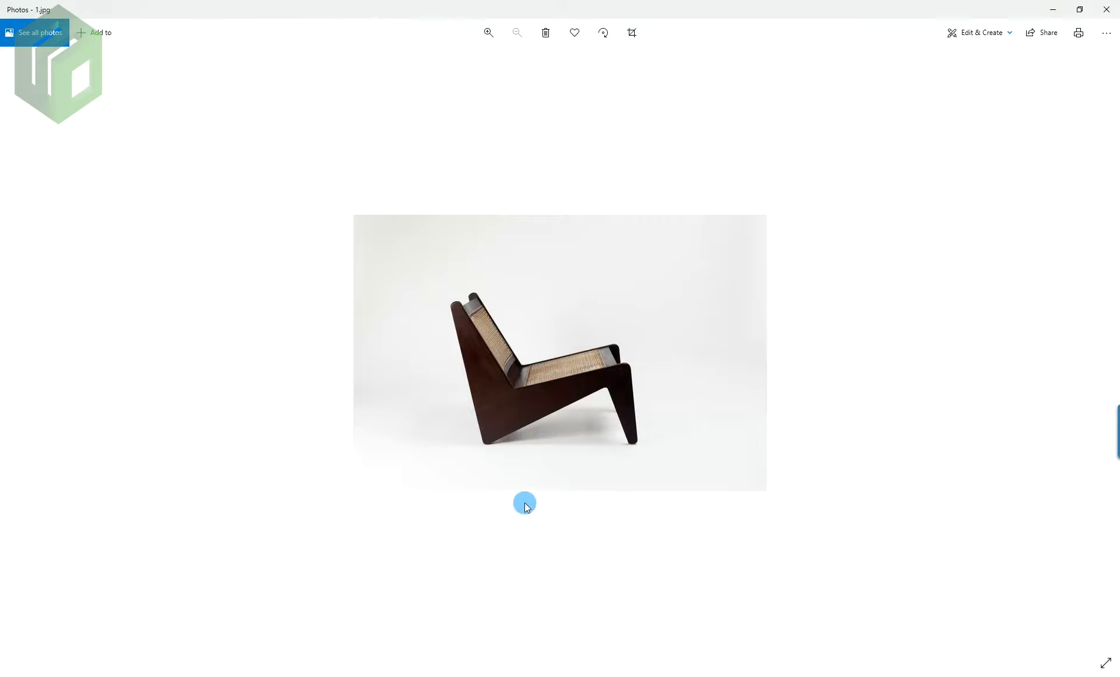
# Step: Page through the chair reference photos 1.jpg, 2.jpg and 3.jpg in Windows Photos, ending on the rear view
pyautogui.click(1099, 360)
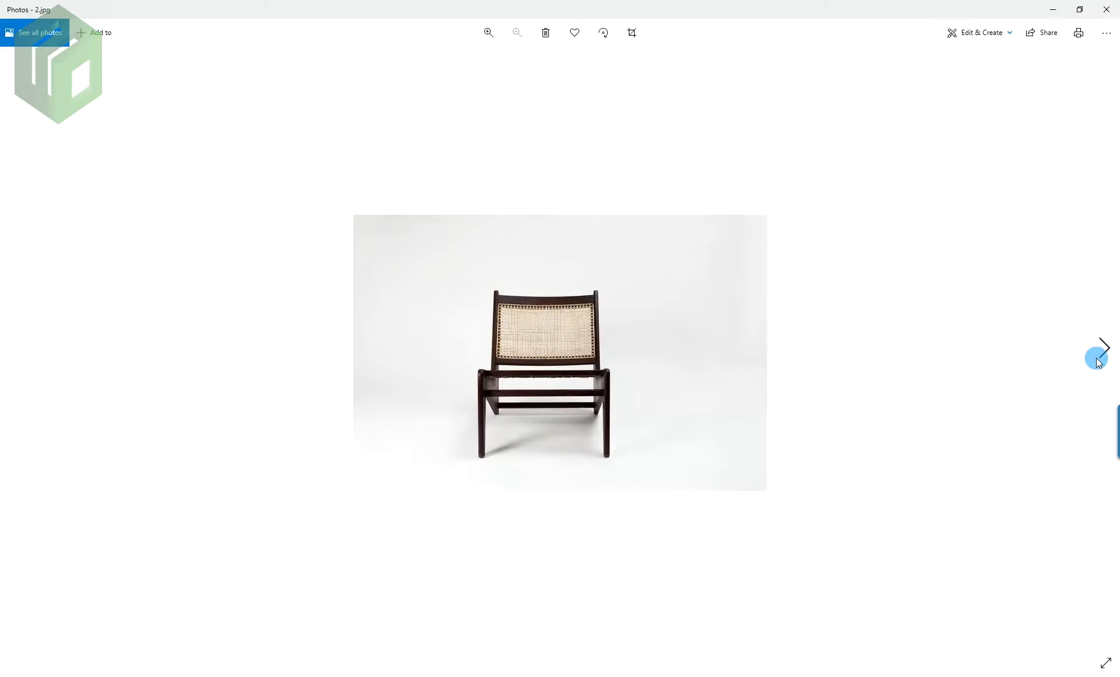
pyautogui.click(10, 376)
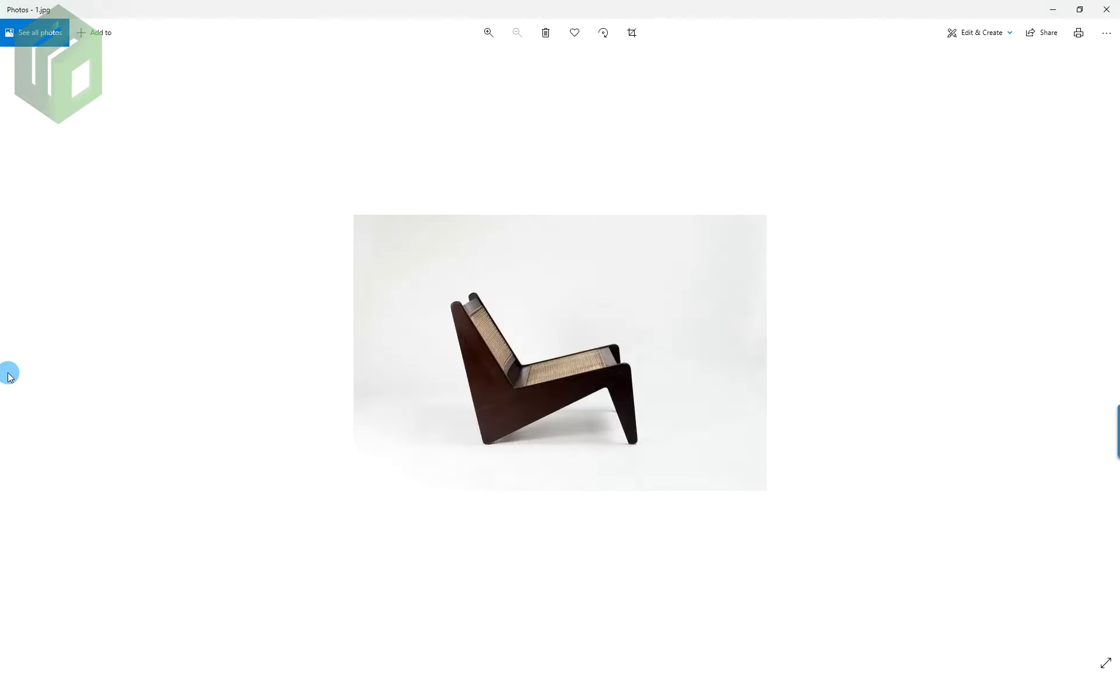
pyautogui.click(1097, 352)
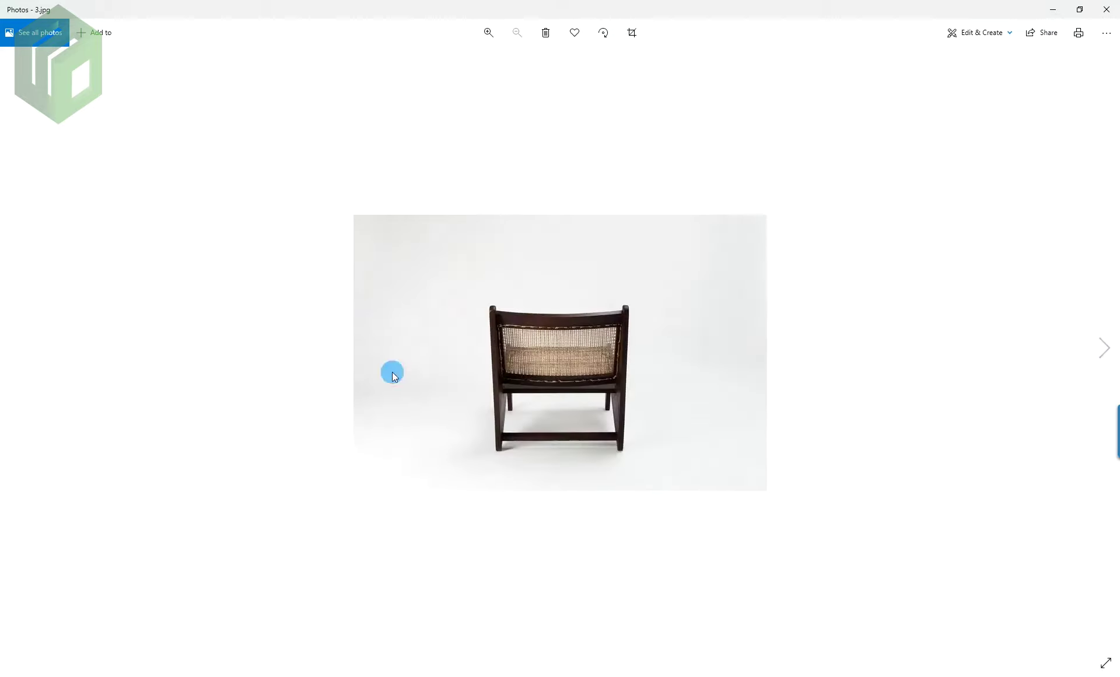
pyautogui.click(12, 374)
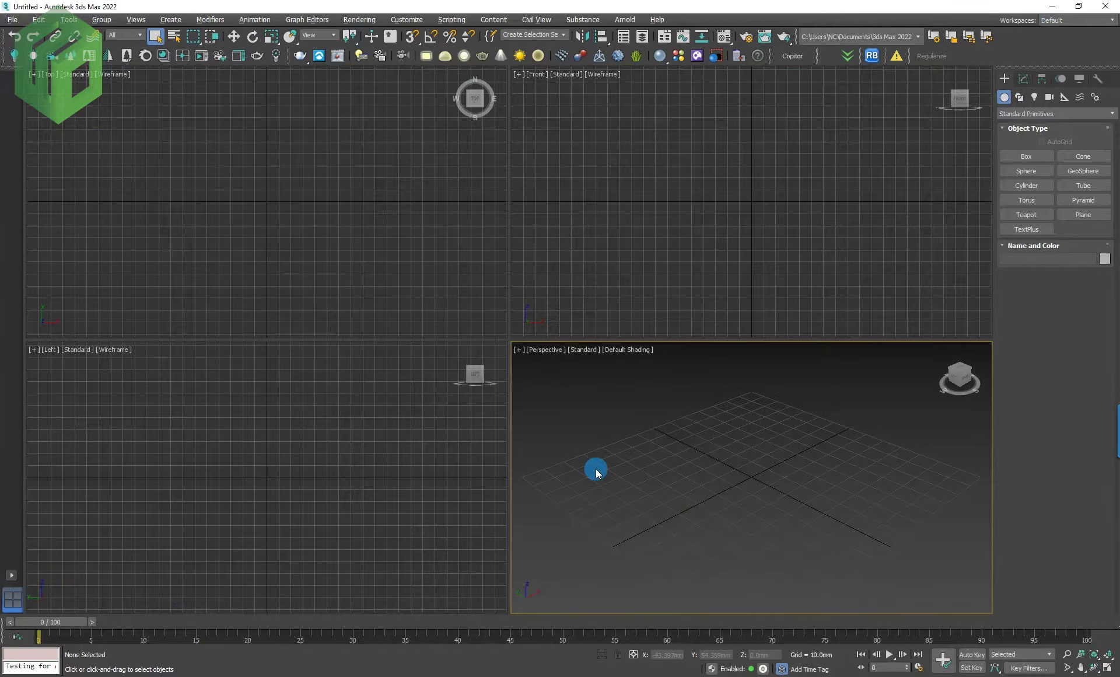
# Step: Maximize the viewport and switch to the Front view, framing the grid
pyautogui.hotkey('alt', 'w')
pyautogui.scroll(-3, 569, 385)
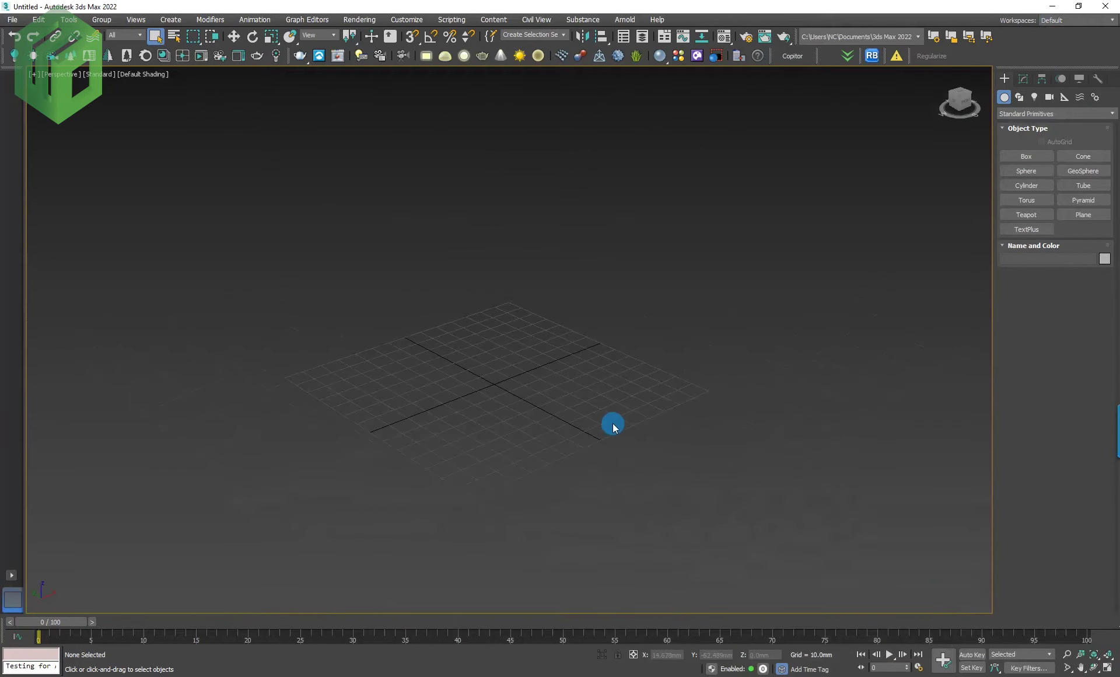
pyautogui.press('f')
pyautogui.scroll(-2, 759, 377)
pyautogui.moveTo(761, 377); pyautogui.dragTo(503, 475, button='middle')
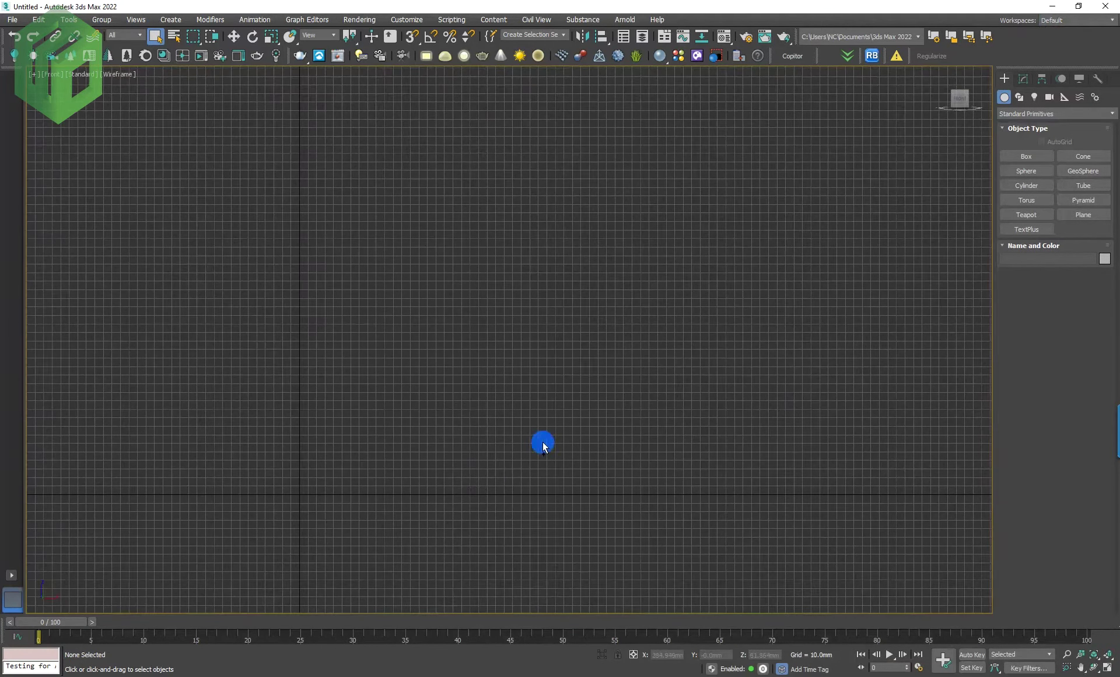
# Step: Draw a plane in the Front view with 1 length segment and 1 width segment
pyautogui.rightClick(542, 445)
pyautogui.click(576, 405)
pyautogui.moveTo(341, 470)
pyautogui.mouseDown()
pyautogui.moveTo(597, 335)
pyautogui.moveTo(635, 272)
pyautogui.mouseUp()
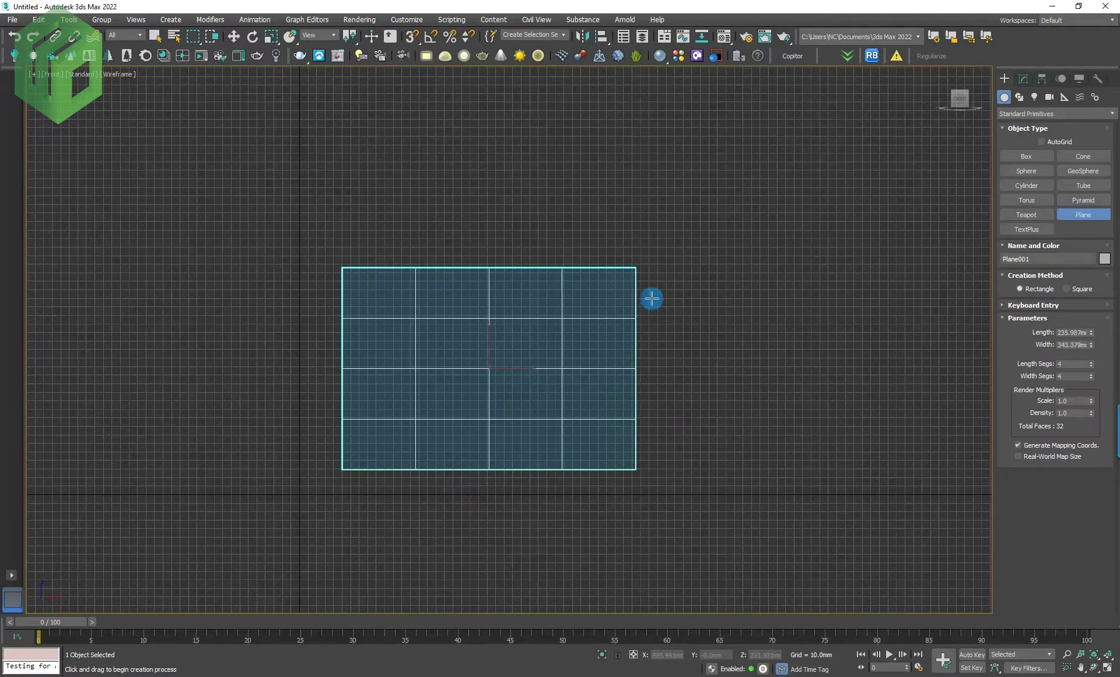
pyautogui.rightClick(1092, 368)
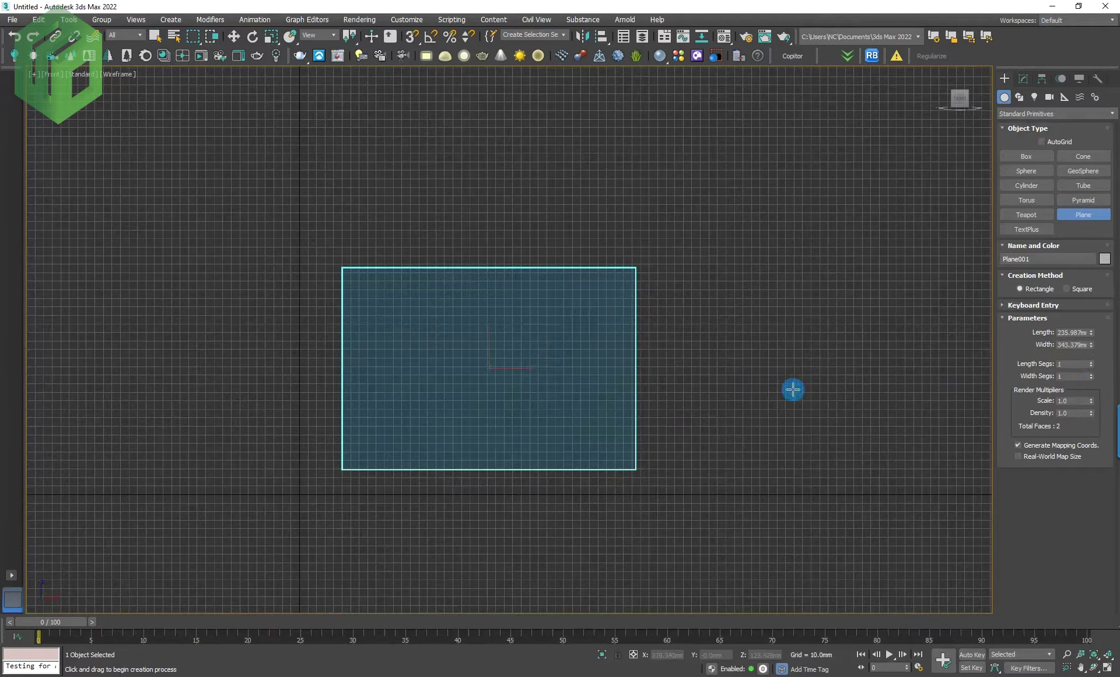
pyautogui.rightClick(789, 388)
pyautogui.scroll(-2, 769, 391)
pyautogui.click(308, 674)
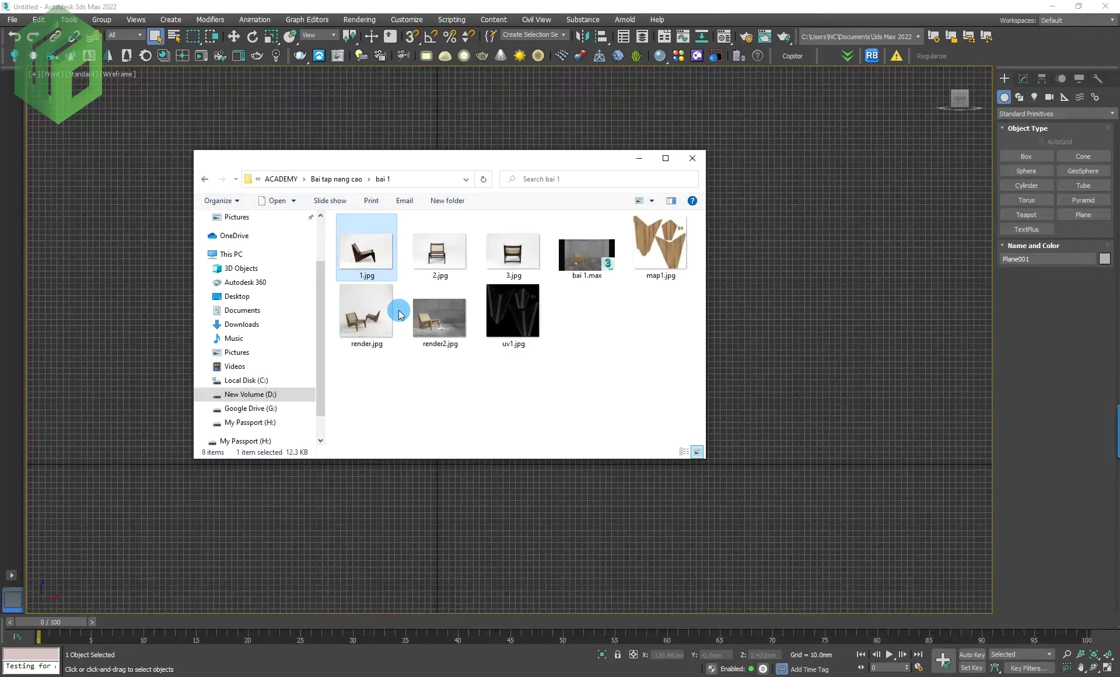
# Step: Read 1.jpg's 709 × 473 dimensions in its Properties, minimize Explorer and reselect the plane
pyautogui.rightClick(373, 256)
pyautogui.click(425, 667)
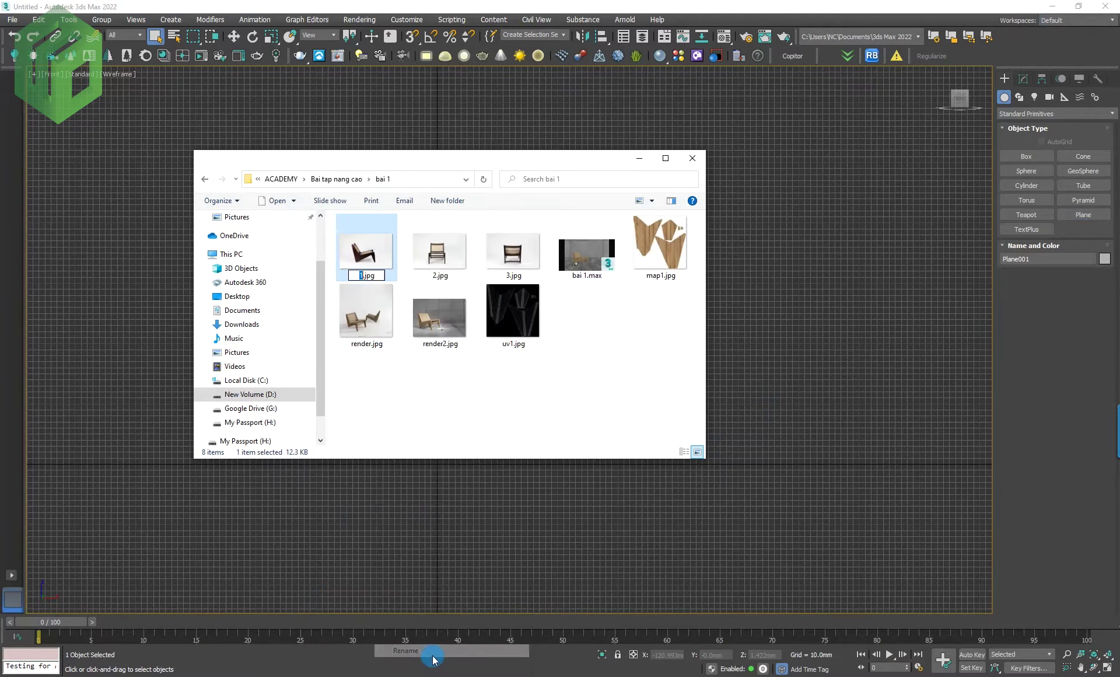
pyautogui.rightClick(368, 257)
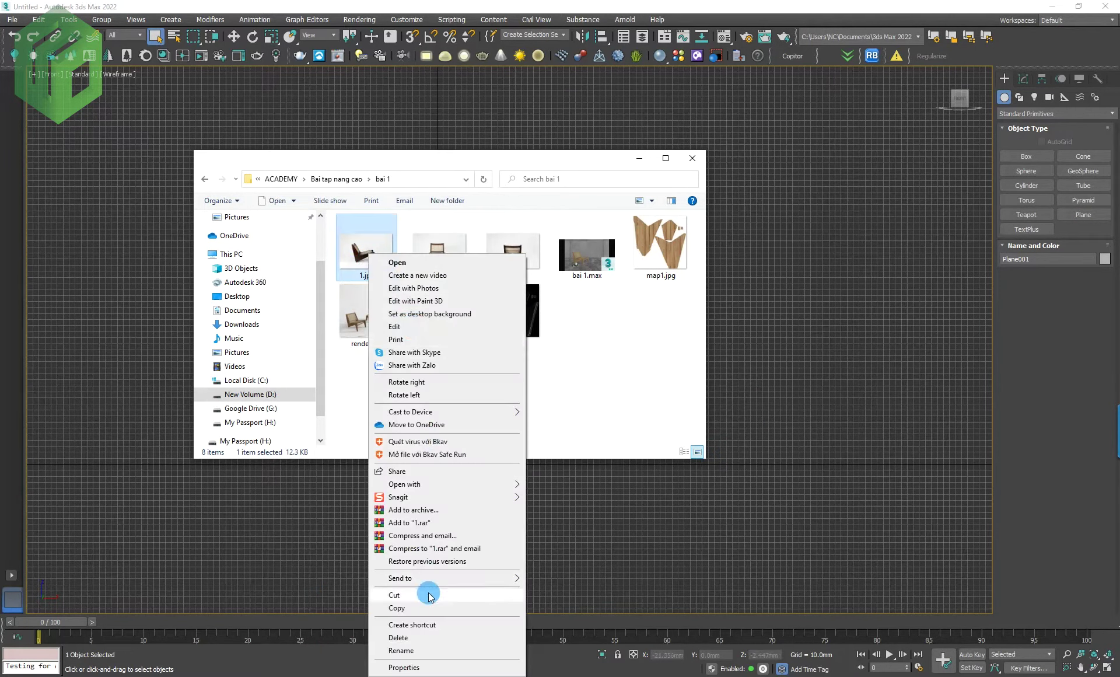
pyautogui.click(400, 667)
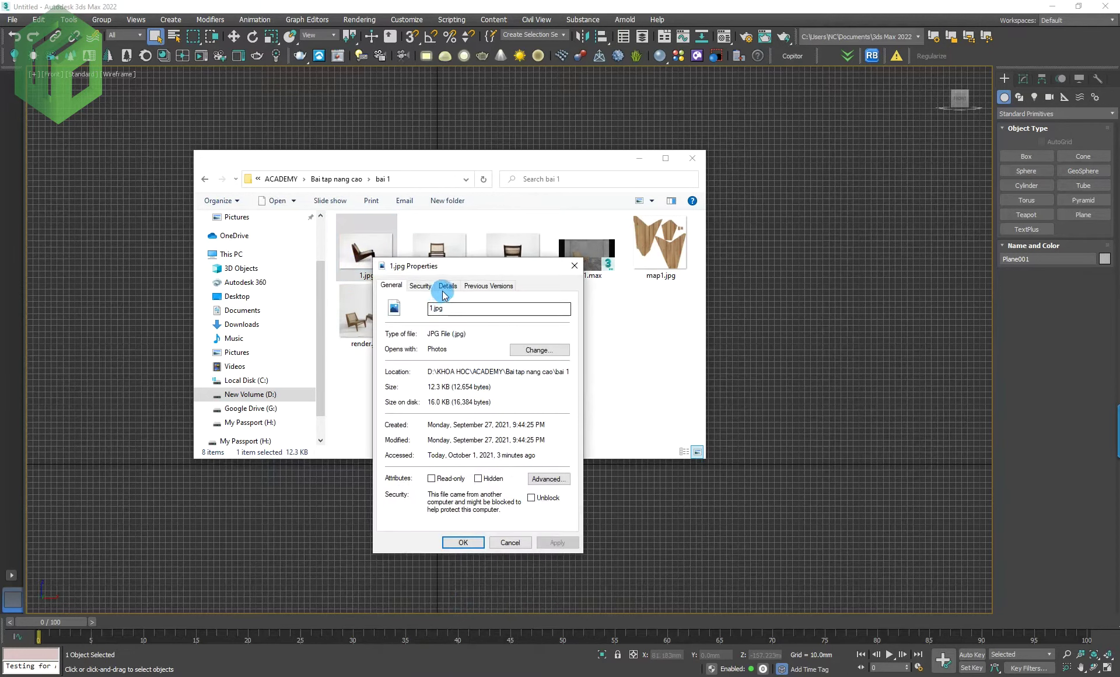
pyautogui.click(447, 287)
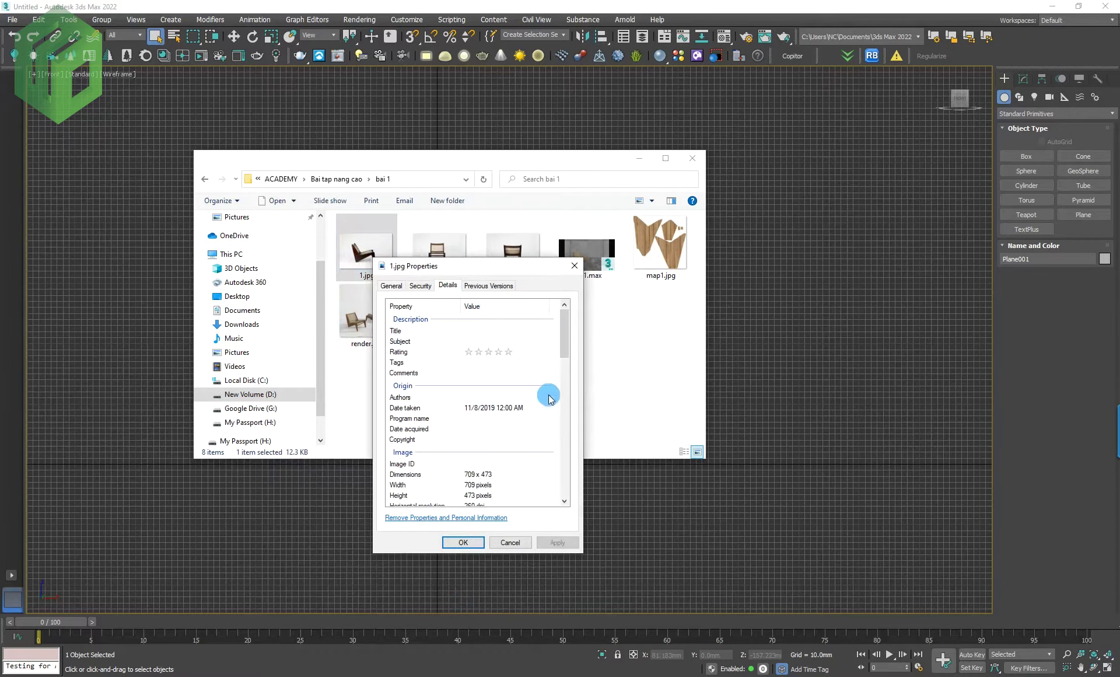
pyautogui.click(575, 266)
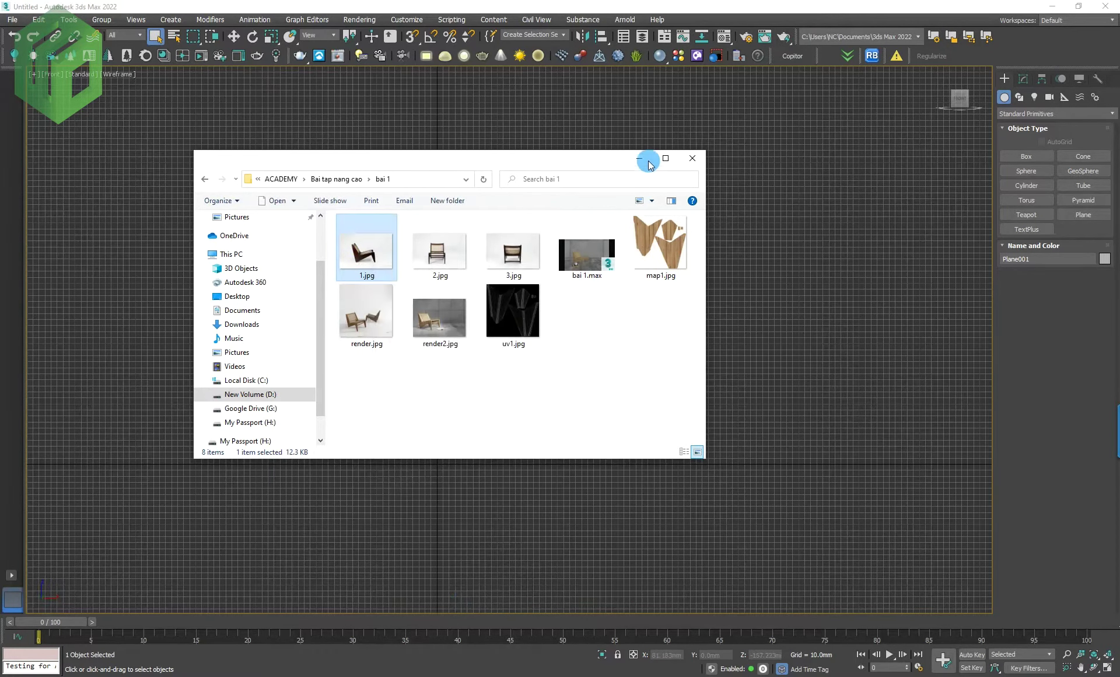
pyautogui.click(692, 158)
pyautogui.click(703, 345)
pyautogui.moveTo(630, 393); pyautogui.dragTo(632, 392)
# Step: Make the plane 473 mm long and 709 mm wide, hide the grid and turn on Default Shading
pyautogui.press('g')
pyautogui.click(1023, 78)
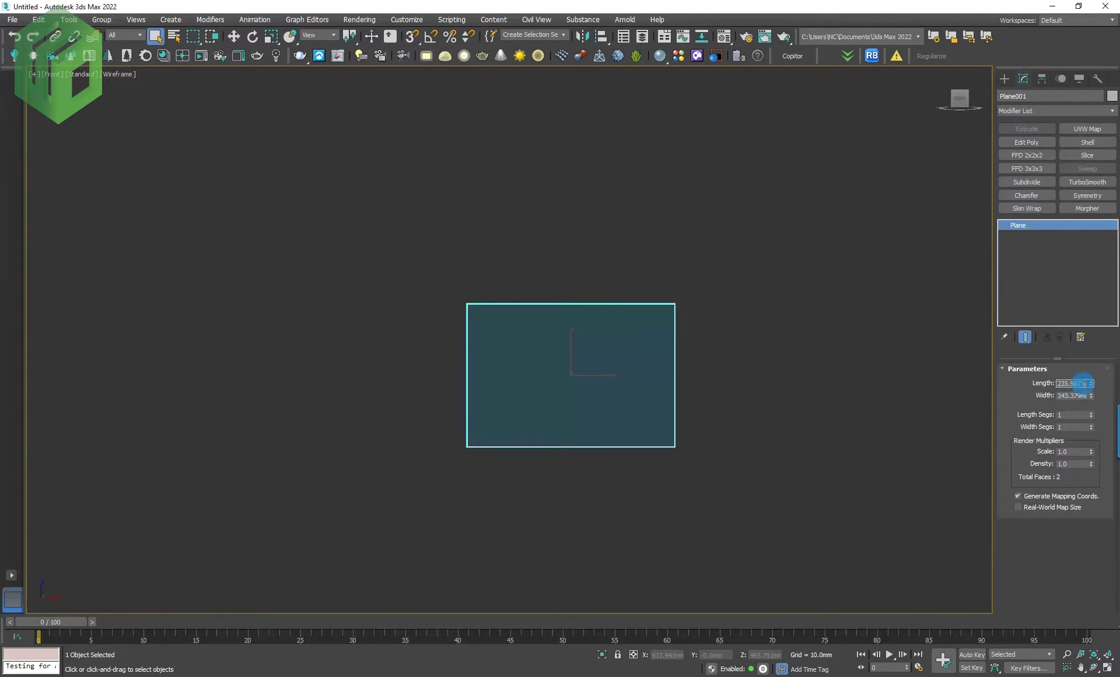
pyautogui.write('3')
pyautogui.press('Tab')
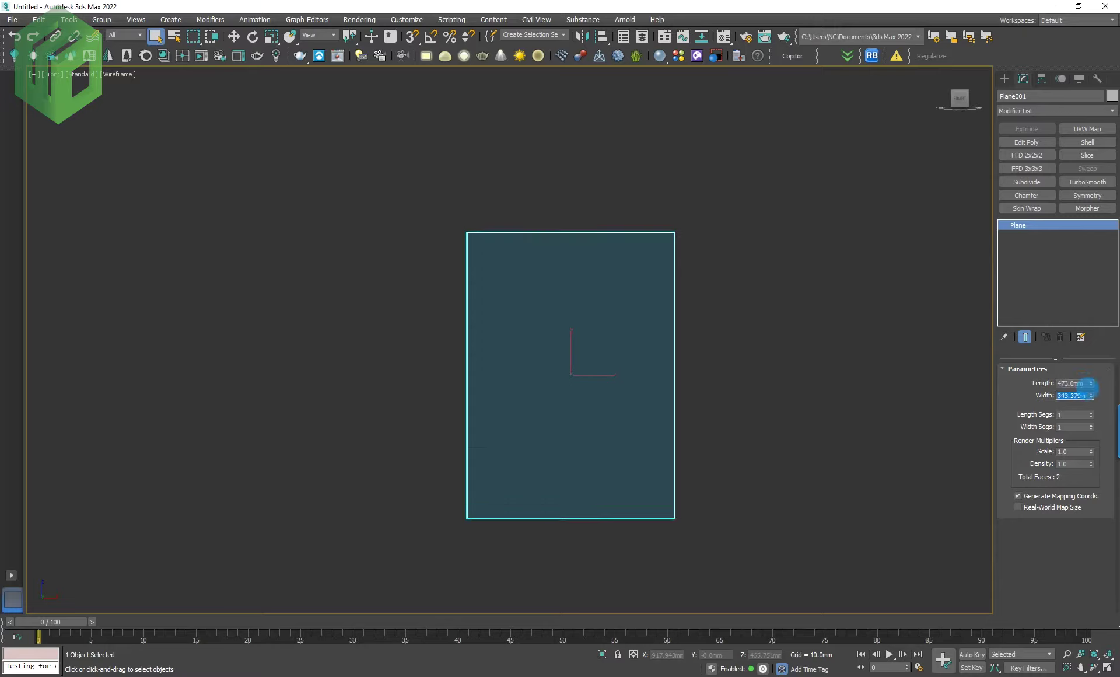
pyautogui.write('709')
pyautogui.press('Return')
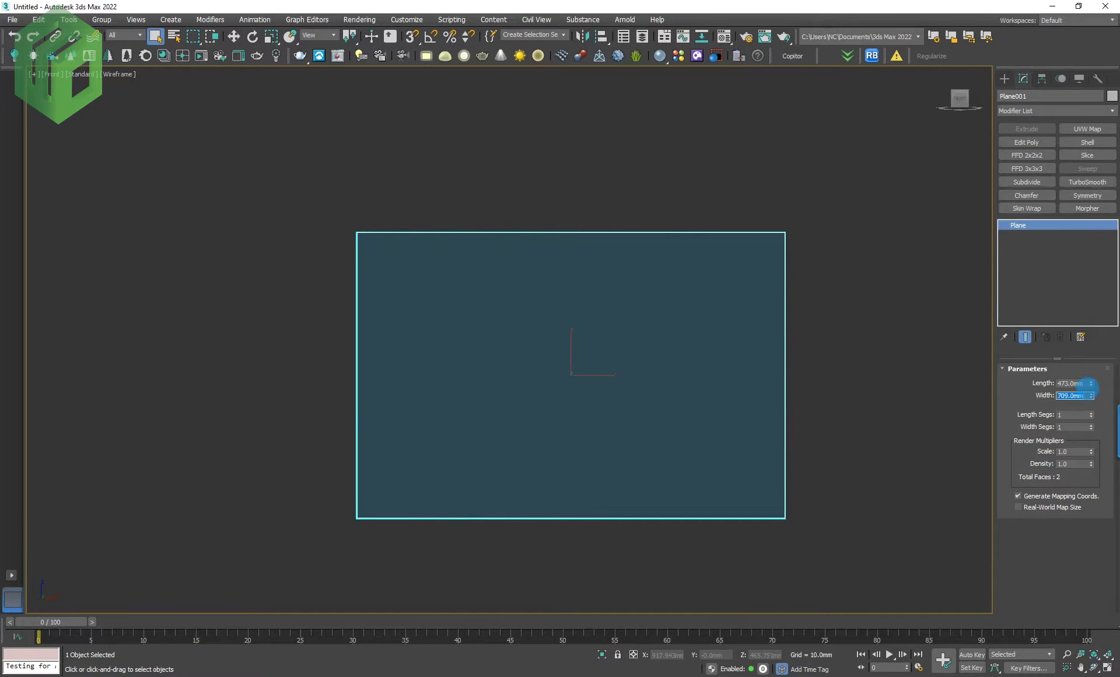
pyautogui.scroll(-4, 453, 324)
pyautogui.moveTo(453, 324); pyautogui.dragTo(480, 324, button='middle')
pyautogui.click(504, 463)
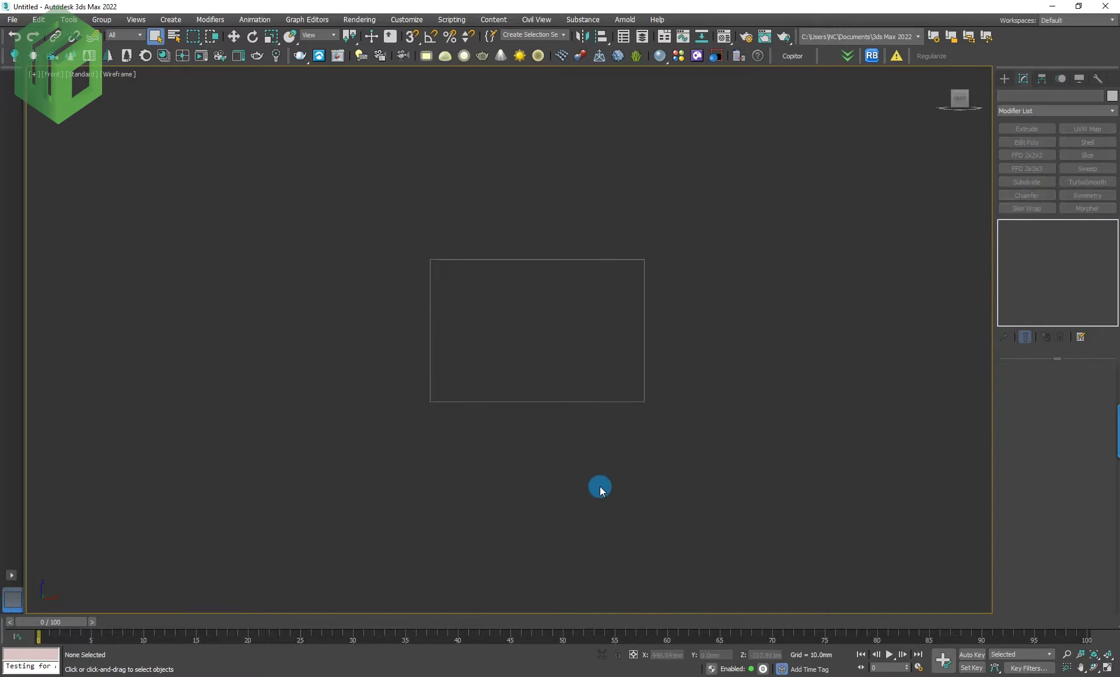
pyautogui.press('F3')
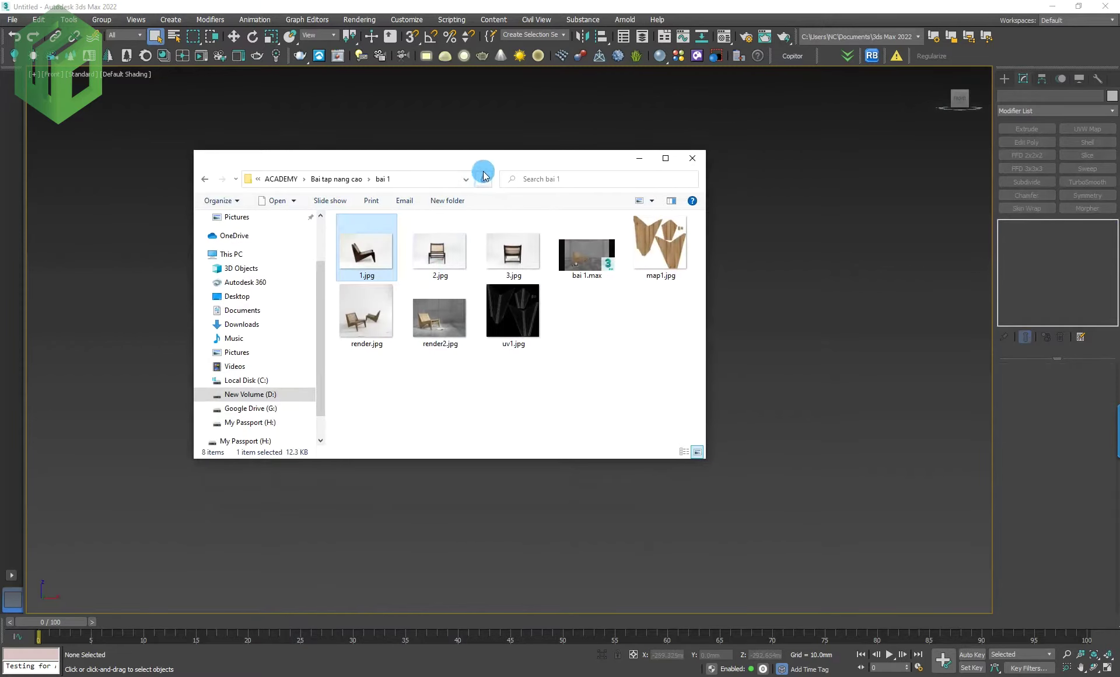
# Step: Map 1.jpg onto the plane and Shift-clone it into two copies to the right
pyautogui.moveTo(480, 170); pyautogui.dragTo(814, 511)
pyautogui.moveTo(730, 564); pyautogui.dragTo(606, 376)
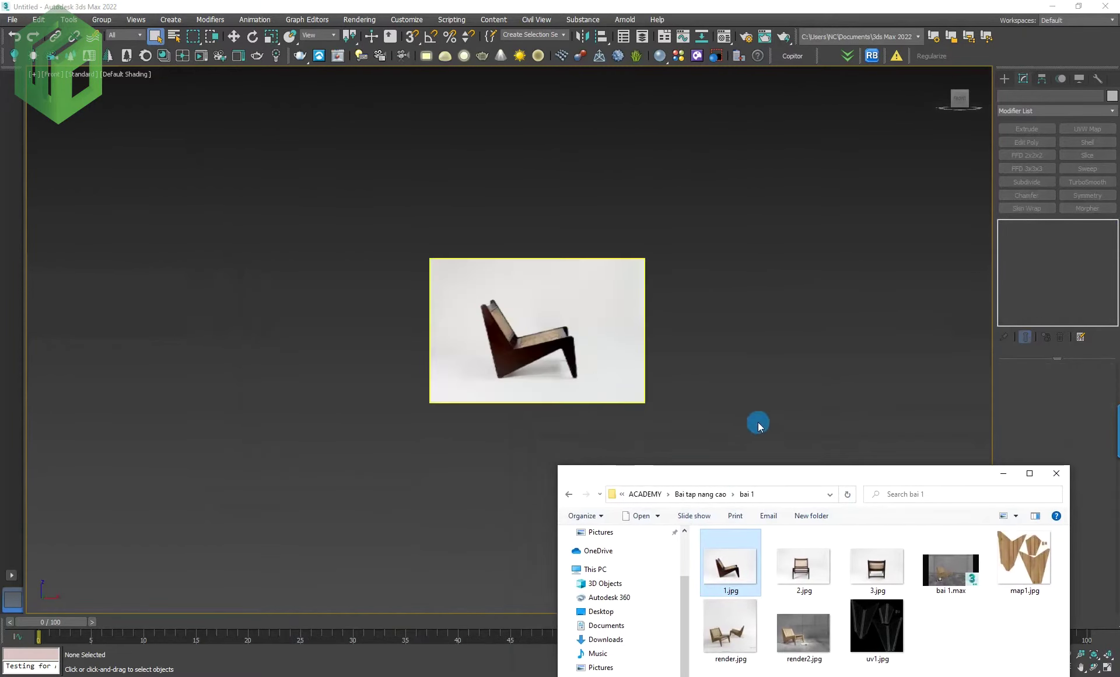
pyautogui.moveTo(755, 420); pyautogui.dragTo(478, 393, button='middle')
pyautogui.click(261, 297)
pyautogui.press('w')
pyautogui.keyDown('shift'); pyautogui.moveTo(320, 317); pyautogui.dragTo(601, 319); pyautogui.keyUp('shift')
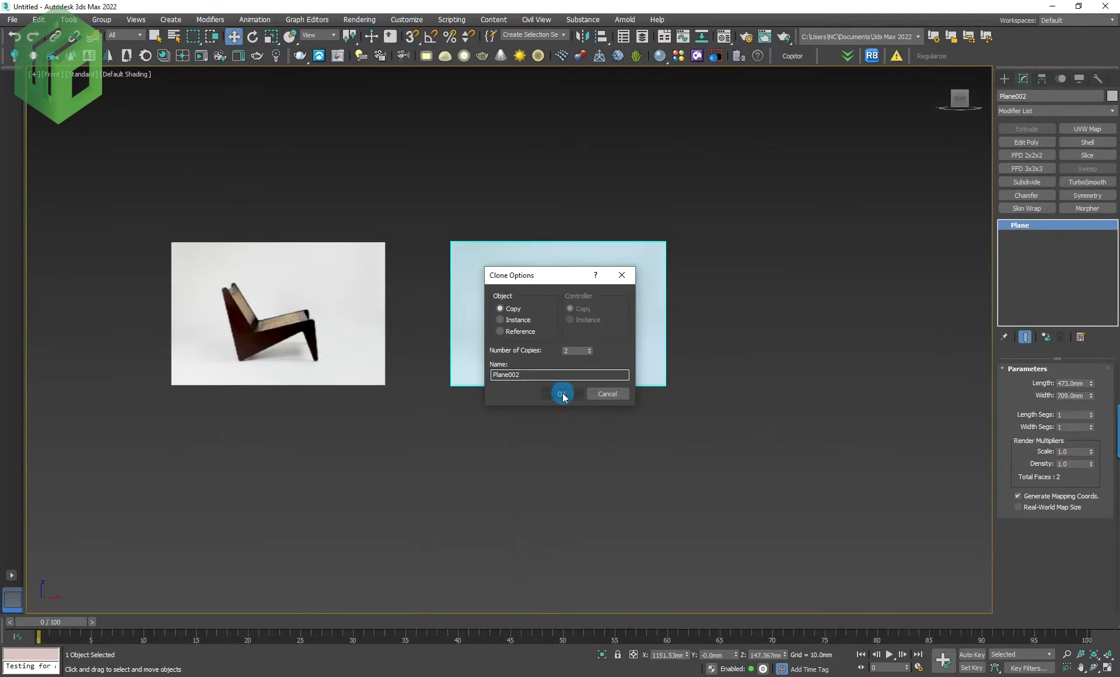
pyautogui.click(561, 393)
# Step: Map 2.jpg onto the middle plane and 3.jpg onto the right plane, then minimize Explorer
pyautogui.hotkey('alt', 'Tab')
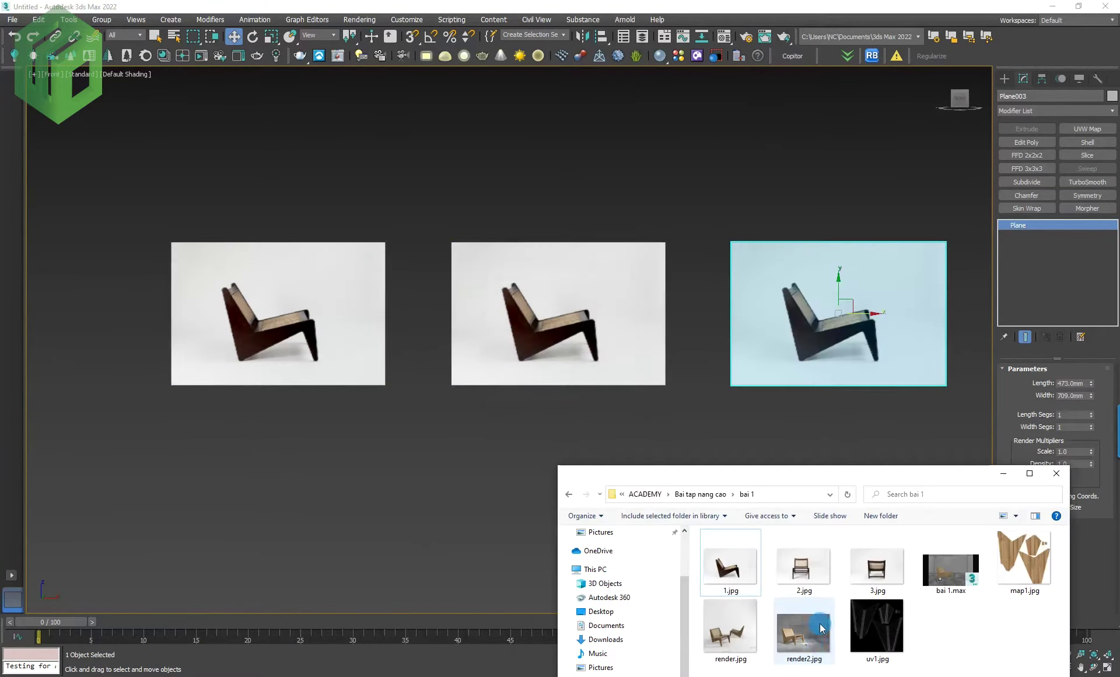
pyautogui.moveTo(804, 564); pyautogui.dragTo(572, 345)
pyautogui.moveTo(877, 565); pyautogui.dragTo(858, 374)
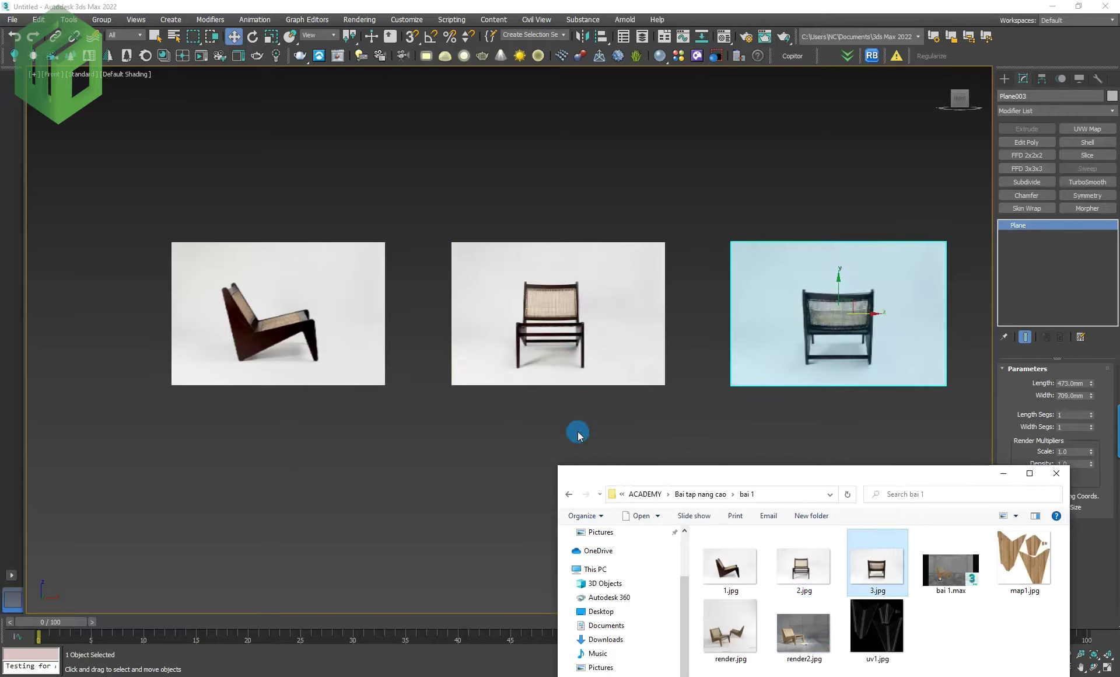
pyautogui.click(578, 431)
pyautogui.moveTo(730, 481); pyautogui.dragTo(709, 432, button='middle')
pyautogui.scroll(-3, 708, 432)
pyautogui.moveTo(755, 500); pyautogui.dragTo(744, 440, button='middle')
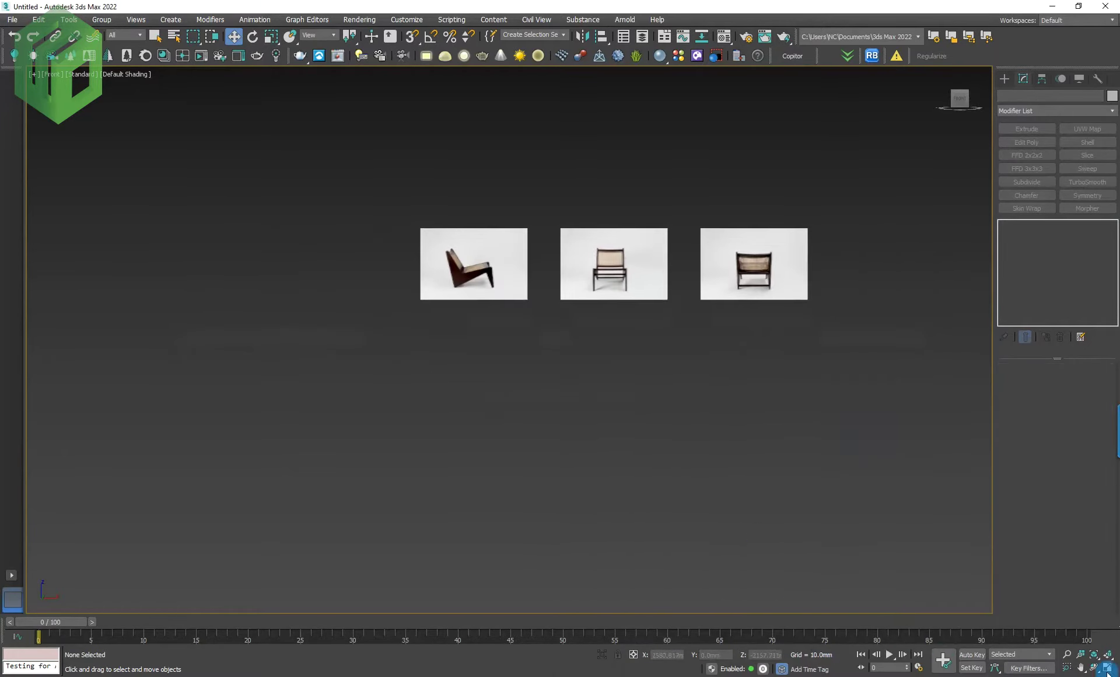
pyautogui.hotkey('alt', 'Tab')
pyautogui.click(1003, 471)
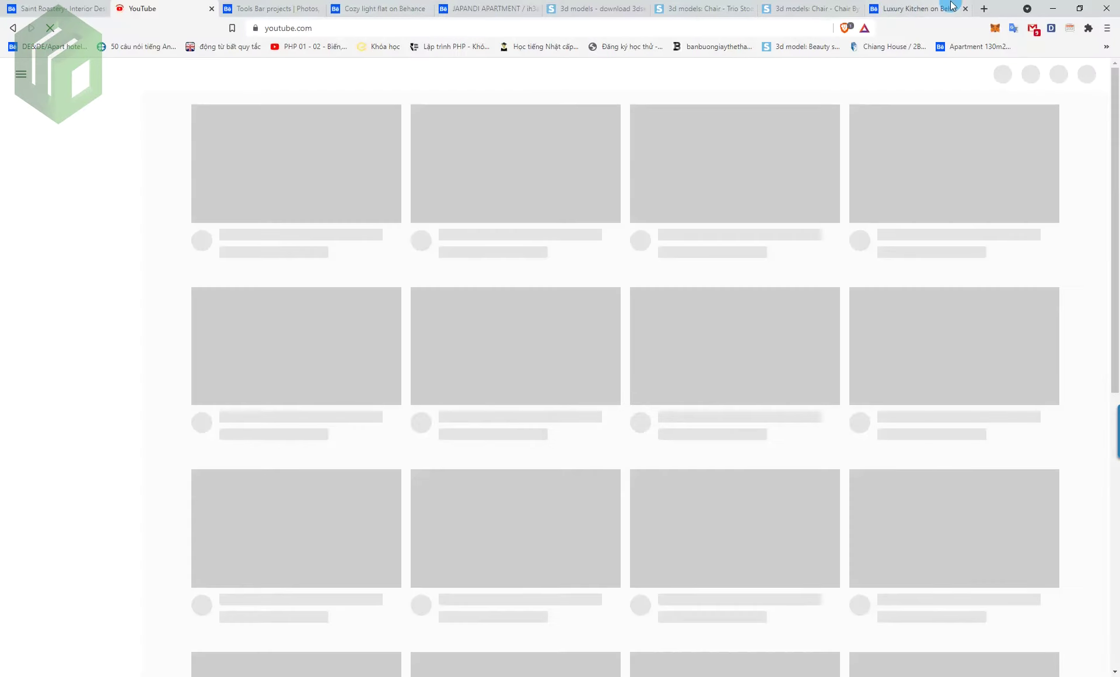
# Step: Search the web for 'kangaroo chair' in a new Brave tab
pyautogui.hotkey('ctrl', 't')
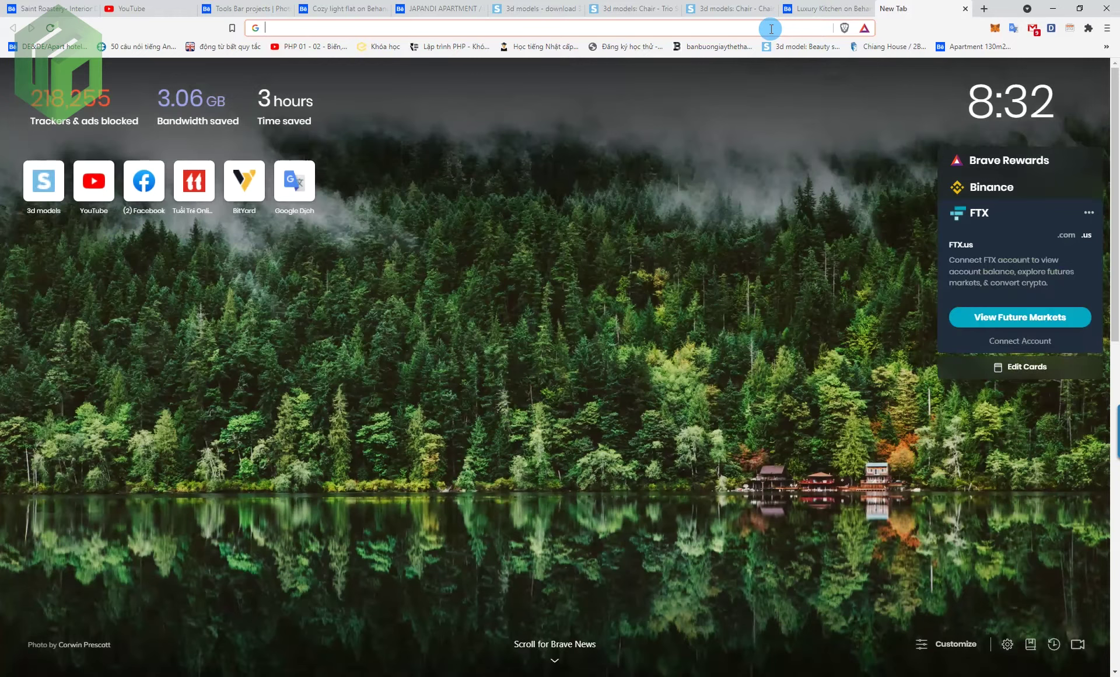
pyautogui.click(771, 29)
pyautogui.write('ka')
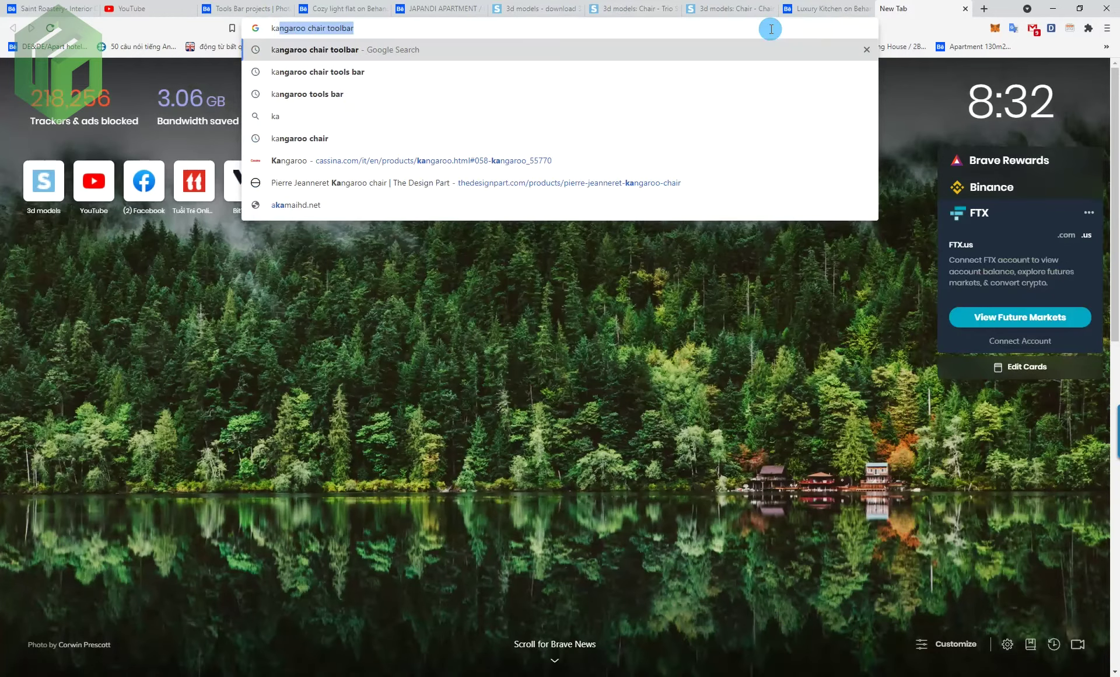
pyautogui.press('Delete')
pyautogui.write('ngaroo chair')
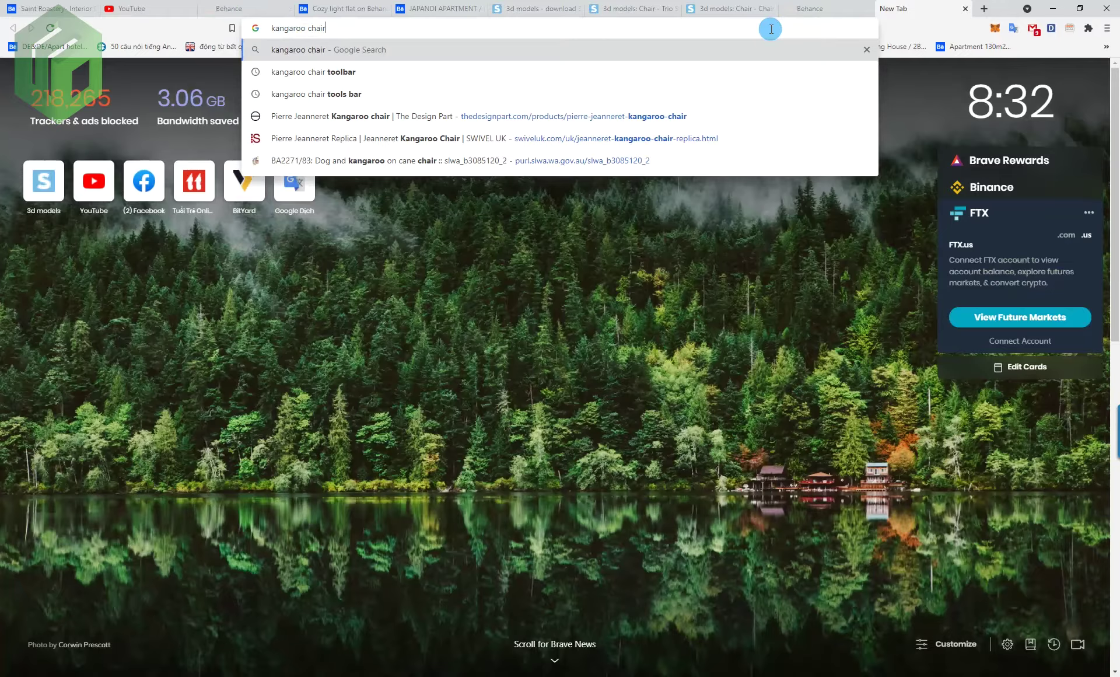
pyautogui.press('Return')
# Step: Find the chair's 61.5 cm height, 52.5 cm length and 71 cm depth on The Design Part page
pyautogui.scroll(-3, 472, 252)
pyautogui.scroll(2, 279, 250)
pyautogui.scroll(-2, 279, 250)
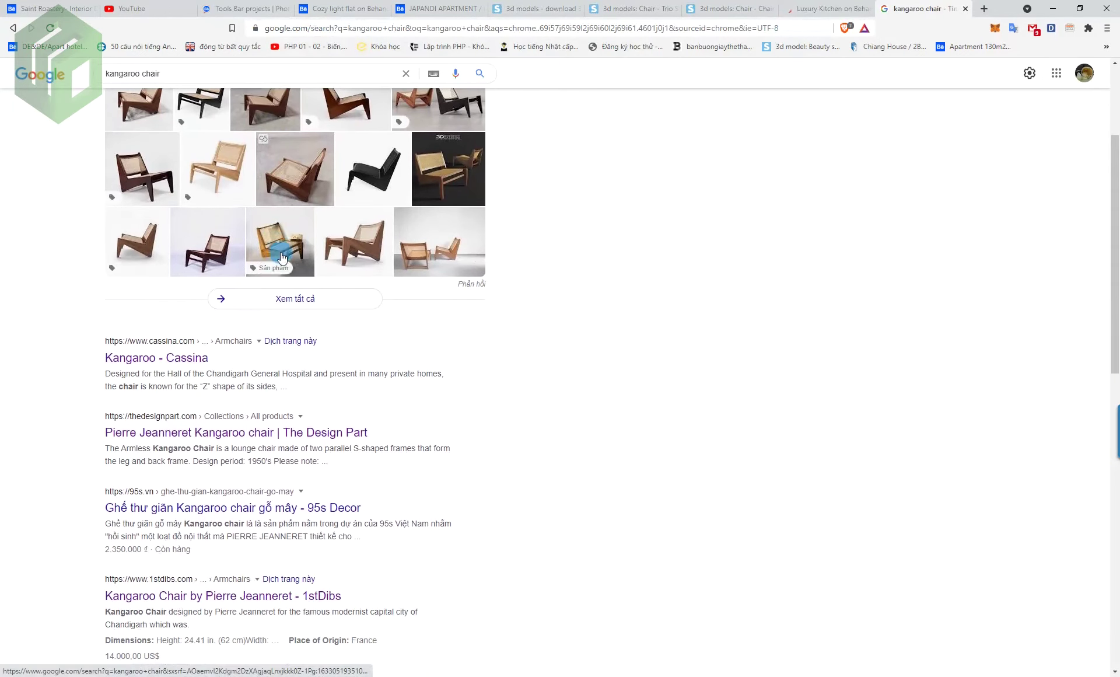
pyautogui.click(194, 432)
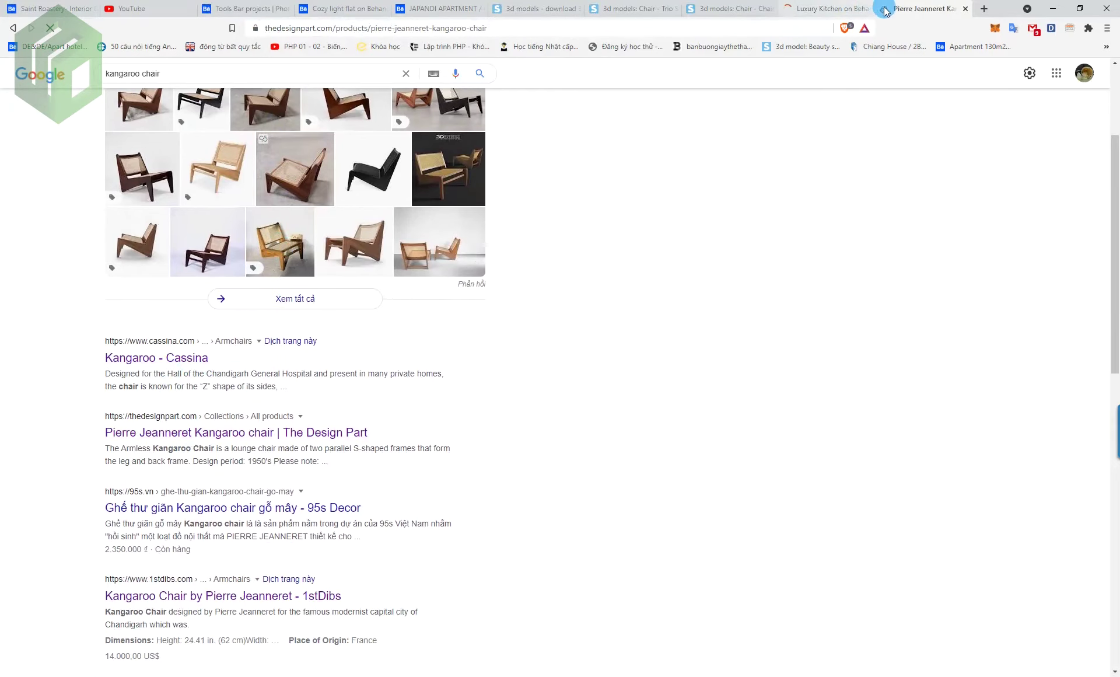
pyautogui.scroll(-5, 525, 397)
pyautogui.scroll(-2, 636, 379)
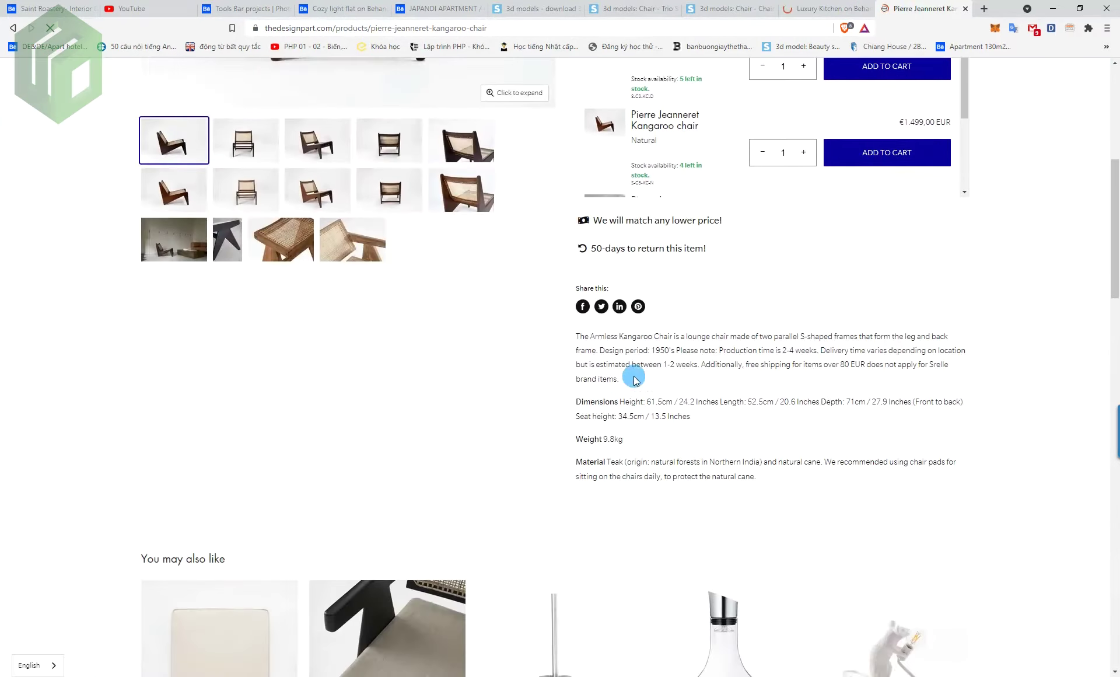
pyautogui.moveTo(576, 424); pyautogui.dragTo(671, 440)
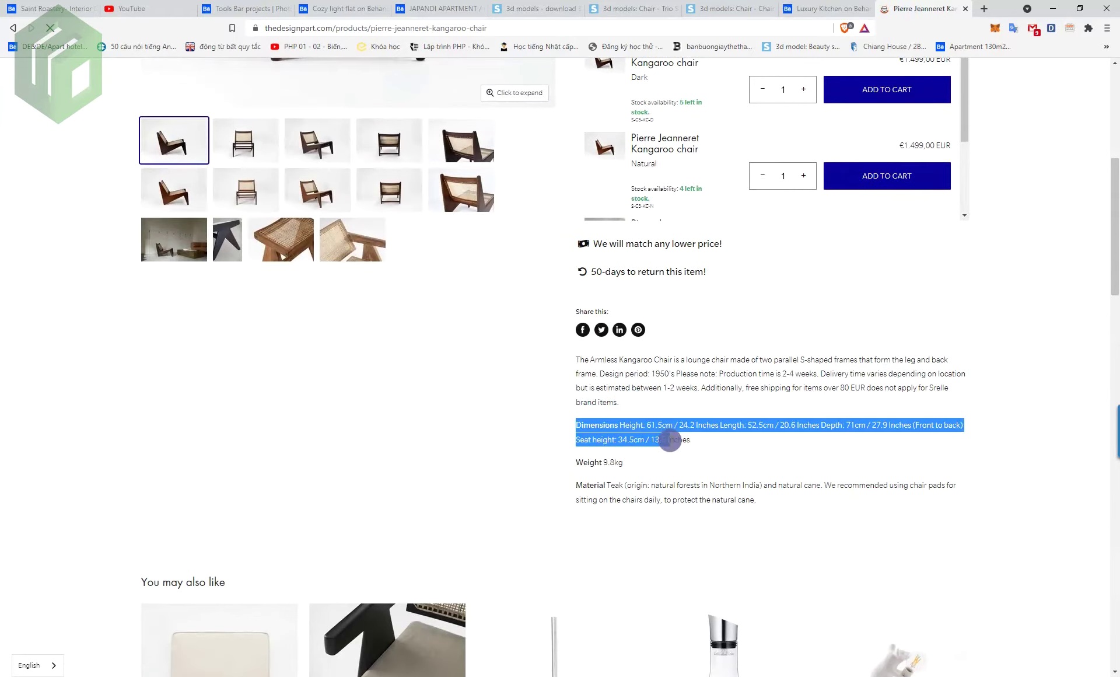
pyautogui.click(735, 448)
pyautogui.scroll(-2, 729, 432)
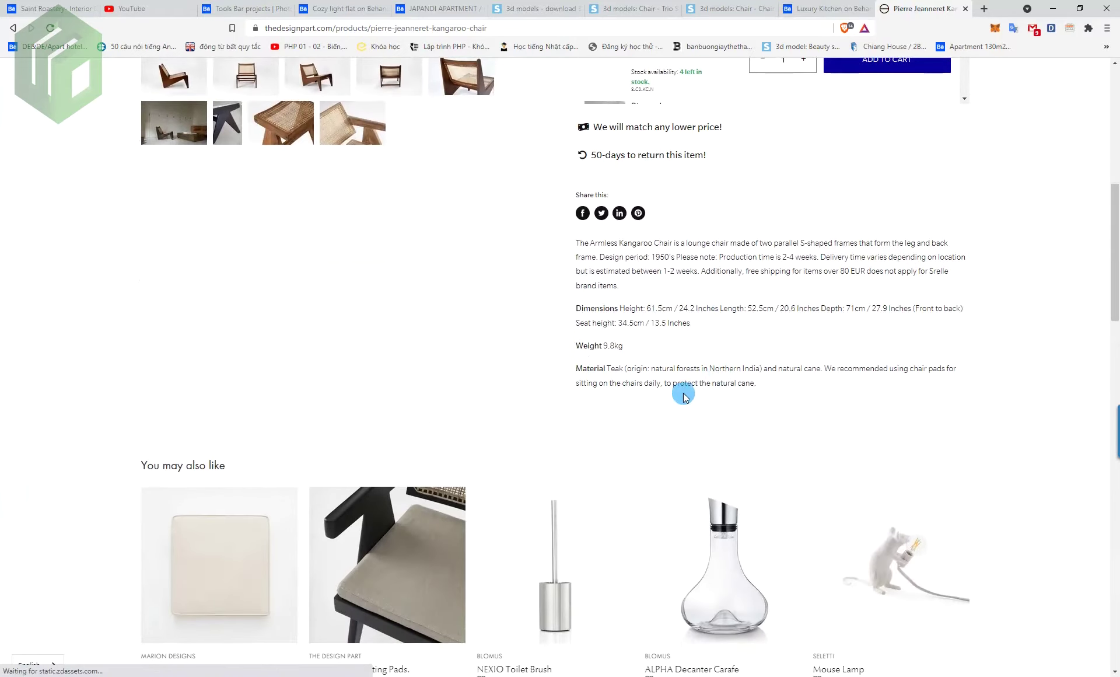
pyautogui.moveTo(646, 308); pyautogui.dragTo(668, 304)
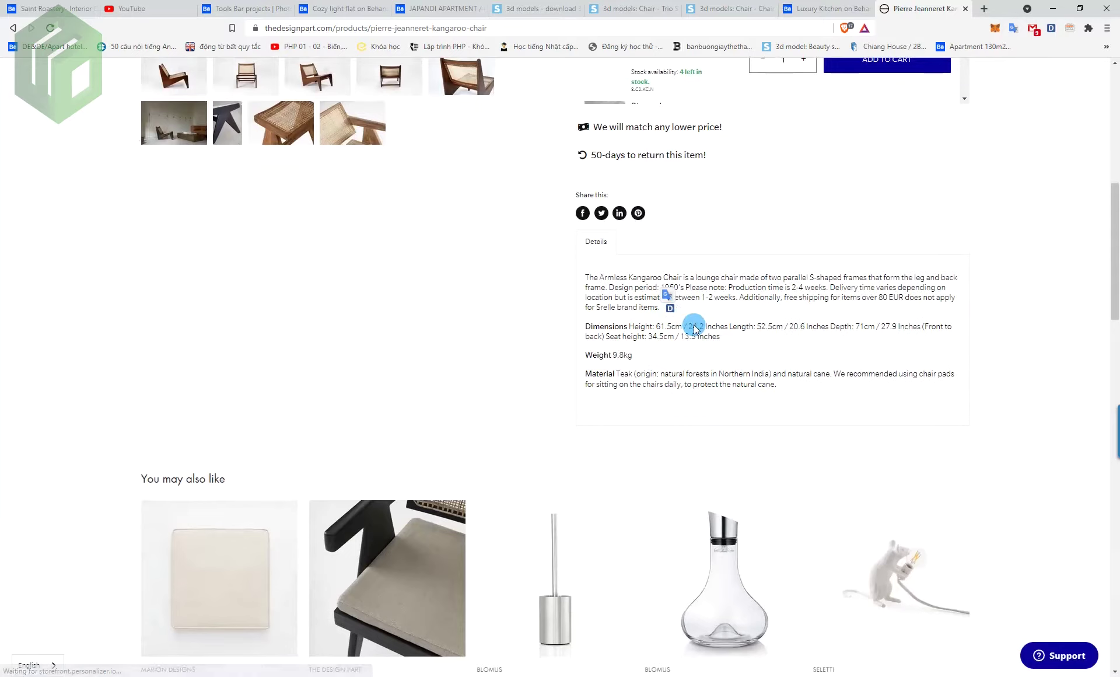
pyautogui.moveTo(757, 326); pyautogui.dragTo(783, 326)
pyautogui.click(1053, 8)
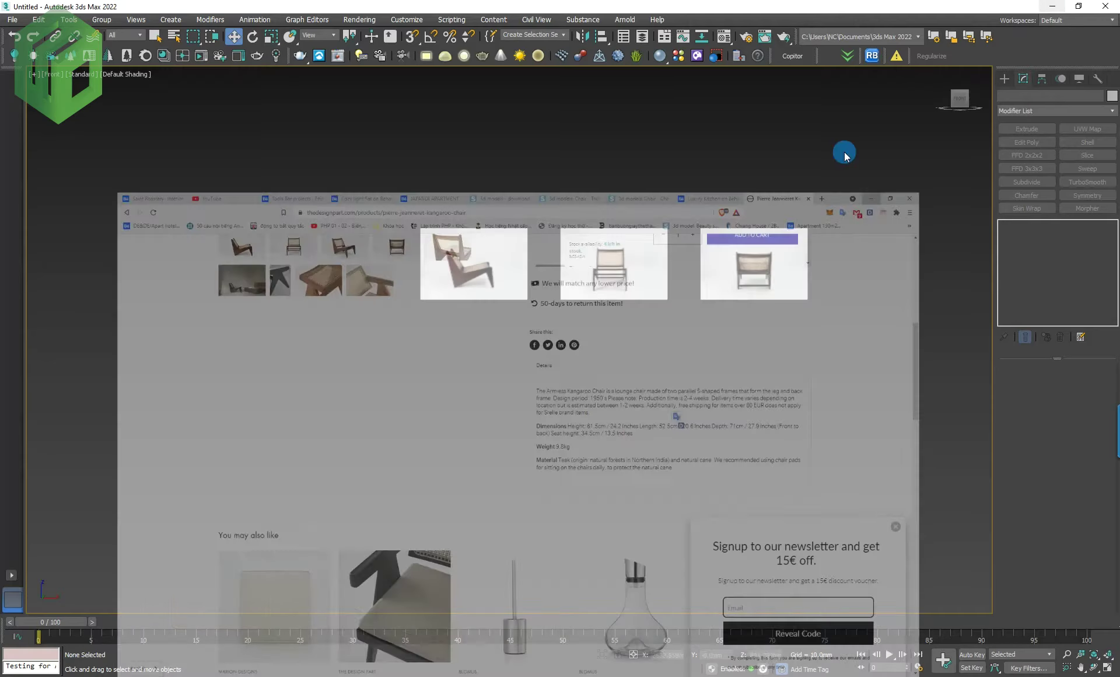
# Step: Switch to Perspective and draw a box below the reference image planes
pyautogui.press('p')
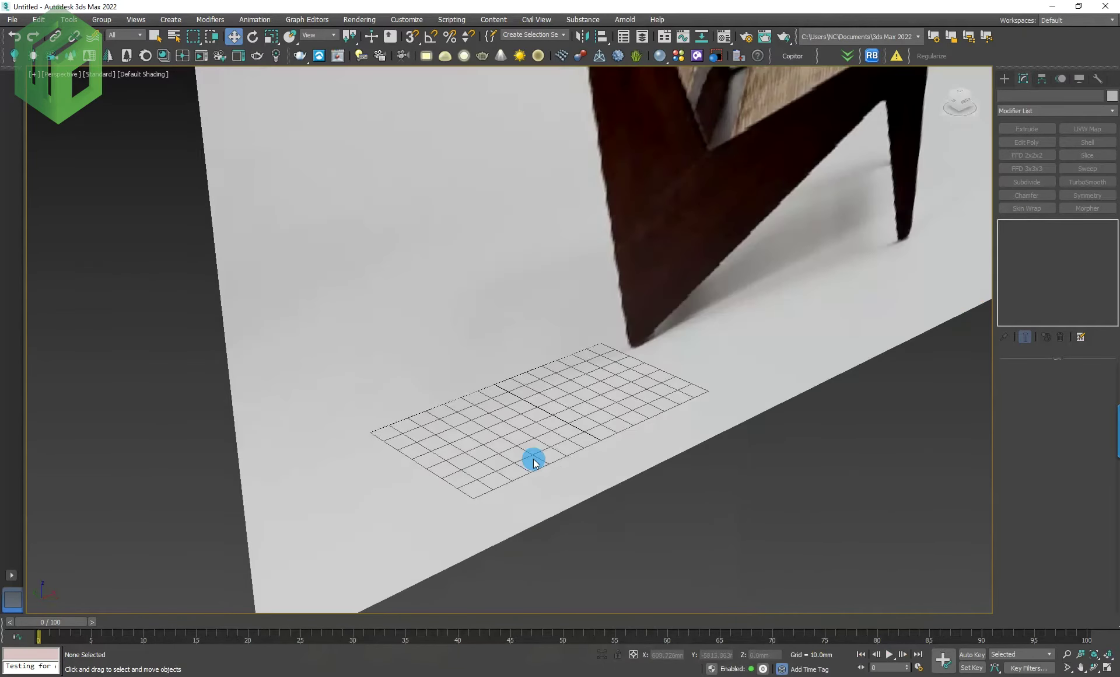
pyautogui.scroll(-3, 530, 456)
pyautogui.moveTo(531, 455); pyautogui.dragTo(574, 414, button='middle')
pyautogui.scroll(-5, 530, 419)
pyautogui.rightClick(643, 390)
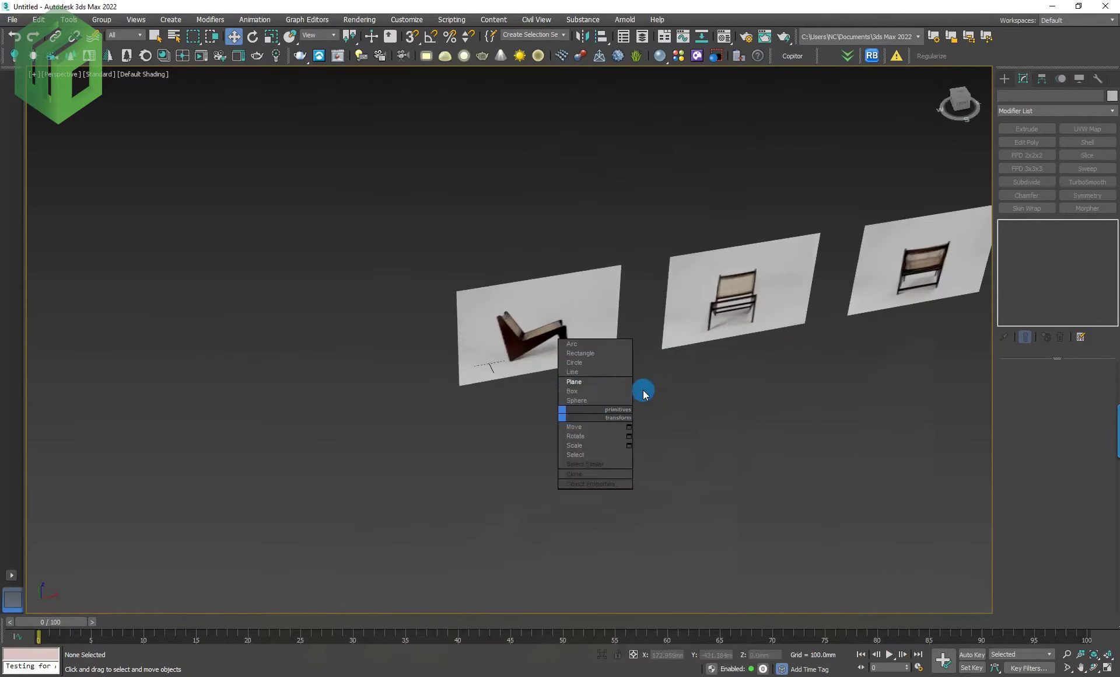
pyautogui.click(593, 390)
pyautogui.moveTo(525, 417); pyautogui.dragTo(655, 468)
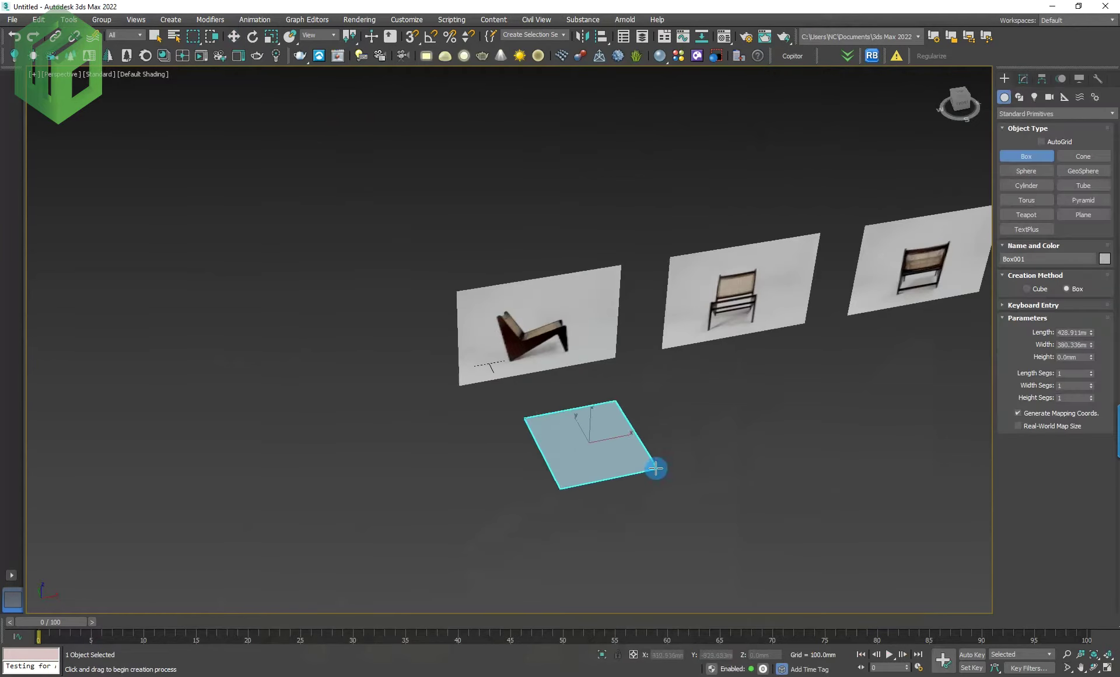
pyautogui.click(665, 363)
pyautogui.write('615')
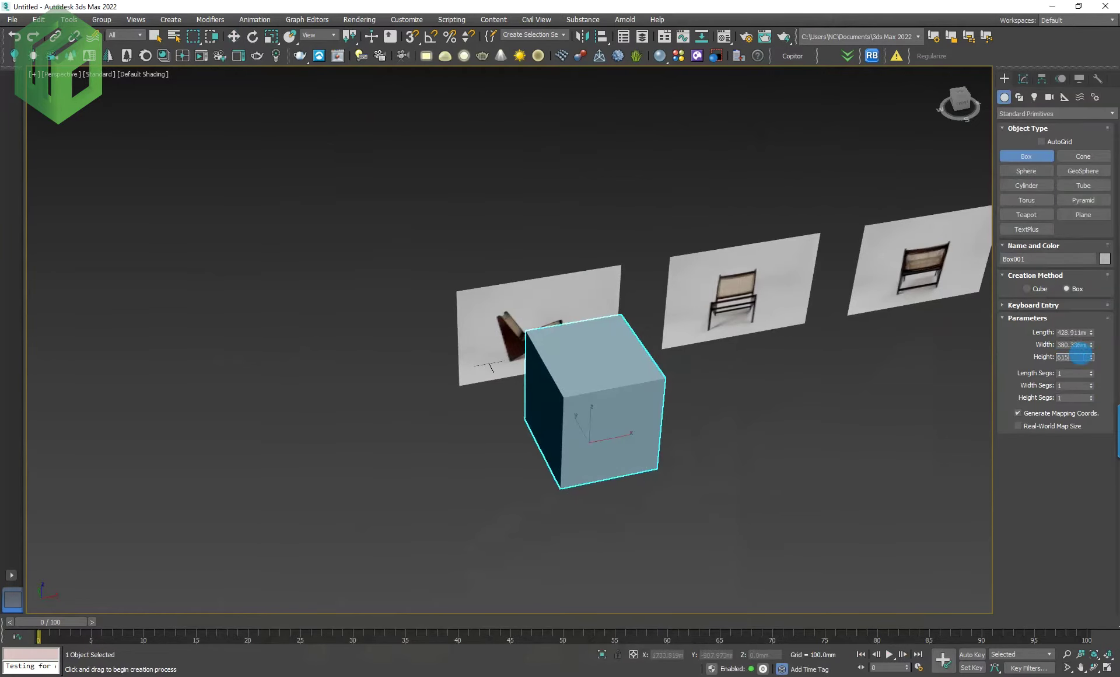
# Step: Size the box to 615 mm height, 525 mm width and 710 mm length
pyautogui.press('Return')
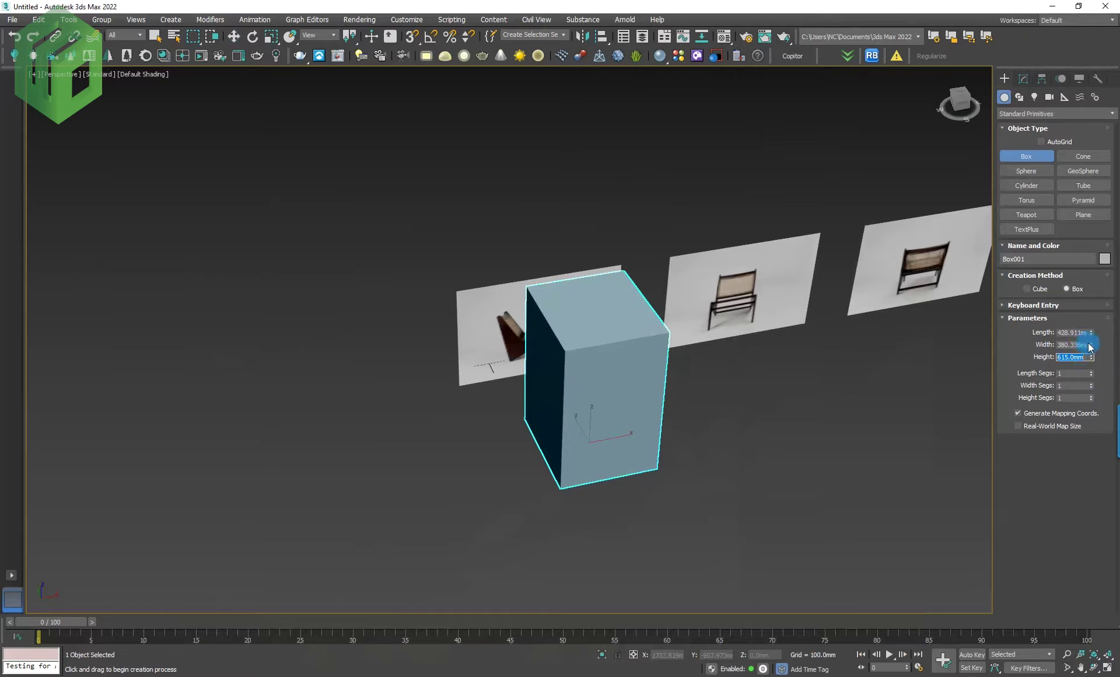
pyautogui.click(1076, 344)
pyautogui.write('25')
pyautogui.press('Return')
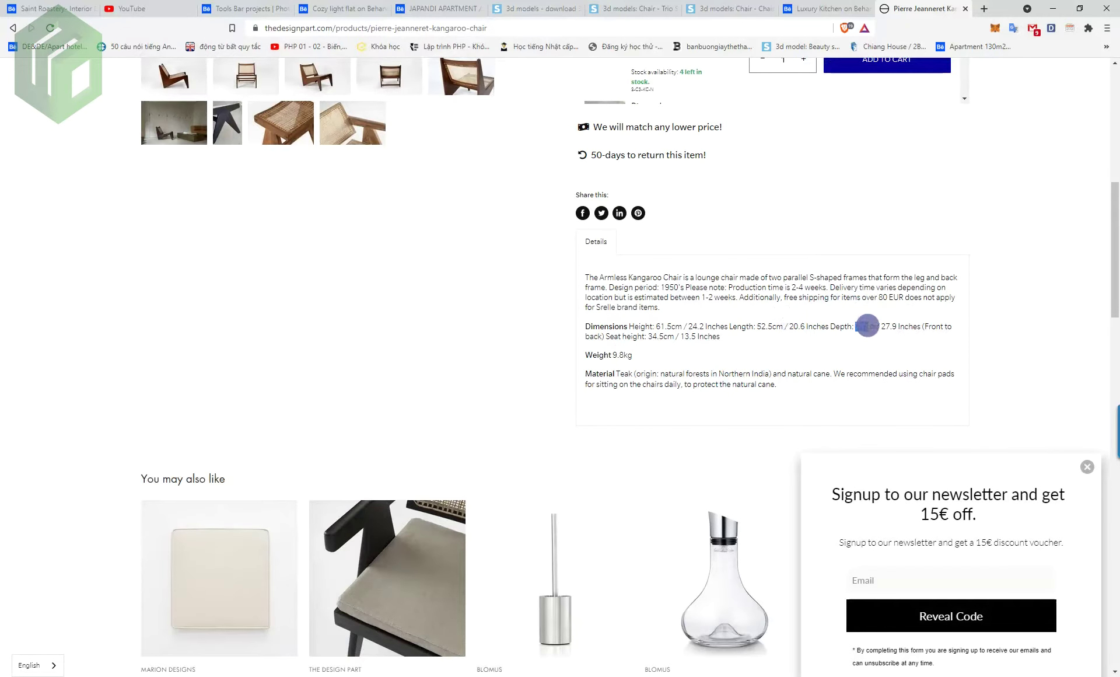
pyautogui.click(1054, 8)
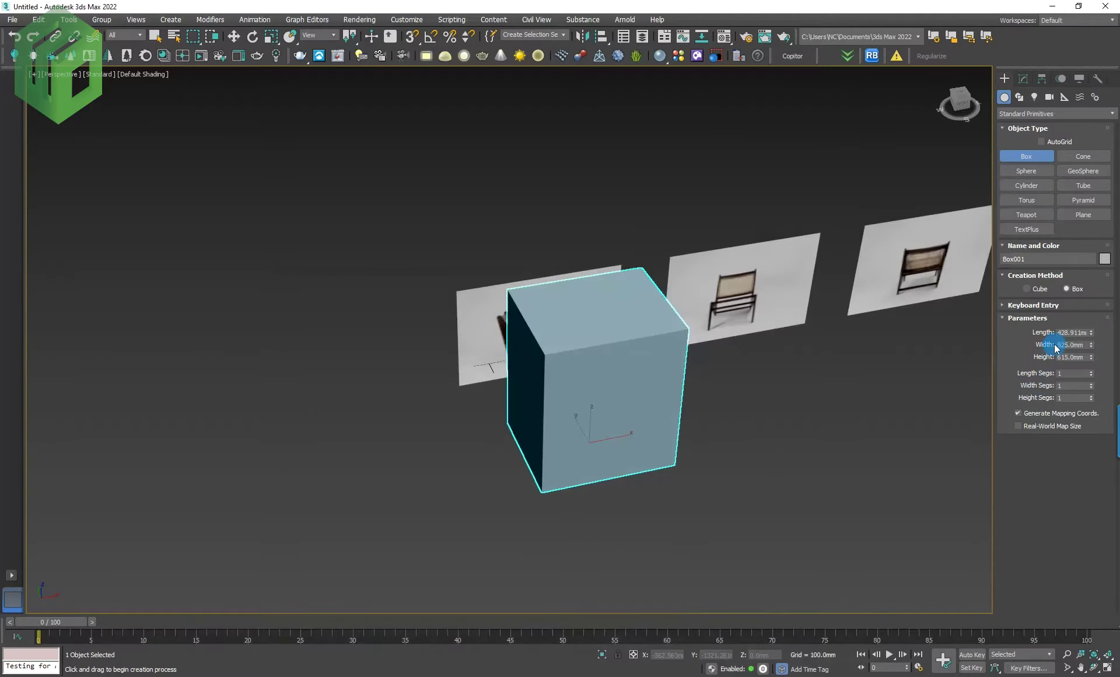
pyautogui.write('10')
pyautogui.press('Return')
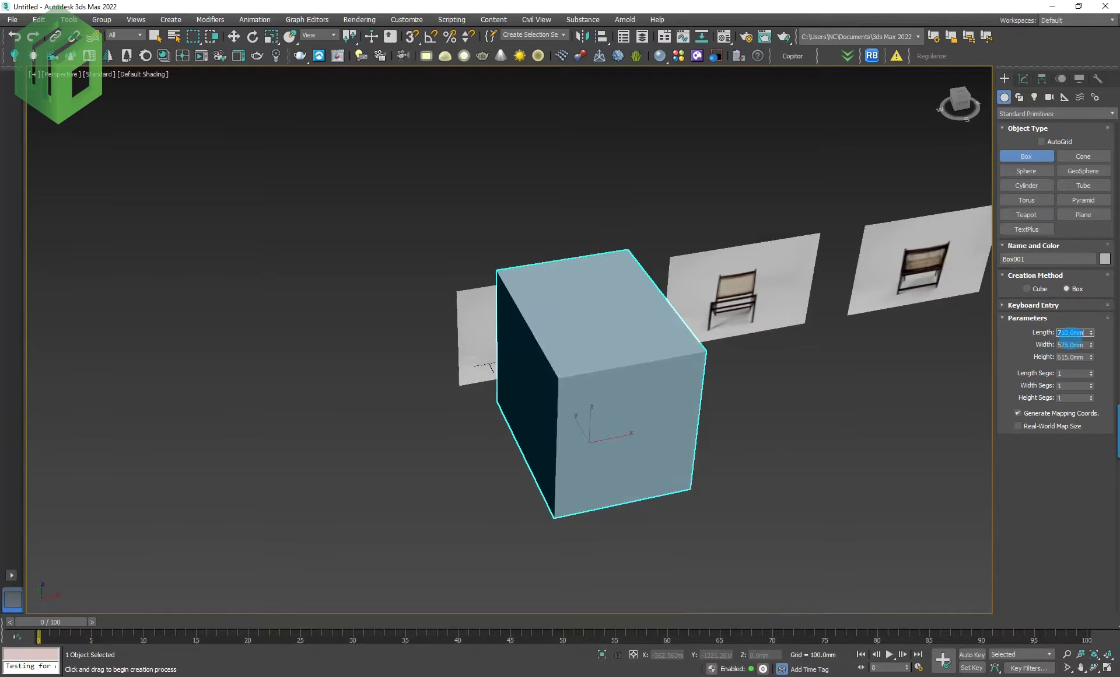
pyautogui.rightClick(734, 439)
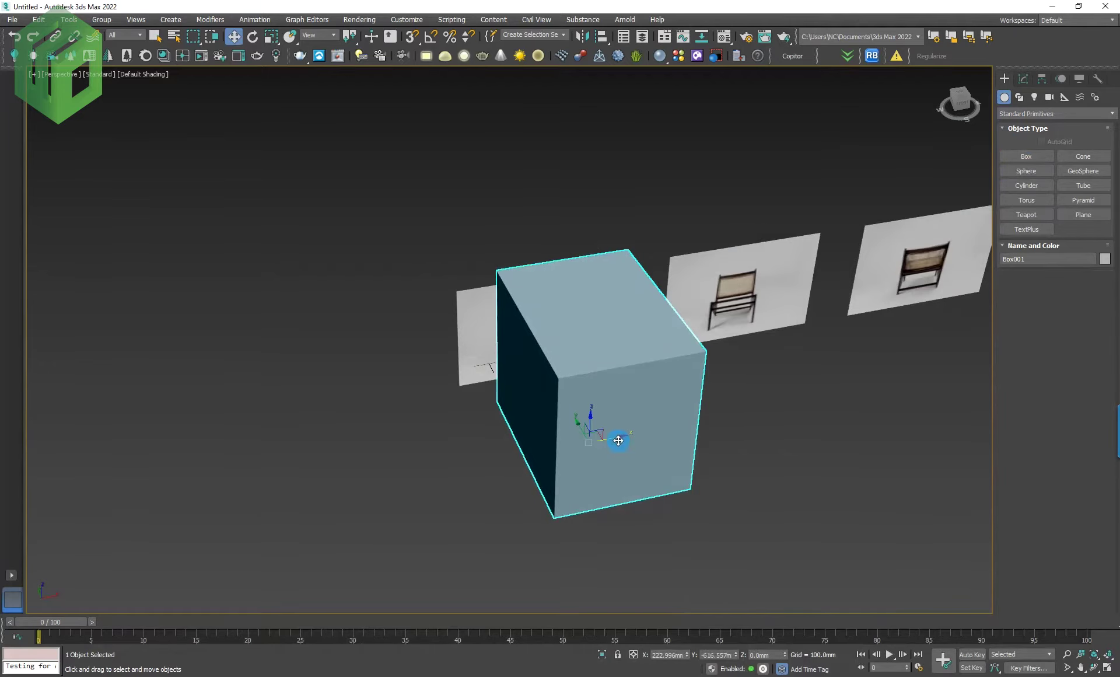
# Step: In the Front view, raise the middle and right image planes and nudge them slightly right
pyautogui.press('f')
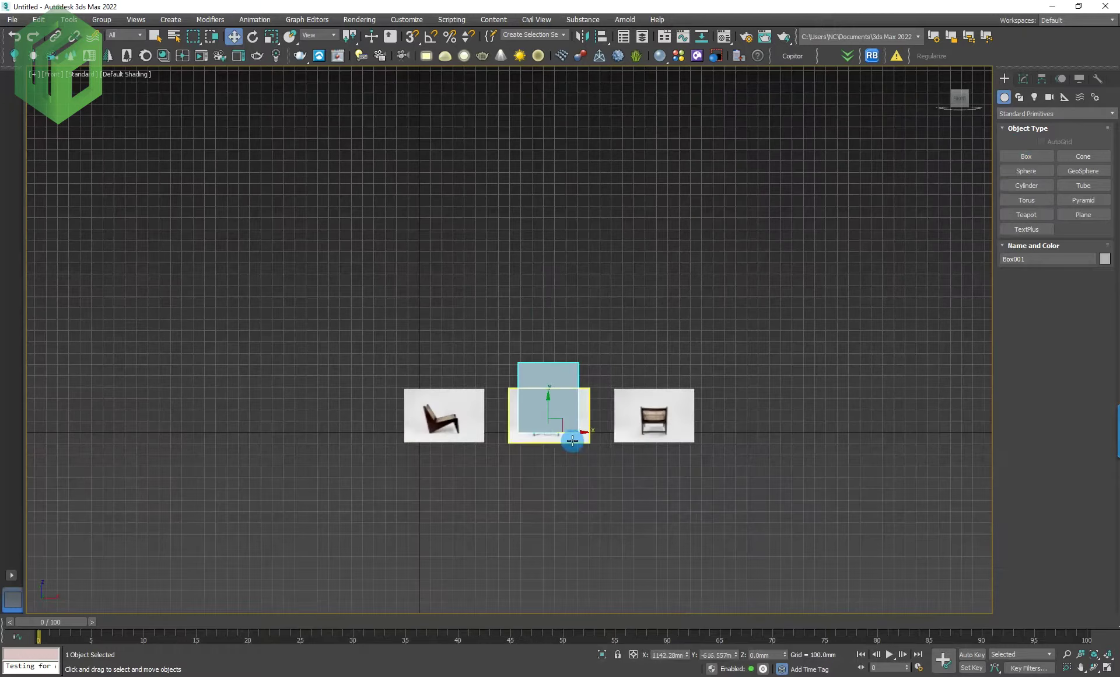
pyautogui.hotkey('alt', 'f')
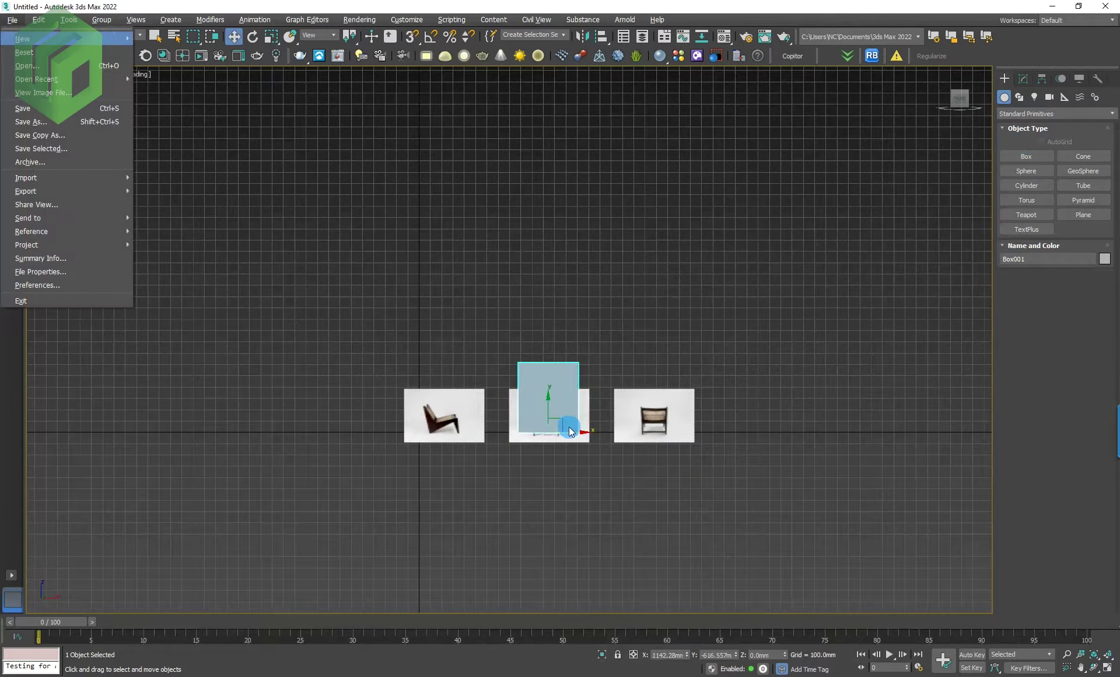
pyautogui.moveTo(572, 428); pyautogui.dragTo(582, 384, button='middle')
pyautogui.scroll(3, 618, 422)
pyautogui.click(619, 420)
pyautogui.moveTo(793, 449); pyautogui.dragTo(580, 350)
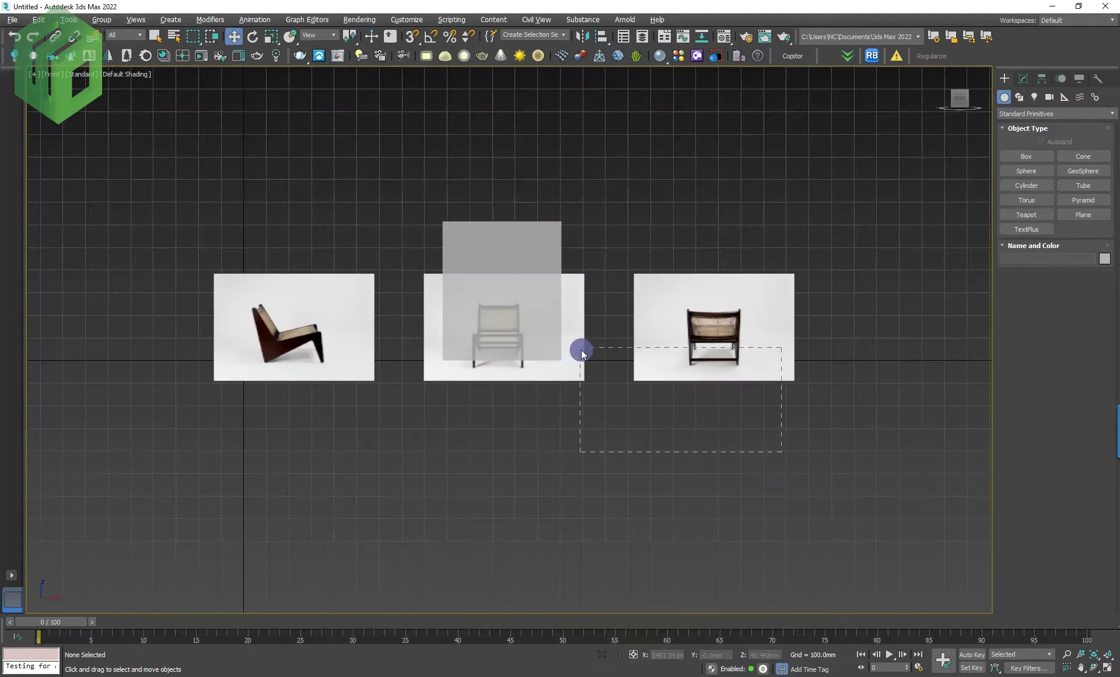
pyautogui.moveTo(609, 306); pyautogui.dragTo(610, 264)
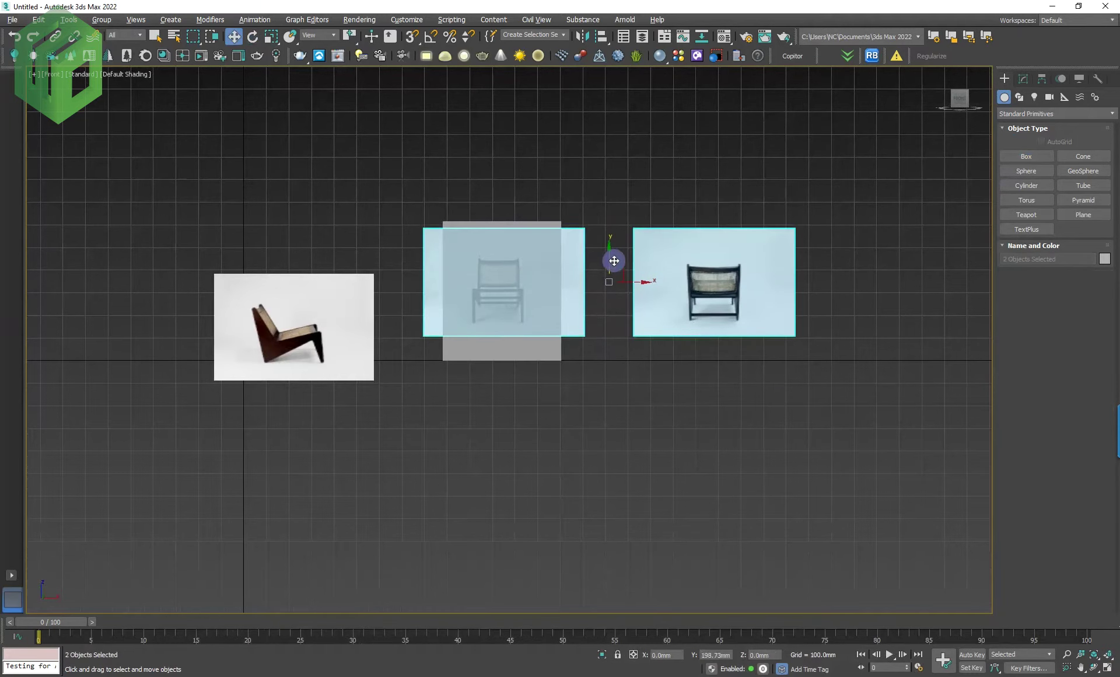
pyautogui.scroll(4, 583, 291)
pyautogui.moveTo(709, 277); pyautogui.dragTo(712, 277)
# Step: Scale up the front-view image plane and shift it toward the box
pyautogui.press('r')
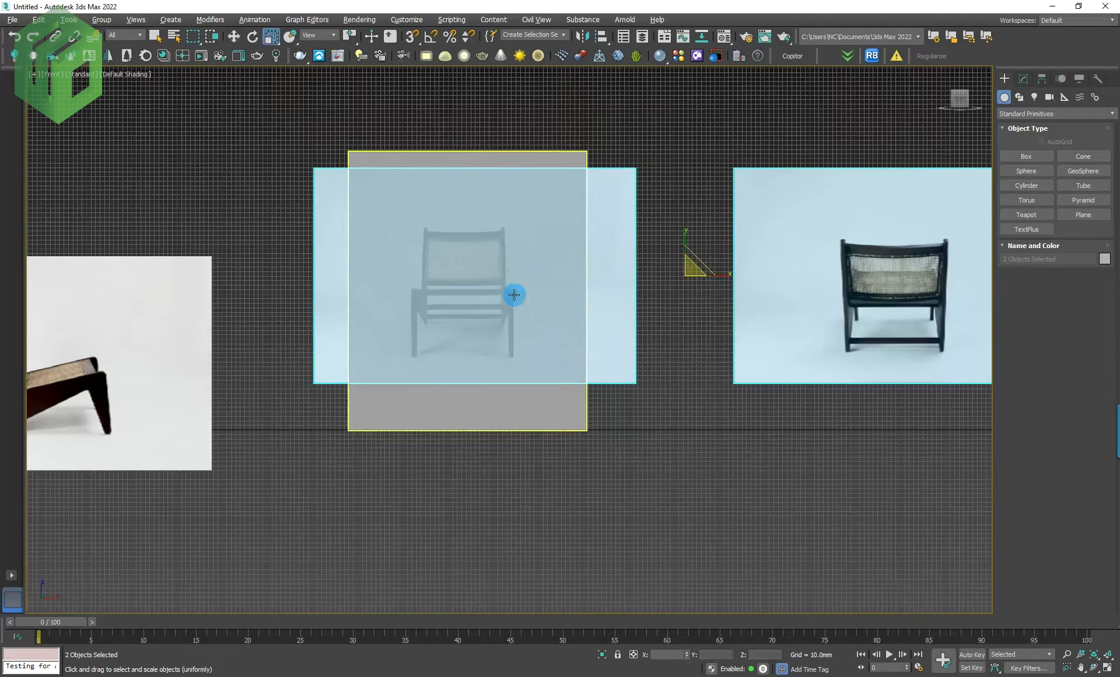
pyautogui.click(618, 335)
pyautogui.click(490, 283)
pyautogui.moveTo(490, 282); pyautogui.dragTo(466, 220)
pyautogui.press('w')
pyautogui.moveTo(490, 313); pyautogui.dragTo(545, 313)
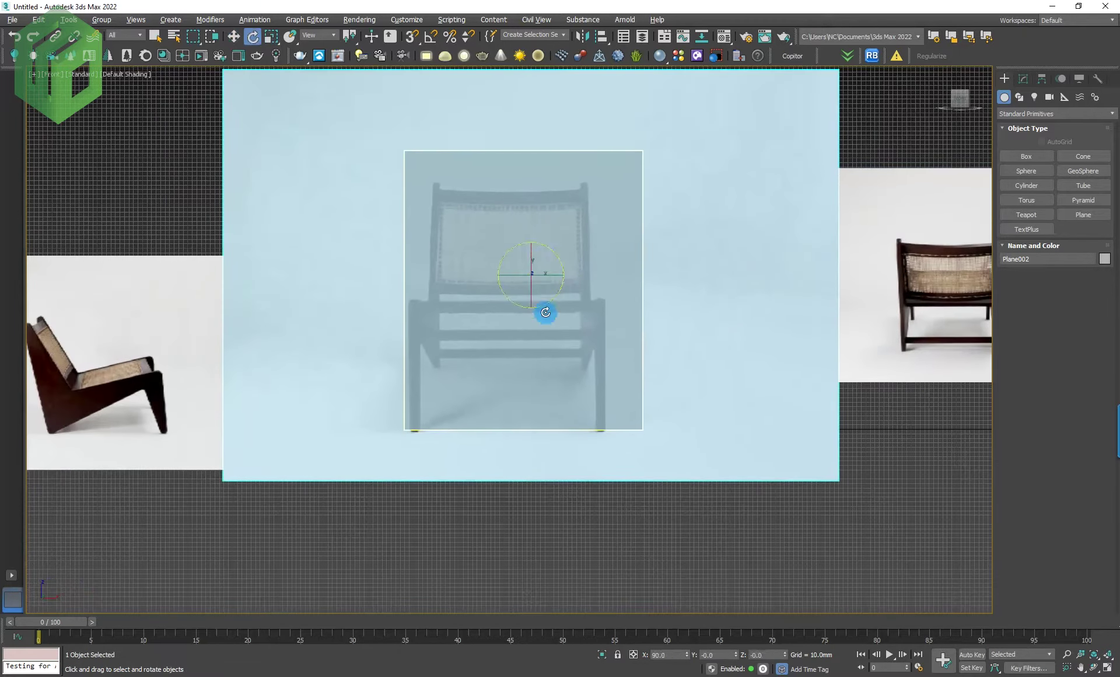
pyautogui.press('r')
pyautogui.moveTo(533, 253)
pyautogui.mouseDown()
pyautogui.moveTo(530, 243)
pyautogui.moveTo(594, 260)
pyautogui.moveTo(583, 265)
pyautogui.moveTo(552, 231)
pyautogui.moveTo(557, 252)
pyautogui.moveTo(579, 258)
pyautogui.moveTo(551, 230)
pyautogui.mouseUp()
pyautogui.press('w')
# Step: Fine-tune the front-view image's scale until the chair fits within the box
pyautogui.press('r')
pyautogui.press('w')
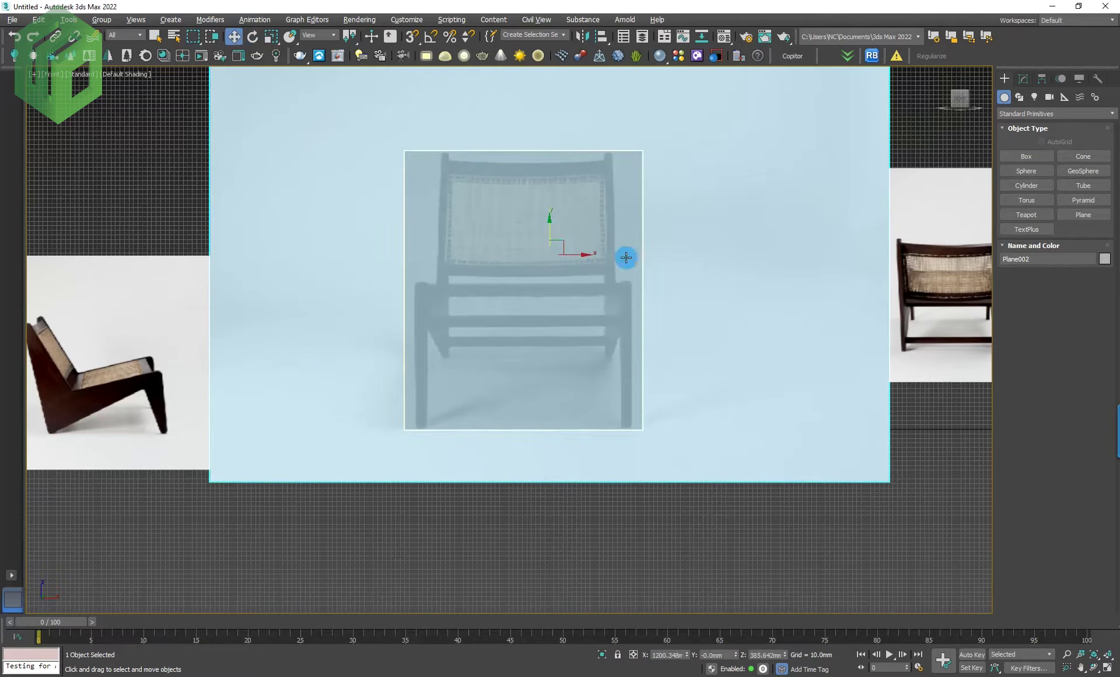
pyautogui.press('r')
pyautogui.moveTo(553, 248)
pyautogui.mouseDown()
pyautogui.moveTo(551, 221)
pyautogui.moveTo(585, 244)
pyautogui.mouseUp()
pyautogui.press('w')
pyautogui.press('r')
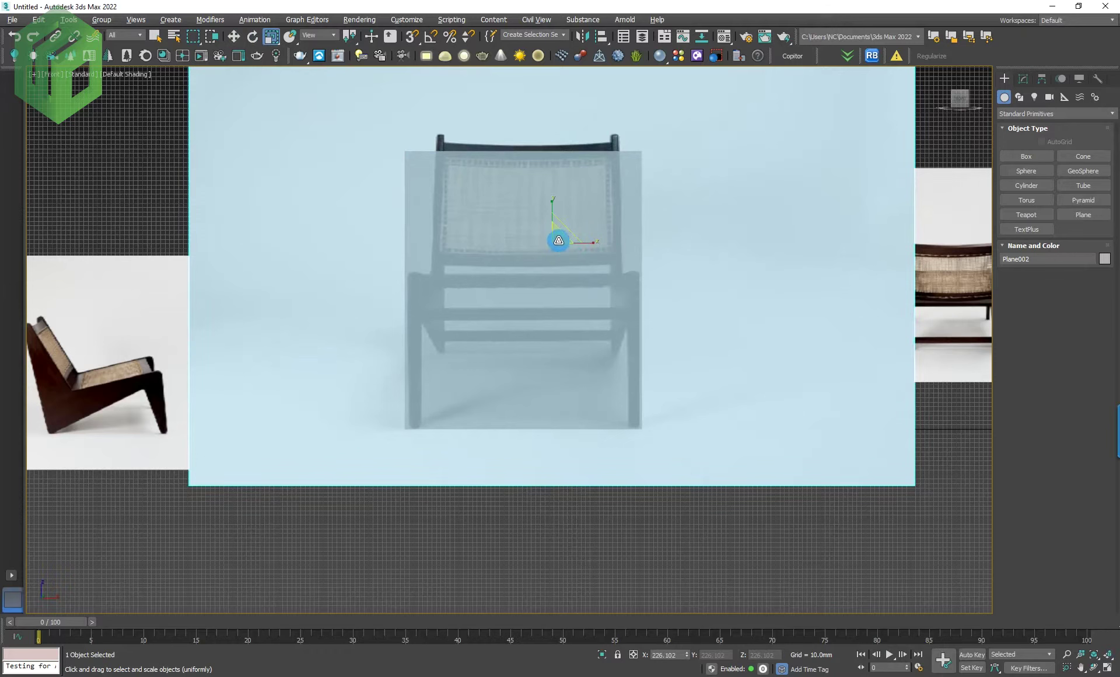
pyautogui.press('w')
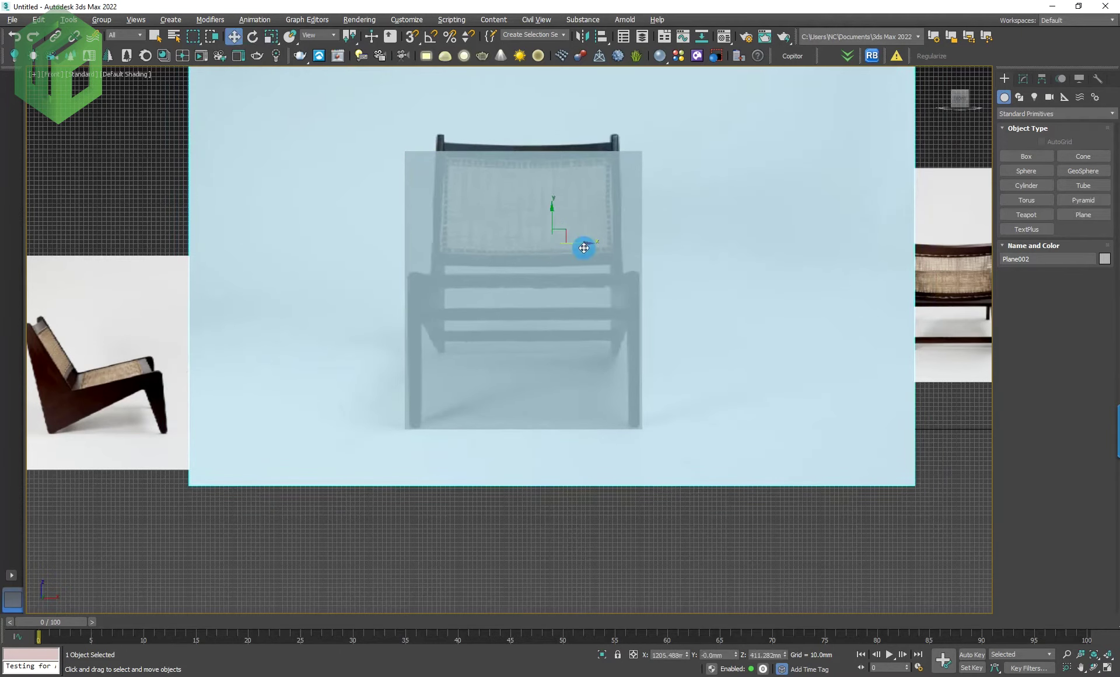
pyautogui.click(580, 242)
pyautogui.press('r')
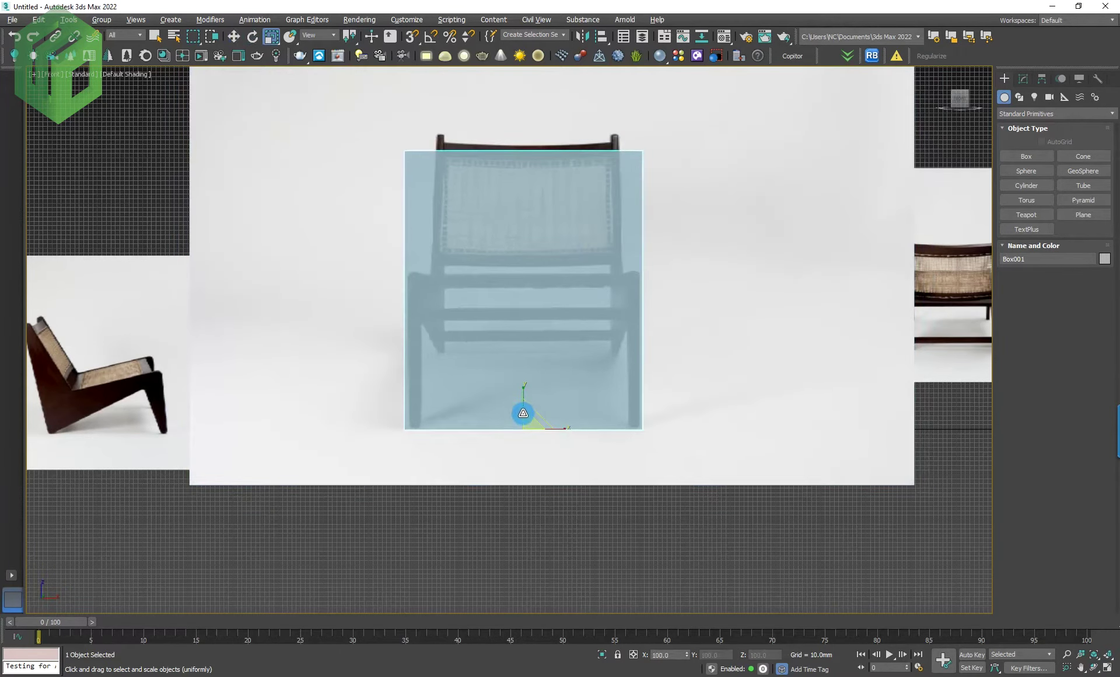
pyautogui.click(743, 223)
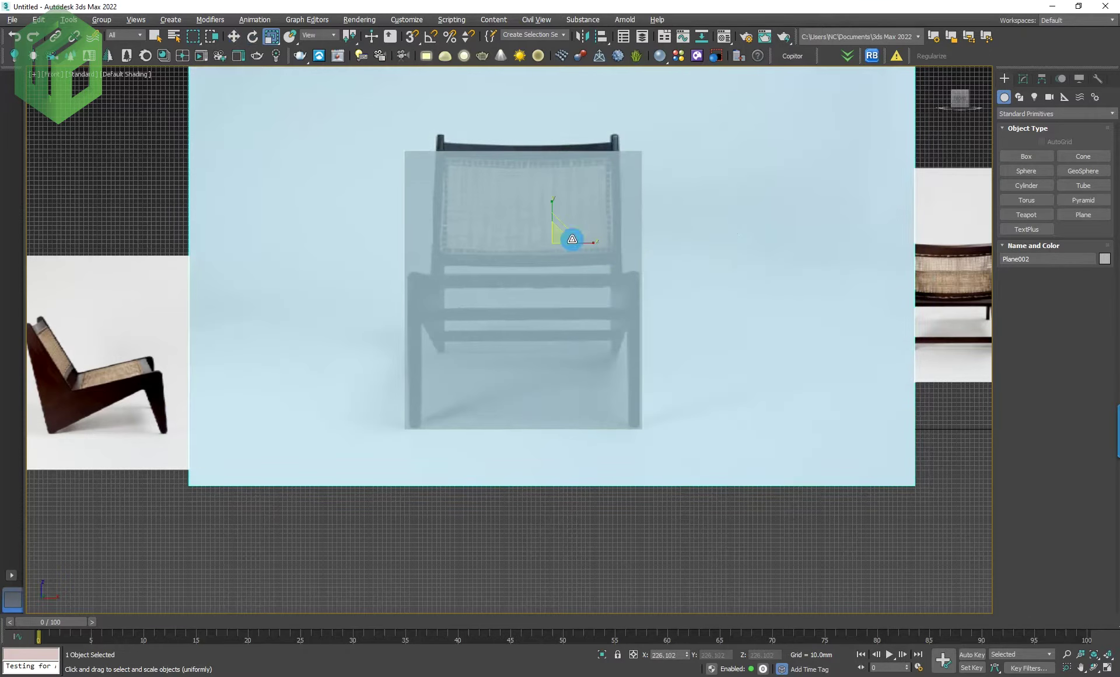
pyautogui.moveTo(558, 237); pyautogui.dragTo(556, 239)
pyautogui.press('w')
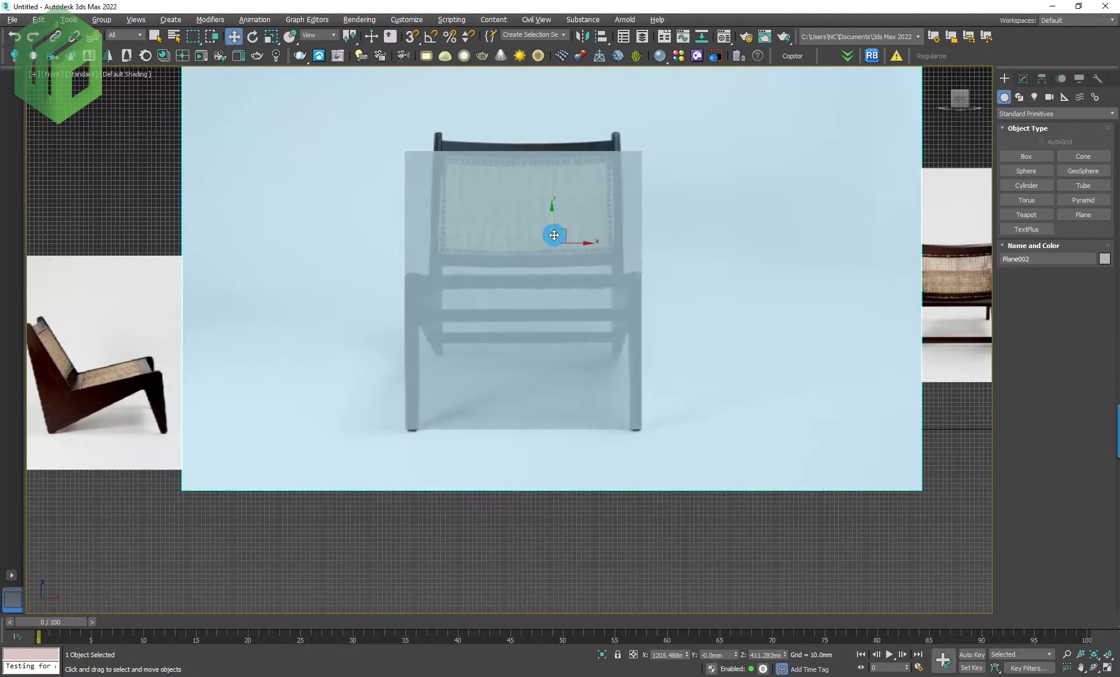
pyautogui.scroll(-5, 552, 220)
pyautogui.click(720, 352)
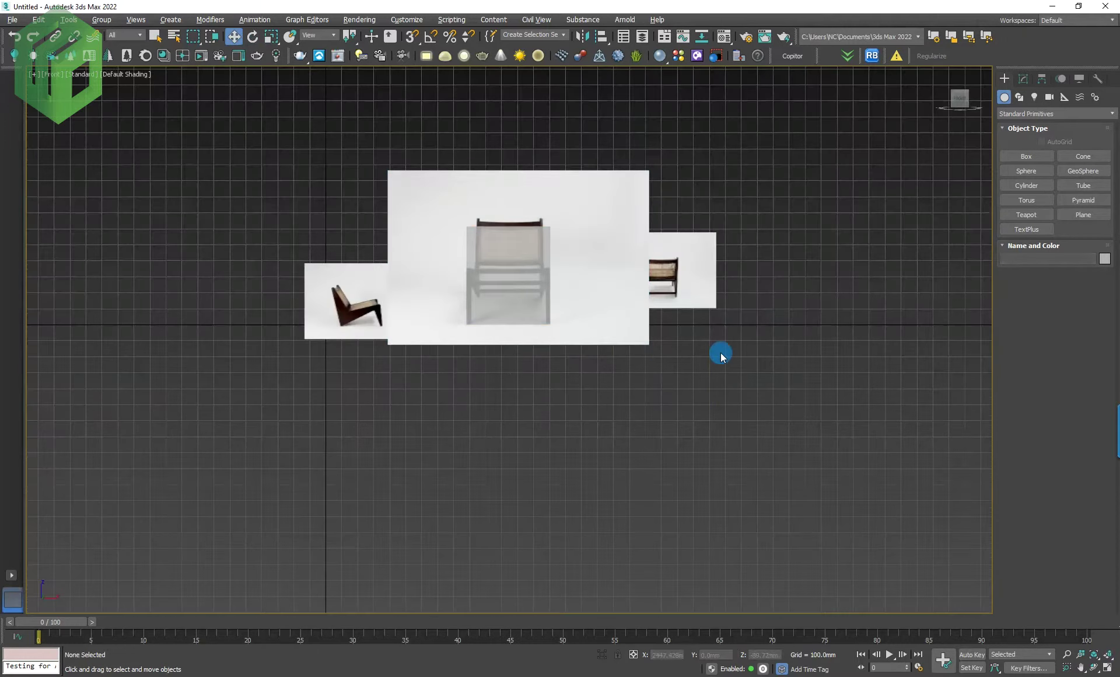
# Step: Hide the large front-view image plane
pyautogui.click(689, 277)
pyautogui.scroll(2, 689, 278)
pyautogui.click(565, 304)
pyautogui.rightClick(564, 301)
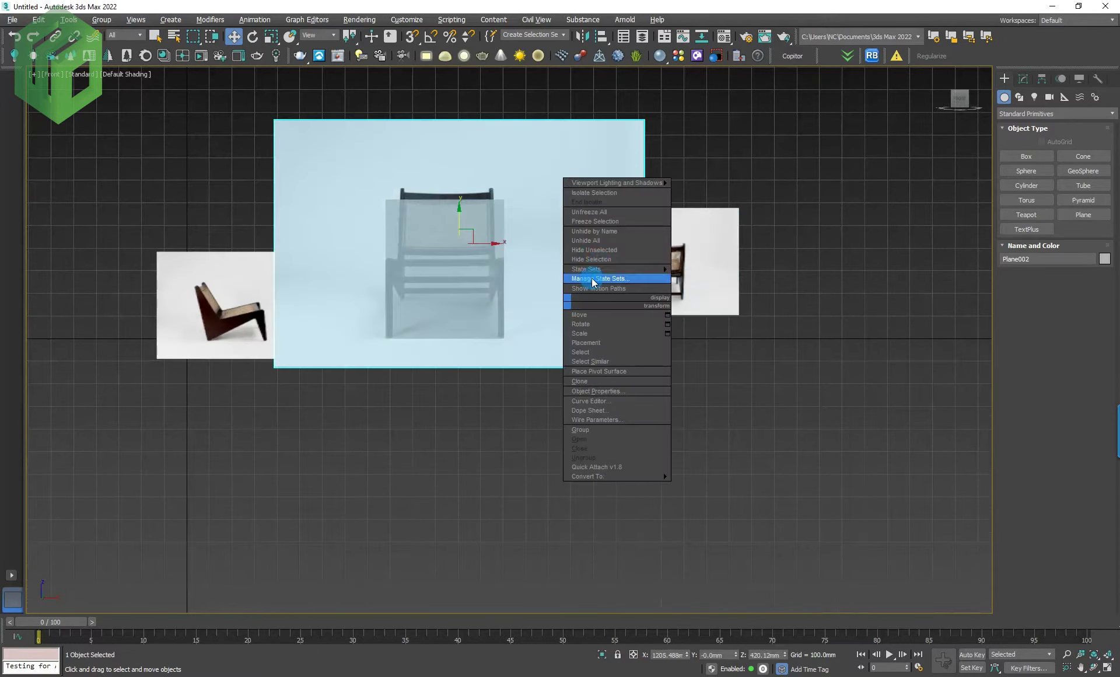
pyautogui.click(601, 264)
# Step: Move the back-view image onto the box, scale it to about 221% and align it
pyautogui.click(705, 264)
pyautogui.moveTo(705, 264); pyautogui.dragTo(482, 278)
pyautogui.scroll(3, 482, 278)
pyautogui.moveTo(453, 274); pyautogui.dragTo(543, 260, button='middle')
pyautogui.press('r')
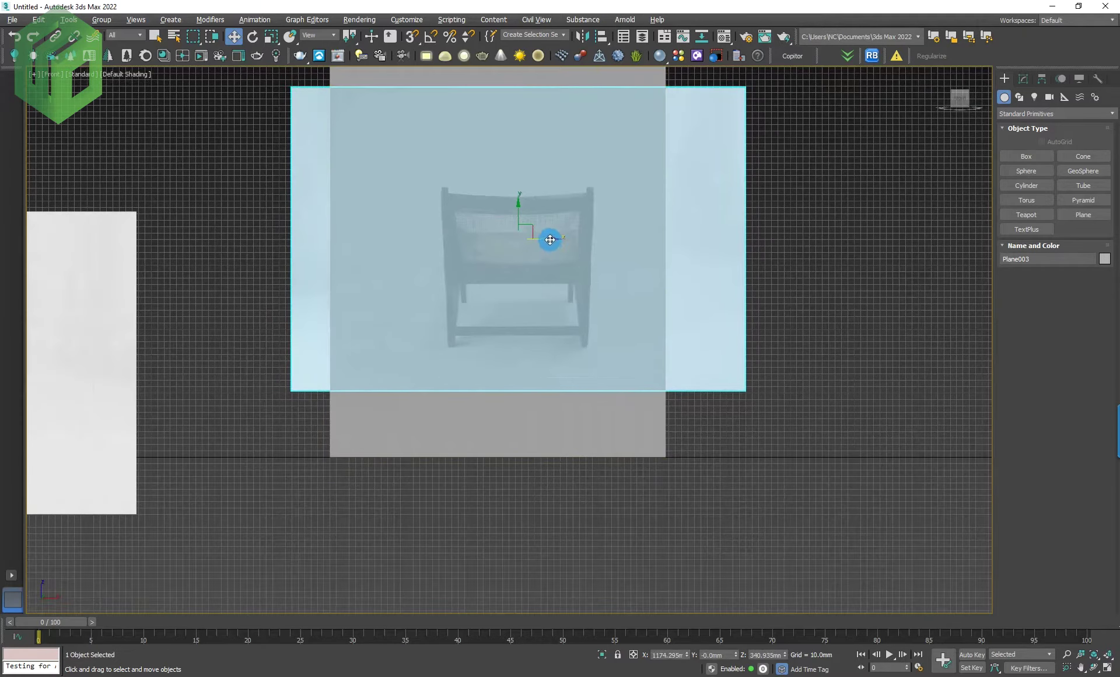
pyautogui.moveTo(522, 253); pyautogui.dragTo(510, 170)
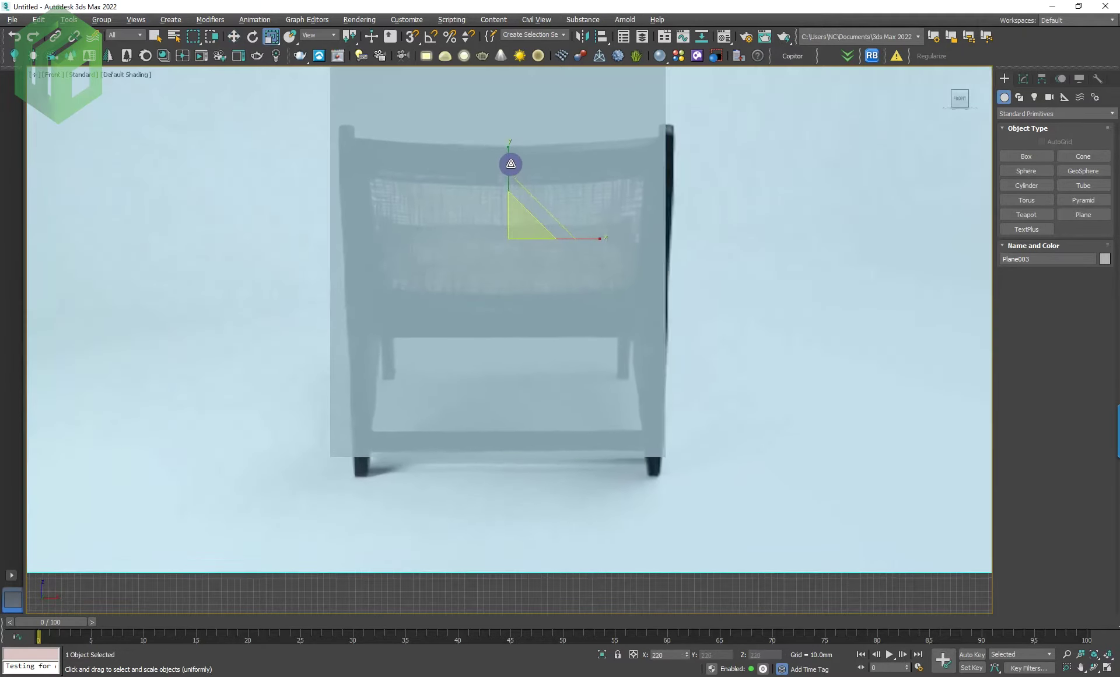
pyautogui.scroll(-3, 534, 220)
pyautogui.scroll(1, 535, 220)
pyautogui.press('w')
pyautogui.moveTo(530, 220); pyautogui.dragTo(545, 245)
pyautogui.moveTo(519, 217); pyautogui.dragTo(519, 185)
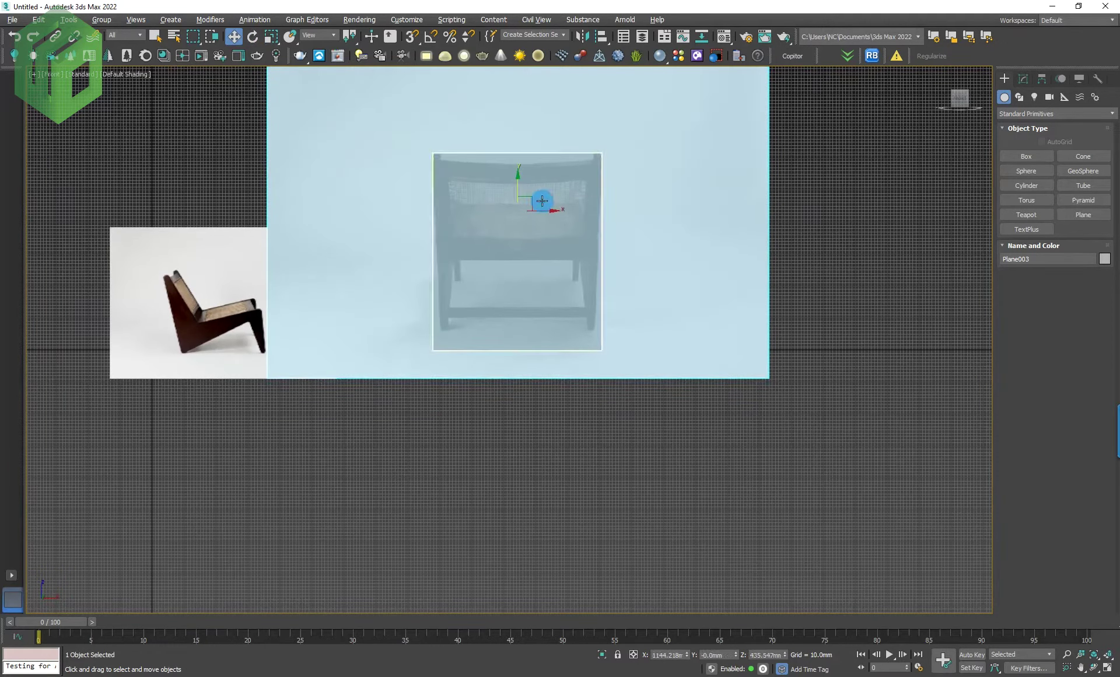
# Step: Hide that plane, move the side-view chair plane far right, and orbit to check the box
pyautogui.rightClick(687, 280)
pyautogui.click(710, 244)
pyautogui.moveTo(283, 463)
pyautogui.mouseDown()
pyautogui.moveTo(234, 350)
pyautogui.moveTo(824, 311)
pyautogui.mouseUp()
pyautogui.moveTo(627, 347)
pyautogui.keyDown('alt'); pyautogui.mouseDown(button='middle')
pyautogui.moveTo(713, 432)
pyautogui.moveTo(696, 409)
pyautogui.mouseUp(button='middle'); pyautogui.keyUp('alt')
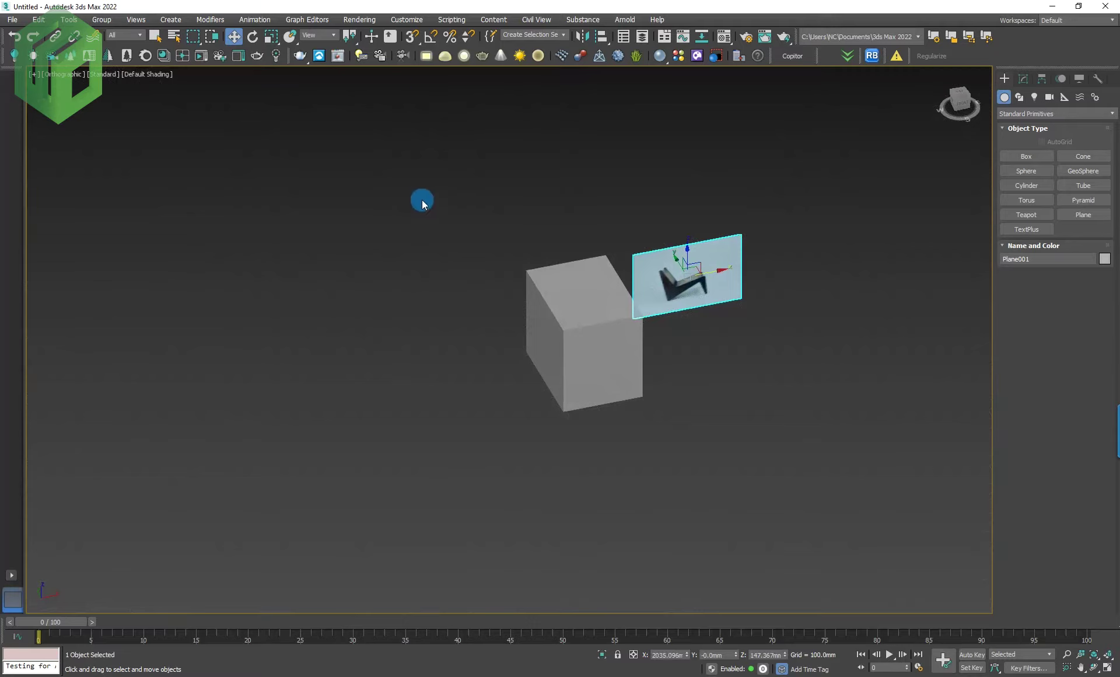
# Step: Set Angle Snap to 5°, enable it, and rotate Plane001 upright by 90°
pyautogui.rightClick(433, 42)
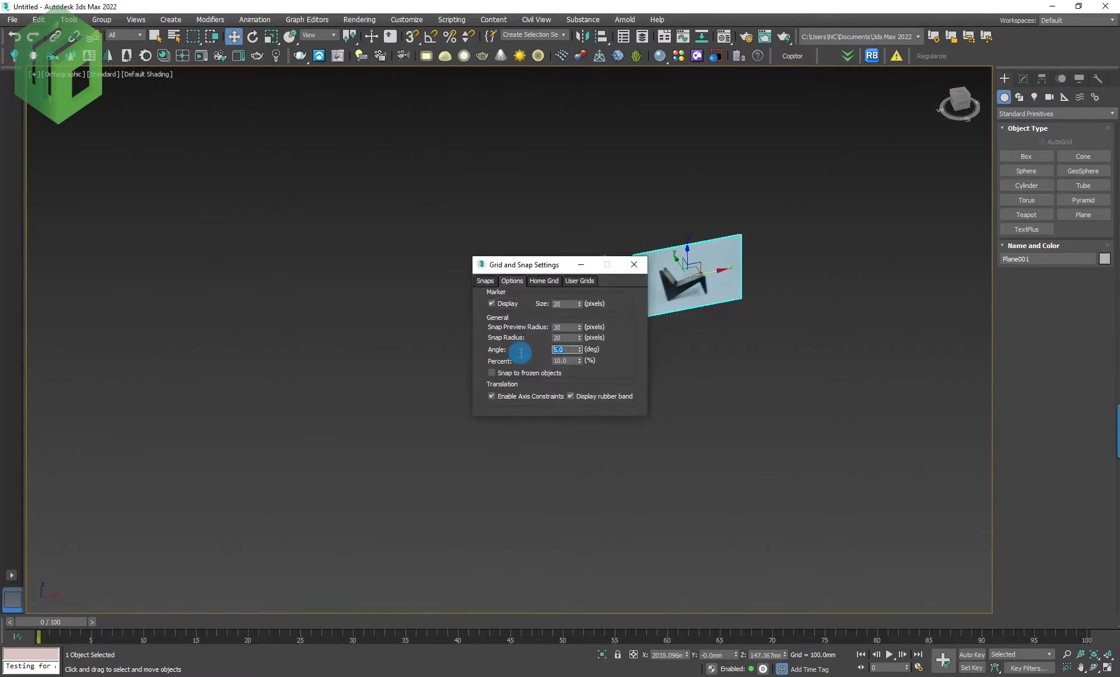
pyautogui.click(629, 265)
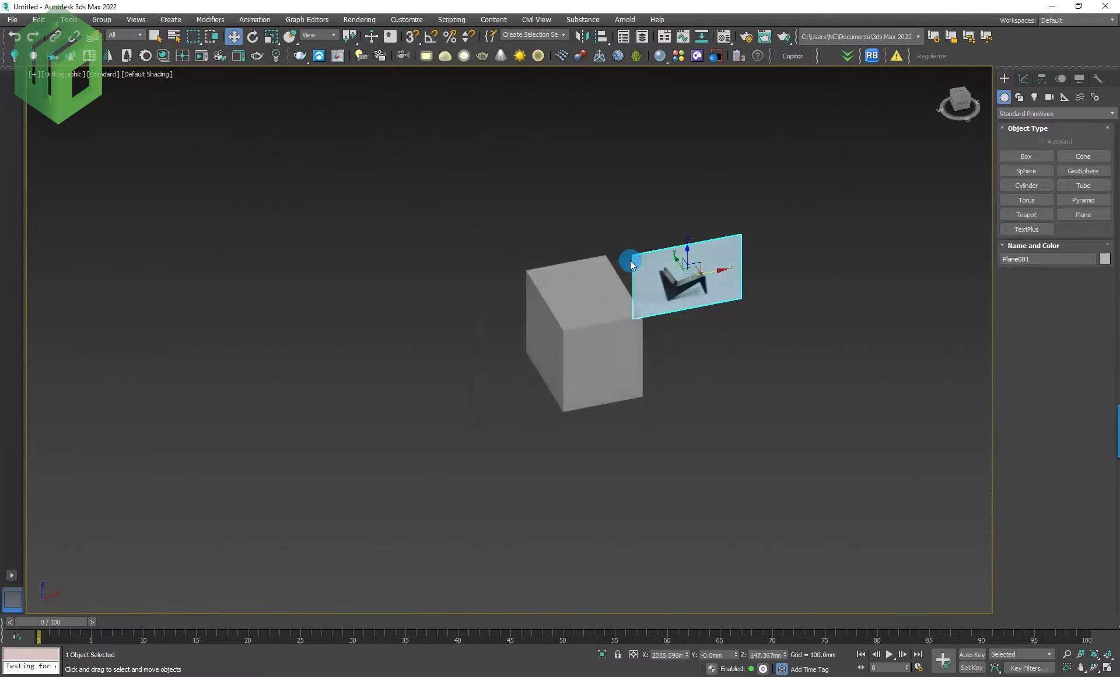
pyautogui.scroll(3, 700, 281)
pyautogui.press('e')
pyautogui.press('a')
pyautogui.moveTo(677, 303); pyautogui.dragTo(686, 331)
# Step: In Left view with the grid hidden, move the chair plane onto the grey background plane
pyautogui.press('l')
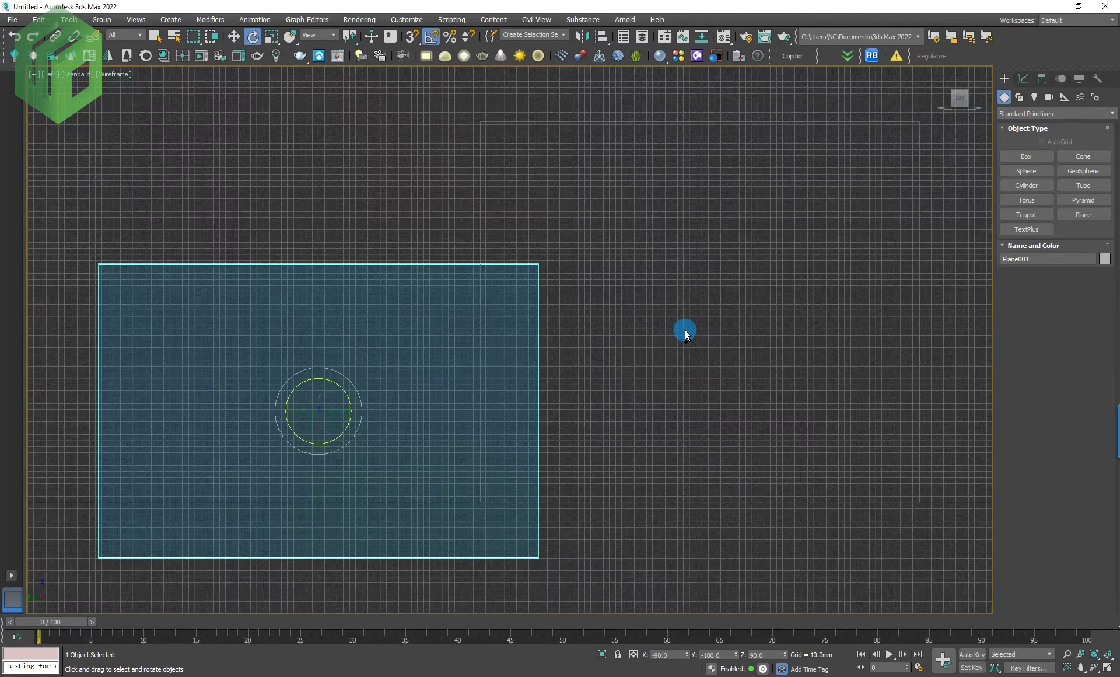
pyautogui.press('g')
pyautogui.press('F3')
pyautogui.moveTo(650, 324); pyautogui.dragTo(572, 307, button='middle')
pyautogui.scroll(-2, 492, 377)
pyautogui.press('w')
pyautogui.moveTo(430, 318)
pyautogui.mouseDown()
pyautogui.moveTo(620, 257)
pyautogui.moveTo(630, 260)
pyautogui.moveTo(625, 280)
pyautogui.moveTo(618, 232)
pyautogui.mouseUp()
# Step: Enlarge the chair plane about twice and align it to the background plane
pyautogui.press('r')
pyautogui.scroll(3, 630, 262)
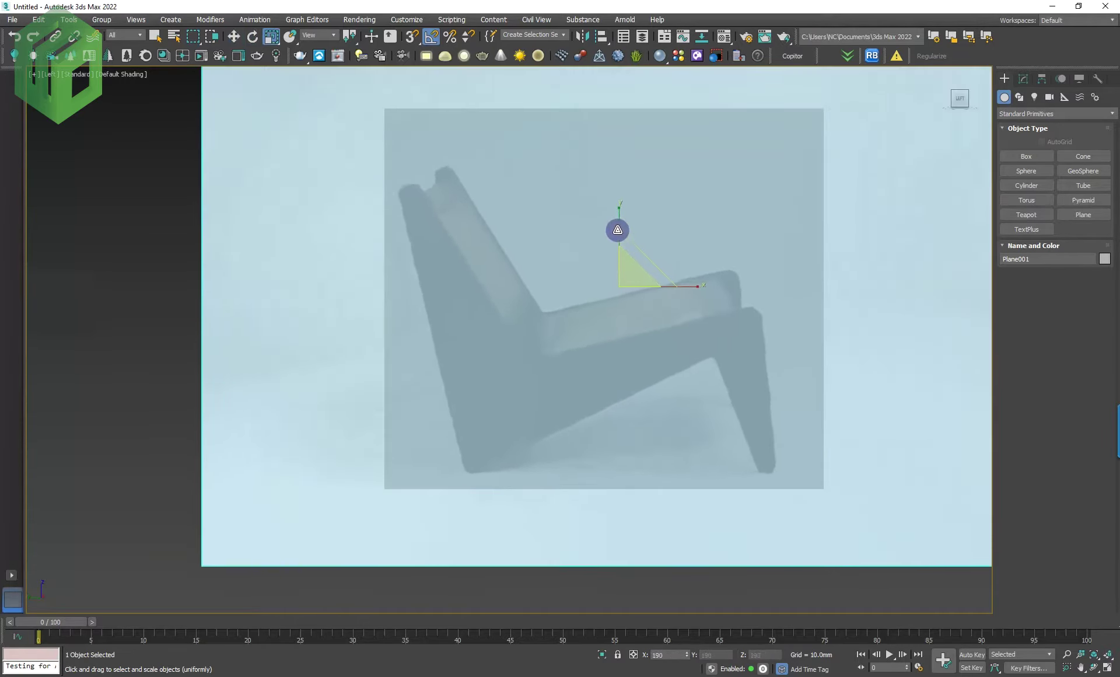
pyautogui.press('w')
pyautogui.moveTo(689, 282); pyautogui.dragTo(575, 291, button='middle')
pyautogui.moveTo(521, 282); pyautogui.dragTo(542, 274)
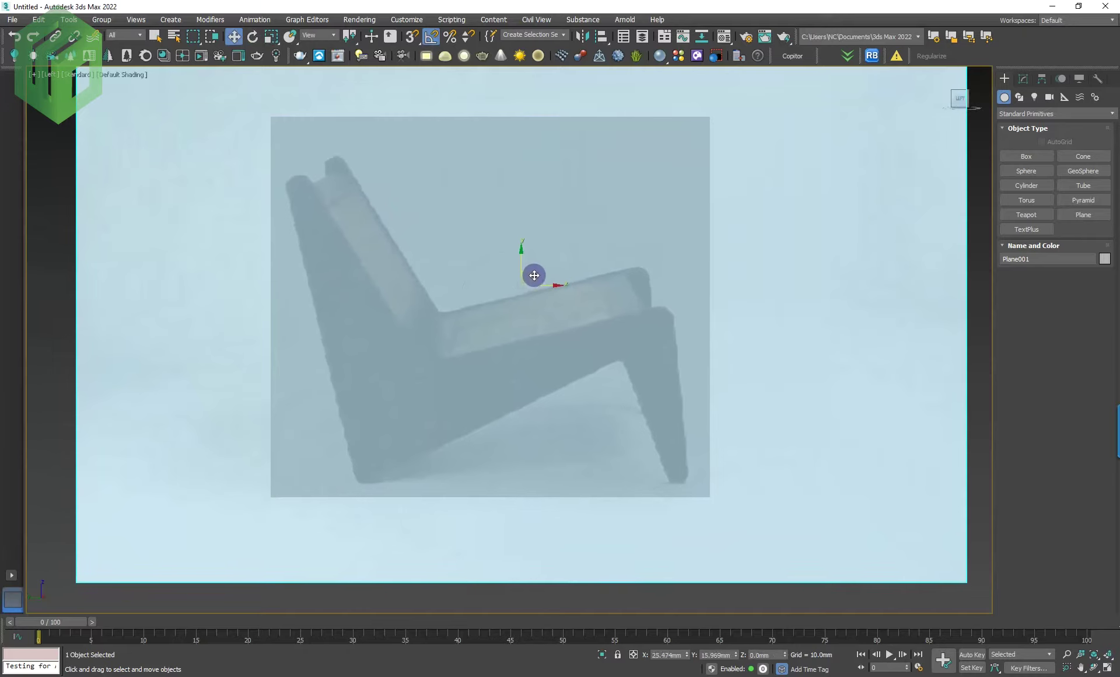
pyautogui.press('r')
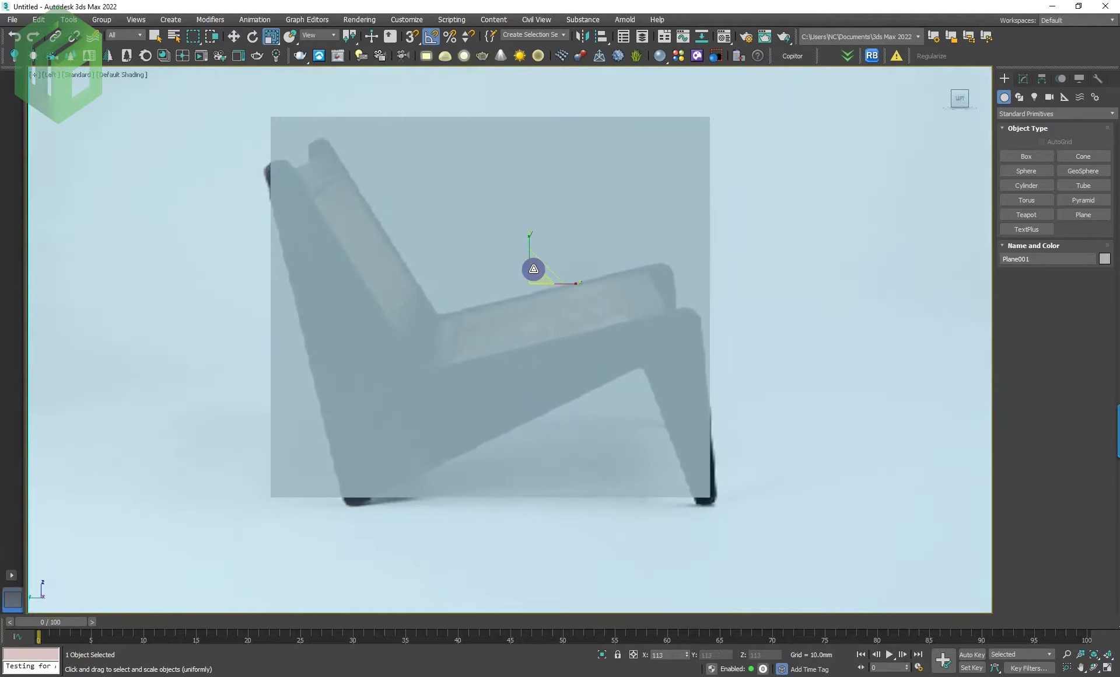
pyautogui.press('w')
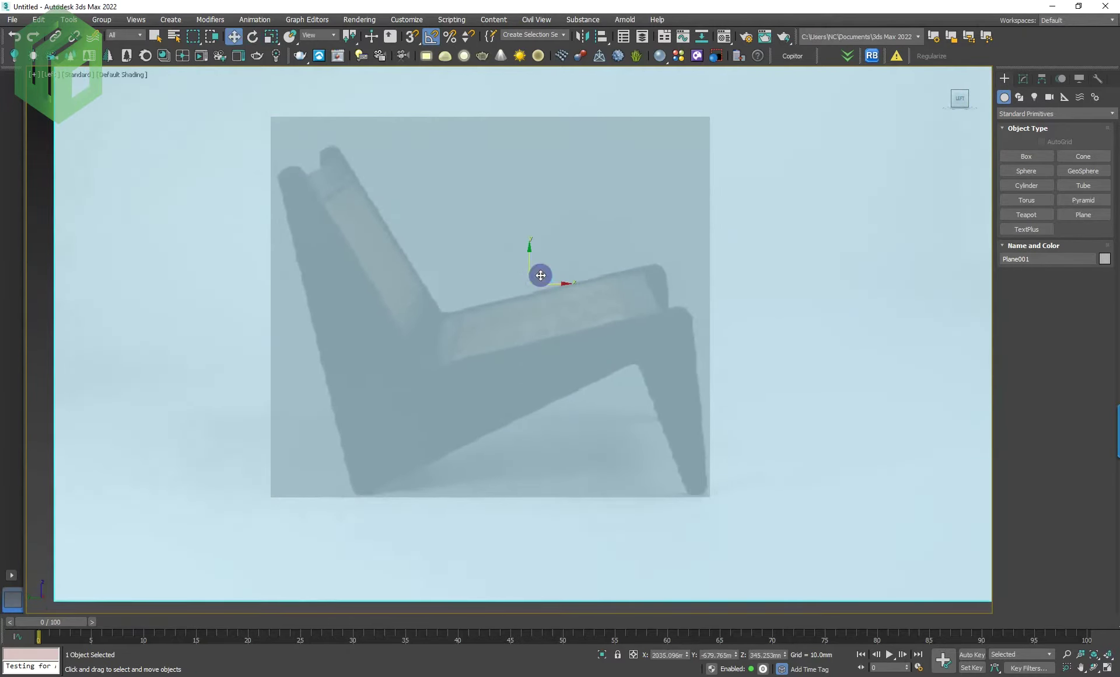
pyautogui.press('r')
pyautogui.press('w')
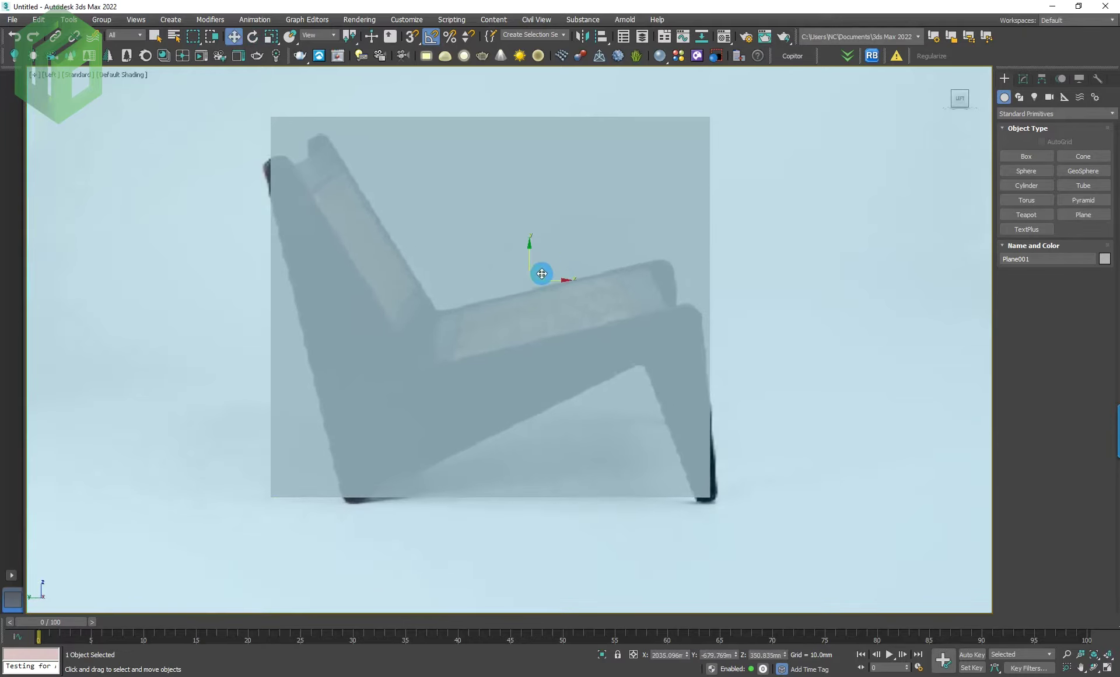
pyautogui.moveTo(543, 266); pyautogui.dragTo(544, 256)
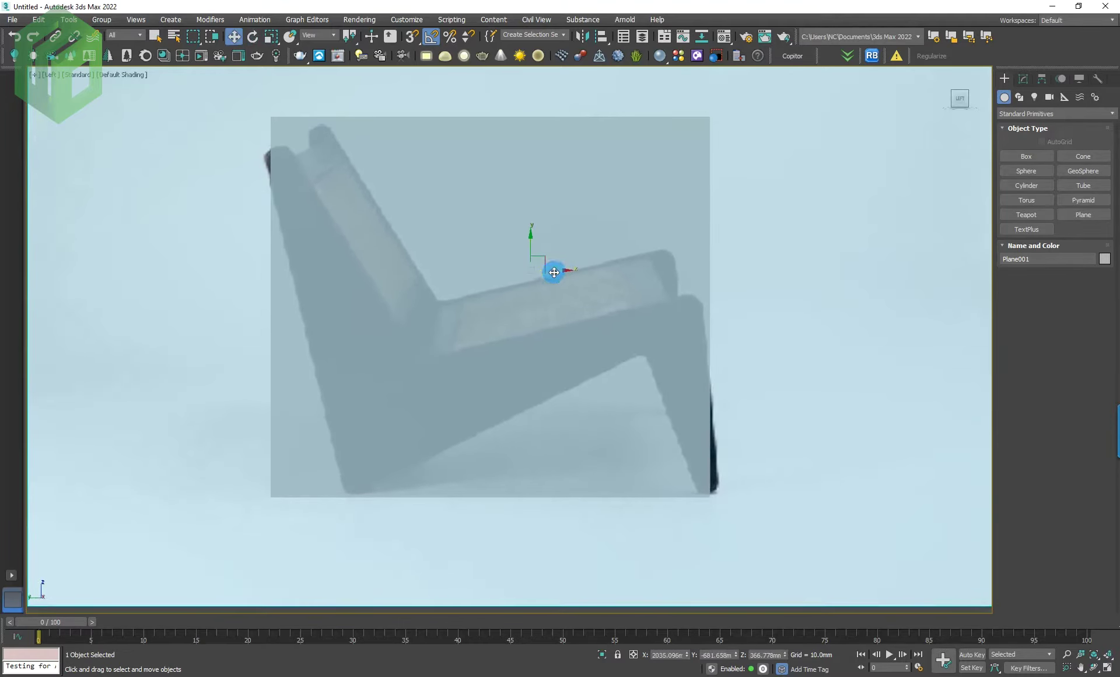
# Step: Shrink the large background plane and shift it slightly left
pyautogui.scroll(-3, 550, 270)
pyautogui.press('r')
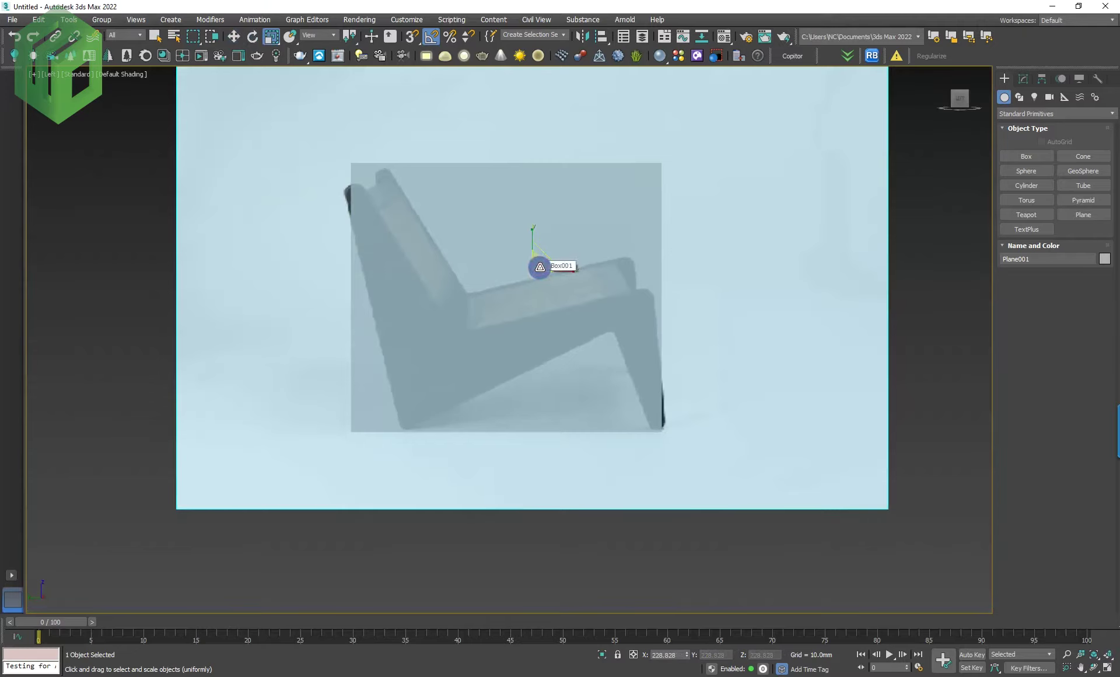
pyautogui.moveTo(540, 267); pyautogui.dragTo(541, 268)
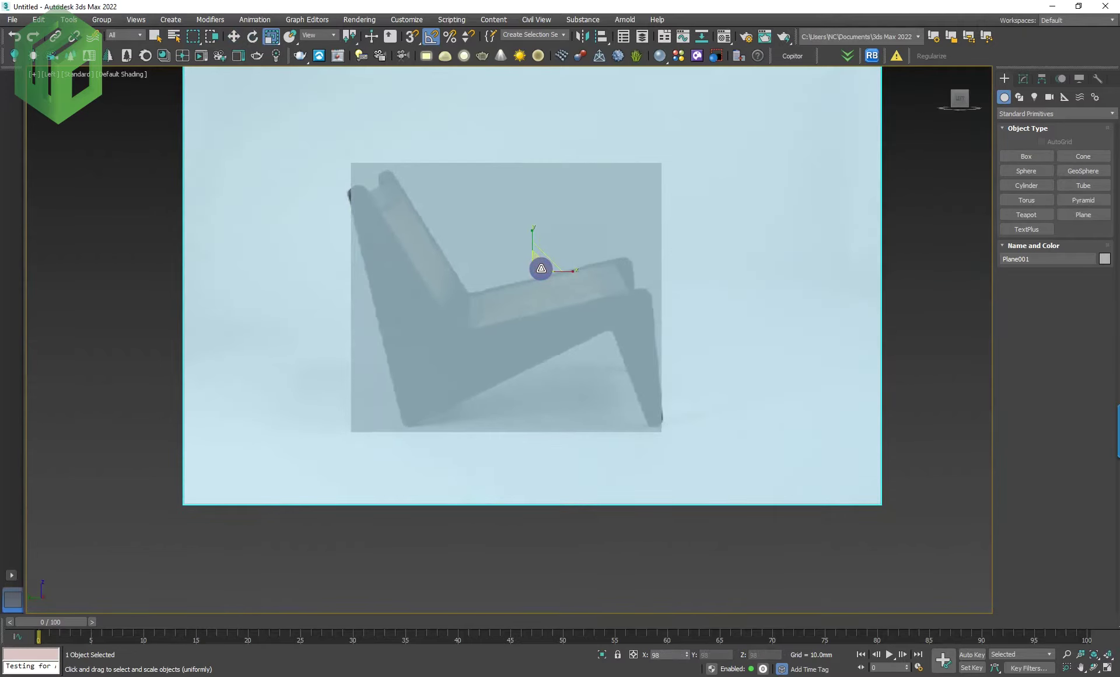
pyautogui.press('w')
pyautogui.moveTo(564, 272); pyautogui.dragTo(532, 251)
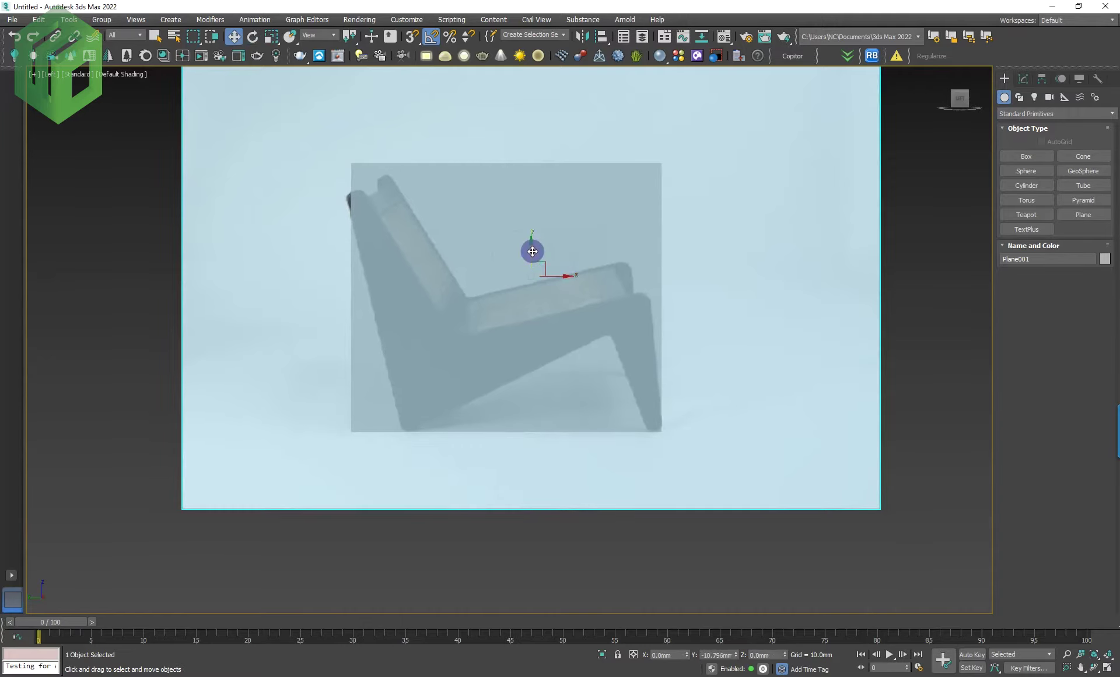
pyautogui.scroll(-3, 550, 266)
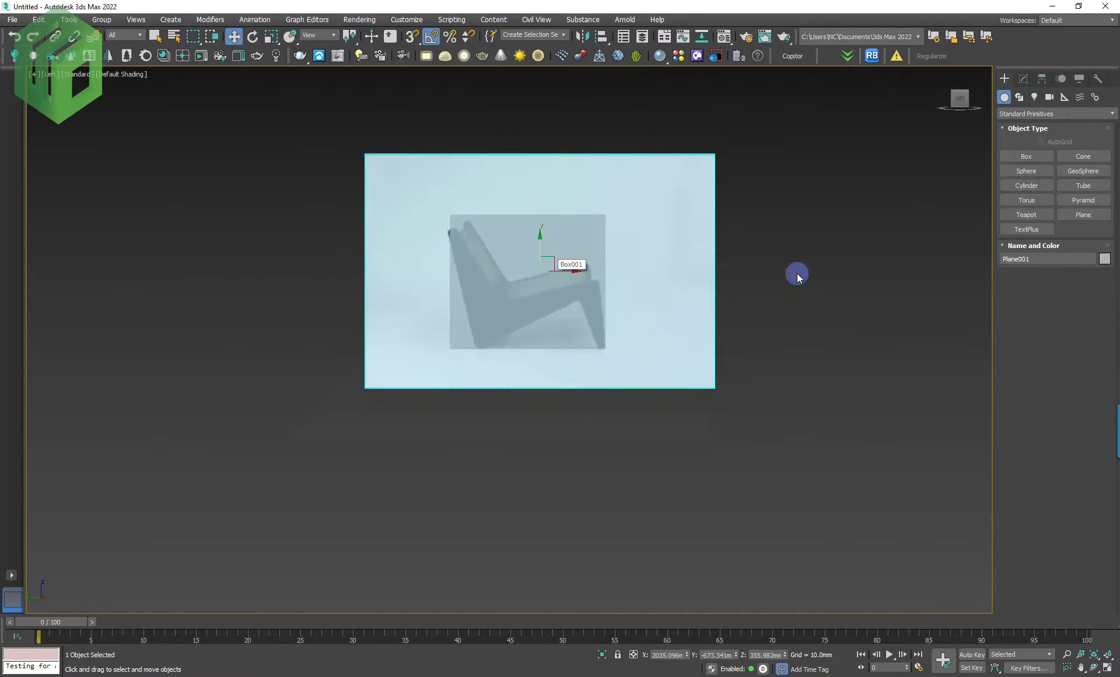
pyautogui.click(798, 276)
# Step: Move the front-view reference plane out of the other plane to space the references apart
pyautogui.rightClick(754, 278)
pyautogui.moveTo(665, 265)
pyautogui.keyDown('alt'); pyautogui.mouseDown(button='middle')
pyautogui.moveTo(667, 349)
pyautogui.moveTo(582, 370)
pyautogui.mouseUp(button='middle'); pyautogui.keyUp('alt')
pyautogui.click(461, 355)
pyautogui.moveTo(450, 322); pyautogui.dragTo(371, 298)
pyautogui.scroll(2, 488, 320)
pyautogui.scroll(1, 490, 318)
pyautogui.click(432, 329)
pyautogui.click(648, 308)
pyautogui.keyDown('alt'); pyautogui.moveTo(649, 308); pyautogui.dragTo(648, 332, button='middle'); pyautogui.keyUp('alt')
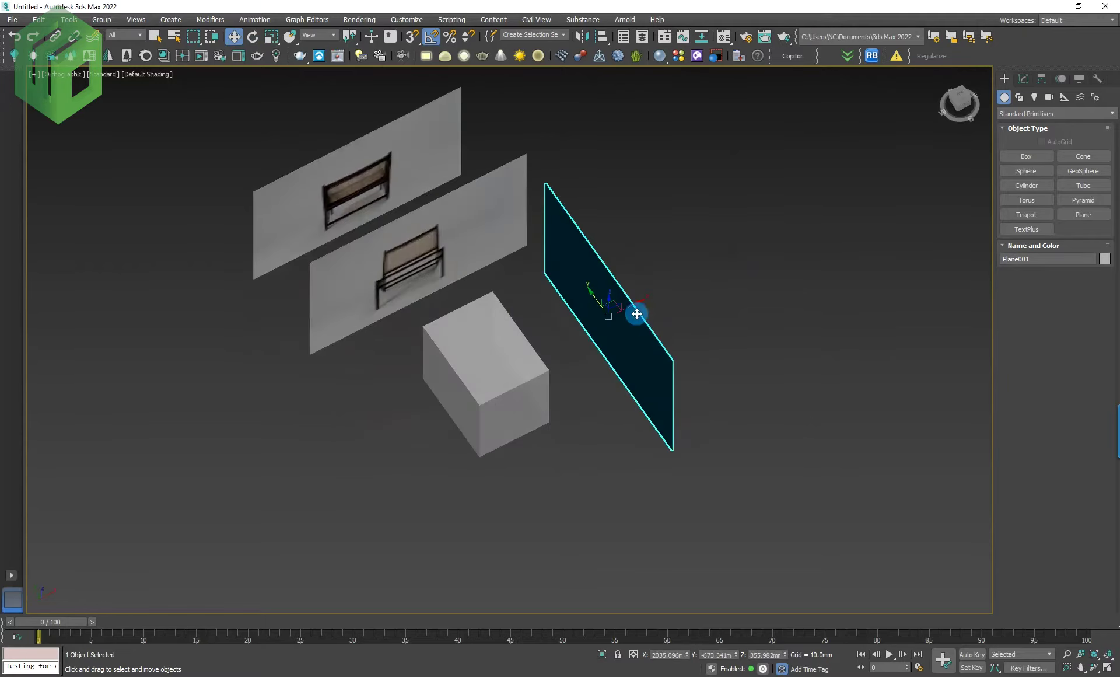
# Step: Slide the side-view plane along X and inspect the setup in Perspective view
pyautogui.moveTo(648, 333); pyautogui.dragTo(718, 275)
pyautogui.moveTo(717, 275)
pyautogui.keyDown('alt'); pyautogui.mouseDown(button='middle')
pyautogui.moveTo(656, 325)
pyautogui.moveTo(695, 373)
pyautogui.mouseUp(button='middle'); pyautogui.keyUp('alt')
pyautogui.press('p')
pyautogui.click(689, 316)
pyautogui.click(562, 378)
pyautogui.keyDown('alt'); pyautogui.moveTo(639, 389); pyautogui.dragTo(559, 443, button='middle'); pyautogui.keyUp('alt')
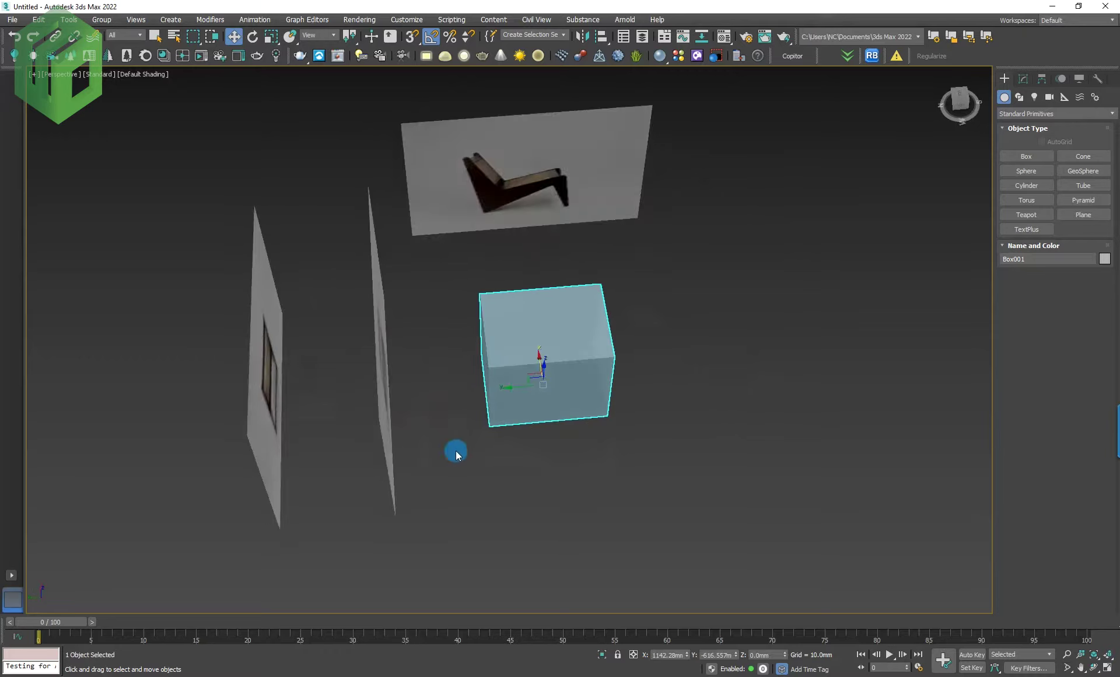
pyautogui.moveTo(446, 470); pyautogui.dragTo(233, 192)
# Step: Orbit around the reference planes to check their arrangement
pyautogui.keyDown('alt'); pyautogui.moveTo(565, 314); pyautogui.dragTo(538, 313, button='middle'); pyautogui.keyUp('alt')
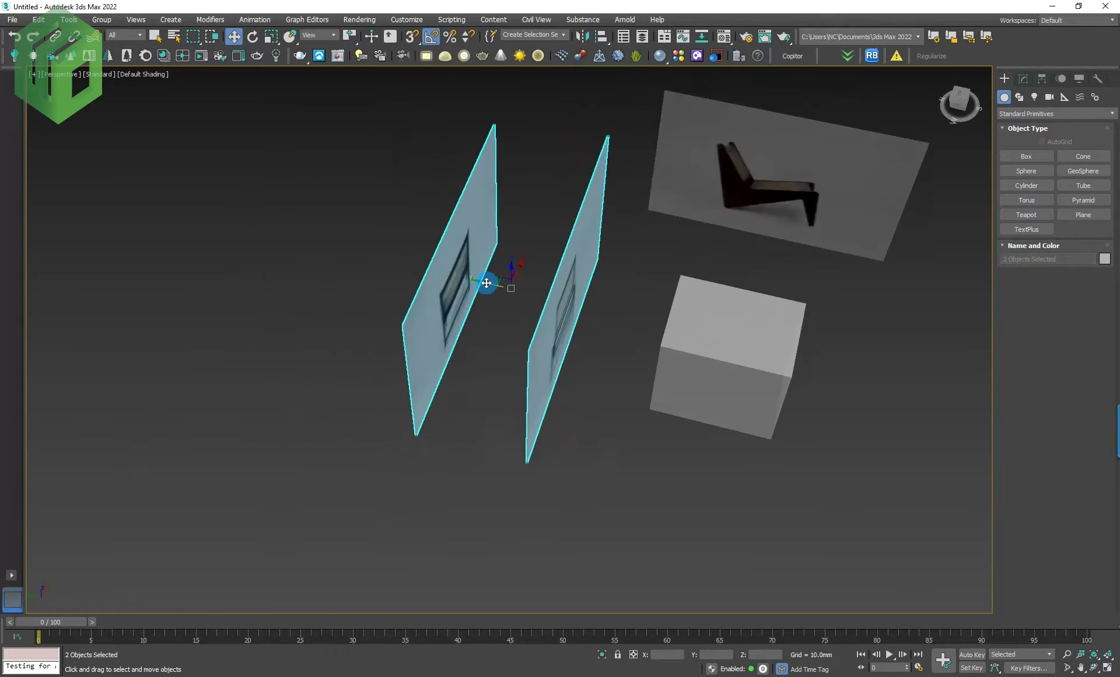
pyautogui.keyDown('alt'); pyautogui.moveTo(487, 284); pyautogui.dragTo(412, 275, button='middle'); pyautogui.keyUp('alt')
pyautogui.scroll(-5, 589, 312)
pyautogui.keyDown('alt'); pyautogui.moveTo(590, 313); pyautogui.dragTo(607, 323, button='middle'); pyautogui.keyUp('alt')
pyautogui.click(608, 323)
pyautogui.scroll(8, 497, 297)
pyautogui.moveTo(497, 298)
pyautogui.keyDown('alt'); pyautogui.mouseDown(button='middle')
pyautogui.moveTo(493, 258)
pyautogui.moveTo(503, 323)
pyautogui.moveTo(590, 300)
pyautogui.moveTo(522, 266)
pyautogui.moveTo(560, 275)
pyautogui.moveTo(688, 389)
pyautogui.mouseUp(button='middle'); pyautogui.keyUp('alt')
pyautogui.keyDown('alt'); pyautogui.moveTo(621, 366); pyautogui.dragTo(615, 350, button='middle'); pyautogui.keyUp('alt')
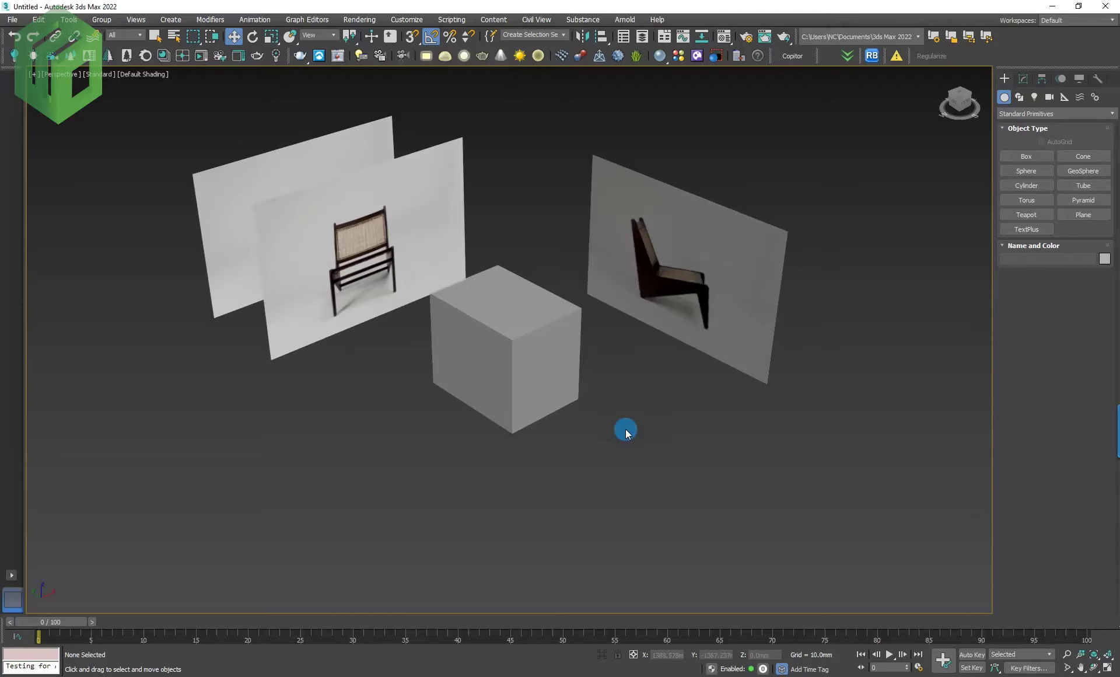
# Step: Delete the placeholder box Box001
pyautogui.click(533, 383)
pyautogui.moveTo(622, 409)
pyautogui.mouseDown(button='middle')
pyautogui.moveTo(611, 376)
pyautogui.moveTo(682, 362)
pyautogui.moveTo(552, 373)
pyautogui.moveTo(649, 369)
pyautogui.mouseUp(button='middle')
pyautogui.press('Delete')
pyautogui.scroll(-4, 610, 373)
pyautogui.scroll(3, 662, 379)
pyautogui.scroll(-1, 661, 379)
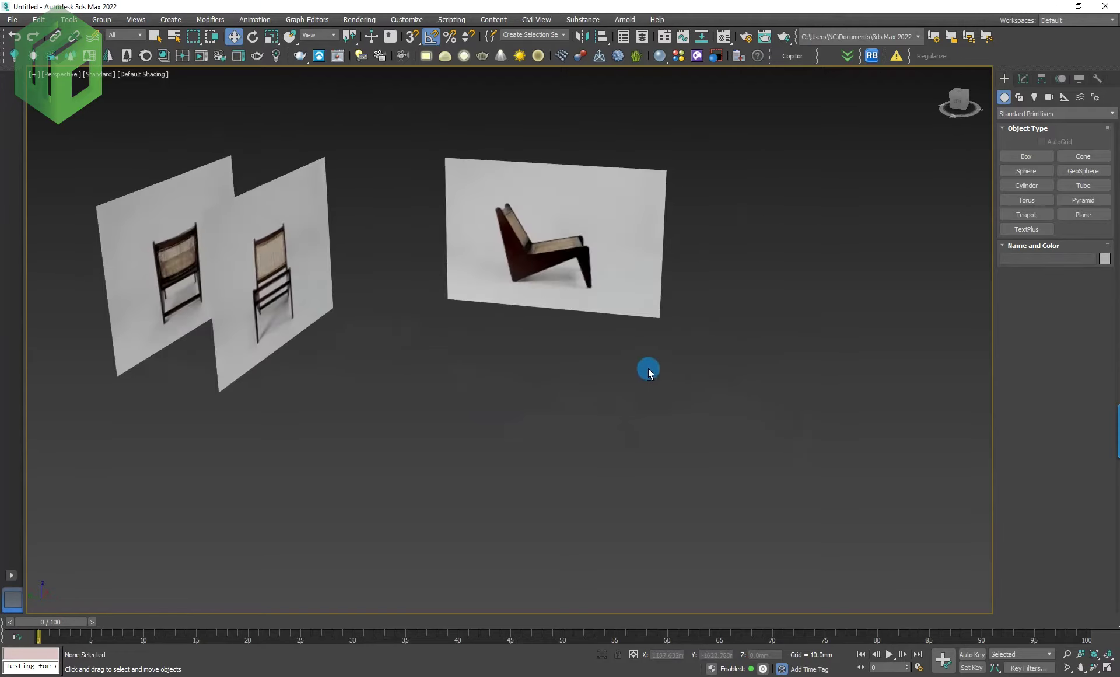
# Step: Show the chair photo face-on in Left view, zoomed and panned to fill the viewport
pyautogui.press('l')
pyautogui.scroll(-5, 643, 365)
pyautogui.scroll(2, 503, 368)
pyautogui.scroll(3, 566, 237)
pyautogui.moveTo(533, 318); pyautogui.dragTo(475, 332, button='middle')
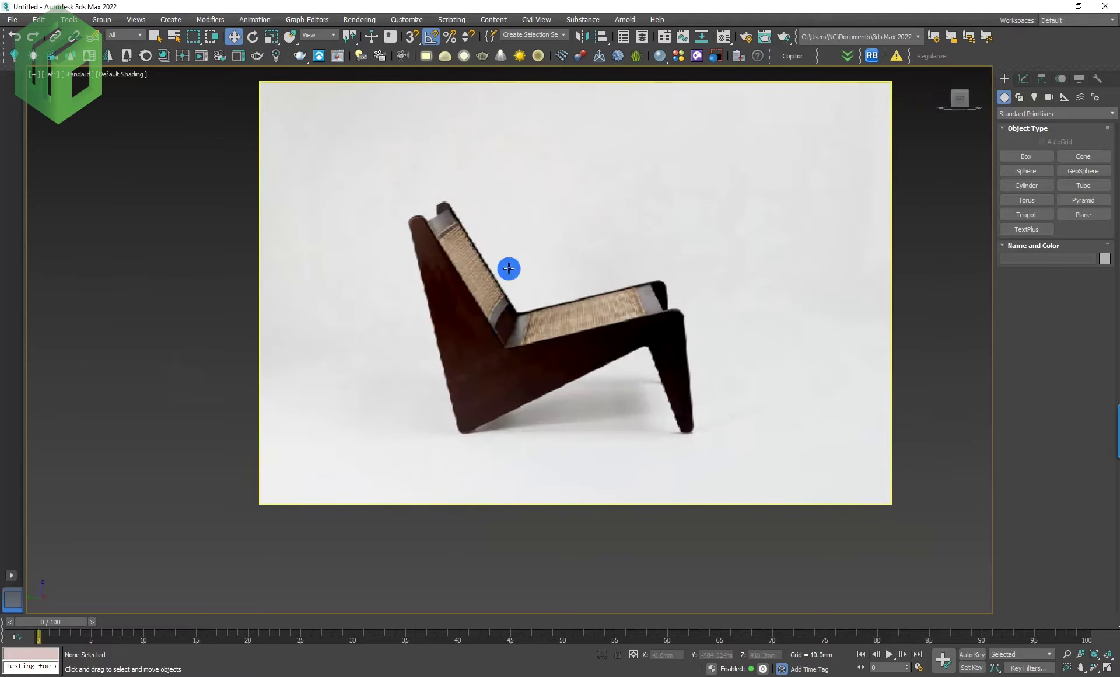
# Step: Draw a new plane over the chair's backrest and convert it to Editable Poly
pyautogui.rightClick(510, 268)
pyautogui.click(524, 233)
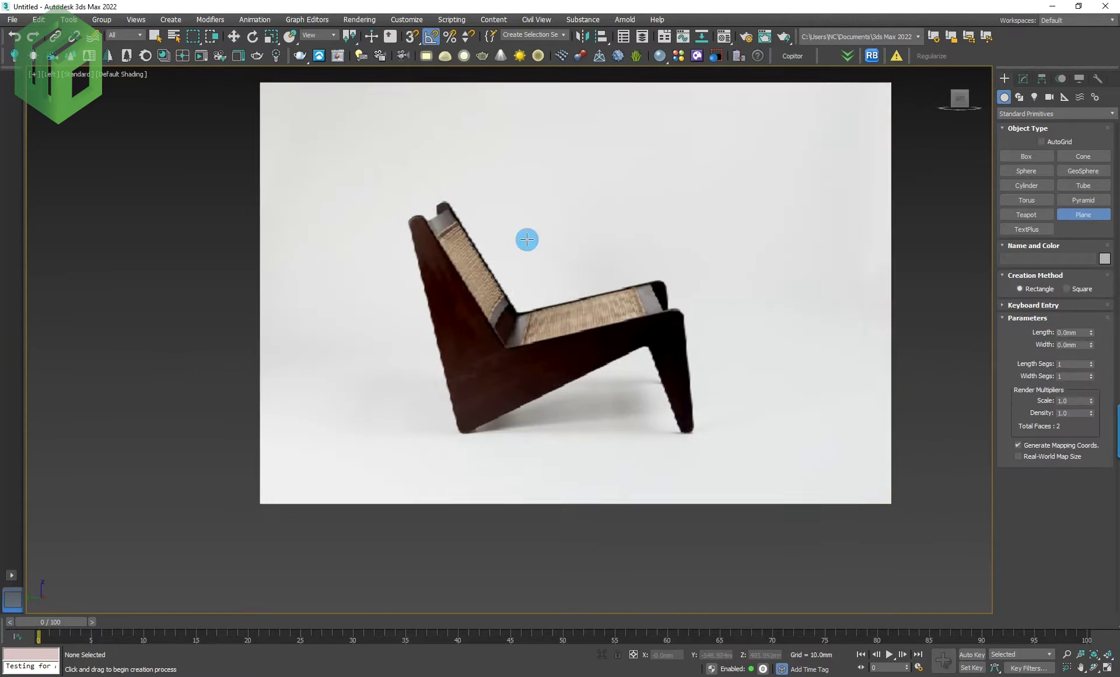
pyautogui.moveTo(408, 216); pyautogui.dragTo(447, 321)
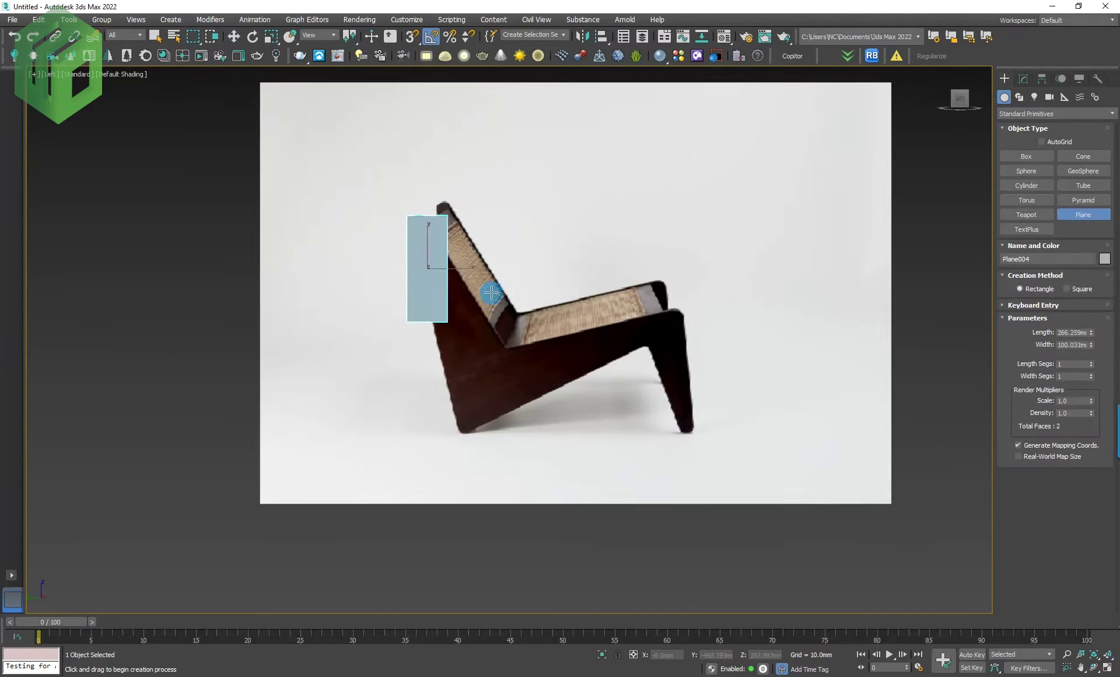
pyautogui.scroll(5, 463, 243)
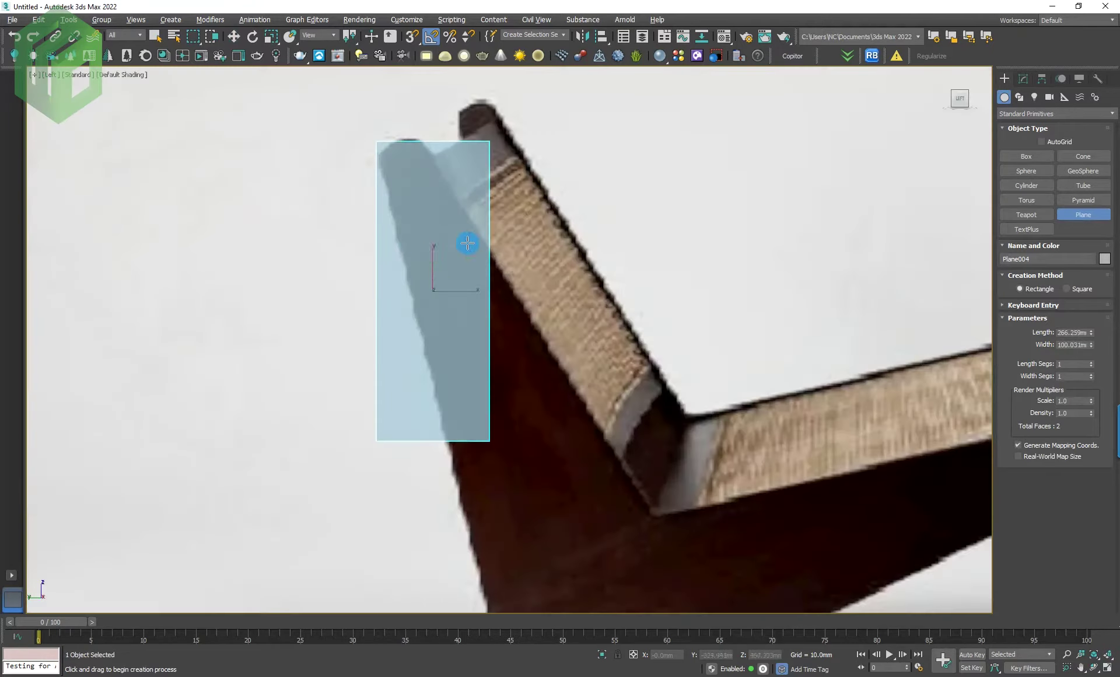
pyautogui.rightClick(449, 237)
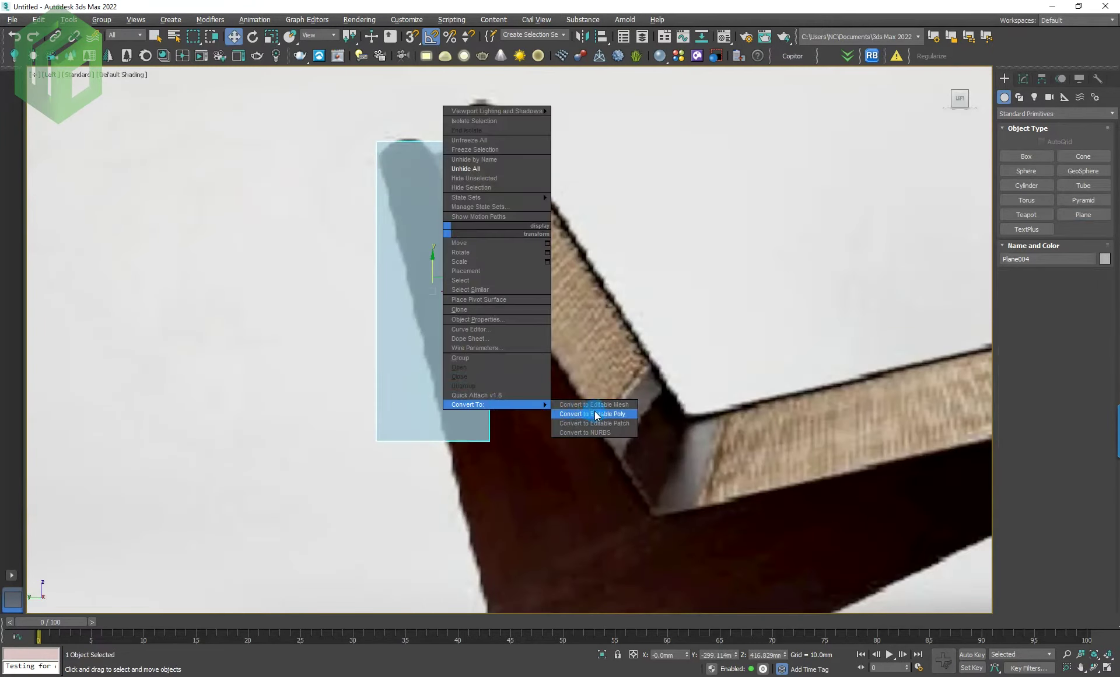
pyautogui.click(592, 414)
# Step: In Vertex mode, pull the corners onto the chair's back and down along the rear leg
pyautogui.press('1')
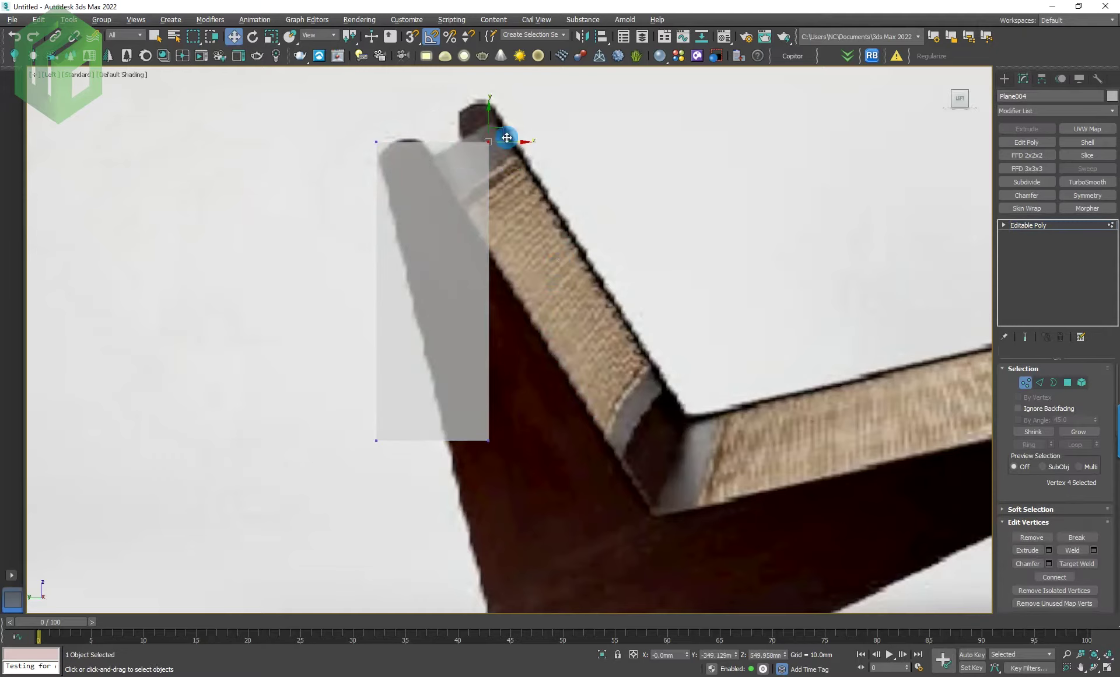
pyautogui.moveTo(503, 138); pyautogui.dragTo(458, 137)
pyautogui.scroll(-4, 537, 255)
pyautogui.scroll(2, 496, 286)
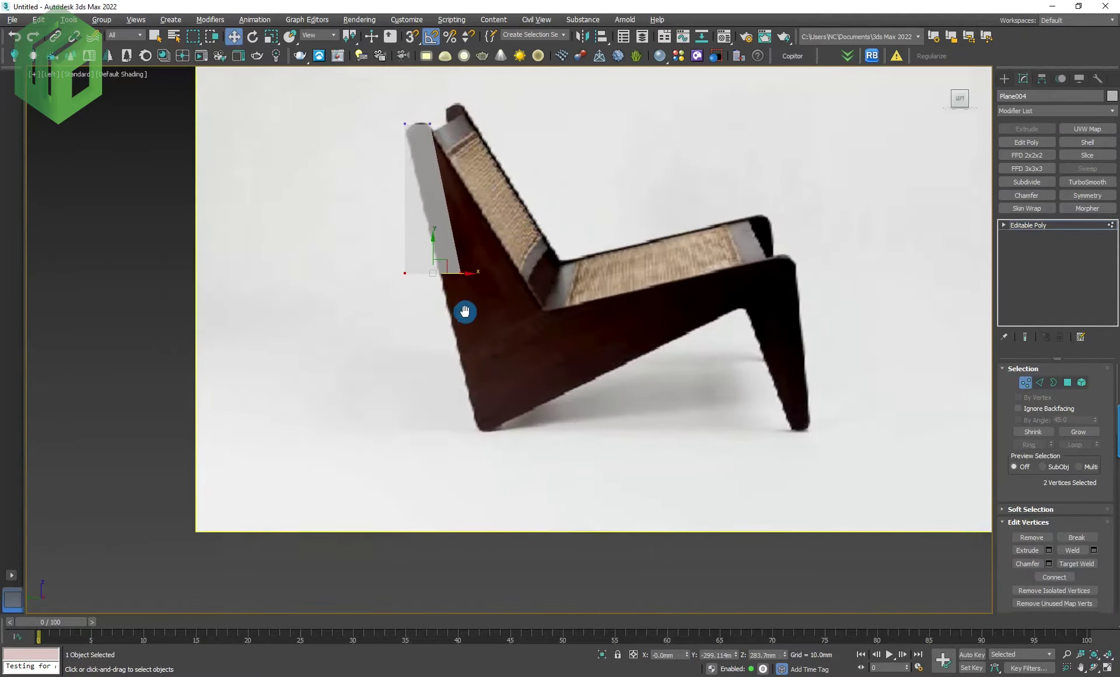
pyautogui.moveTo(356, 208)
pyautogui.mouseDown()
pyautogui.moveTo(408, 233)
pyautogui.moveTo(513, 362)
pyautogui.moveTo(484, 390)
pyautogui.moveTo(494, 415)
pyautogui.moveTo(530, 277)
pyautogui.moveTo(519, 263)
pyautogui.mouseUp()
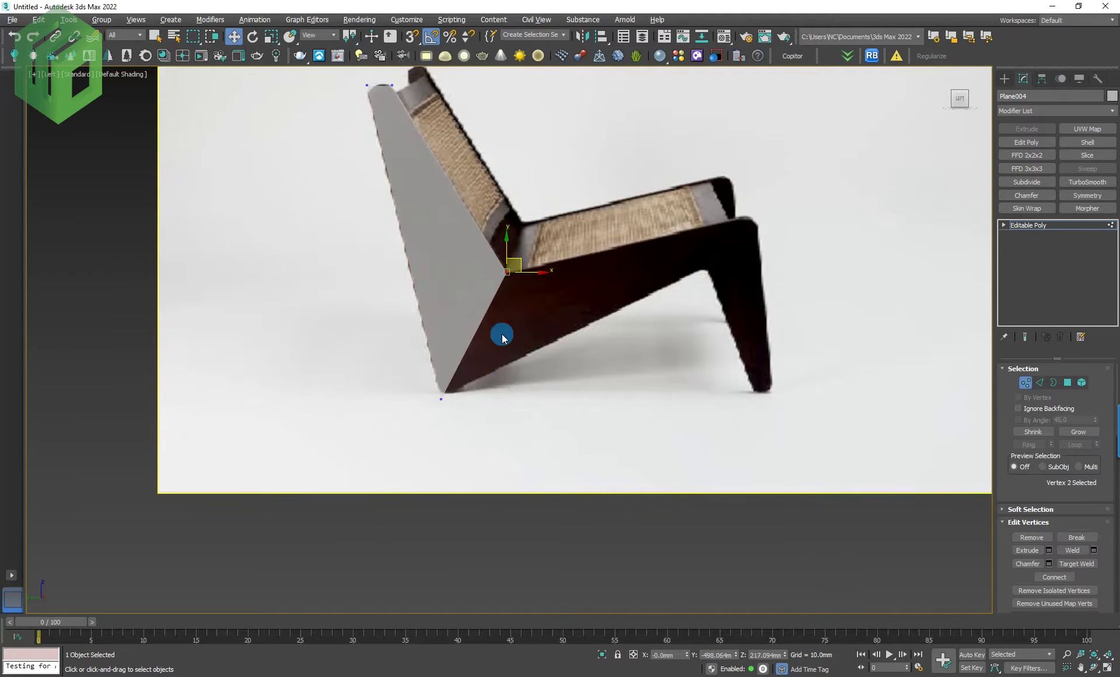
# Step: Move the top vertex to the chair's top and stretch the panel edges across and up the chair
pyautogui.moveTo(355, 99); pyautogui.dragTo(347, 137, button='middle')
pyautogui.moveTo(347, 137); pyautogui.dragTo(384, 177)
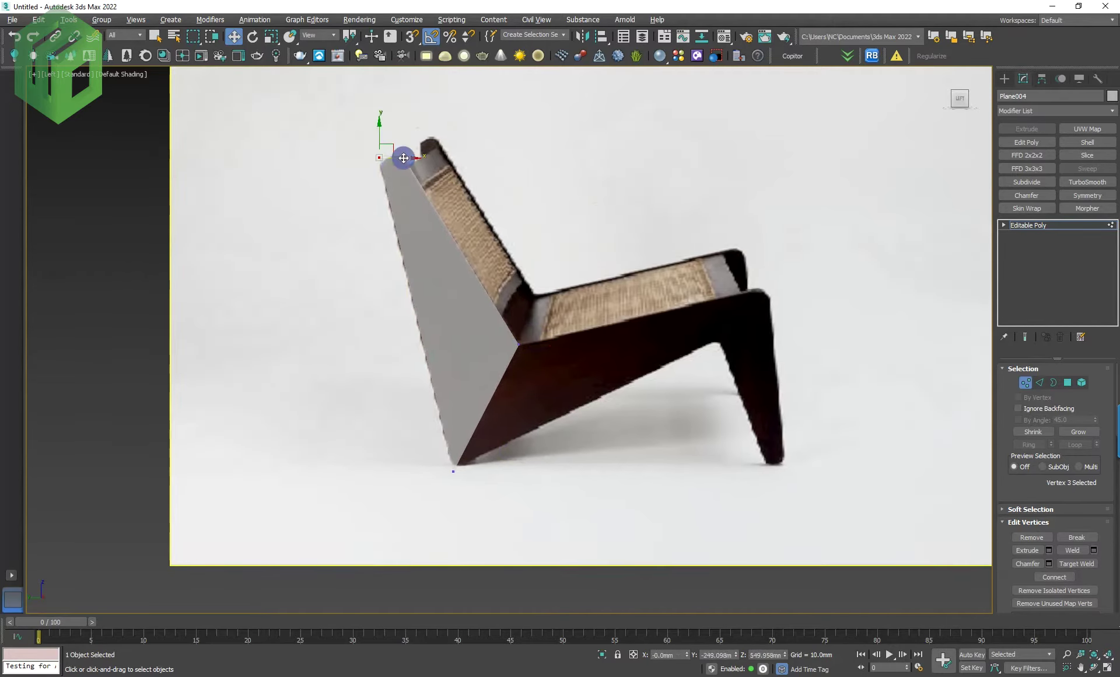
pyautogui.scroll(-2, 500, 370)
pyautogui.scroll(5, 493, 342)
pyautogui.press('2')
pyautogui.click(468, 325)
pyautogui.moveTo(555, 290)
pyautogui.mouseDown(button='middle')
pyautogui.moveTo(532, 318)
pyautogui.moveTo(456, 339)
pyautogui.mouseUp(button='middle')
pyautogui.moveTo(369, 358); pyautogui.dragTo(703, 250)
pyautogui.keyDown('shift'); pyautogui.moveTo(711, 355); pyautogui.dragTo(729, 271); pyautogui.keyUp('shift')
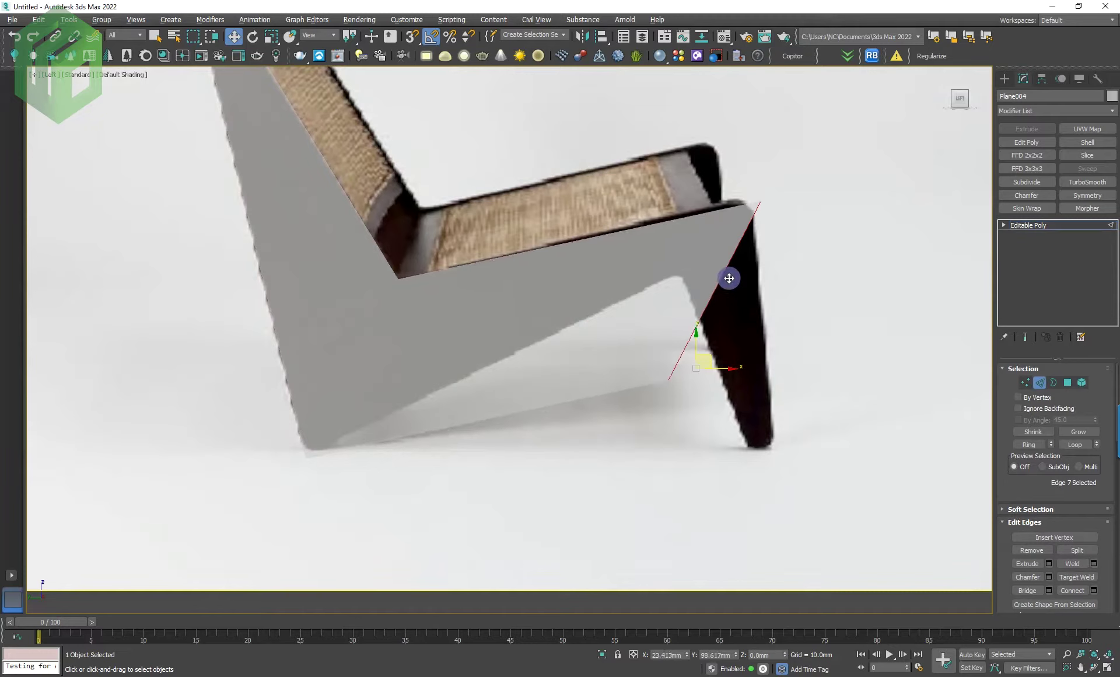
# Step: Trace the front leg, stretching edges and corners down onto the leg's foot
pyautogui.press('1')
pyautogui.click(670, 367)
pyautogui.moveTo(675, 355); pyautogui.dragTo(682, 267)
pyautogui.moveTo(281, 463); pyautogui.dragTo(279, 460)
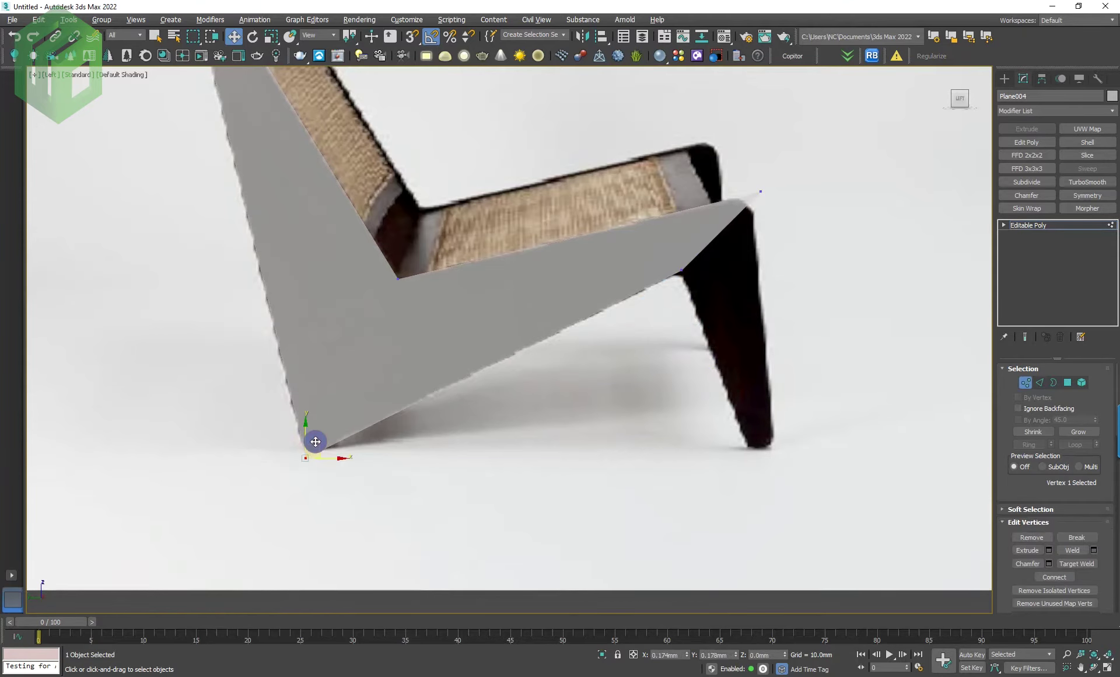
pyautogui.moveTo(599, 412); pyautogui.dragTo(514, 293, button='middle')
pyautogui.scroll(2, 514, 293)
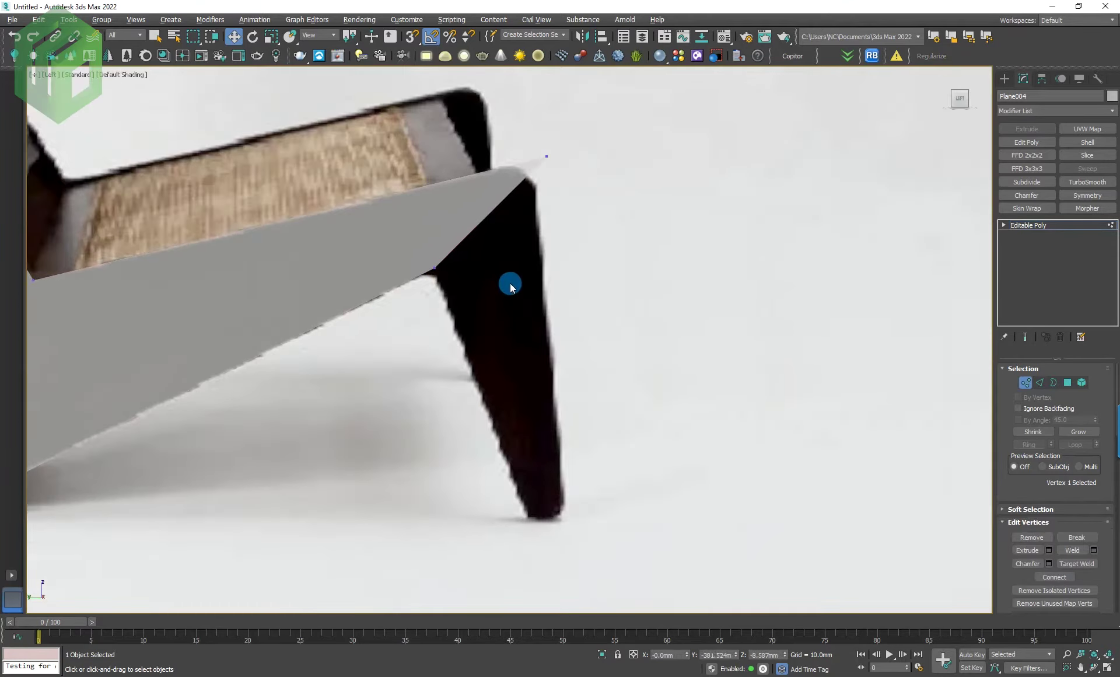
pyautogui.press('2')
pyautogui.moveTo(505, 200); pyautogui.dragTo(602, 465)
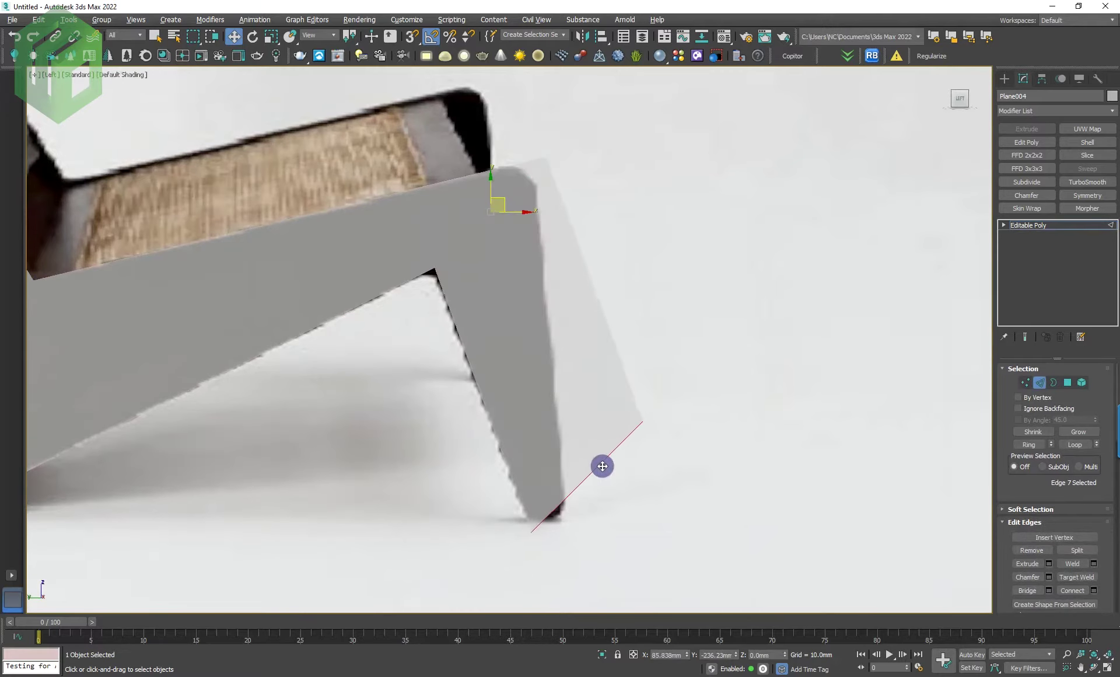
pyautogui.moveTo(602, 466); pyautogui.dragTo(681, 408, button='middle')
pyautogui.press('1')
pyautogui.moveTo(667, 386); pyautogui.dragTo(583, 486)
# Step: Level both foot corners at the same height using vertex snapping
pyautogui.moveTo(432, 251); pyautogui.dragTo(451, 220)
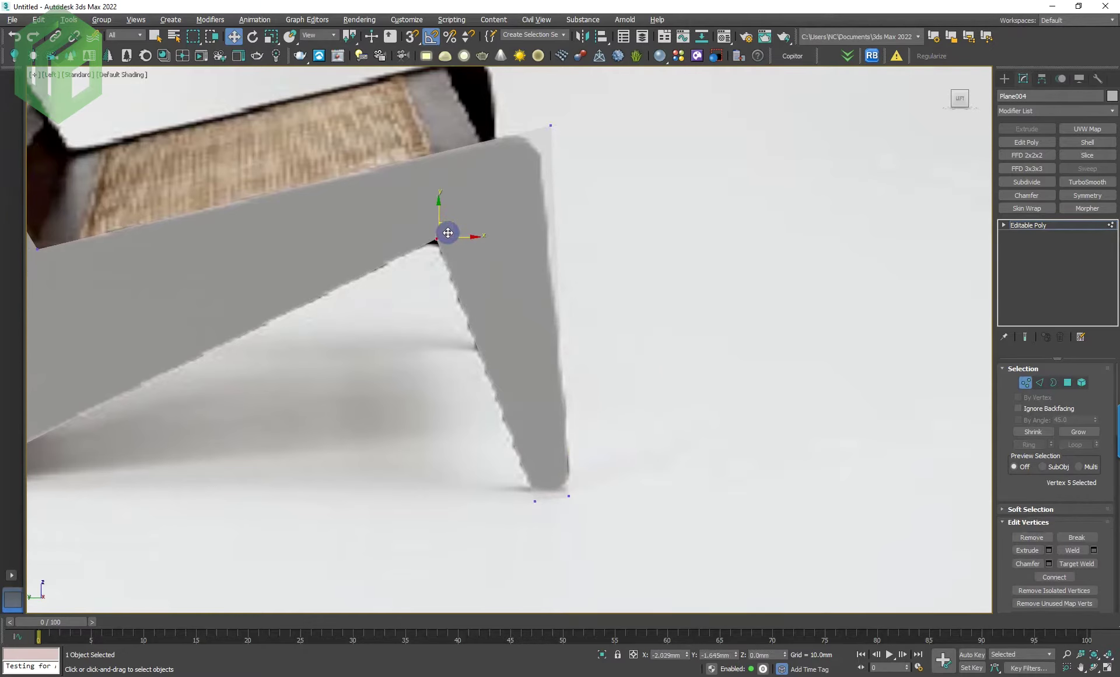
pyautogui.scroll(-5, 448, 233)
pyautogui.scroll(8, 461, 395)
pyautogui.click(506, 420)
pyautogui.press('s')
pyautogui.keyDown('ctrl'); pyautogui.click(555, 413); pyautogui.keyUp('ctrl')
pyautogui.moveTo(530, 390)
pyautogui.mouseDown()
pyautogui.moveTo(558, 420)
pyautogui.moveTo(480, 403)
pyautogui.mouseUp()
pyautogui.scroll(-5, 533, 418)
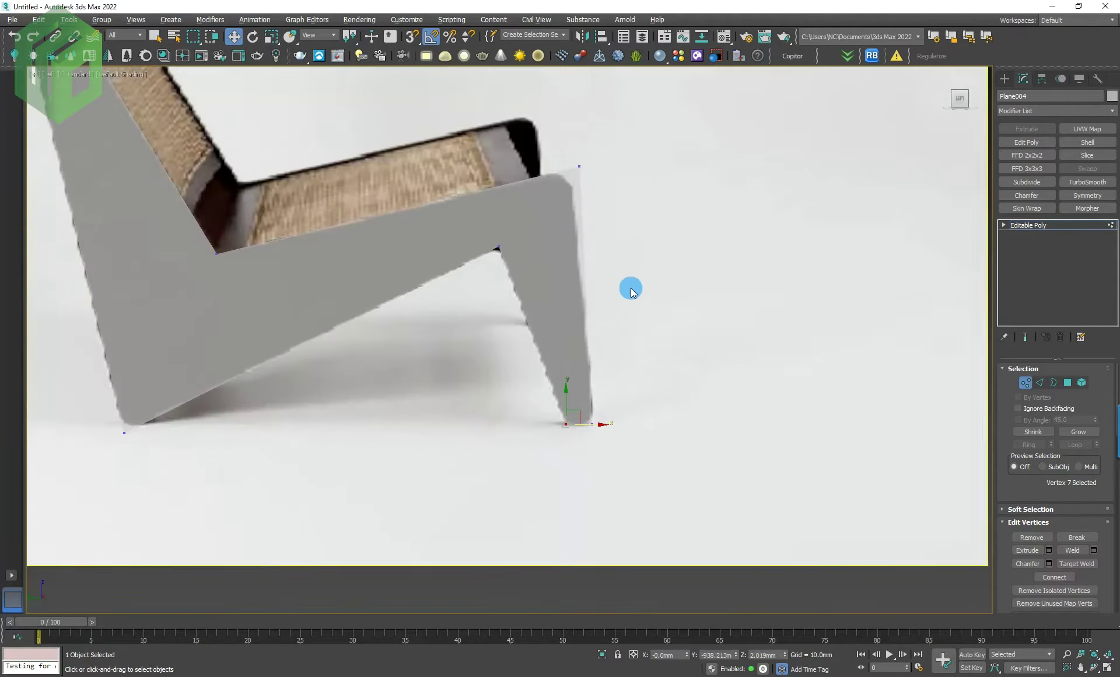
pyautogui.scroll(2, 631, 290)
# Step: Match the top front, seat and backrest corners to the photo, then exit vertex editing
pyautogui.click(603, 203)
pyautogui.moveTo(635, 203); pyautogui.dragTo(589, 180)
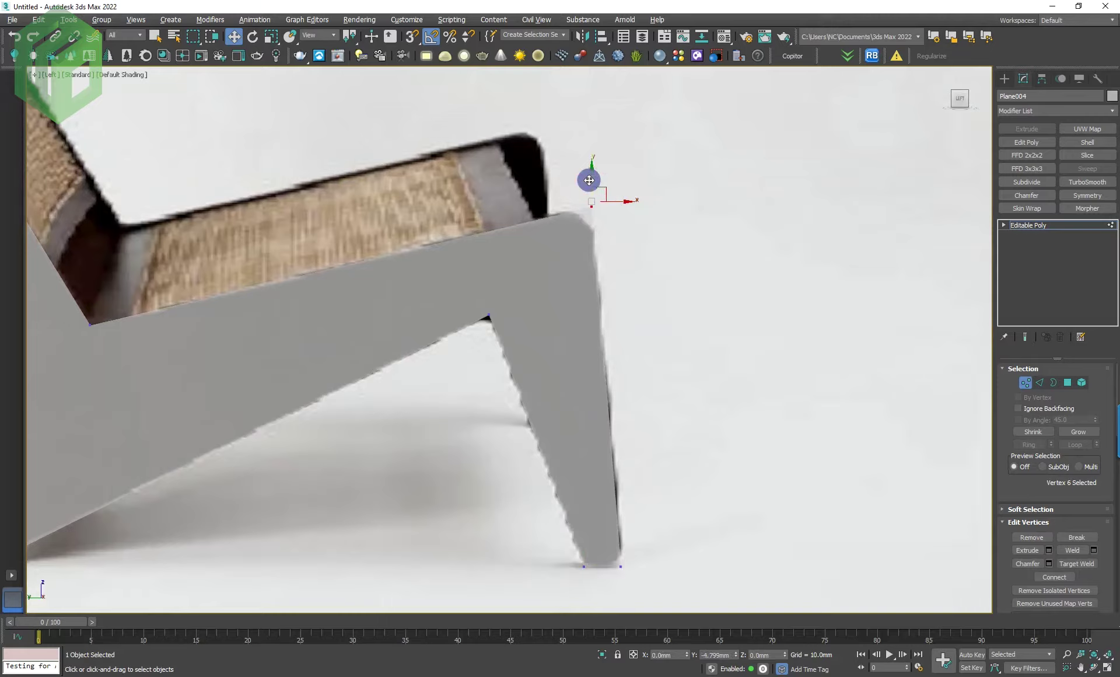
pyautogui.scroll(-5, 584, 193)
pyautogui.scroll(1, 383, 268)
pyautogui.scroll(3, 538, 348)
pyautogui.click(464, 393)
pyautogui.moveTo(474, 384); pyautogui.dragTo(473, 384)
pyautogui.moveTo(290, 145); pyautogui.dragTo(237, 114)
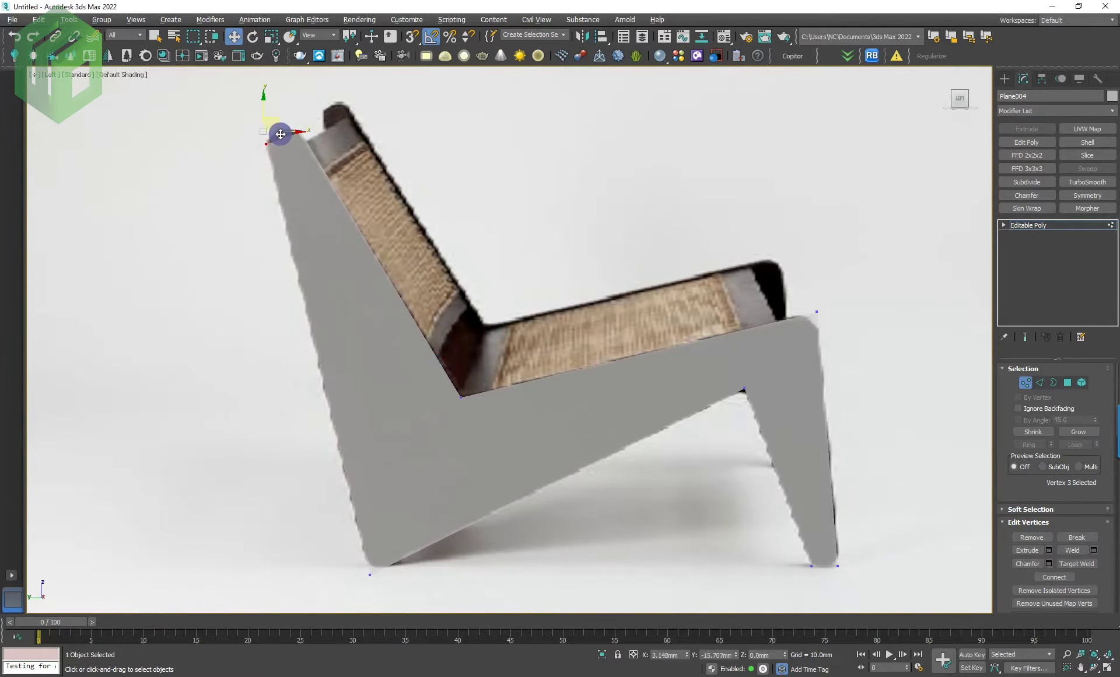
pyautogui.scroll(2, 280, 134)
pyautogui.scroll(-5, 281, 133)
pyautogui.click(1025, 382)
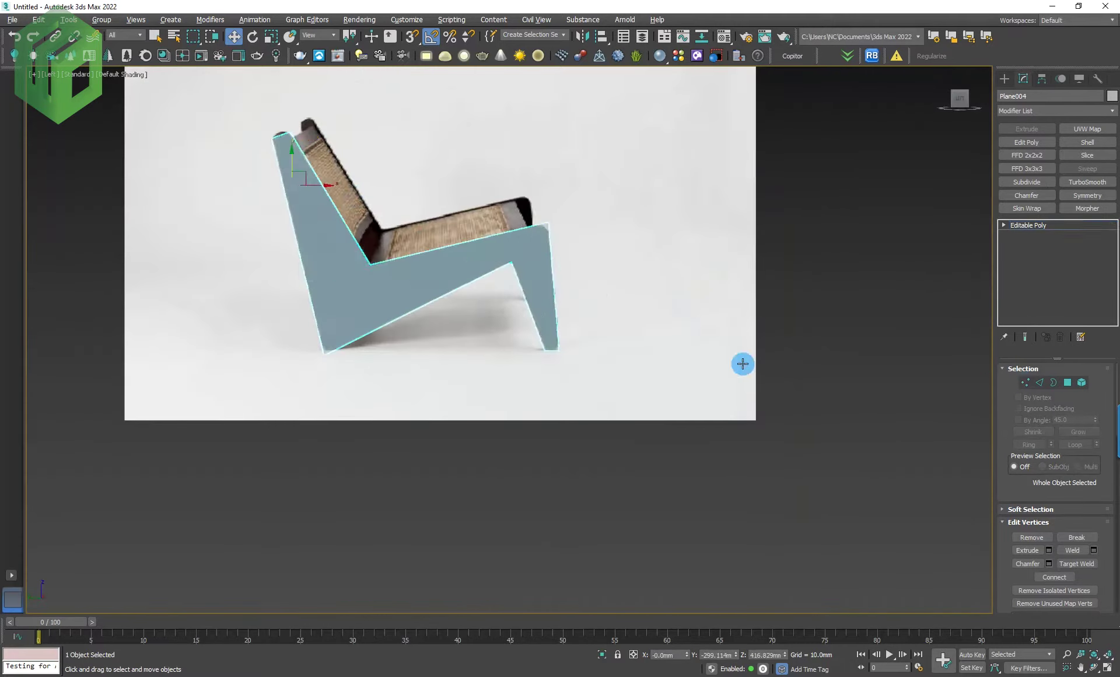
pyautogui.keyDown('alt'); pyautogui.moveTo(558, 355); pyautogui.dragTo(545, 365, button='middle'); pyautogui.keyUp('alt')
# Step: In Front view, add a Shell modifier to Plane004 with a 22 mm outer amount
pyautogui.press('f')
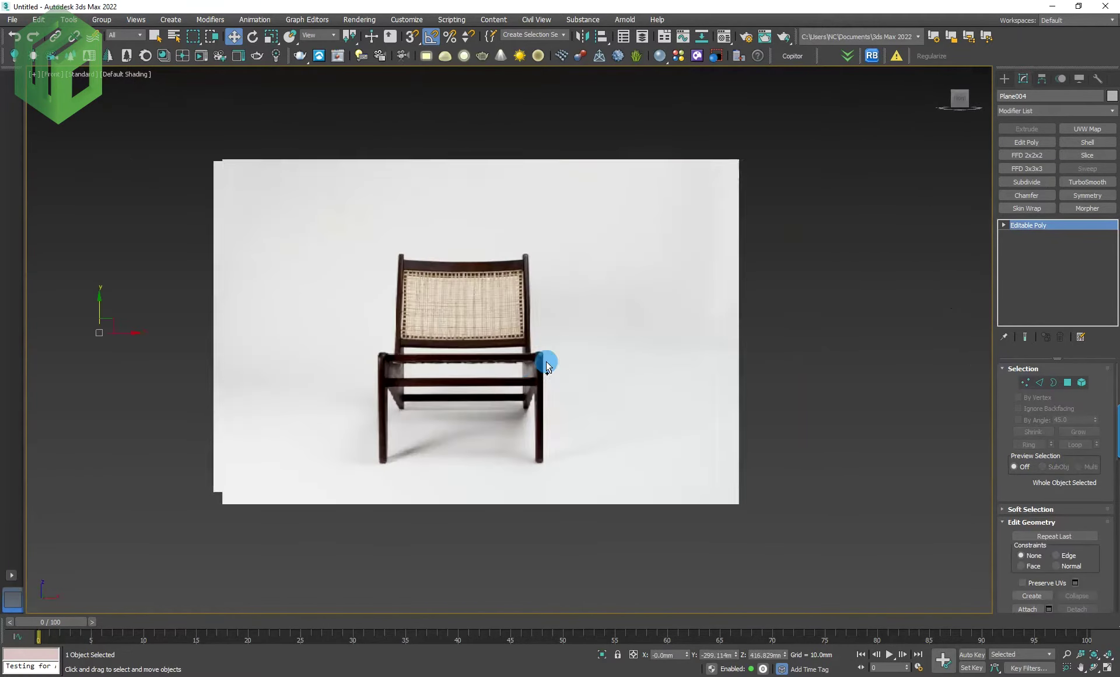
pyautogui.moveTo(117, 330); pyautogui.dragTo(373, 357)
pyautogui.click(1088, 142)
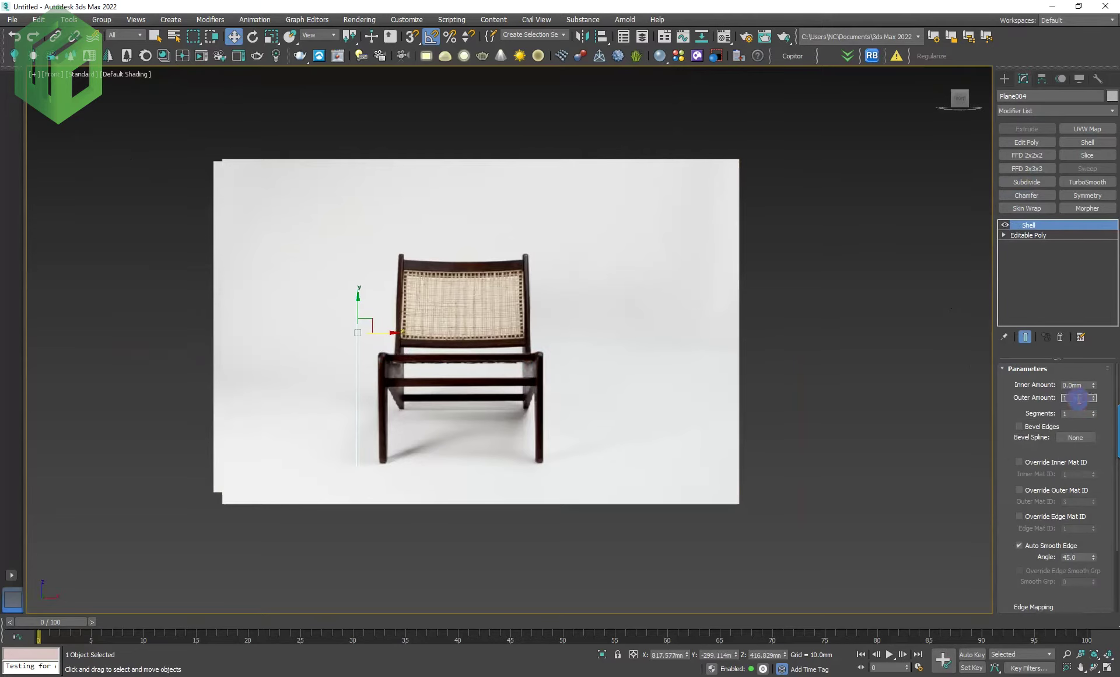
pyautogui.write('20')
pyautogui.press('Return')
pyautogui.scroll(3, 335, 386)
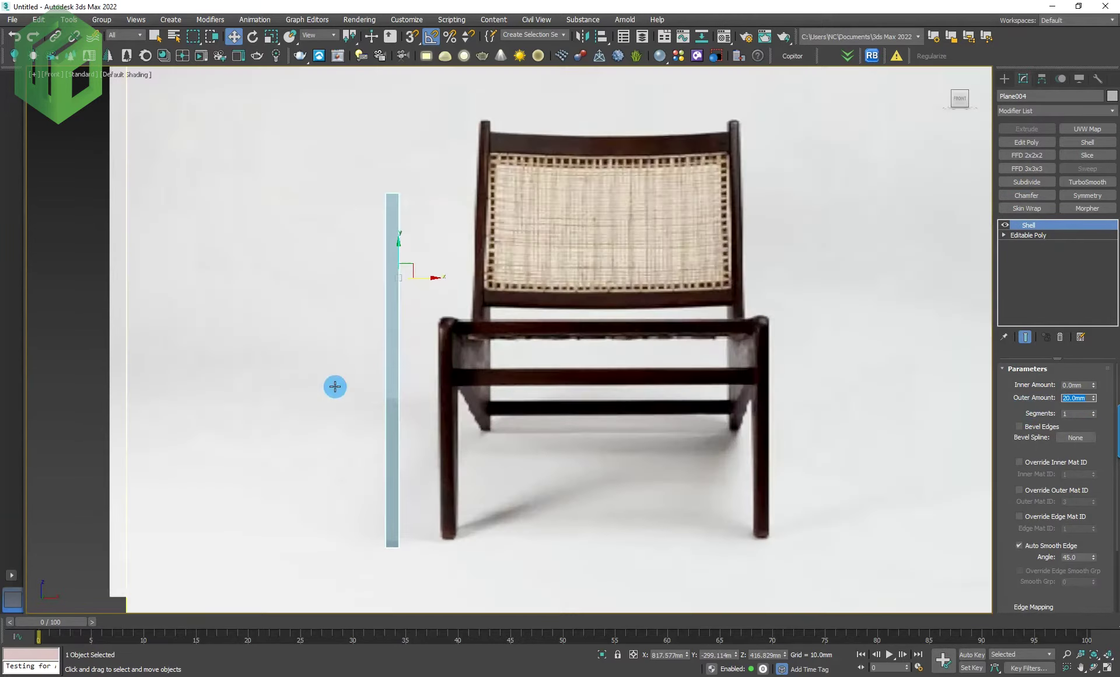
pyautogui.moveTo(429, 279); pyautogui.dragTo(562, 315)
pyautogui.doubleClick(1076, 399)
pyautogui.write('22')
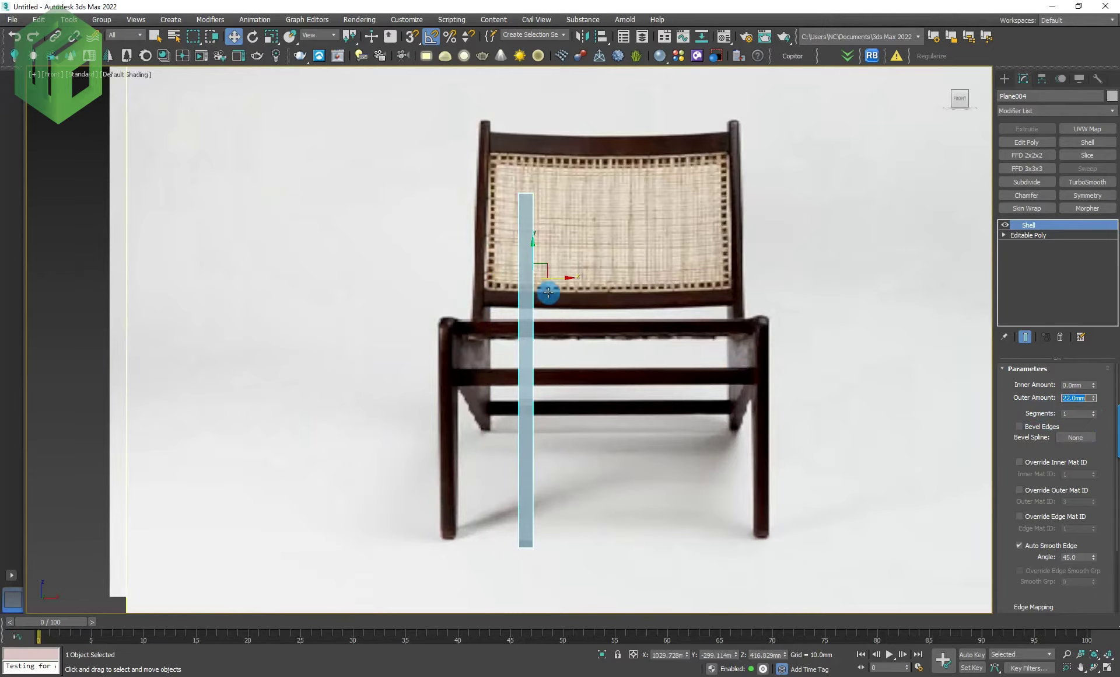
# Step: Place the panel against the chair's left leg and check its position in 3D
pyautogui.moveTo(559, 279); pyautogui.dragTo(483, 290)
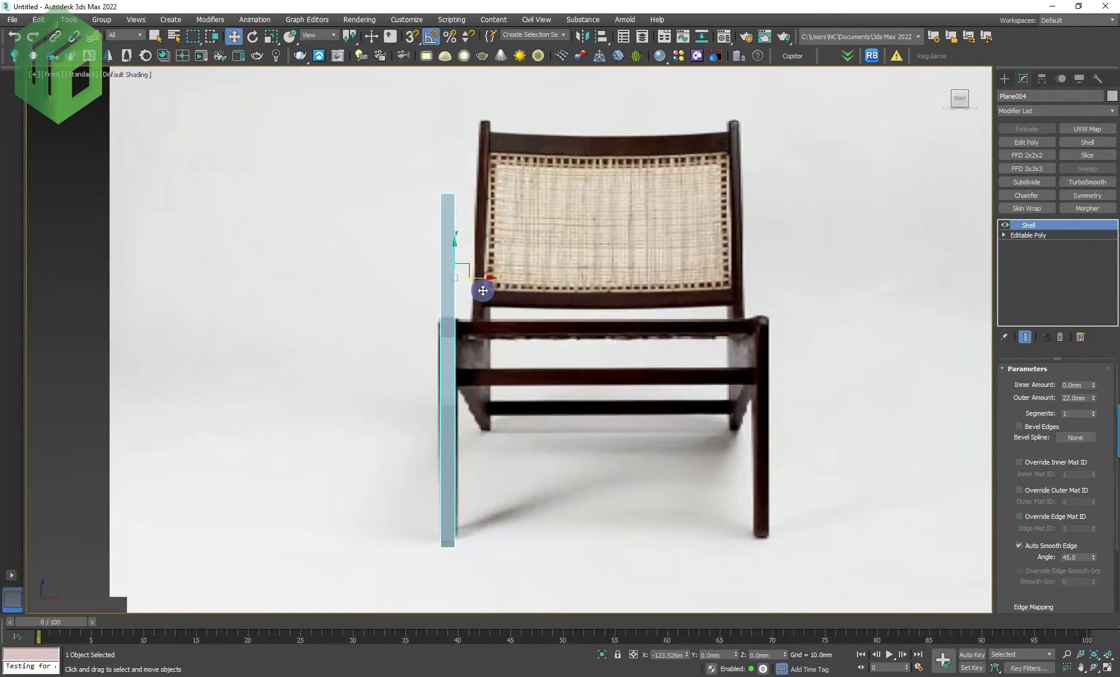
pyautogui.scroll(-3, 483, 290)
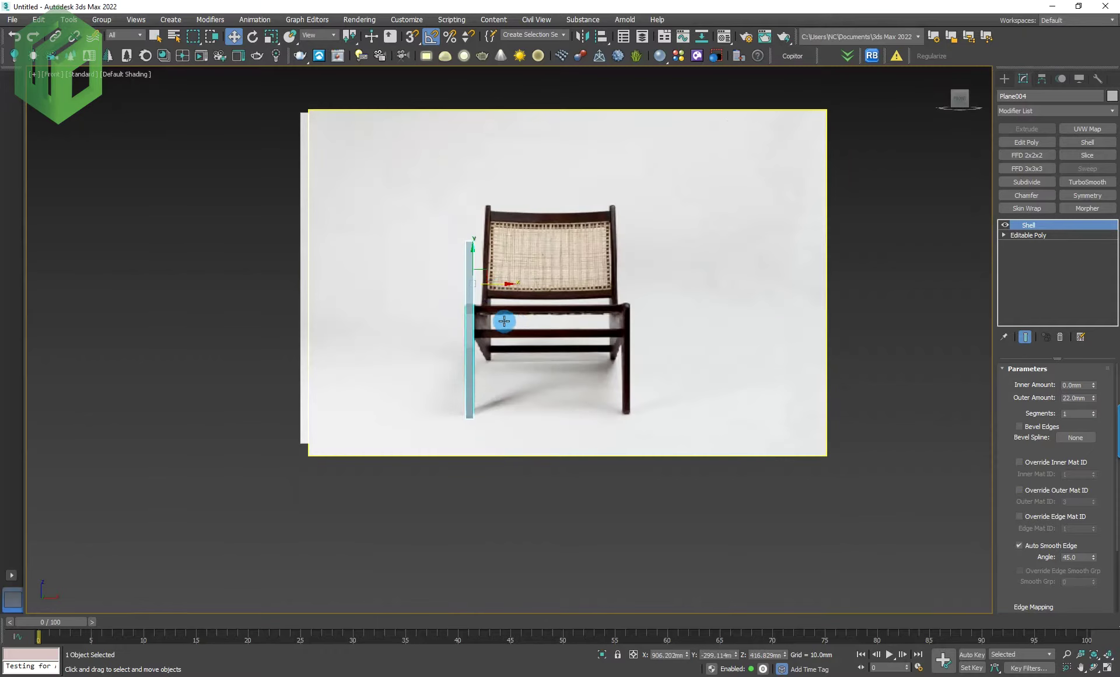
pyautogui.scroll(2, 504, 321)
pyautogui.moveTo(535, 347)
pyautogui.keyDown('alt'); pyautogui.mouseDown(button='middle')
pyautogui.moveTo(575, 335)
pyautogui.moveTo(578, 348)
pyautogui.moveTo(535, 364)
pyautogui.moveTo(528, 357)
pyautogui.moveTo(571, 350)
pyautogui.mouseUp(button='middle'); pyautogui.keyUp('alt')
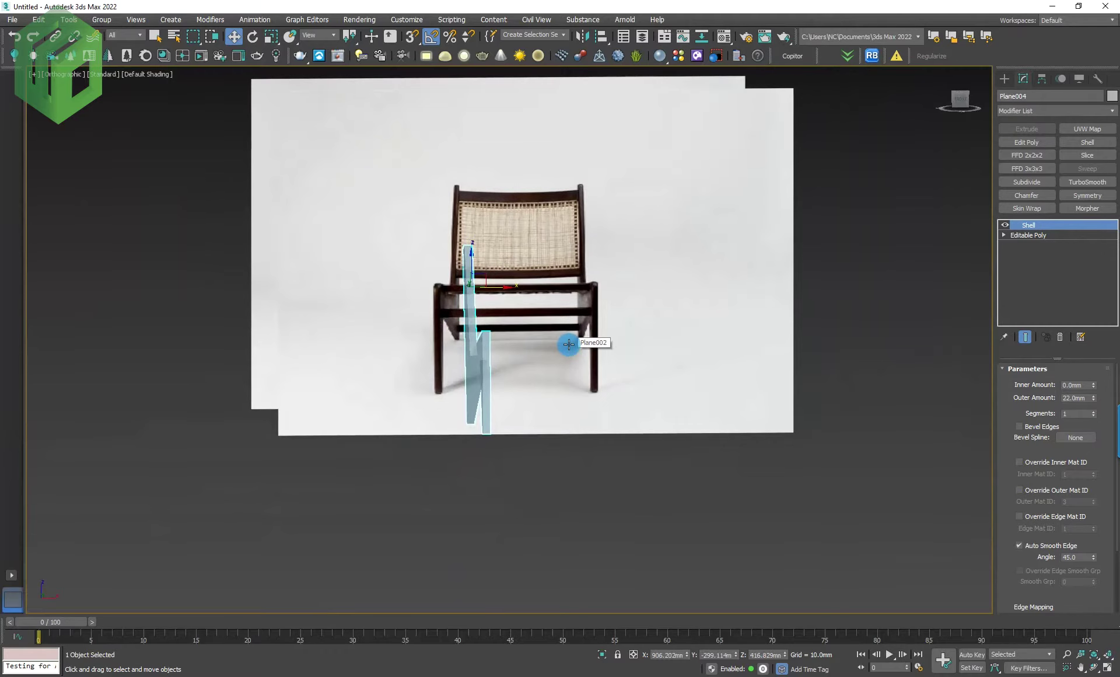
pyautogui.press('f')
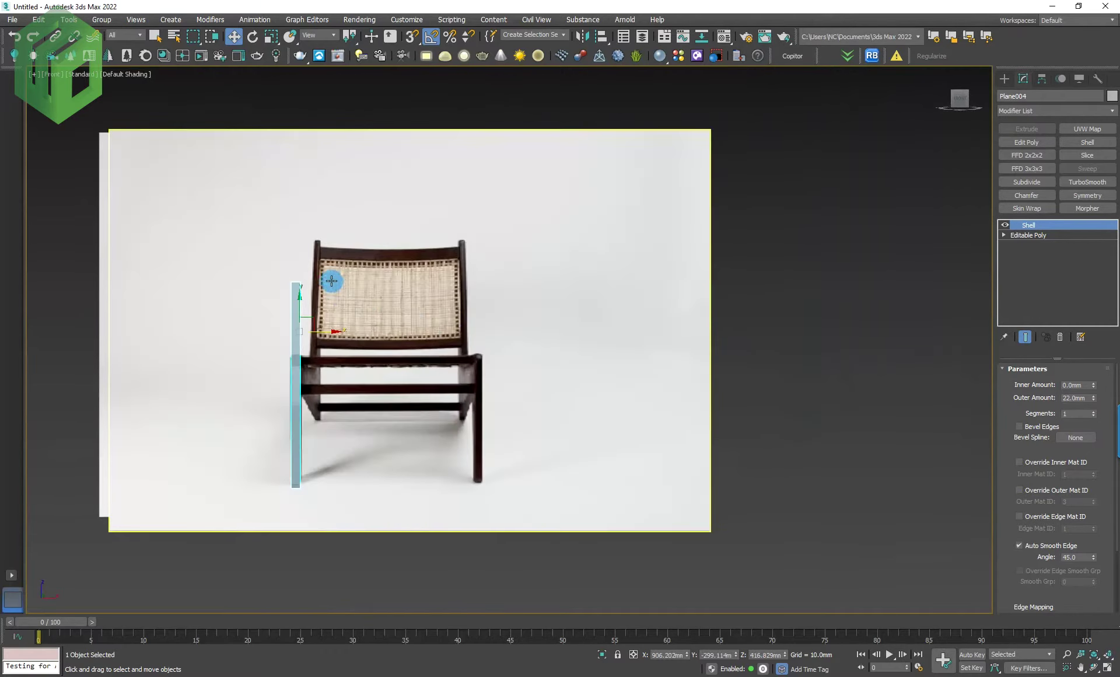
pyautogui.scroll(4, 323, 274)
pyautogui.scroll(-5, 350, 304)
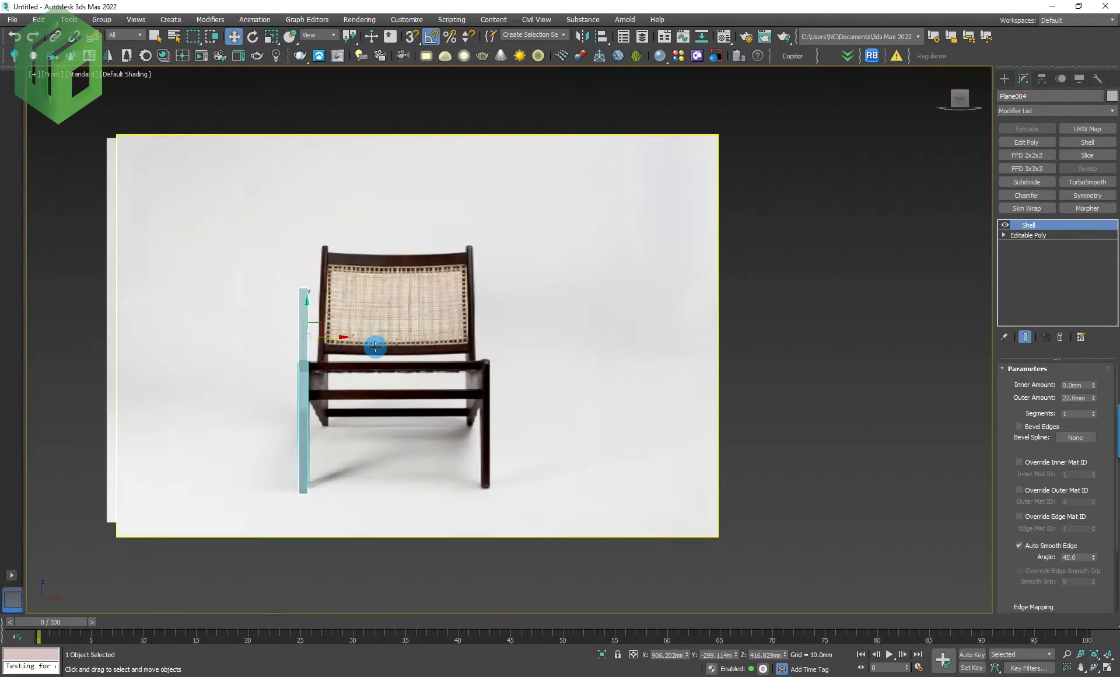
pyautogui.scroll(-4, 370, 365)
pyautogui.moveTo(403, 388)
pyautogui.keyDown('alt'); pyautogui.mouseDown(button='middle')
pyautogui.moveTo(420, 434)
pyautogui.moveTo(485, 418)
pyautogui.moveTo(527, 450)
pyautogui.moveTo(563, 435)
pyautogui.mouseUp(button='middle'); pyautogui.keyUp('alt')
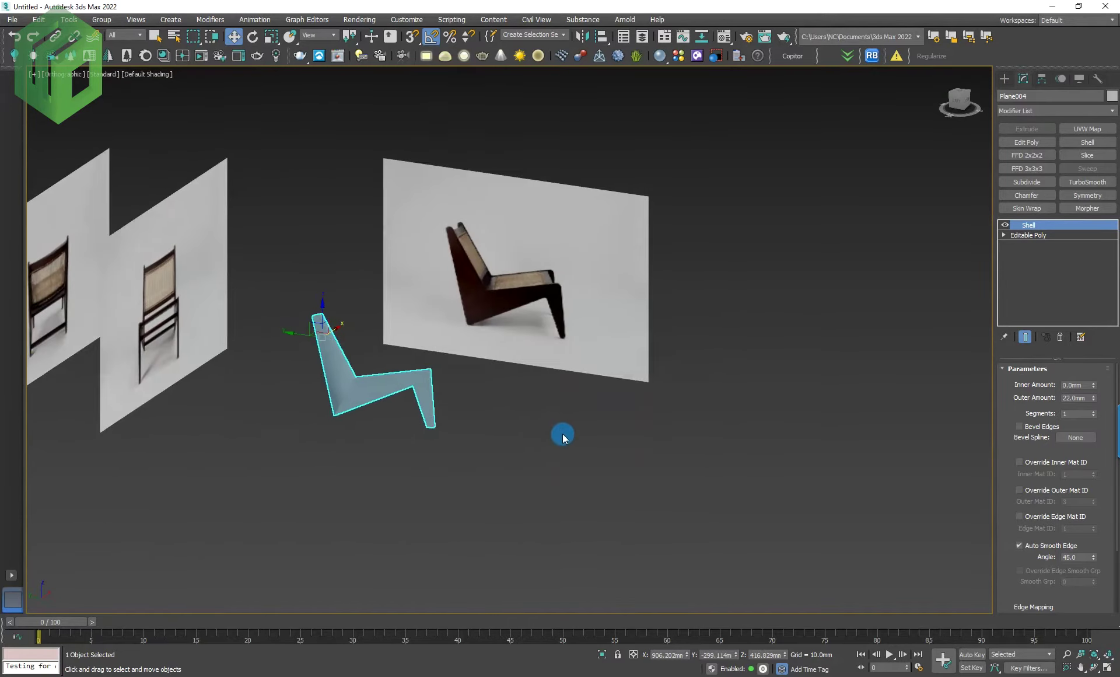
# Step: Add an Edit Poly modifier above Shell on Plane004, in Edge mode with edged faces shown
pyautogui.press('l')
pyautogui.scroll(-3, 564, 430)
pyautogui.scroll(-3, 571, 423)
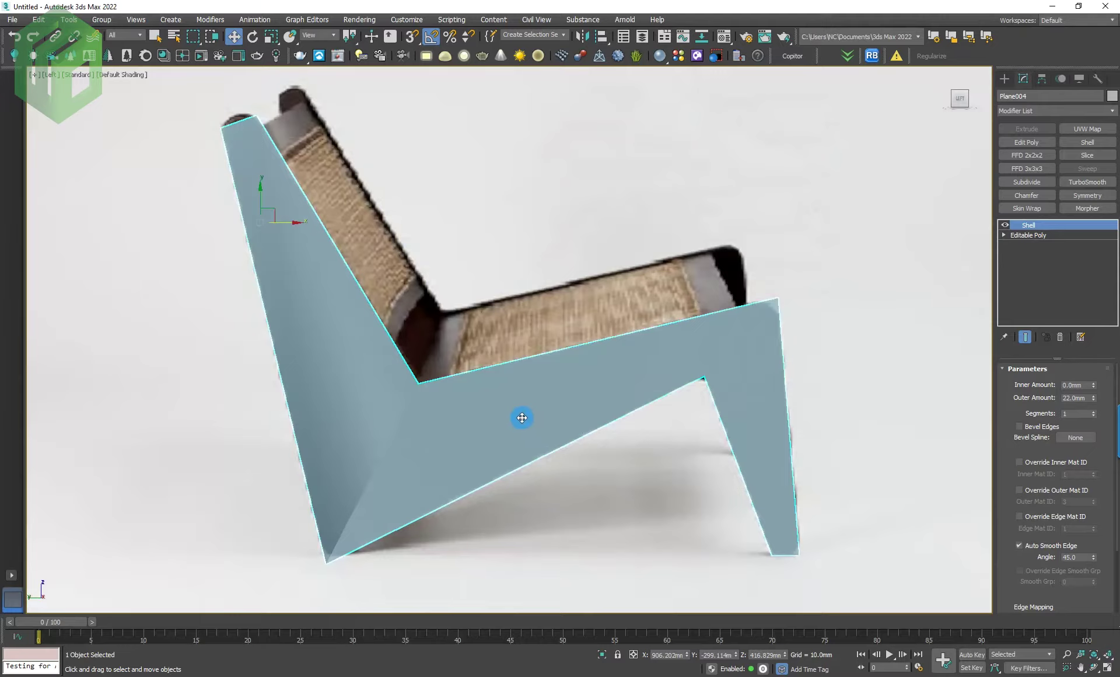
pyautogui.scroll(-3, 523, 418)
pyautogui.keyDown('alt'); pyautogui.moveTo(573, 436); pyautogui.dragTo(578, 452, button='middle'); pyautogui.keyUp('alt')
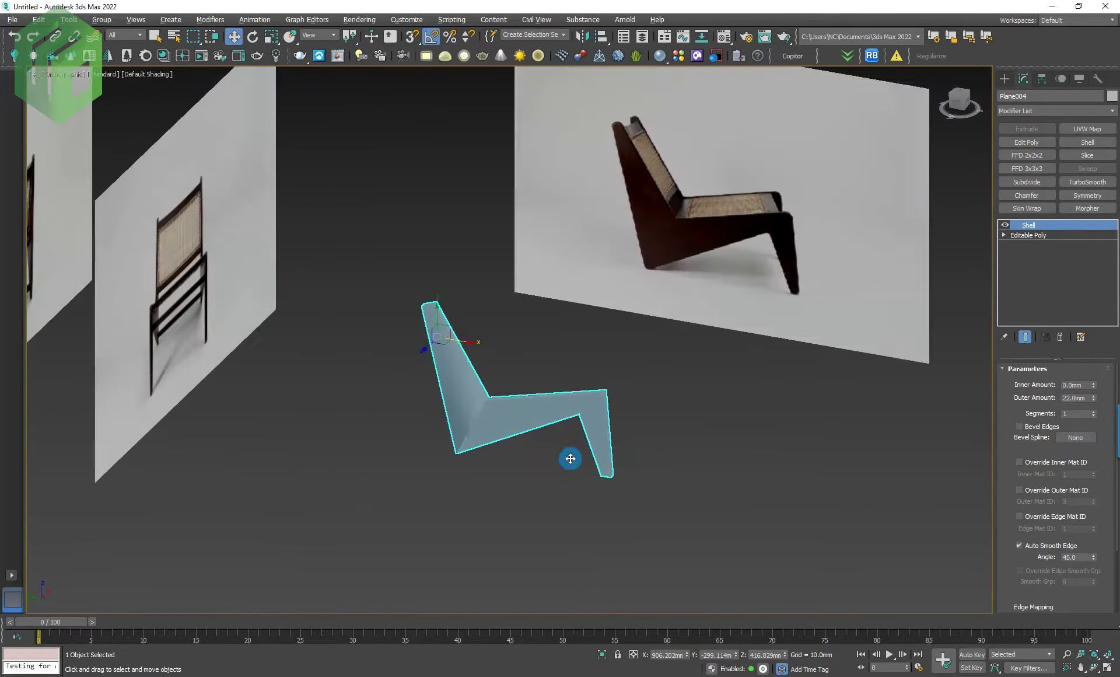
pyautogui.click(1028, 147)
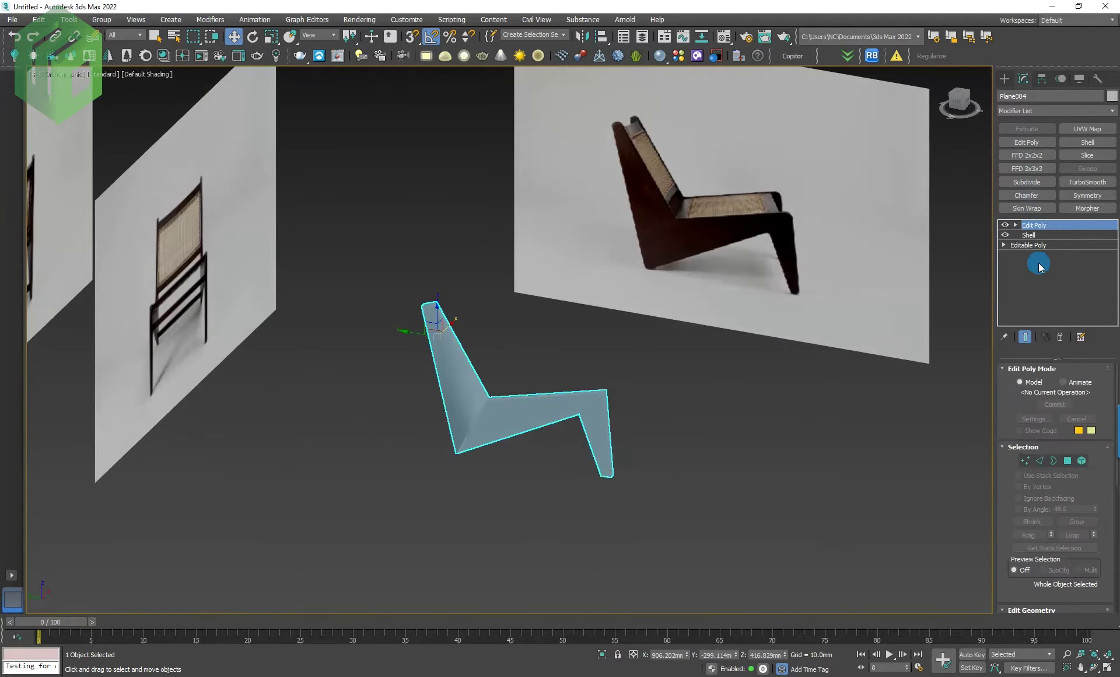
pyautogui.click(1039, 462)
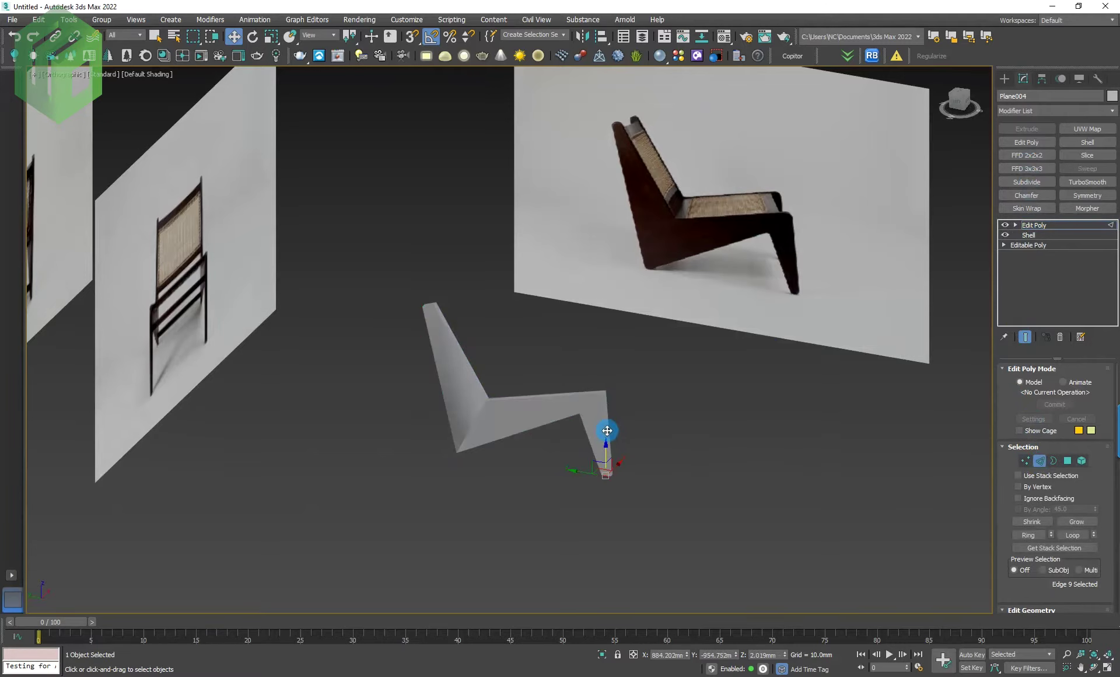
pyautogui.scroll(5, 604, 425)
pyautogui.press('F4')
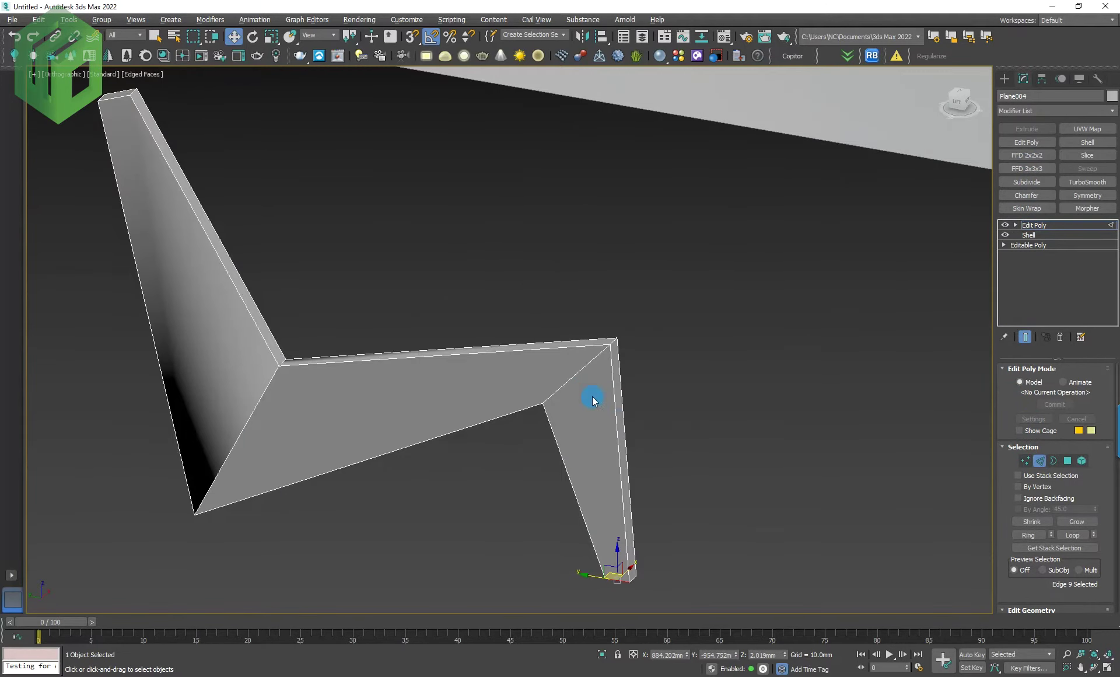
# Step: Chamfer the four seat-front corner edges about 23.5 mm using the Standard chamfer type
pyautogui.click(575, 377)
pyautogui.scroll(-3, 595, 382)
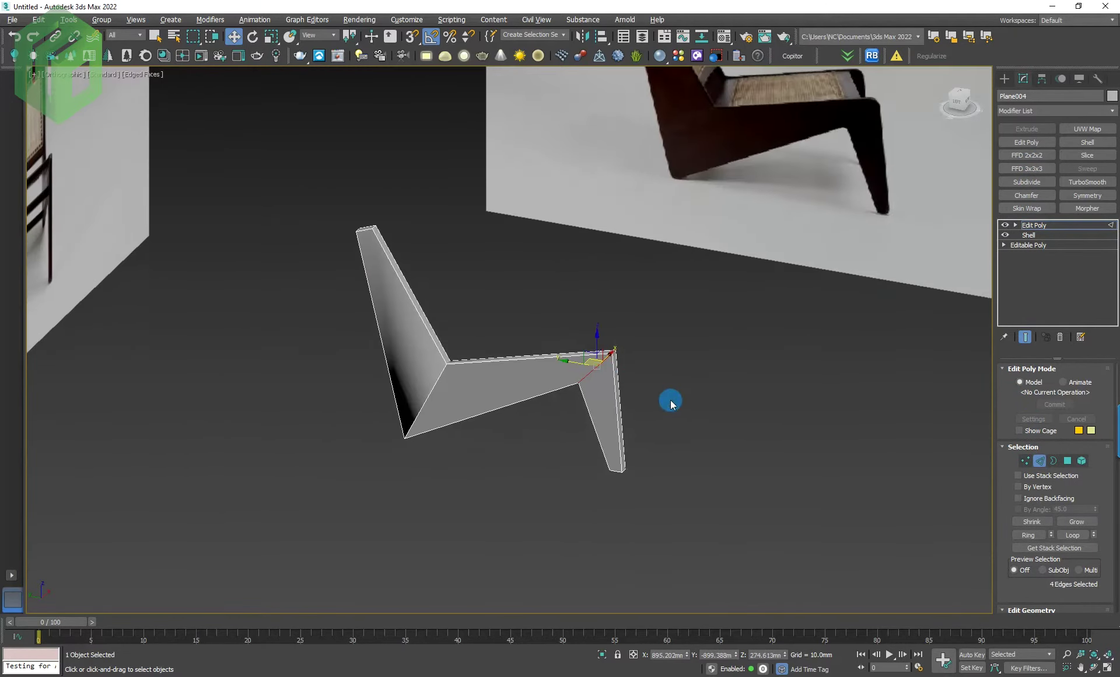
pyautogui.press('l')
pyautogui.scroll(-3, 668, 382)
pyautogui.scroll(4, 671, 380)
pyautogui.rightClick(626, 323)
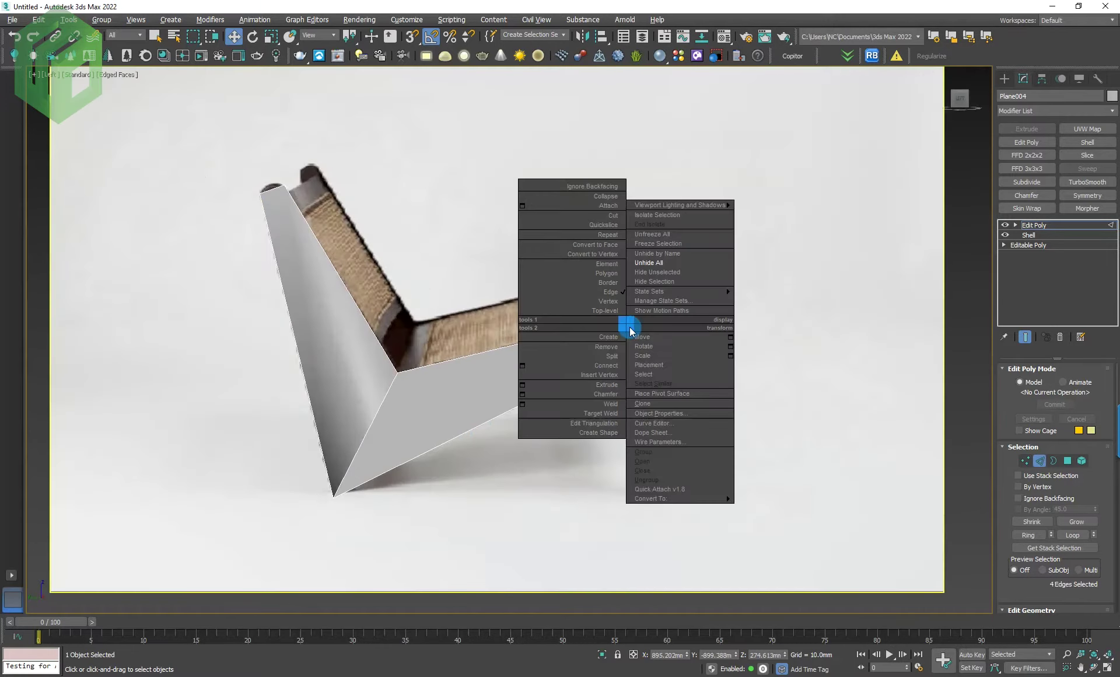
pyautogui.click(524, 395)
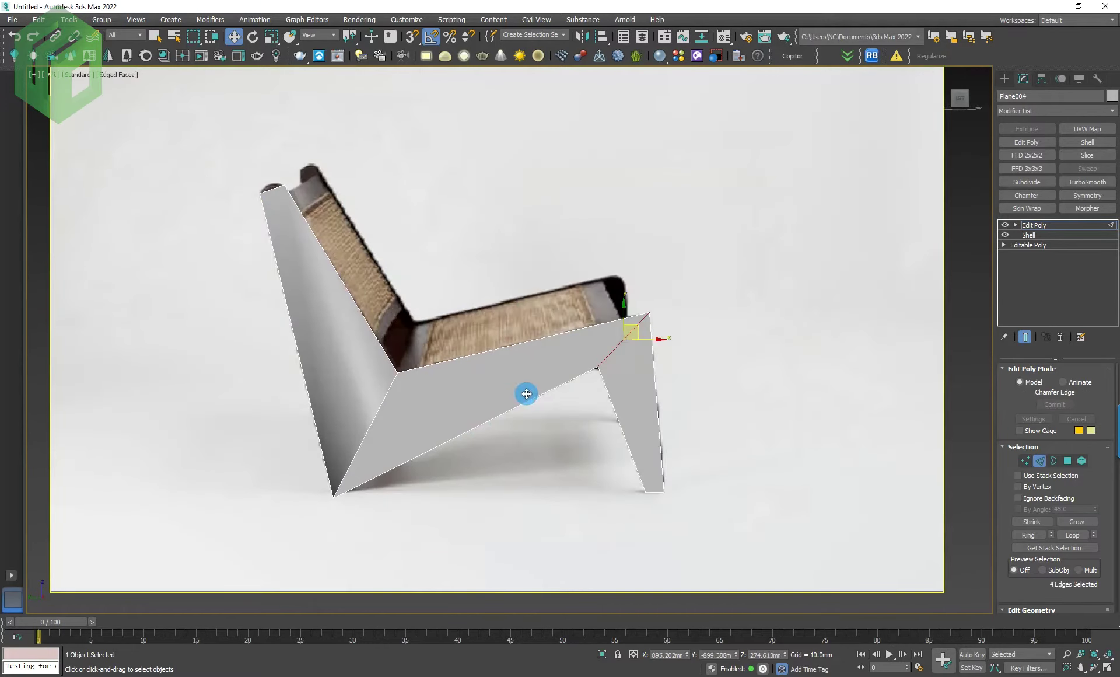
pyautogui.scroll(2, 645, 341)
pyautogui.click(536, 358)
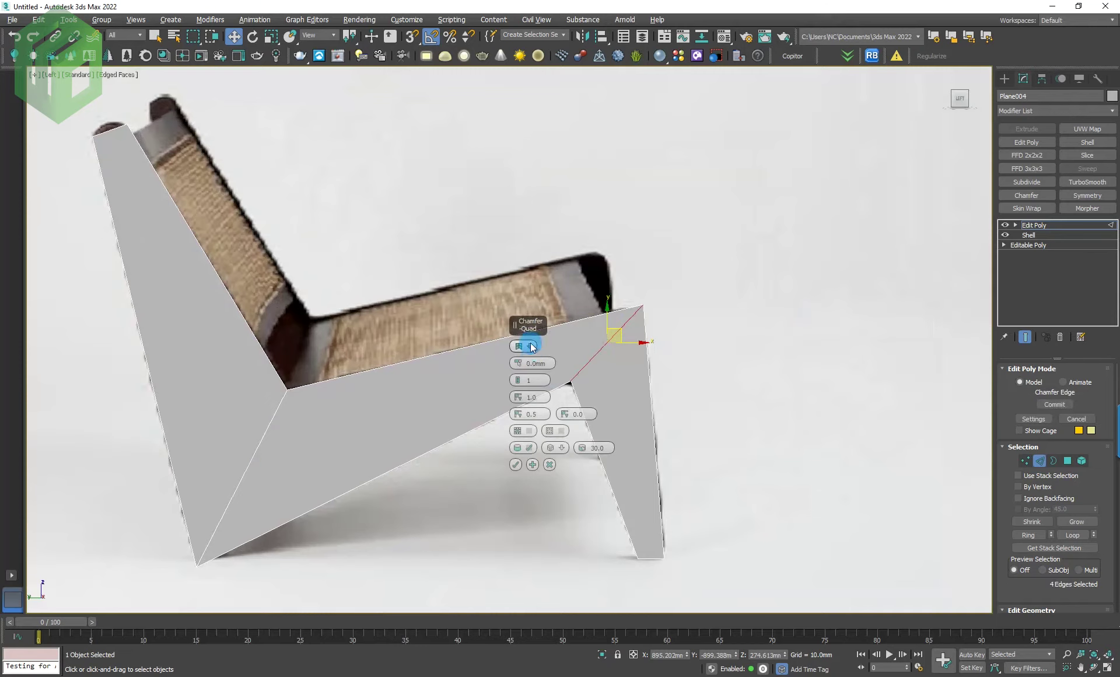
pyautogui.click(518, 364)
pyautogui.moveTo(518, 364); pyautogui.dragTo(524, 341)
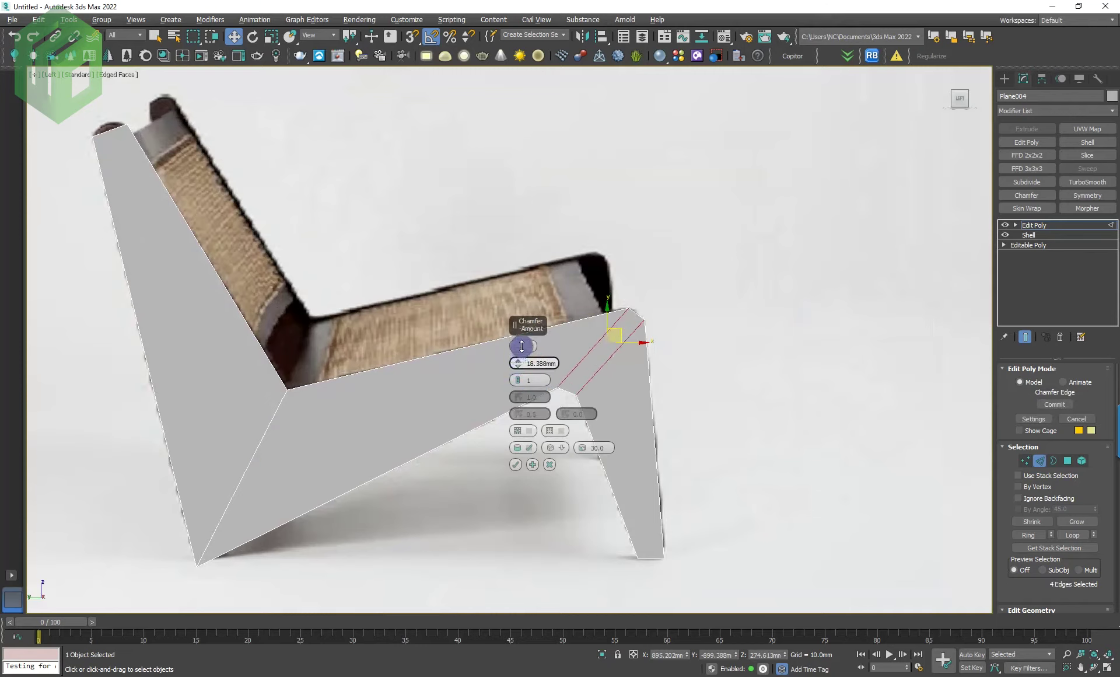
pyautogui.moveTo(524, 342); pyautogui.dragTo(526, 344)
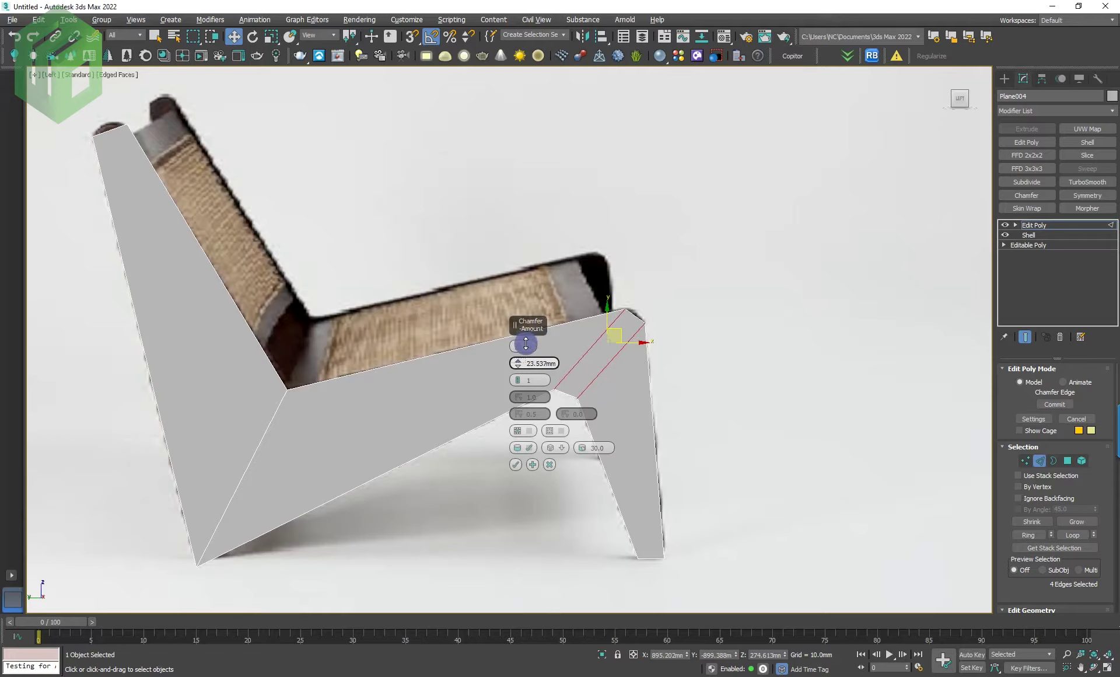
pyautogui.click(516, 465)
# Step: Select the diagonal edge at the front seat corner for chamfering
pyautogui.moveTo(472, 461); pyautogui.dragTo(572, 417, button='middle')
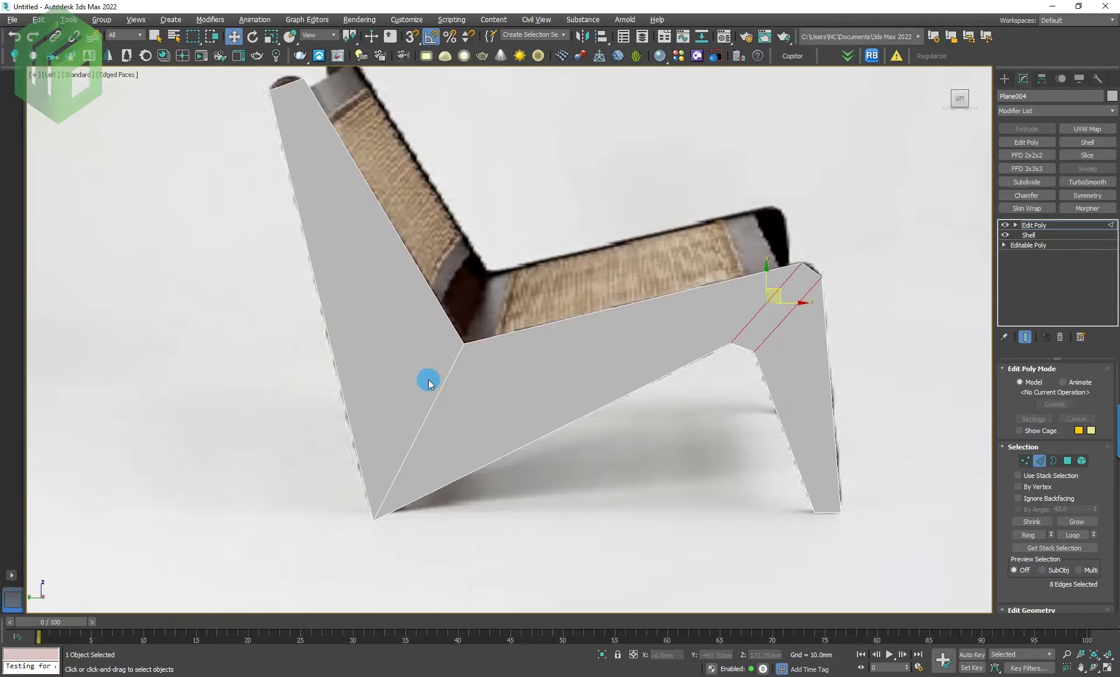
pyautogui.click(449, 372)
pyautogui.rightClick(447, 369)
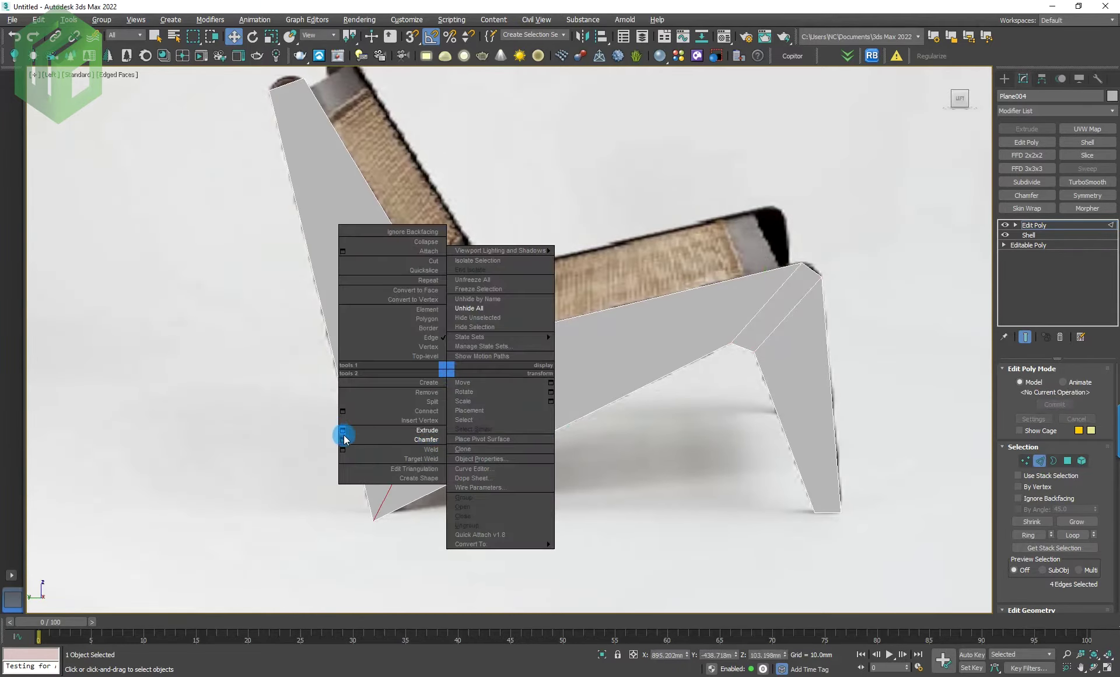
# Step: Chamfer the front seat corner edge to 30.892mm
pyautogui.click(344, 439)
pyautogui.moveTo(520, 364); pyautogui.dragTo(521, 350)
pyautogui.click(516, 464)
pyautogui.moveTo(716, 457); pyautogui.dragTo(767, 449, button='middle')
# Step: Scale the four inner seat-corner vertices closer together and nudge them slightly down
pyautogui.click(1081, 461)
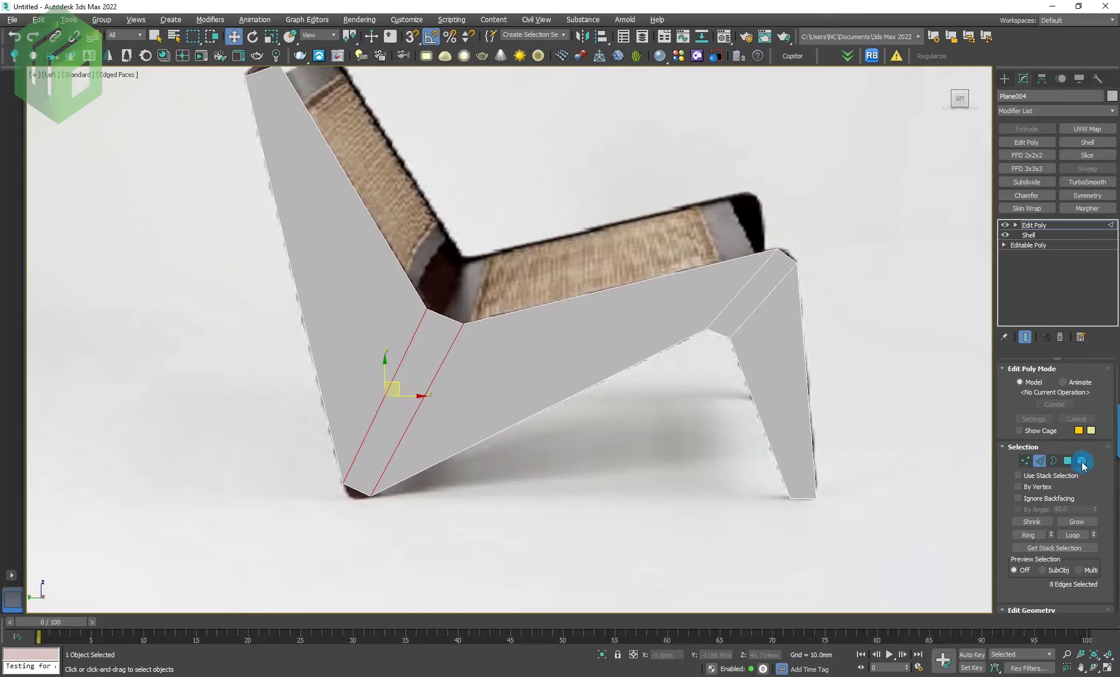
pyautogui.click(1026, 461)
pyautogui.moveTo(490, 294); pyautogui.dragTo(394, 345)
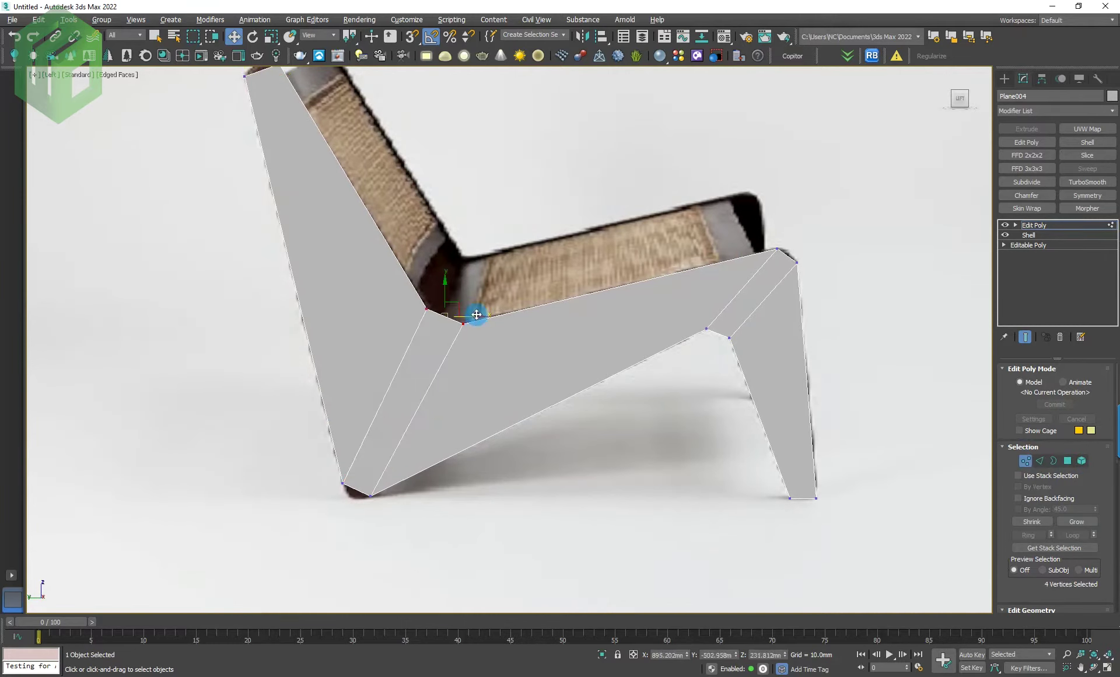
pyautogui.press('r')
pyautogui.moveTo(460, 304); pyautogui.dragTo(400, 379)
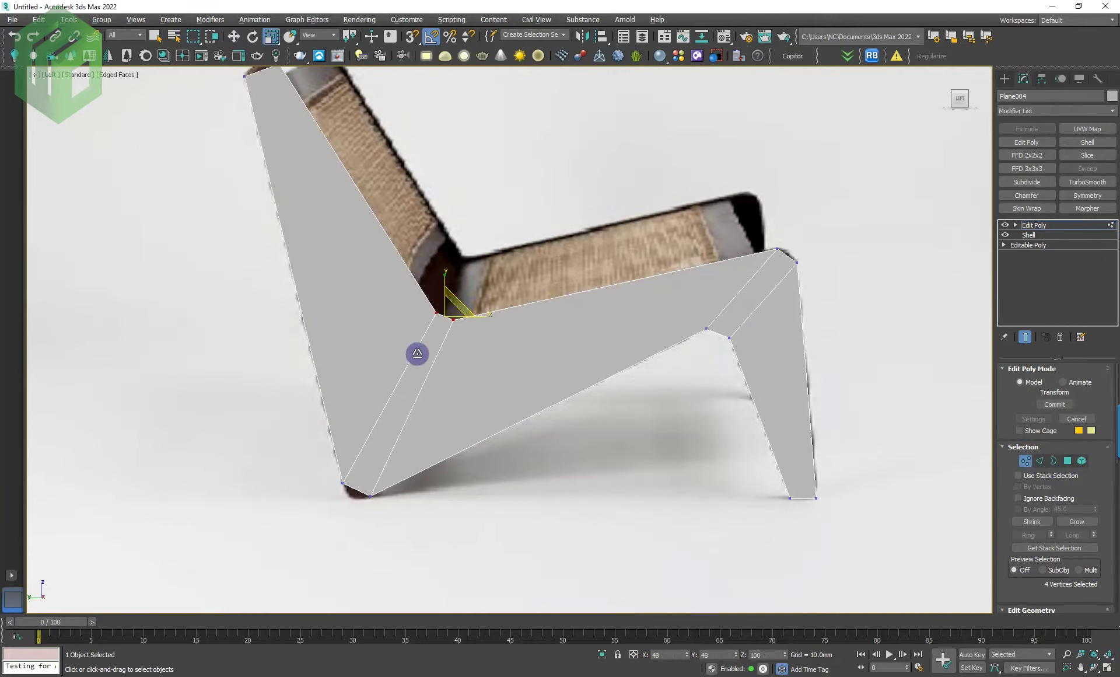
pyautogui.press('w')
pyautogui.moveTo(455, 302); pyautogui.dragTo(449, 314)
# Step: Select and adjust the four vertices at the rear leg corner
pyautogui.moveTo(742, 378)
pyautogui.mouseDown()
pyautogui.moveTo(688, 322)
pyautogui.moveTo(739, 330)
pyautogui.moveTo(739, 318)
pyautogui.mouseUp()
pyautogui.press('r')
pyautogui.press('w')
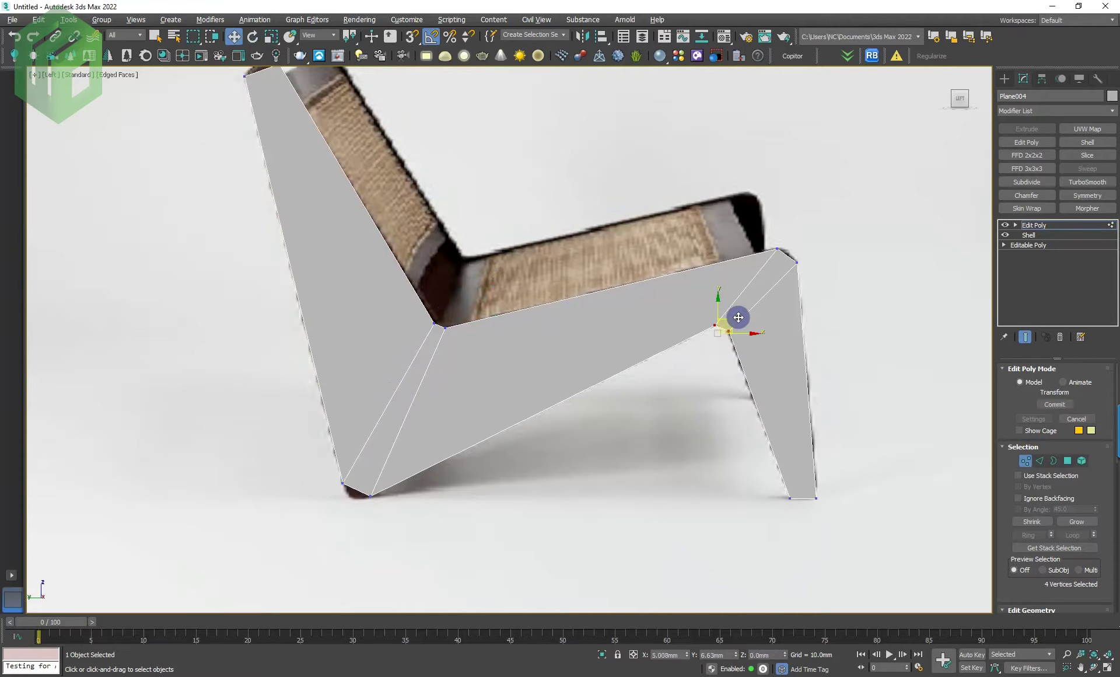
pyautogui.scroll(-2, 612, 352)
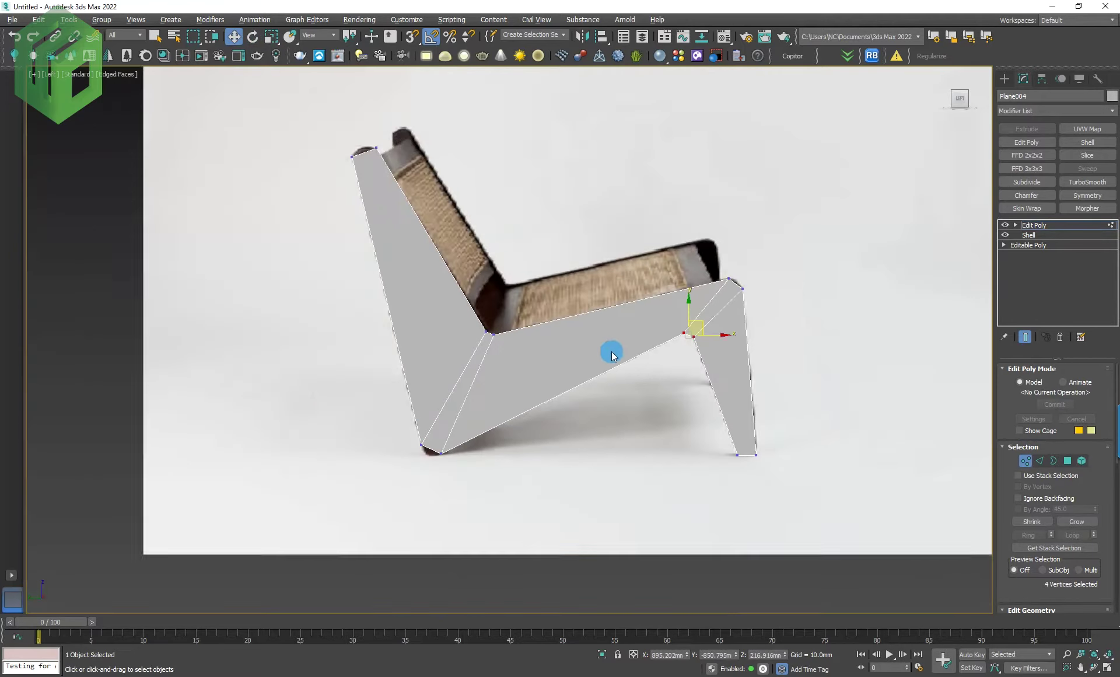
pyautogui.click(1068, 461)
# Step: Inset the end face at the foot of the rear leg by 3.121mm
pyautogui.keyDown('alt'); pyautogui.moveTo(849, 472); pyautogui.dragTo(757, 376, button='middle'); pyautogui.keyUp('alt')
pyautogui.scroll(3, 756, 373)
pyautogui.click(723, 336)
pyautogui.rightClick(721, 332)
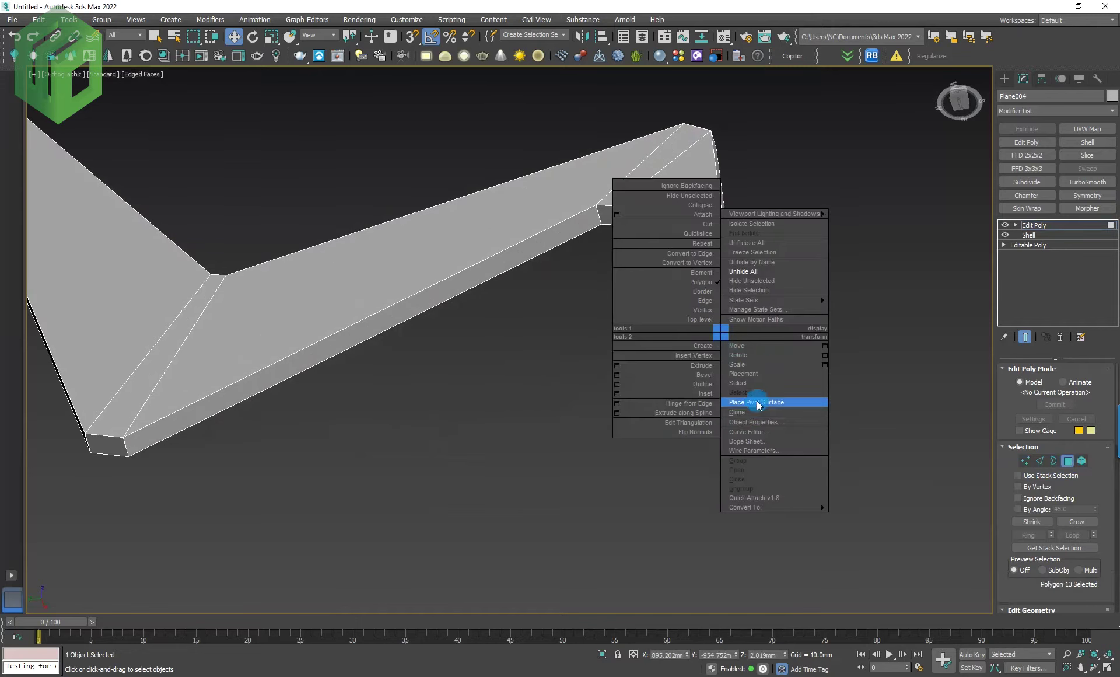
pyautogui.click(617, 394)
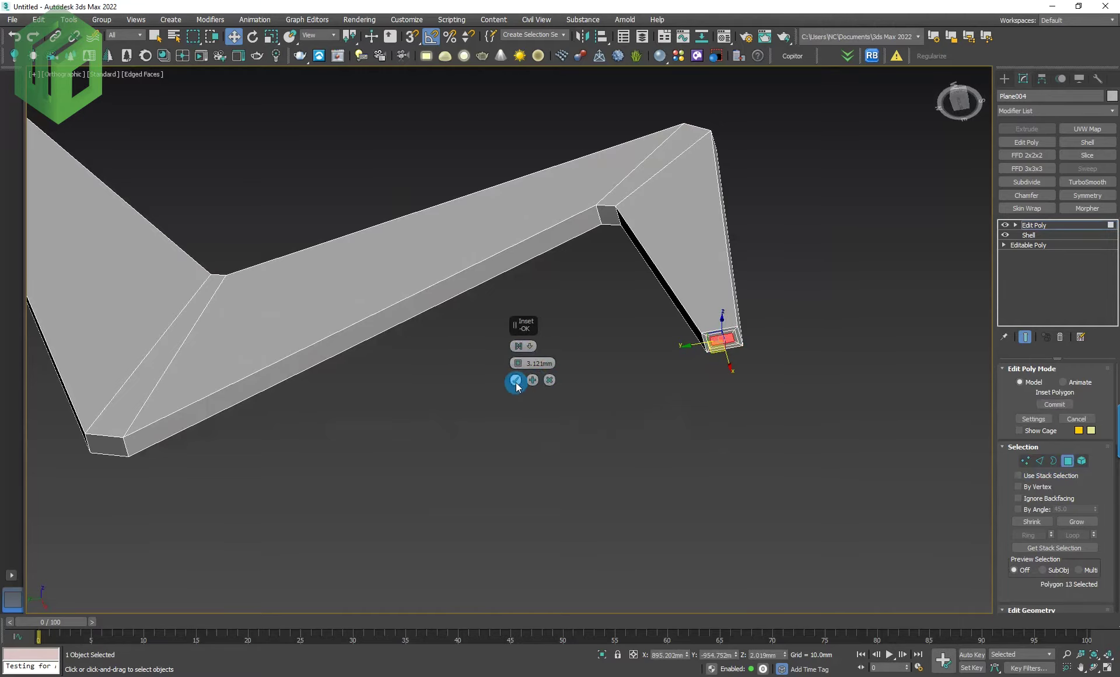
pyautogui.click(516, 380)
pyautogui.click(800, 414)
# Step: Exit polygon editing and return to the Left view of the chair
pyautogui.scroll(-4, 644, 369)
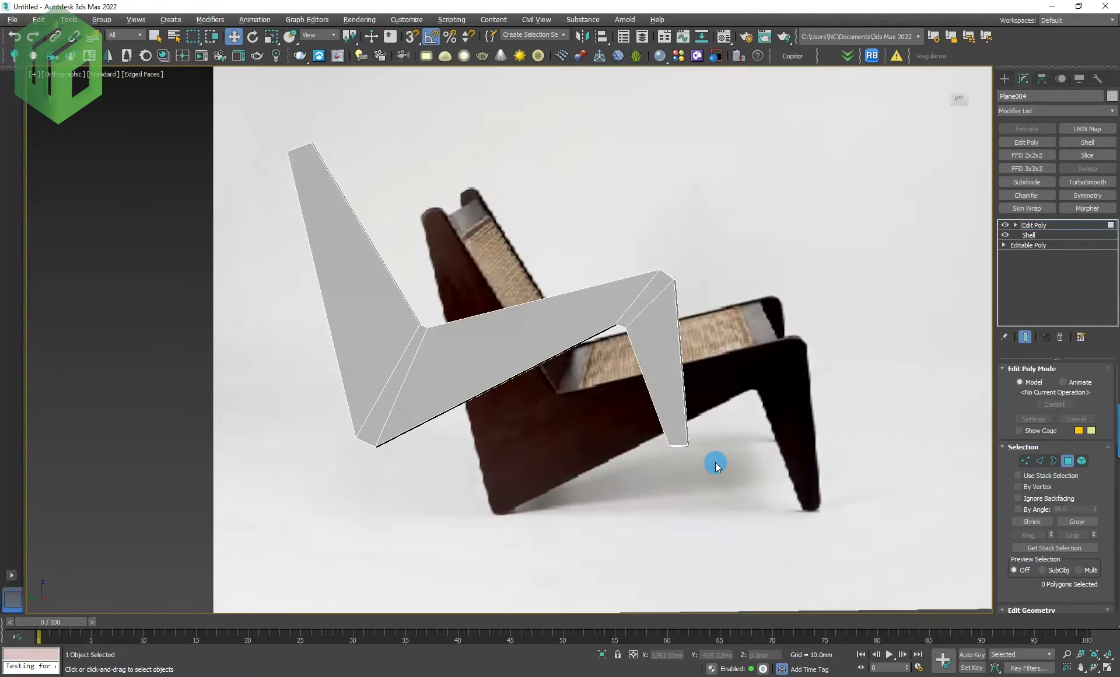
pyautogui.click(1069, 461)
pyautogui.keyDown('alt'); pyautogui.moveTo(735, 412); pyautogui.dragTo(709, 426, button='middle'); pyautogui.keyUp('alt')
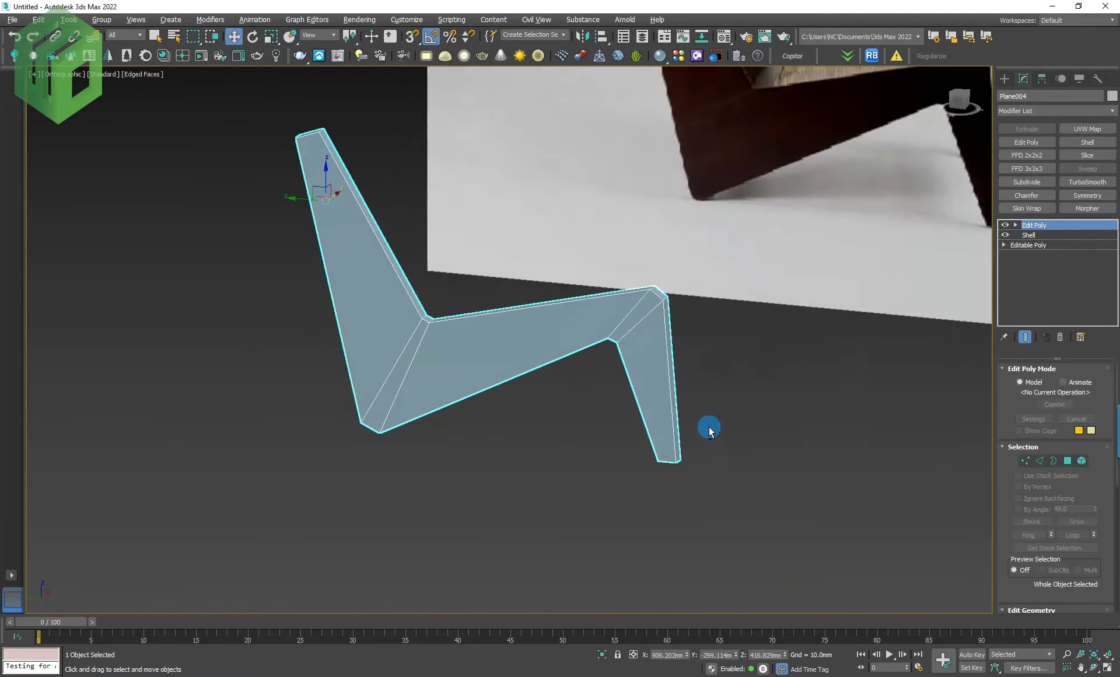
pyautogui.press('l')
pyautogui.scroll(-5, 707, 425)
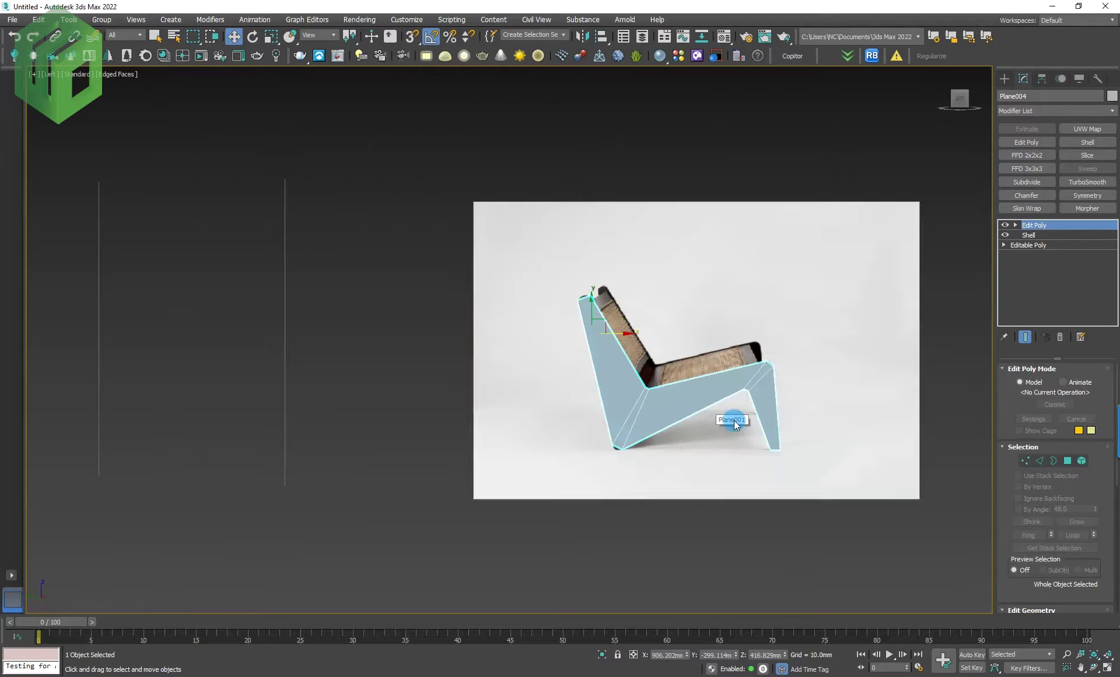
pyautogui.scroll(4, 734, 420)
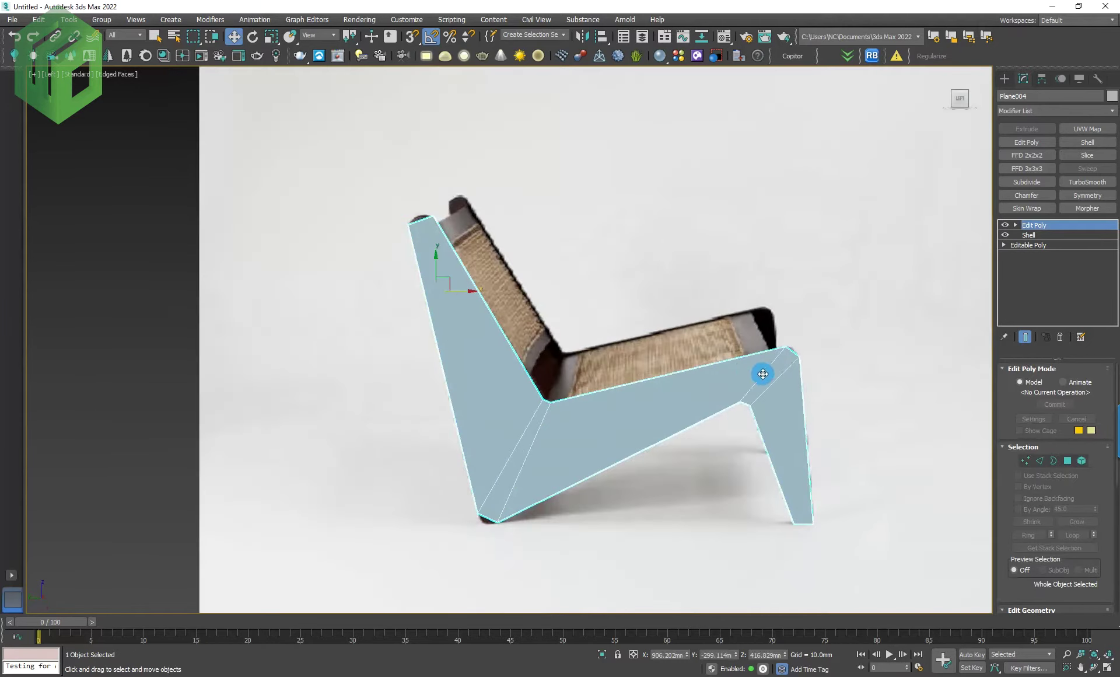
pyautogui.click(1088, 182)
pyautogui.click(1093, 386)
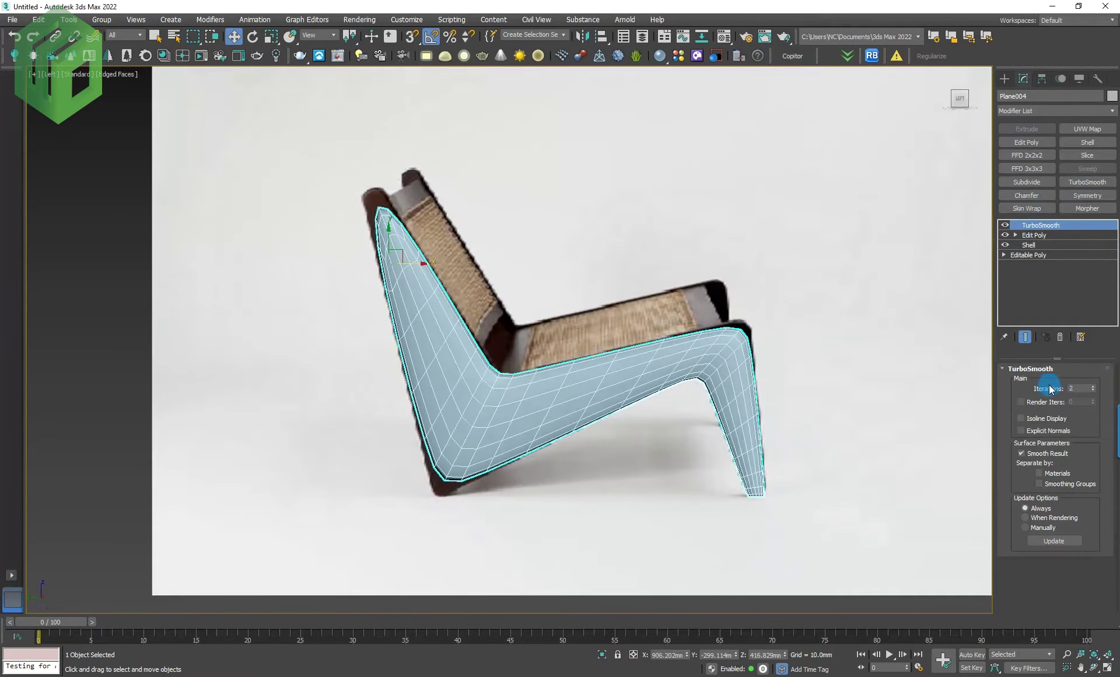
pyautogui.click(1060, 337)
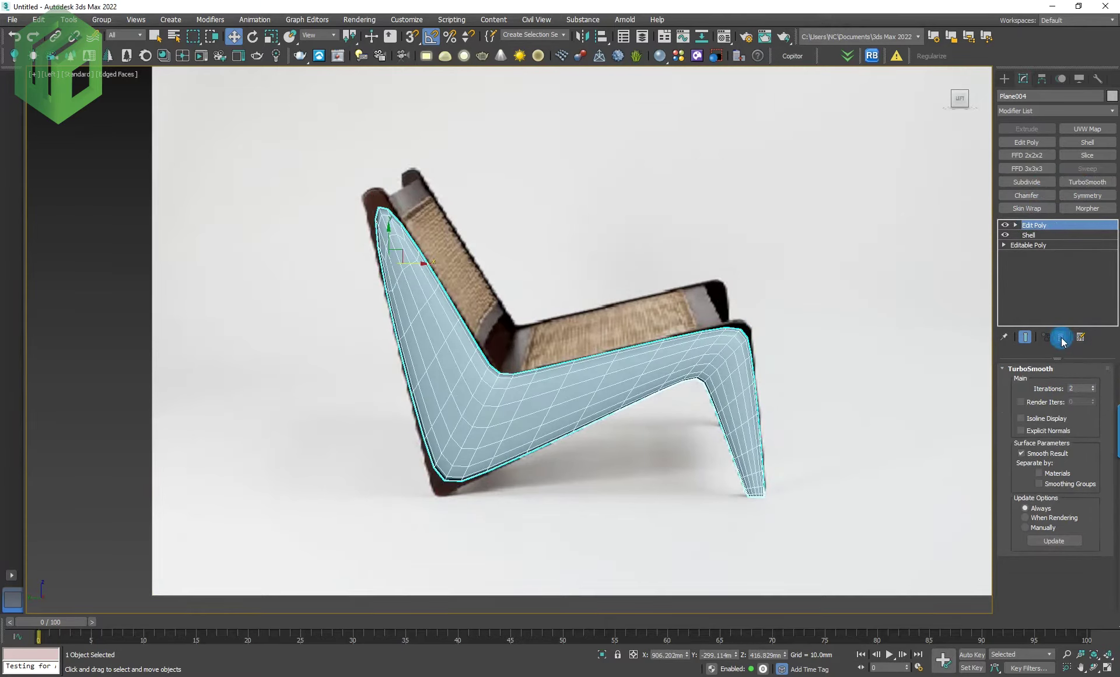
pyautogui.scroll(-2, 730, 392)
pyautogui.click(1038, 465)
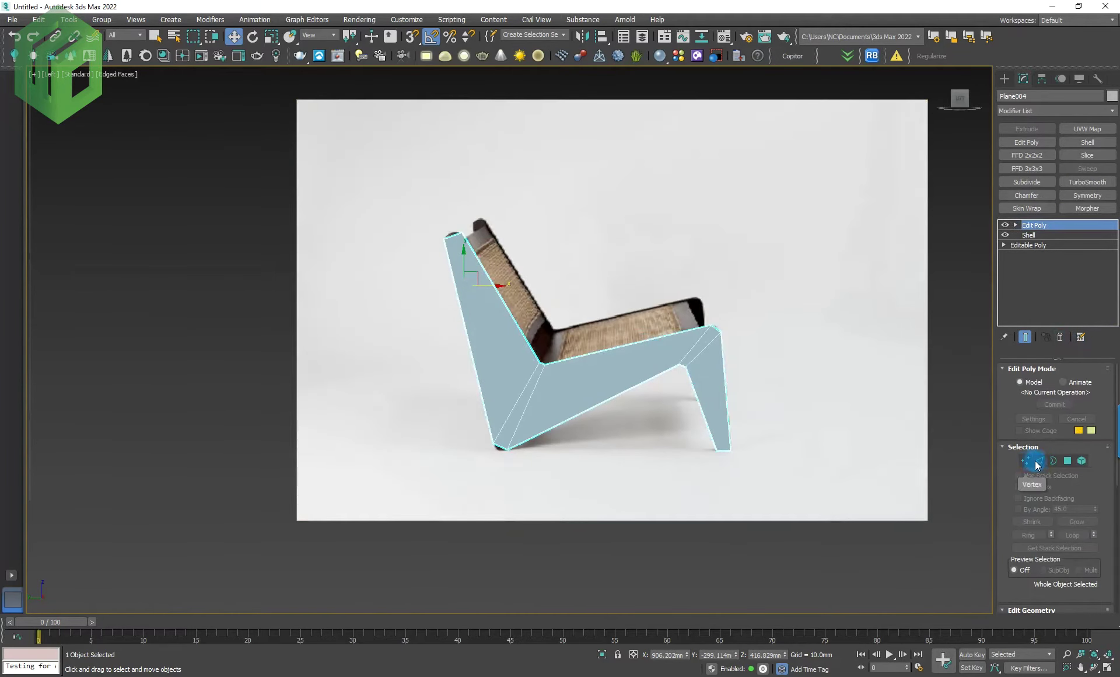
pyautogui.click(1042, 465)
# Step: Select a rear seat-corner edge and return to Edge mode on the Edit Poly modifier
pyautogui.scroll(3, 707, 337)
pyautogui.scroll(3, 712, 338)
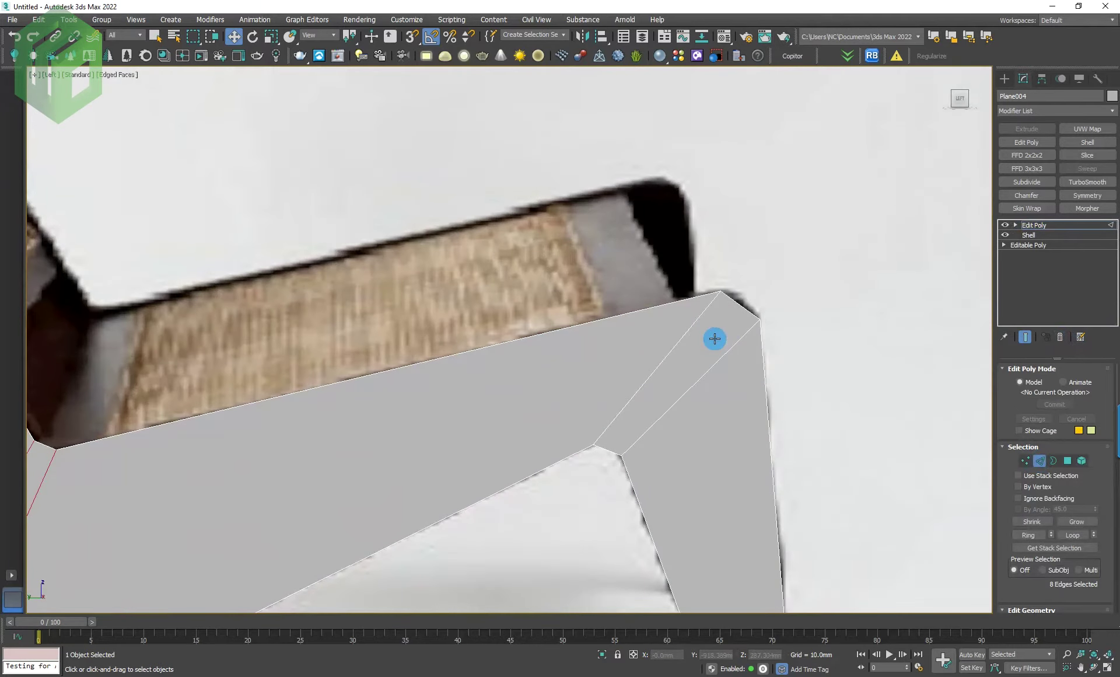
pyautogui.click(743, 304)
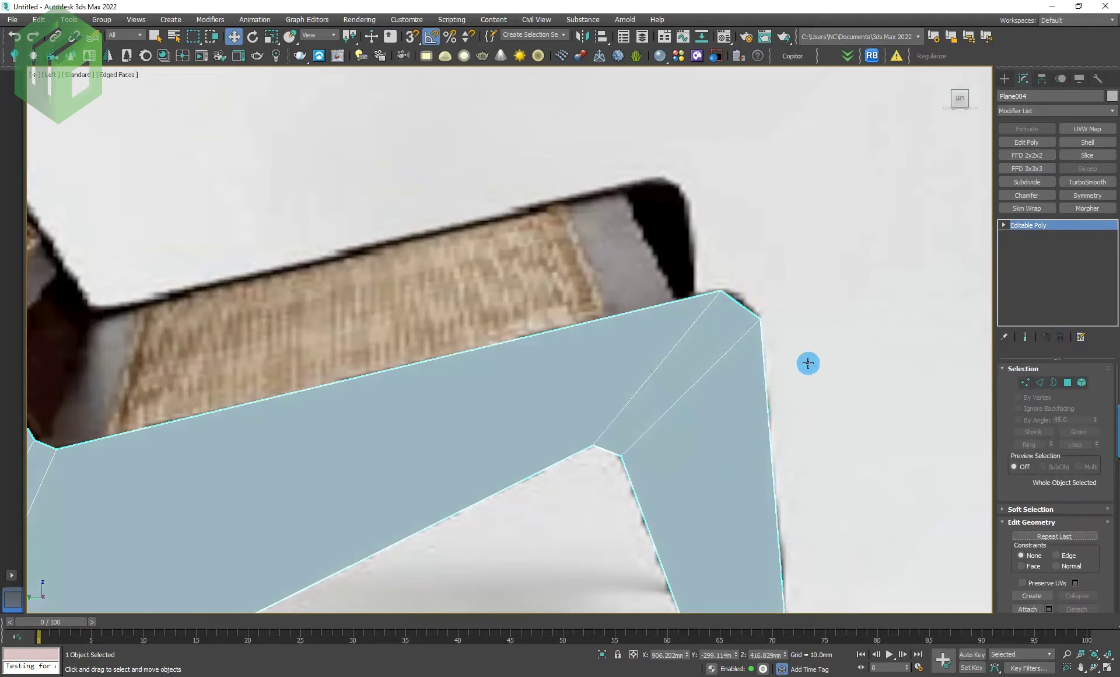
pyautogui.click(1041, 384)
pyautogui.click(869, 379)
pyautogui.hotkey('ctrl', 'z')
pyautogui.hotkey('ctrl', 'z')
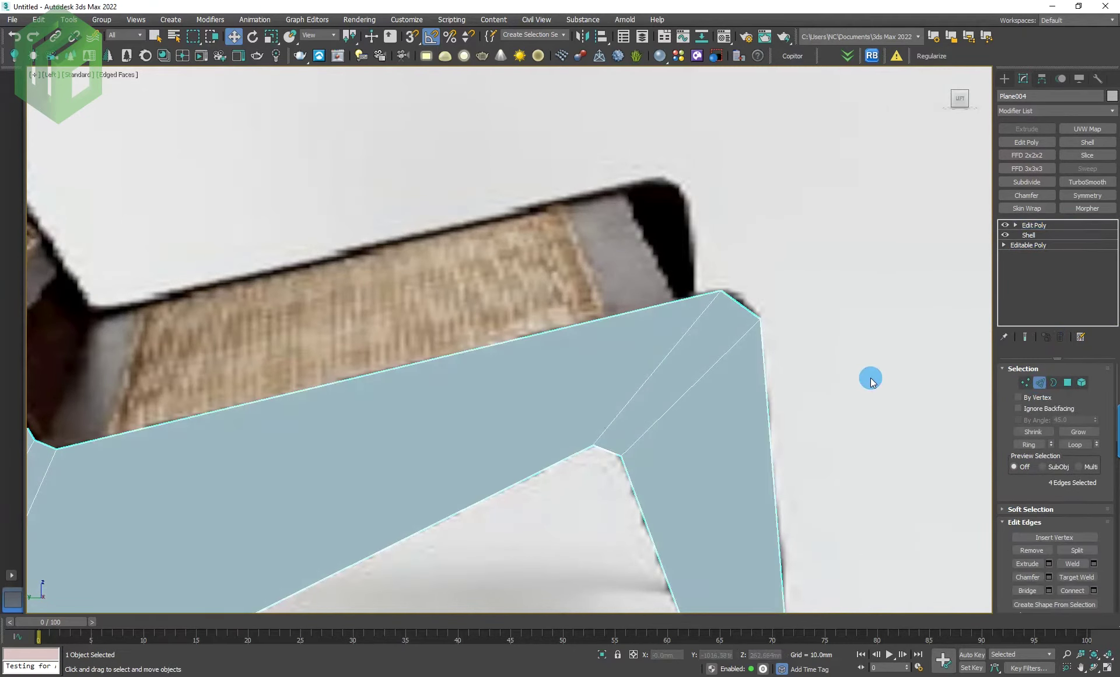
pyautogui.click(1041, 461)
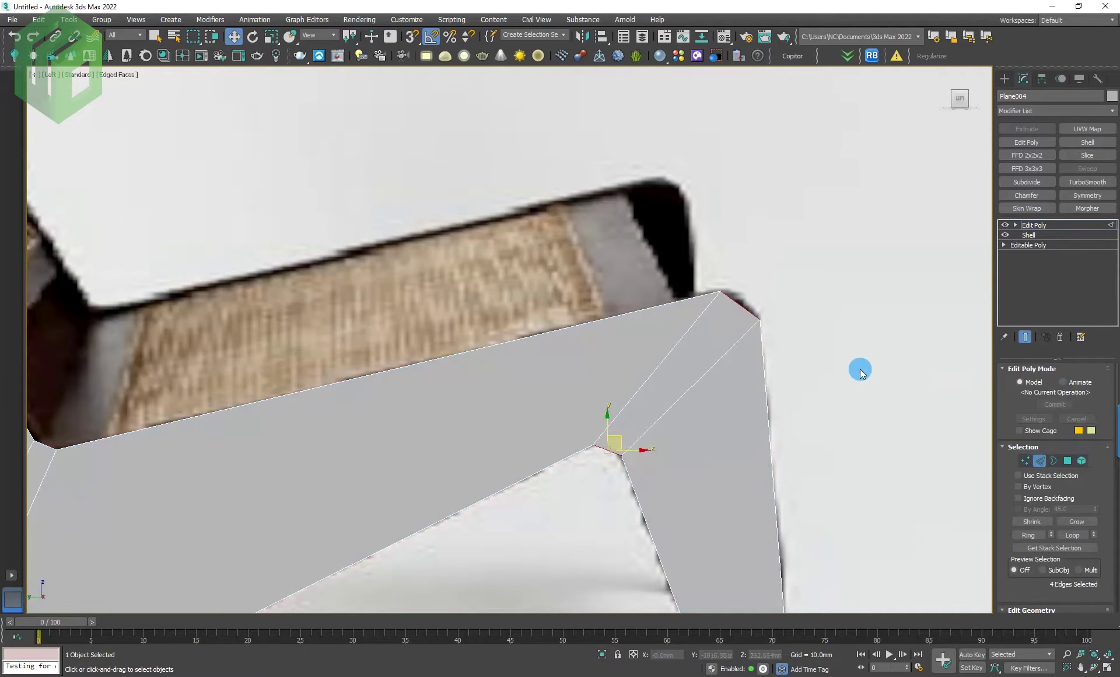
# Step: Ring-select the rear corner chamfer strip and connect it with one middle edge
pyautogui.rightClick(797, 318)
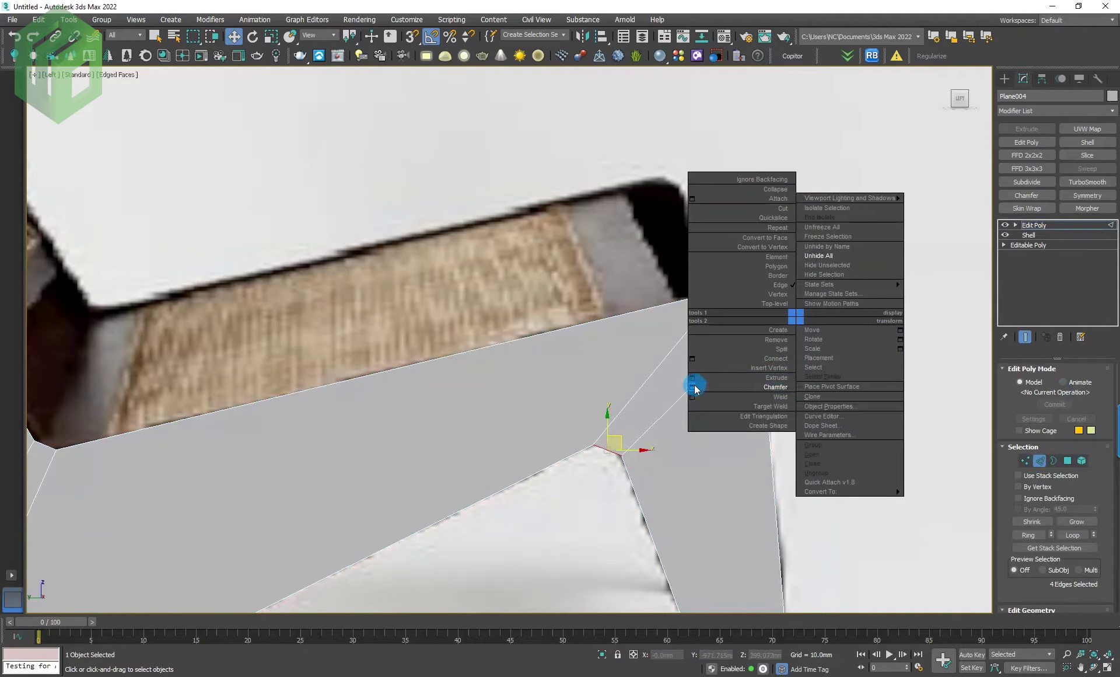
pyautogui.click(693, 359)
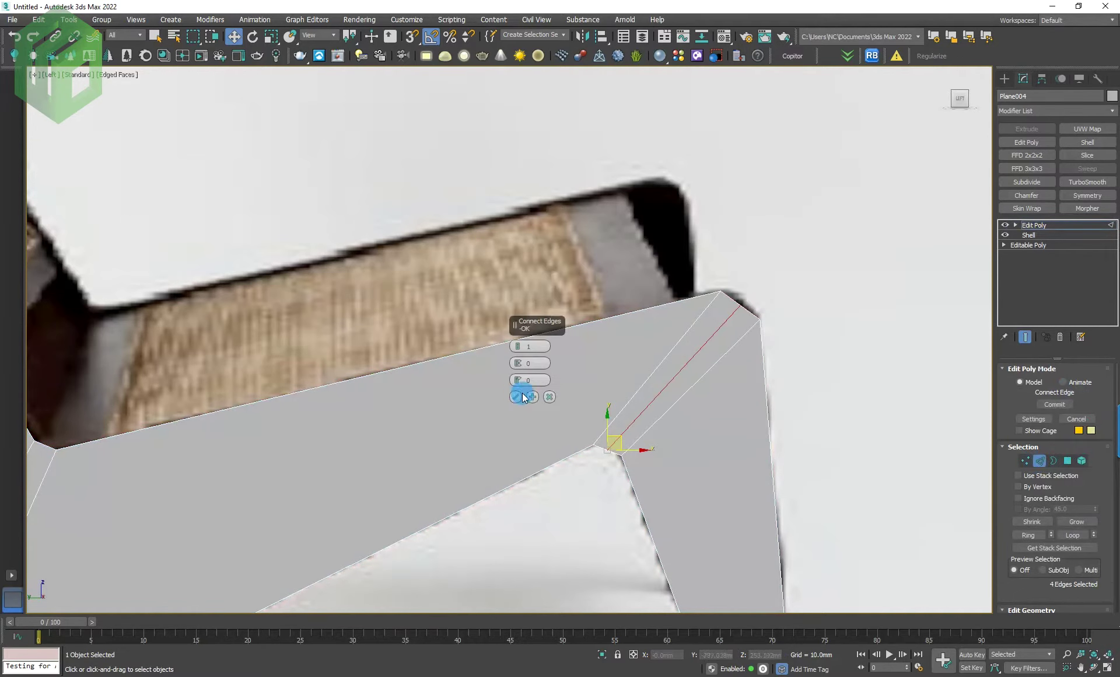
pyautogui.click(516, 397)
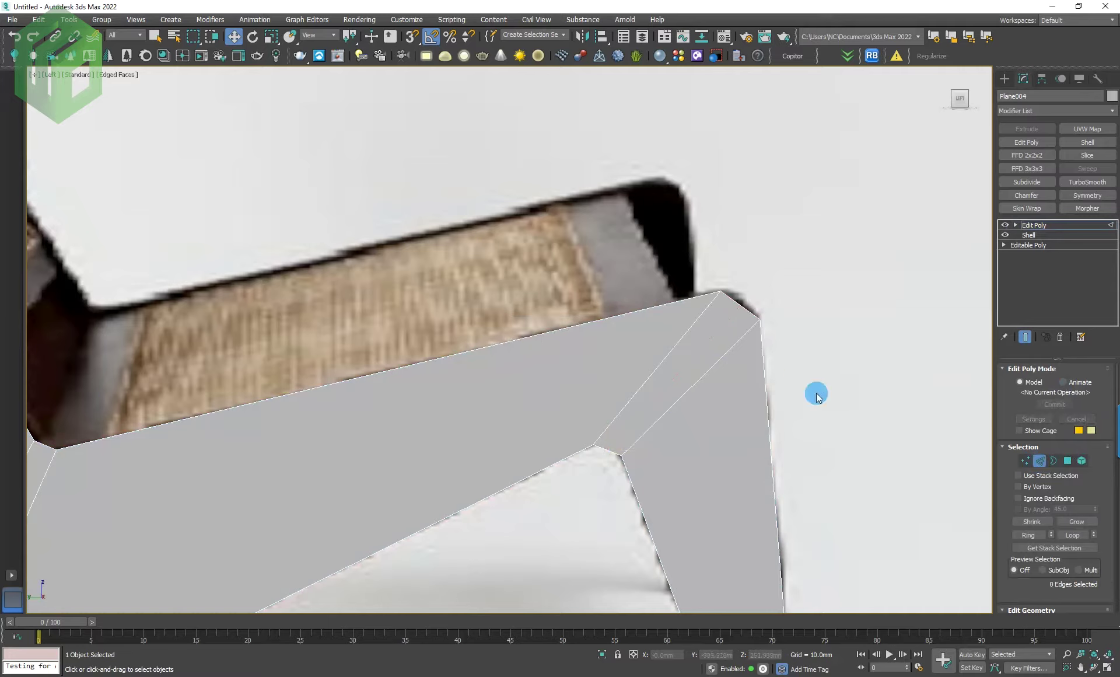
pyautogui.click(740, 304)
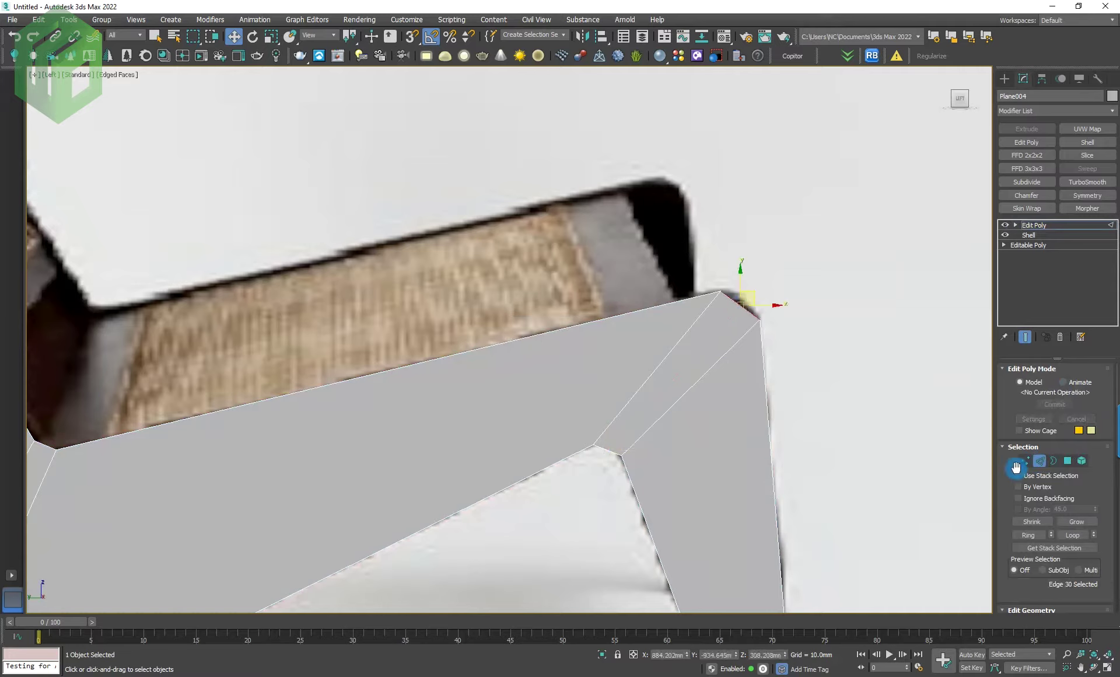
pyautogui.click(1033, 536)
pyautogui.rightClick(807, 349)
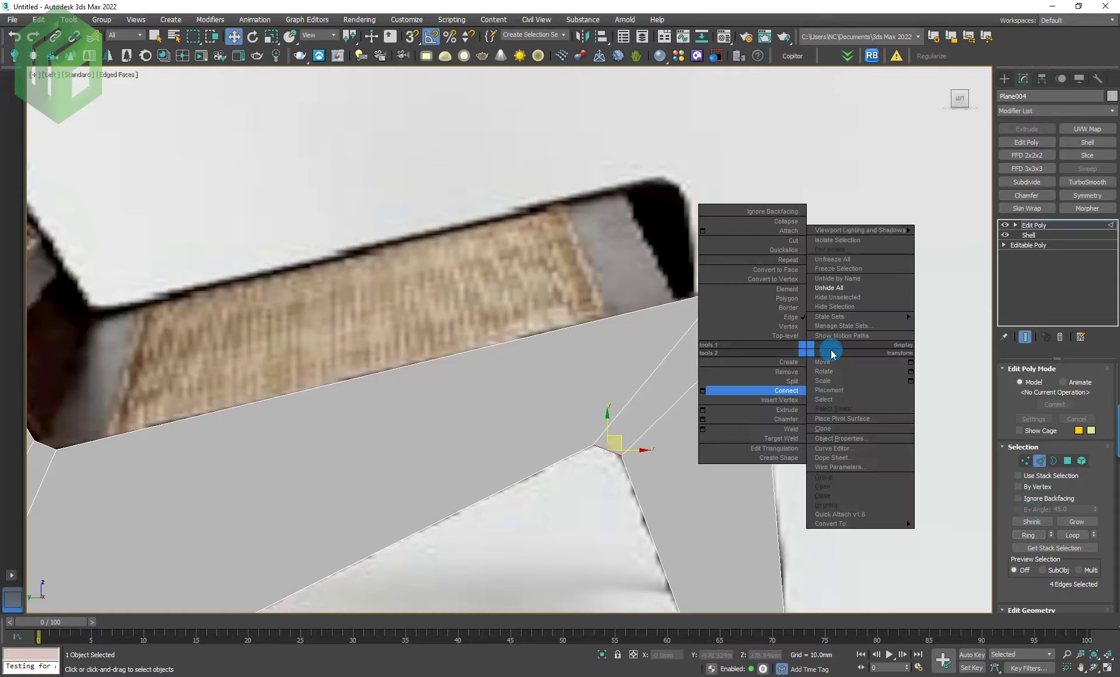
pyautogui.click(710, 394)
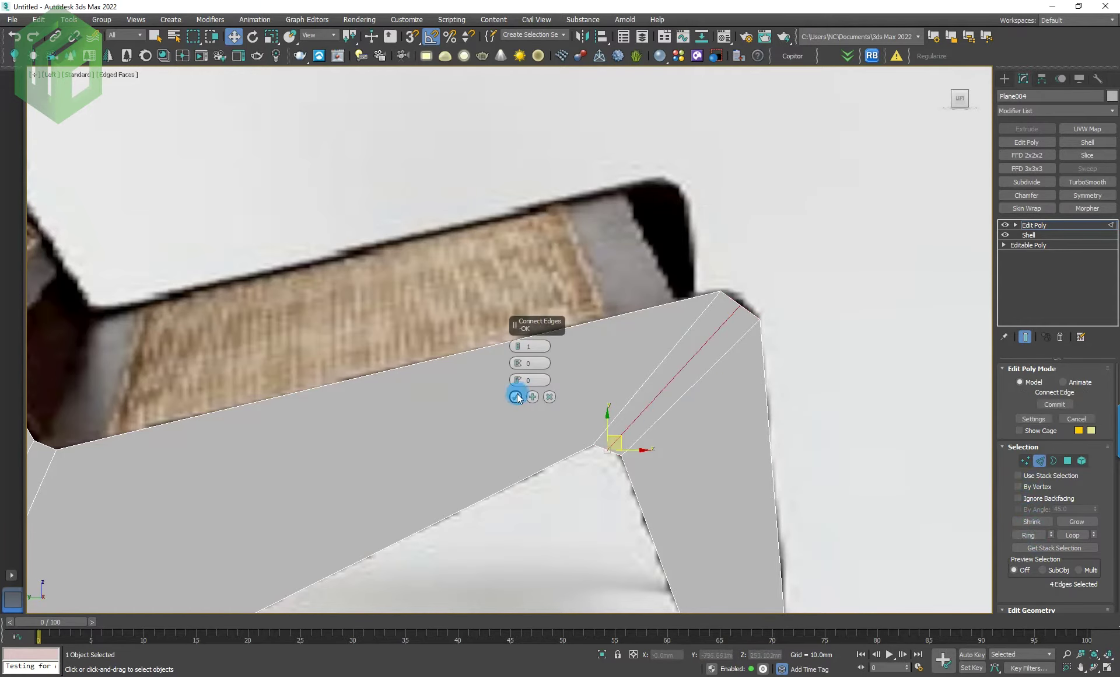
pyautogui.click(516, 397)
# Step: Select the two vertices at the inner chamfer corner in Vertex mode
pyautogui.moveTo(512, 479); pyautogui.dragTo(578, 380, button='middle')
pyautogui.scroll(-5, 578, 381)
pyautogui.scroll(-5, 757, 350)
pyautogui.scroll(5, 756, 349)
pyautogui.scroll(3, 627, 332)
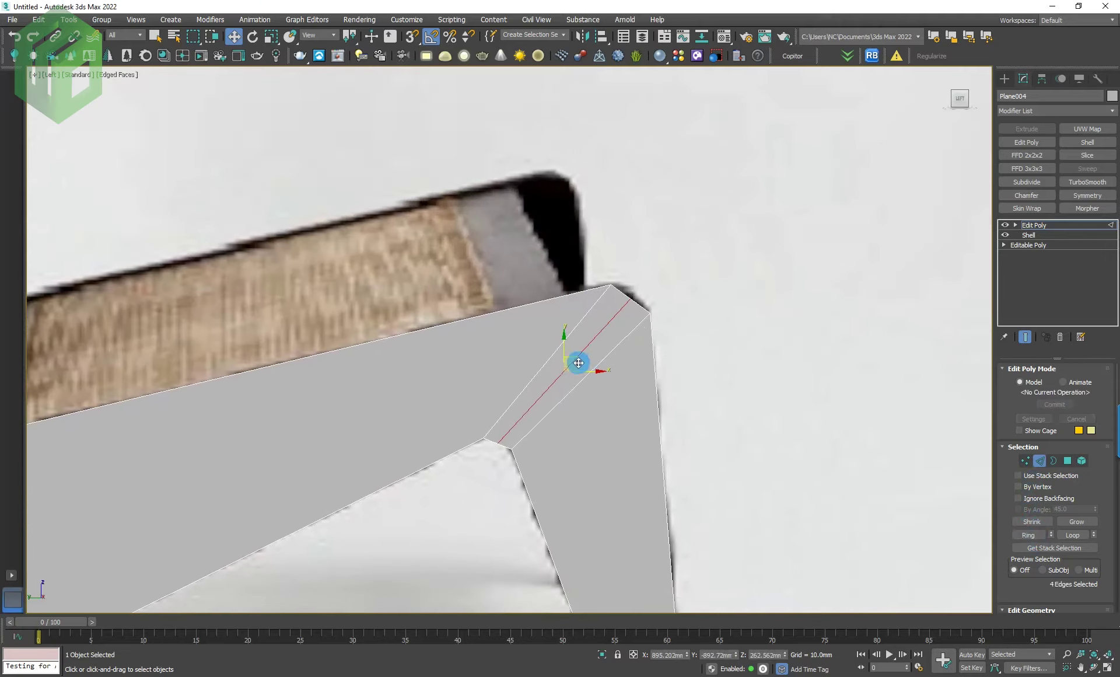
pyautogui.press('1')
pyautogui.scroll(3, 580, 357)
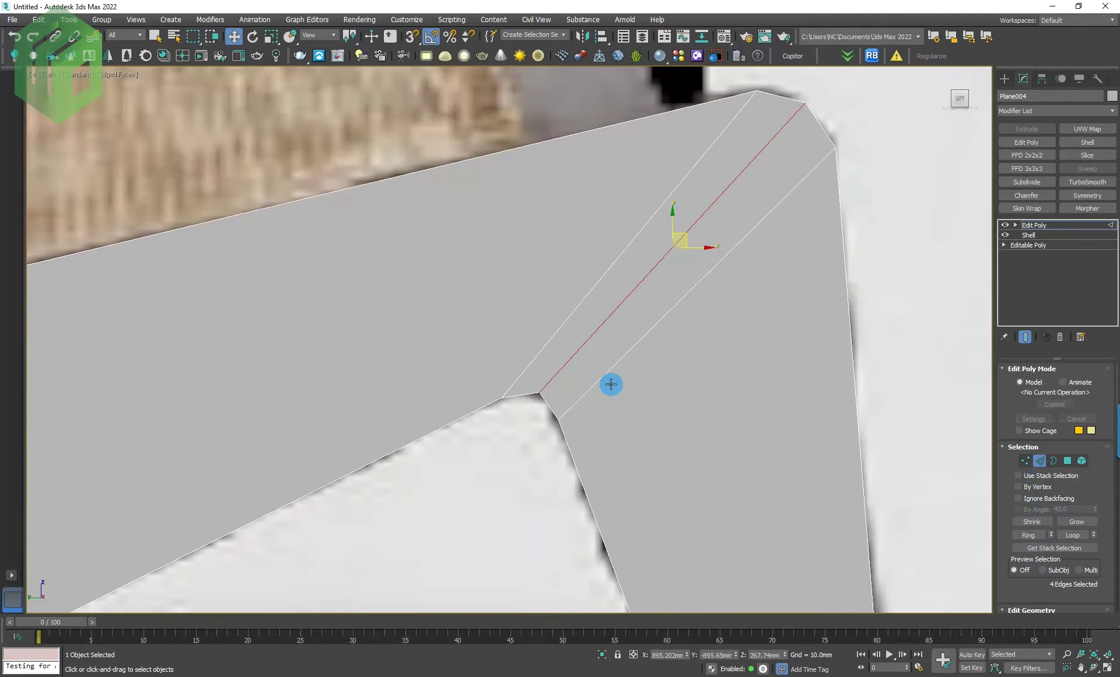
pyautogui.click(553, 388)
pyautogui.scroll(-3, 537, 399)
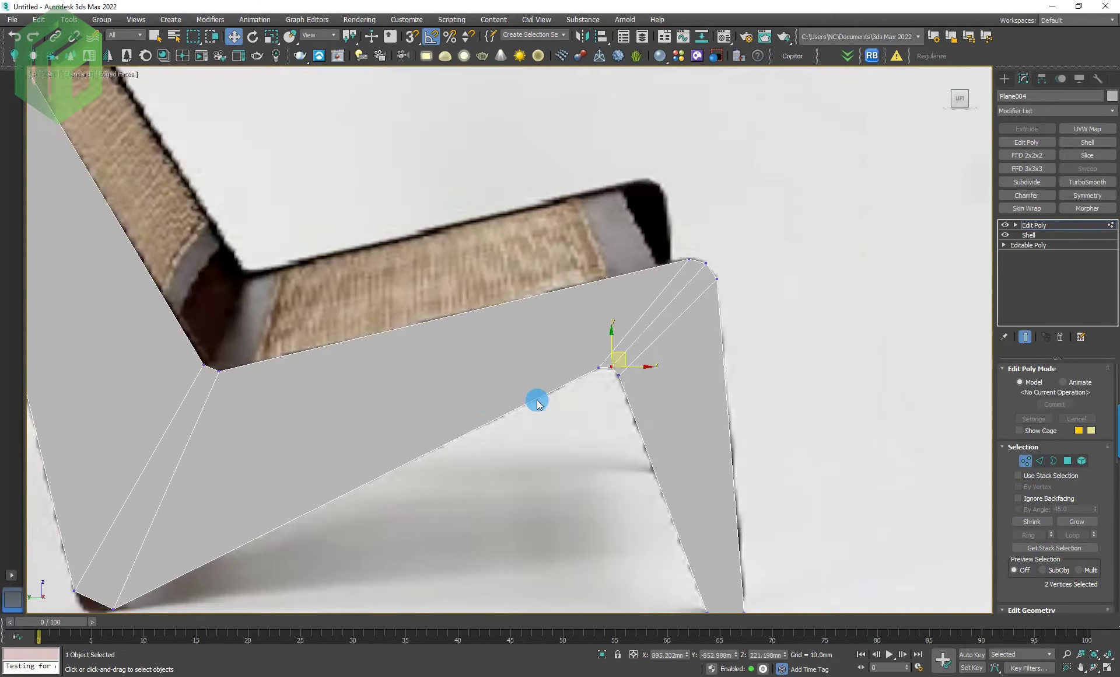
pyautogui.scroll(-2, 537, 399)
# Step: Ring-select the edges across the panel's lower corner
pyautogui.click(1046, 461)
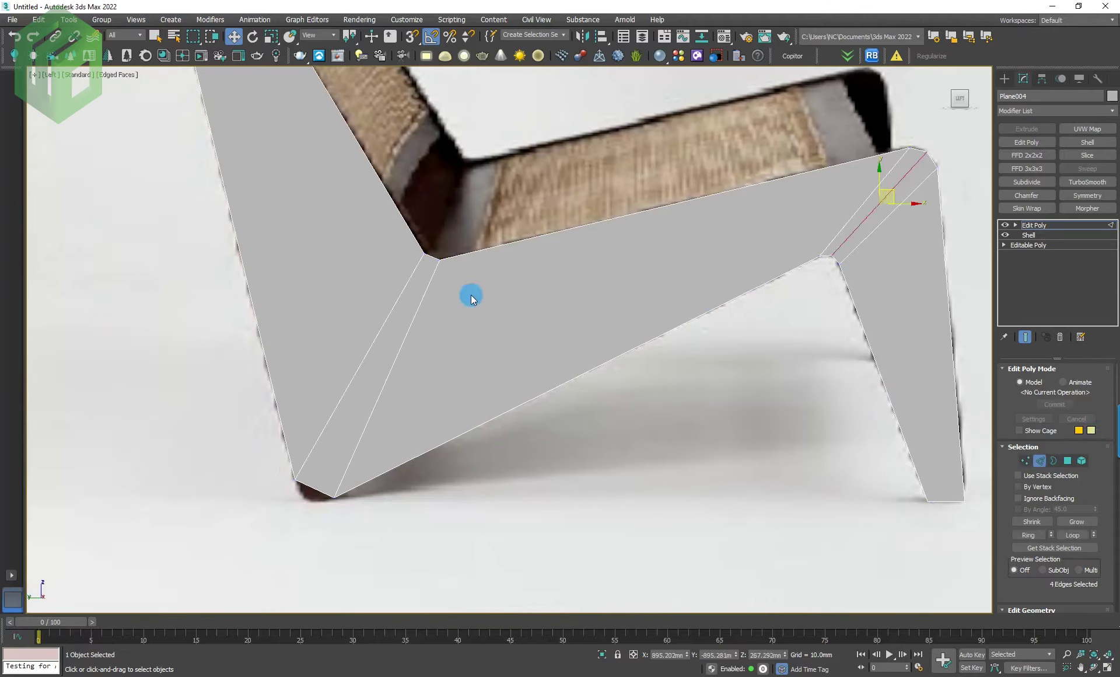
pyautogui.click(436, 258)
pyautogui.click(1028, 534)
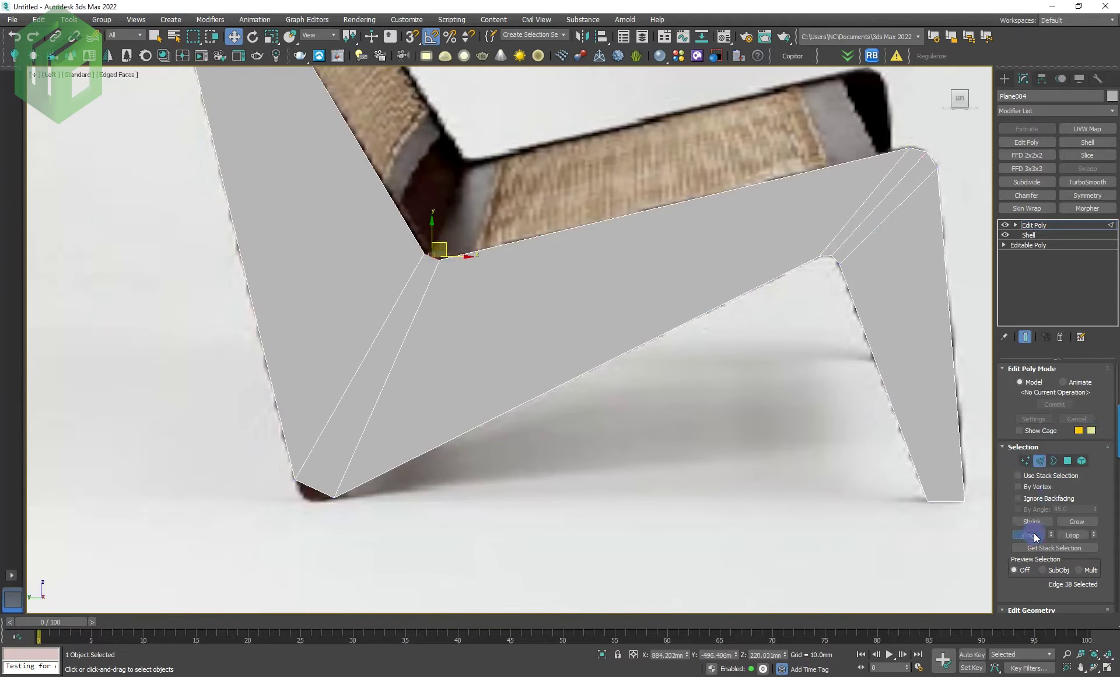
# Step: Connect the lower-corner edge ring, then nudge the new edge and corner vertex into shape
pyautogui.rightClick(417, 298)
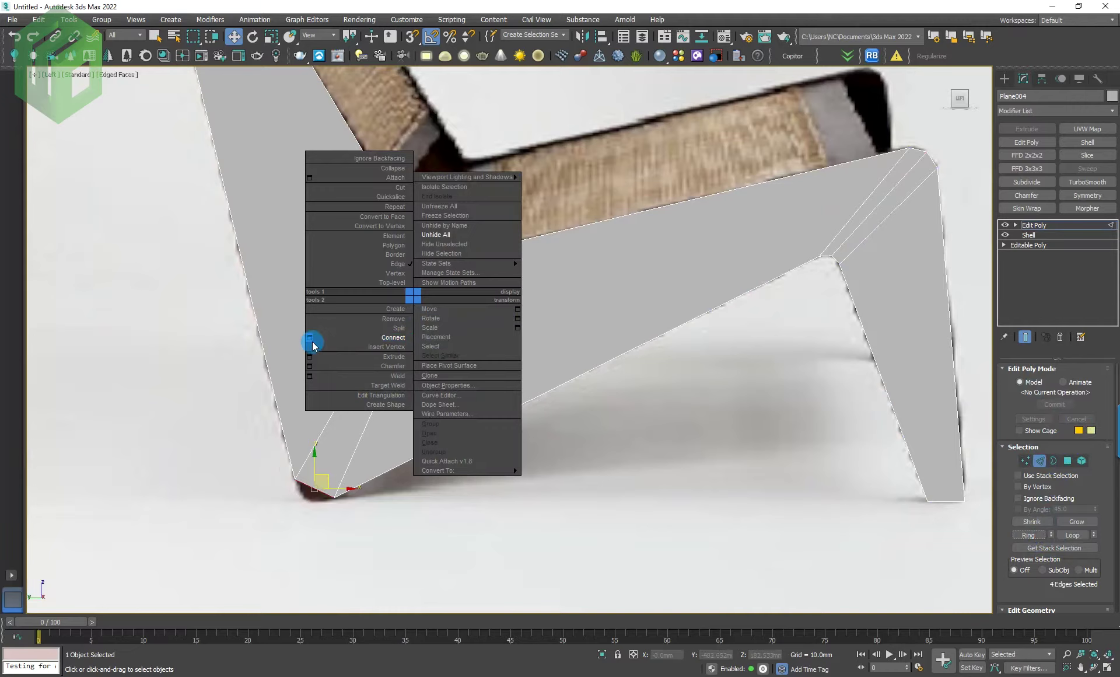
pyautogui.click(312, 340)
pyautogui.click(516, 397)
pyautogui.moveTo(443, 408); pyautogui.dragTo(533, 353, button='middle')
pyautogui.moveTo(474, 305); pyautogui.dragTo(470, 311)
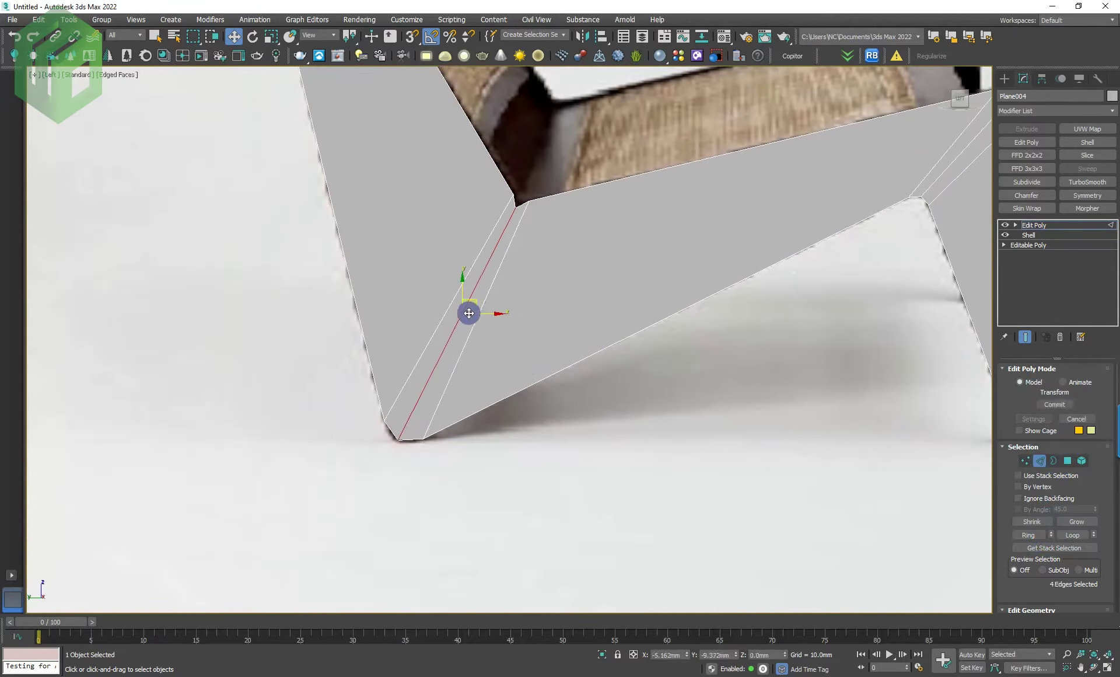
pyautogui.scroll(3, 528, 183)
pyautogui.press('1')
pyautogui.moveTo(505, 251); pyautogui.dragTo(520, 229)
pyautogui.scroll(-4, 621, 300)
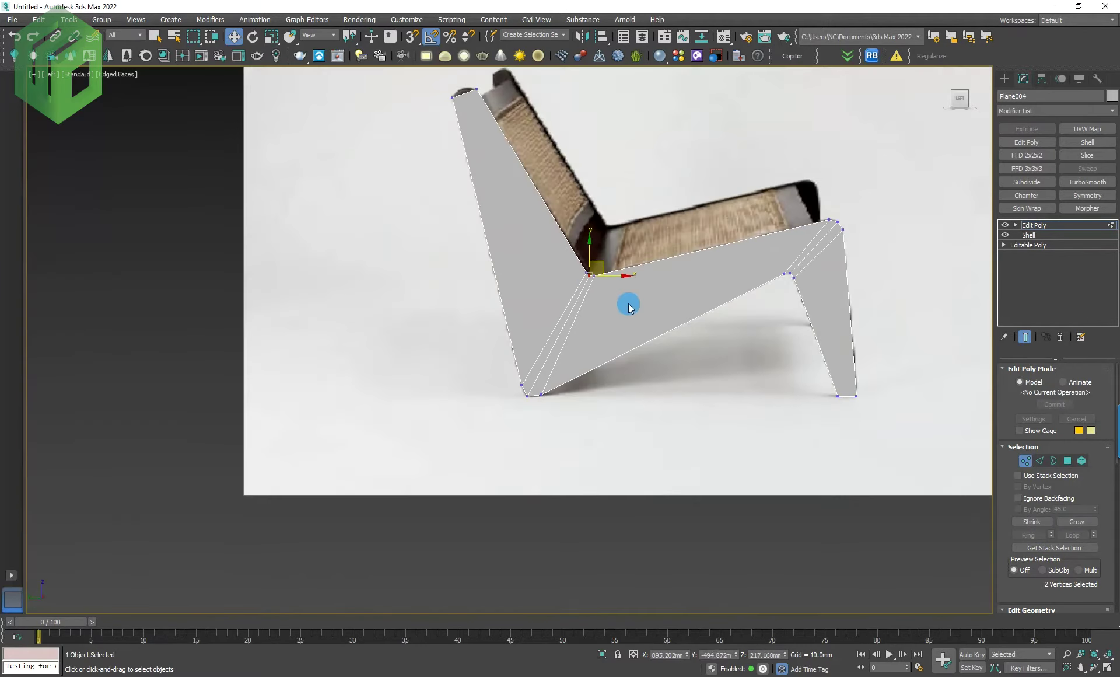
# Step: Connect the leg edges with a new edge slid to 96, toward the leg's end
pyautogui.moveTo(621, 301); pyautogui.dragTo(623, 375, button='middle')
pyautogui.click(1039, 460)
pyautogui.moveTo(728, 370); pyautogui.dragTo(648, 378)
pyautogui.rightClick(658, 372)
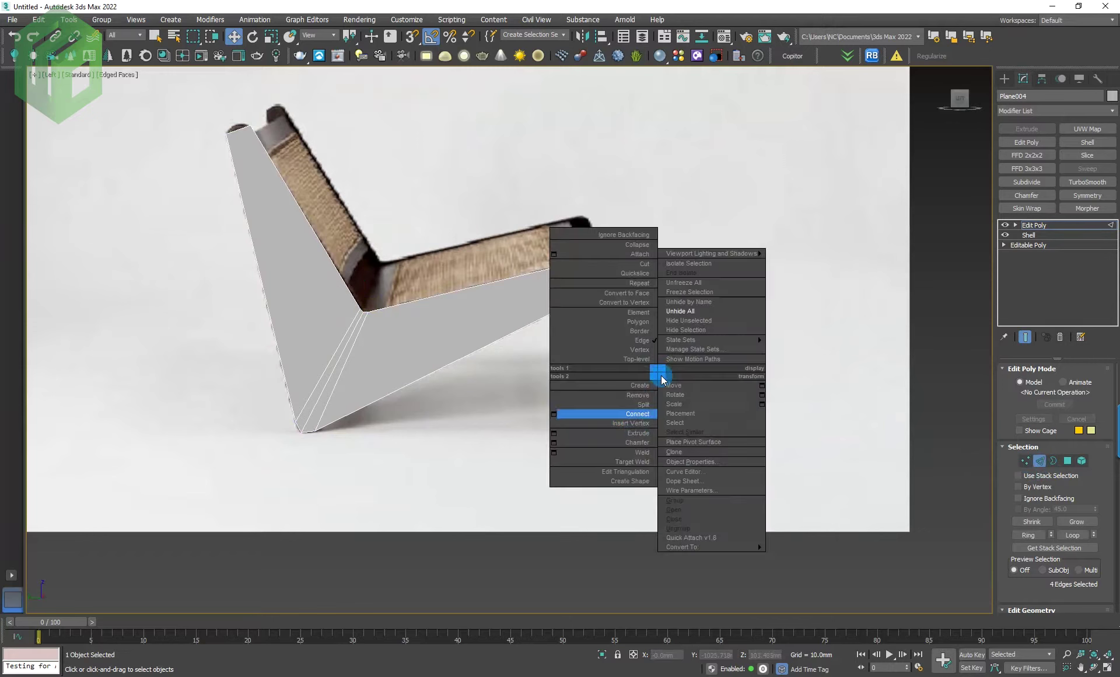
pyautogui.click(554, 415)
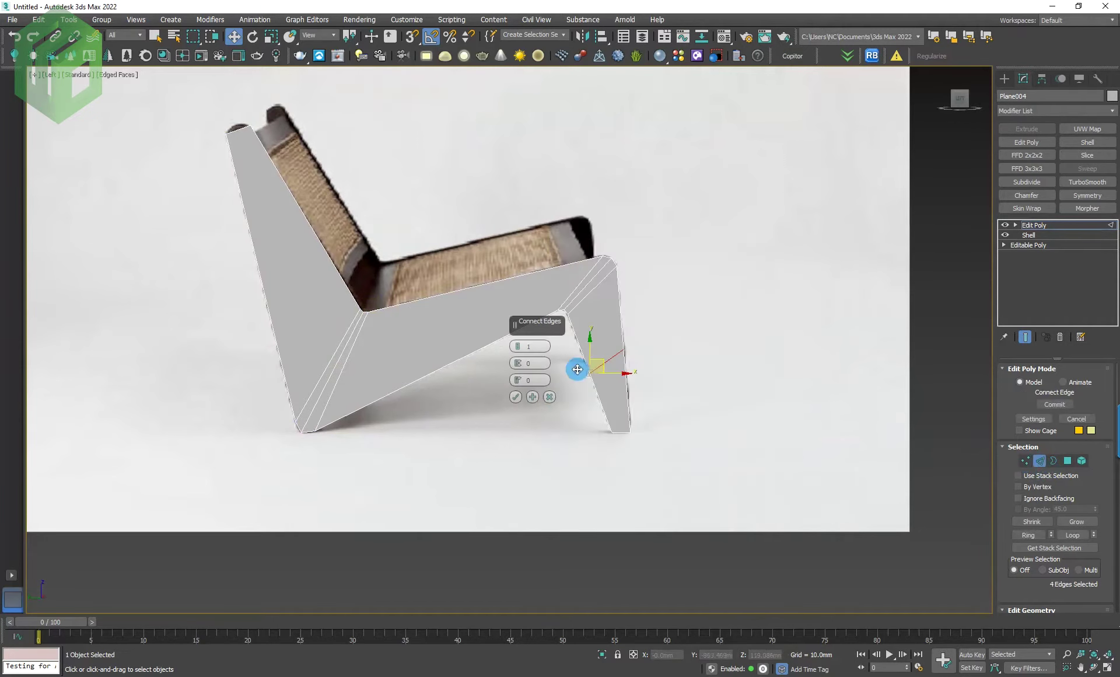
pyautogui.moveTo(522, 365); pyautogui.dragTo(508, 315)
pyautogui.rightClick(518, 363)
pyautogui.click(513, 380)
pyautogui.moveTo(513, 379); pyautogui.dragTo(520, 155)
pyautogui.click(525, 400)
pyautogui.click(516, 399)
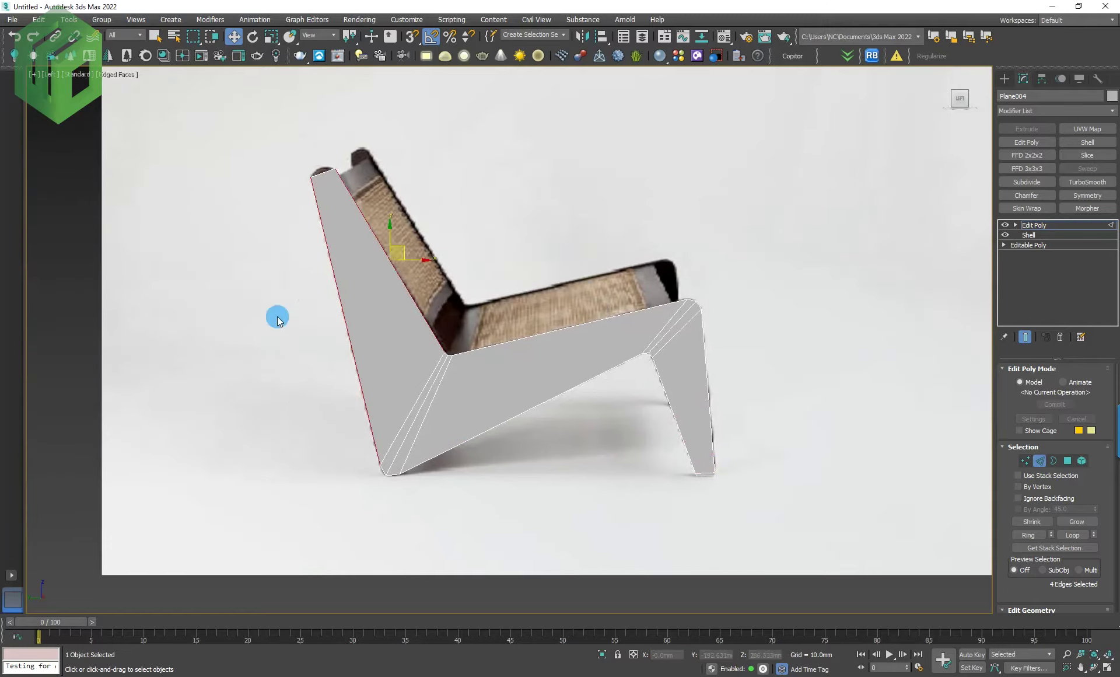
# Step: Add a second connecting edge at slide 97
pyautogui.rightClick(401, 252)
pyautogui.click(296, 294)
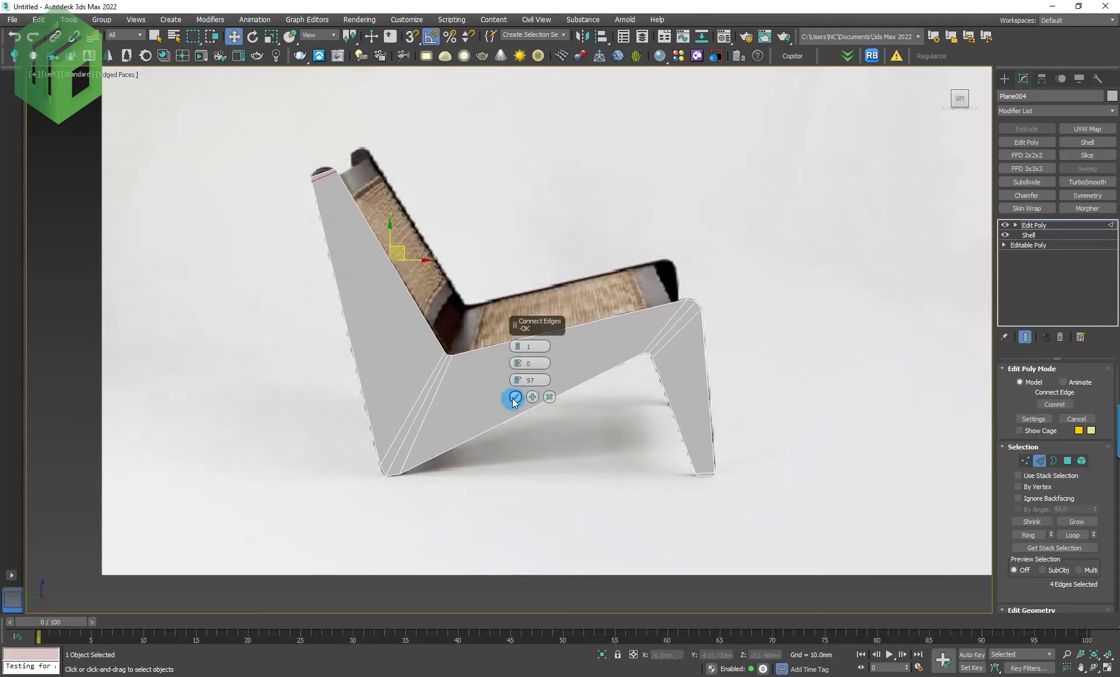
pyautogui.click(515, 397)
pyautogui.click(668, 339)
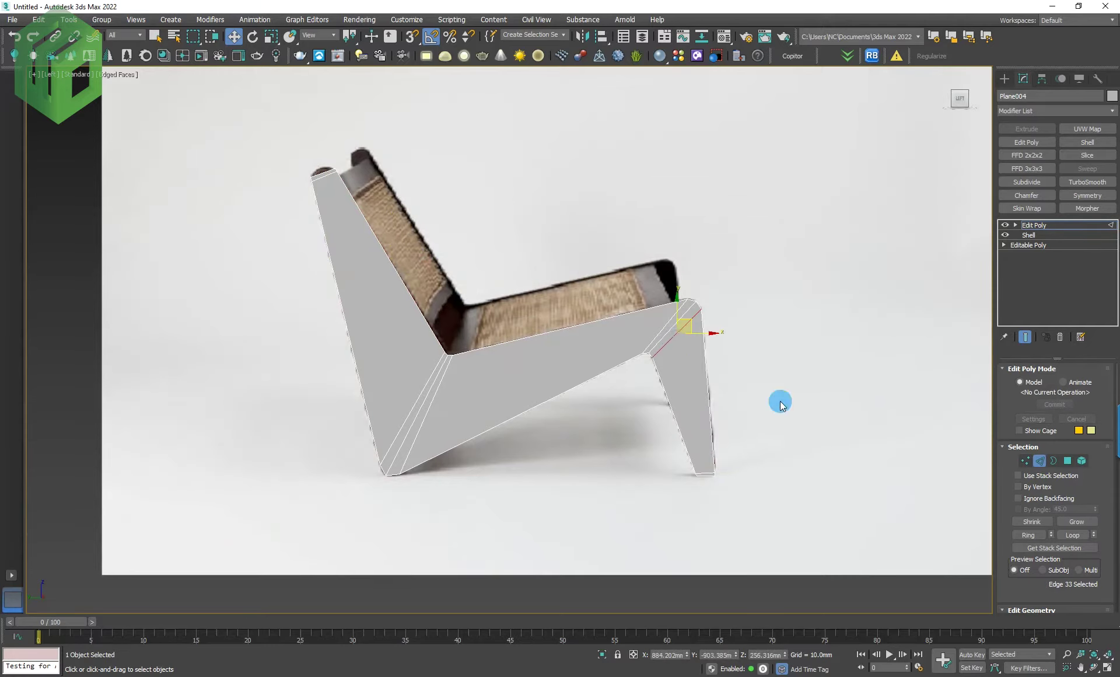
# Step: Connect the border edge ring with 2 segments pinched 91 toward the outer borders
pyautogui.click(1028, 536)
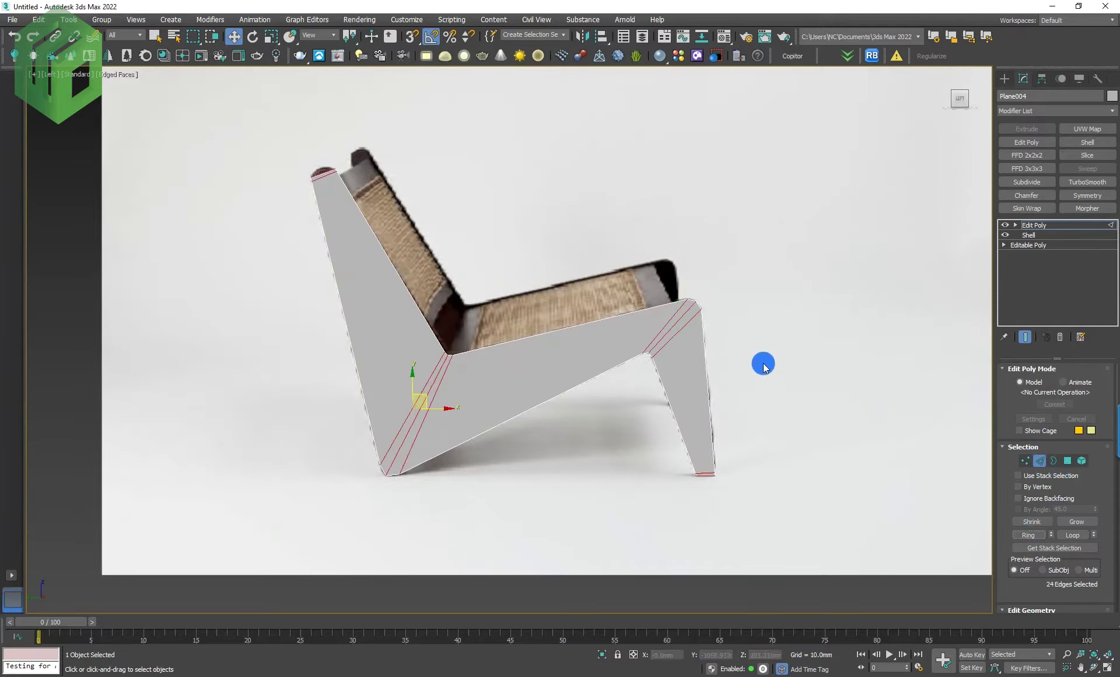
pyautogui.rightClick(761, 360)
pyautogui.click(656, 401)
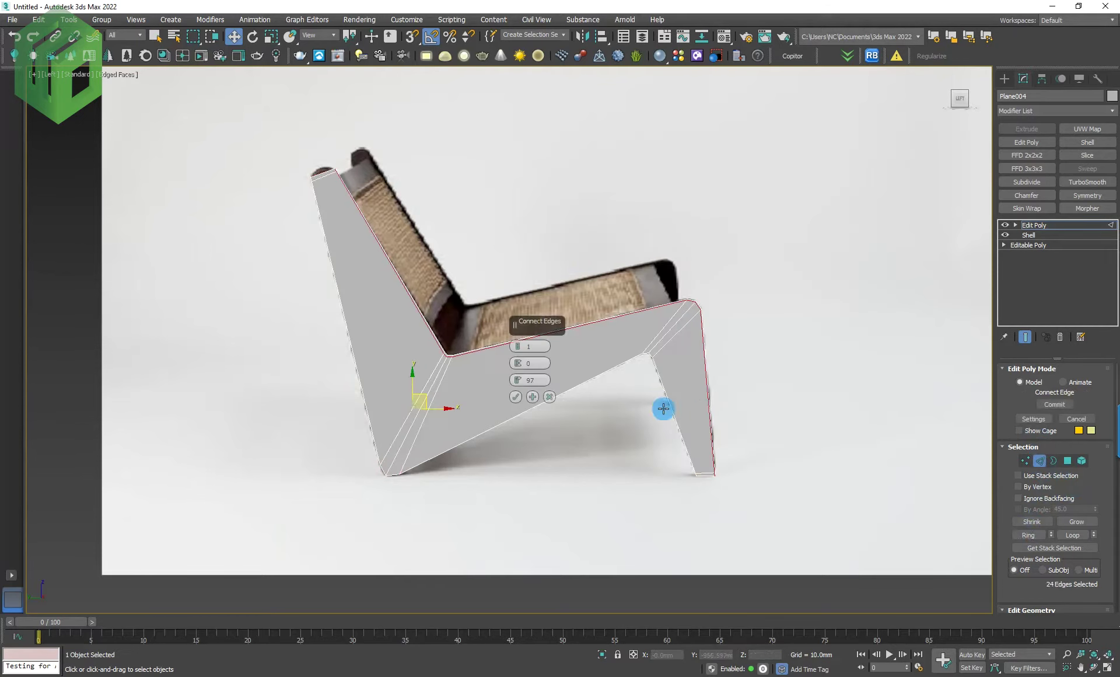
pyautogui.click(517, 344)
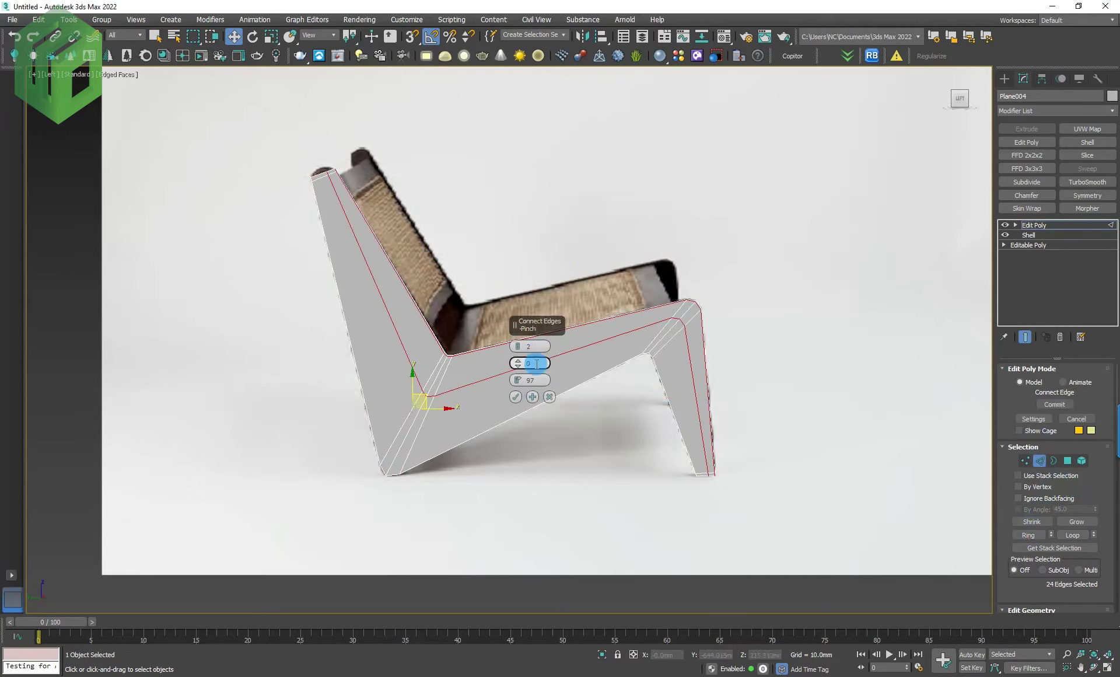
pyautogui.rightClick(518, 383)
pyautogui.moveTo(521, 365); pyautogui.dragTo(523, 150)
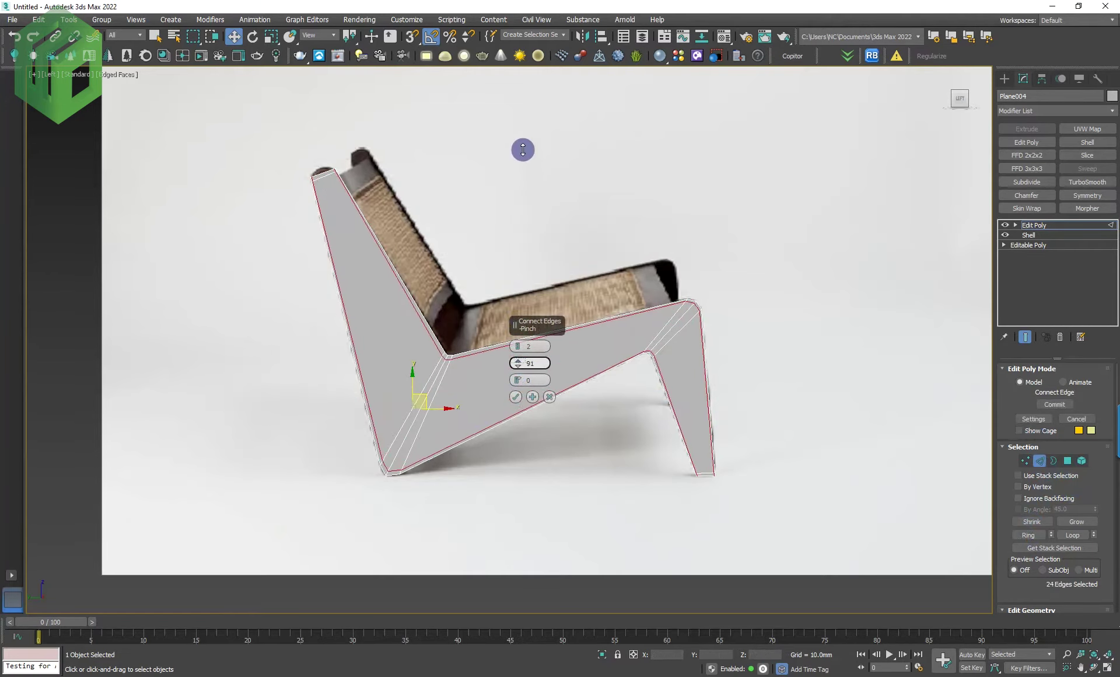
pyautogui.moveTo(523, 150); pyautogui.dragTo(520, 146)
pyautogui.click(516, 397)
# Step: Connect the inner-corner edge ring with 2 support edges at pinch 77
pyautogui.moveTo(516, 403)
pyautogui.keyDown('alt'); pyautogui.mouseDown(button='middle')
pyautogui.moveTo(703, 435)
pyautogui.moveTo(628, 420)
pyautogui.mouseUp(button='middle'); pyautogui.keyUp('alt')
pyautogui.scroll(5, 624, 380)
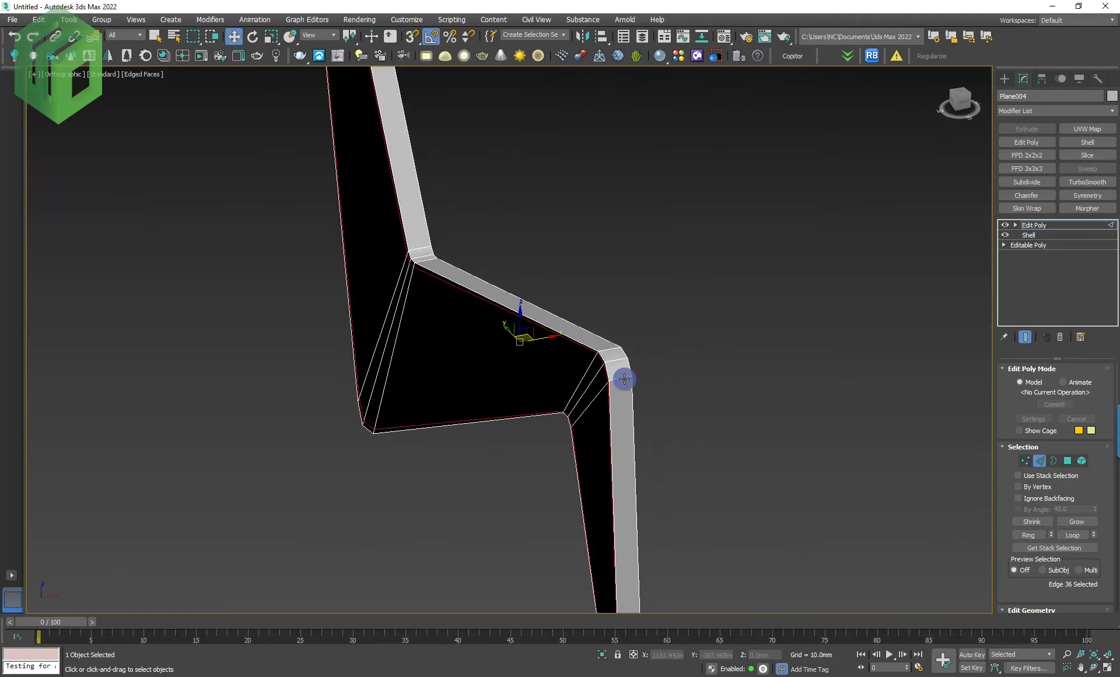
pyautogui.click(625, 379)
pyautogui.click(1026, 536)
pyautogui.rightClick(721, 391)
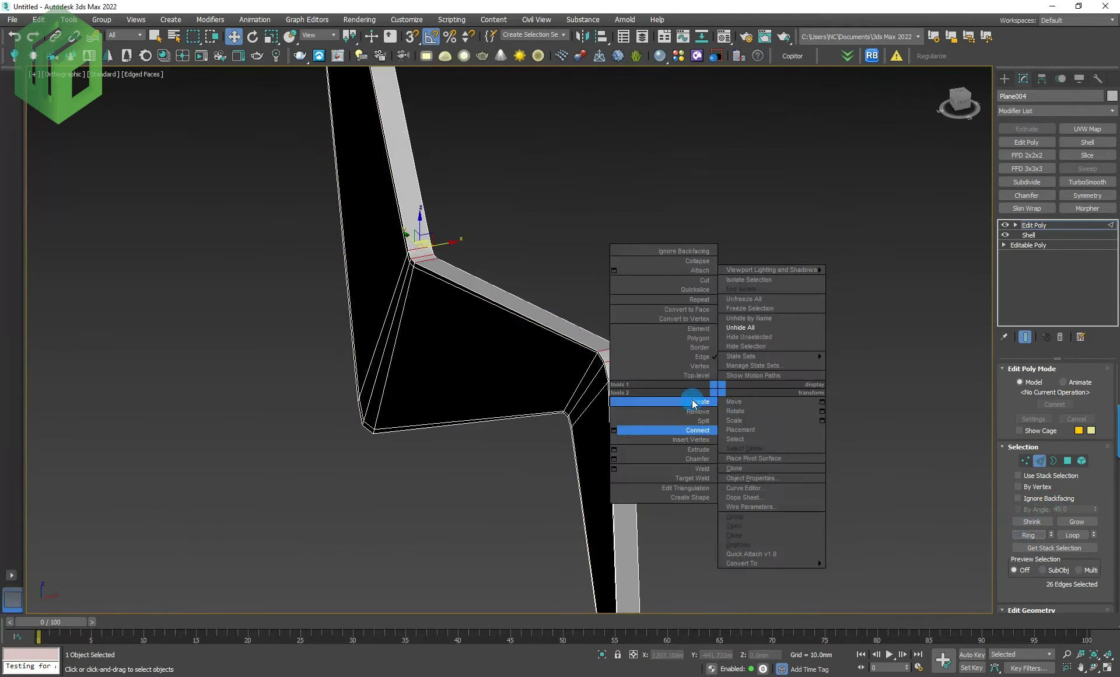
pyautogui.click(615, 431)
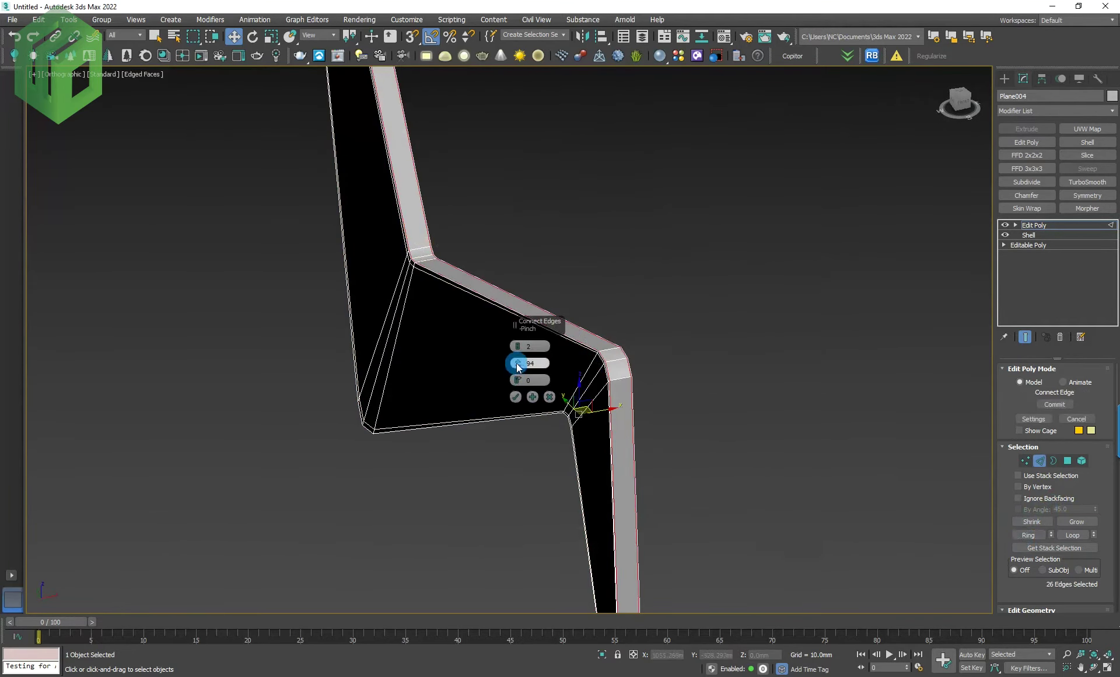
pyautogui.moveTo(519, 373); pyautogui.dragTo(517, 395)
pyautogui.scroll(3, 582, 389)
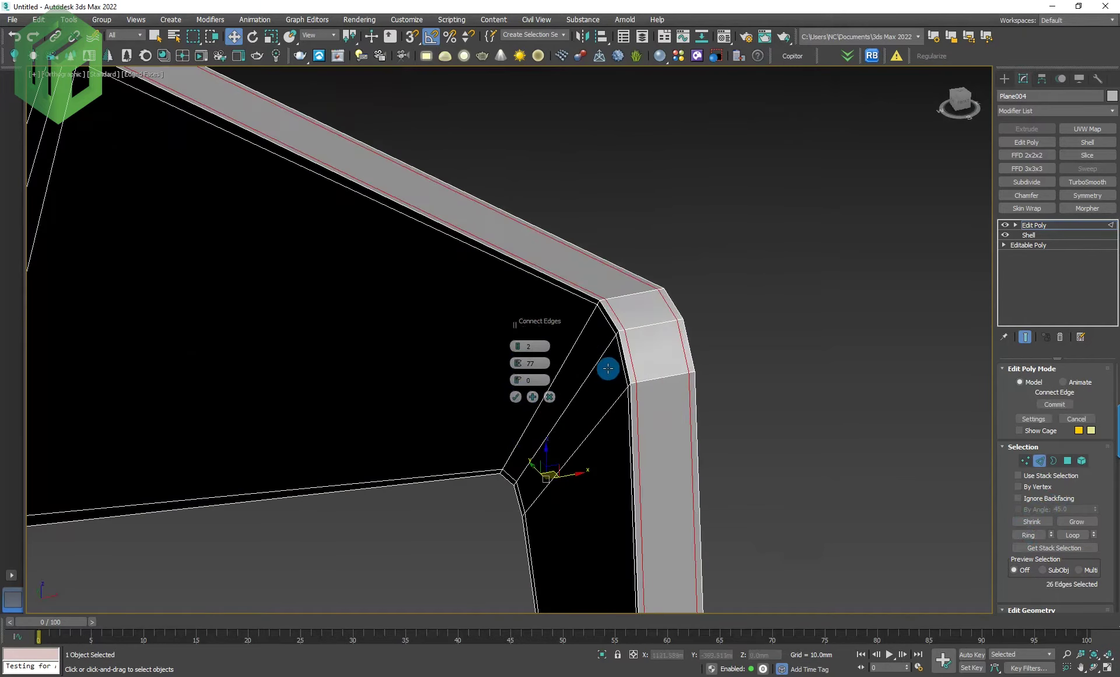
pyautogui.click(515, 396)
pyautogui.scroll(-5, 694, 375)
pyautogui.scroll(-3, 782, 360)
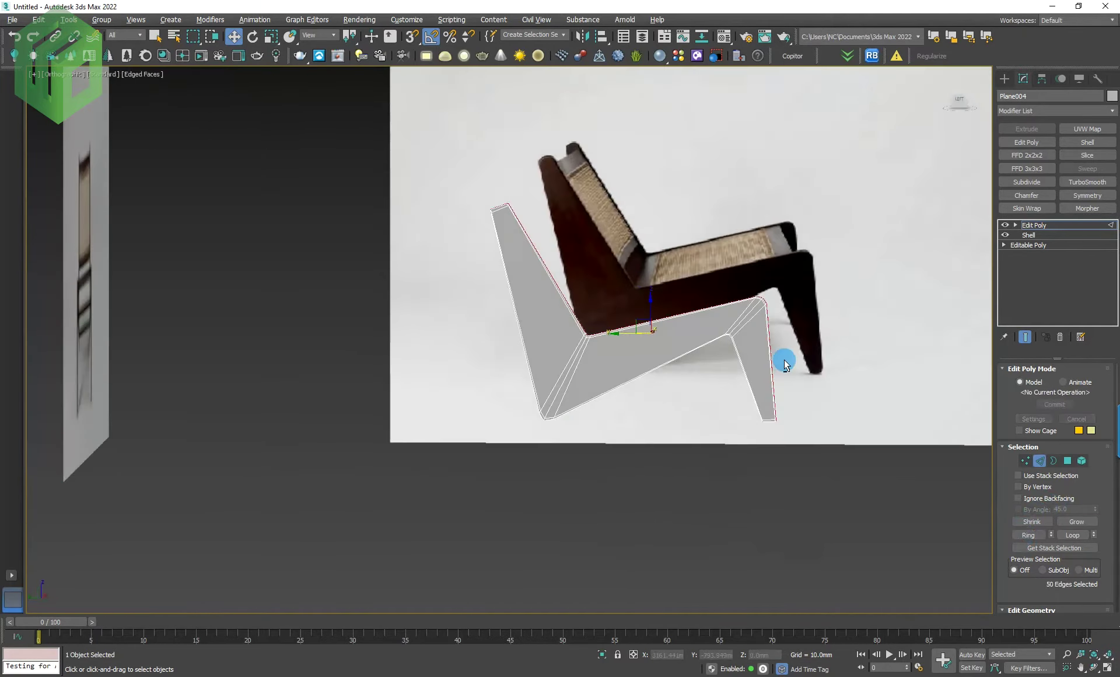
# Step: Ring-select the side panel's top tip edges and connect them with a single centre edge
pyautogui.moveTo(599, 358)
pyautogui.keyDown('alt'); pyautogui.mouseDown(button='middle')
pyautogui.moveTo(798, 380)
pyautogui.moveTo(745, 377)
pyautogui.moveTo(733, 400)
pyautogui.moveTo(743, 408)
pyautogui.moveTo(686, 384)
pyautogui.mouseUp(button='middle'); pyautogui.keyUp('alt')
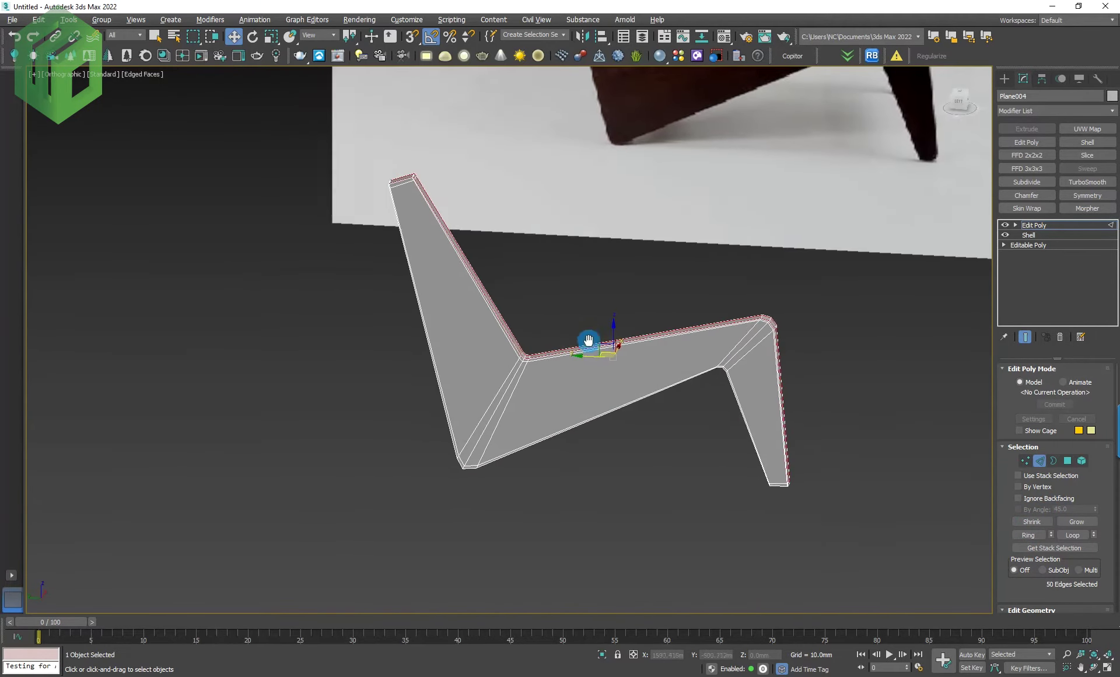
pyautogui.keyDown('alt'); pyautogui.moveTo(584, 335); pyautogui.dragTo(521, 328, button='middle'); pyautogui.keyUp('alt')
pyautogui.scroll(3, 472, 245)
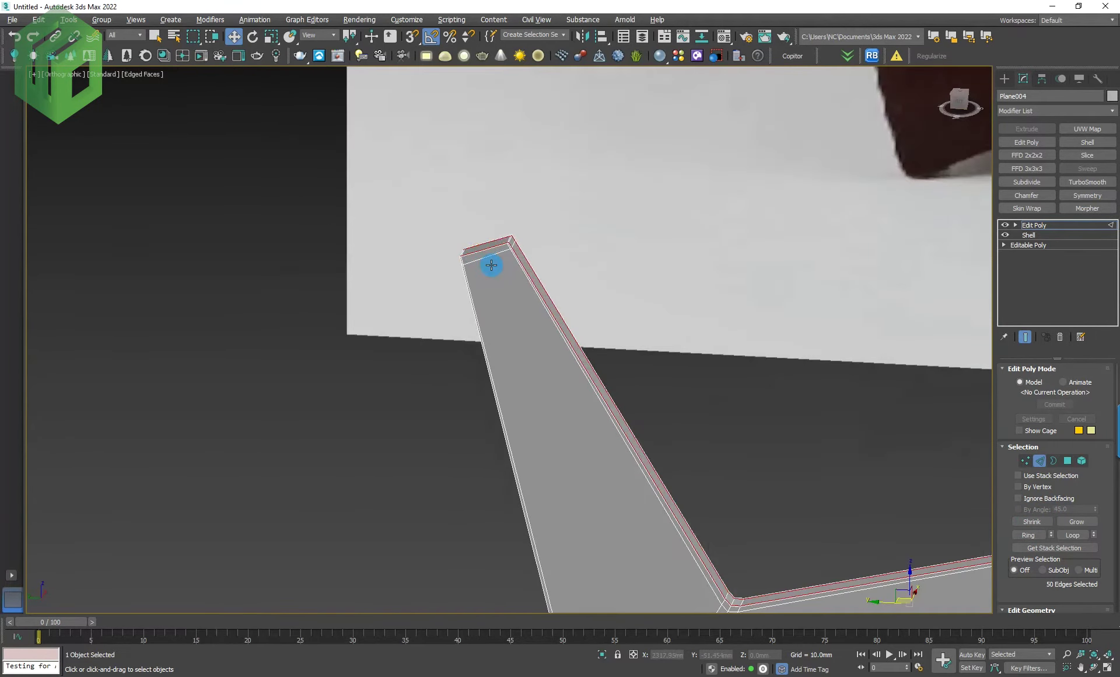
pyautogui.moveTo(756, 412); pyautogui.dragTo(751, 395, button='middle')
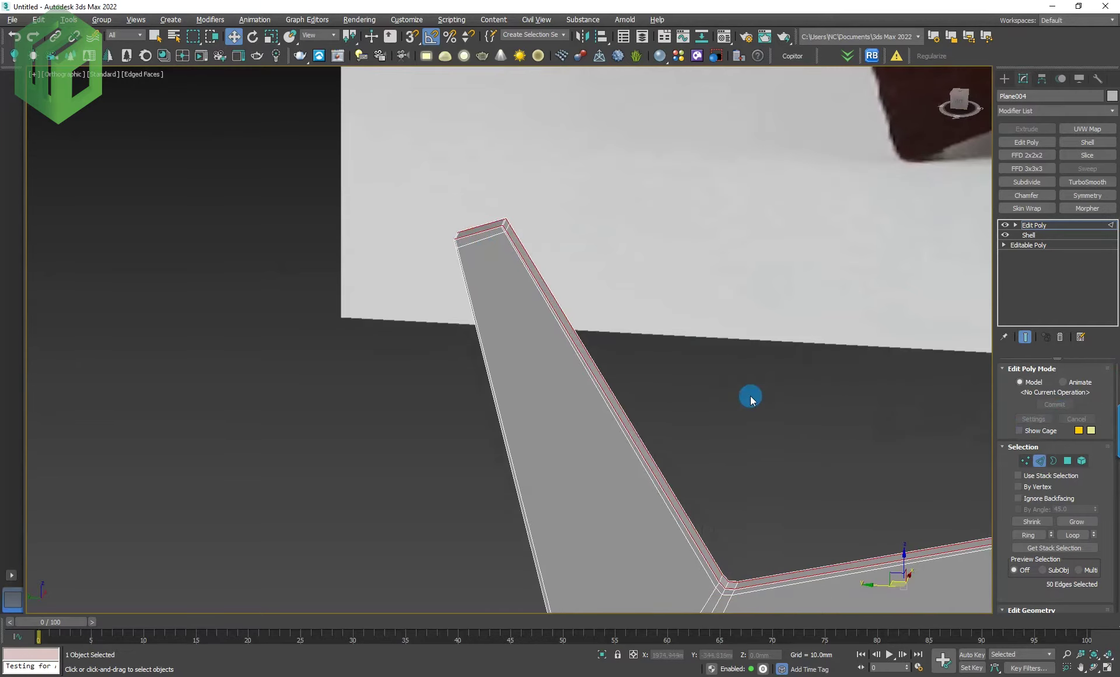
pyautogui.press('l')
pyautogui.scroll(-5, 625, 420)
pyautogui.scroll(3, 621, 329)
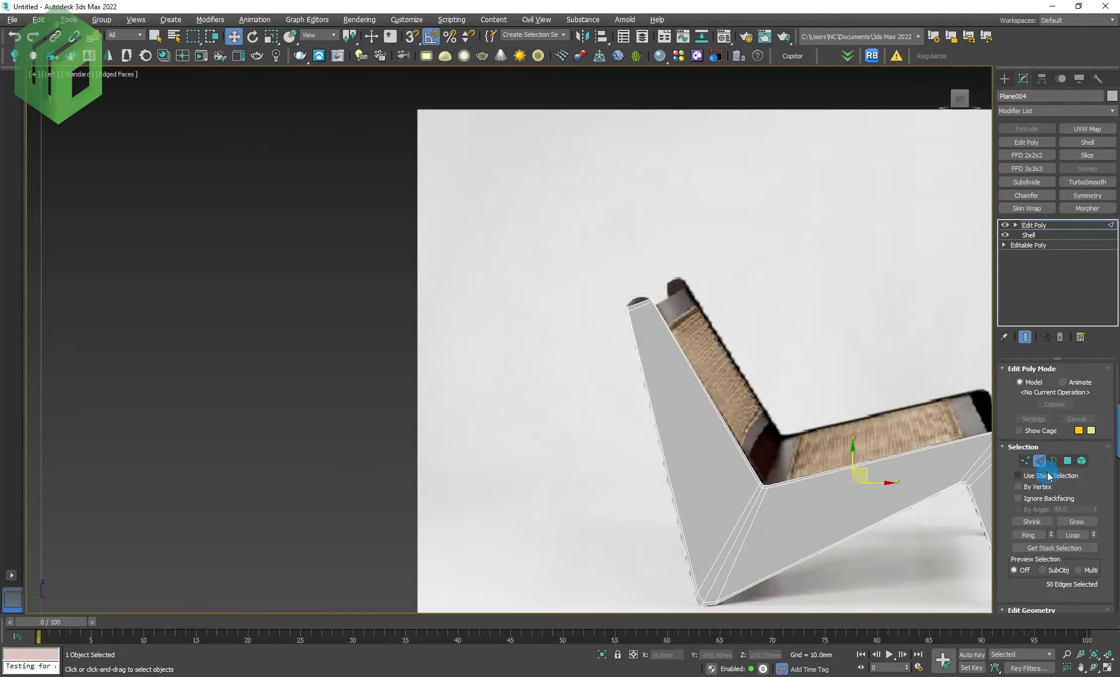
pyautogui.scroll(3, 644, 304)
pyautogui.click(643, 296)
pyautogui.click(1028, 535)
pyautogui.rightClick(772, 354)
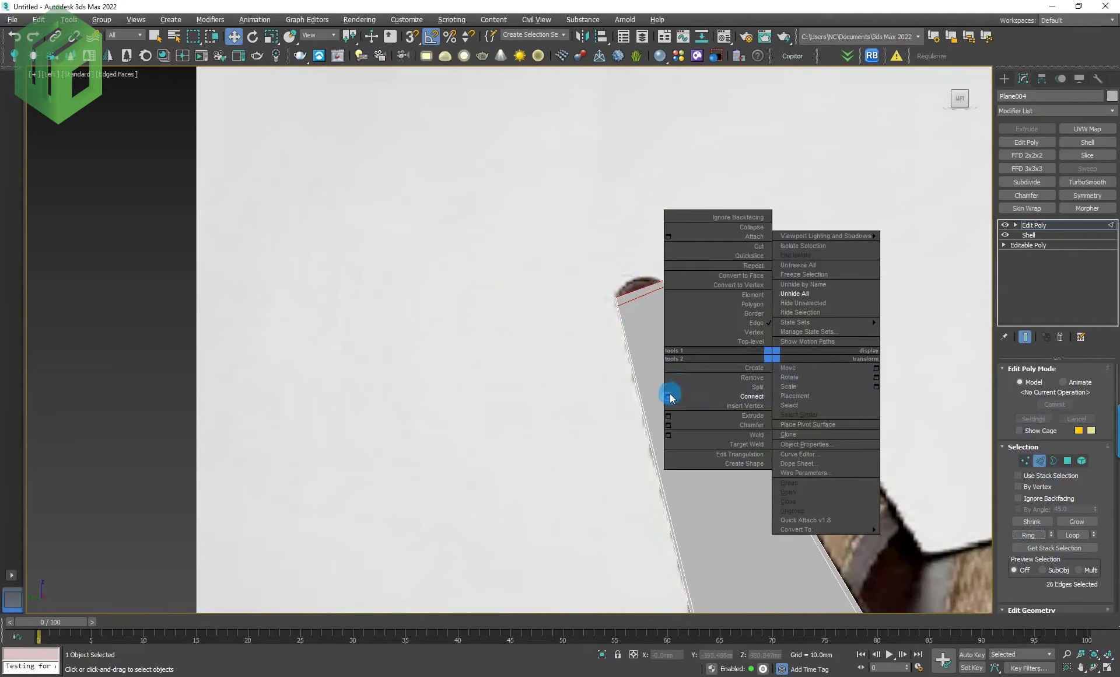
pyautogui.click(669, 396)
pyautogui.click(518, 350)
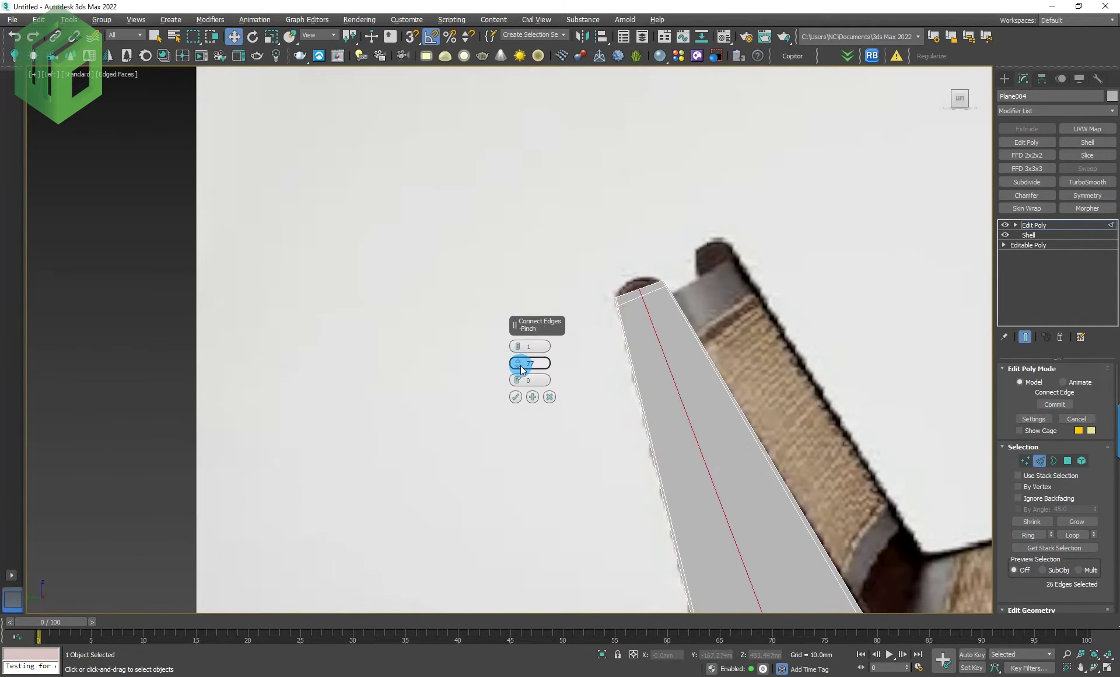
pyautogui.click(515, 397)
pyautogui.scroll(2, 642, 327)
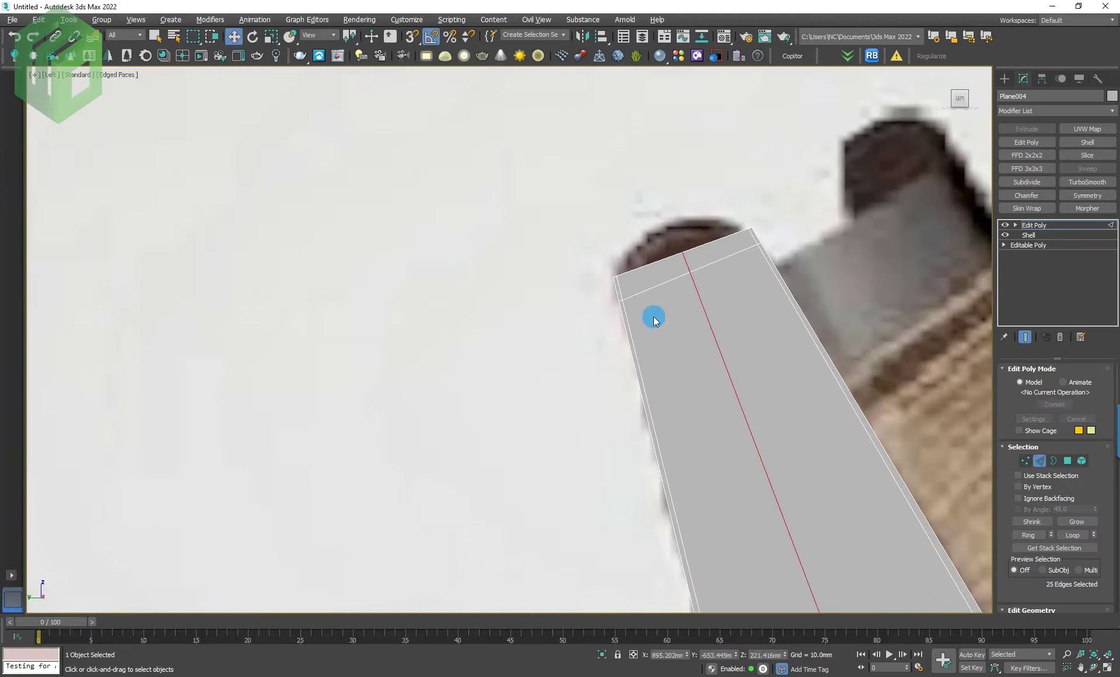
pyautogui.scroll(2, 605, 408)
# Step: Move the tip's corner vertices into place, raising the left-side vertex, then exit Vertex level
pyautogui.press('1')
pyautogui.moveTo(560, 283)
pyautogui.mouseDown()
pyautogui.moveTo(612, 332)
pyautogui.moveTo(597, 270)
pyautogui.mouseUp()
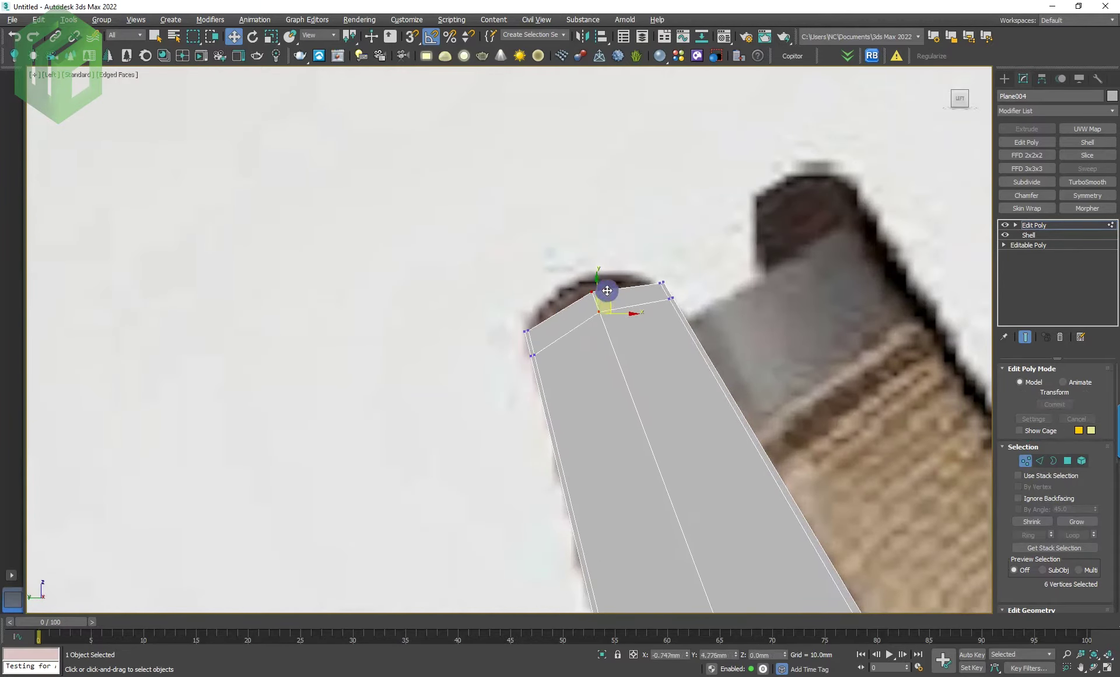
pyautogui.scroll(4, 630, 283)
pyautogui.moveTo(666, 260); pyautogui.dragTo(682, 287)
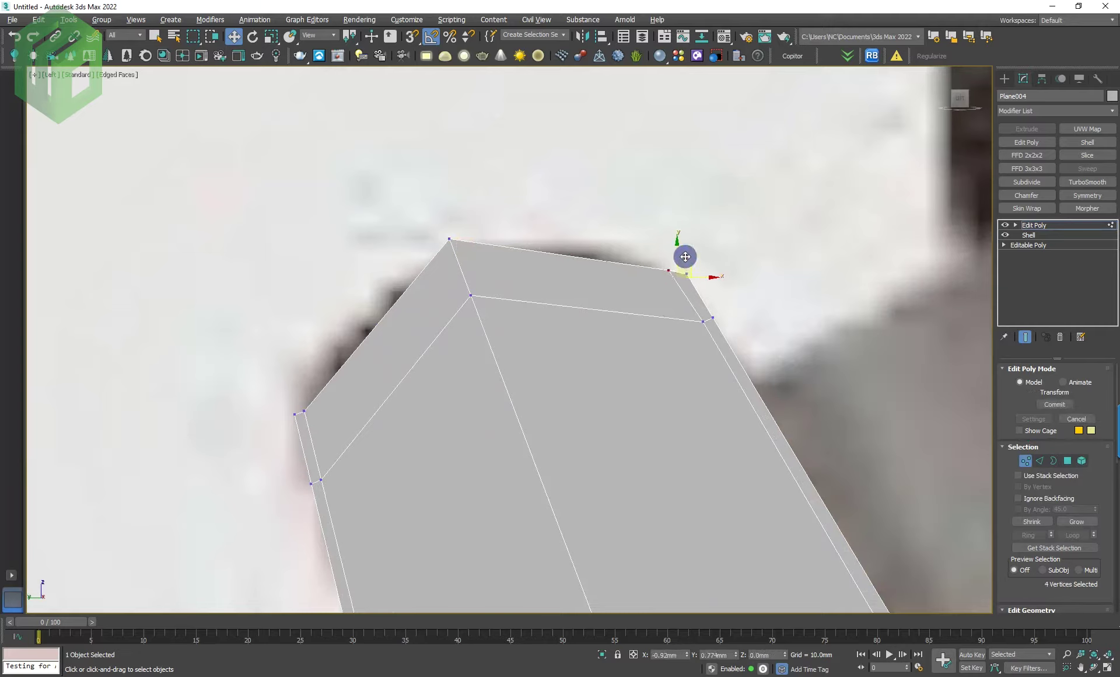
pyautogui.click(304, 411)
pyautogui.moveTo(315, 401); pyautogui.dragTo(317, 387)
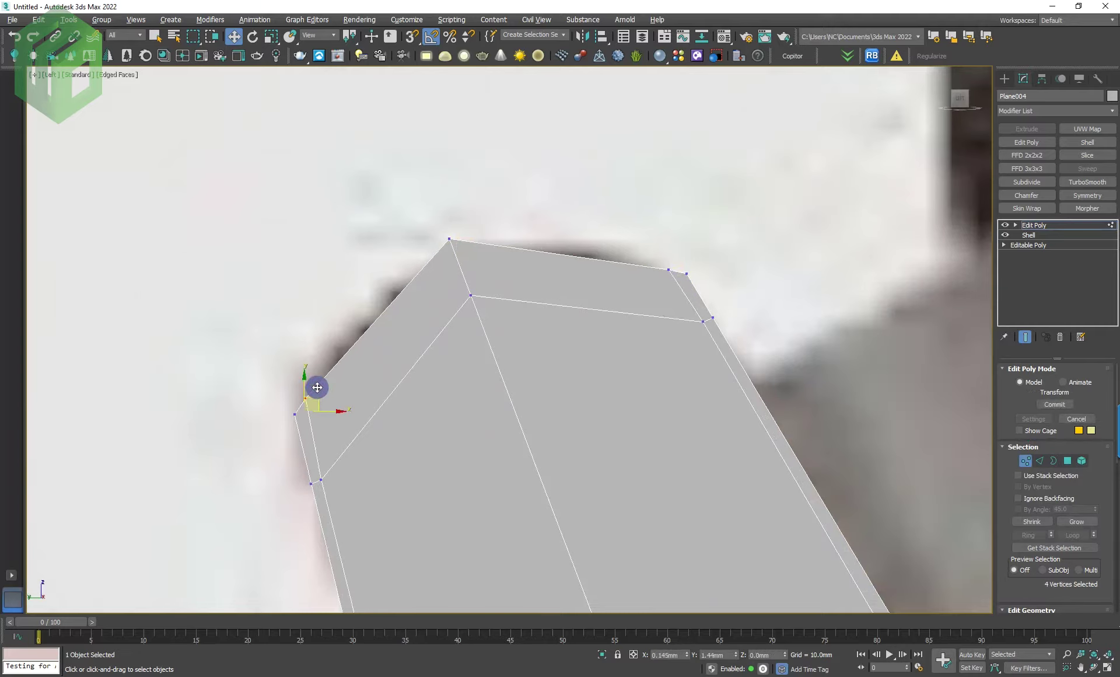
pyautogui.scroll(-5, 597, 320)
pyautogui.click(1022, 461)
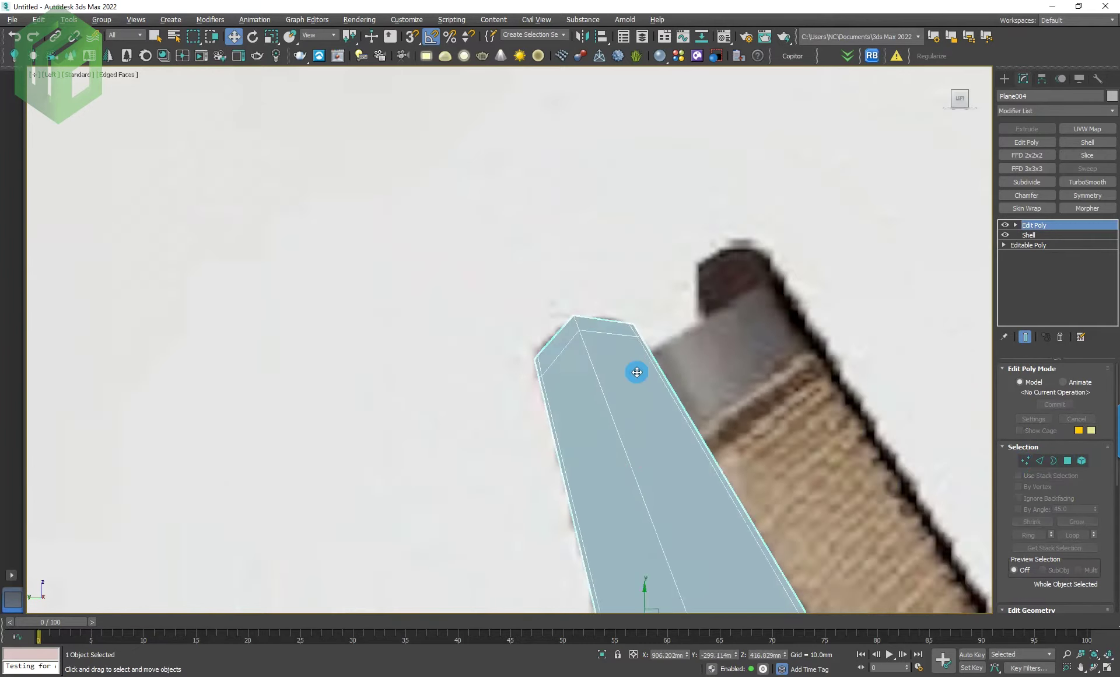
pyautogui.scroll(-5, 636, 370)
pyautogui.scroll(-5, 628, 345)
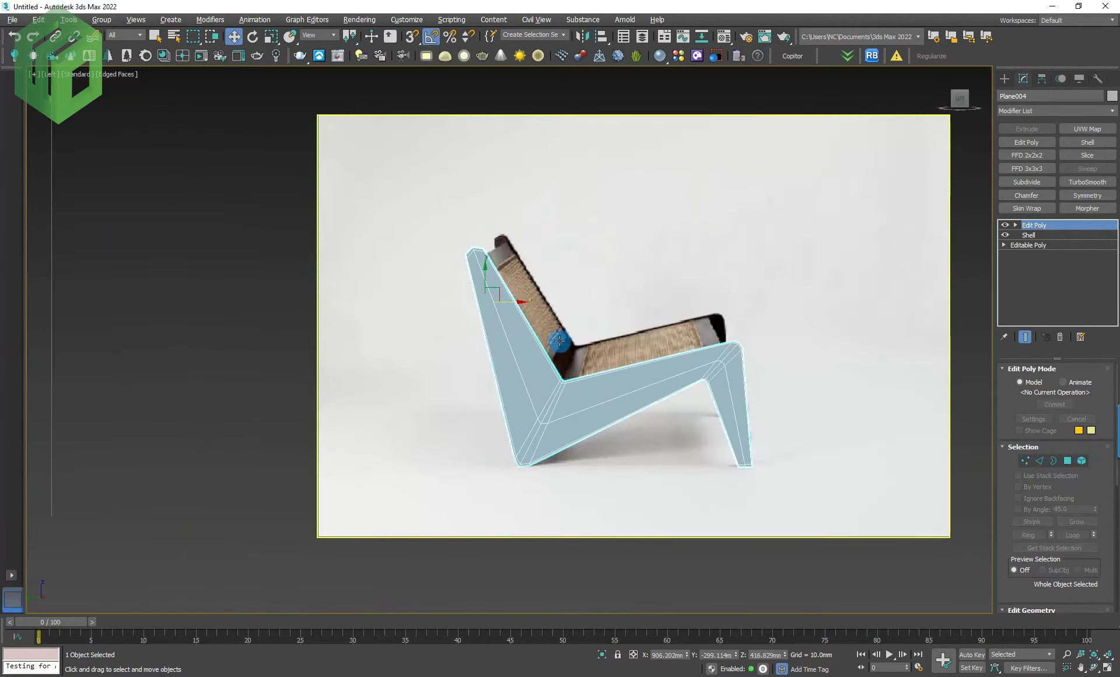
# Step: Add TurboSmooth to Plane004 with Iterations 2, then switch it off in the stack
pyautogui.click(1088, 181)
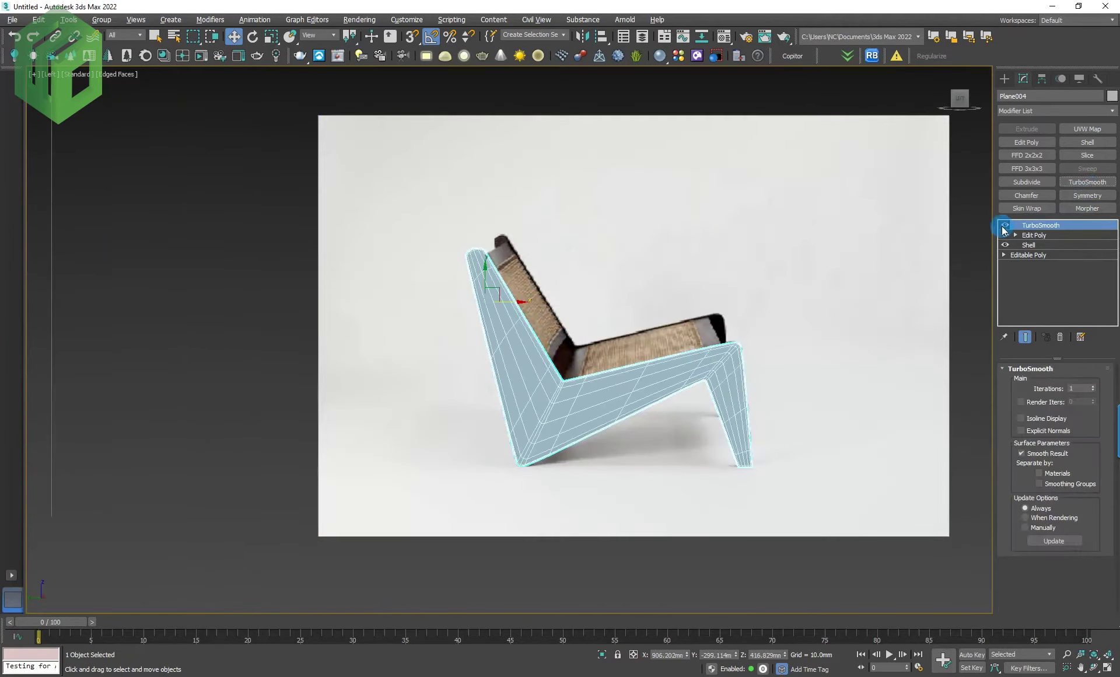
pyautogui.click(1093, 387)
pyautogui.scroll(1, 790, 400)
pyautogui.scroll(4, 711, 365)
pyautogui.scroll(2, 752, 335)
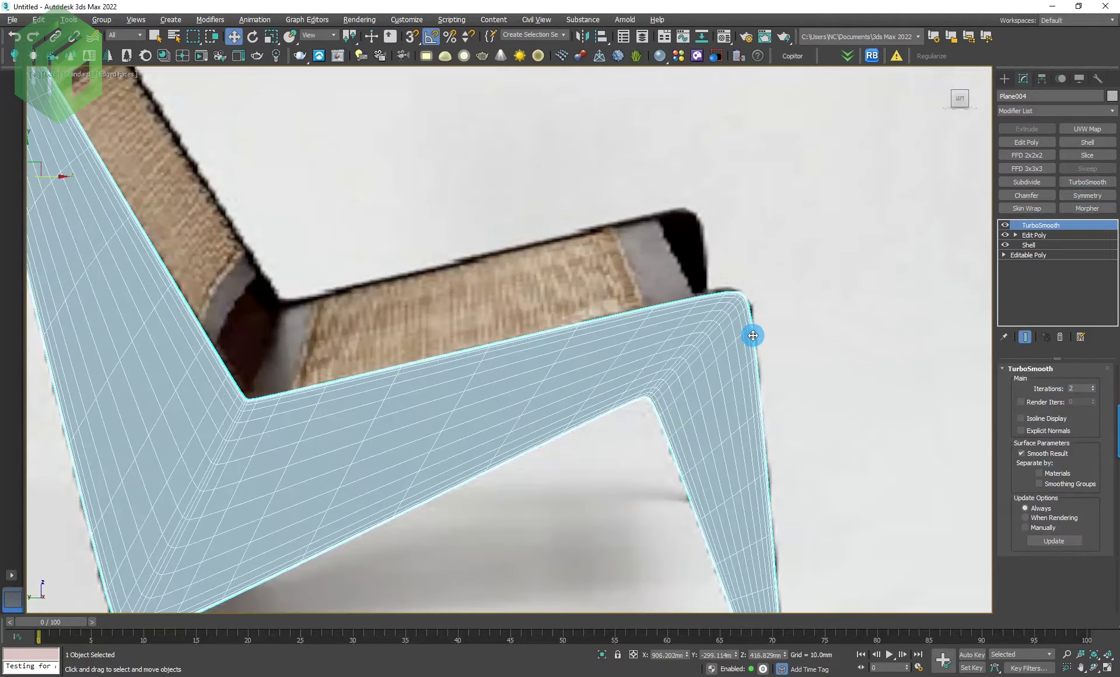
pyautogui.click(1005, 224)
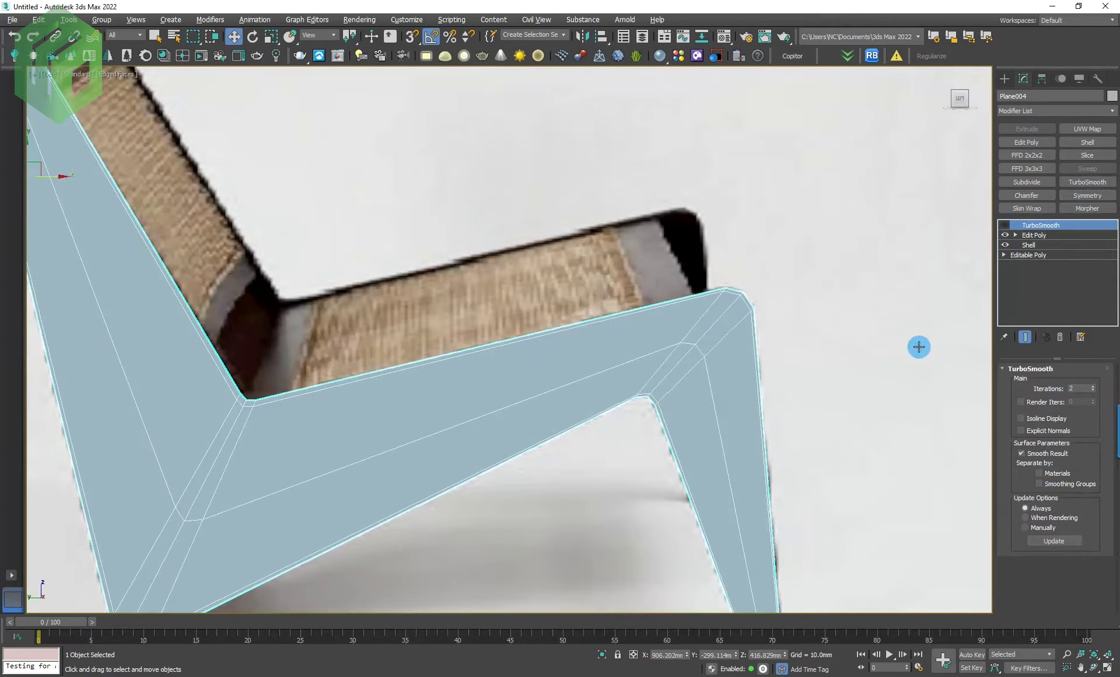
# Step: Nudge the seat-leg corner vertices upward and switch TurboSmooth back on to check
pyautogui.click(1015, 234)
pyautogui.scroll(3, 786, 313)
pyautogui.moveTo(726, 261)
pyautogui.mouseDown()
pyautogui.moveTo(689, 287)
pyautogui.moveTo(706, 268)
pyautogui.moveTo(727, 316)
pyautogui.mouseUp()
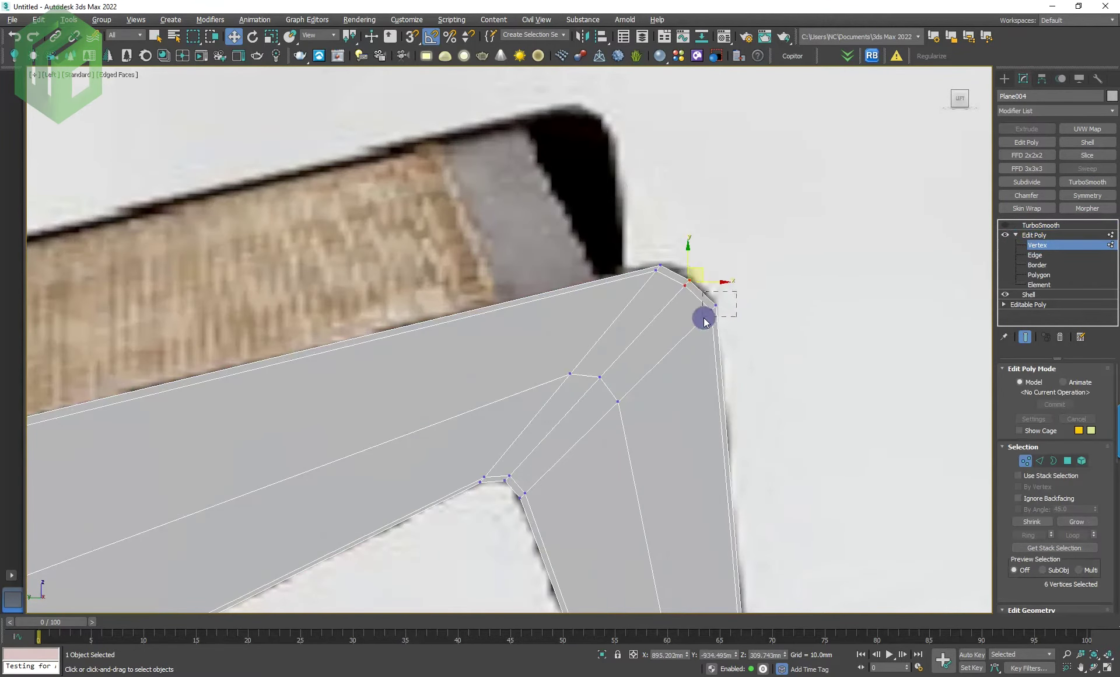
pyautogui.moveTo(727, 313); pyautogui.dragTo(654, 260)
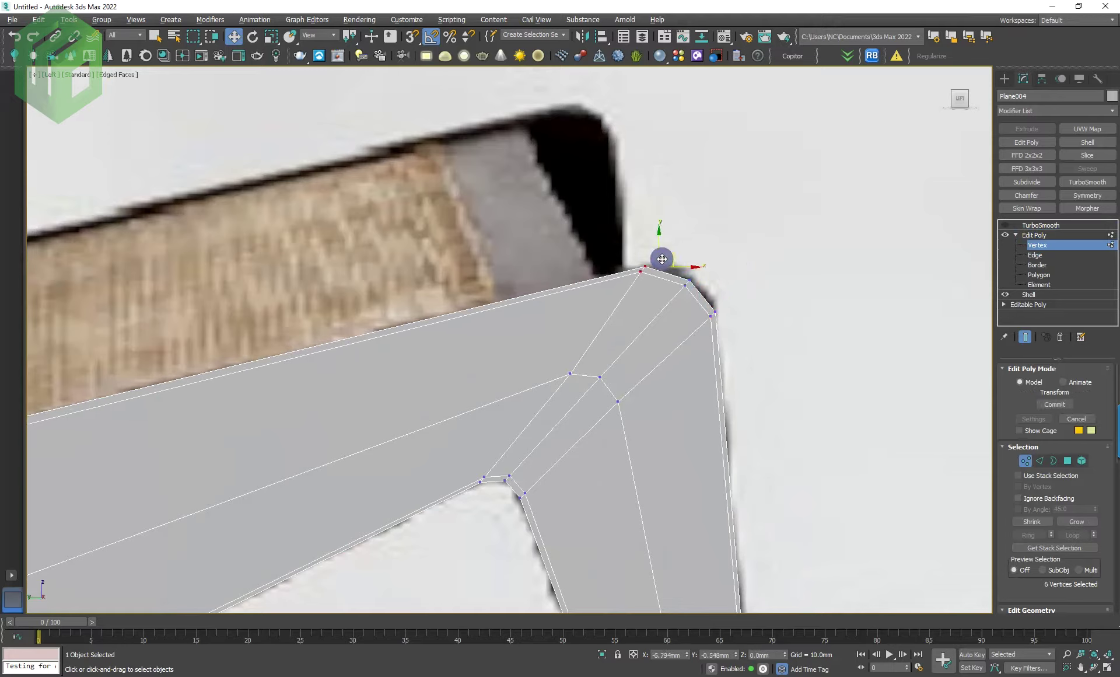
pyautogui.click(1005, 225)
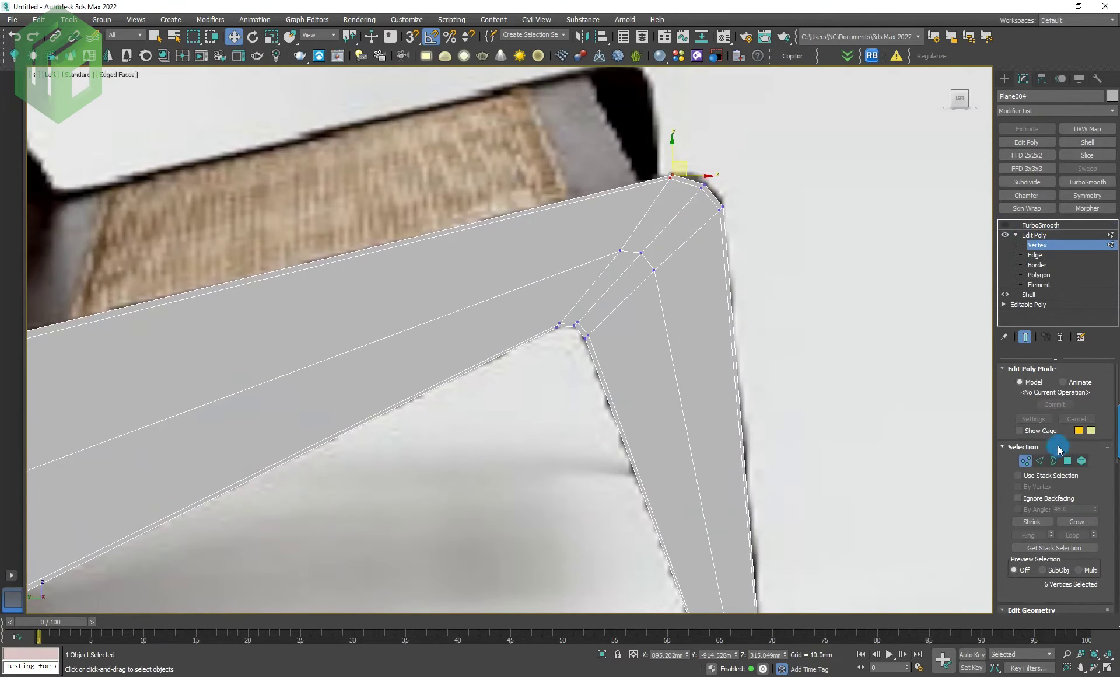
# Step: Connect the leg's edge ring with one new edge slid up the leg (slide -87)
pyautogui.click(1040, 460)
pyautogui.doubleClick(654, 497)
pyautogui.rightClick(824, 388)
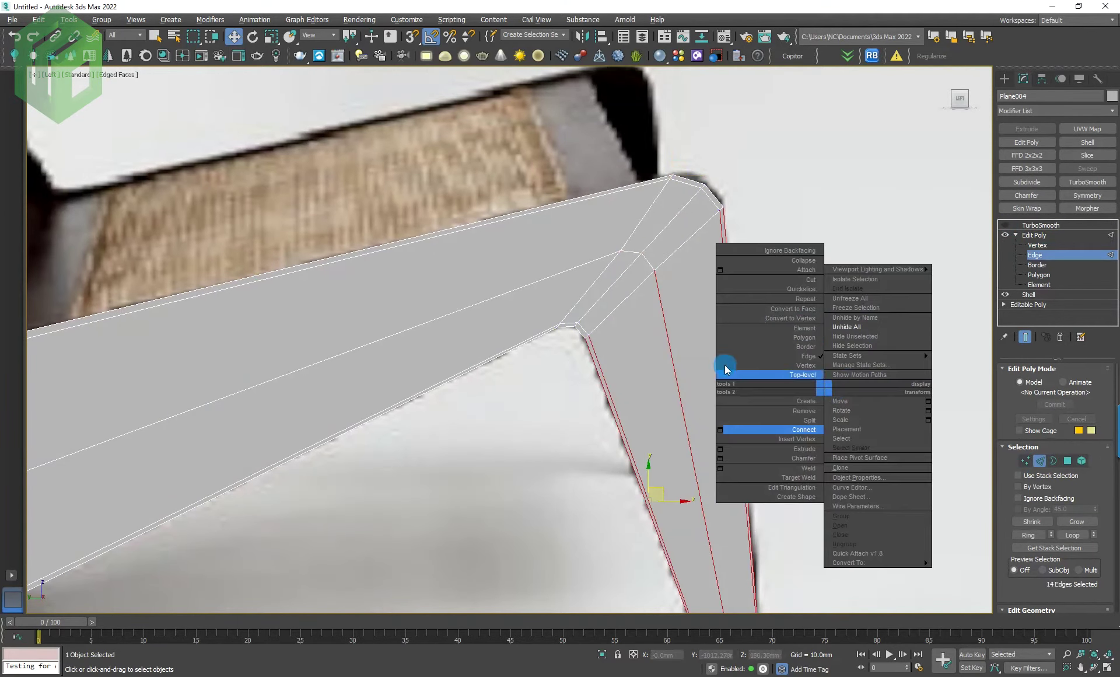
pyautogui.click(729, 431)
pyautogui.moveTo(518, 379)
pyautogui.mouseDown()
pyautogui.moveTo(550, 580)
pyautogui.moveTo(526, 511)
pyautogui.mouseUp()
# Step: Add a connecting edge along the seat beam's edge ring
pyautogui.click(516, 403)
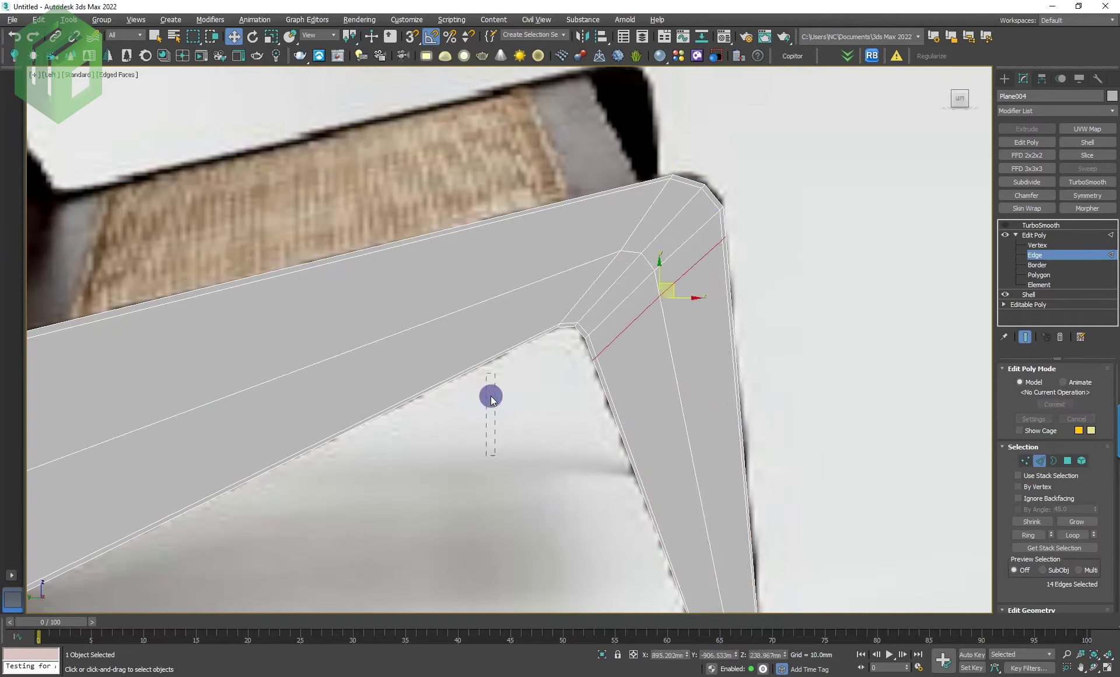
pyautogui.rightClick(468, 190)
pyautogui.click(363, 232)
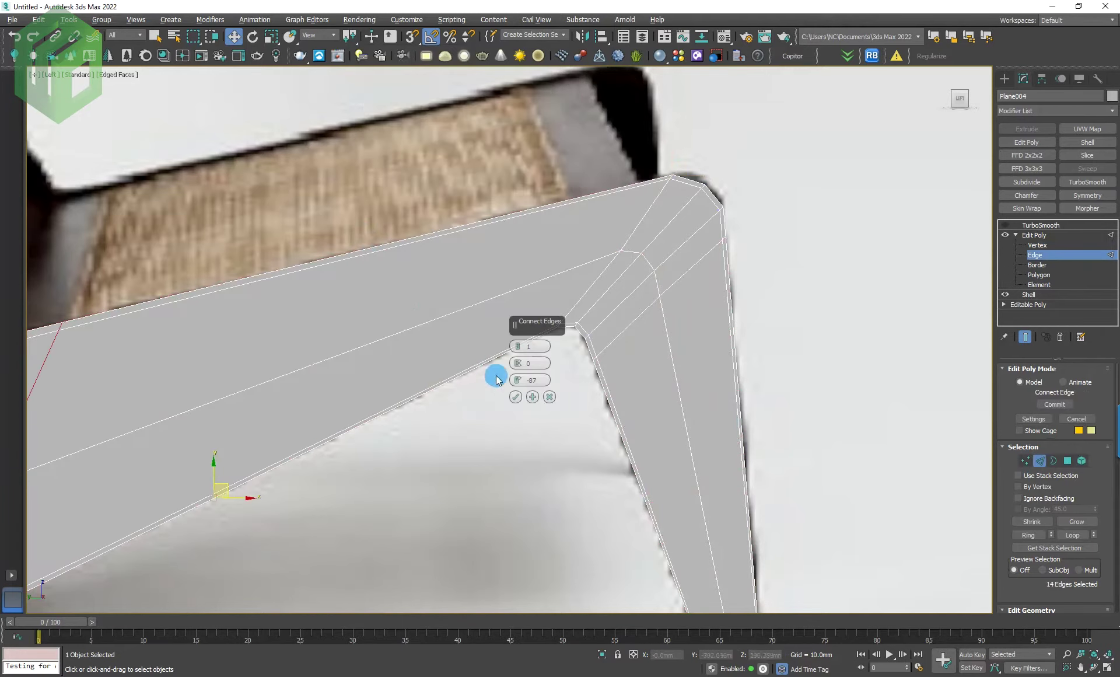
pyautogui.scroll(-5, 376, 396)
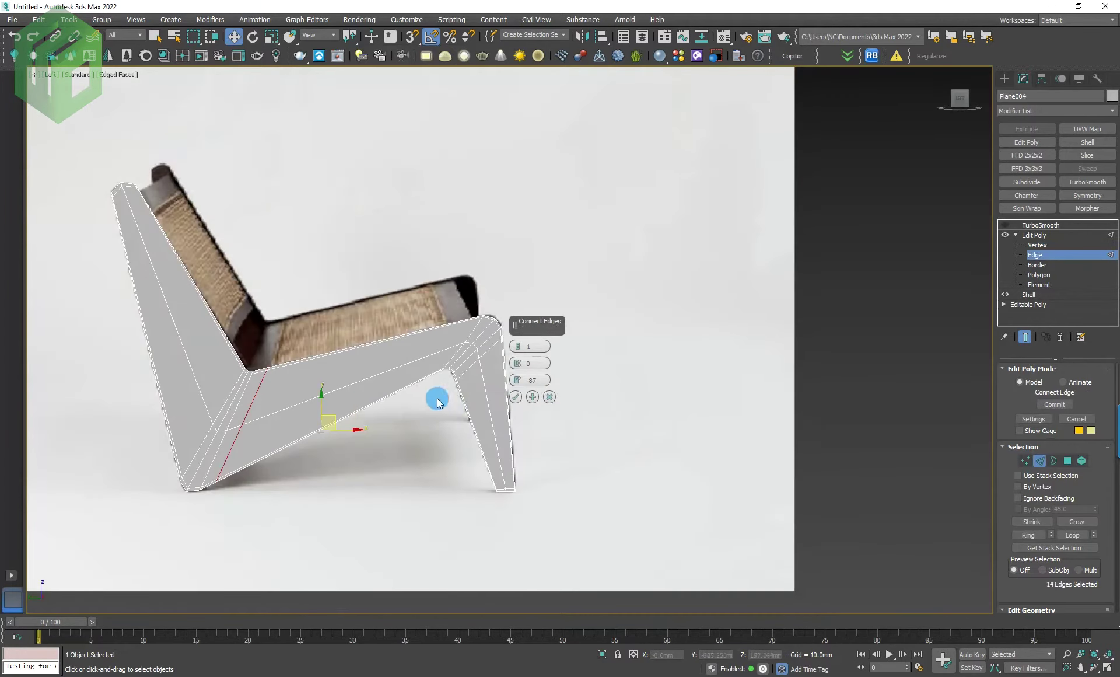
pyautogui.scroll(1, 438, 402)
pyautogui.scroll(2, 442, 388)
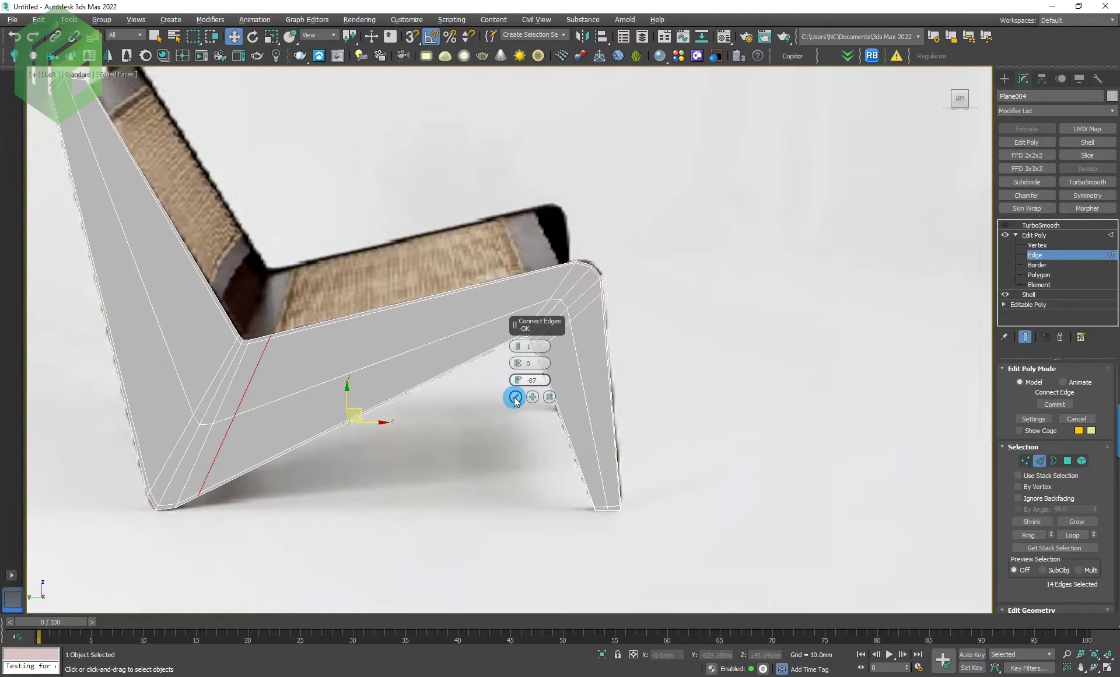
pyautogui.click(515, 397)
# Step: Add two more connecting edges on the selected rings and leave Edge mode
pyautogui.rightClick(464, 419)
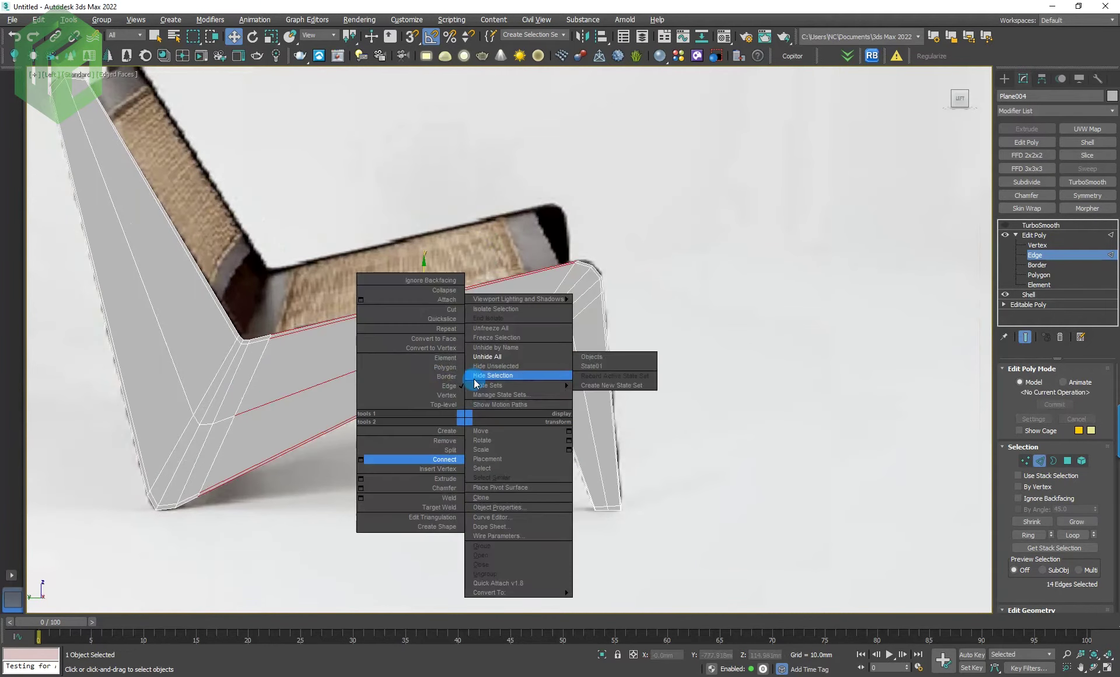
pyautogui.click(361, 459)
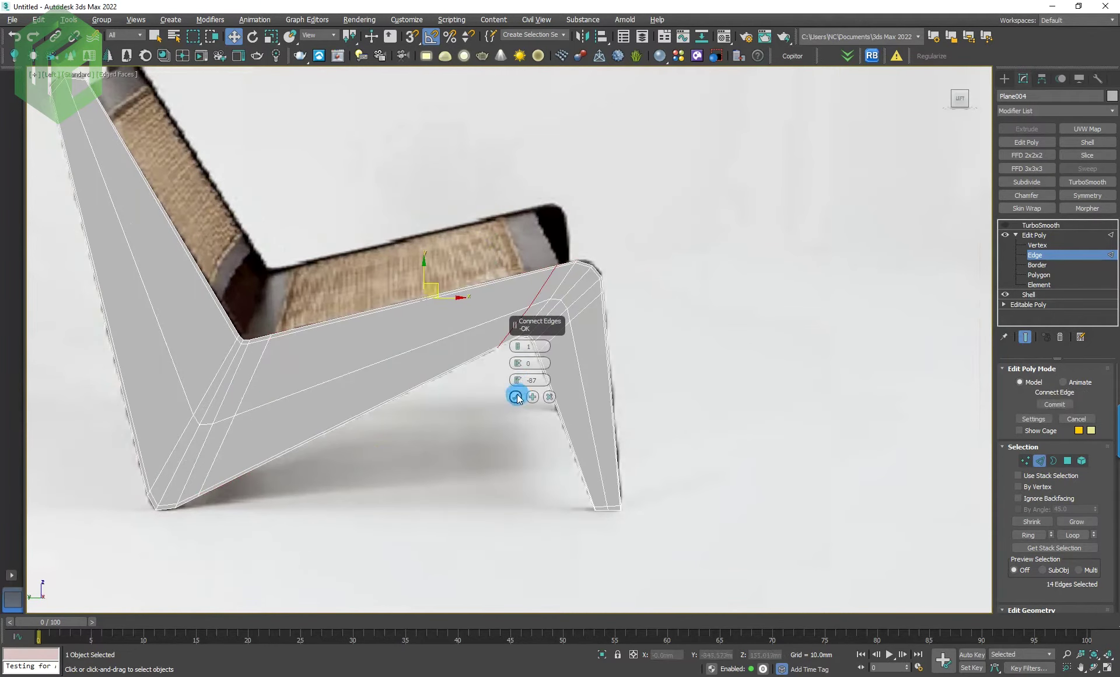
pyautogui.click(516, 397)
pyautogui.moveTo(426, 444); pyautogui.dragTo(487, 433, button='middle')
pyautogui.moveTo(331, 260)
pyautogui.keyDown('alt'); pyautogui.mouseDown(button='middle')
pyautogui.moveTo(87, 313)
pyautogui.moveTo(460, 324)
pyautogui.mouseUp(button='middle'); pyautogui.keyUp('alt')
pyautogui.rightClick(469, 284)
pyautogui.click(366, 325)
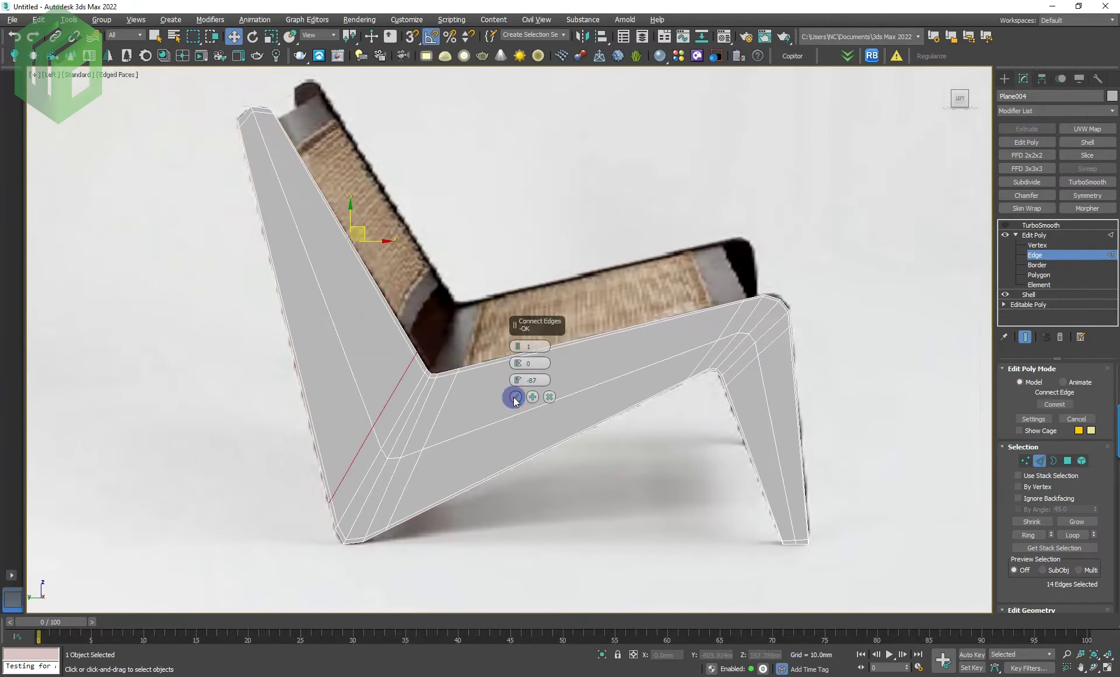
pyautogui.click(515, 397)
pyautogui.click(1040, 460)
# Step: Turn TurboSmooth back on, return to the stack top and deselect the panel
pyautogui.click(1004, 227)
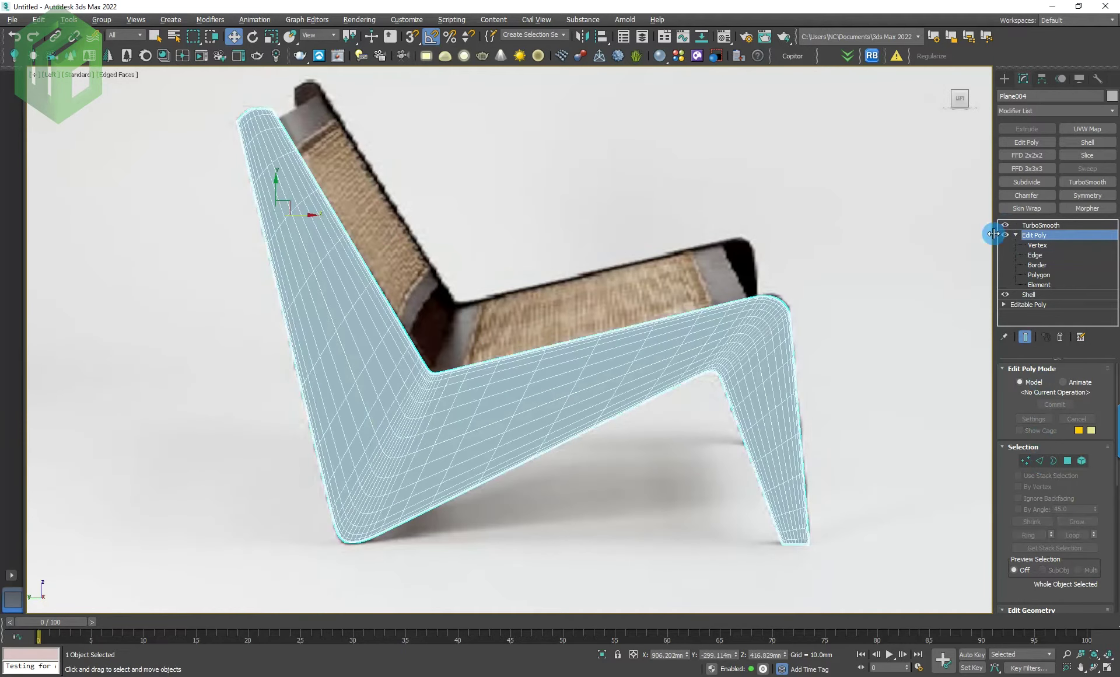
pyautogui.moveTo(855, 334); pyautogui.dragTo(820, 267, button='middle')
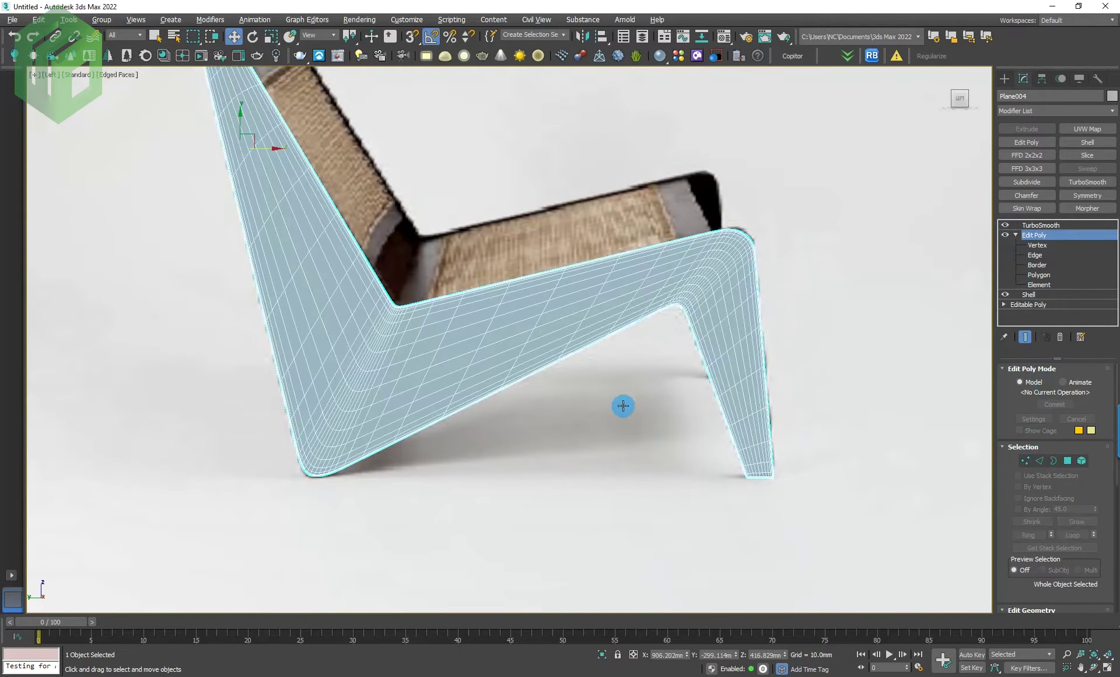
pyautogui.scroll(-3, 623, 405)
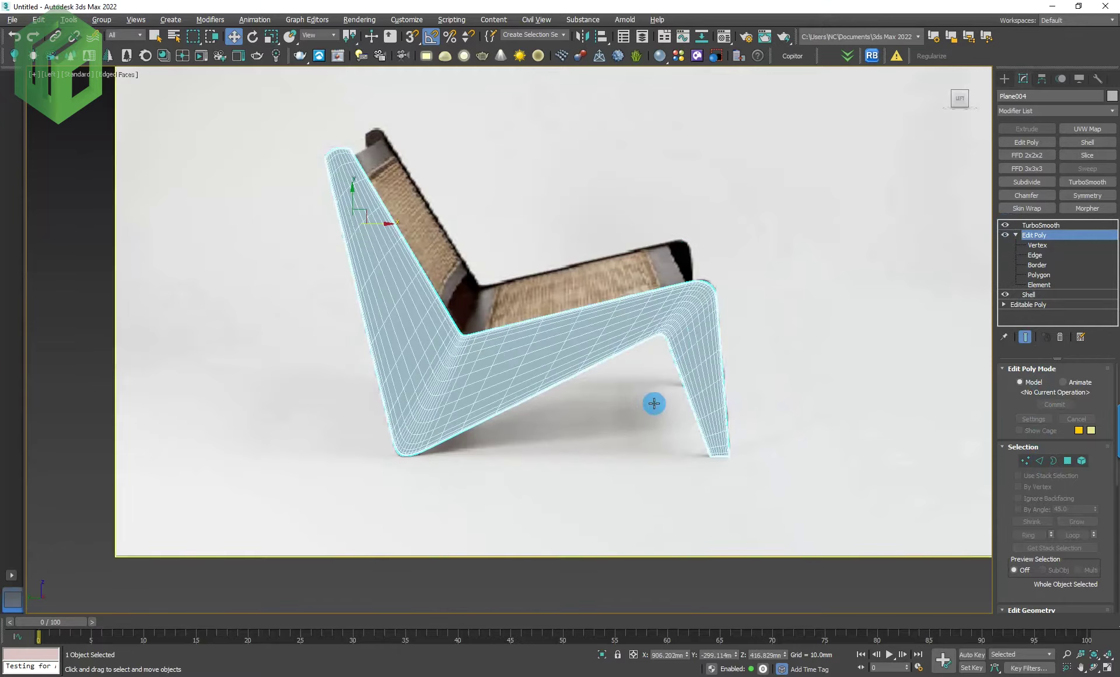
pyautogui.click(1040, 225)
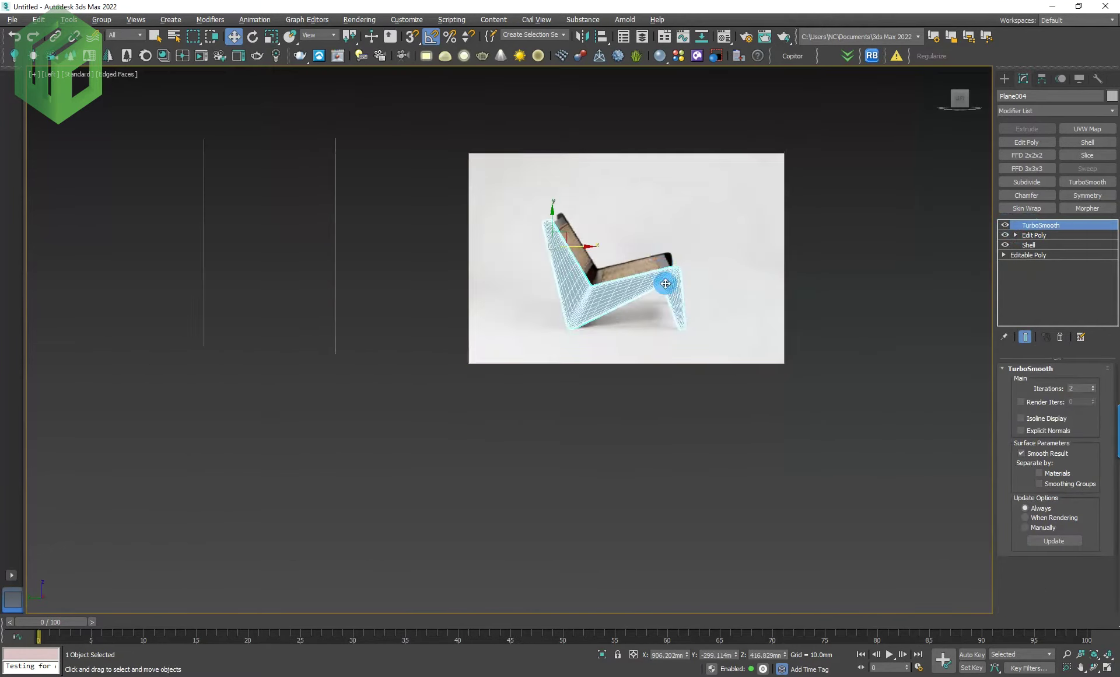
pyautogui.scroll(-5, 758, 385)
pyautogui.keyDown('alt'); pyautogui.moveTo(759, 385); pyautogui.dragTo(709, 381, button='middle'); pyautogui.keyUp('alt')
pyautogui.click(709, 382)
# Step: Show the panel in the wireframe Front view beside the chair's front reference image
pyautogui.press('p')
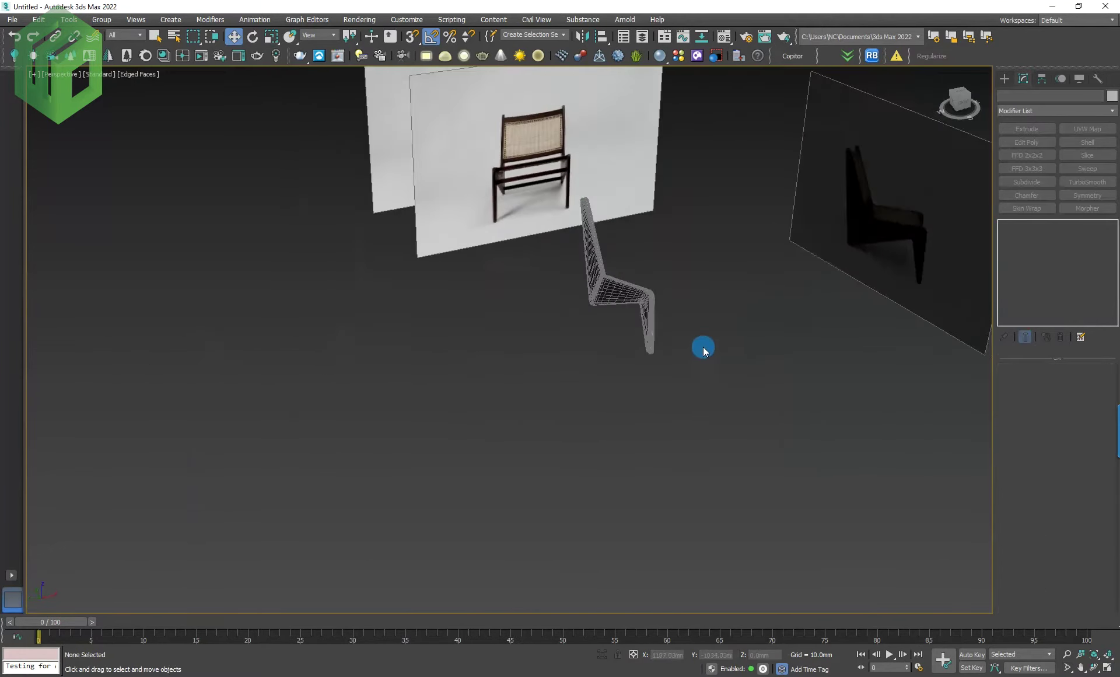
pyautogui.press('F3')
pyautogui.press('F3')
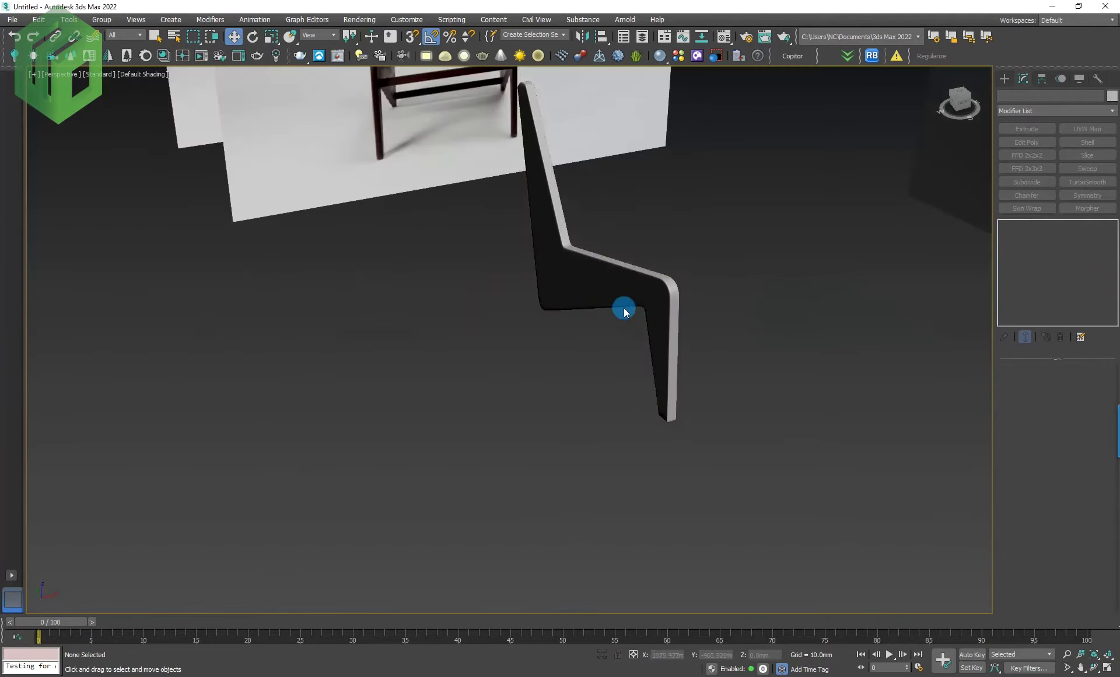
pyautogui.click(604, 296)
pyautogui.scroll(3, 728, 304)
pyautogui.keyDown('alt'); pyautogui.moveTo(728, 304); pyautogui.dragTo(630, 327, button='middle'); pyautogui.keyUp('alt')
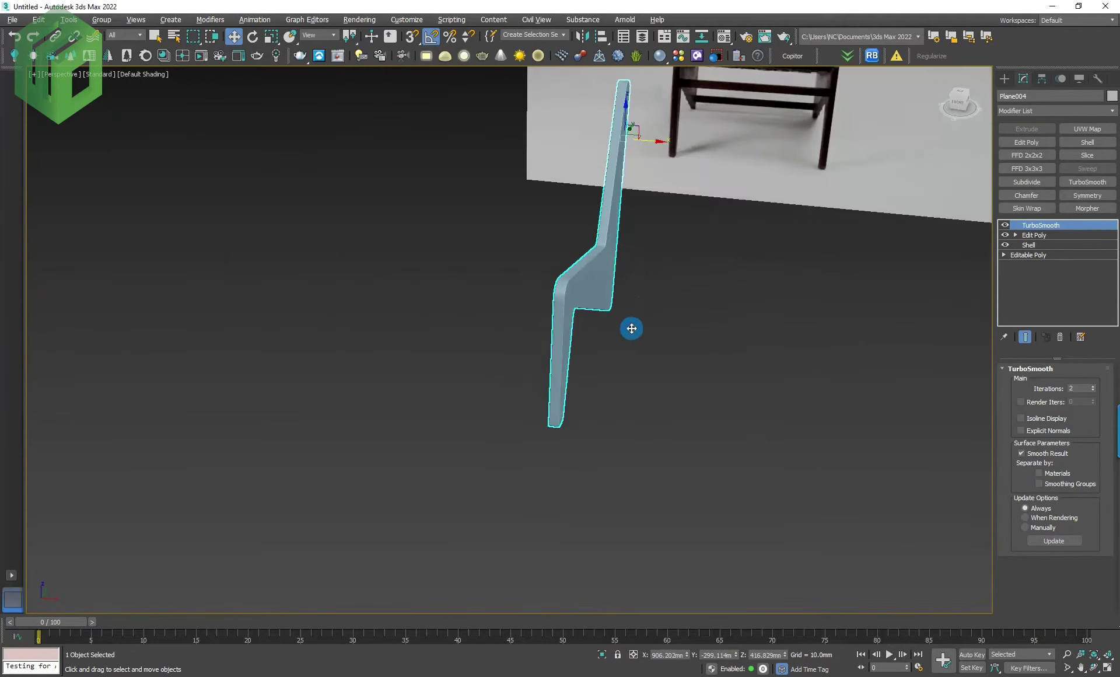
pyautogui.press('f')
pyautogui.scroll(-5, 686, 353)
pyautogui.scroll(2, 418, 310)
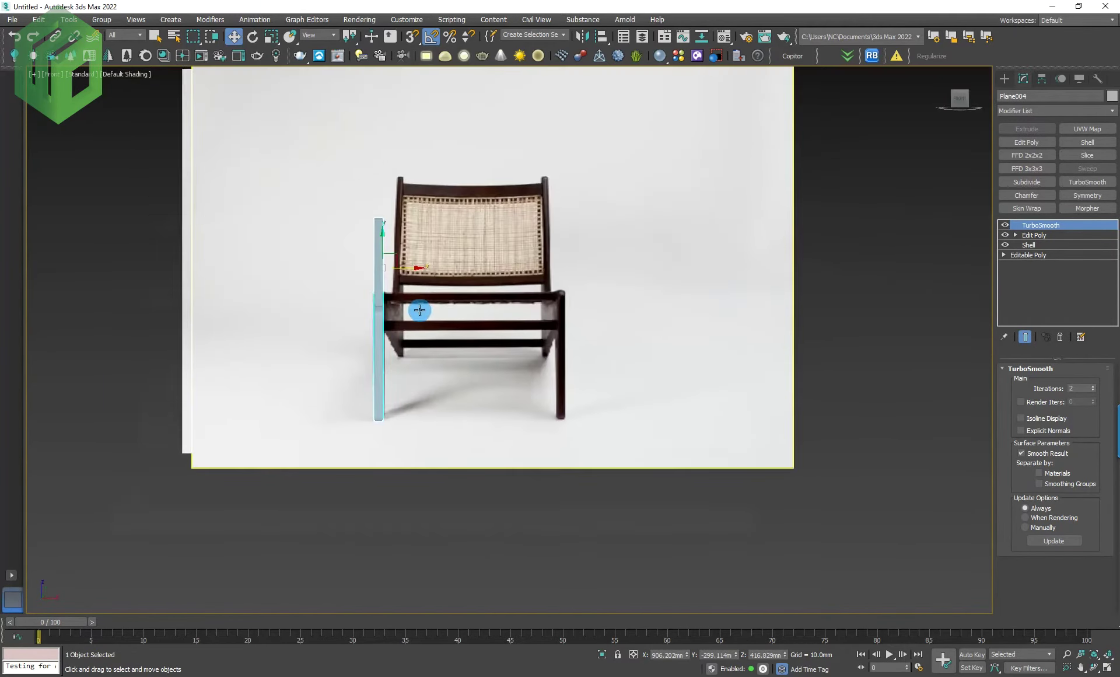
pyautogui.scroll(2, 429, 315)
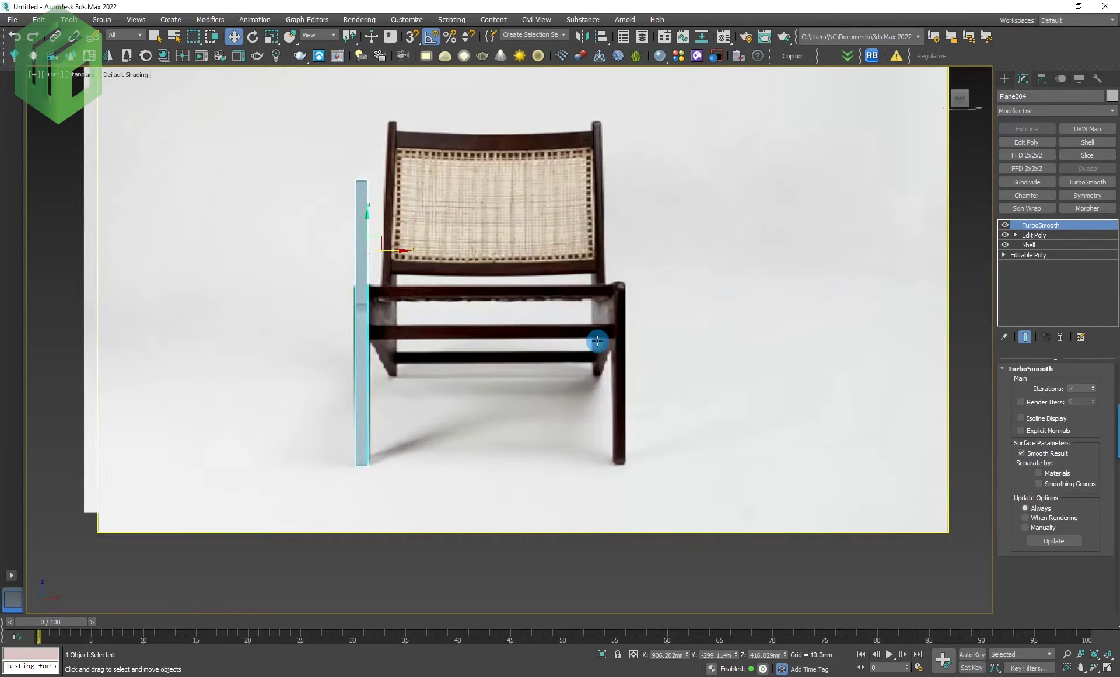
pyautogui.moveTo(508, 299); pyautogui.dragTo(466, 298, button='middle')
# Step: Shift-drag a Copy of the side panel to the chair's right side, creating Plane005
pyautogui.keyDown('shift'); pyautogui.moveTo(352, 245); pyautogui.dragTo(608, 285); pyautogui.keyUp('shift')
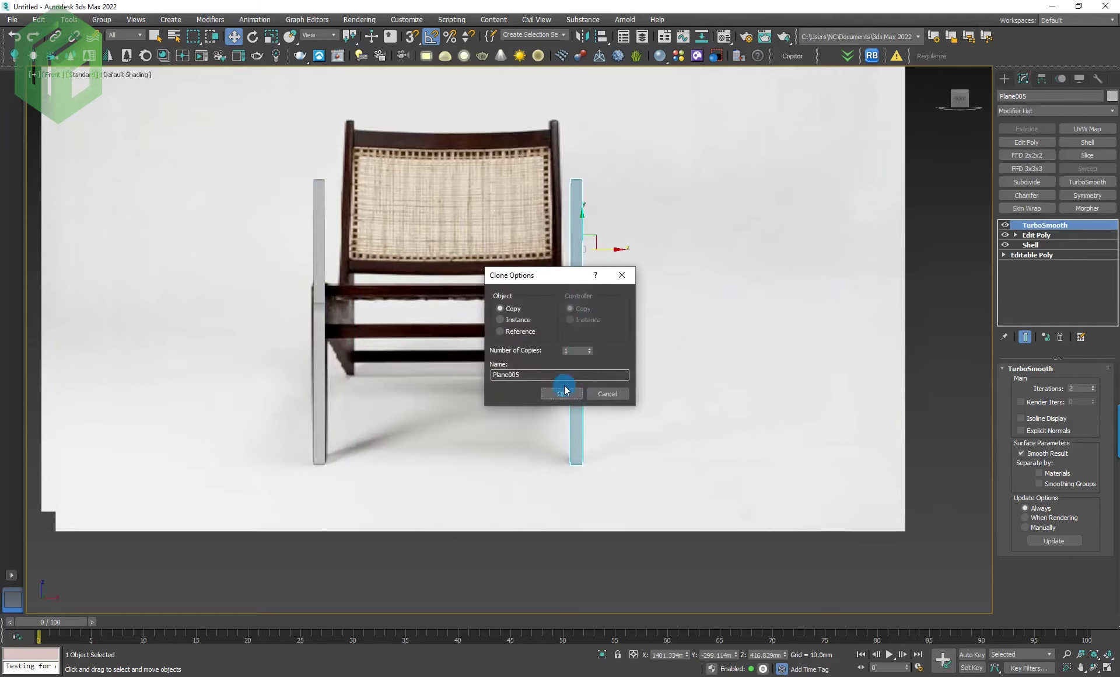
pyautogui.click(557, 394)
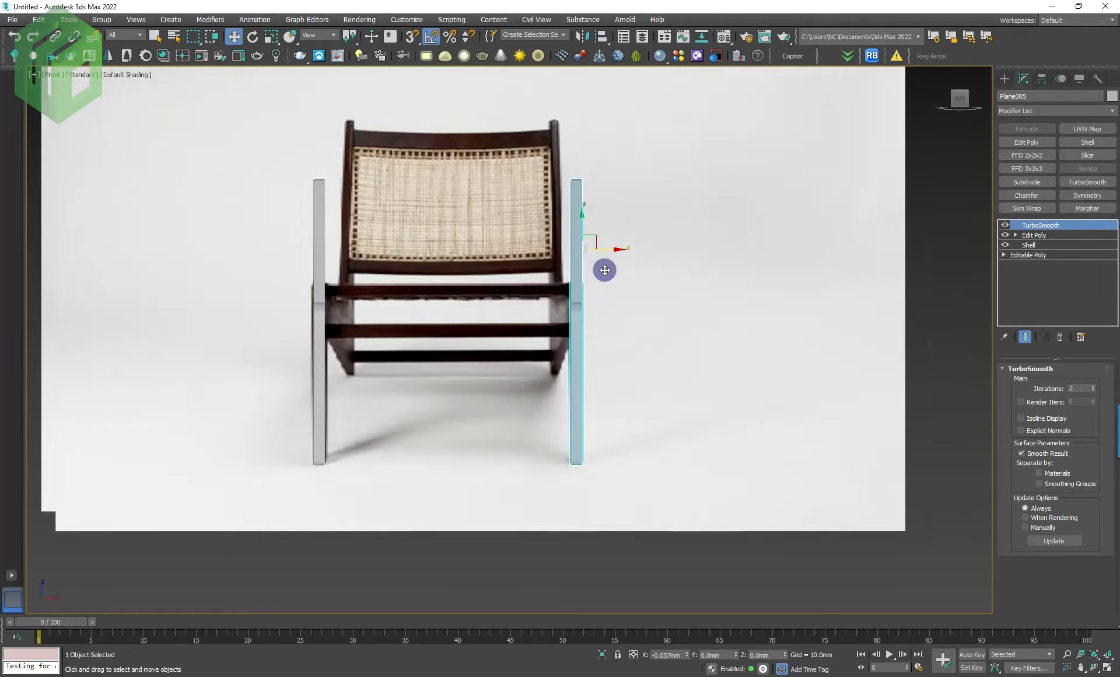
pyautogui.moveTo(490, 340); pyautogui.dragTo(537, 343, button='middle')
pyautogui.scroll(2, 537, 343)
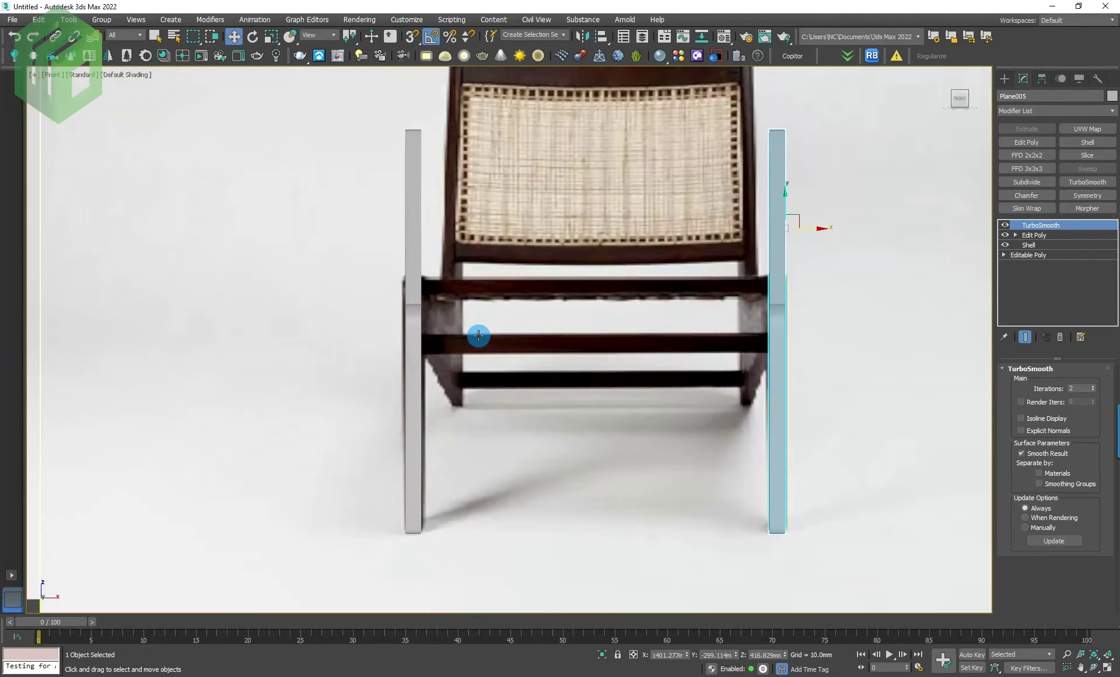
# Step: Draw a thin plane spanning between the two side panels as a rail
pyautogui.rightClick(582, 320)
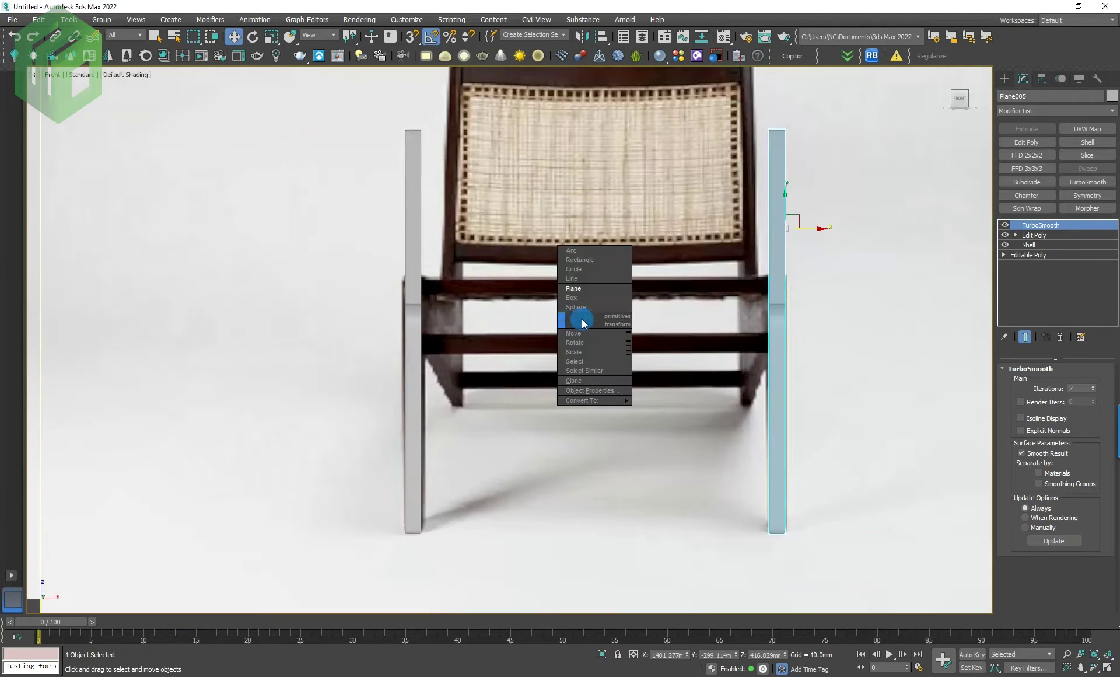
pyautogui.click(581, 287)
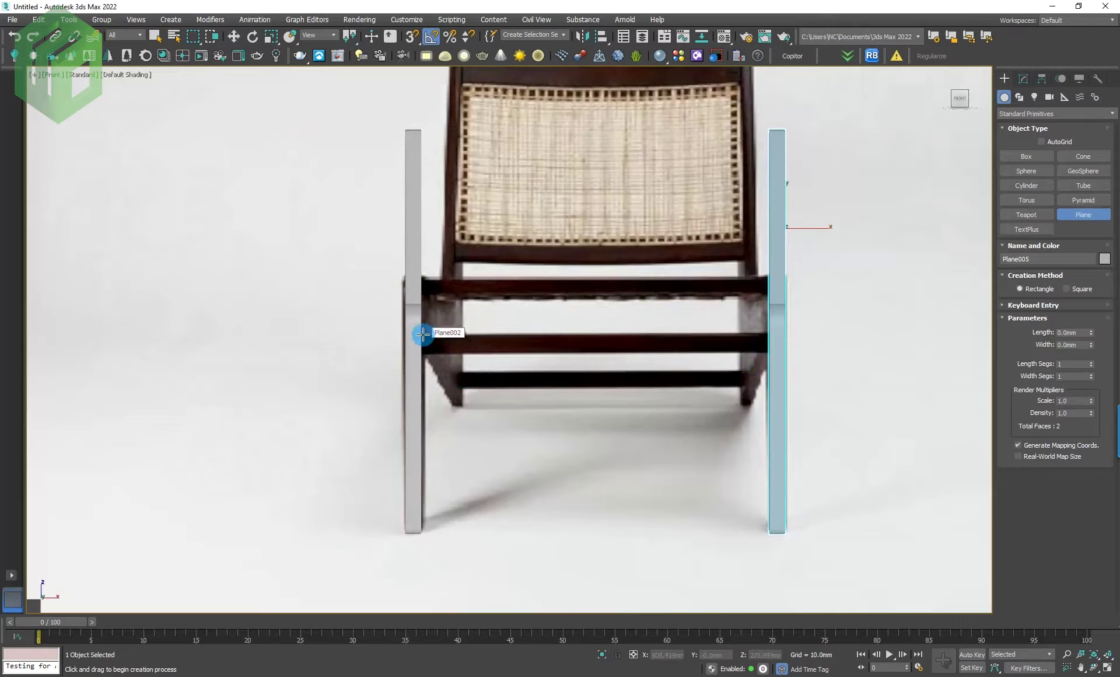
pyautogui.moveTo(422, 275); pyautogui.dragTo(768, 297)
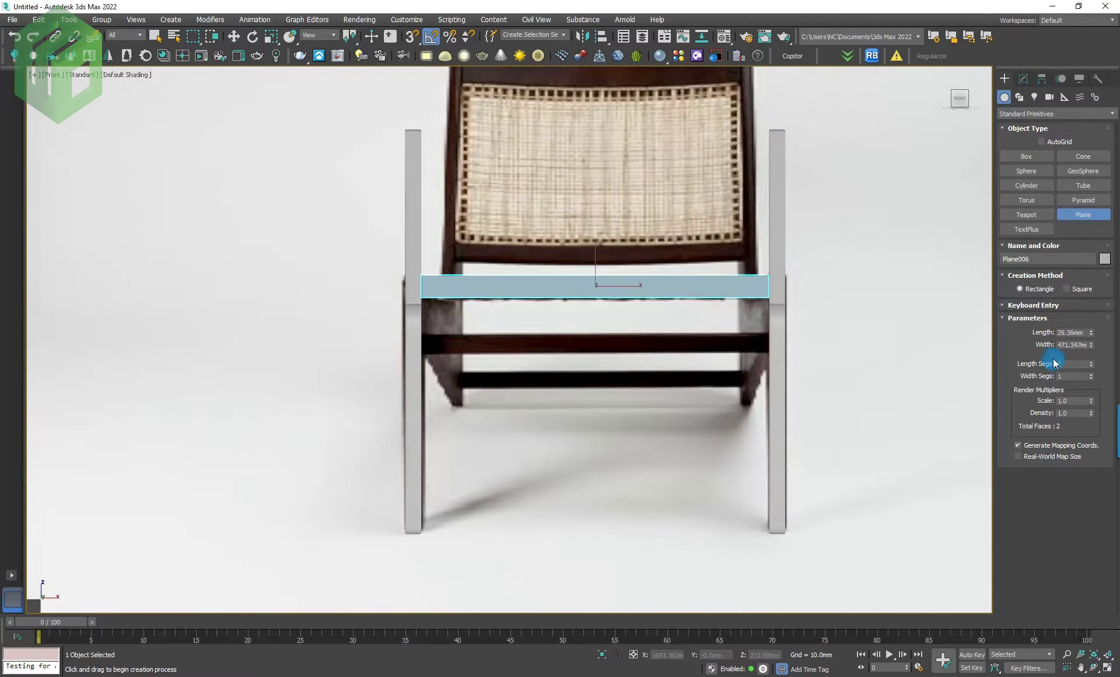
pyautogui.write('30')
pyautogui.press('Return')
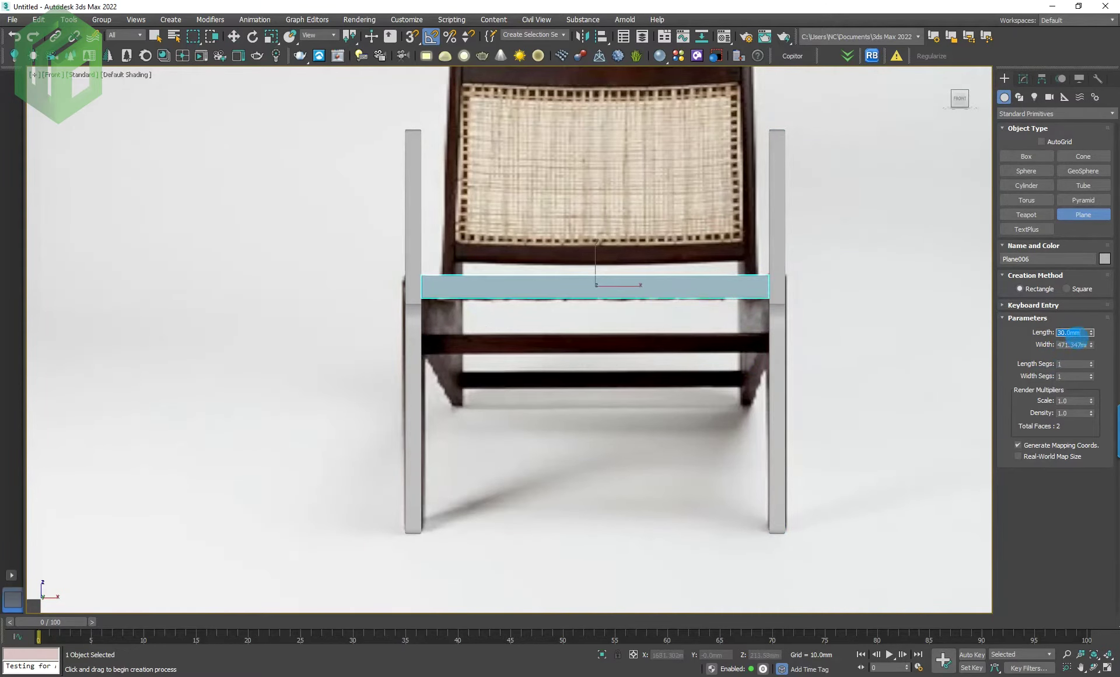
pyautogui.scroll(-5, 758, 362)
pyautogui.keyDown('alt'); pyautogui.moveTo(758, 362); pyautogui.dragTo(841, 430, button='middle'); pyautogui.keyUp('alt')
pyautogui.rightClick(675, 467)
# Step: Move the plane onto the side frames, check it in perspective, and add a Shell modifier
pyautogui.moveTo(674, 468); pyautogui.dragTo(590, 418, button='middle')
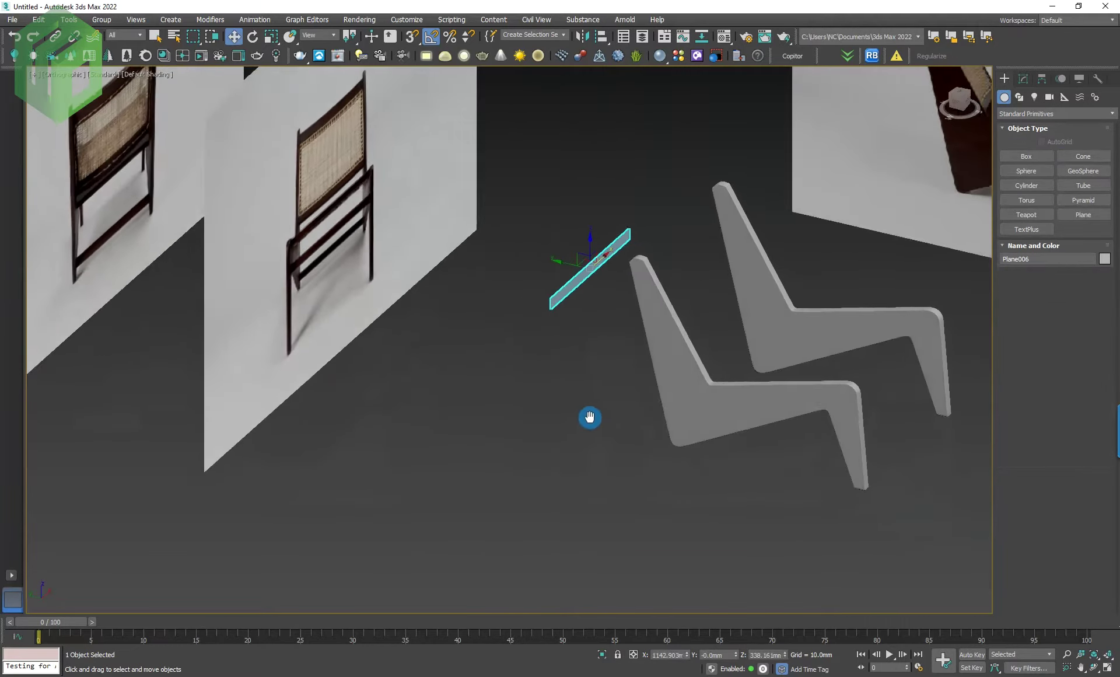
pyautogui.moveTo(565, 257); pyautogui.dragTo(866, 374)
pyautogui.press('p')
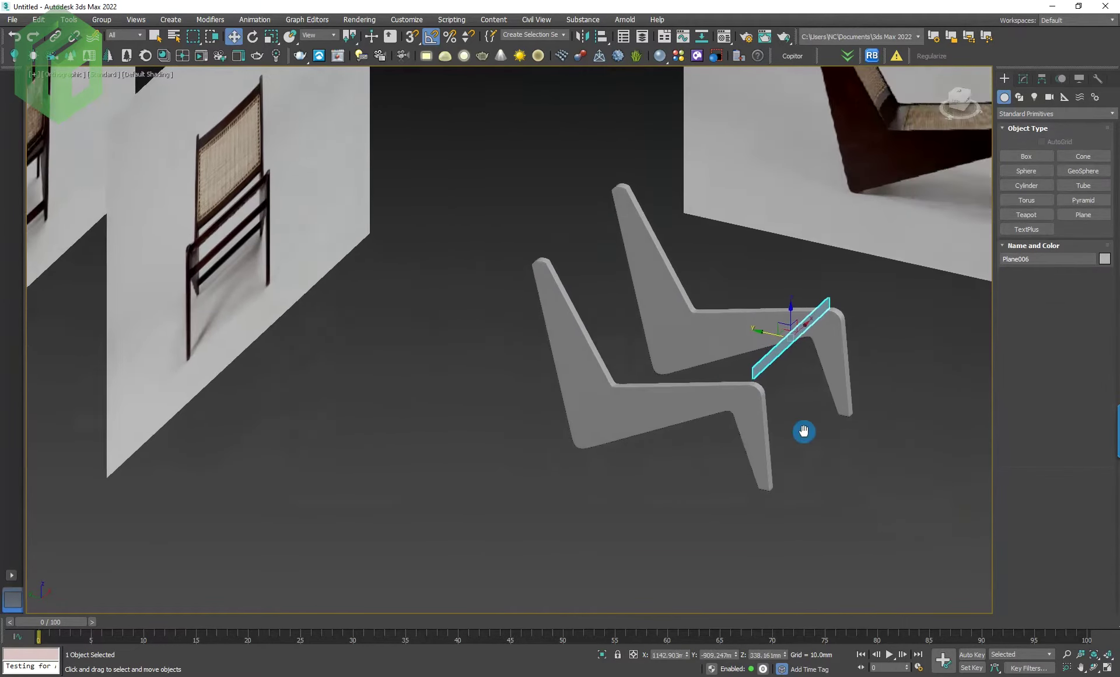
pyautogui.keyDown('alt'); pyautogui.moveTo(805, 430); pyautogui.dragTo(762, 431, button='middle'); pyautogui.keyUp('alt')
pyautogui.scroll(3, 851, 295)
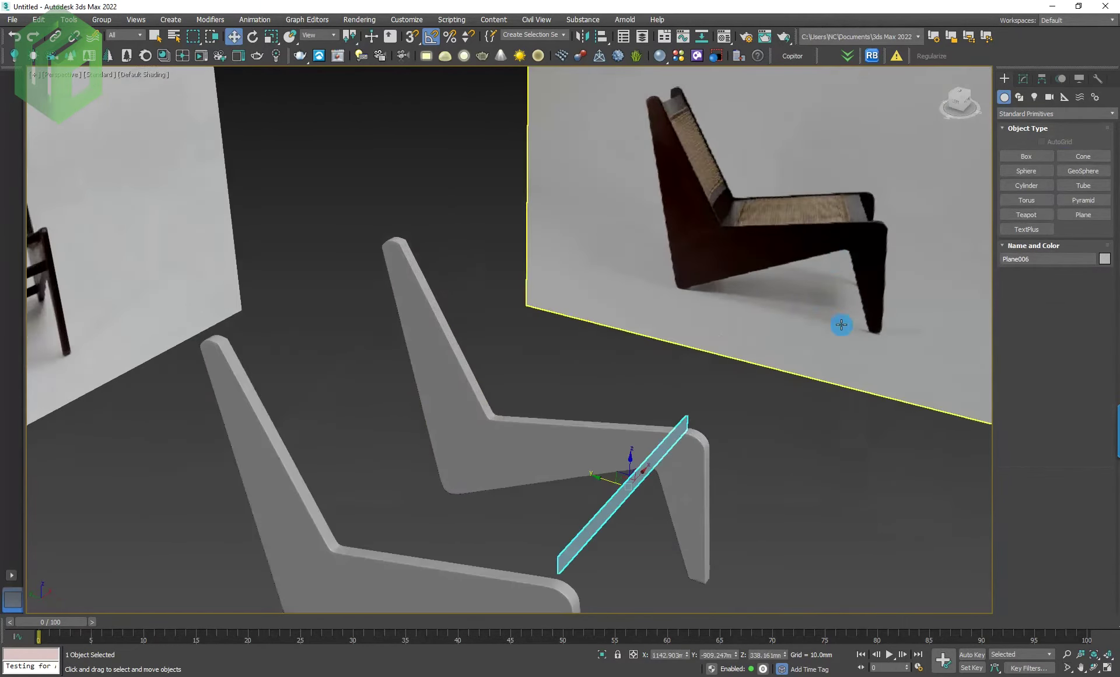
pyautogui.click(1023, 78)
pyautogui.click(1088, 142)
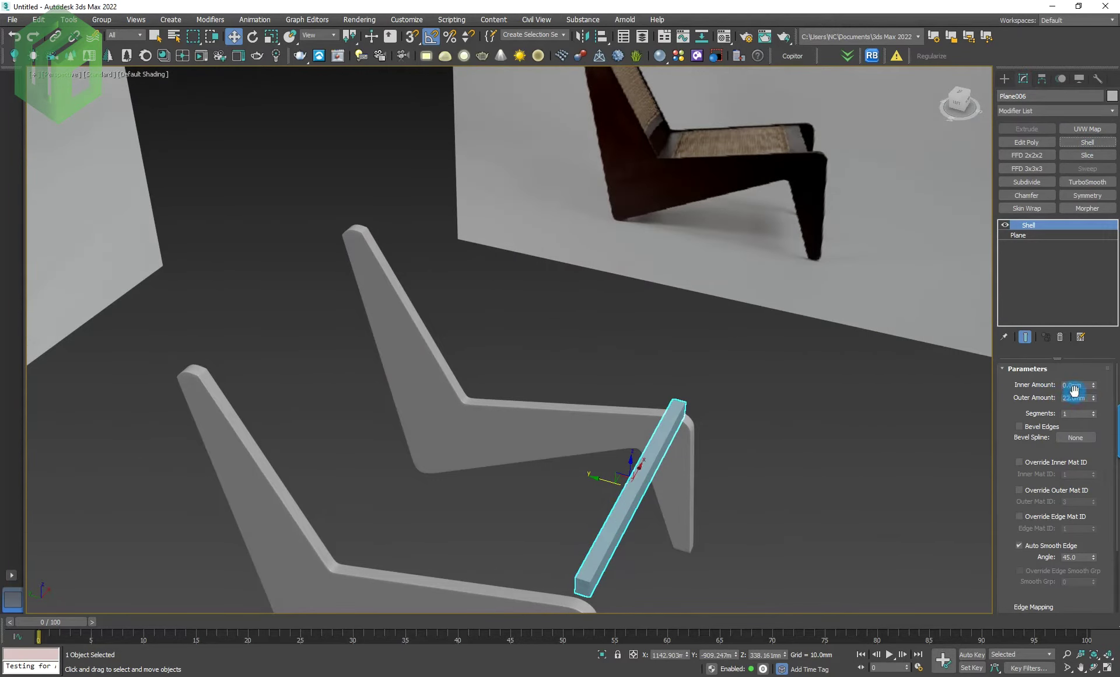
# Step: Set the Shell Outer Amount to 35 mm
pyautogui.write('0')
pyautogui.press('Return')
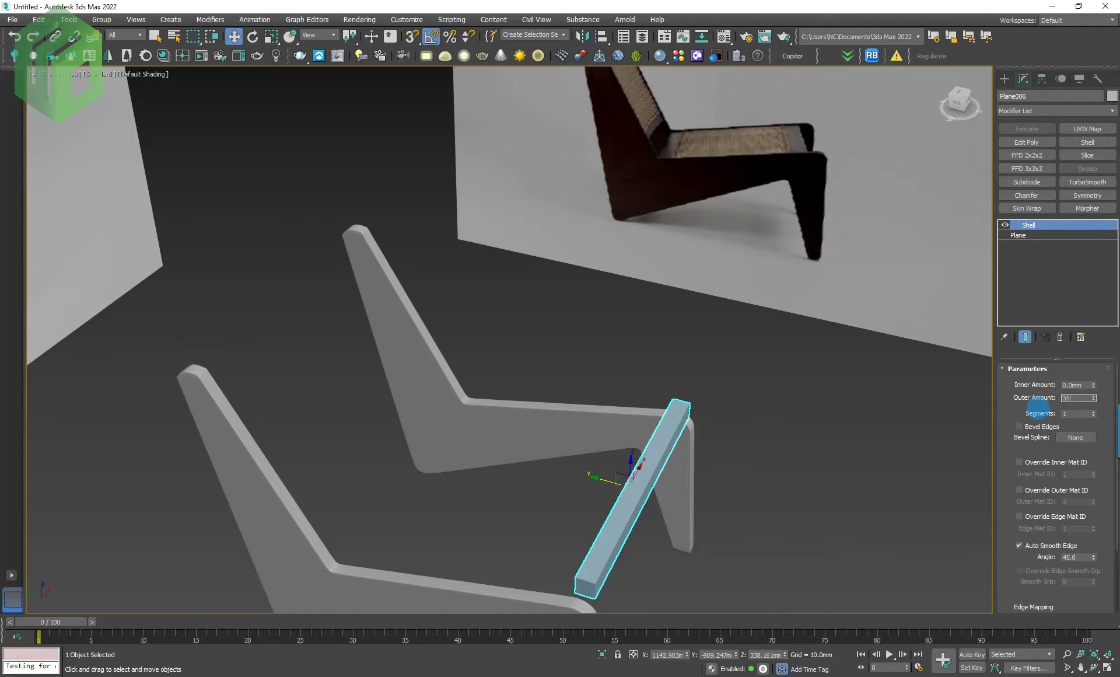
pyautogui.press('Return')
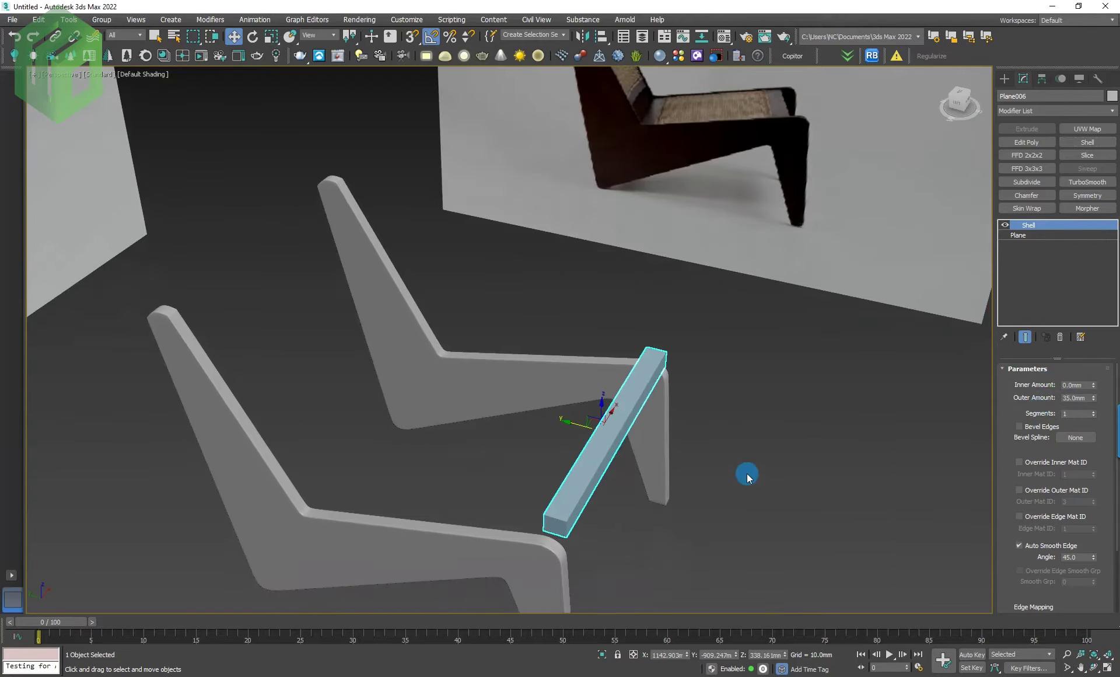
pyautogui.keyDown('alt'); pyautogui.moveTo(645, 517); pyautogui.dragTo(682, 457, button='middle'); pyautogui.keyUp('alt')
# Step: Set the base plane's Length to 25 mm
pyautogui.click(1019, 235)
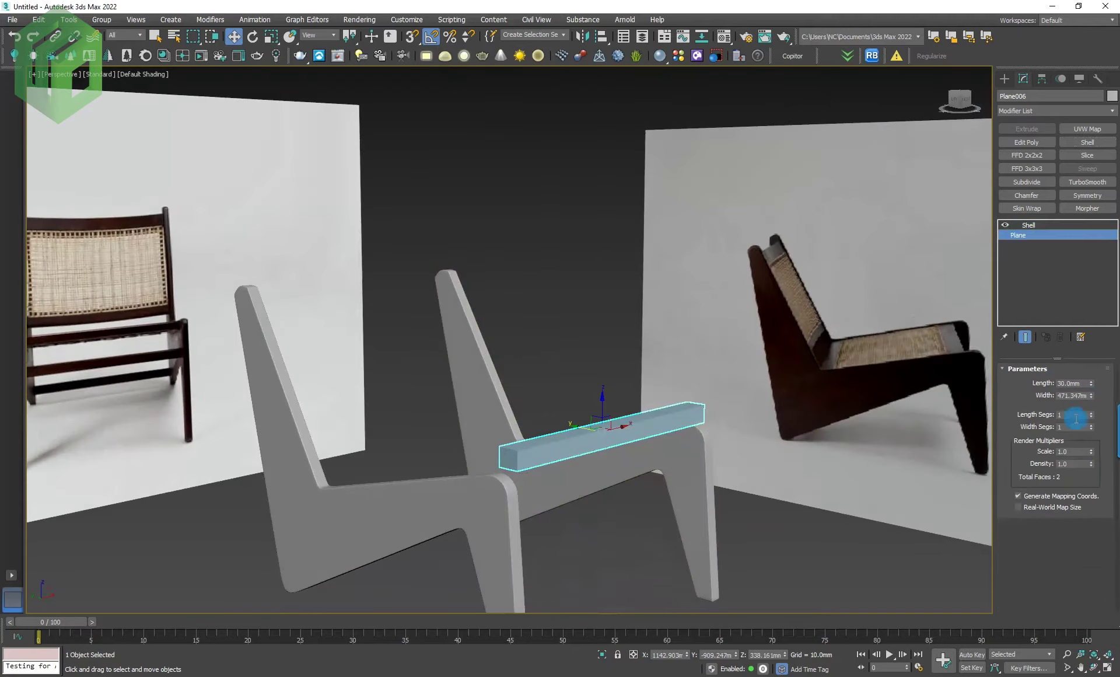
pyautogui.write('5')
pyautogui.press('Return')
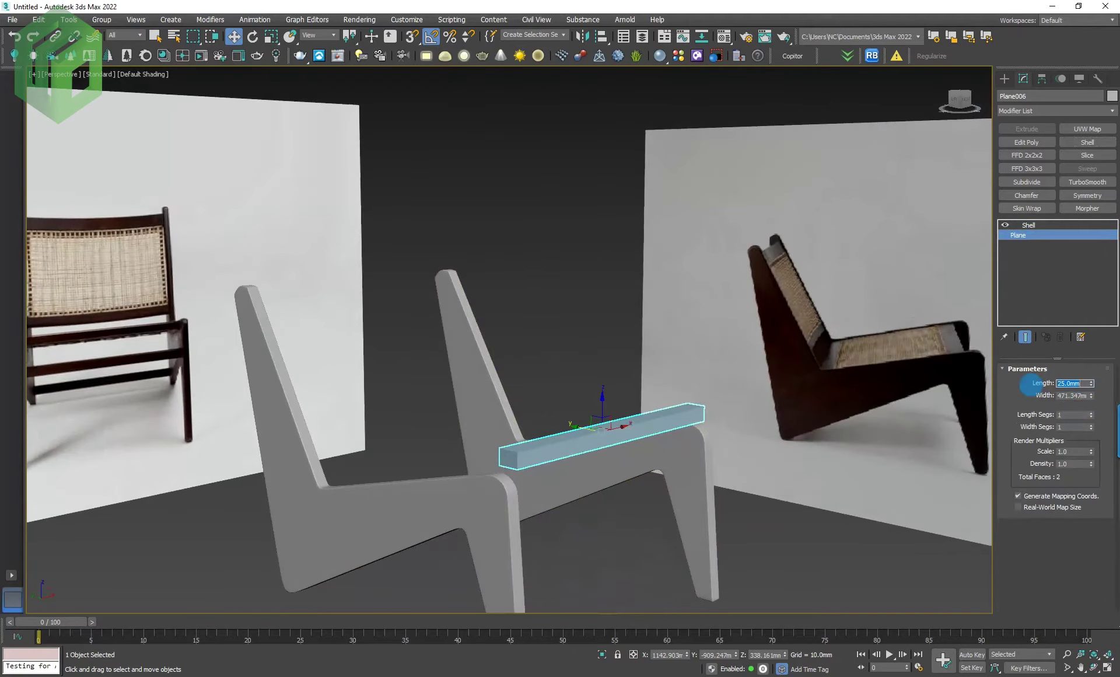
pyautogui.moveTo(658, 414)
pyautogui.keyDown('alt'); pyautogui.mouseDown(button='middle')
pyautogui.moveTo(705, 517)
pyautogui.moveTo(670, 498)
pyautogui.moveTo(693, 493)
pyautogui.moveTo(695, 503)
pyautogui.moveTo(733, 474)
pyautogui.mouseUp(button='middle'); pyautogui.keyUp('alt')
# Step: In the Left view, move and rotate the rail down onto the side panel's seat edge
pyautogui.press('l')
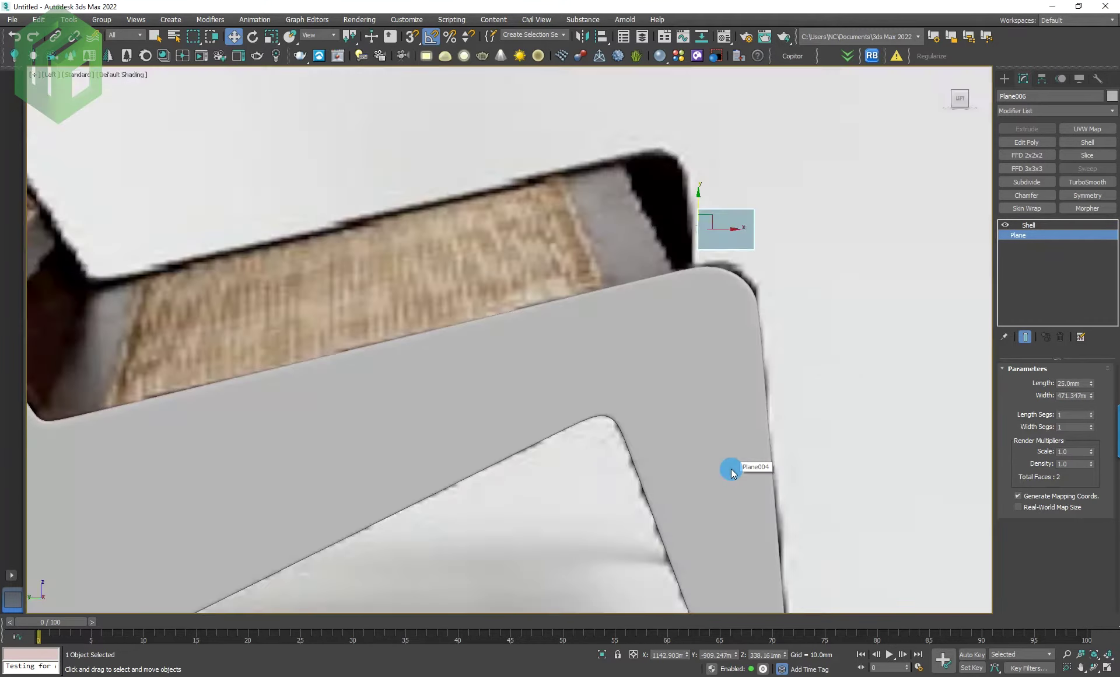
pyautogui.scroll(4, 779, 324)
pyautogui.scroll(3, 730, 227)
pyautogui.moveTo(690, 320)
pyautogui.mouseDown()
pyautogui.moveTo(649, 384)
pyautogui.moveTo(613, 397)
pyautogui.mouseUp()
pyautogui.scroll(4, 627, 401)
pyautogui.press('e')
pyautogui.press('a')
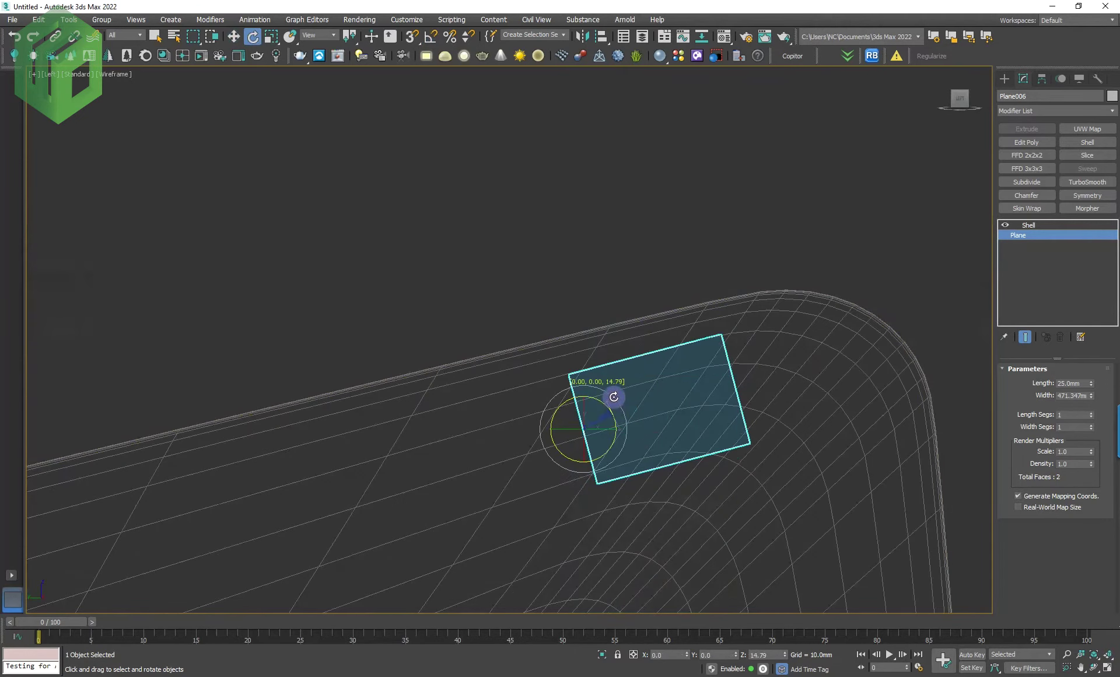
pyautogui.press('w')
pyautogui.moveTo(595, 415); pyautogui.dragTo(544, 411)
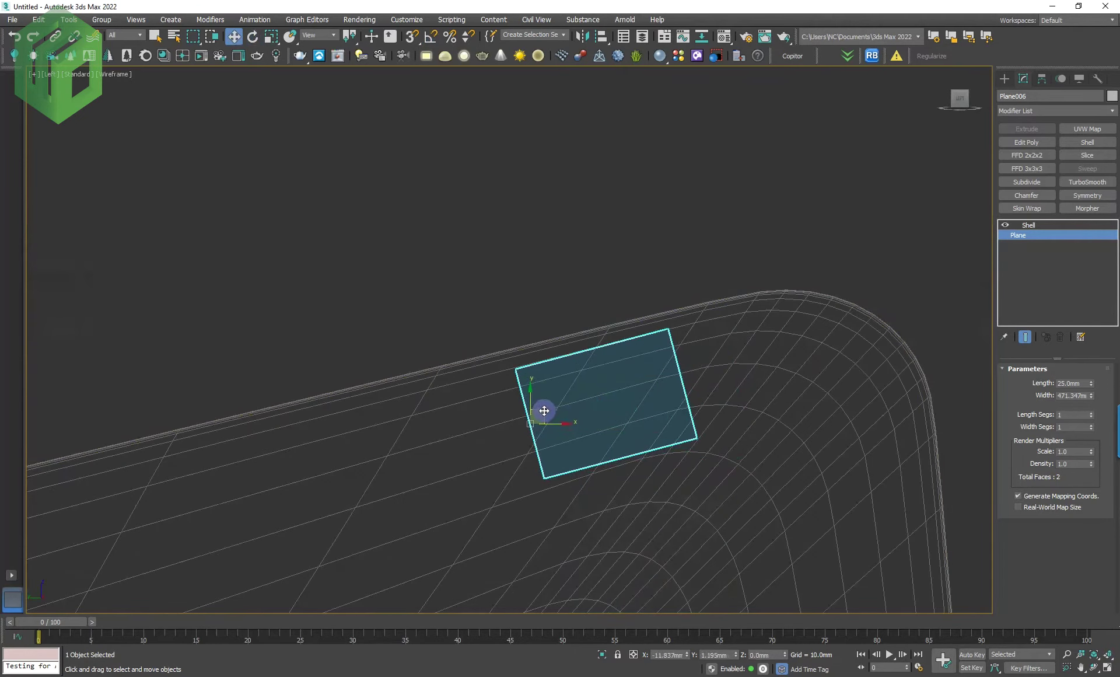
pyautogui.scroll(-5, 586, 410)
pyautogui.keyDown('alt'); pyautogui.moveTo(750, 440); pyautogui.dragTo(748, 471, button='middle'); pyautogui.keyUp('alt')
# Step: In Left wireframe view, fit the rail's position and tilt into the panel's top seat corner
pyautogui.press('p')
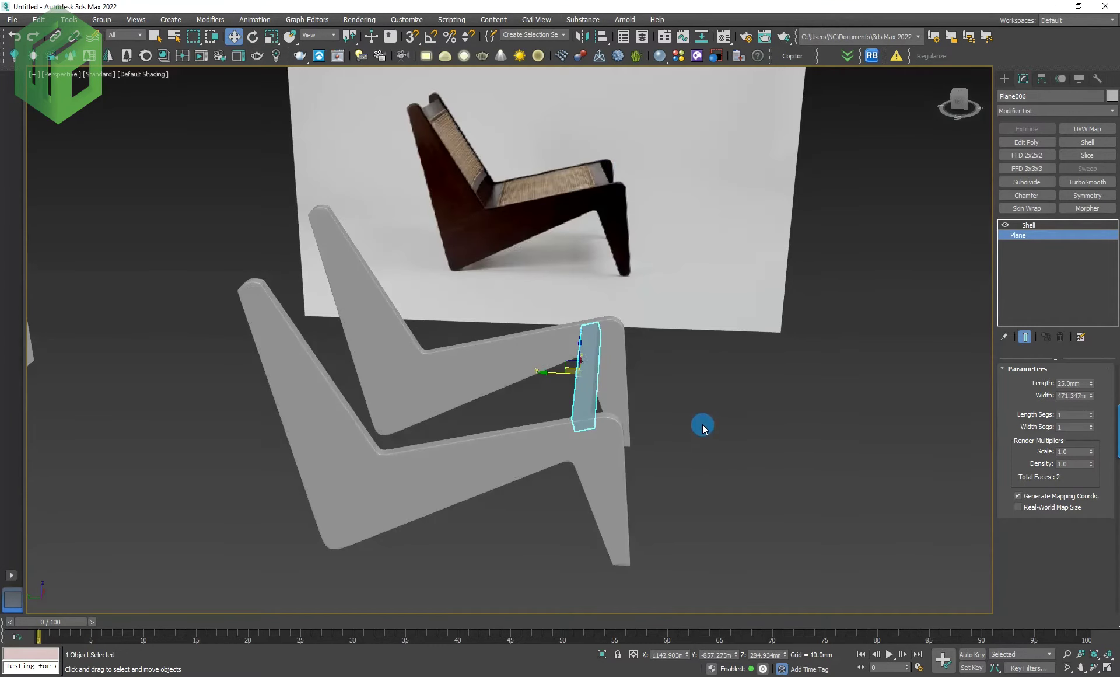
pyautogui.press('l')
pyautogui.scroll(5, 742, 438)
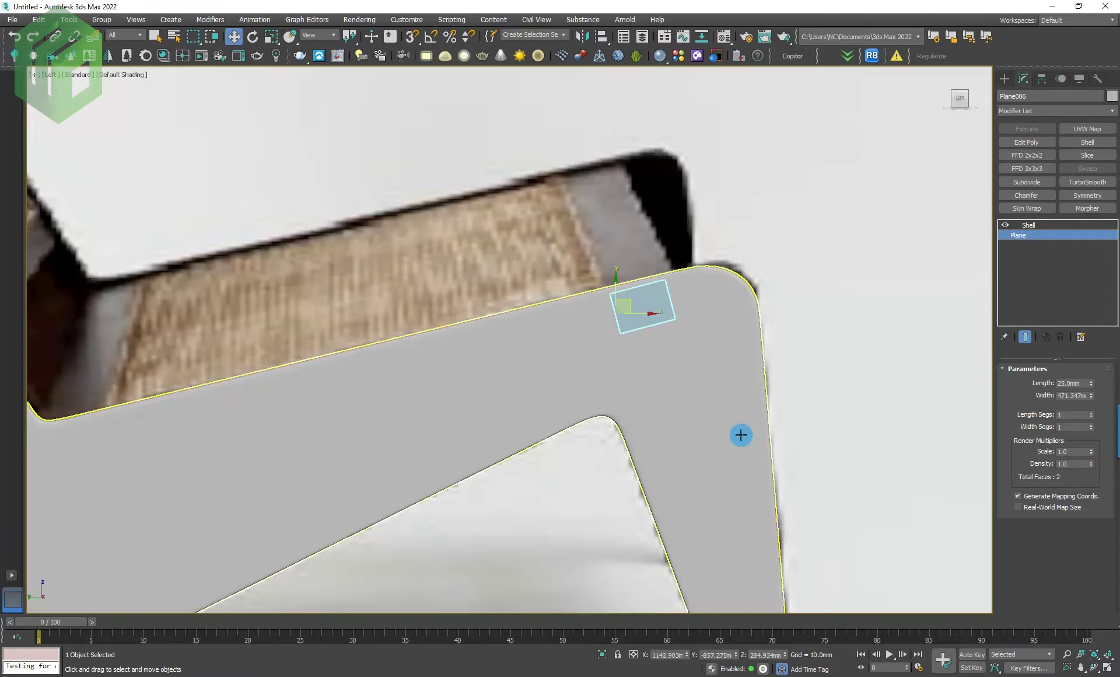
pyautogui.scroll(-5, 741, 434)
pyautogui.press('F3')
pyautogui.scroll(3, 750, 370)
pyautogui.scroll(3, 750, 365)
pyautogui.scroll(1, 750, 363)
pyautogui.moveTo(750, 362); pyautogui.dragTo(760, 362)
pyautogui.scroll(2, 760, 361)
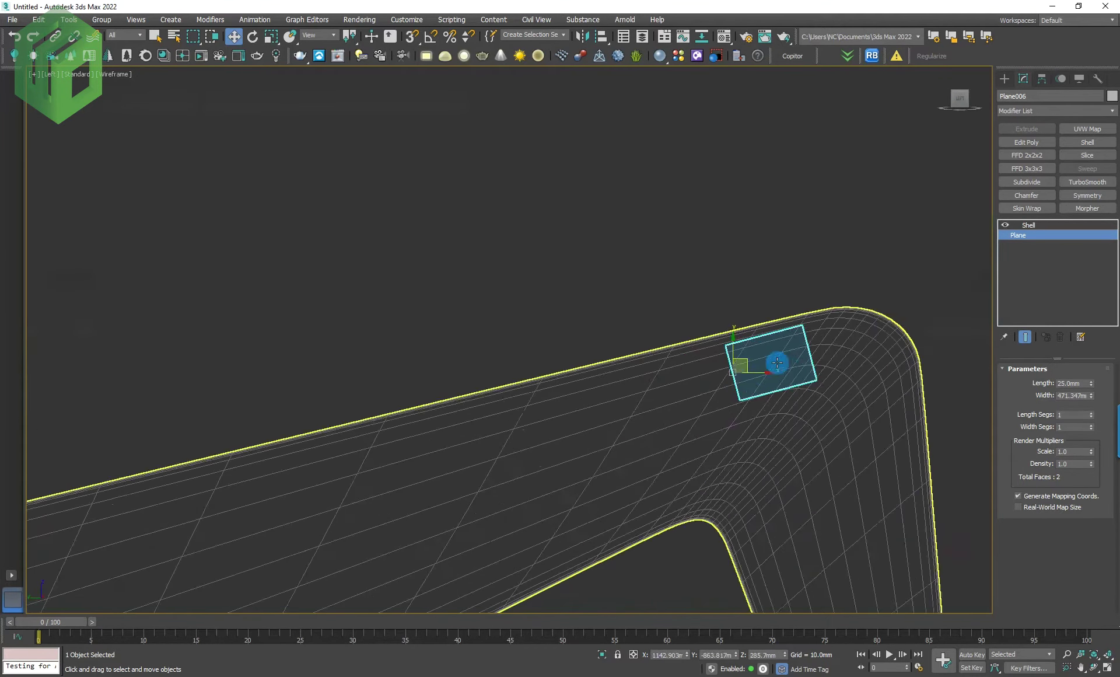
pyautogui.moveTo(776, 361); pyautogui.dragTo(600, 370, button='middle')
pyautogui.press('e')
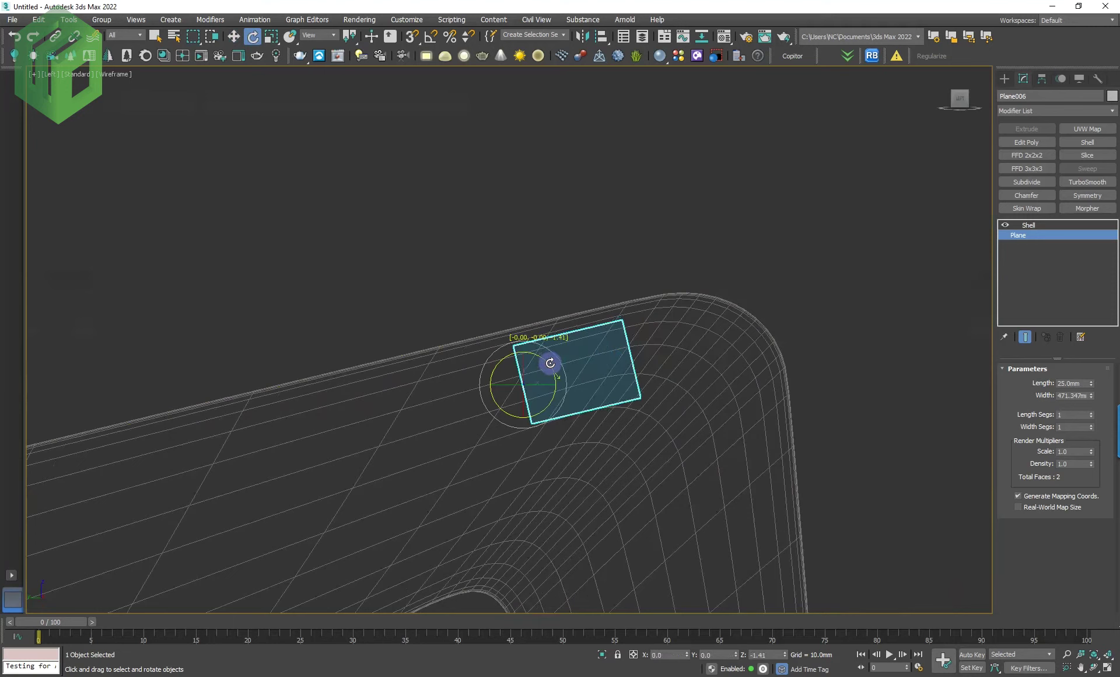
pyautogui.press('w')
pyautogui.moveTo(533, 375); pyautogui.dragTo(543, 370)
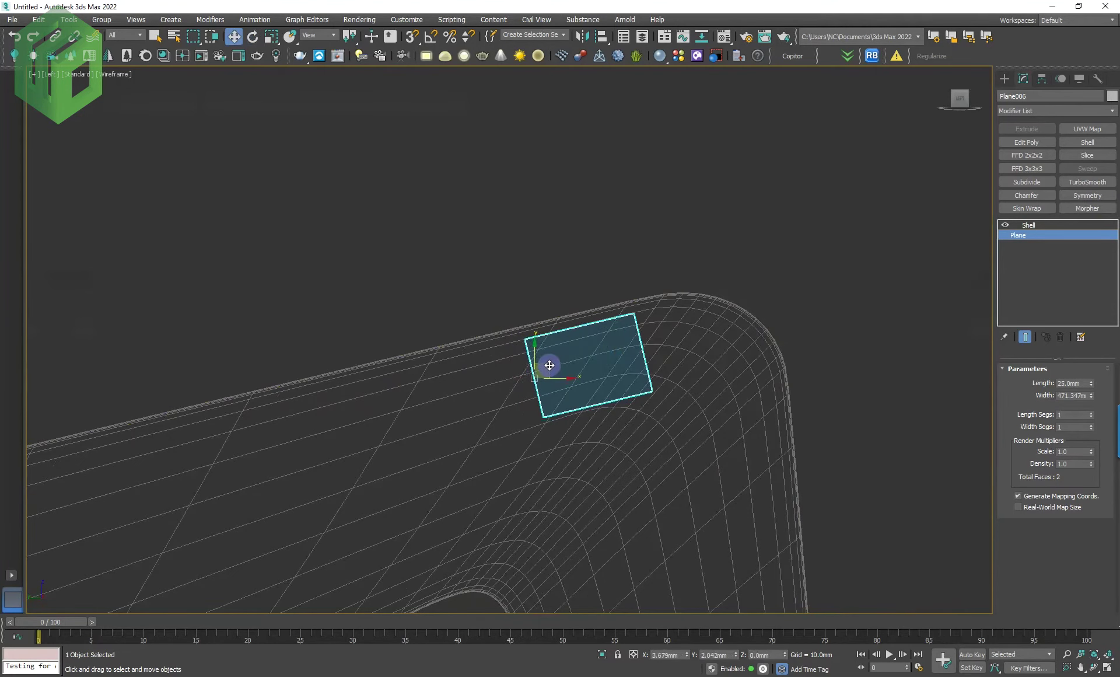
# Step: Shift-drag a copy of the rail down to the panel's inner bend as Plane007
pyautogui.scroll(-3, 543, 370)
pyautogui.moveTo(543, 370)
pyautogui.mouseDown(button='middle')
pyautogui.moveTo(691, 404)
pyautogui.moveTo(832, 357)
pyautogui.mouseUp(button='middle')
pyautogui.moveTo(844, 299)
pyautogui.mouseDown()
pyautogui.moveTo(423, 405)
pyautogui.moveTo(428, 395)
pyautogui.moveTo(405, 399)
pyautogui.mouseUp()
pyautogui.click(559, 395)
pyautogui.scroll(4, 448, 388)
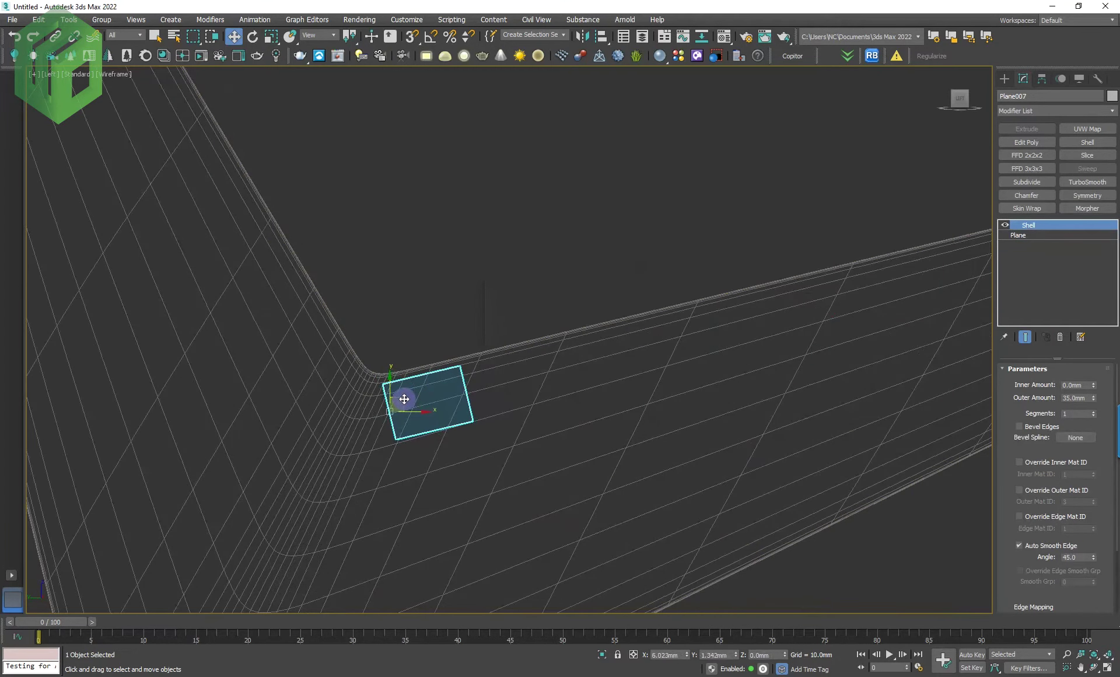
# Step: Return to a shaded Perspective view and clear the selection
pyautogui.scroll(-5, 533, 389)
pyautogui.scroll(-3, 725, 437)
pyautogui.moveTo(725, 437)
pyautogui.keyDown('alt'); pyautogui.mouseDown(button='middle')
pyautogui.moveTo(684, 477)
pyautogui.moveTo(733, 458)
pyautogui.moveTo(716, 472)
pyautogui.mouseUp(button='middle'); pyautogui.keyUp('alt')
pyautogui.press('p')
pyautogui.press('F3')
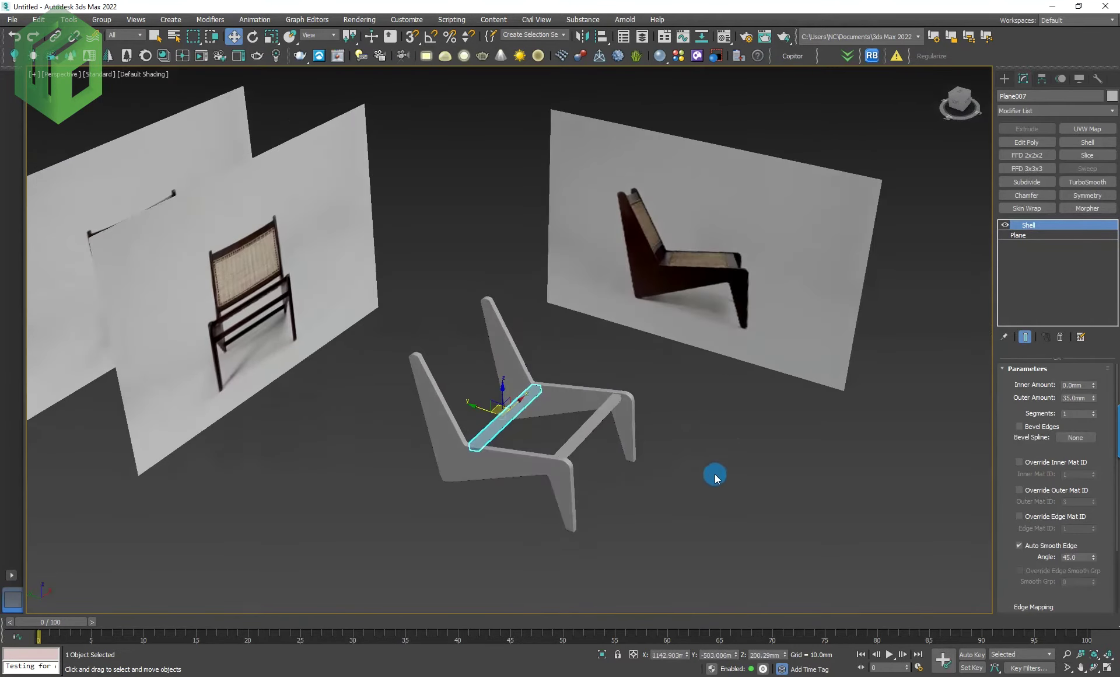
pyautogui.click(716, 472)
# Step: Select both seat rails together from a higher viewing angle
pyautogui.scroll(-2, 687, 317)
pyautogui.scroll(5, 603, 348)
pyautogui.scroll(-5, 603, 348)
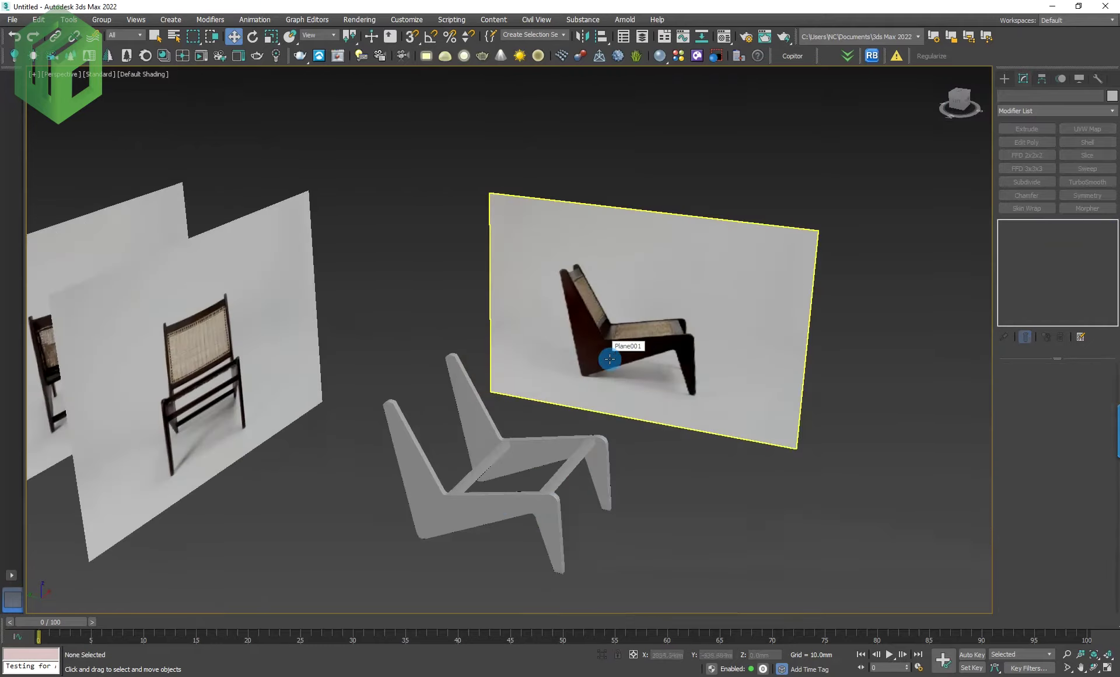
pyautogui.scroll(3, 481, 468)
pyautogui.scroll(2, 513, 463)
pyautogui.scroll(-5, 565, 453)
pyautogui.moveTo(566, 452)
pyautogui.keyDown('alt'); pyautogui.mouseDown(button='middle')
pyautogui.moveTo(701, 518)
pyautogui.moveTo(777, 507)
pyautogui.moveTo(663, 517)
pyautogui.moveTo(646, 565)
pyautogui.mouseUp(button='middle'); pyautogui.keyUp('alt')
pyautogui.click(645, 564)
pyautogui.keyDown('ctrl'); pyautogui.click(666, 505); pyautogui.keyUp('ctrl')
# Step: Combine the two seat rails into a single object with Quick Attach
pyautogui.press('z')
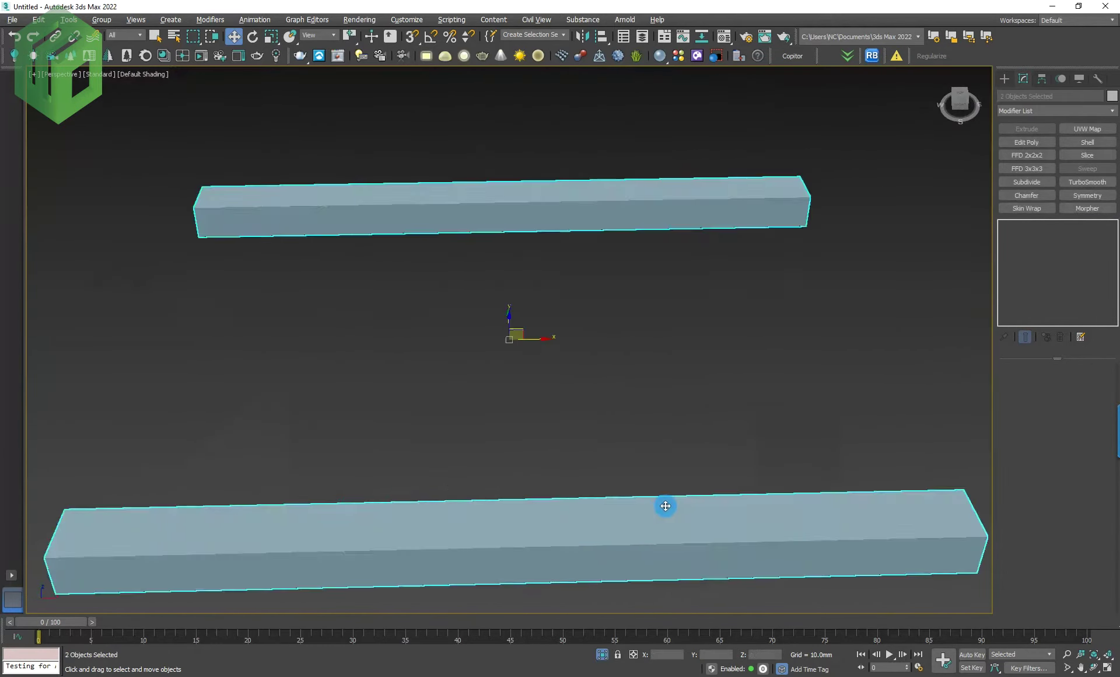
pyautogui.keyDown('alt'); pyautogui.moveTo(665, 505); pyautogui.dragTo(717, 503, button='middle'); pyautogui.keyUp('alt')
pyautogui.scroll(-3, 741, 485)
pyautogui.keyDown('alt'); pyautogui.moveTo(765, 464); pyautogui.dragTo(685, 384, button='middle'); pyautogui.keyUp('alt')
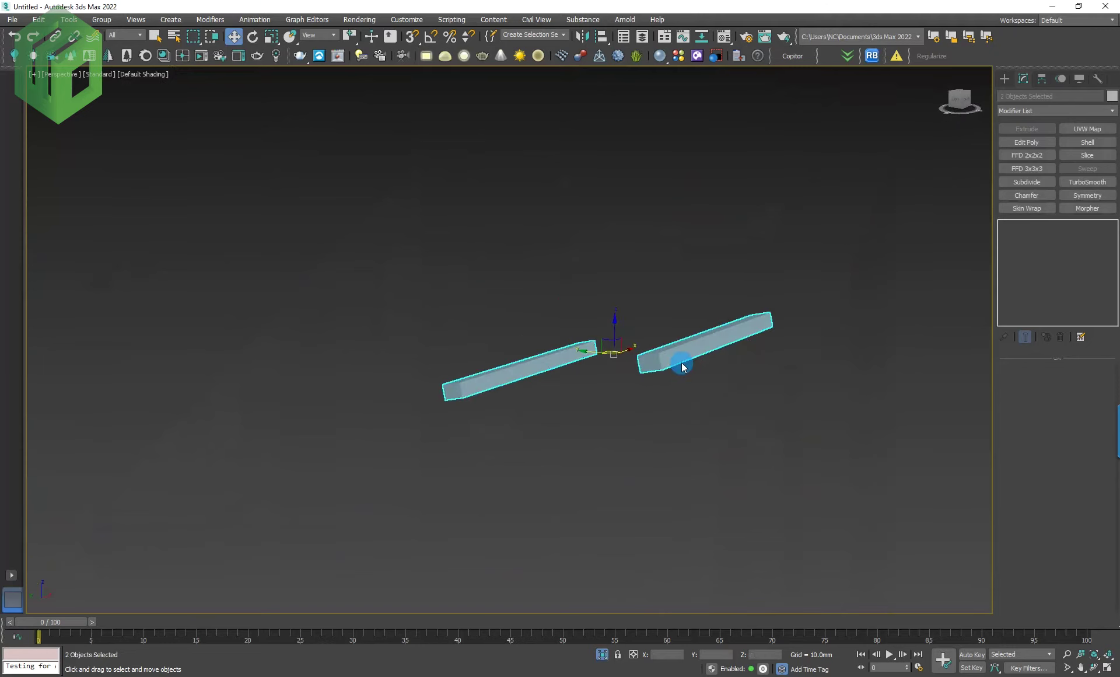
pyautogui.rightClick(681, 359)
pyautogui.click(724, 518)
pyautogui.click(563, 353)
pyautogui.click(596, 366)
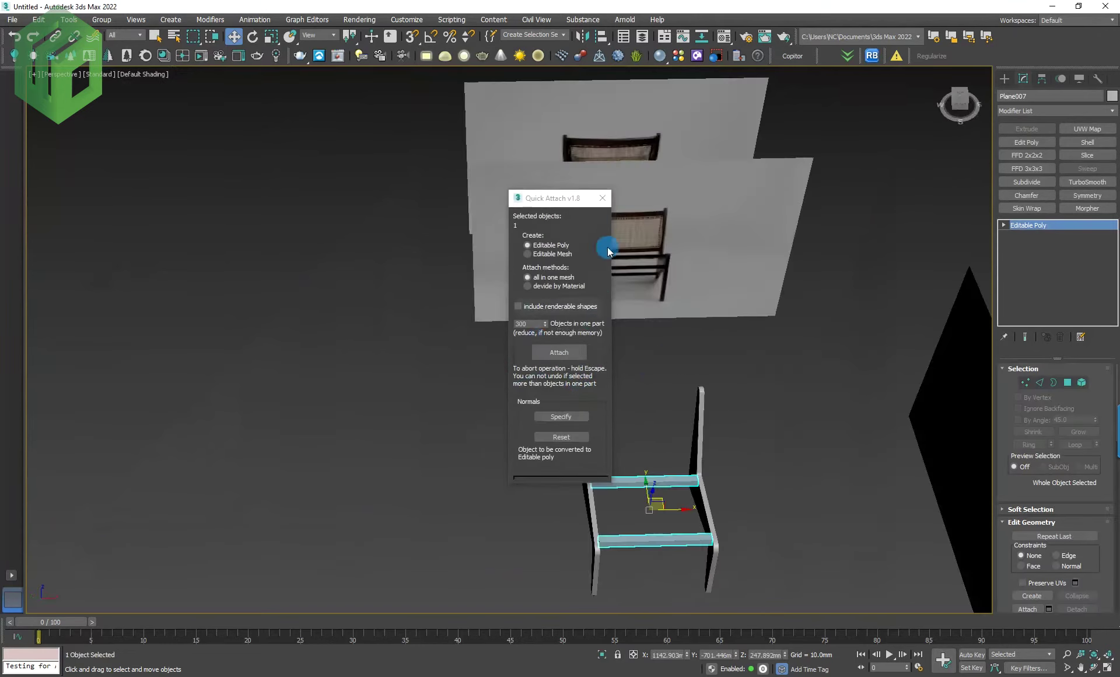
pyautogui.click(603, 198)
# Step: Isolate the combined rails and select their end faces in Polygon mode
pyautogui.hotkey('alt', 'q')
pyautogui.keyDown('alt'); pyautogui.moveTo(774, 482); pyautogui.dragTo(790, 474, button='middle'); pyautogui.keyUp('alt')
pyautogui.click(1066, 384)
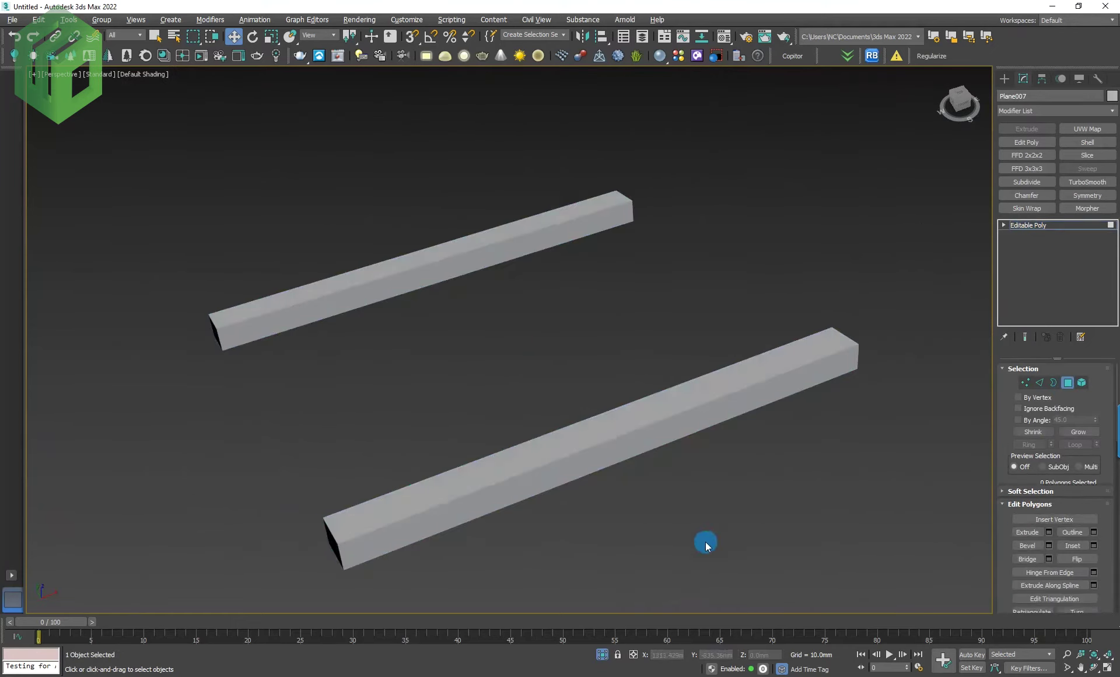
pyautogui.keyDown('alt'); pyautogui.moveTo(706, 541); pyautogui.dragTo(493, 500, button='middle'); pyautogui.keyUp('alt')
pyautogui.click(488, 494)
pyautogui.keyDown('ctrl'); pyautogui.click(222, 395); pyautogui.keyUp('ctrl')
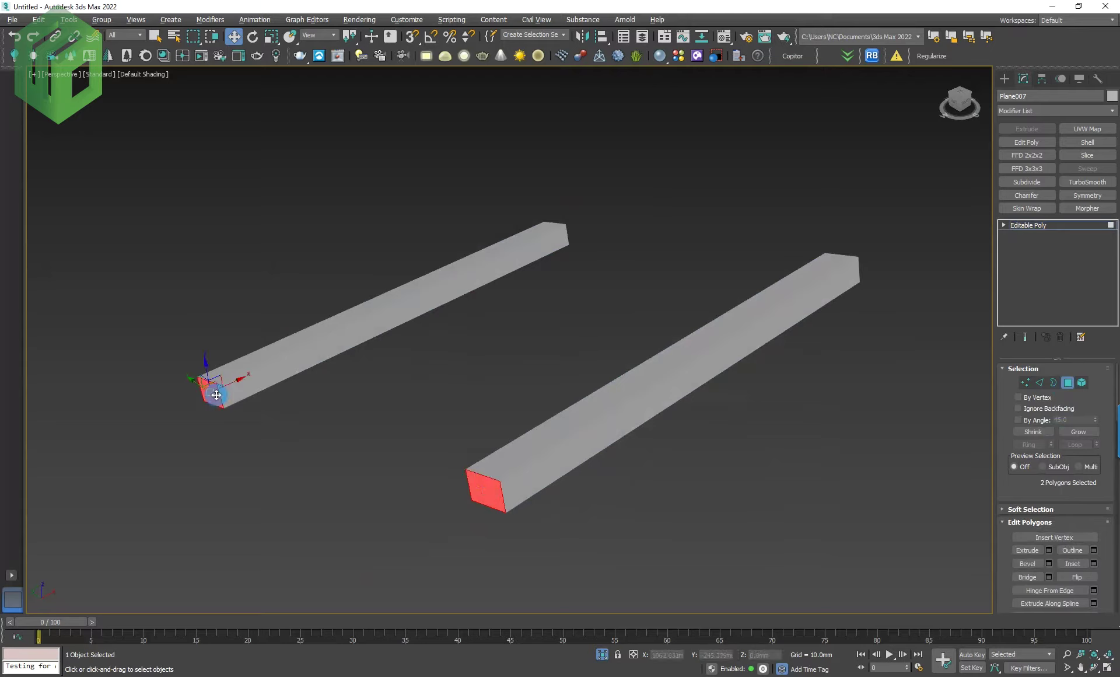
pyautogui.moveTo(430, 413)
pyautogui.keyDown('alt'); pyautogui.mouseDown(button='middle')
pyautogui.moveTo(587, 468)
pyautogui.moveTo(513, 520)
pyautogui.moveTo(426, 520)
pyautogui.mouseUp(button='middle'); pyautogui.keyUp('alt')
pyautogui.keyDown('ctrl'); pyautogui.click(445, 523); pyautogui.keyUp('ctrl')
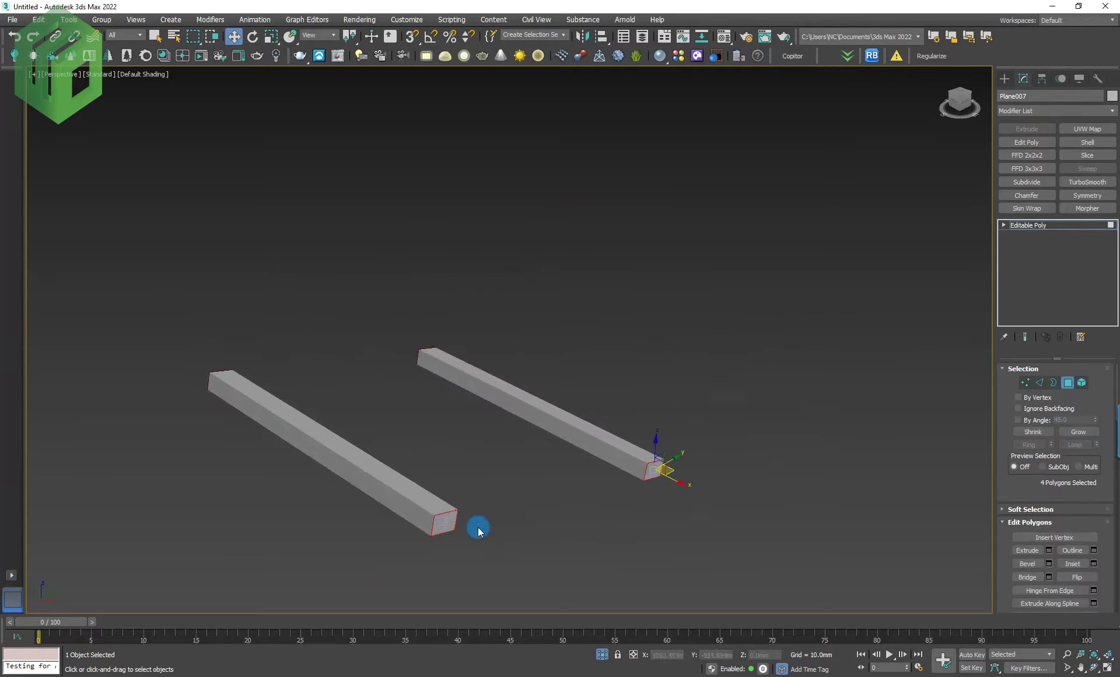
pyautogui.scroll(3, 478, 527)
# Step: Inset the selected rail end faces by 3.805 mm
pyautogui.rightClick(430, 495)
pyautogui.click(334, 551)
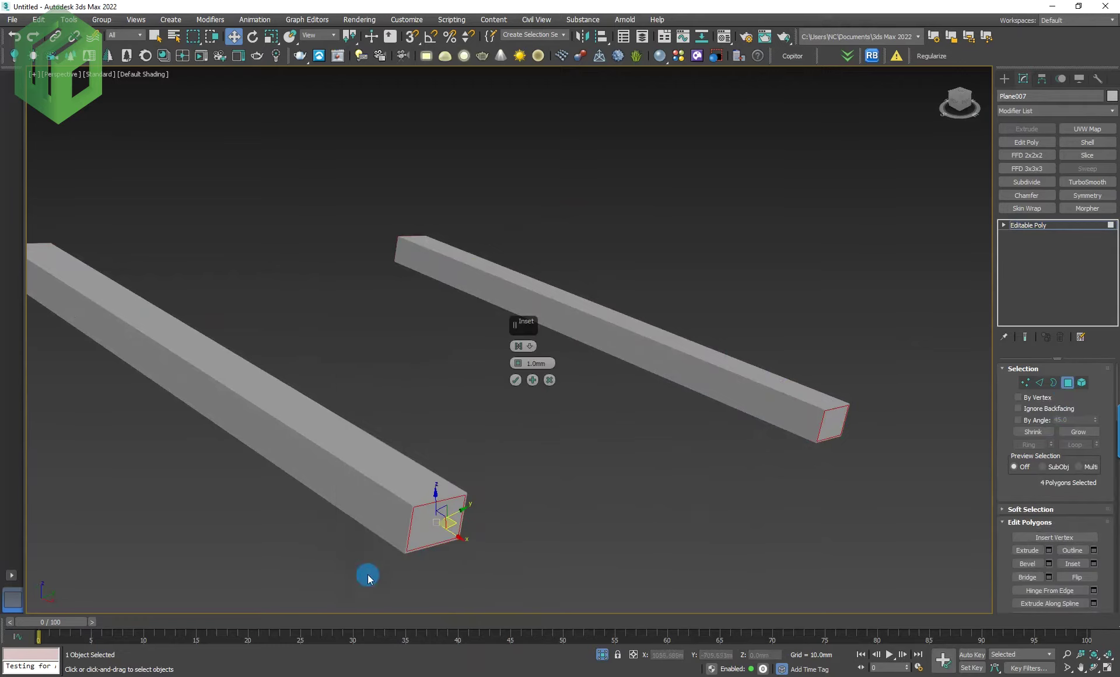
pyautogui.moveTo(517, 363); pyautogui.dragTo(517, 442)
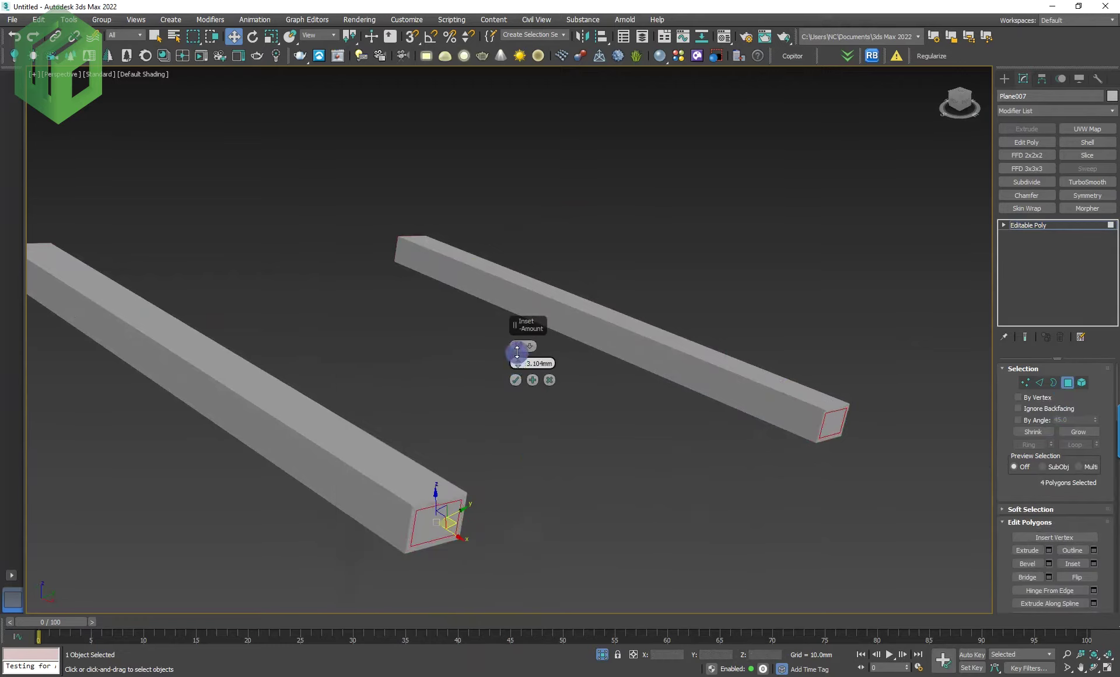
pyautogui.press('F4')
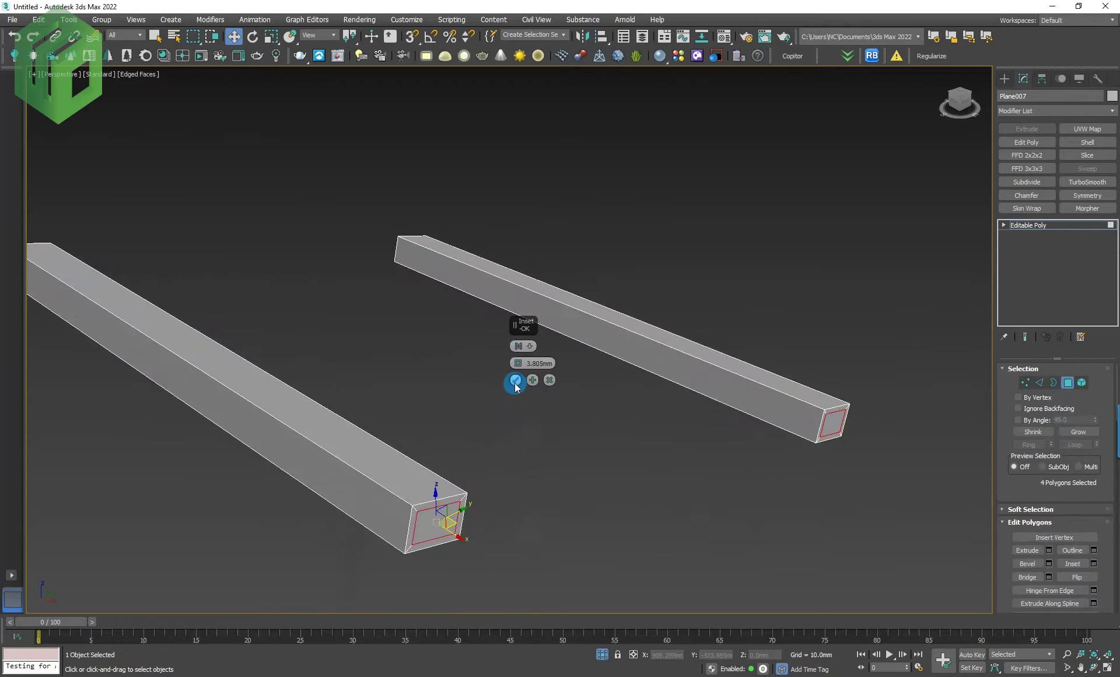
pyautogui.click(516, 380)
pyautogui.scroll(-4, 531, 420)
pyautogui.moveTo(545, 445); pyautogui.dragTo(561, 472, button='middle')
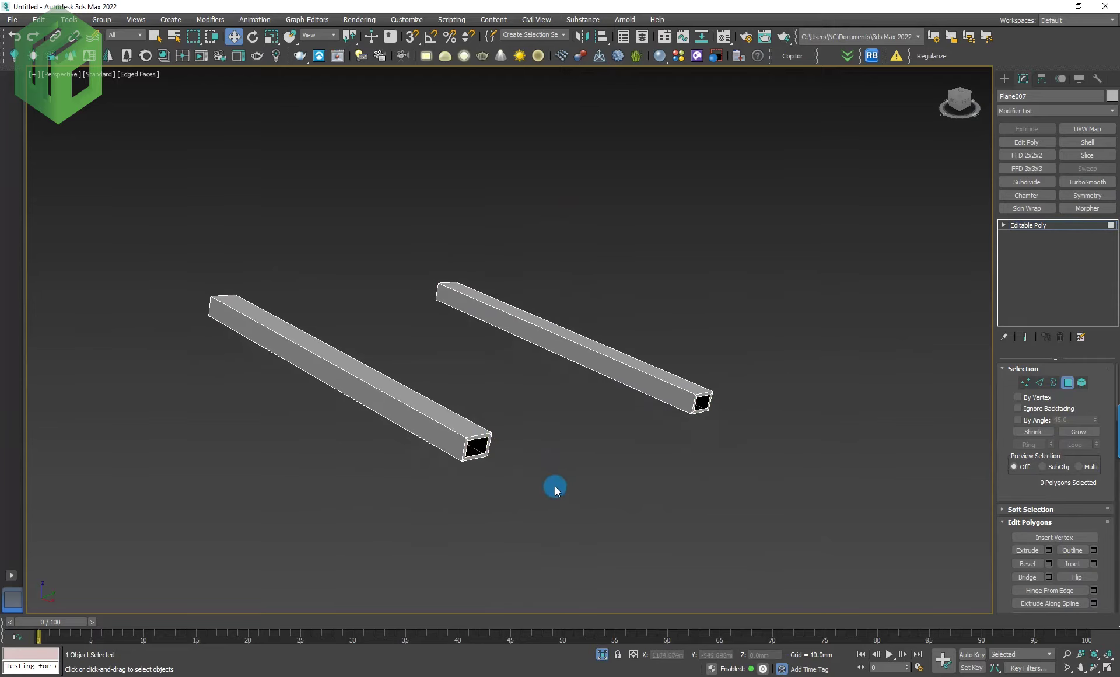
pyautogui.click(1069, 383)
pyautogui.moveTo(583, 483)
pyautogui.keyDown('alt'); pyautogui.mouseDown(button='middle')
pyautogui.moveTo(586, 505)
pyautogui.moveTo(701, 500)
pyautogui.mouseUp(button='middle'); pyautogui.keyUp('alt')
# Step: Connect the rails' lengthwise edges with 2 segments pinched toward the slat ends
pyautogui.click(1040, 382)
pyautogui.scroll(-3, 450, 503)
pyautogui.moveTo(450, 503); pyautogui.dragTo(500, 385)
pyautogui.scroll(5, 500, 385)
pyautogui.rightClick(473, 380)
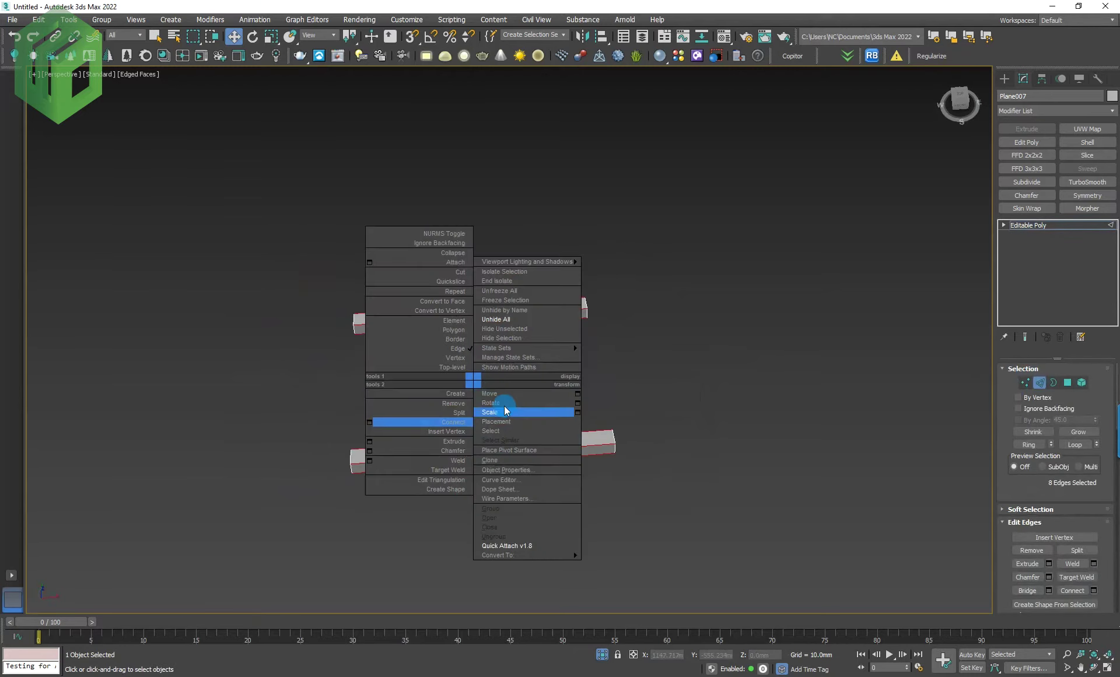
pyautogui.click(370, 422)
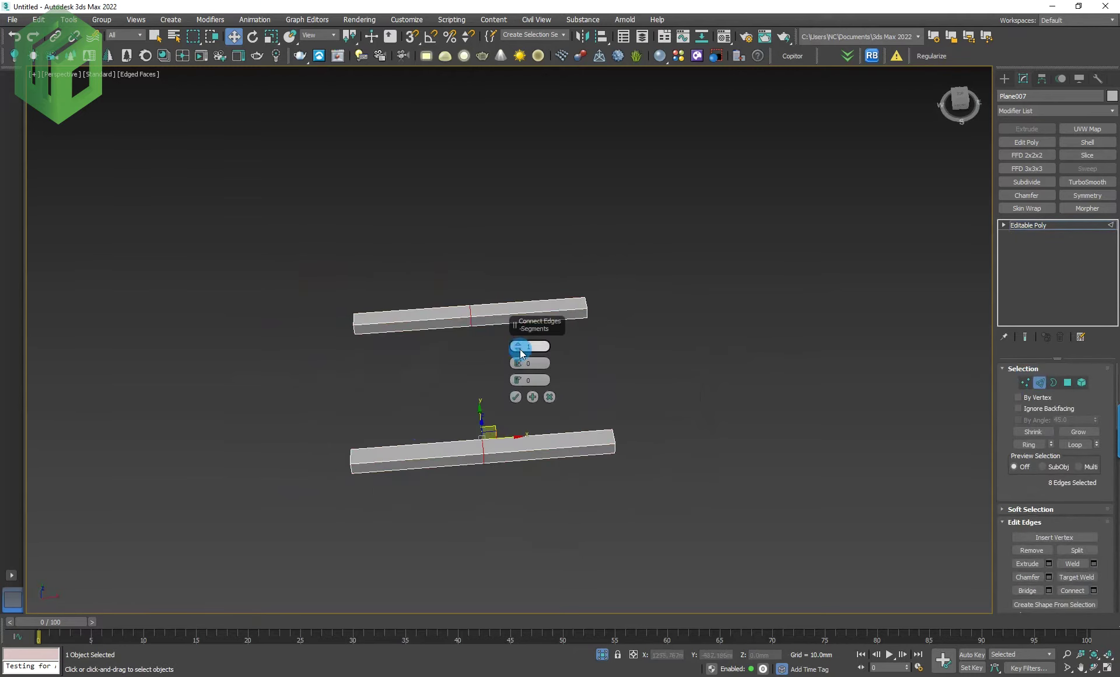
pyautogui.click(519, 349)
pyautogui.moveTo(518, 363); pyautogui.dragTo(535, 155)
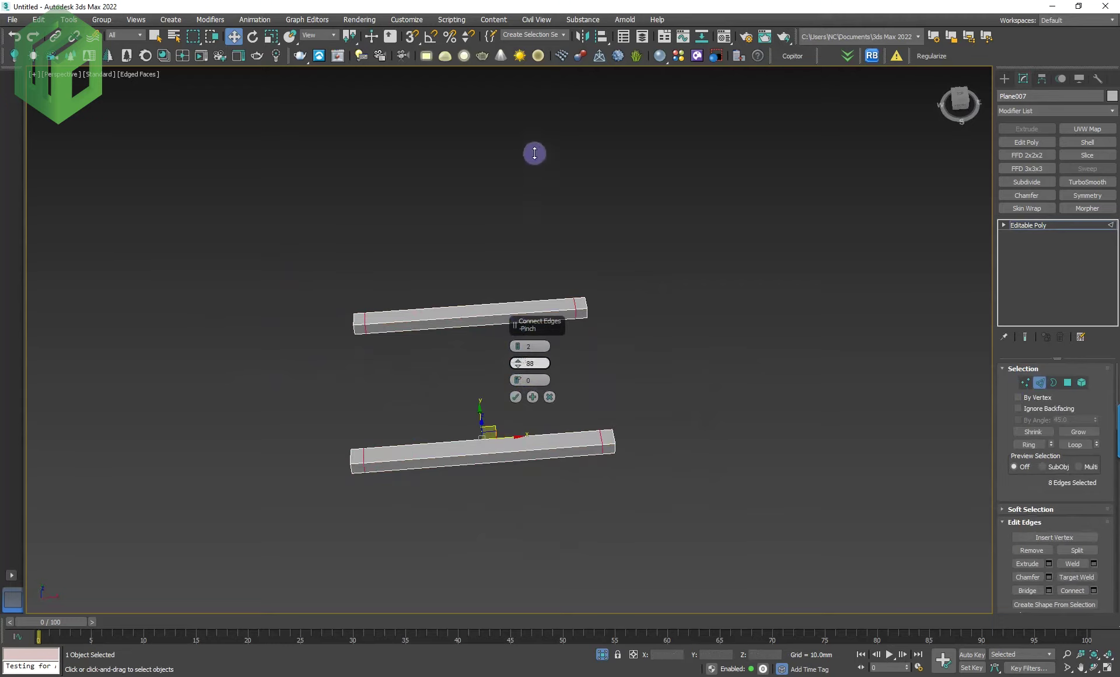
pyautogui.click(517, 398)
# Step: Bridge the facing end faces of the two slats at the first corner
pyautogui.click(1045, 383)
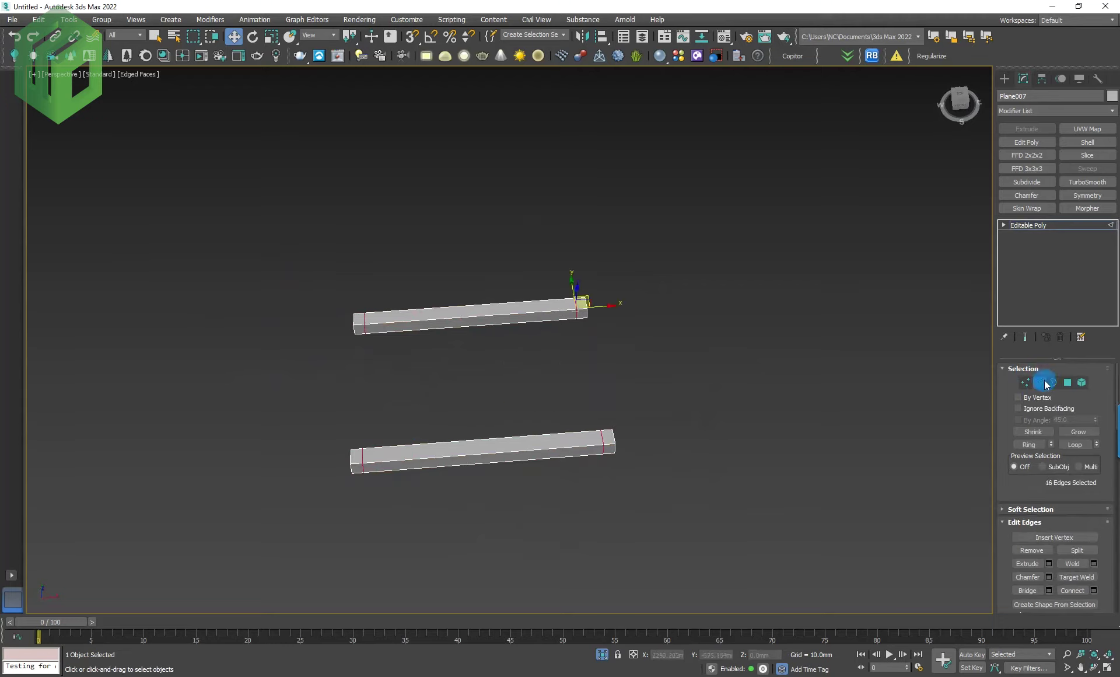
pyautogui.click(1069, 382)
pyautogui.click(596, 327)
pyautogui.click(583, 315)
pyautogui.moveTo(583, 315)
pyautogui.keyDown('alt'); pyautogui.mouseDown(button='middle')
pyautogui.moveTo(655, 382)
pyautogui.moveTo(805, 327)
pyautogui.moveTo(682, 264)
pyautogui.moveTo(707, 363)
pyautogui.mouseUp(button='middle'); pyautogui.keyUp('alt')
pyautogui.click(1028, 577)
# Step: Bridge the remaining slat ends to close the frame, then exit sub-object mode
pyautogui.click(906, 380)
pyautogui.moveTo(906, 380)
pyautogui.keyDown('alt'); pyautogui.mouseDown(button='middle')
pyautogui.moveTo(803, 438)
pyautogui.moveTo(702, 393)
pyautogui.mouseUp(button='middle'); pyautogui.keyUp('alt')
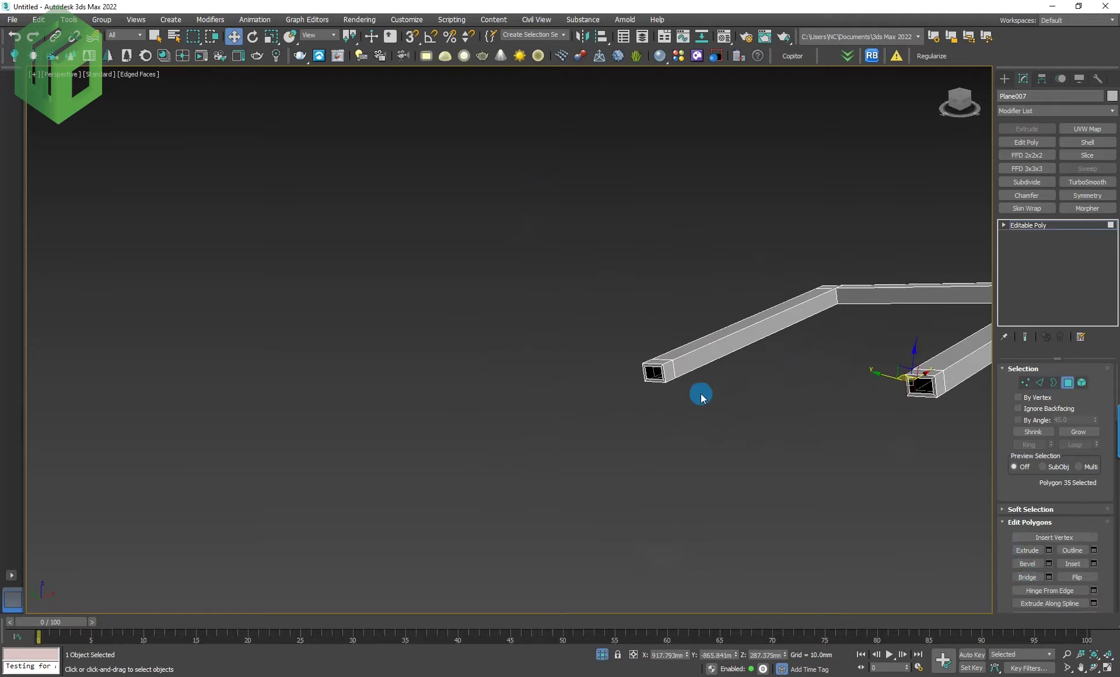
pyautogui.click(1022, 577)
pyautogui.scroll(-3, 655, 479)
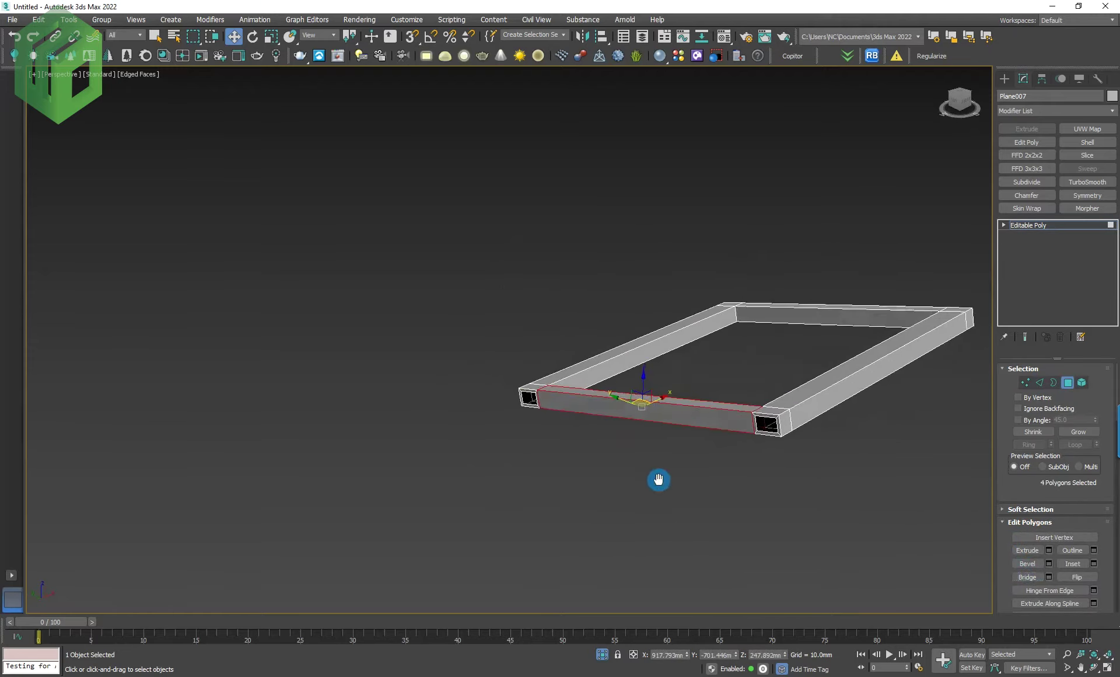
pyautogui.click(1068, 383)
pyautogui.moveTo(858, 470); pyautogui.dragTo(750, 506, button='middle')
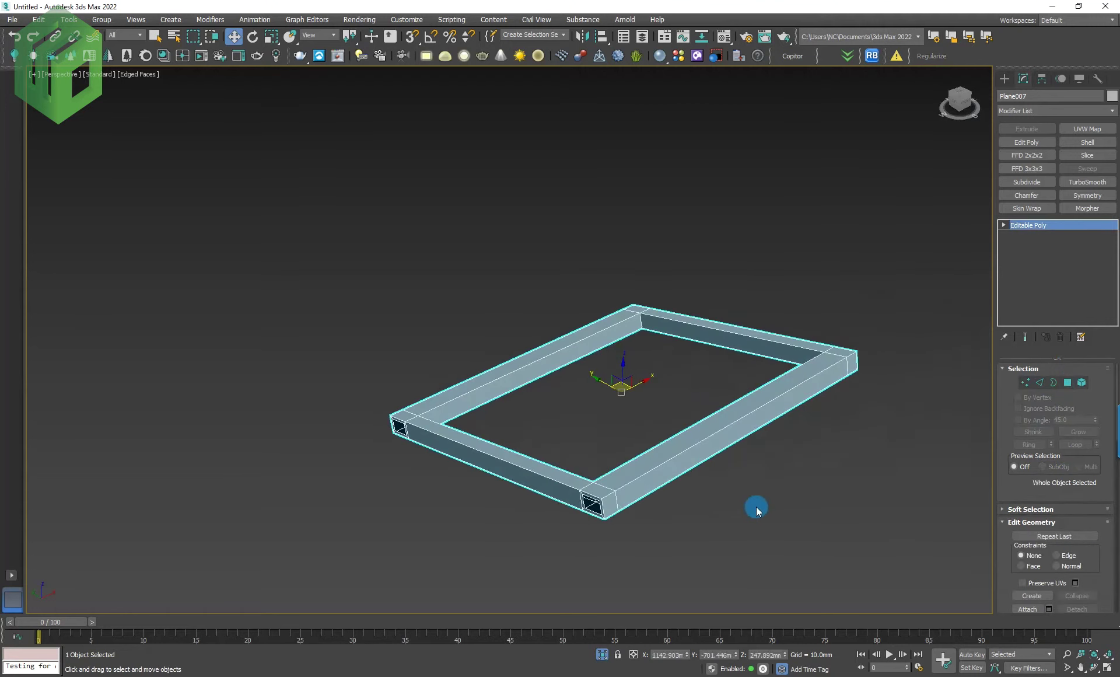
# Step: Add a Chamfer modifier with Smoothing Output set to Smooth Chamfers Only
pyautogui.click(1043, 249)
pyautogui.click(1030, 195)
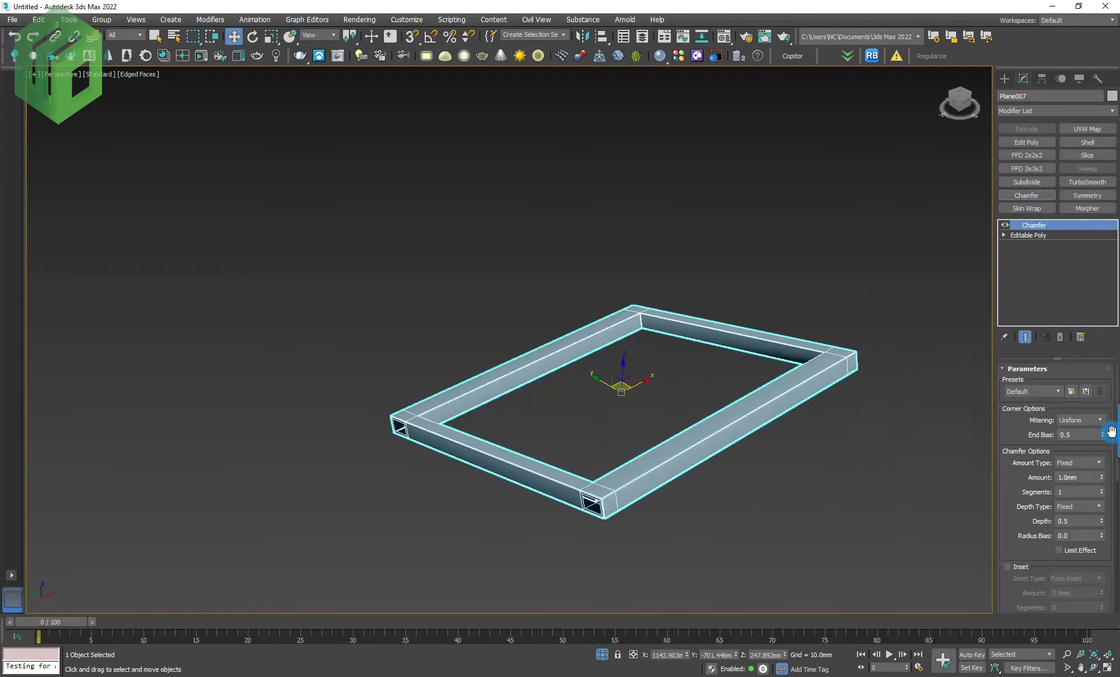
pyautogui.moveTo(1016, 493); pyautogui.dragTo(1013, 262)
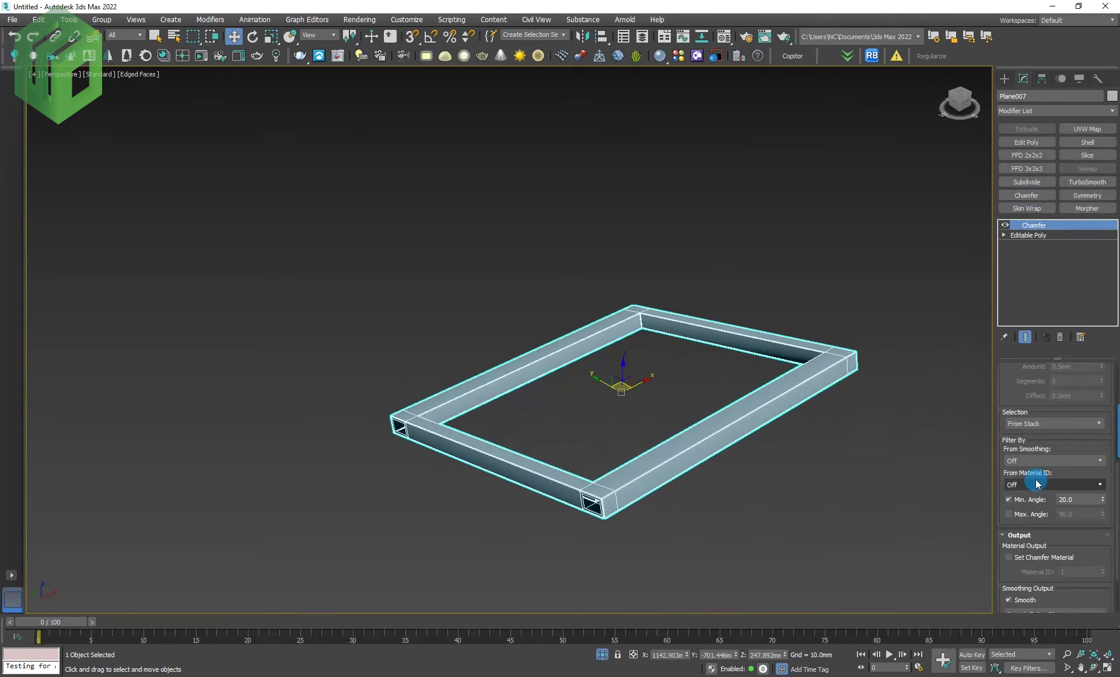
pyautogui.moveTo(1098, 542); pyautogui.dragTo(1080, 471)
pyautogui.click(1079, 541)
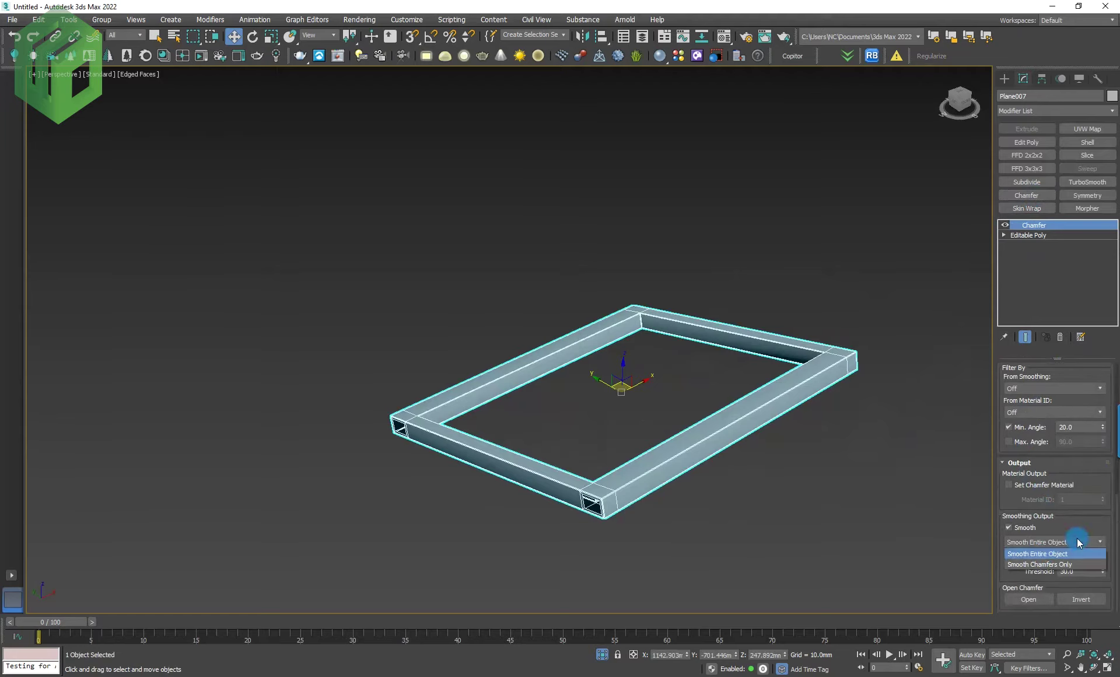
pyautogui.click(1039, 562)
pyautogui.click(963, 551)
# Step: Inspect the chamfered frame corners and turn off edge display
pyautogui.scroll(4, 613, 497)
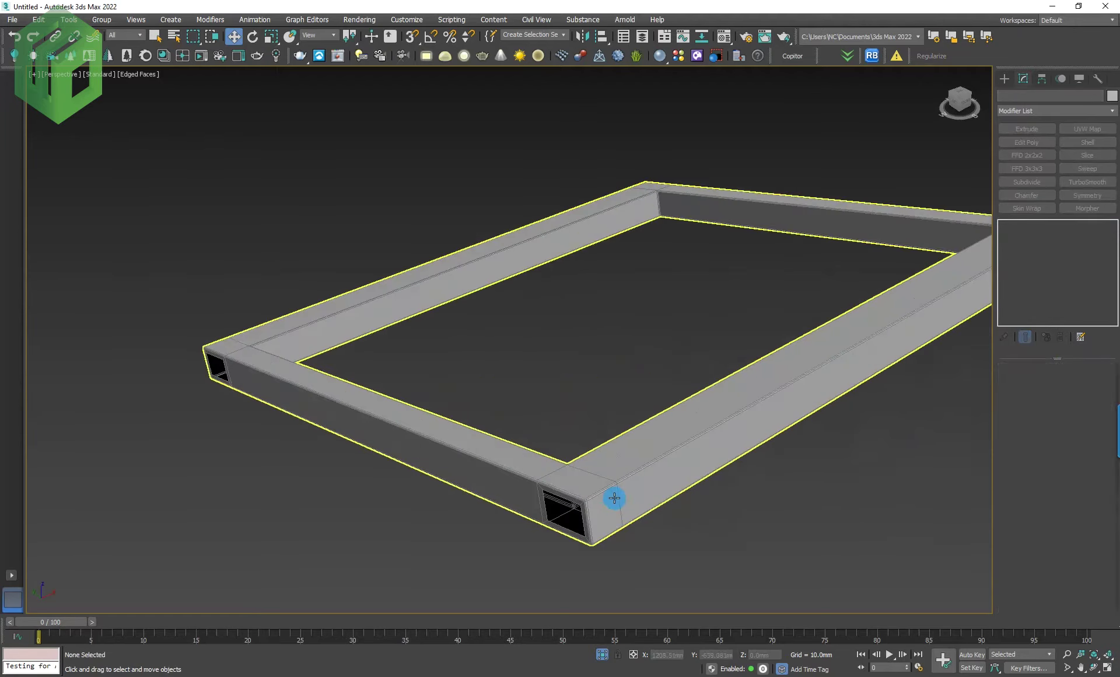
pyautogui.scroll(2, 563, 458)
pyautogui.moveTo(607, 405); pyautogui.dragTo(545, 475)
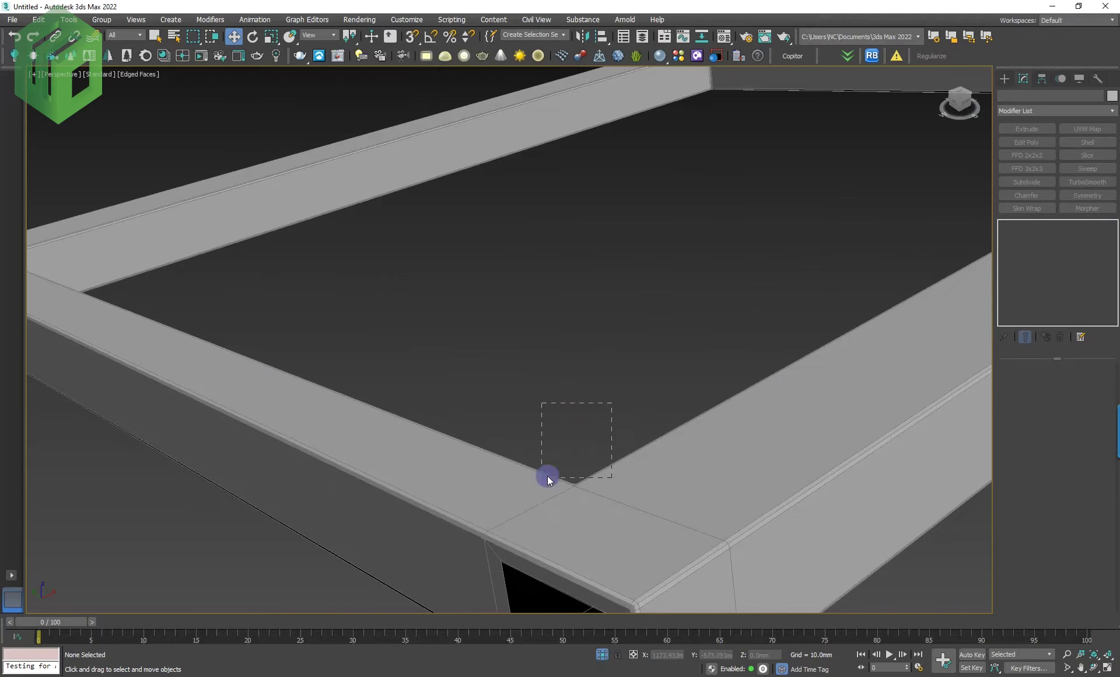
pyautogui.scroll(-5, 773, 473)
pyautogui.scroll(-5, 740, 474)
pyautogui.moveTo(740, 474)
pyautogui.keyDown('alt'); pyautogui.mouseDown(button='middle')
pyautogui.moveTo(808, 533)
pyautogui.moveTo(953, 490)
pyautogui.mouseUp(button='middle'); pyautogui.keyUp('alt')
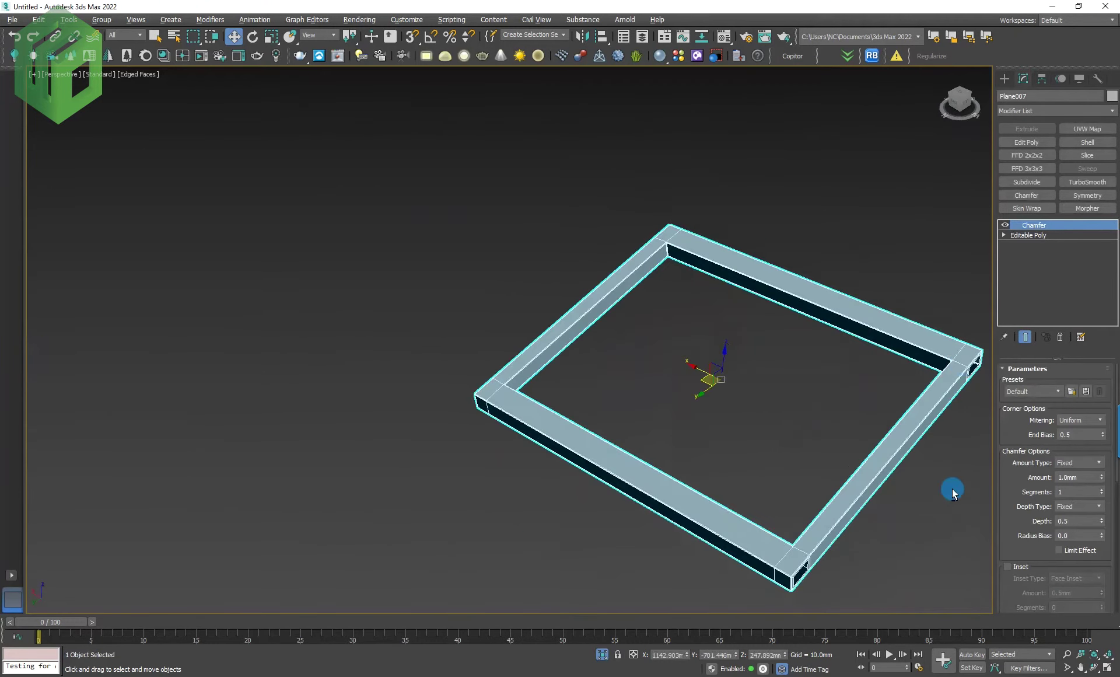
pyautogui.scroll(4, 965, 368)
pyautogui.moveTo(966, 368); pyautogui.dragTo(827, 416, button='middle')
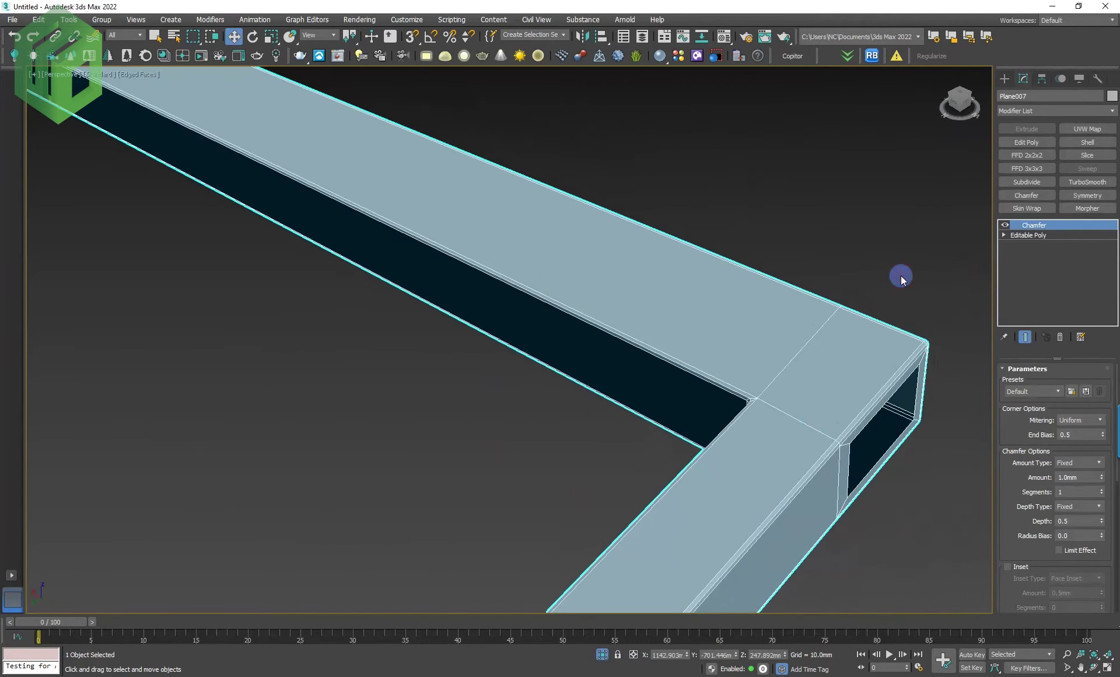
pyautogui.click(902, 279)
pyautogui.scroll(-4, 840, 351)
pyautogui.press('F4')
# Step: Unhide all the hidden chair parts and reference images
pyautogui.moveTo(820, 434)
pyautogui.keyDown('alt'); pyautogui.mouseDown(button='middle')
pyautogui.moveTo(705, 440)
pyautogui.moveTo(756, 467)
pyautogui.mouseUp(button='middle'); pyautogui.keyUp('alt')
pyautogui.rightClick(743, 398)
pyautogui.click(775, 343)
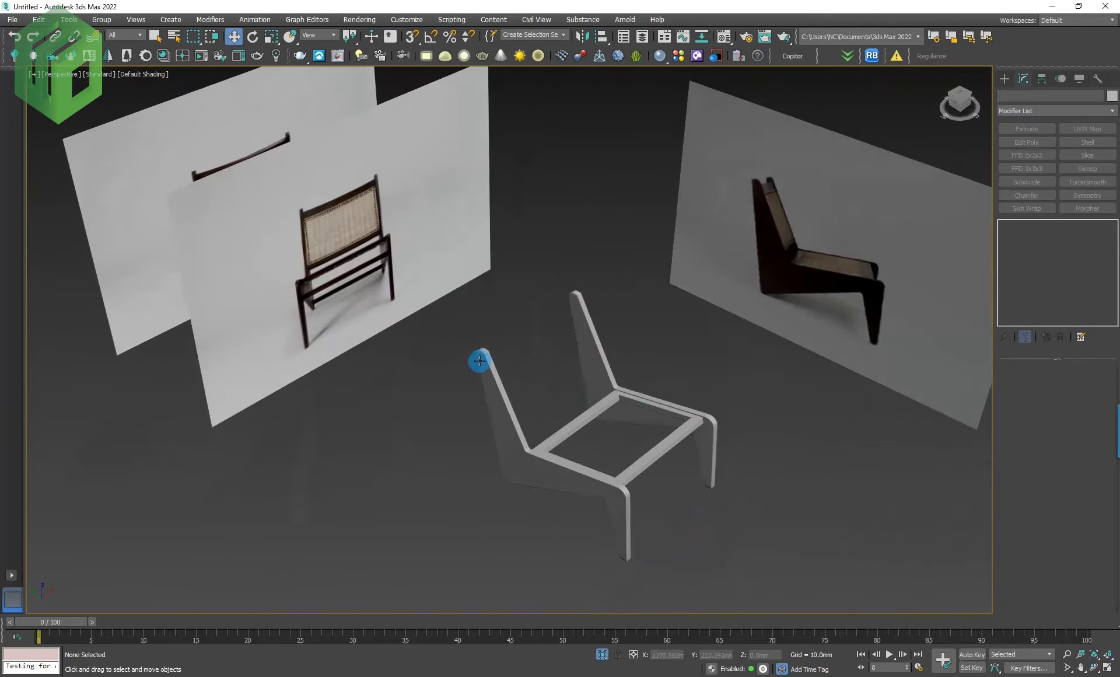
# Step: Hide the front chair reference image in the Front view
pyautogui.press('f')
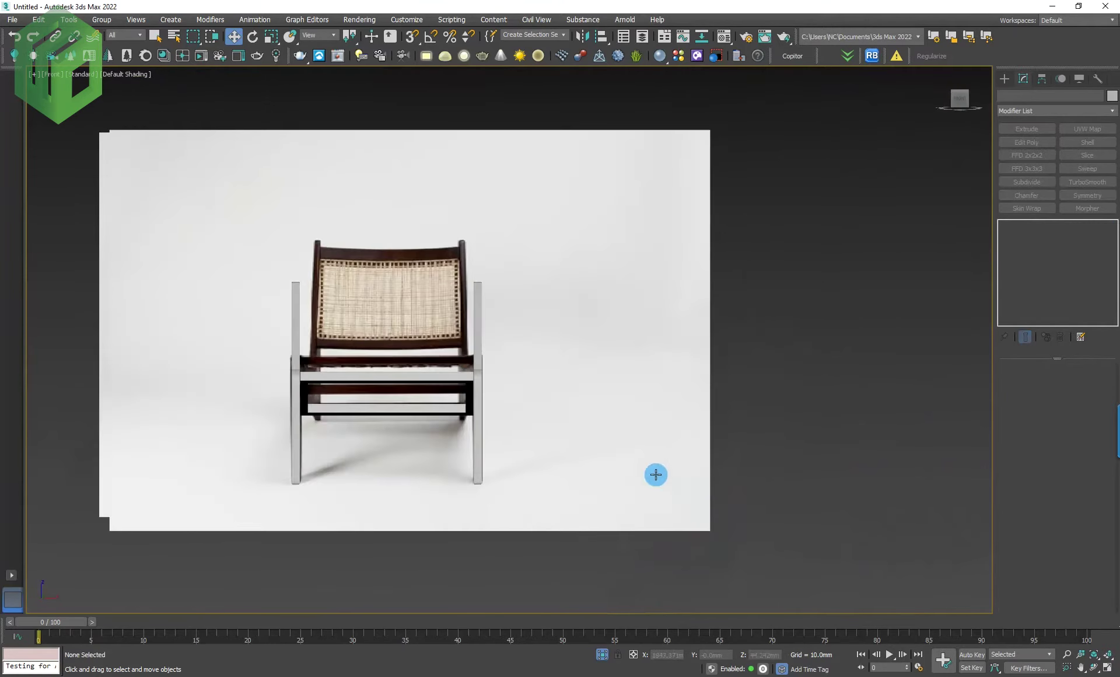
pyautogui.click(670, 322)
pyautogui.rightClick(670, 322)
pyautogui.click(693, 278)
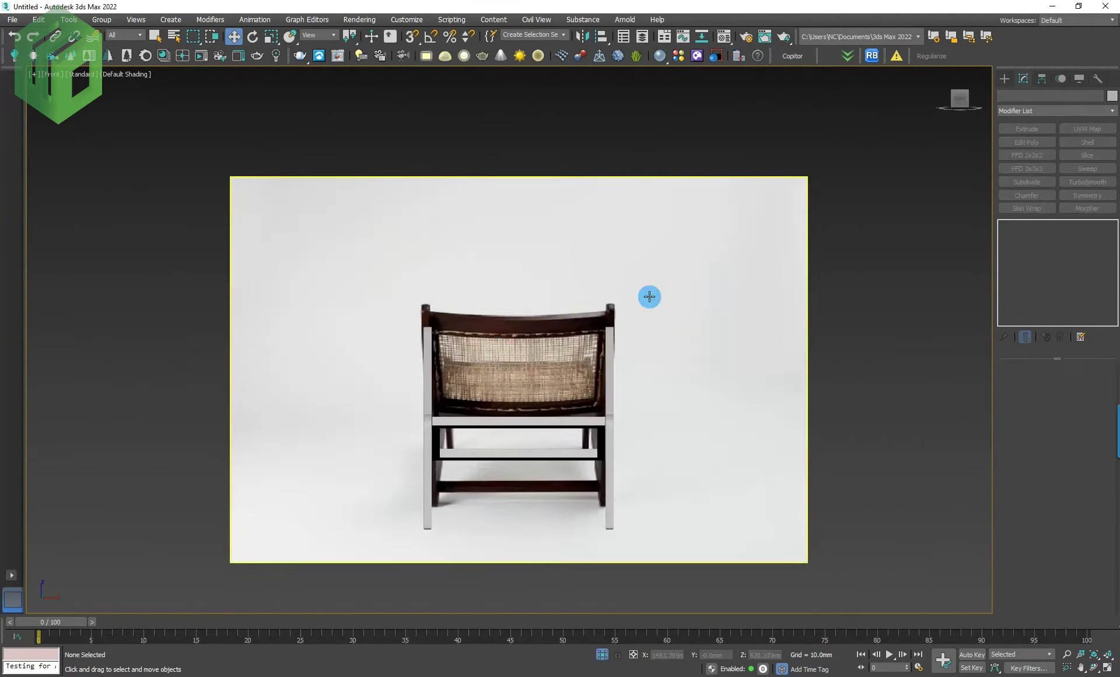
pyautogui.scroll(5, 498, 330)
# Step: Draw a plane over the top back rail with Length 35 and lower it onto the rail
pyautogui.rightClick(517, 352)
pyautogui.click(532, 321)
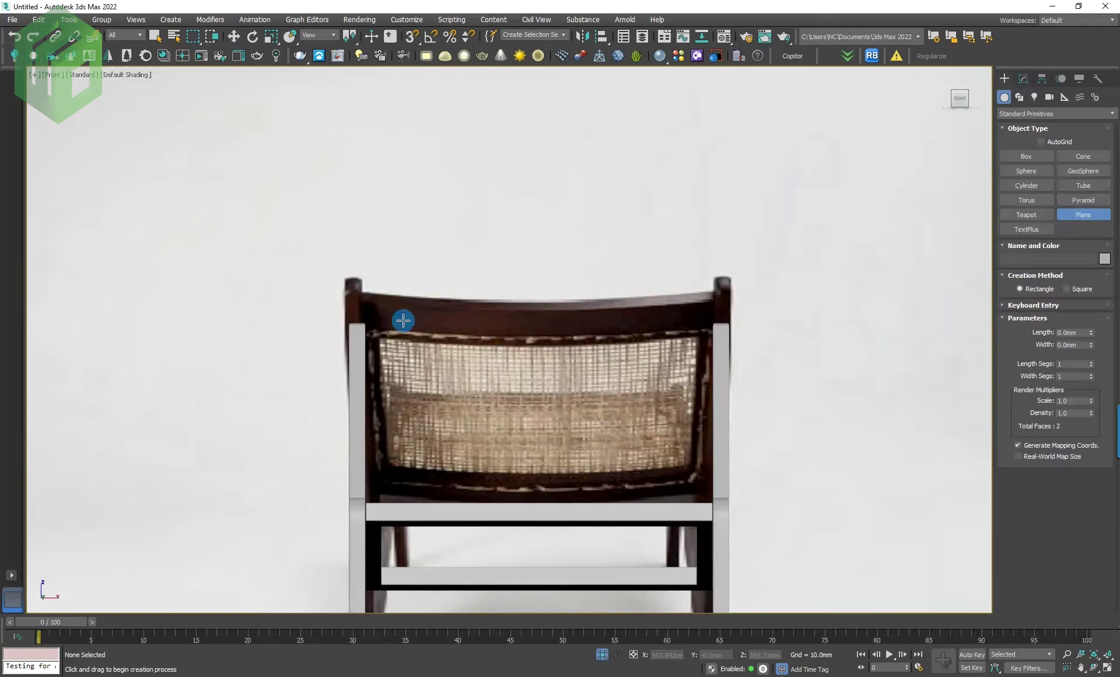
pyautogui.moveTo(362, 295); pyautogui.dragTo(711, 331)
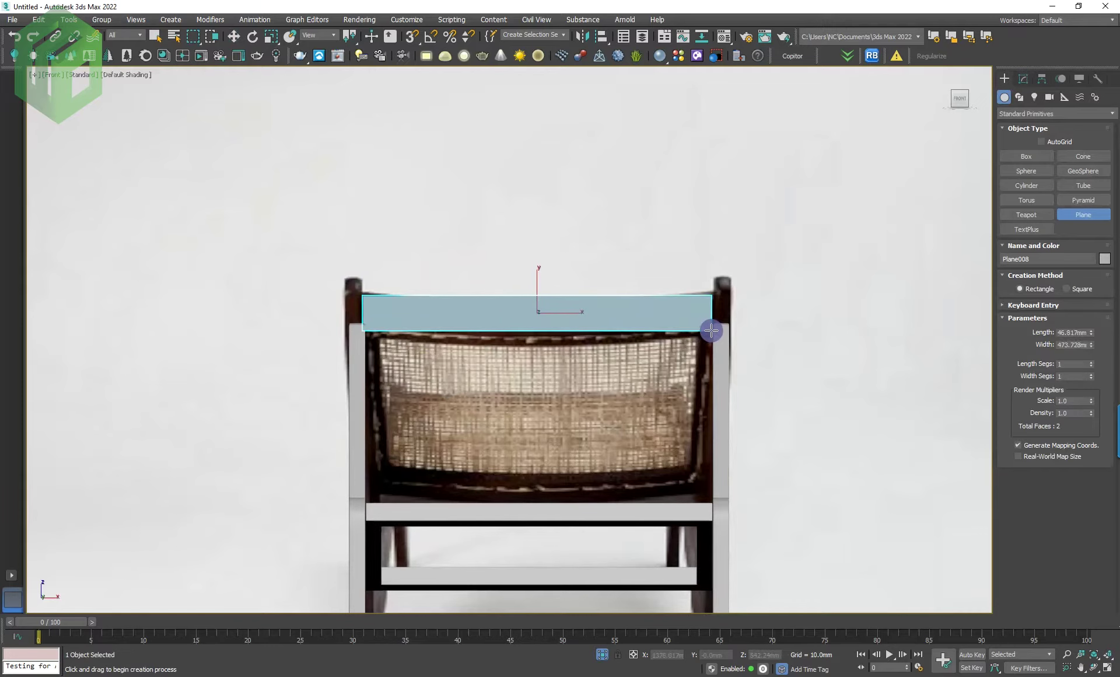
pyautogui.write('35')
pyautogui.press('Return')
pyautogui.press('w')
pyautogui.moveTo(537, 286)
pyautogui.mouseDown()
pyautogui.moveTo(543, 395)
pyautogui.moveTo(543, 295)
pyautogui.moveTo(543, 320)
pyautogui.moveTo(569, 350)
pyautogui.mouseUp()
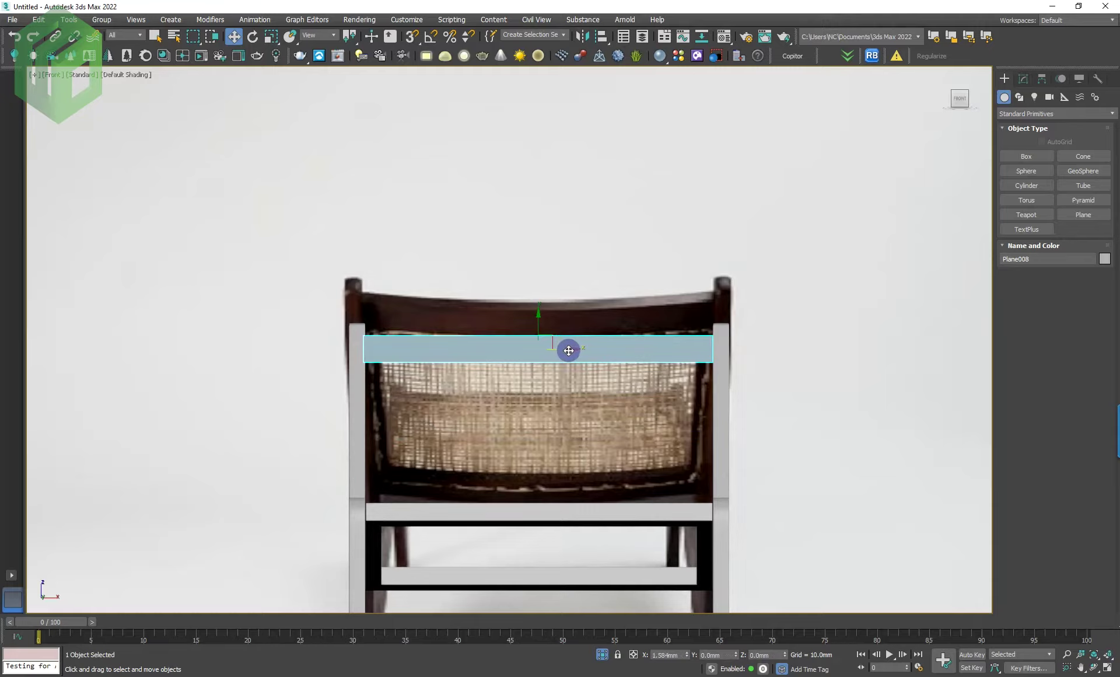
# Step: Thicken the new plane into a solid rail with a 35 mm Shell modifier
pyautogui.moveTo(604, 346)
pyautogui.keyDown('alt'); pyautogui.mouseDown(button='middle')
pyautogui.moveTo(663, 432)
pyautogui.moveTo(663, 401)
pyautogui.mouseUp(button='middle'); pyautogui.keyUp('alt')
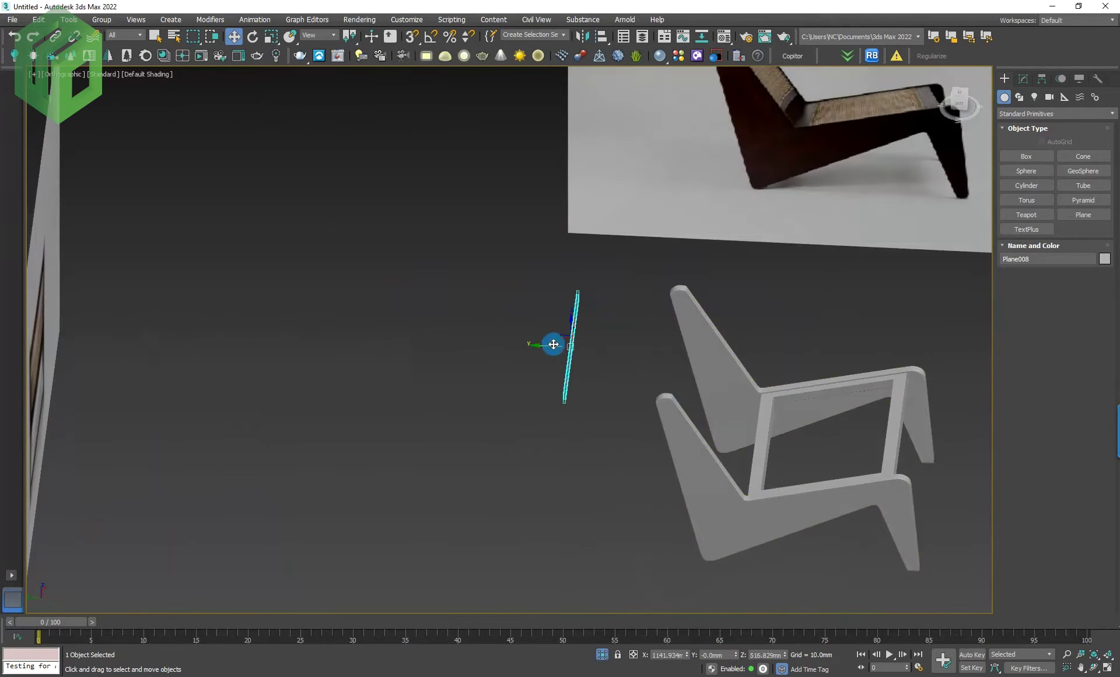
pyautogui.moveTo(715, 375); pyautogui.dragTo(615, 393, button='middle')
pyautogui.press('p')
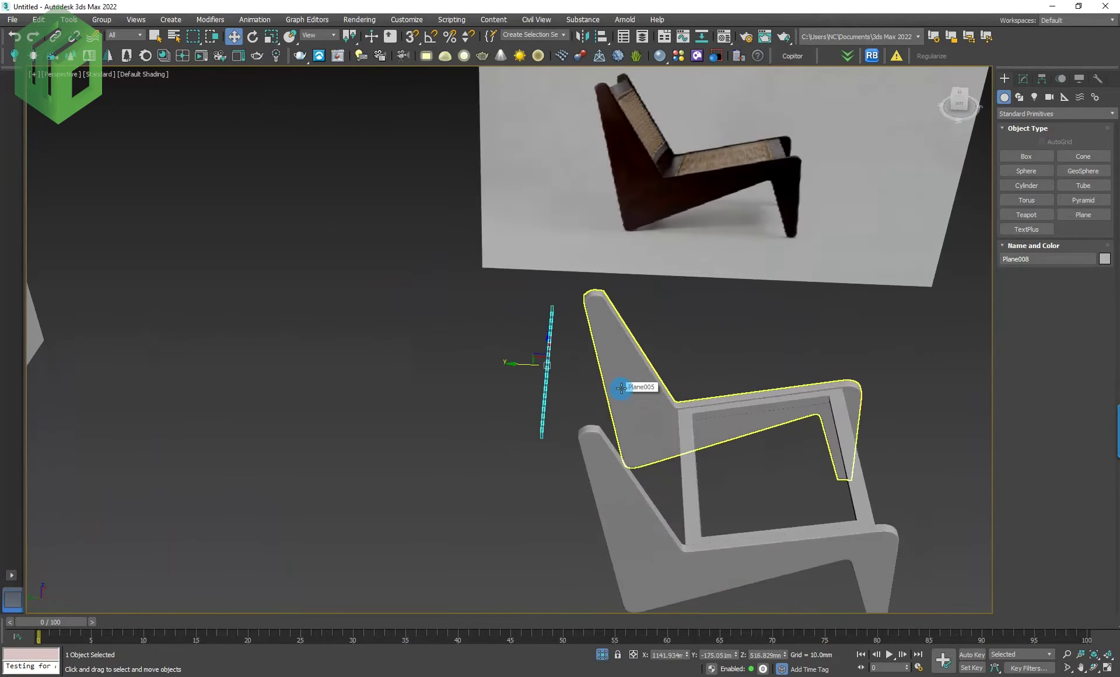
pyautogui.click(1021, 80)
pyautogui.click(1088, 142)
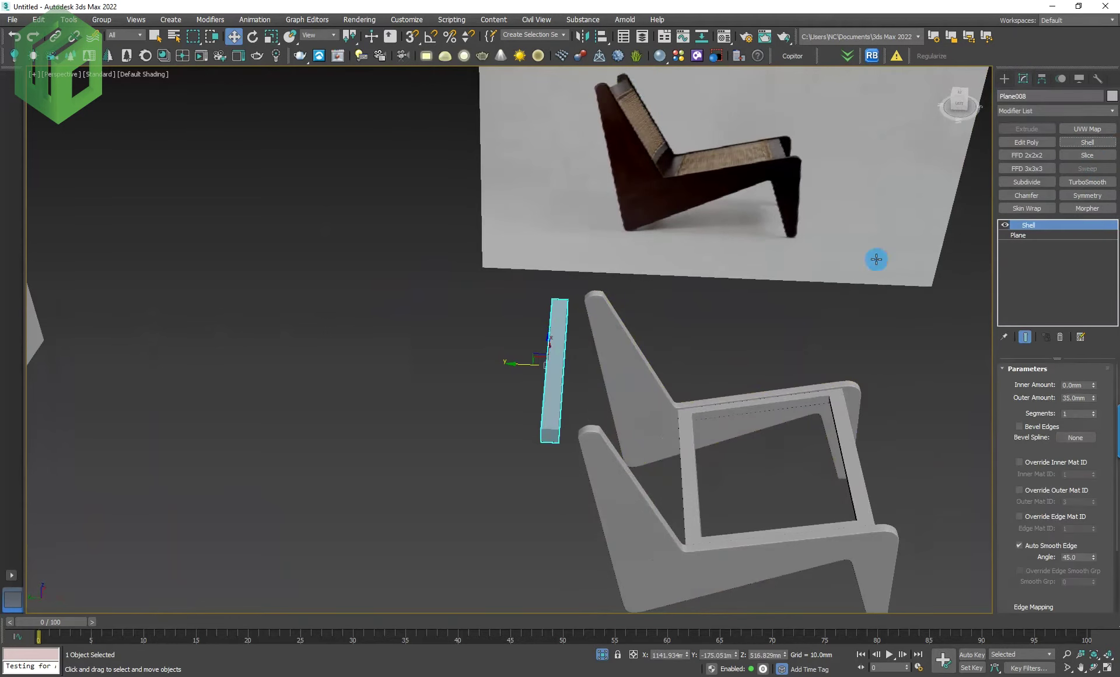
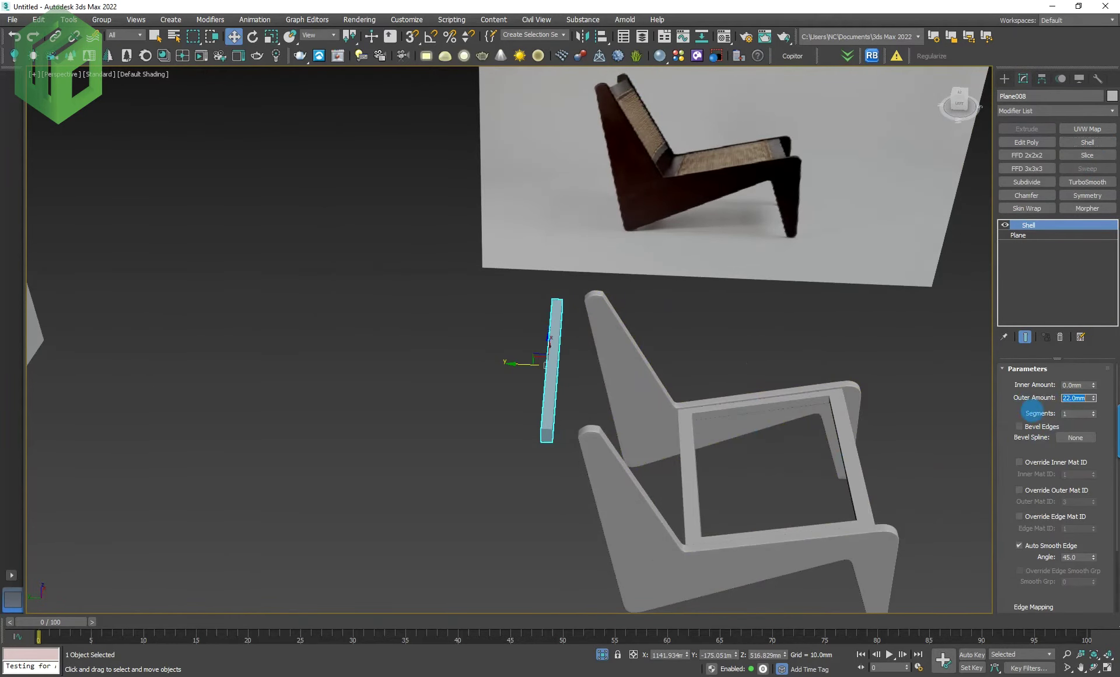
# Step: Tilt the backrest slat about 28.5° in the Left view to match the frame
pyautogui.moveTo(590, 453)
pyautogui.keyDown('alt'); pyautogui.mouseDown(button='middle')
pyautogui.moveTo(632, 465)
pyautogui.moveTo(620, 453)
pyautogui.moveTo(619, 484)
pyautogui.moveTo(620, 465)
pyautogui.moveTo(643, 453)
pyautogui.mouseUp(button='middle'); pyautogui.keyUp('alt')
pyautogui.scroll(5, 642, 453)
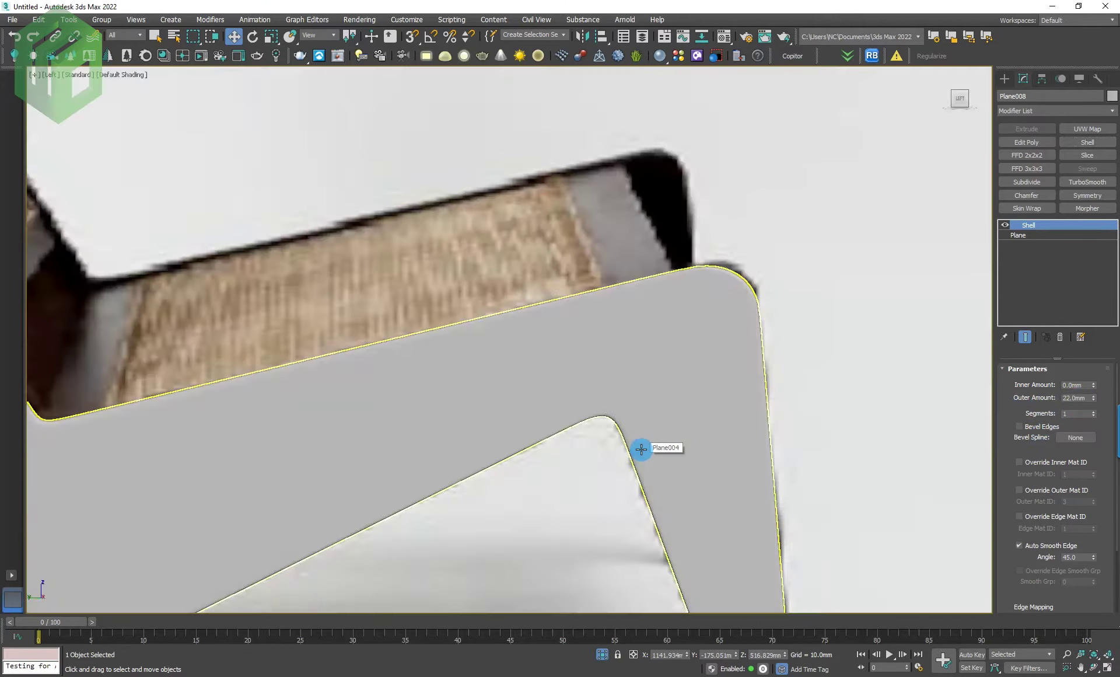
pyautogui.press('l')
pyautogui.scroll(5, 593, 310)
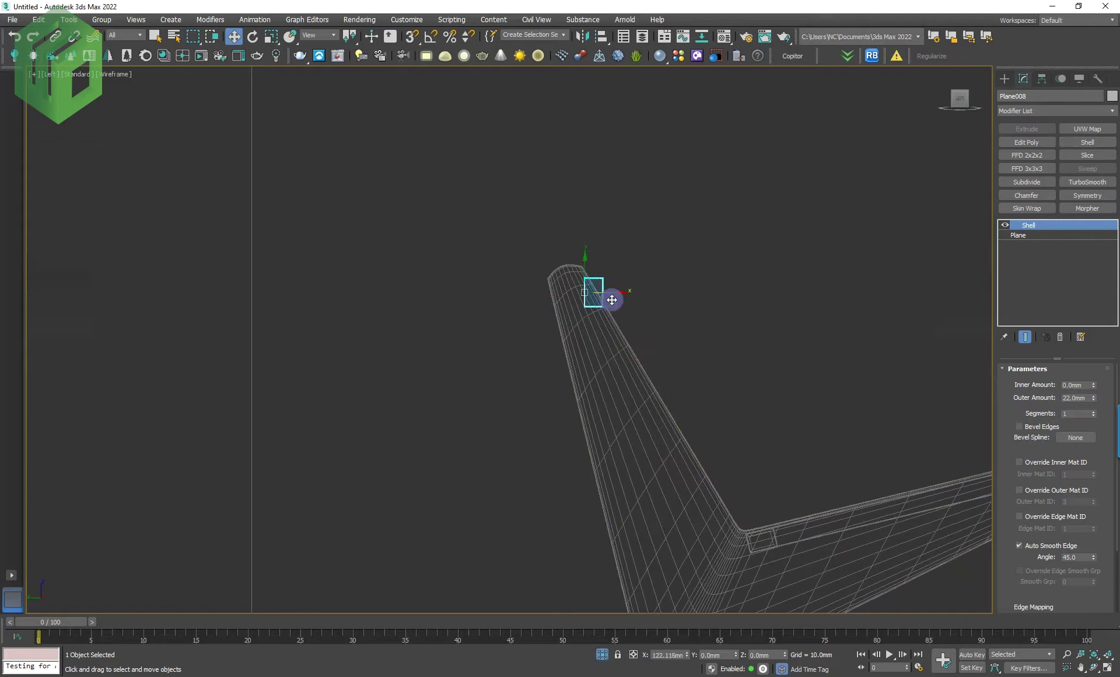
pyautogui.scroll(3, 602, 295)
pyautogui.press('e')
pyautogui.moveTo(583, 288)
pyautogui.mouseDown()
pyautogui.moveTo(578, 248)
pyautogui.moveTo(518, 285)
pyautogui.moveTo(523, 313)
pyautogui.mouseUp()
pyautogui.scroll(3, 543, 275)
pyautogui.press('w')
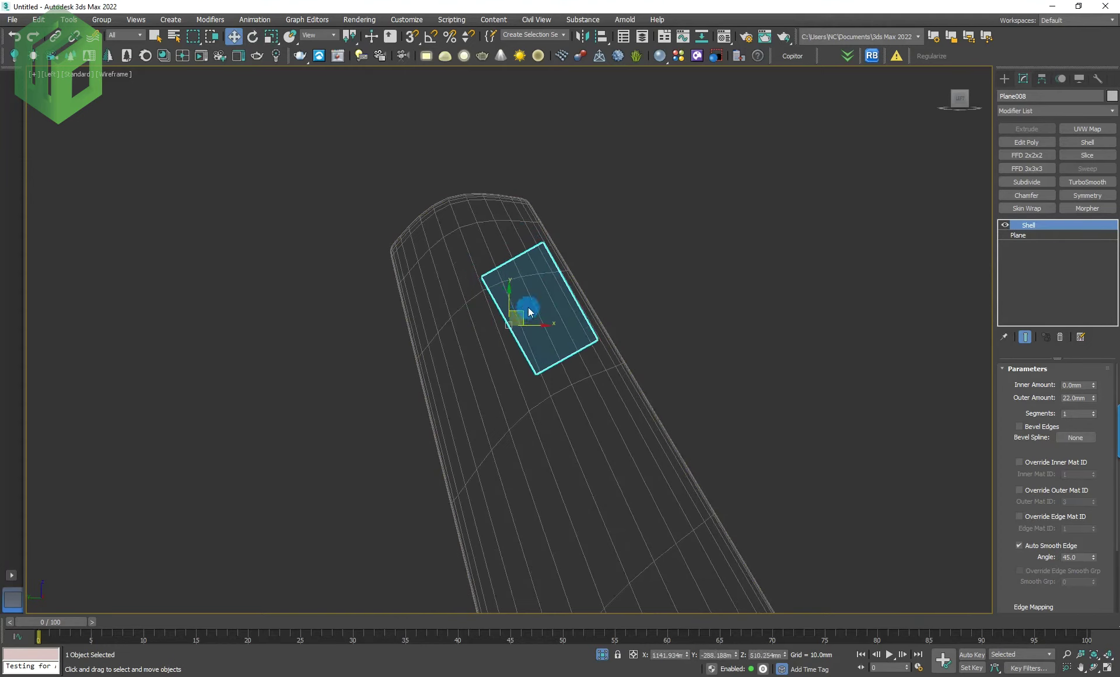
# Step: Shift-clone the slat down to the backrest's inner corner
pyautogui.scroll(-5, 529, 313)
pyautogui.moveTo(638, 372); pyautogui.dragTo(558, 242, button='middle')
pyautogui.scroll(-3, 559, 243)
pyautogui.moveTo(528, 225)
pyautogui.keyDown('shift'); pyautogui.mouseDown()
pyautogui.moveTo(602, 377)
pyautogui.moveTo(586, 325)
pyautogui.mouseUp(); pyautogui.keyUp('shift')
pyautogui.click(562, 394)
pyautogui.scroll(5, 602, 373)
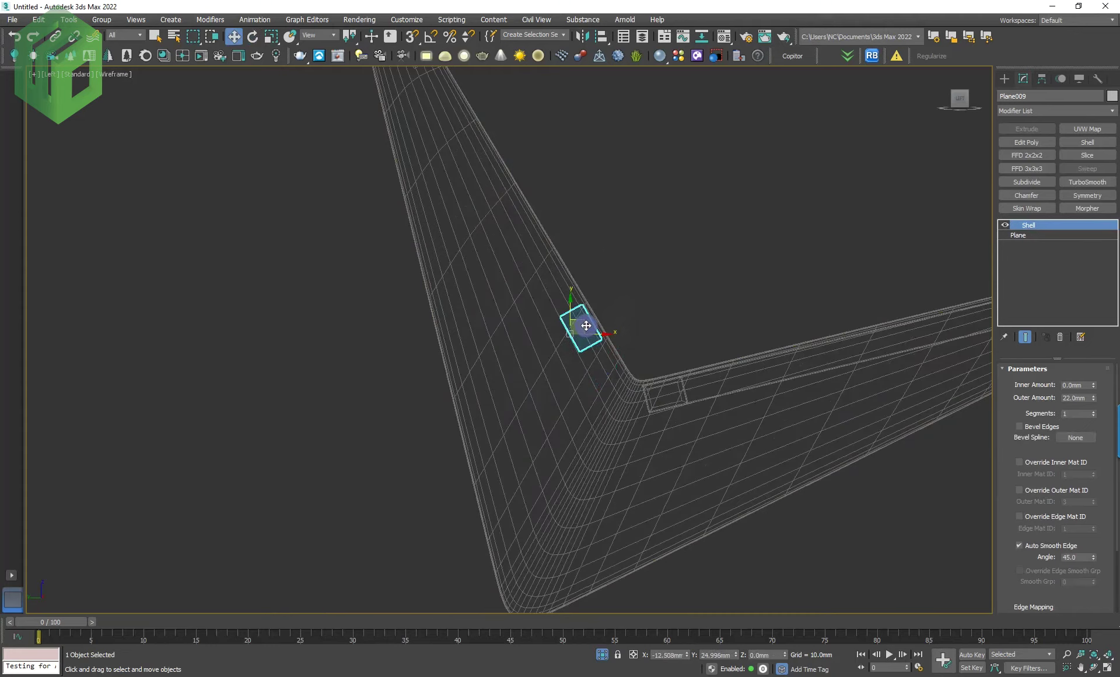
pyautogui.scroll(-10, 586, 325)
pyautogui.moveTo(730, 382)
pyautogui.keyDown('alt'); pyautogui.mouseDown(button='middle')
pyautogui.moveTo(710, 449)
pyautogui.moveTo(688, 458)
pyautogui.mouseUp(button='middle'); pyautogui.keyUp('alt')
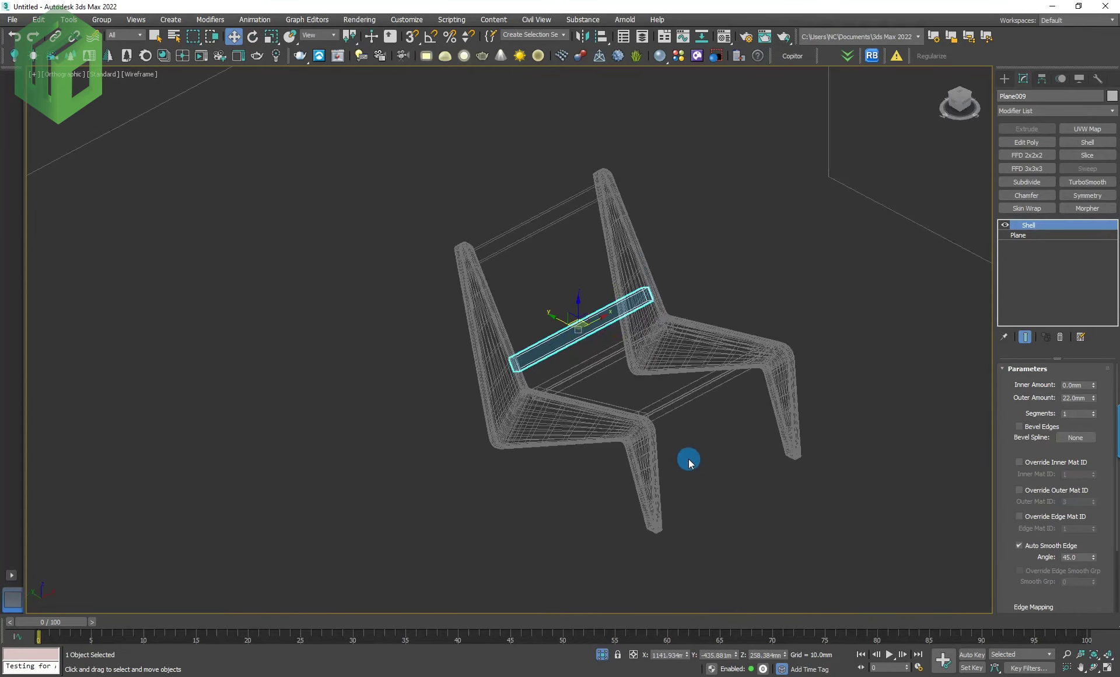
pyautogui.press('F3')
# Step: Select both backrest slats and isolate them with Alt+Q
pyautogui.scroll(-4, 689, 463)
pyautogui.scroll(4, 652, 325)
pyautogui.moveTo(652, 325)
pyautogui.keyDown('alt'); pyautogui.mouseDown(button='middle')
pyautogui.moveTo(750, 332)
pyautogui.moveTo(671, 312)
pyautogui.moveTo(647, 325)
pyautogui.mouseUp(button='middle'); pyautogui.keyUp('alt')
pyautogui.moveTo(402, 318)
pyautogui.keyDown('alt'); pyautogui.mouseDown(button='middle')
pyautogui.moveTo(425, 354)
pyautogui.moveTo(513, 301)
pyautogui.moveTo(663, 413)
pyautogui.moveTo(629, 410)
pyautogui.mouseUp(button='middle'); pyautogui.keyUp('alt')
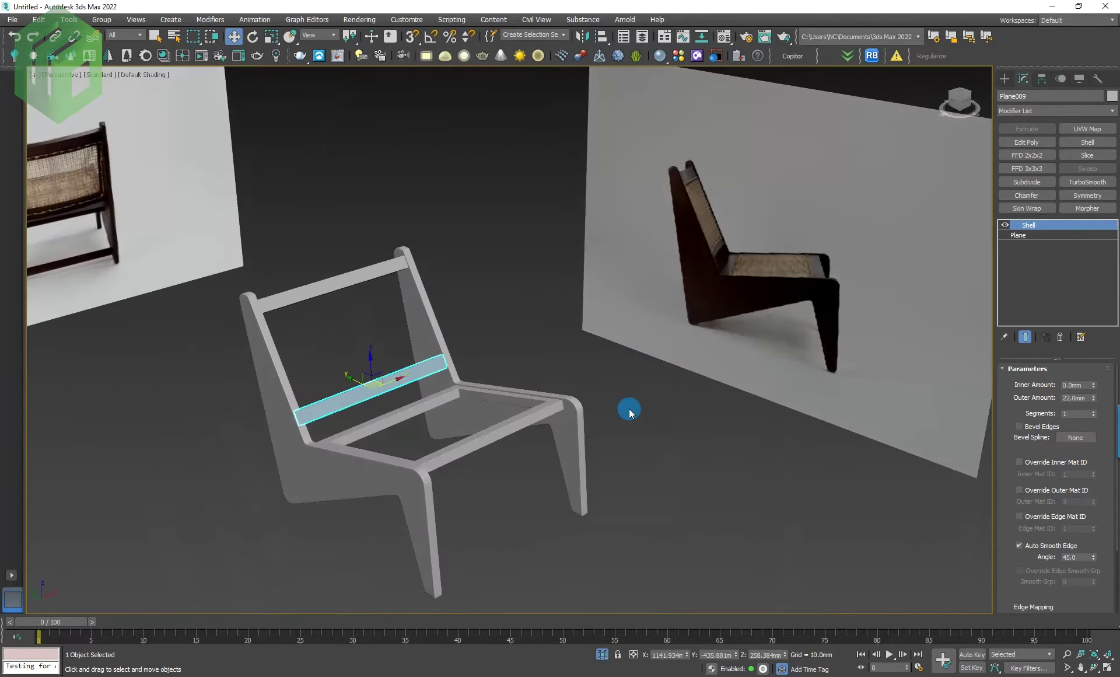
pyautogui.press('f')
pyautogui.scroll(4, 358, 387)
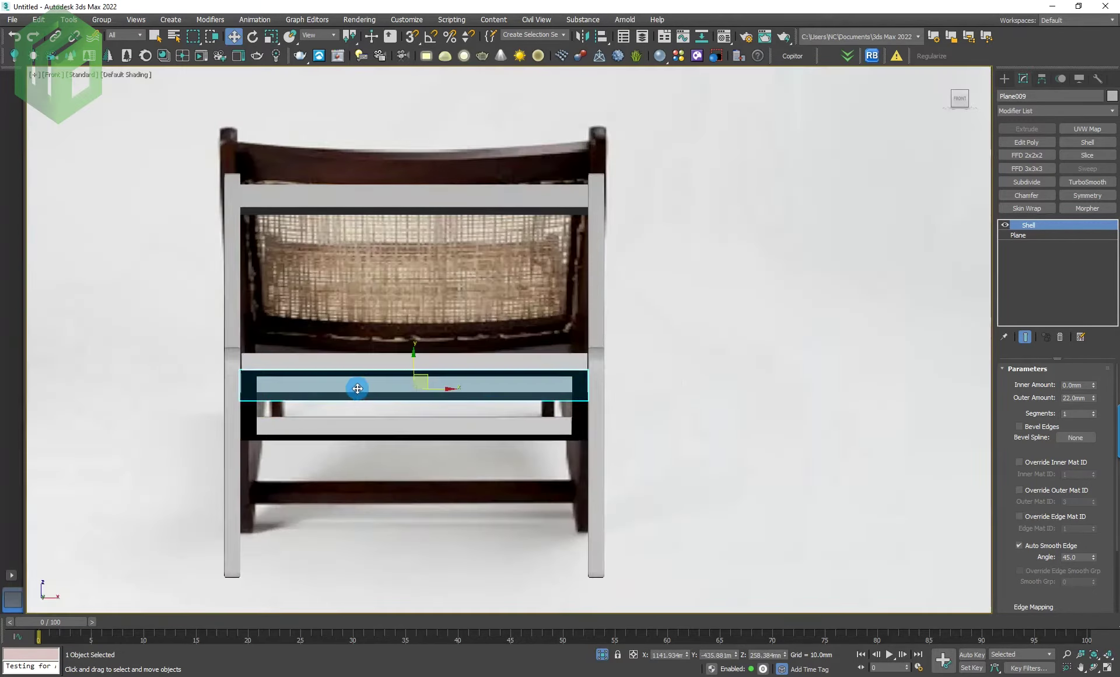
pyautogui.scroll(-2, 472, 409)
pyautogui.press('p')
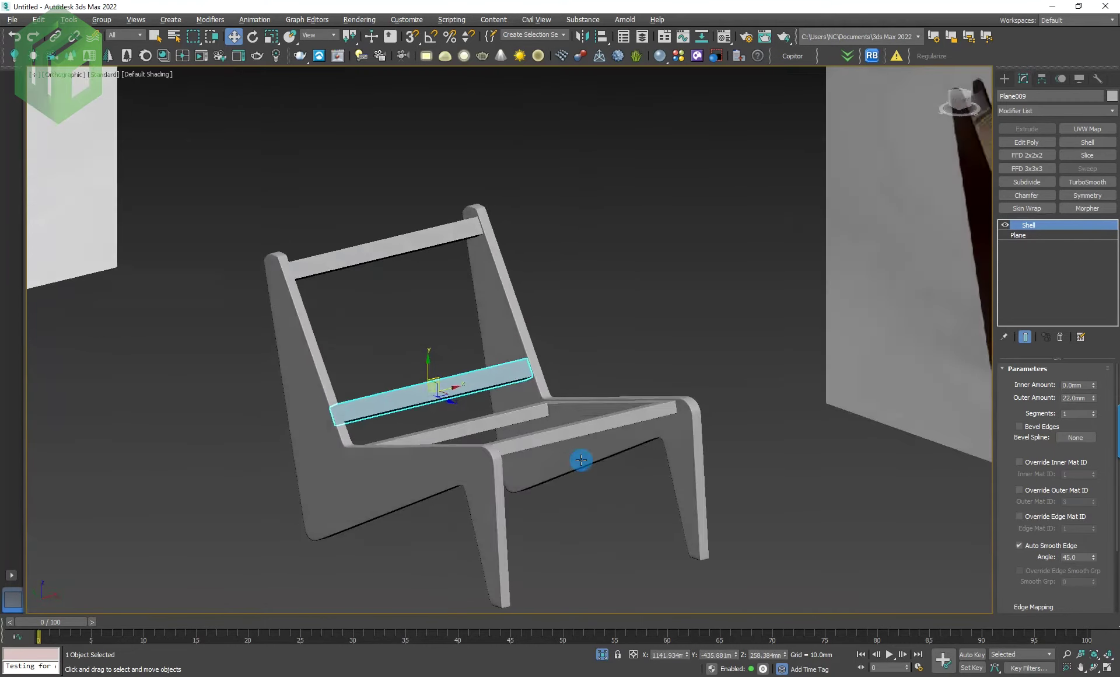
pyautogui.keyDown('alt'); pyautogui.moveTo(580, 457); pyautogui.dragTo(635, 500, button='middle'); pyautogui.keyUp('alt')
pyautogui.scroll(4, 634, 500)
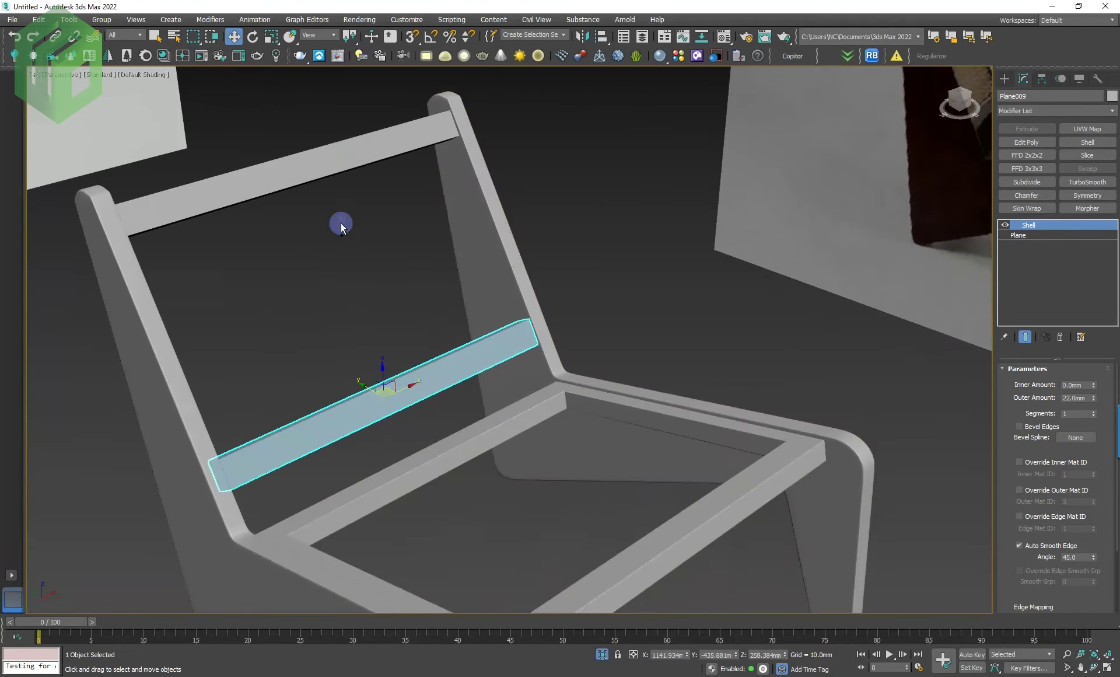
pyautogui.keyDown('ctrl'); pyautogui.click(340, 193); pyautogui.keyUp('ctrl')
pyautogui.hotkey('alt', 'q')
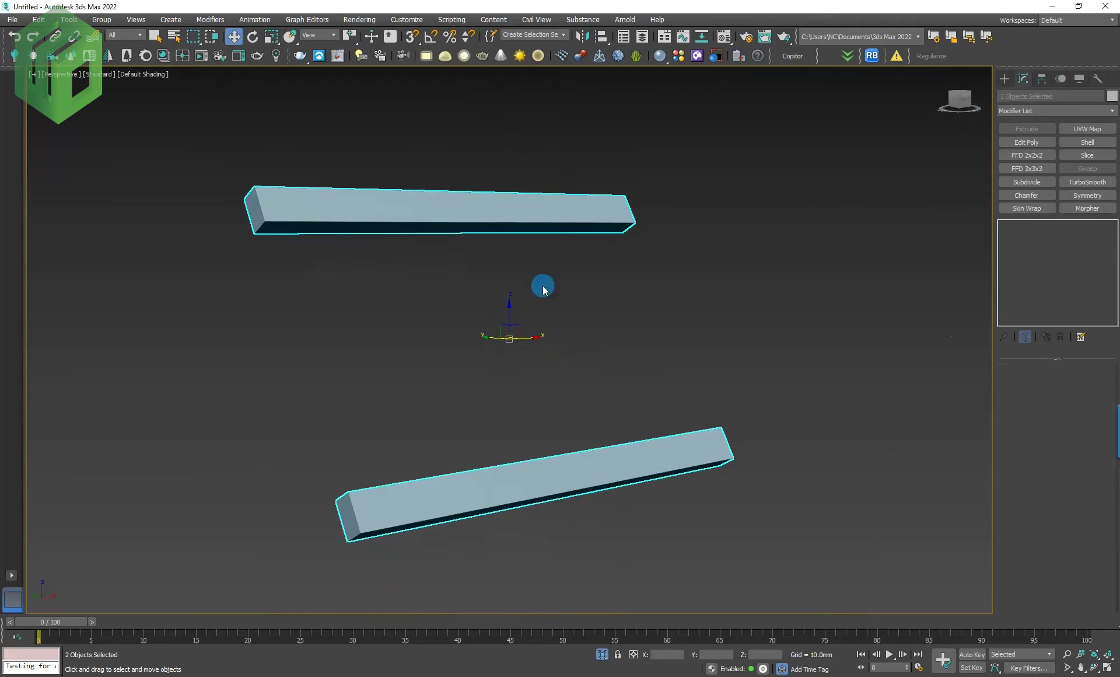
# Step: Merge the two slats into one editable poly object with Quick Attach
pyautogui.rightClick(542, 285)
pyautogui.click(600, 374)
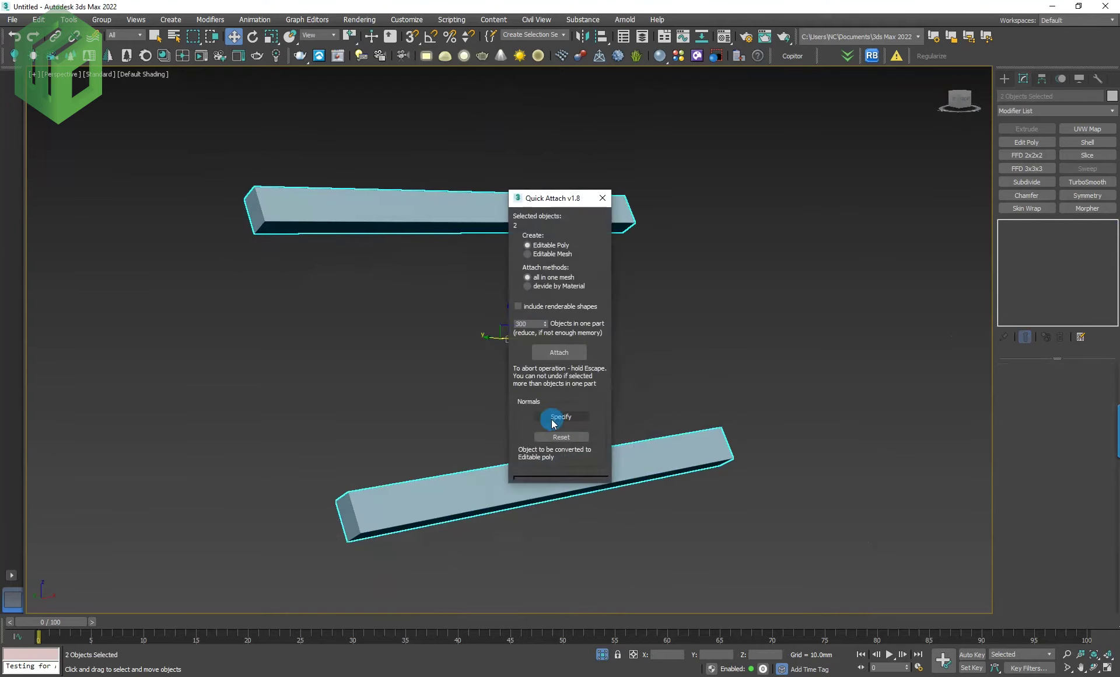
pyautogui.click(571, 366)
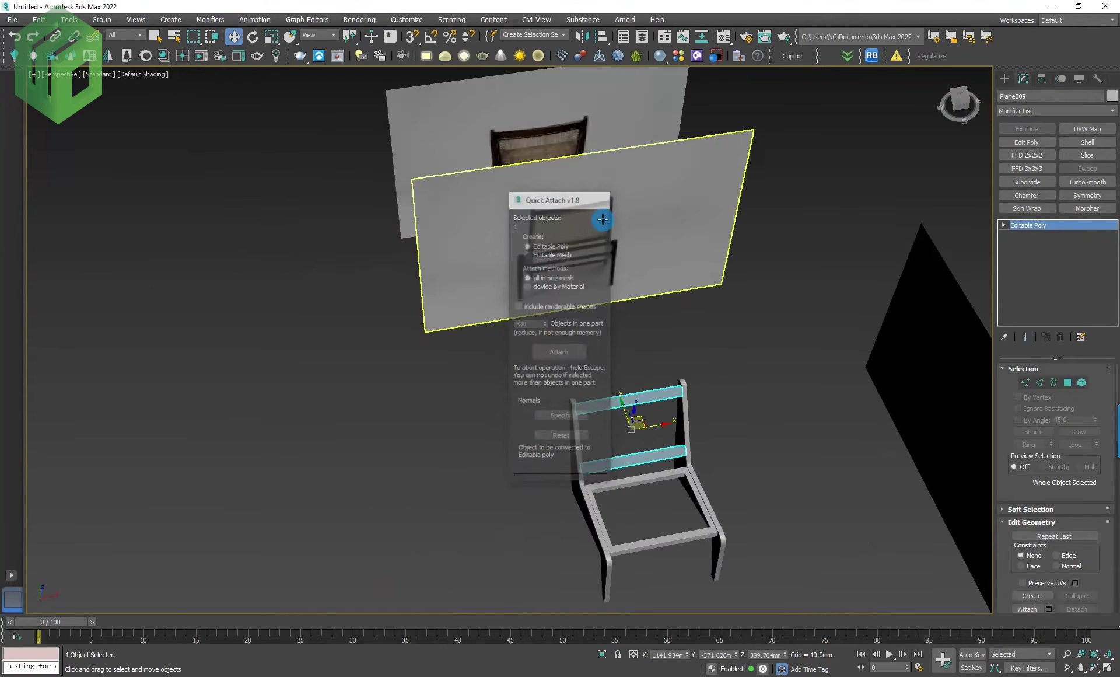
pyautogui.hotkey('alt', 'q')
pyautogui.click(764, 419)
pyautogui.keyDown('alt'); pyautogui.moveTo(764, 419); pyautogui.dragTo(823, 397, button='middle'); pyautogui.keyUp('alt')
# Step: Inset the slats' end polygons by 4.306mm and delete the inset faces
pyautogui.click(1068, 382)
pyautogui.scroll(-5, 818, 413)
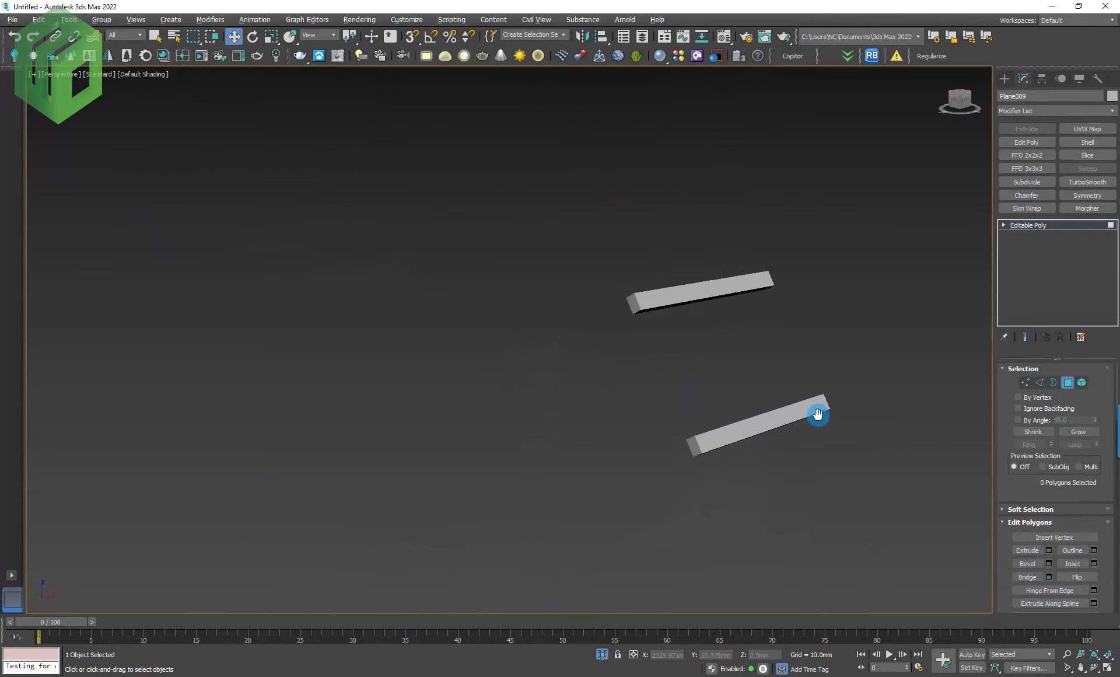
pyautogui.scroll(3, 674, 449)
pyautogui.click(709, 447)
pyautogui.moveTo(616, 207)
pyautogui.keyDown('alt'); pyautogui.mouseDown(button='middle')
pyautogui.moveTo(703, 355)
pyautogui.moveTo(695, 370)
pyautogui.moveTo(768, 275)
pyautogui.mouseUp(button='middle'); pyautogui.keyUp('alt')
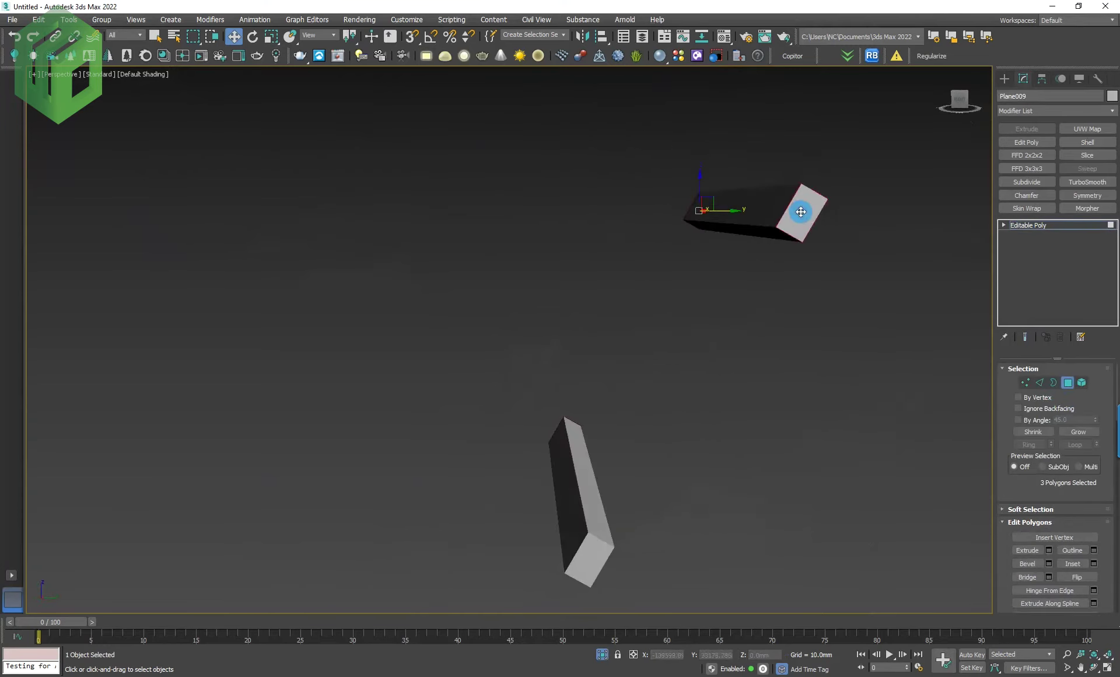
pyautogui.keyDown('alt'); pyautogui.moveTo(801, 211); pyautogui.dragTo(736, 387, button='middle'); pyautogui.keyUp('alt')
pyautogui.rightClick(622, 412)
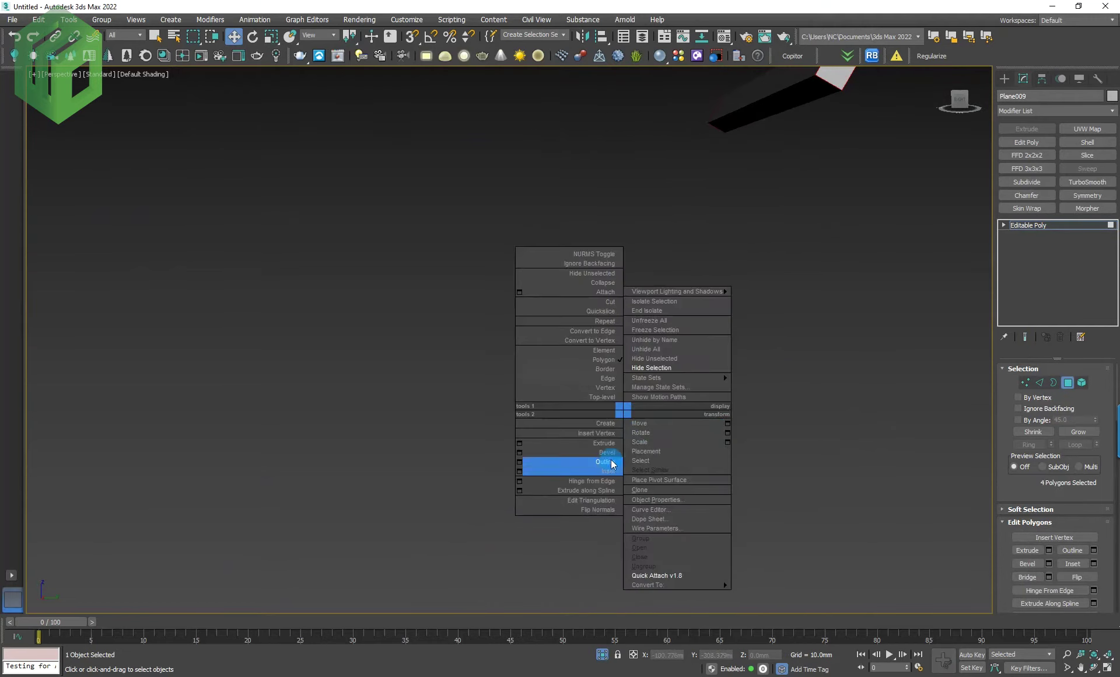
pyautogui.click(527, 471)
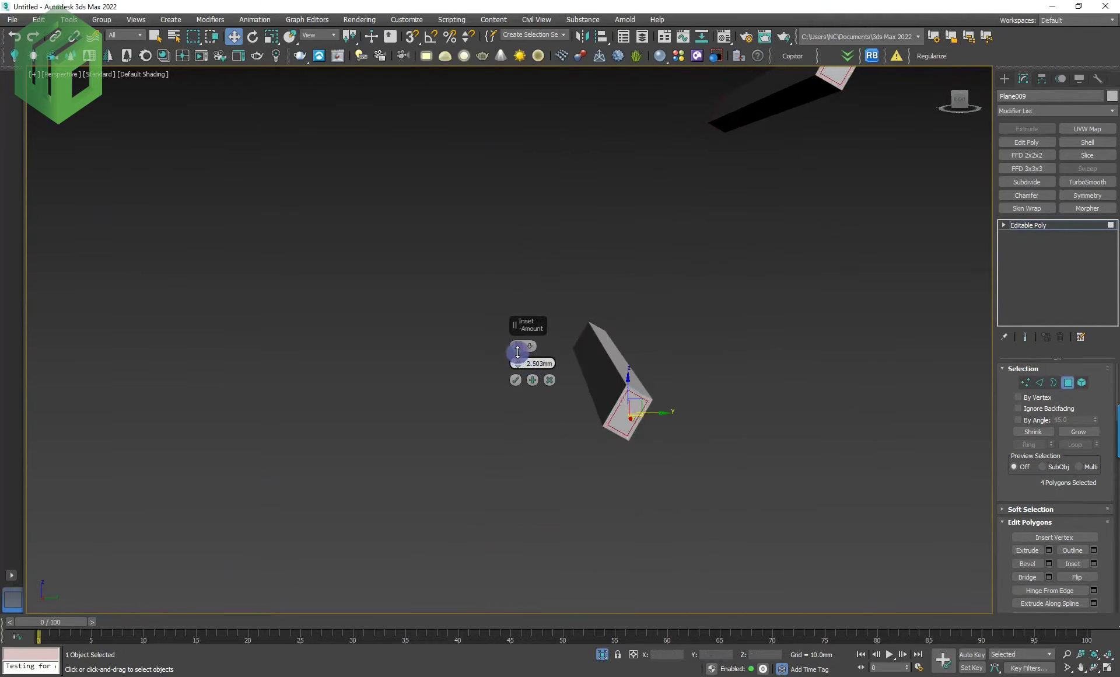
pyautogui.click(515, 379)
pyautogui.press('Delete')
pyautogui.moveTo(657, 444)
pyautogui.keyDown('alt'); pyautogui.mouseDown(button='middle')
pyautogui.moveTo(784, 420)
pyautogui.moveTo(881, 440)
pyautogui.mouseUp(button='middle'); pyautogui.keyUp('alt')
# Step: Connect the slats' long edges with 2 segments and Pinch 89, placing loops near the ends
pyautogui.click(1047, 383)
pyautogui.moveTo(743, 483); pyautogui.dragTo(718, 301)
pyautogui.moveTo(718, 300); pyautogui.dragTo(676, 302, button='middle')
pyautogui.rightClick(643, 319)
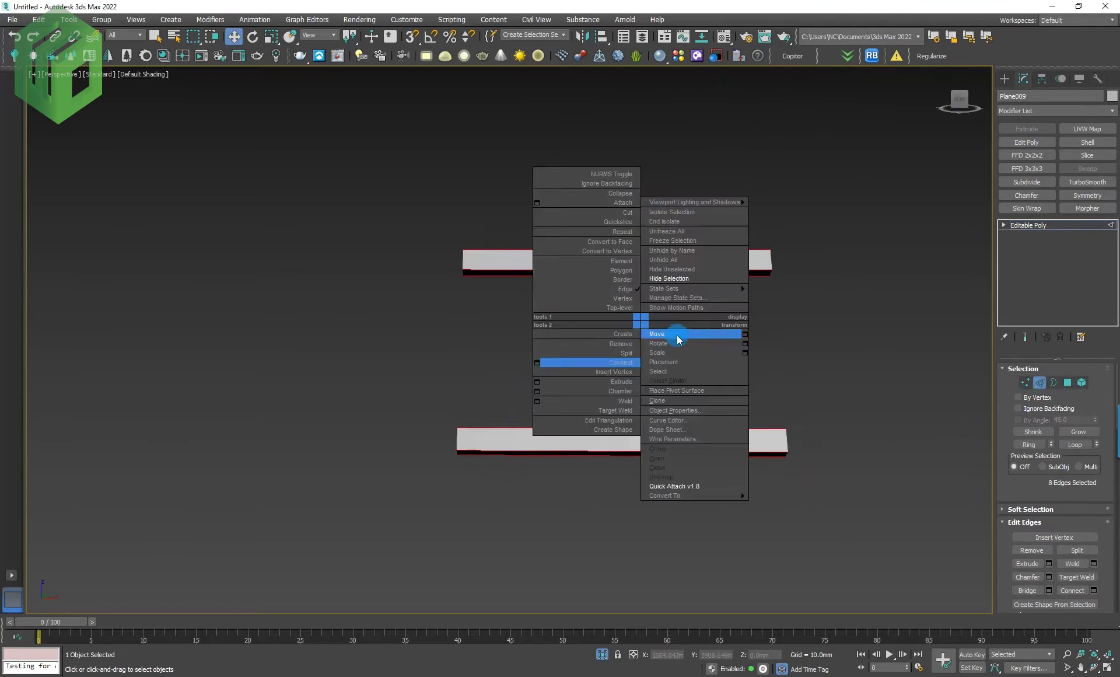
pyautogui.click(533, 370)
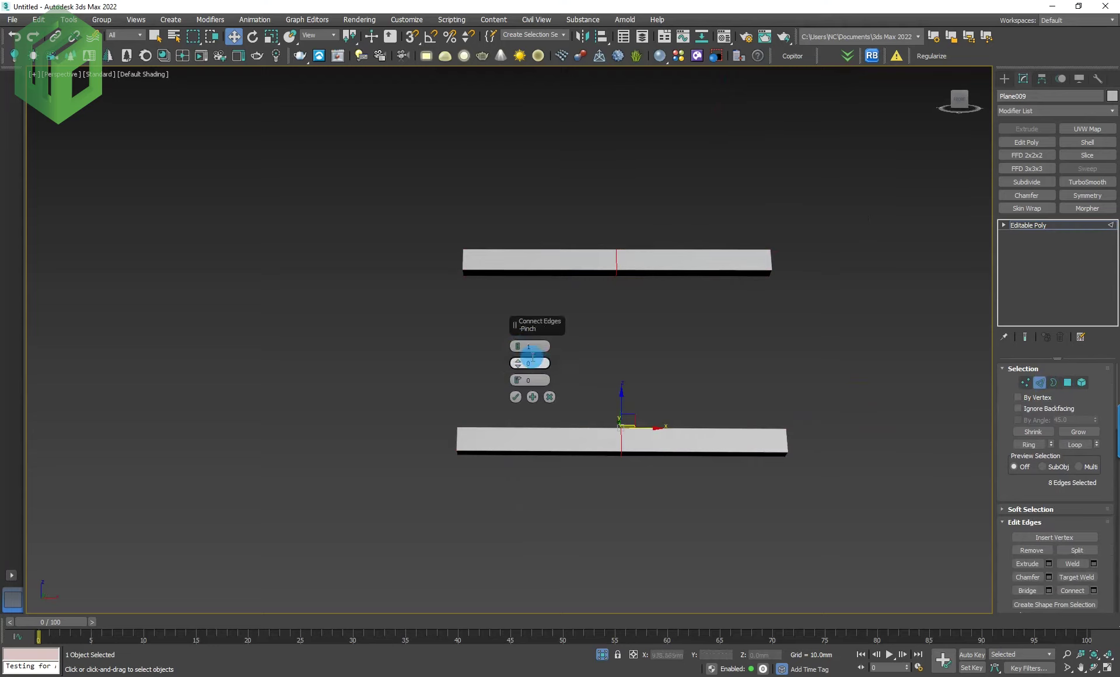
pyautogui.moveTo(518, 348)
pyautogui.mouseDown()
pyautogui.moveTo(523, 360)
pyautogui.moveTo(521, 274)
pyautogui.mouseUp()
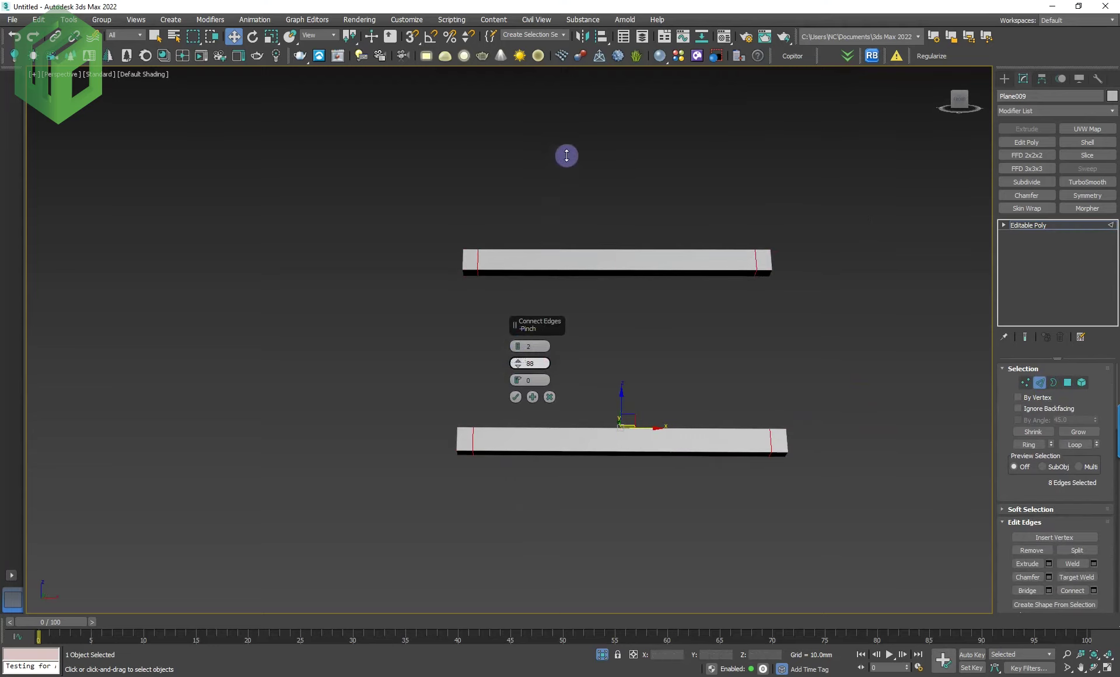
pyautogui.moveTo(568, 153); pyautogui.dragTo(541, 361)
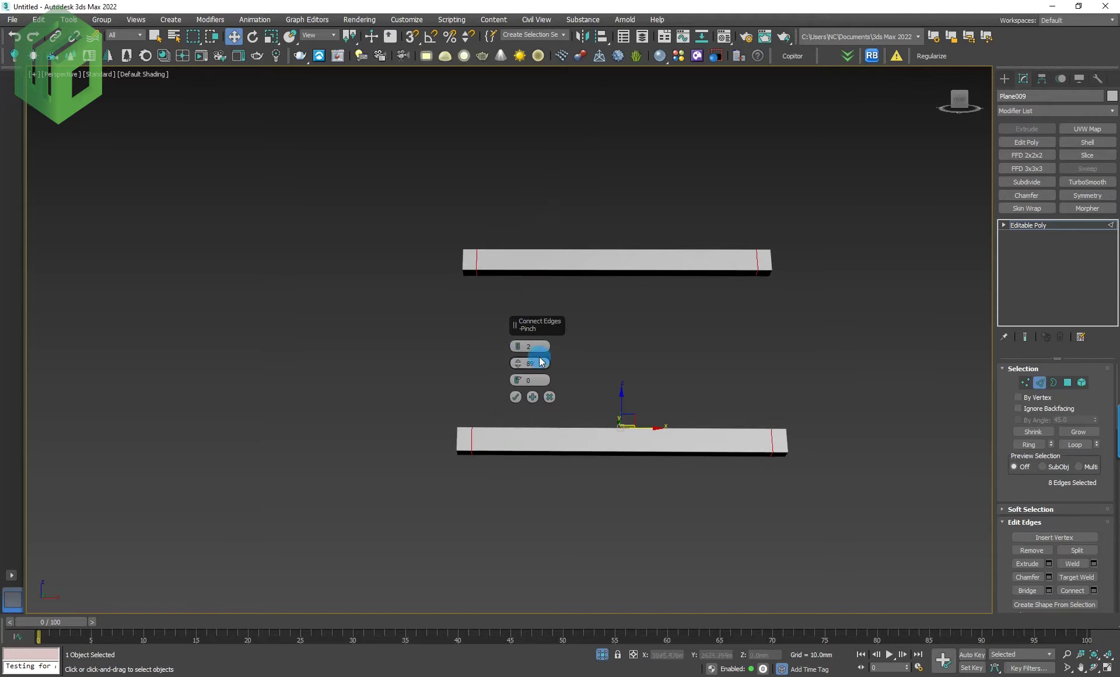
pyautogui.click(516, 397)
pyautogui.click(1068, 383)
pyautogui.keyDown('alt'); pyautogui.moveTo(782, 391); pyautogui.dragTo(810, 365, button='middle'); pyautogui.keyUp('alt')
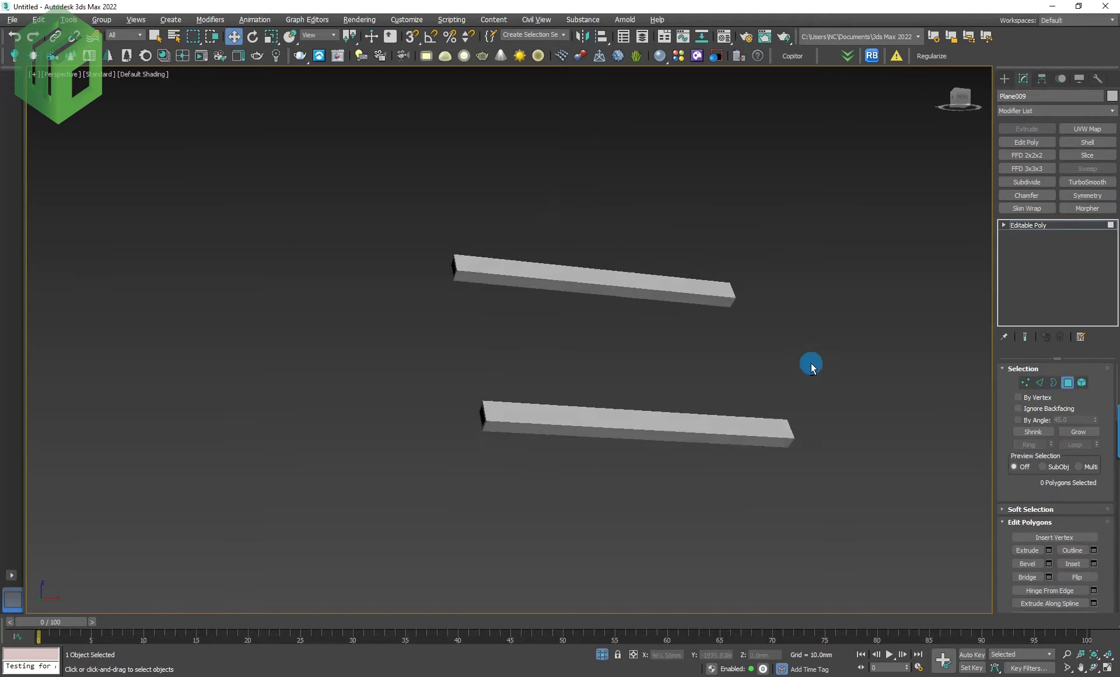
# Step: Bridge the slats' end faces on both sides into a closed rectangular frame
pyautogui.press('F4')
pyautogui.moveTo(729, 303)
pyautogui.keyDown('alt'); pyautogui.mouseDown(button='middle')
pyautogui.moveTo(800, 444)
pyautogui.moveTo(742, 432)
pyautogui.mouseUp(button='middle'); pyautogui.keyUp('alt')
pyautogui.keyDown('ctrl'); pyautogui.click(728, 428); pyautogui.keyUp('ctrl')
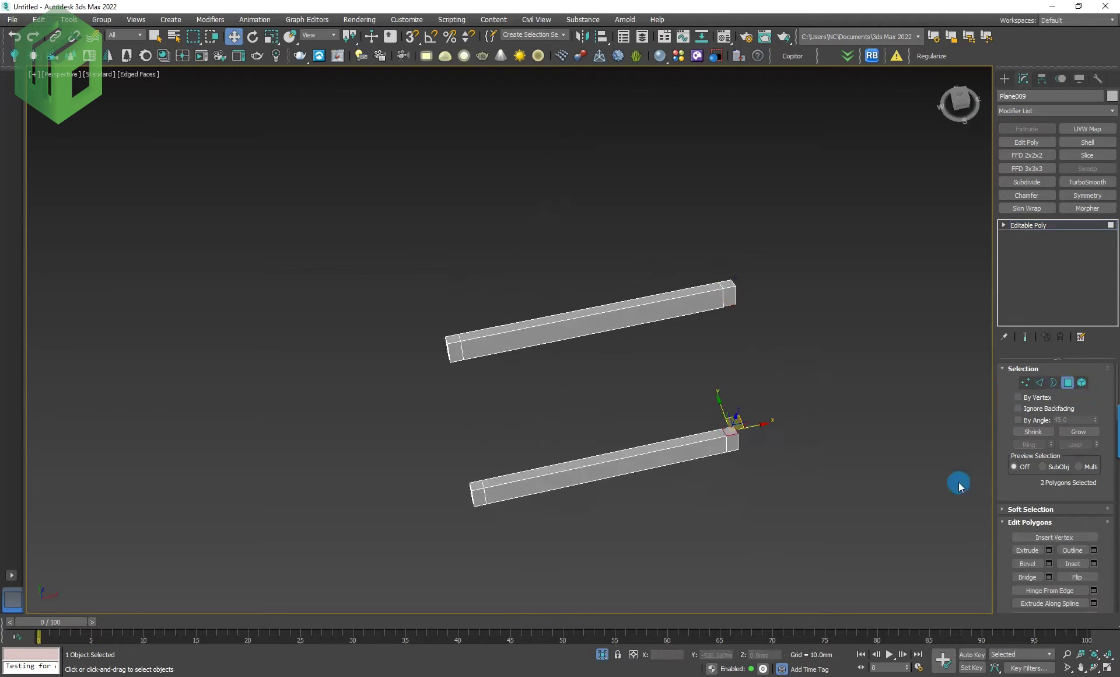
pyautogui.click(1026, 578)
pyautogui.click(474, 485)
pyautogui.moveTo(473, 484)
pyautogui.keyDown('alt'); pyautogui.mouseDown(button='middle')
pyautogui.moveTo(505, 447)
pyautogui.moveTo(482, 379)
pyautogui.mouseUp(button='middle'); pyautogui.keyUp('alt')
pyautogui.keyDown('ctrl'); pyautogui.click(459, 380); pyautogui.keyUp('ctrl')
pyautogui.click(1026, 578)
pyautogui.keyDown('alt'); pyautogui.moveTo(776, 489); pyautogui.dragTo(846, 460, button='middle'); pyautogui.keyUp('alt')
# Step: Add a Chamfer modifier to the frame with Smooth Chamfers Only
pyautogui.click(1068, 382)
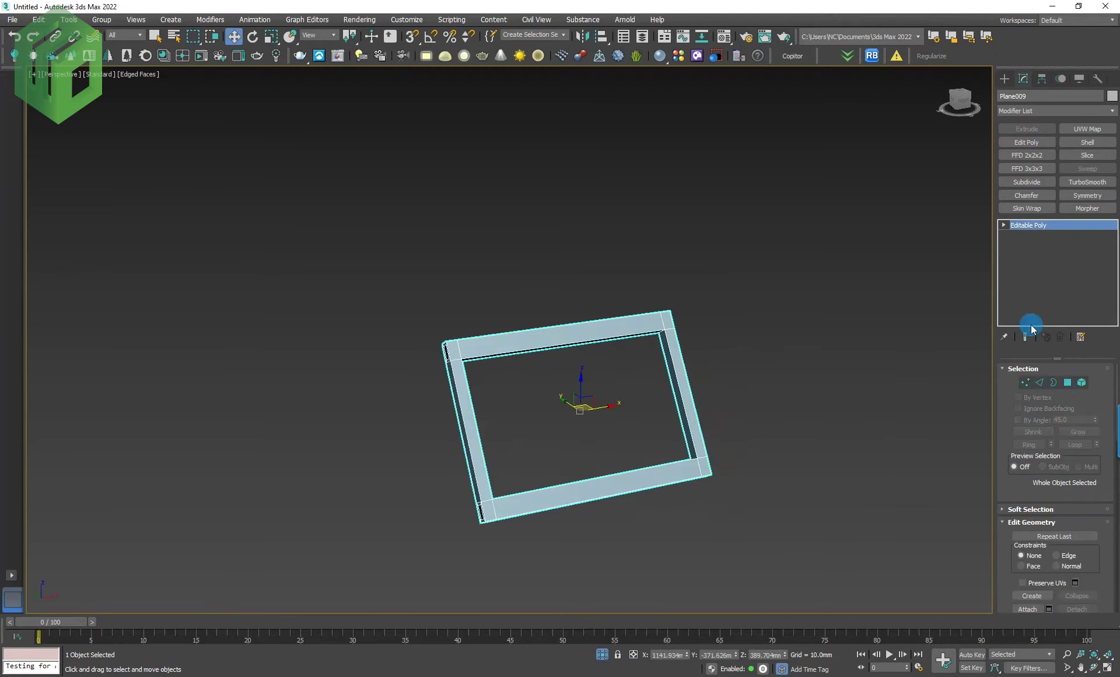
pyautogui.click(1027, 196)
pyautogui.moveTo(1018, 531); pyautogui.dragTo(987, 196)
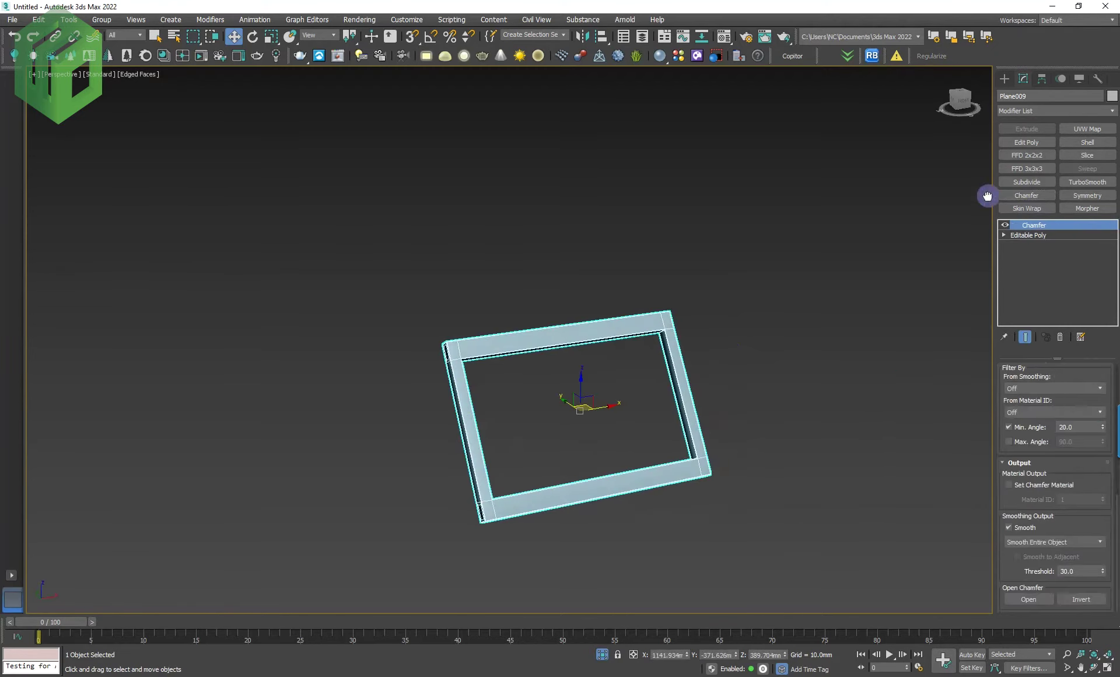
pyautogui.click(1039, 542)
pyautogui.click(1034, 565)
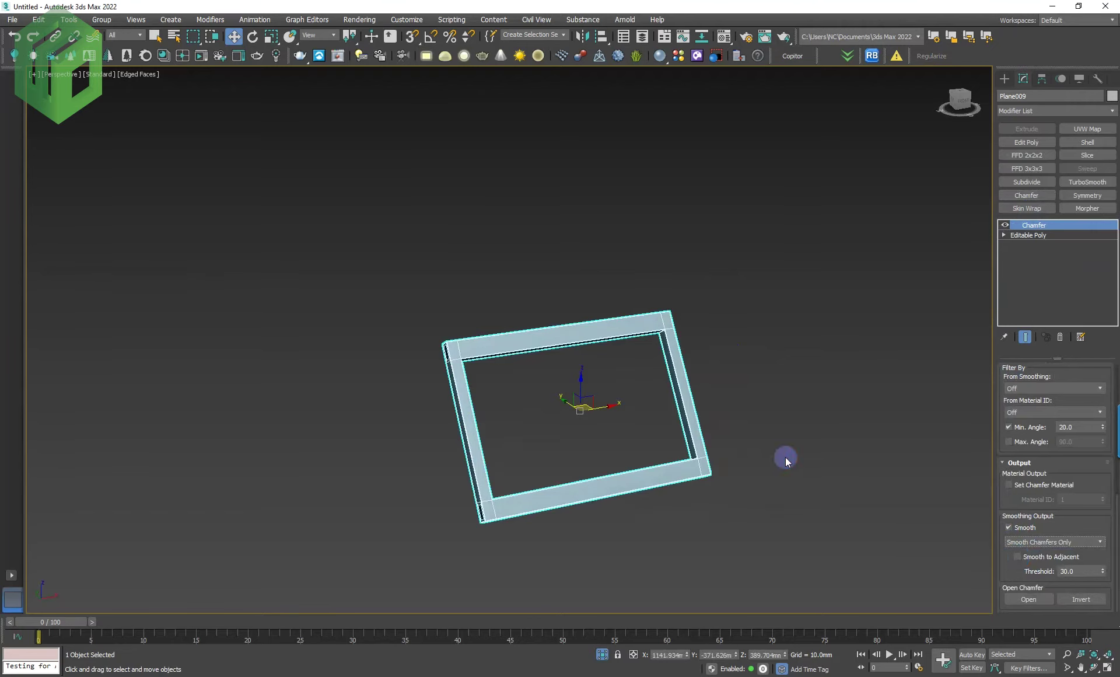
# Step: Deselect the frame and end isolation to show the whole chair
pyautogui.click(785, 457)
pyautogui.rightClick(786, 457)
pyautogui.click(823, 406)
pyautogui.keyDown('alt'); pyautogui.moveTo(773, 456); pyautogui.dragTo(782, 475, button='middle'); pyautogui.keyUp('alt')
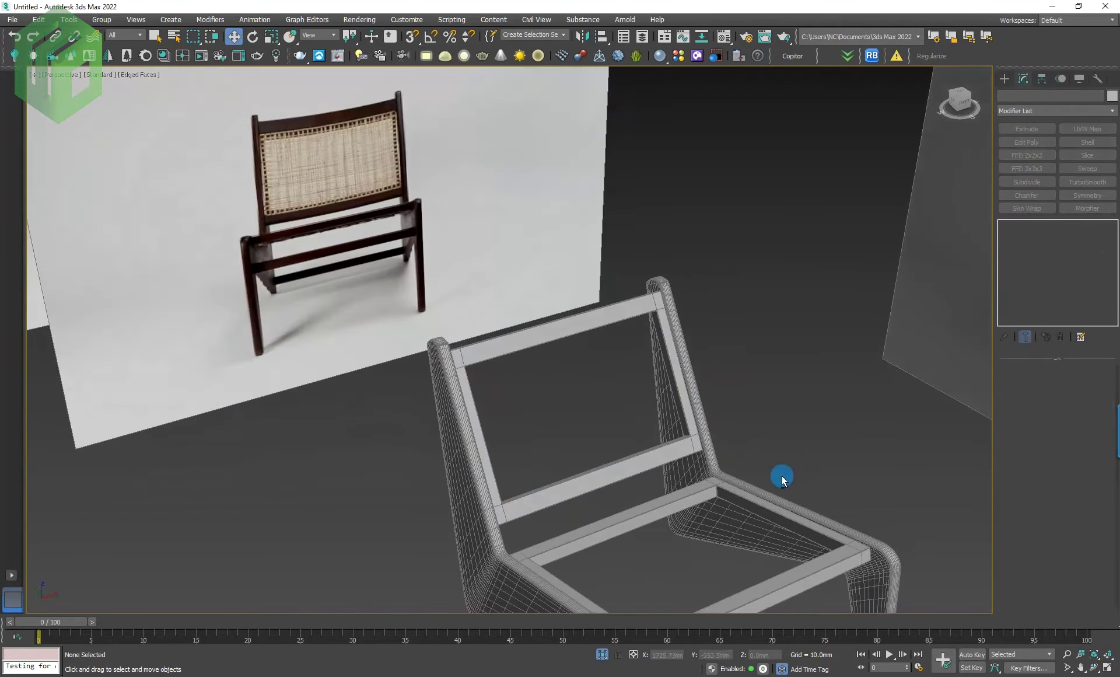
# Step: Return to plain shading and frame the front reference photo in the front view
pyautogui.press('F4')
pyautogui.scroll(5, 738, 429)
pyautogui.scroll(-5, 708, 429)
pyautogui.keyDown('alt'); pyautogui.moveTo(778, 433); pyautogui.dragTo(804, 410, button='middle'); pyautogui.keyUp('alt')
pyautogui.scroll(-3, 726, 428)
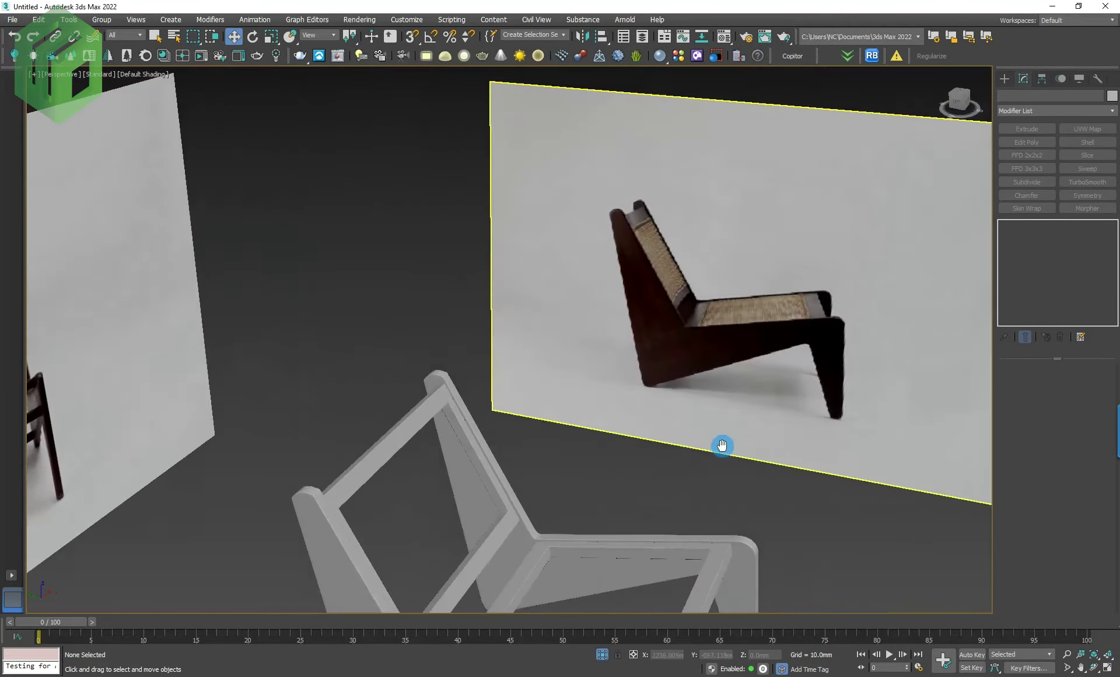
pyautogui.scroll(-3, 618, 344)
pyautogui.moveTo(615, 350)
pyautogui.keyDown('alt'); pyautogui.mouseDown(button='middle')
pyautogui.moveTo(724, 450)
pyautogui.moveTo(617, 445)
pyautogui.mouseUp(button='middle'); pyautogui.keyUp('alt')
pyautogui.press('f')
pyautogui.moveTo(498, 387)
pyautogui.mouseDown(button='middle')
pyautogui.moveTo(530, 432)
pyautogui.moveTo(555, 400)
pyautogui.mouseUp(button='middle')
pyautogui.scroll(2, 459, 377)
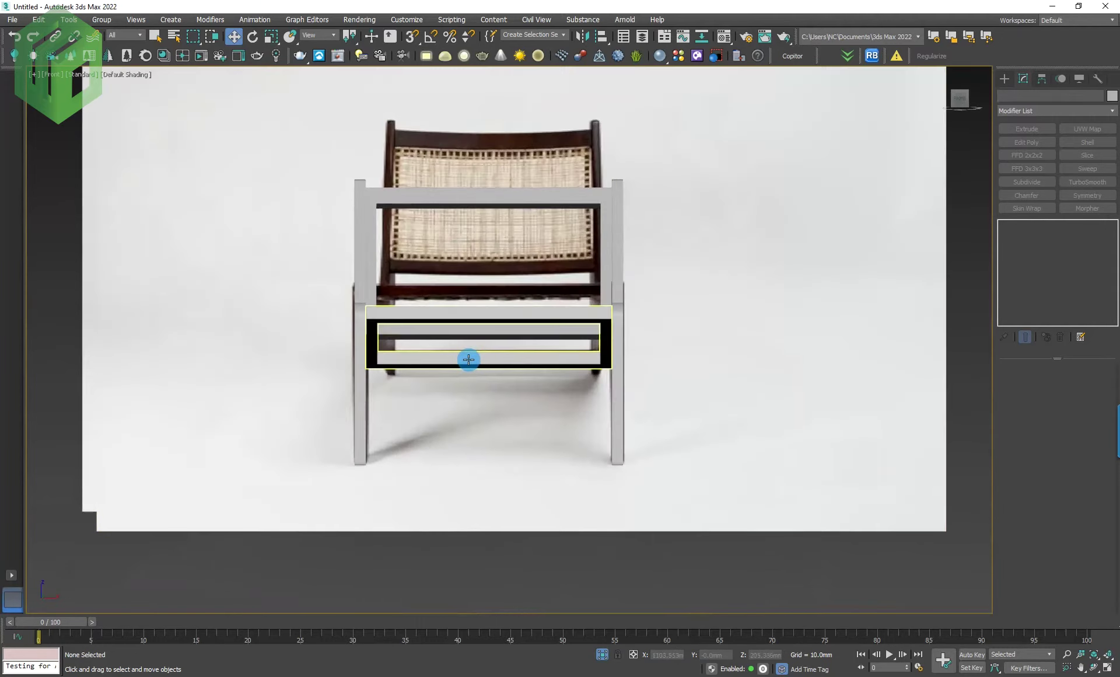
# Step: Hide the lower slat frame and chamfered back panel, and start a Plane primitive
pyautogui.click(467, 357)
pyautogui.rightClick(468, 357)
pyautogui.click(511, 313)
pyautogui.scroll(2, 438, 350)
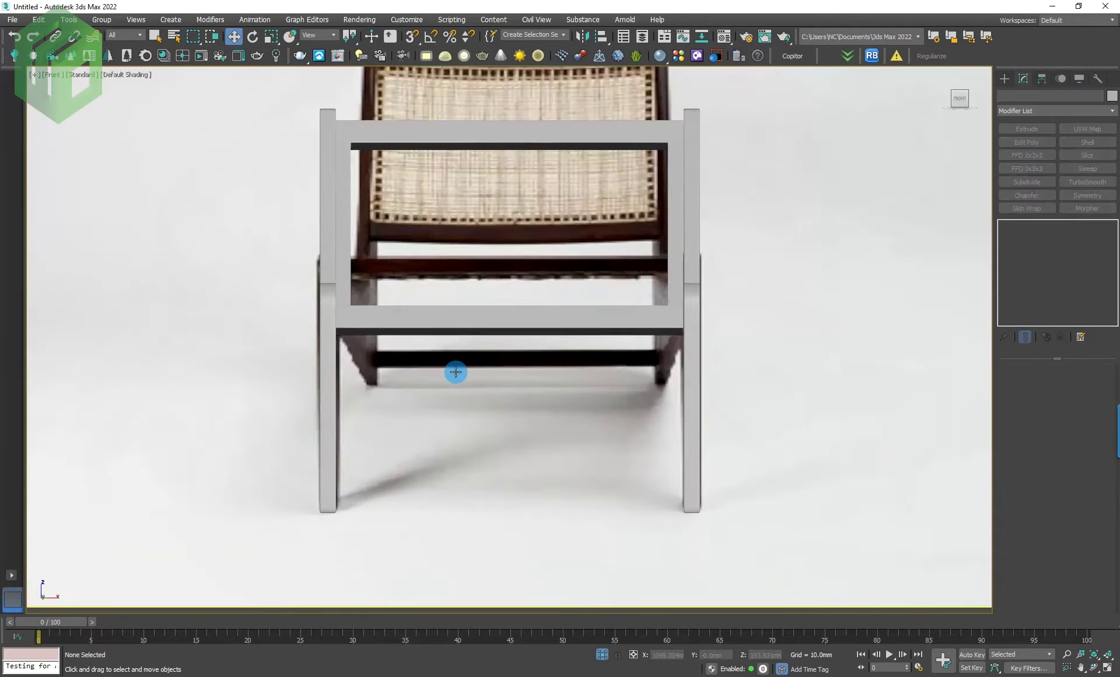
pyautogui.click(477, 326)
pyautogui.rightClick(478, 327)
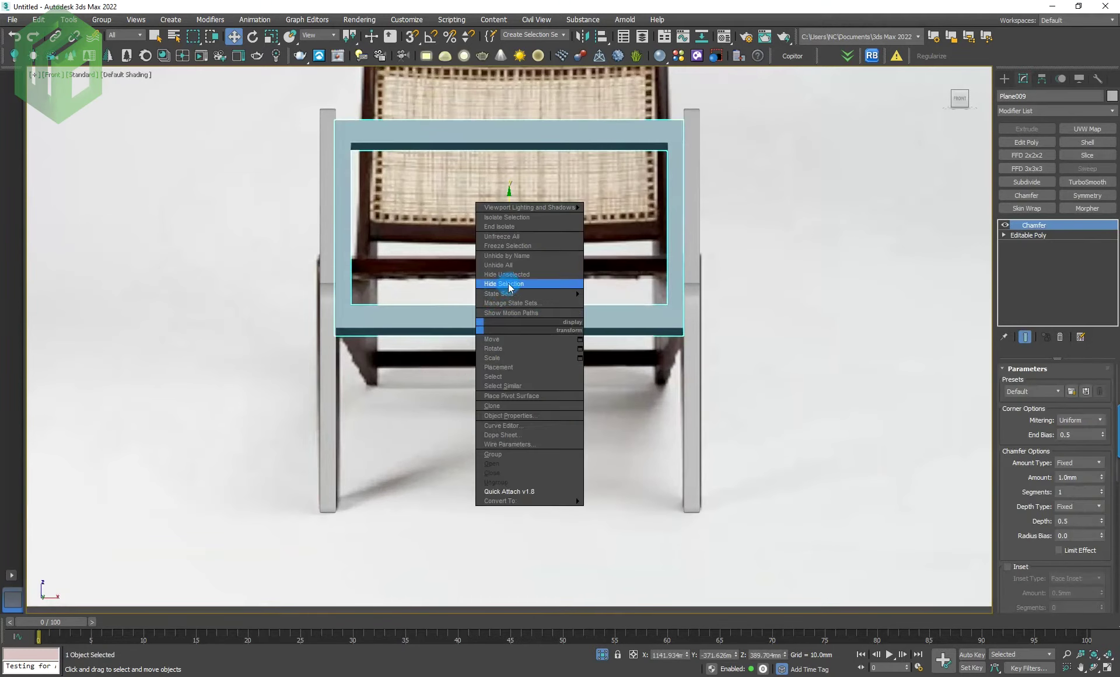
pyautogui.click(509, 284)
pyautogui.keyDown('ctrl'); pyautogui.rightClick(475, 379); pyautogui.keyUp('ctrl')
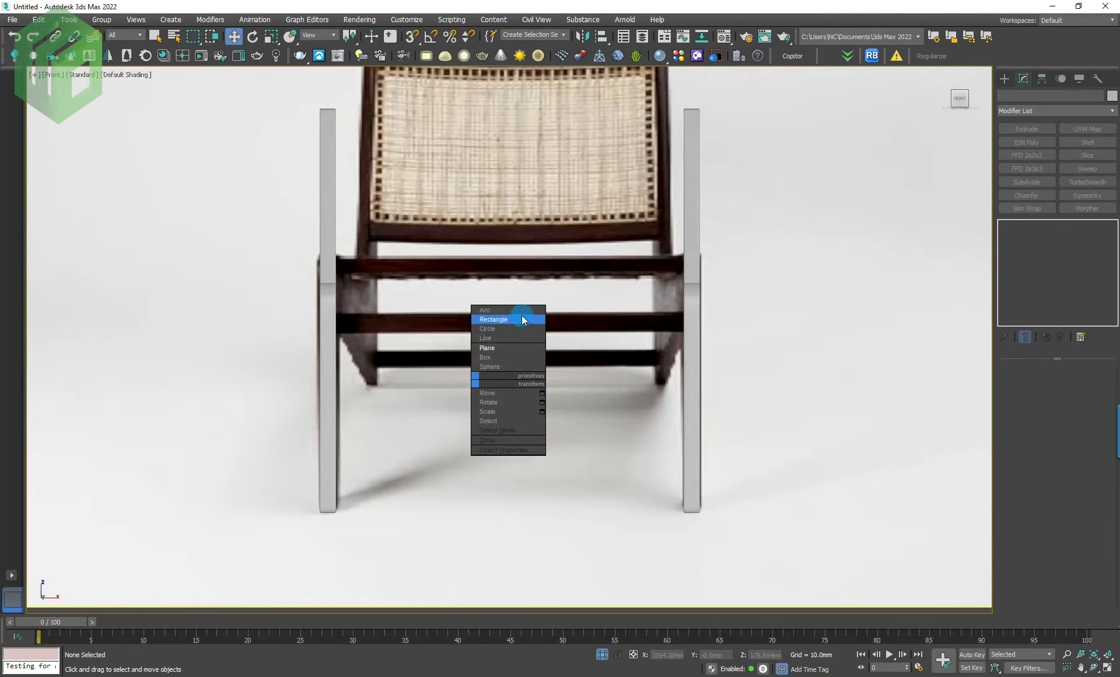
pyautogui.click(495, 349)
# Step: Draw a plane across the front rail, spanning both side frames
pyautogui.moveTo(337, 315); pyautogui.dragTo(684, 331)
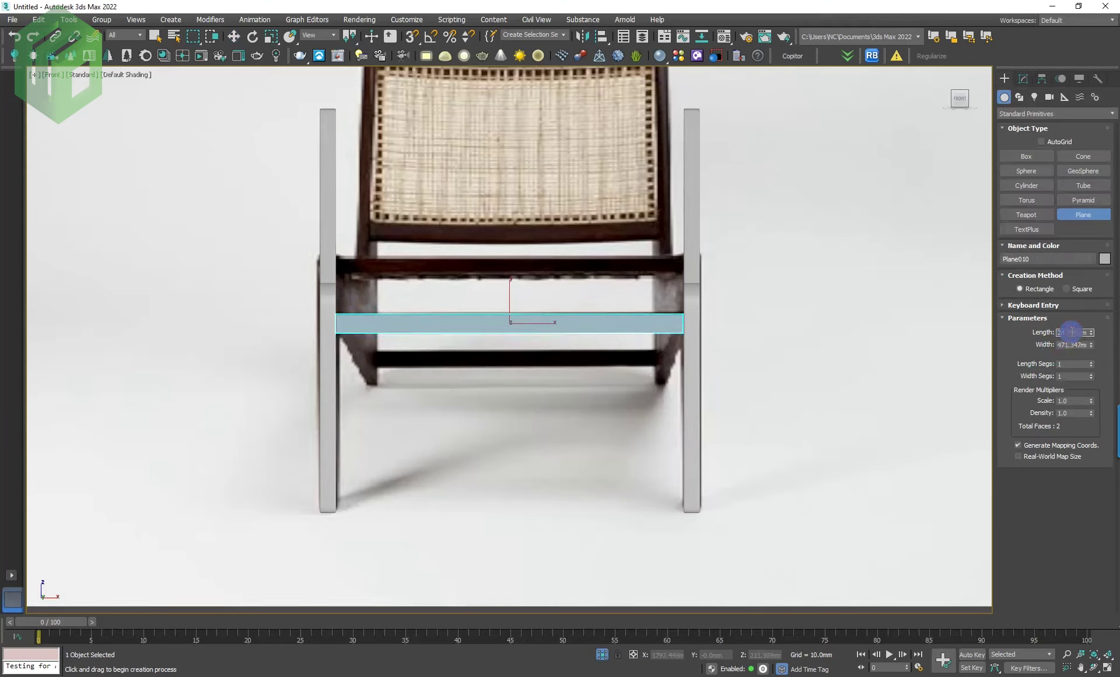
pyautogui.press('w')
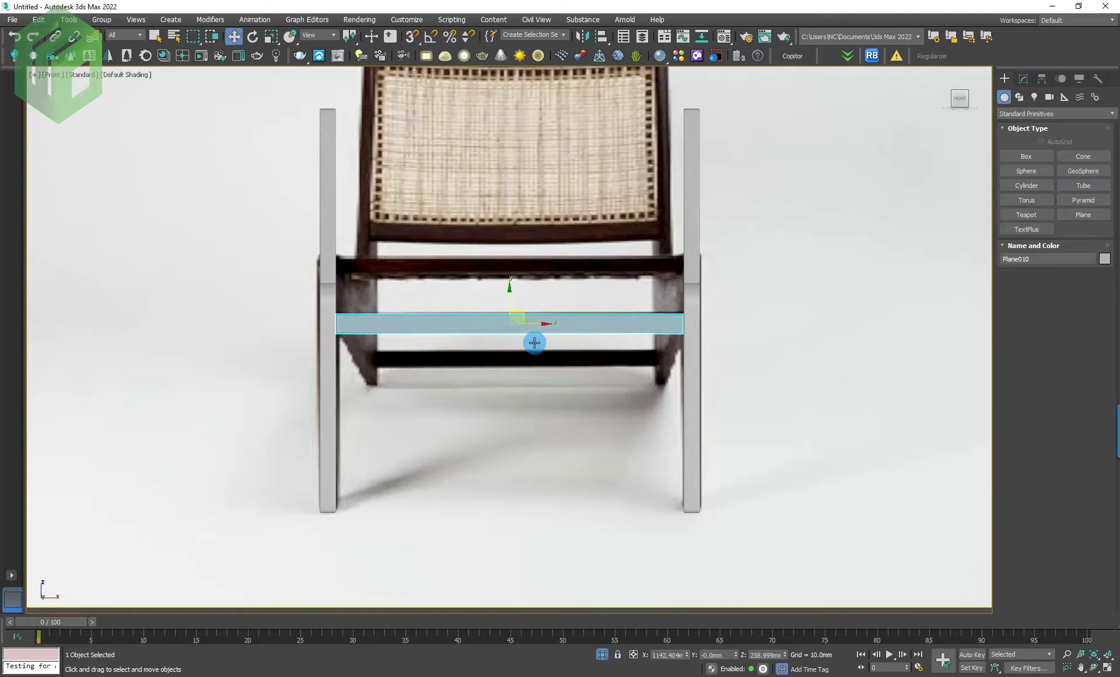
pyautogui.moveTo(510, 302); pyautogui.dragTo(508, 335)
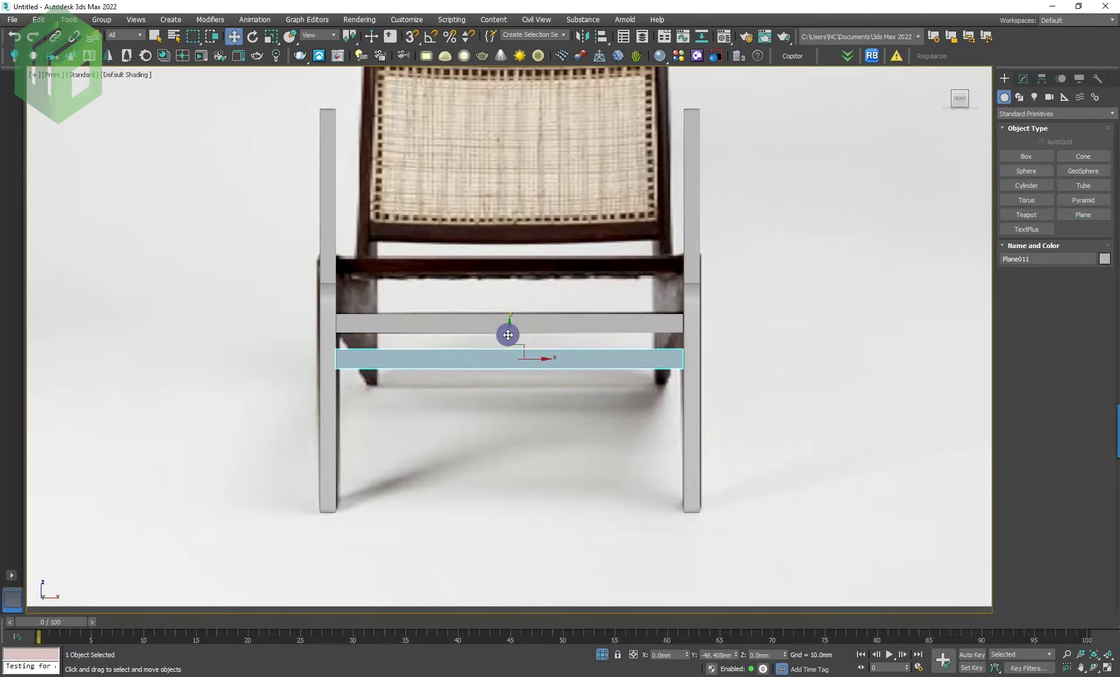
pyautogui.hotkey('ctrl', 'z')
pyautogui.keyDown('alt'); pyautogui.moveTo(555, 392); pyautogui.dragTo(660, 480, button='middle'); pyautogui.keyUp('alt')
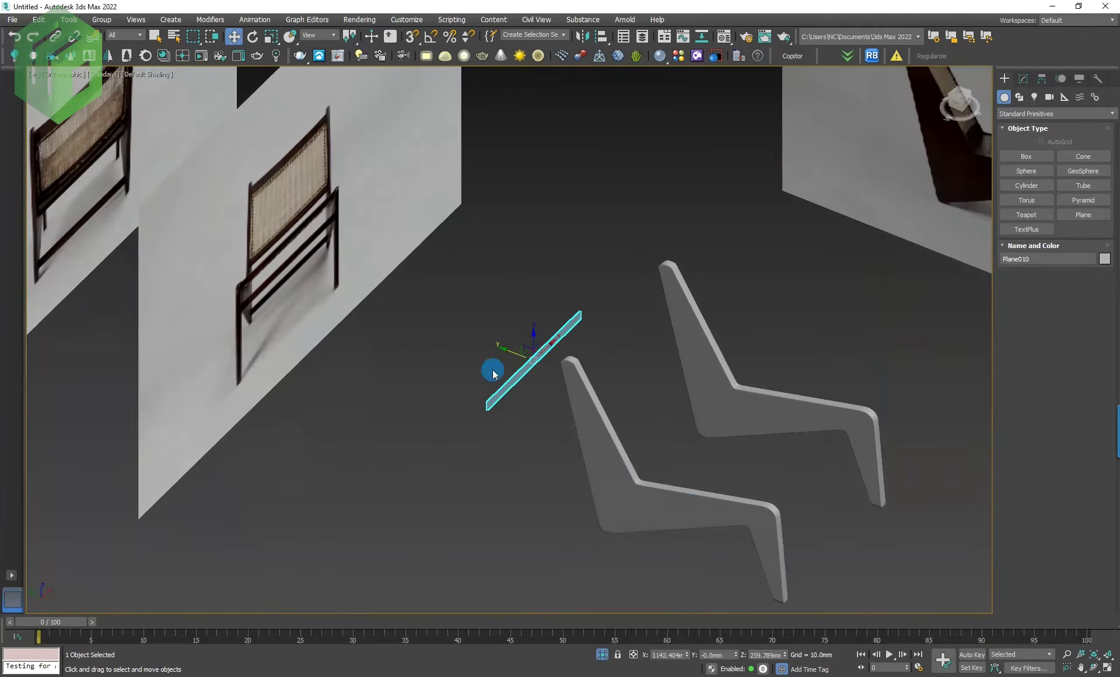
pyautogui.keyDown('alt'); pyautogui.moveTo(522, 360); pyautogui.dragTo(750, 513, button='middle'); pyautogui.keyUp('alt')
pyautogui.press('p')
pyautogui.scroll(3, 620, 445)
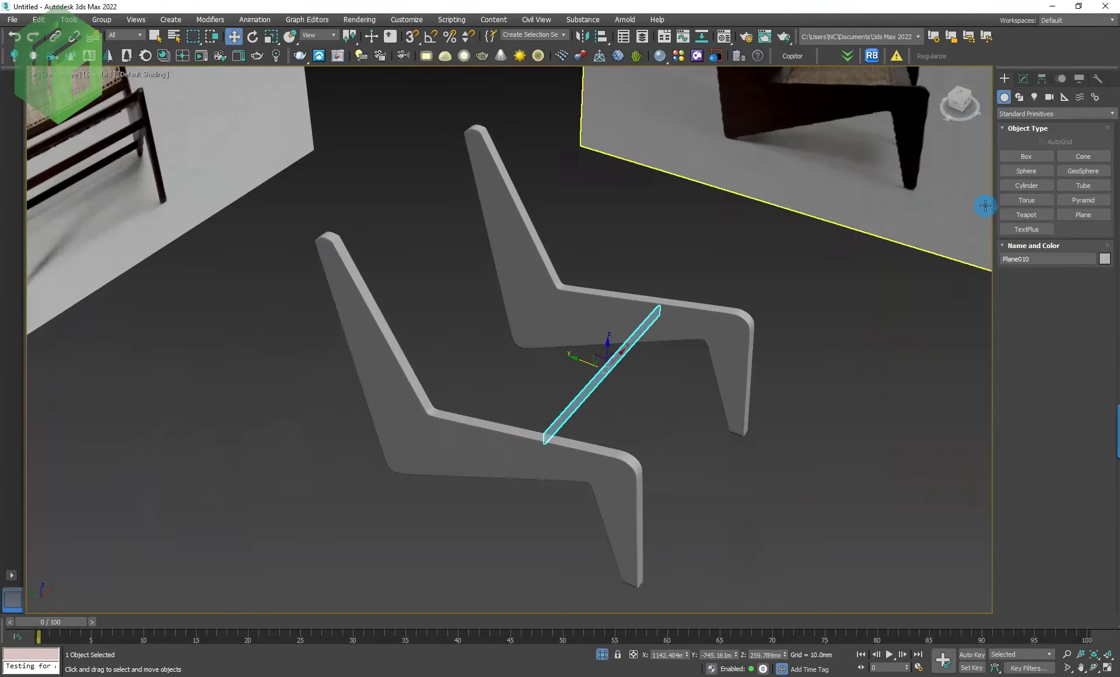
# Step: Give the plane 22 mm thickness with a Shell modifier
pyautogui.click(1029, 83)
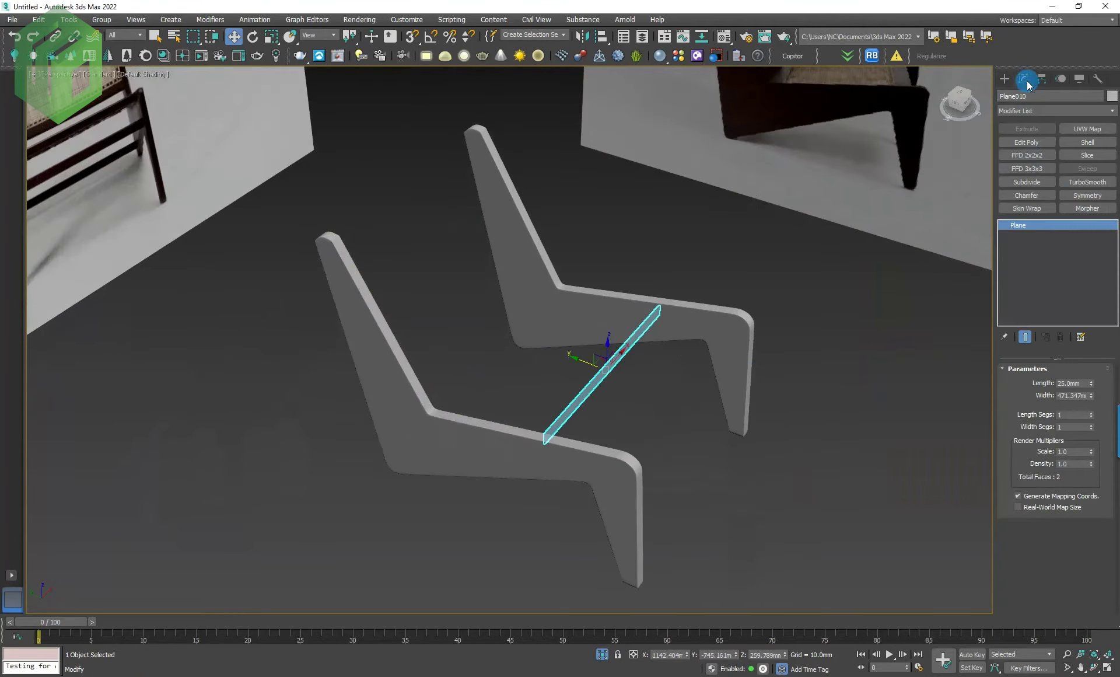
pyautogui.click(1094, 146)
pyautogui.keyDown('alt'); pyautogui.moveTo(864, 449); pyautogui.dragTo(874, 435, button='middle'); pyautogui.keyUp('alt')
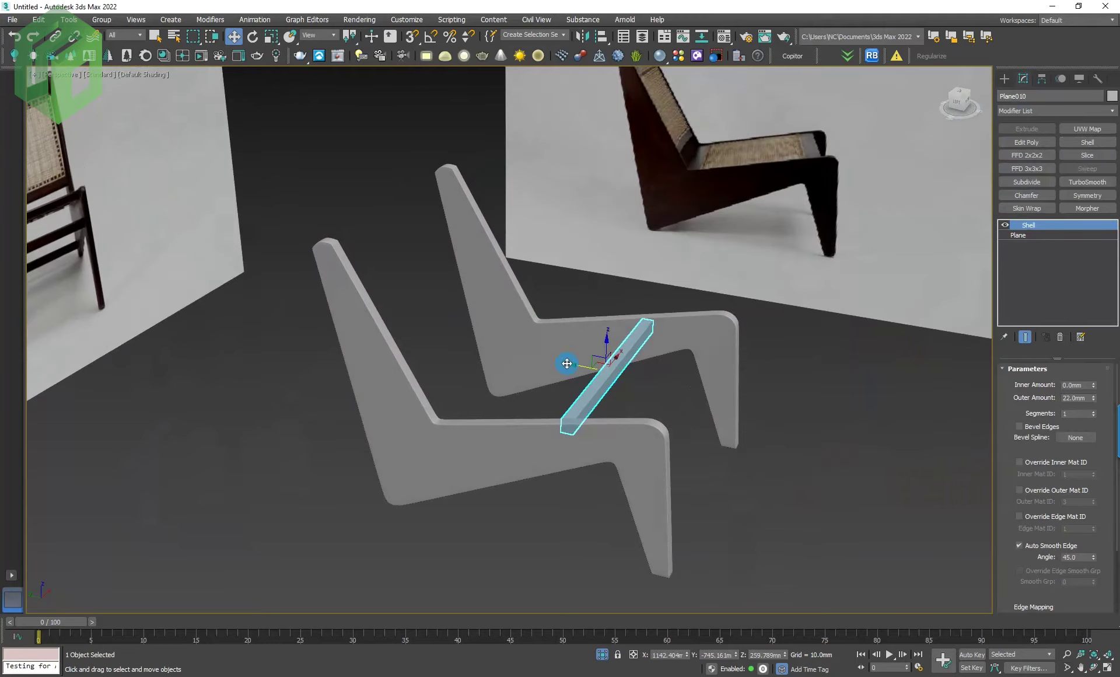
pyautogui.moveTo(567, 363); pyautogui.dragTo(645, 392)
# Step: In wireframe Left view, move and tilt the bar down onto the front legs
pyautogui.press('l')
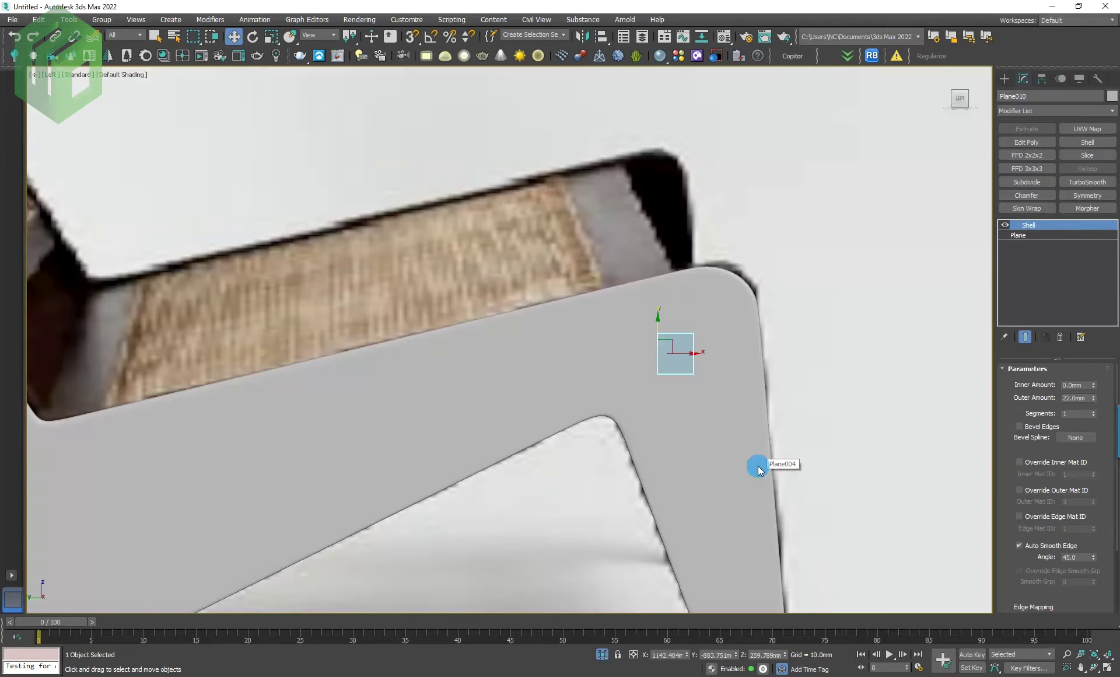
pyautogui.press('F3')
pyautogui.scroll(-5, 758, 465)
pyautogui.scroll(3, 757, 464)
pyautogui.moveTo(757, 403); pyautogui.dragTo(623, 379, button='middle')
pyautogui.moveTo(599, 262); pyautogui.dragTo(634, 386)
pyautogui.press('e')
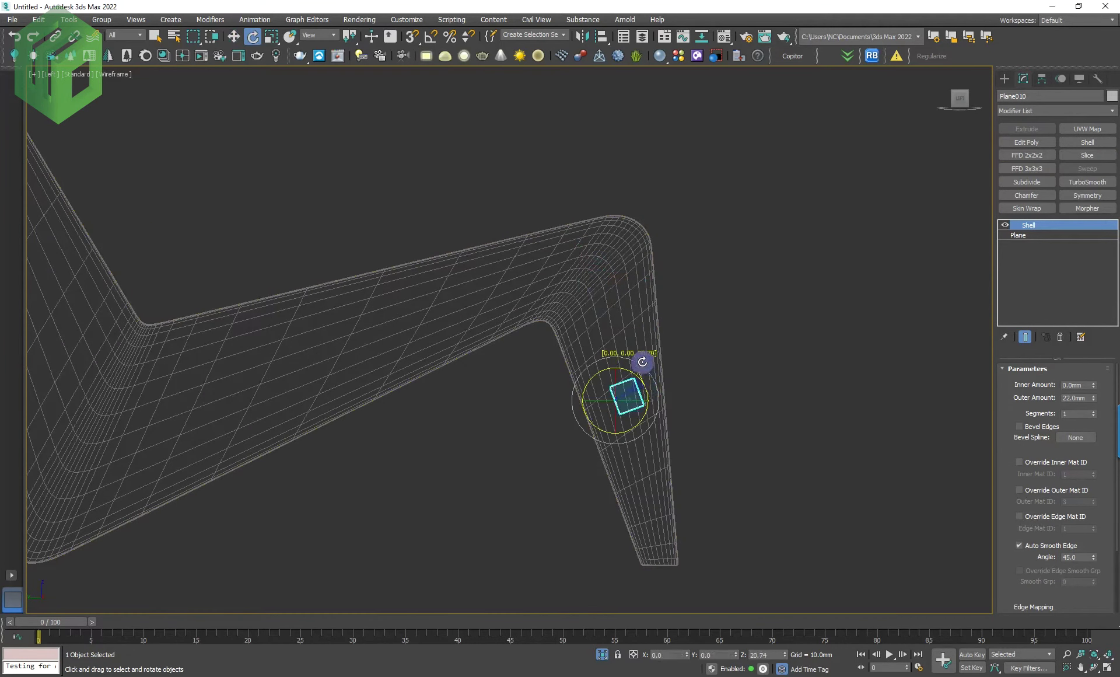
pyautogui.press('w')
pyautogui.moveTo(629, 386); pyautogui.dragTo(603, 339)
pyautogui.press('e')
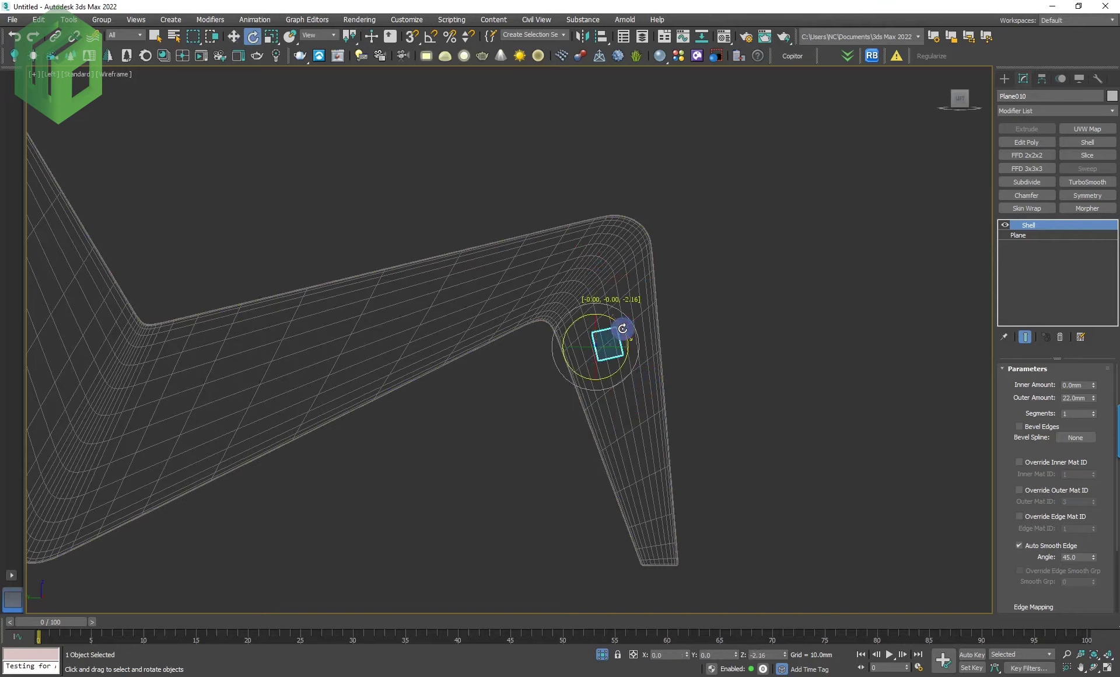
# Step: Unhide all hidden parts and return to a shaded perspective view
pyautogui.rightClick(696, 337)
pyautogui.click(724, 276)
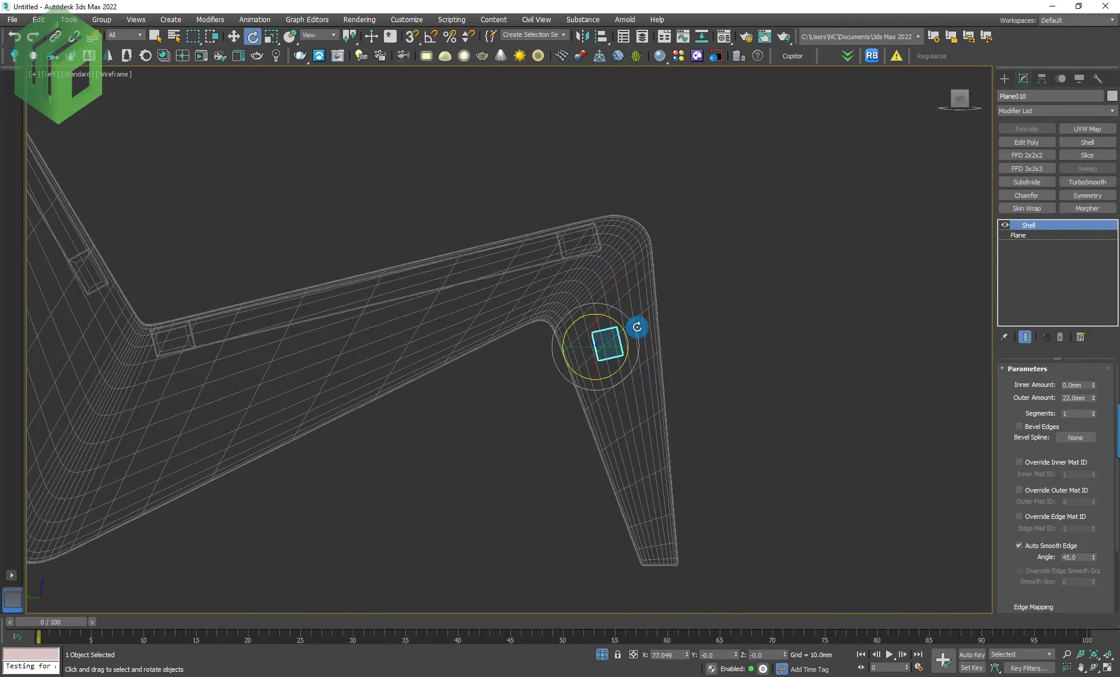
pyautogui.press('w')
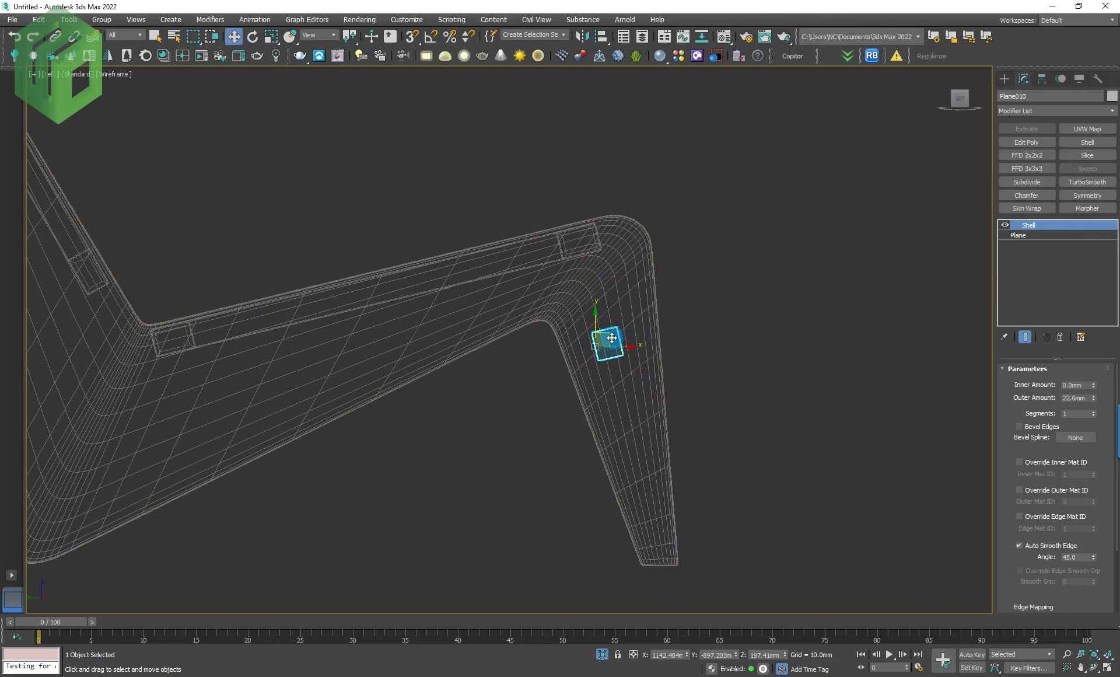
pyautogui.press('p')
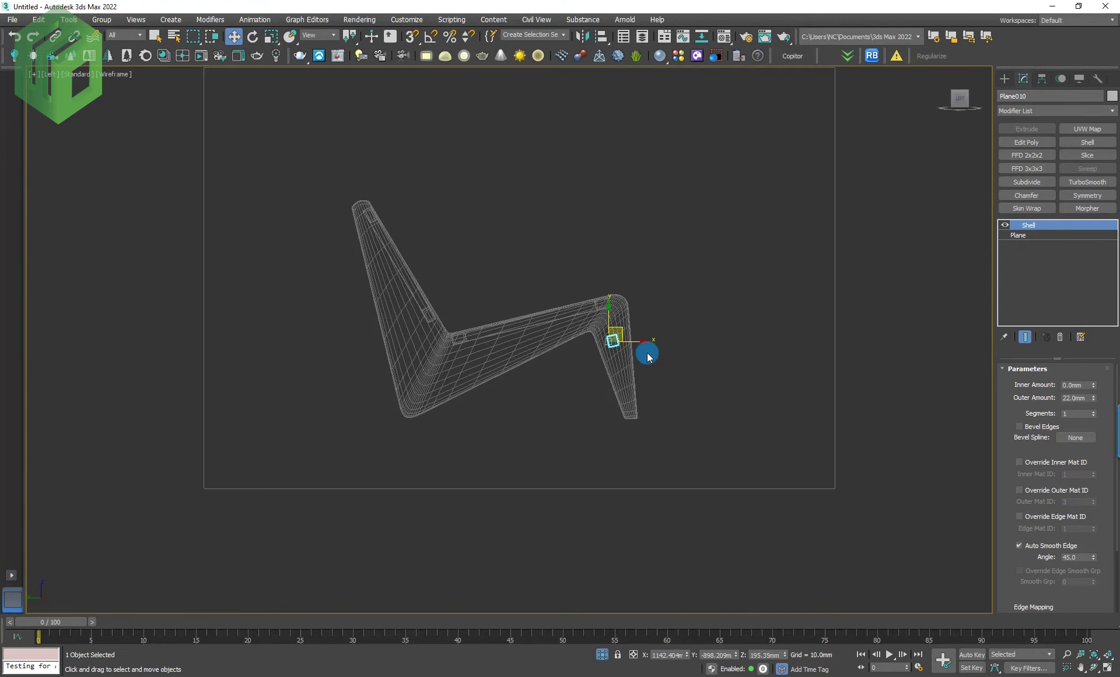
pyautogui.press('F3')
pyautogui.moveTo(692, 482)
pyautogui.keyDown('alt'); pyautogui.mouseDown(button='middle')
pyautogui.moveTo(693, 509)
pyautogui.moveTo(681, 467)
pyautogui.mouseUp(button='middle'); pyautogui.keyUp('alt')
pyautogui.scroll(4, 828, 302)
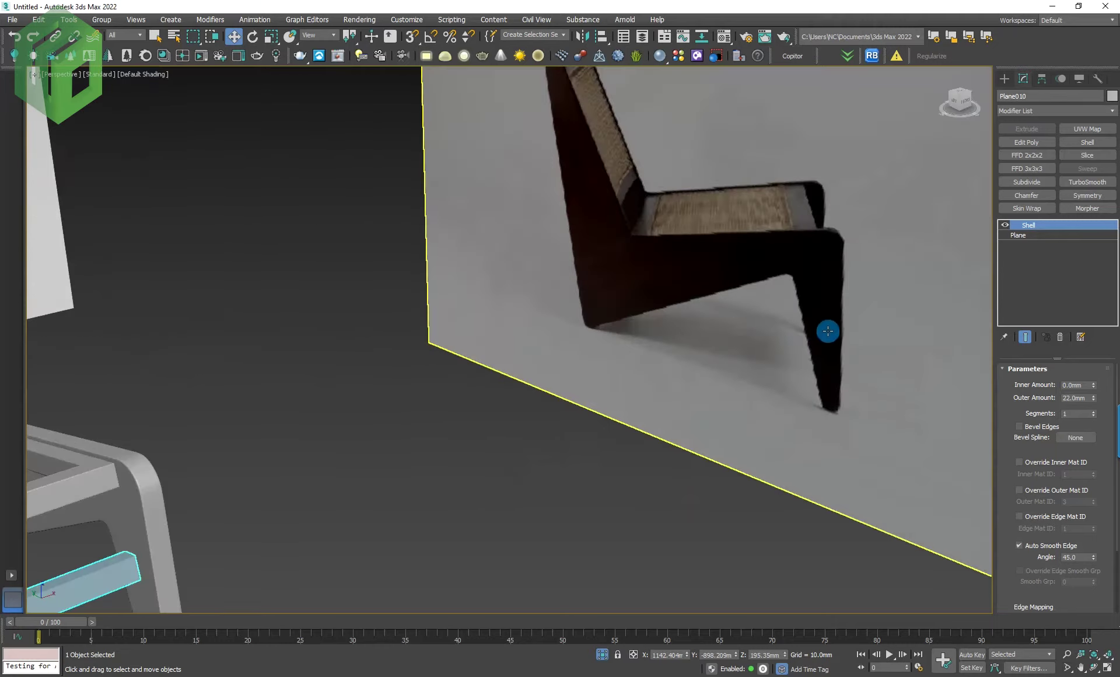
pyautogui.scroll(-5, 745, 420)
pyautogui.moveTo(745, 419)
pyautogui.mouseDown(button='middle')
pyautogui.moveTo(761, 419)
pyautogui.moveTo(729, 403)
pyautogui.mouseUp(button='middle')
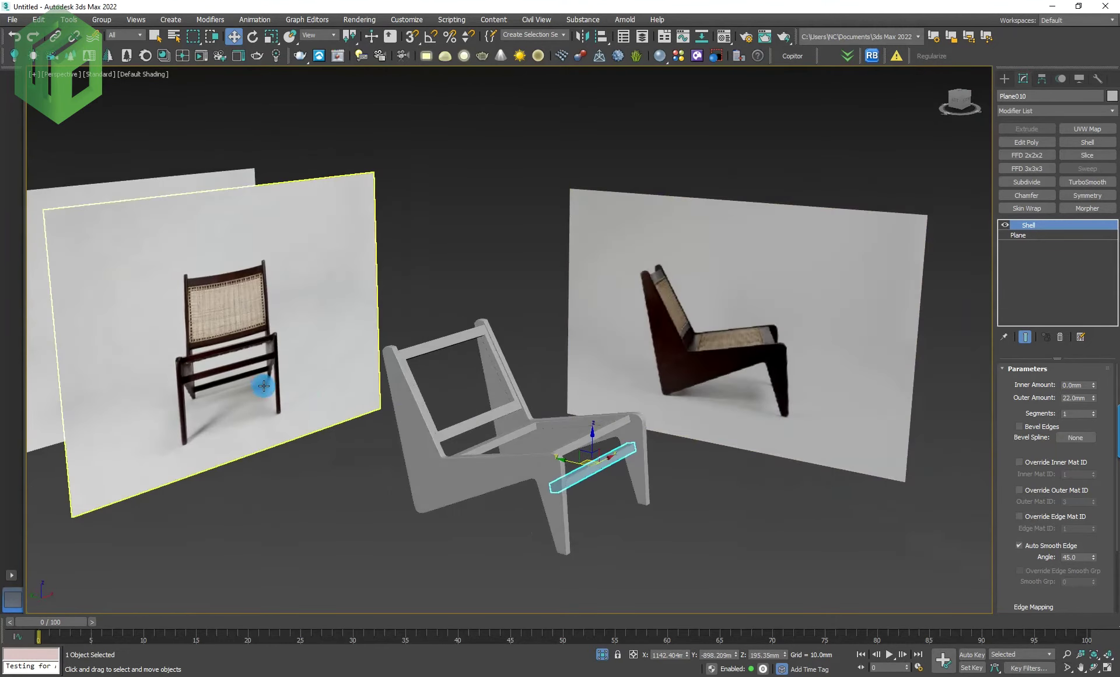
# Step: Pan, zoom and orbit around the full chair to inspect the new bar
pyautogui.moveTo(261, 385); pyautogui.dragTo(549, 374, button='middle')
pyautogui.scroll(3, 518, 373)
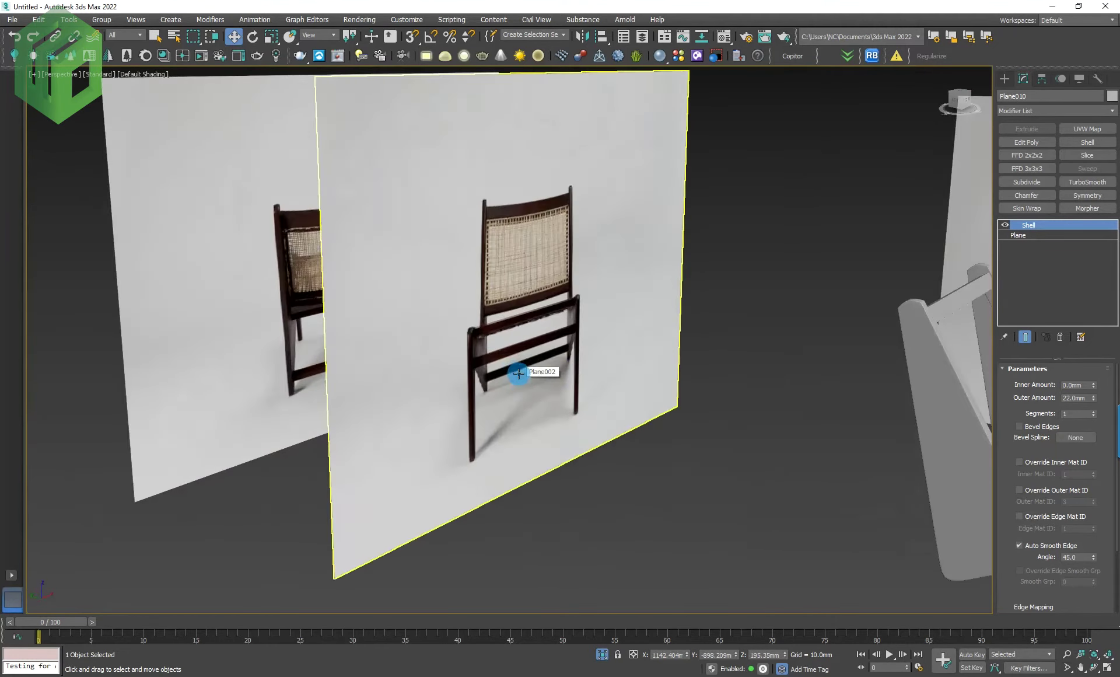
pyautogui.scroll(-5, 489, 373)
pyautogui.scroll(1, 934, 475)
pyautogui.scroll(3, 808, 459)
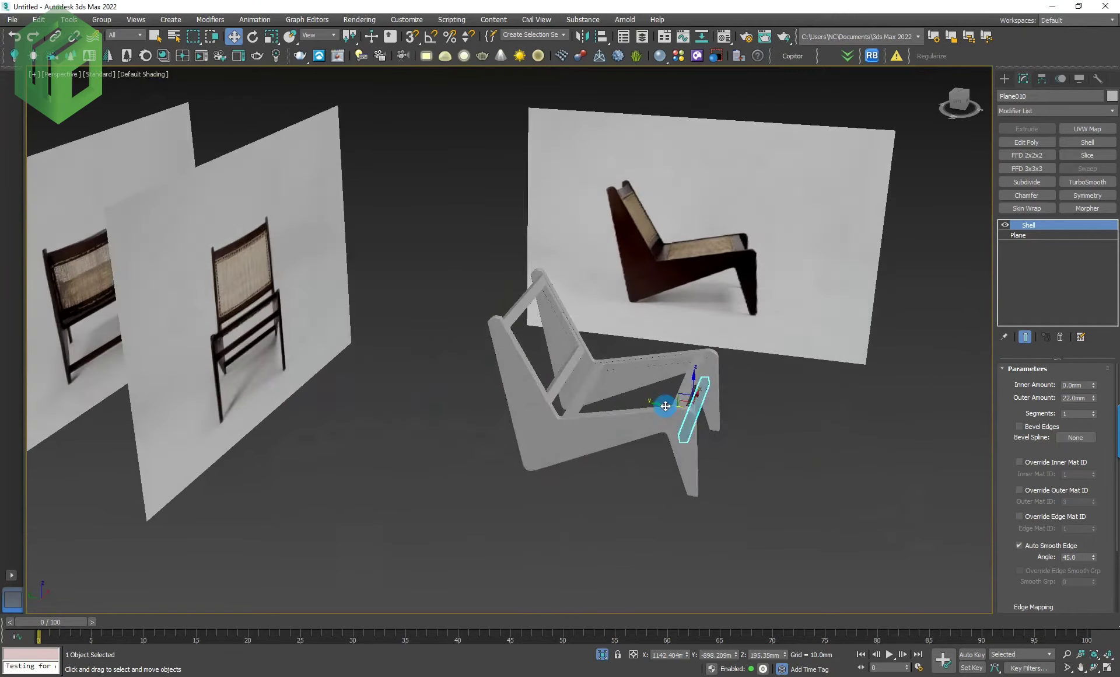
pyautogui.scroll(2, 758, 421)
pyautogui.click(758, 421)
pyautogui.scroll(2, 758, 421)
pyautogui.scroll(2, 779, 418)
pyautogui.scroll(1, 779, 418)
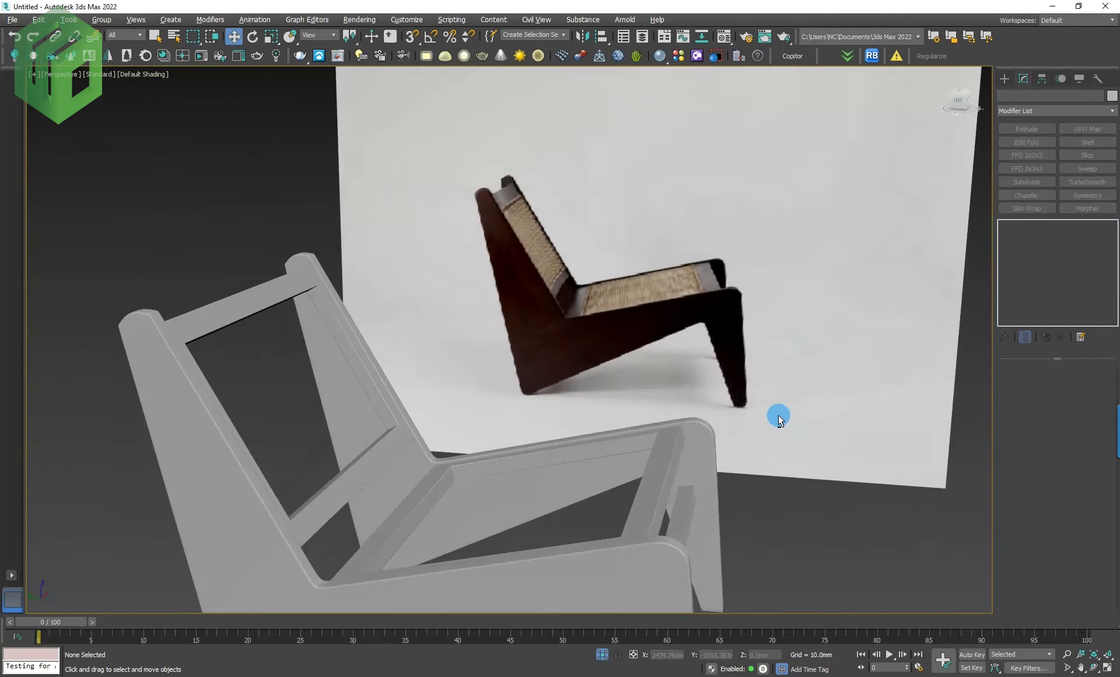
pyautogui.moveTo(778, 414)
pyautogui.keyDown('alt'); pyautogui.mouseDown(button='middle')
pyautogui.moveTo(833, 392)
pyautogui.moveTo(816, 260)
pyautogui.moveTo(772, 419)
pyautogui.mouseUp(button='middle'); pyautogui.keyUp('alt')
# Step: Select the cross bar and show it in wireframe Left view
pyautogui.click(676, 513)
pyautogui.moveTo(831, 525); pyautogui.dragTo(832, 450, button='middle')
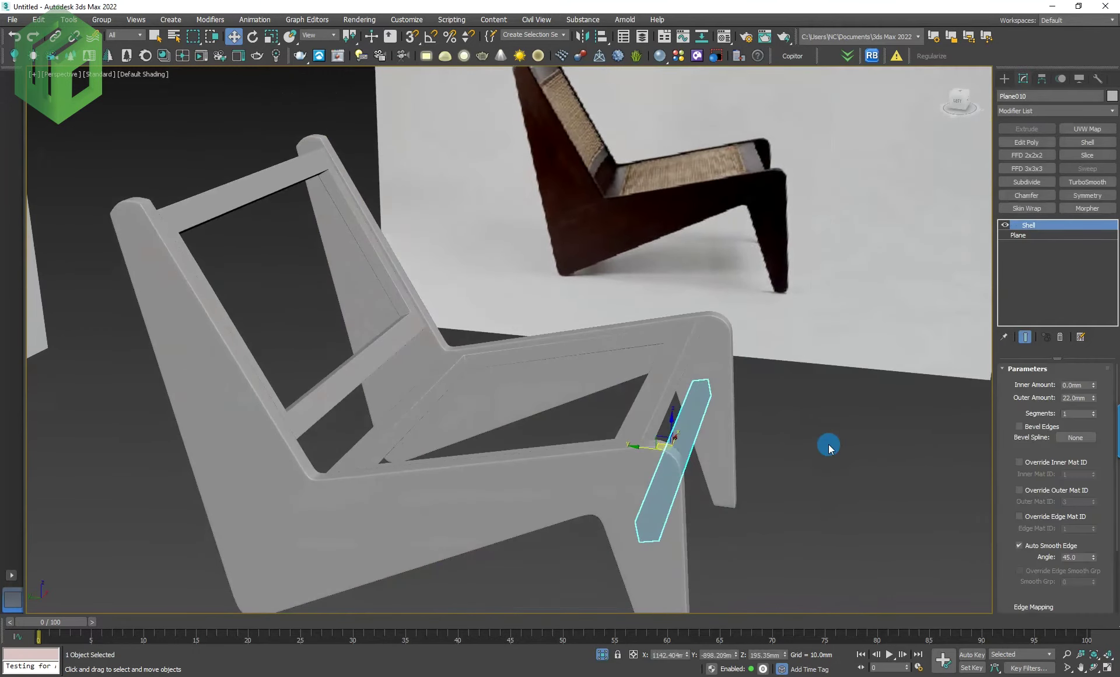
pyautogui.press('l')
pyautogui.press('F3')
pyautogui.scroll(3, 761, 388)
# Step: Clone the cross bar as an independent copy, Plane011
pyautogui.click(518, 426)
pyautogui.hotkey('ctrl', 'v')
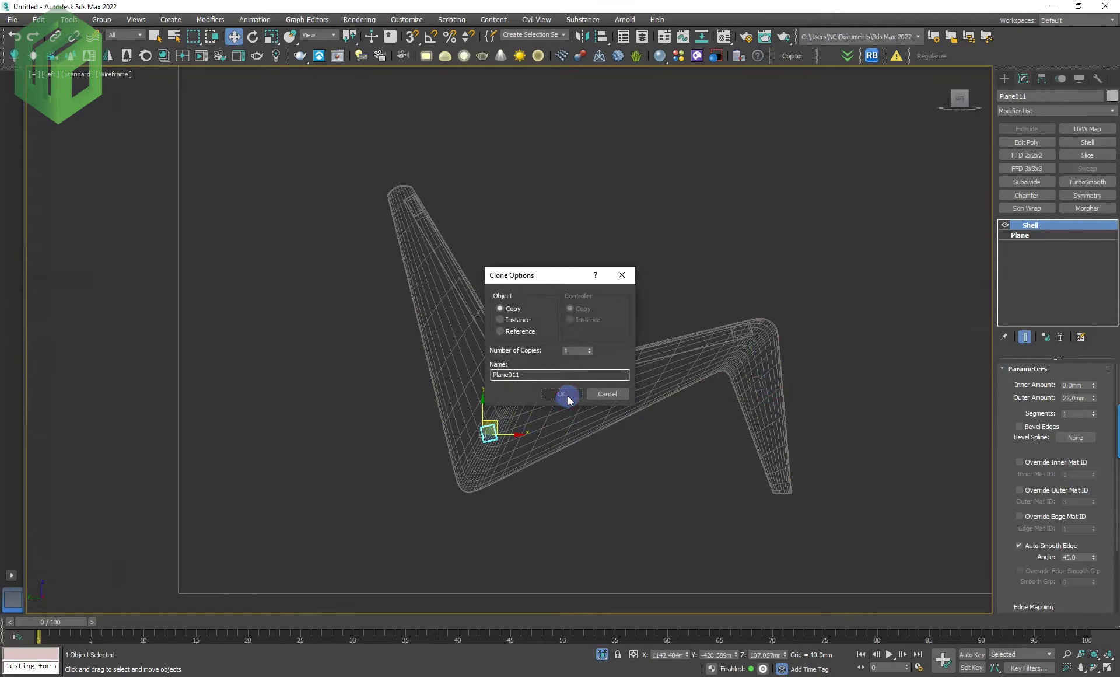
pyautogui.click(564, 394)
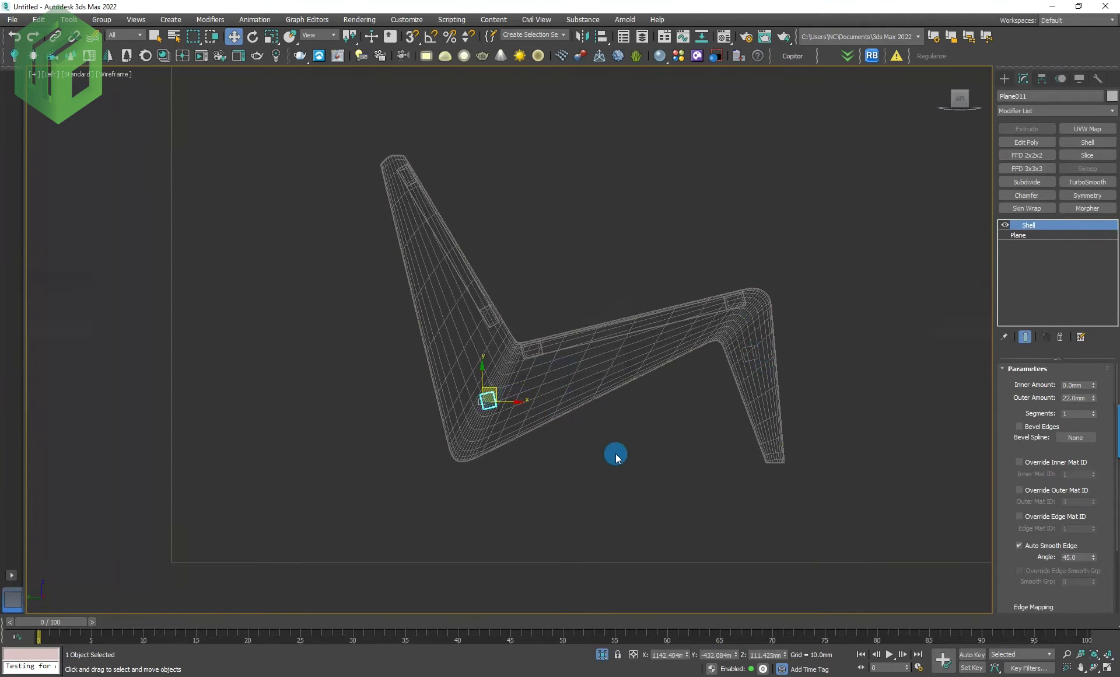
pyautogui.press('f')
pyautogui.press('F3')
# Step: Raise the lower bar copy slightly in Front view
pyautogui.rightClick(611, 364)
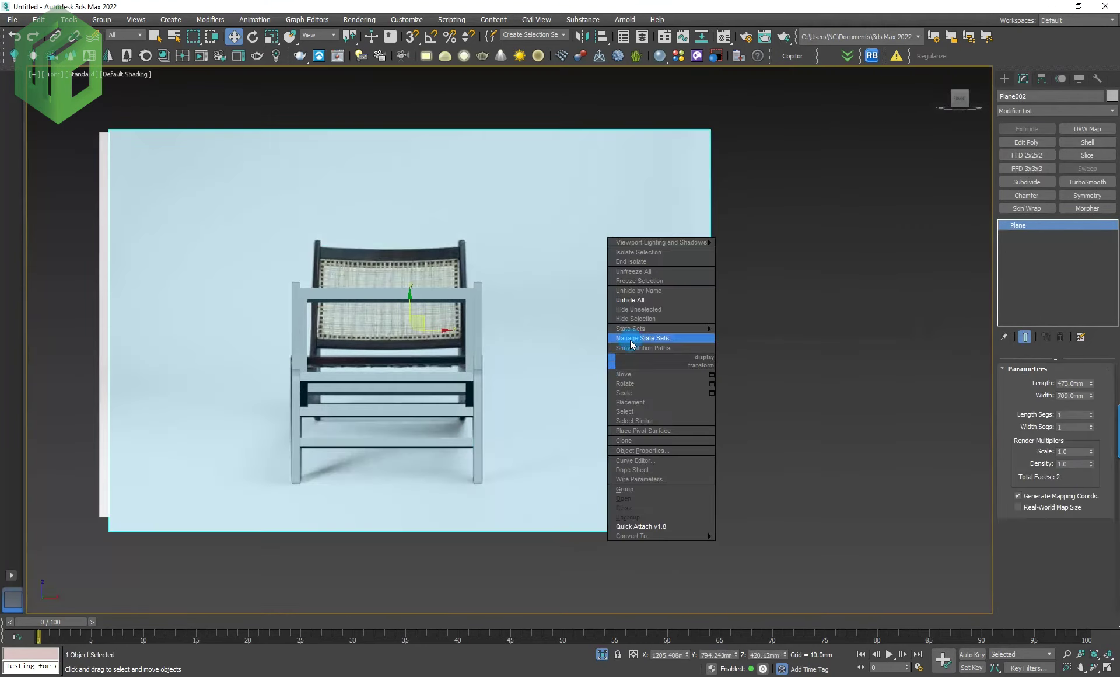
pyautogui.click(642, 323)
pyautogui.scroll(3, 350, 455)
pyautogui.scroll(2, 375, 438)
pyautogui.click(376, 438)
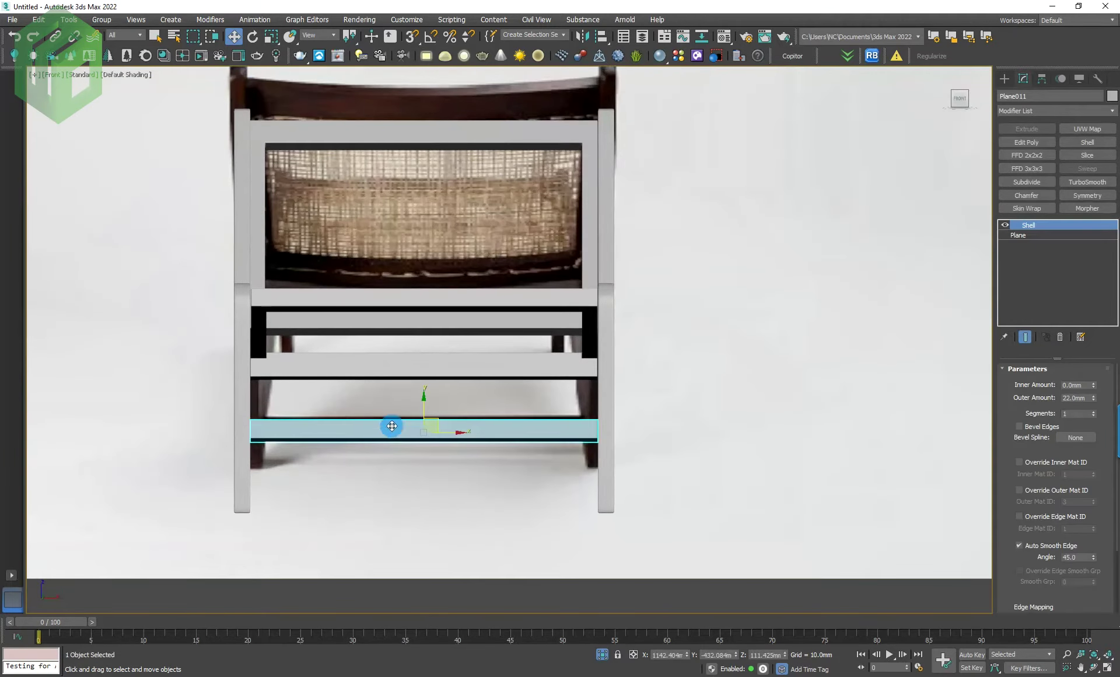
pyautogui.moveTo(420, 402); pyautogui.dragTo(429, 403)
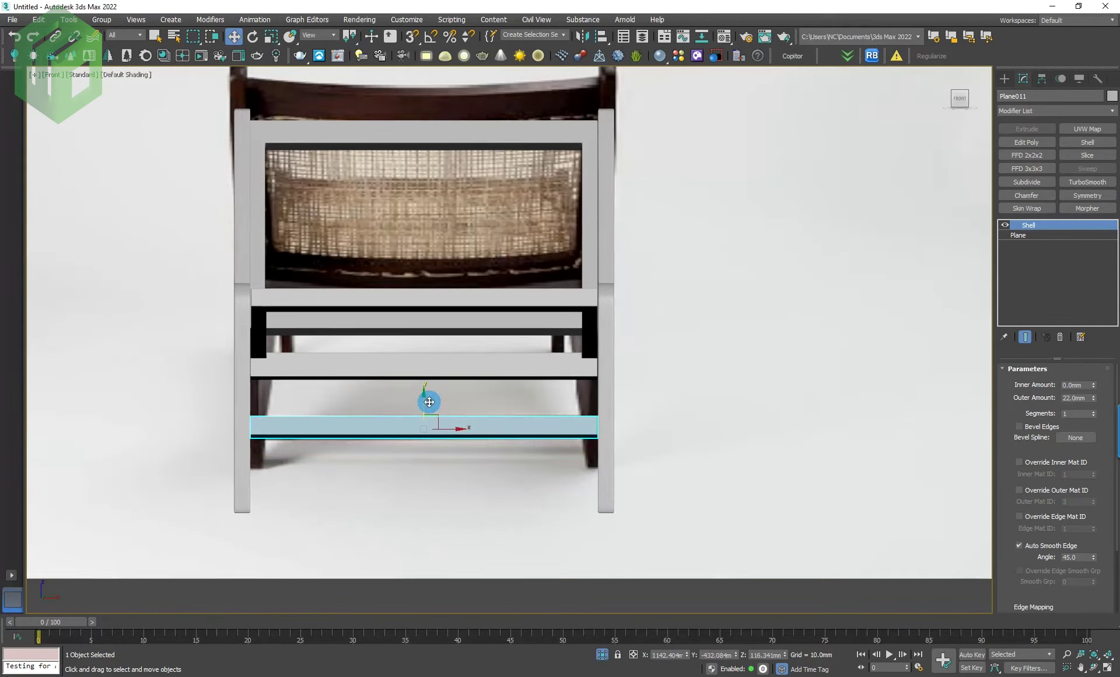
# Step: Isolate both cross bars in a perspective view with Alt+Q
pyautogui.scroll(-5, 625, 484)
pyautogui.moveTo(625, 484)
pyautogui.keyDown('alt'); pyautogui.mouseDown(button='middle')
pyautogui.moveTo(730, 507)
pyautogui.moveTo(697, 516)
pyautogui.moveTo(613, 502)
pyautogui.moveTo(584, 523)
pyautogui.mouseUp(button='middle'); pyautogui.keyUp('alt')
pyautogui.press('p')
pyautogui.hotkey('alt', 'q')
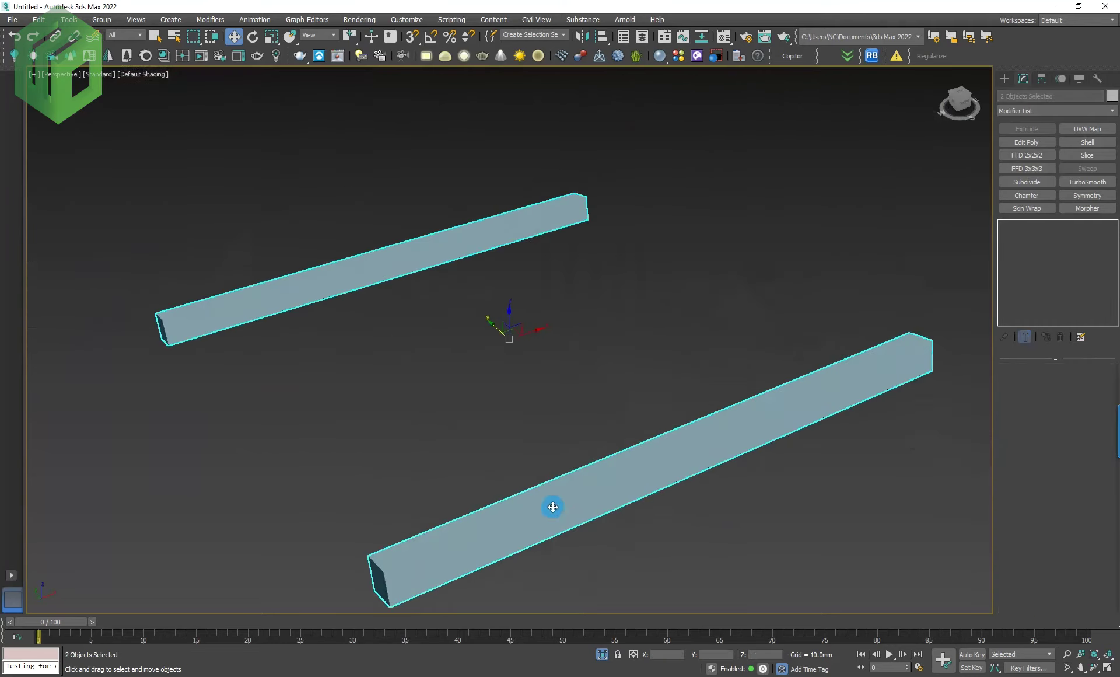
# Step: Quick Attach the two cross bars into a single object
pyautogui.moveTo(552, 508)
pyautogui.keyDown('alt'); pyautogui.mouseDown(button='middle')
pyautogui.moveTo(563, 460)
pyautogui.moveTo(655, 490)
pyautogui.moveTo(697, 474)
pyautogui.moveTo(671, 481)
pyautogui.mouseUp(button='middle'); pyautogui.keyUp('alt')
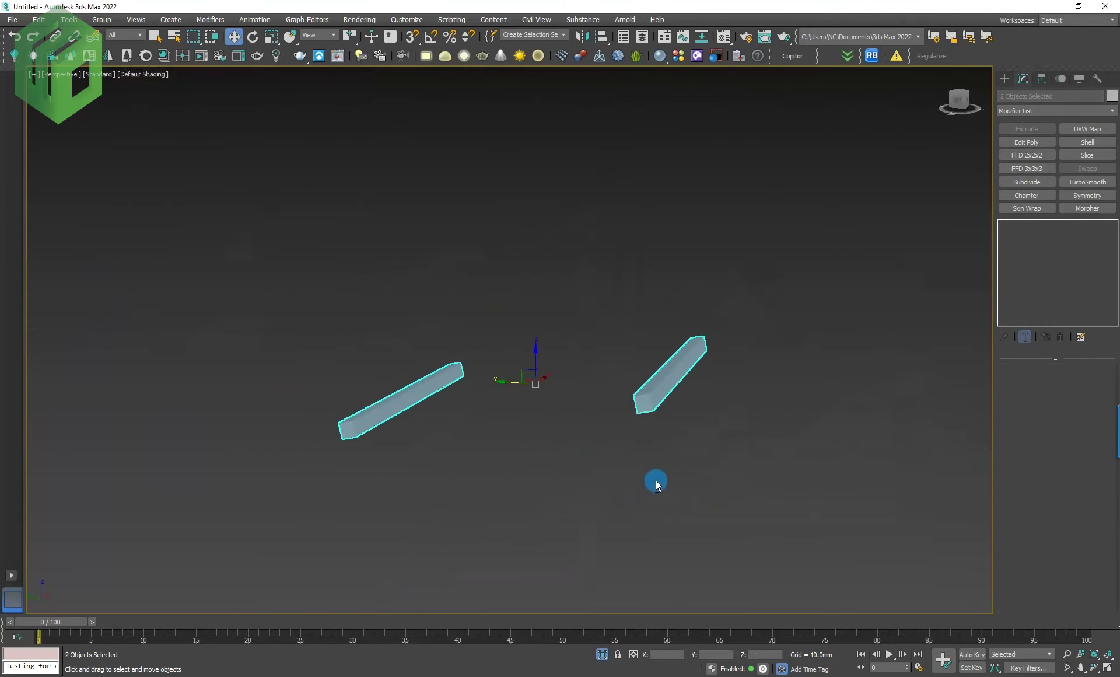
pyautogui.moveTo(561, 474)
pyautogui.keyDown('alt'); pyautogui.mouseDown(button='middle')
pyautogui.moveTo(723, 492)
pyautogui.moveTo(642, 414)
pyautogui.mouseUp(button='middle'); pyautogui.keyUp('alt')
pyautogui.rightClick(642, 415)
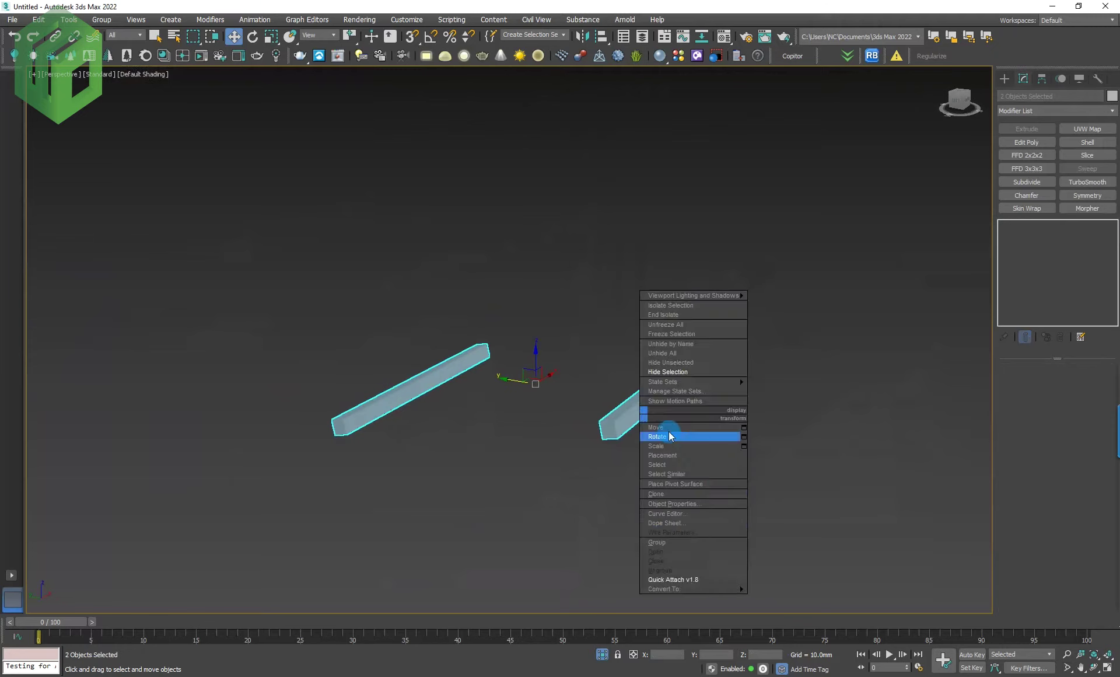
pyautogui.click(677, 579)
pyautogui.click(578, 359)
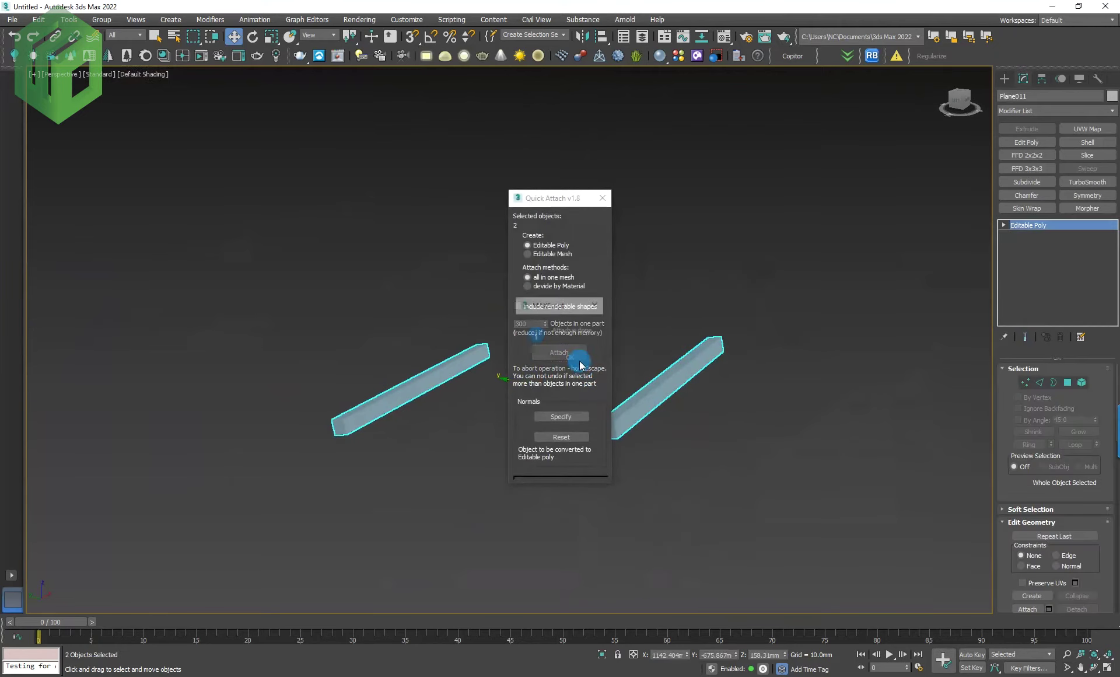
pyautogui.click(580, 355)
pyautogui.hotkey('alt', 'q')
pyautogui.keyDown('alt'); pyautogui.moveTo(706, 513); pyautogui.dragTo(779, 516, button='middle'); pyautogui.keyUp('alt')
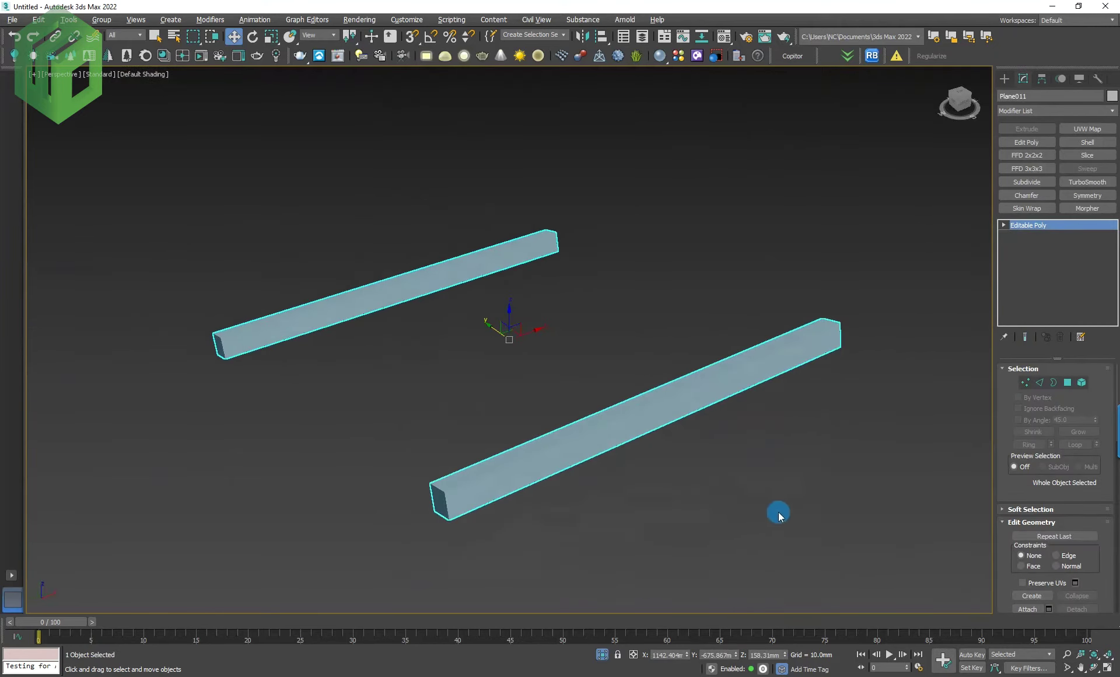
# Step: Select the four bar end faces in Polygon mode and inset them
pyautogui.click(1067, 385)
pyautogui.keyDown('alt'); pyautogui.moveTo(857, 476); pyautogui.dragTo(485, 489, button='middle'); pyautogui.keyUp('alt')
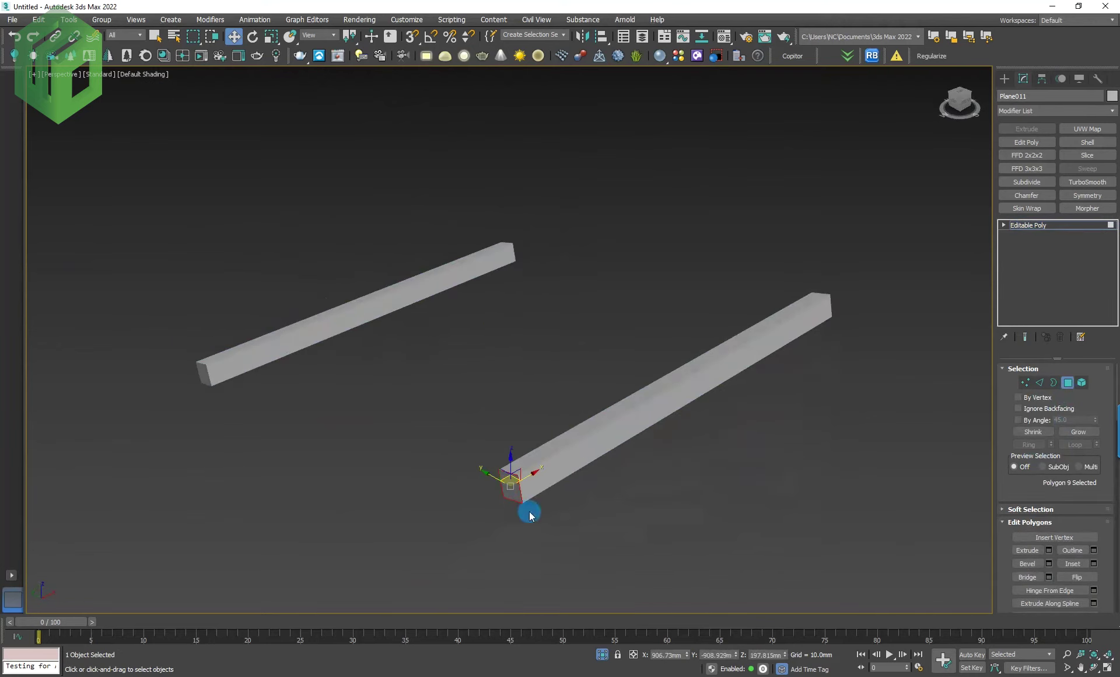
pyautogui.keyDown('ctrl'); pyautogui.click(204, 376); pyautogui.keyUp('ctrl')
pyautogui.keyDown('alt'); pyautogui.moveTo(650, 417); pyautogui.dragTo(483, 324, button='middle'); pyautogui.keyUp('alt')
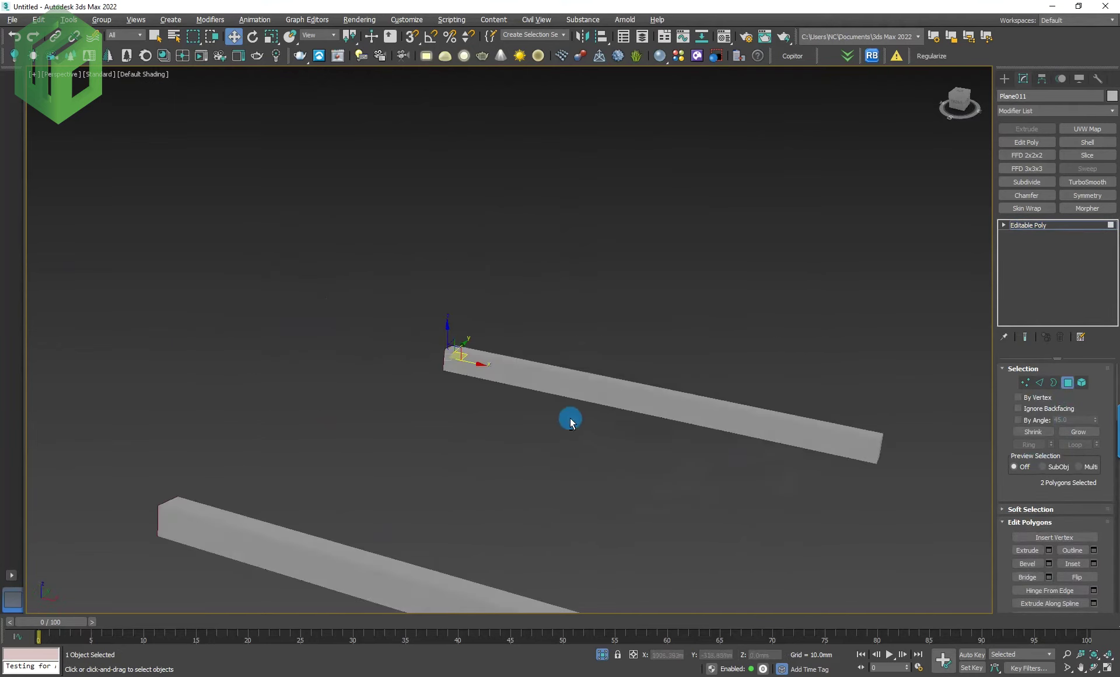
pyautogui.keyDown('alt'); pyautogui.moveTo(759, 312); pyautogui.dragTo(767, 338, button='middle'); pyautogui.keyUp('alt')
pyautogui.rightClick(412, 438)
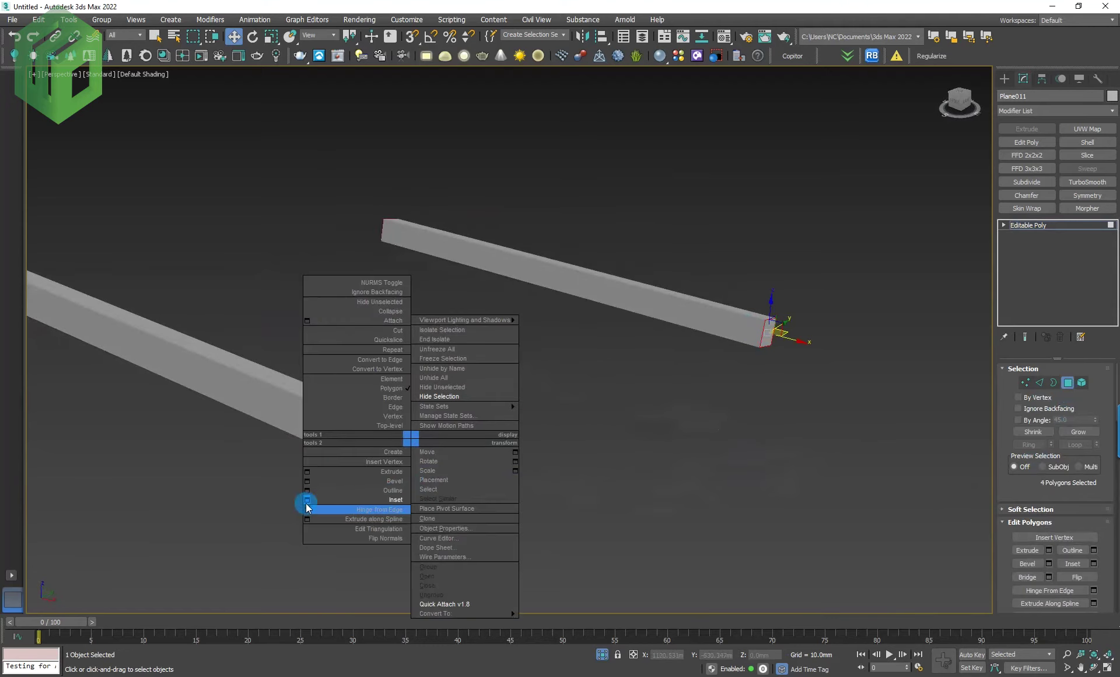
pyautogui.click(307, 500)
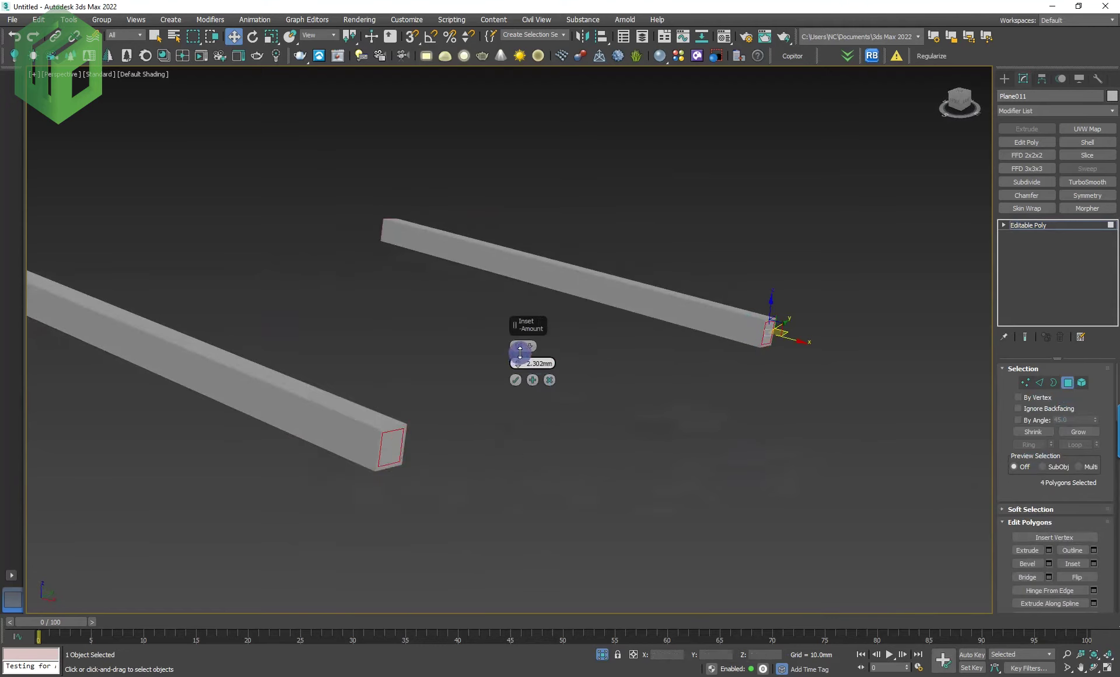
pyautogui.click(516, 380)
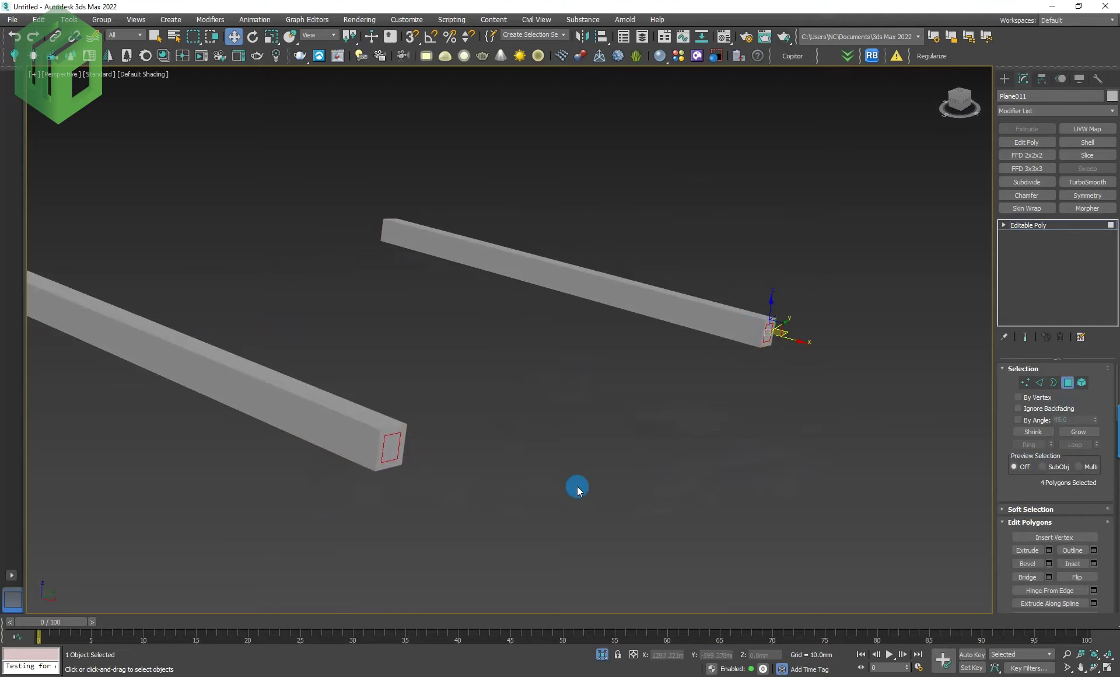
# Step: Leave sub-object mode and show the rest of the chair again
pyautogui.click(1068, 382)
pyautogui.moveTo(933, 444)
pyautogui.keyDown('alt'); pyautogui.mouseDown(button='middle')
pyautogui.moveTo(778, 415)
pyautogui.moveTo(771, 438)
pyautogui.moveTo(803, 373)
pyautogui.moveTo(655, 408)
pyautogui.moveTo(776, 387)
pyautogui.mouseUp(button='middle'); pyautogui.keyUp('alt')
pyautogui.rightClick(779, 415)
pyautogui.click(807, 372)
# Step: Orbit around the chair, then switch to Top view with the grid hidden
pyautogui.scroll(3, 620, 396)
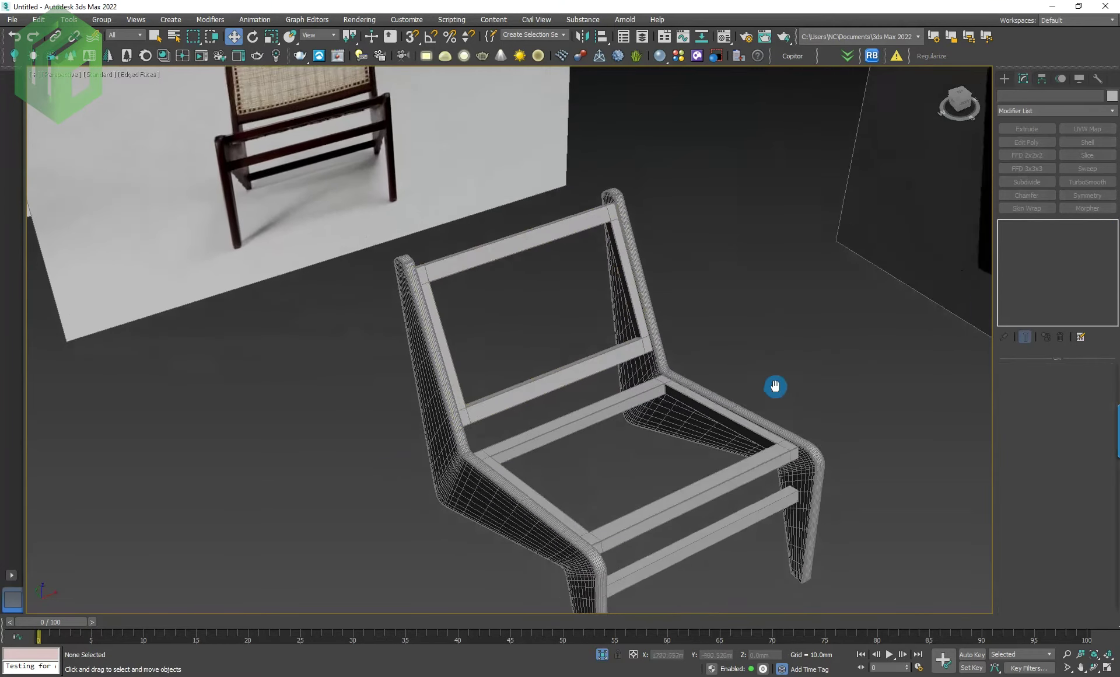
pyautogui.scroll(2, 677, 425)
pyautogui.moveTo(741, 520)
pyautogui.keyDown('alt'); pyautogui.mouseDown(button='middle')
pyautogui.moveTo(693, 515)
pyautogui.moveTo(710, 536)
pyautogui.mouseUp(button='middle'); pyautogui.keyUp('alt')
pyautogui.moveTo(800, 480)
pyautogui.keyDown('alt'); pyautogui.mouseDown(button='middle')
pyautogui.moveTo(808, 465)
pyautogui.moveTo(782, 507)
pyautogui.moveTo(737, 532)
pyautogui.moveTo(707, 537)
pyautogui.moveTo(671, 514)
pyautogui.mouseUp(button='middle'); pyautogui.keyUp('alt')
pyautogui.moveTo(444, 451)
pyautogui.keyDown('alt'); pyautogui.mouseDown(button='middle')
pyautogui.moveTo(425, 464)
pyautogui.moveTo(667, 453)
pyautogui.moveTo(665, 494)
pyautogui.mouseUp(button='middle'); pyautogui.keyUp('alt')
pyautogui.press('t')
pyautogui.scroll(-5, 661, 446)
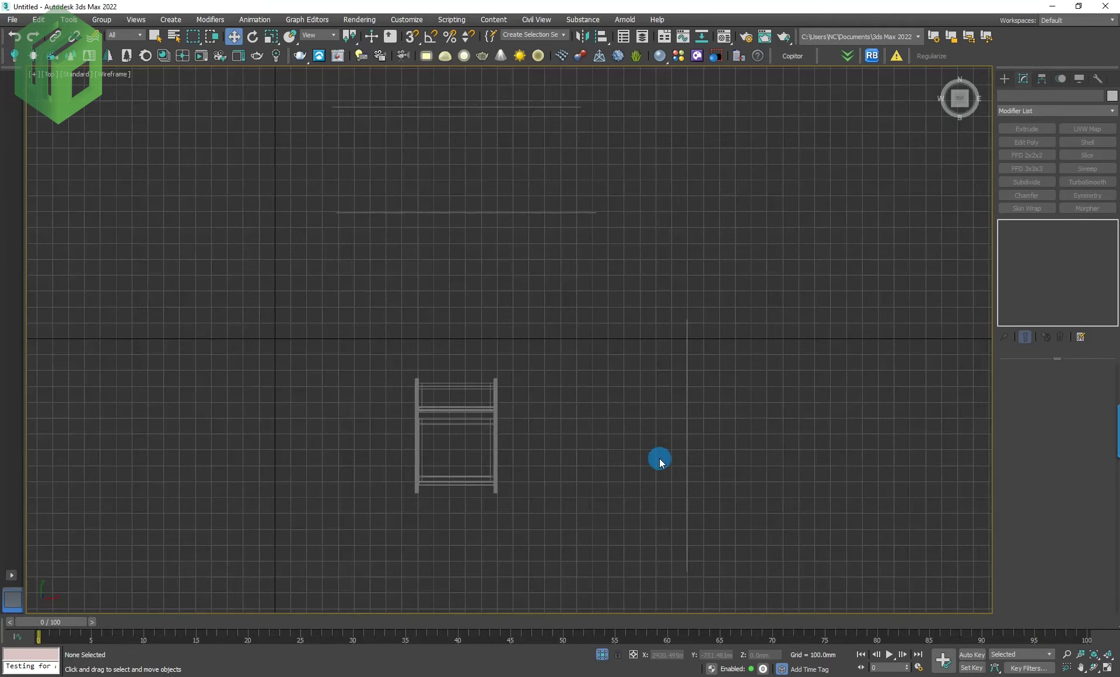
pyautogui.press('g')
pyautogui.scroll(2, 559, 459)
# Step: Create a new plane beside the chair with a 5 mm length
pyautogui.rightClick(541, 399)
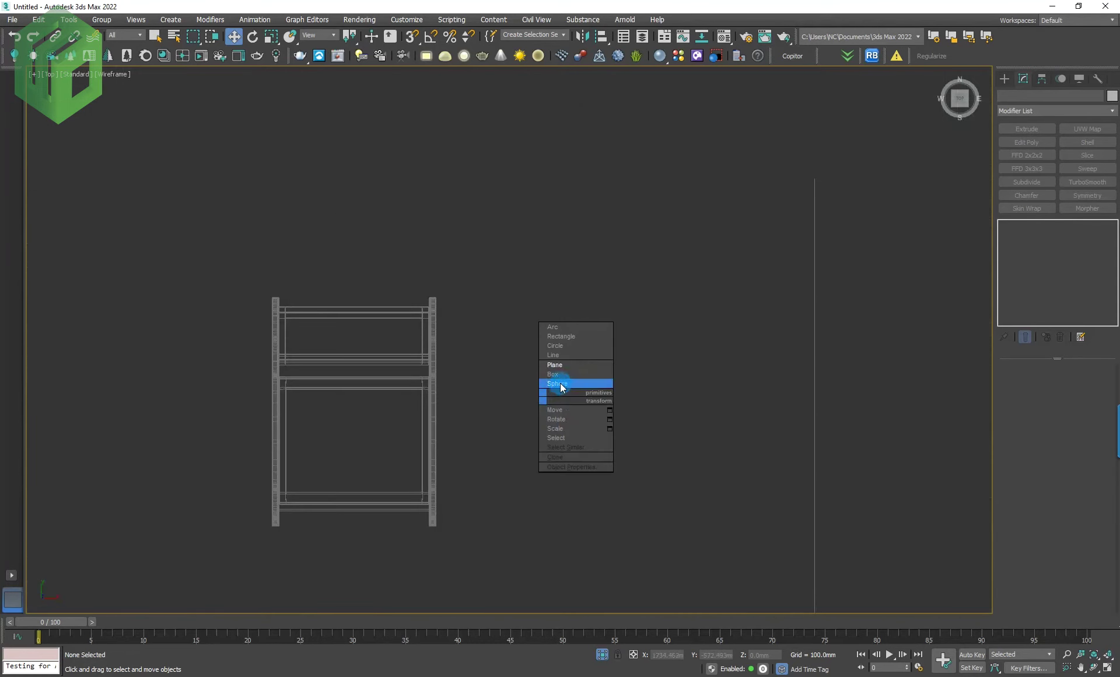
pyautogui.click(557, 365)
pyautogui.moveTo(487, 392); pyautogui.dragTo(568, 407)
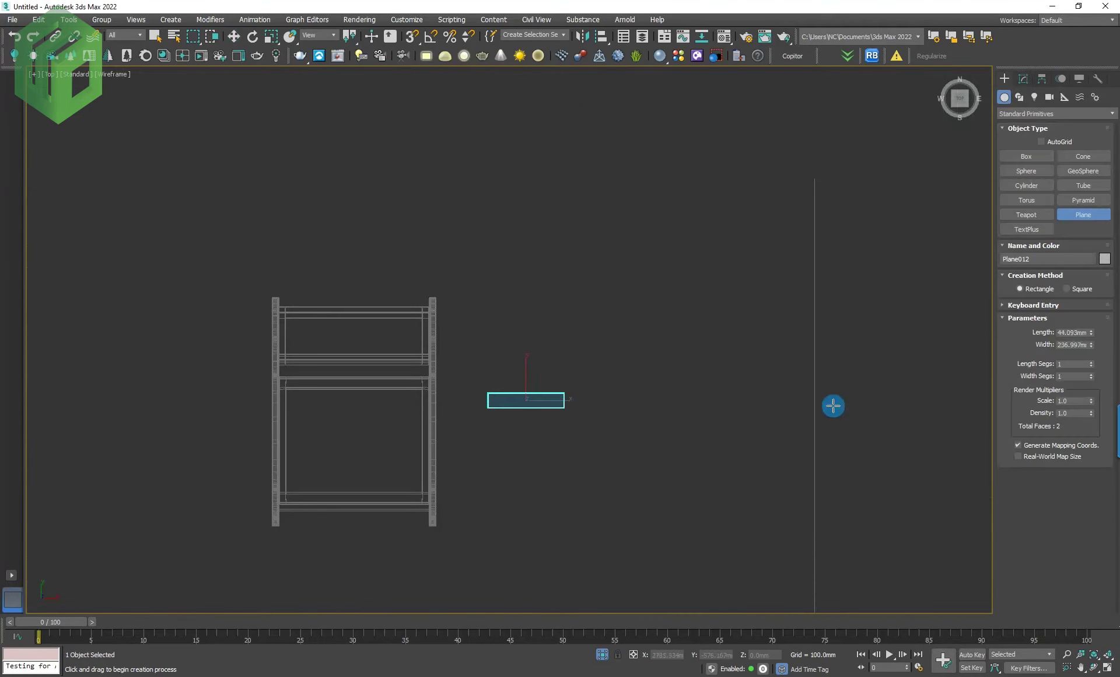
pyautogui.write('5')
pyautogui.press('Tab')
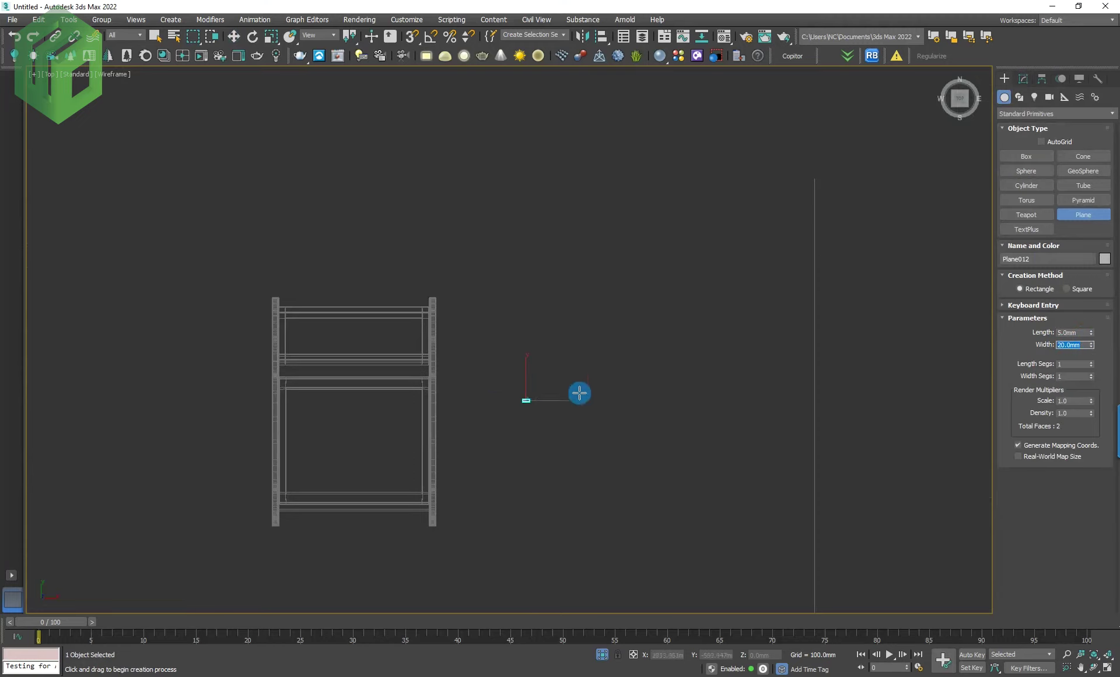
pyautogui.scroll(5, 522, 398)
pyautogui.scroll(8, 521, 398)
pyautogui.rightClick(556, 443)
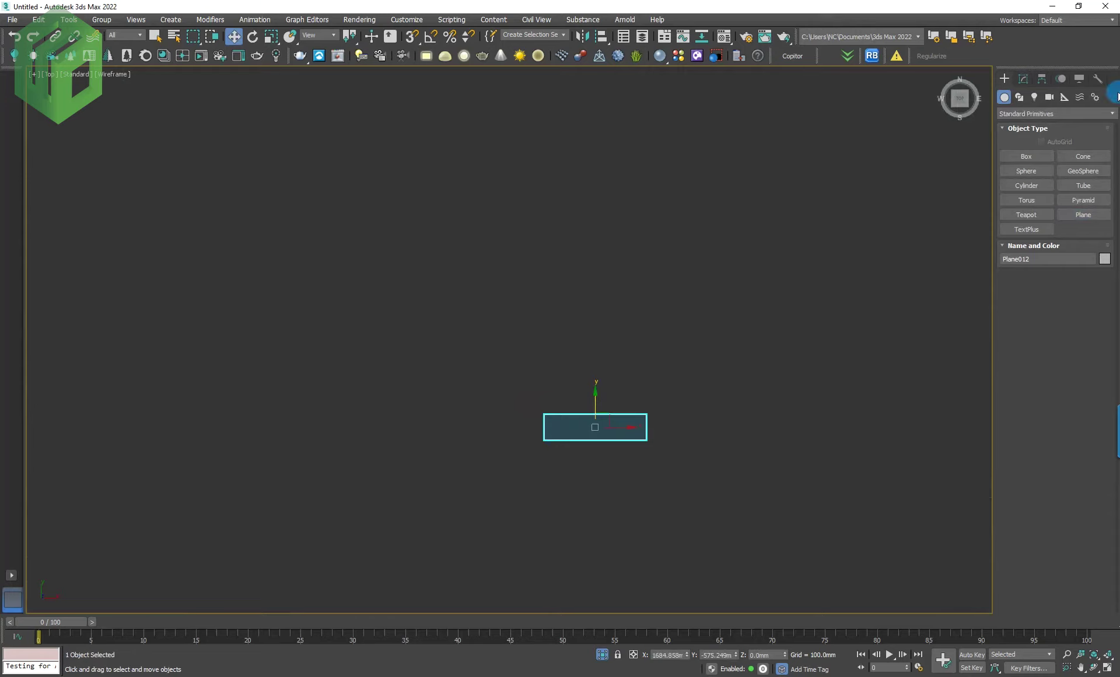
# Step: Give the plane 20 mm width with 4 width segments and Shift-drag a copy upward
pyautogui.click(1023, 79)
pyautogui.moveTo(658, 404); pyautogui.dragTo(645, 399, button='middle')
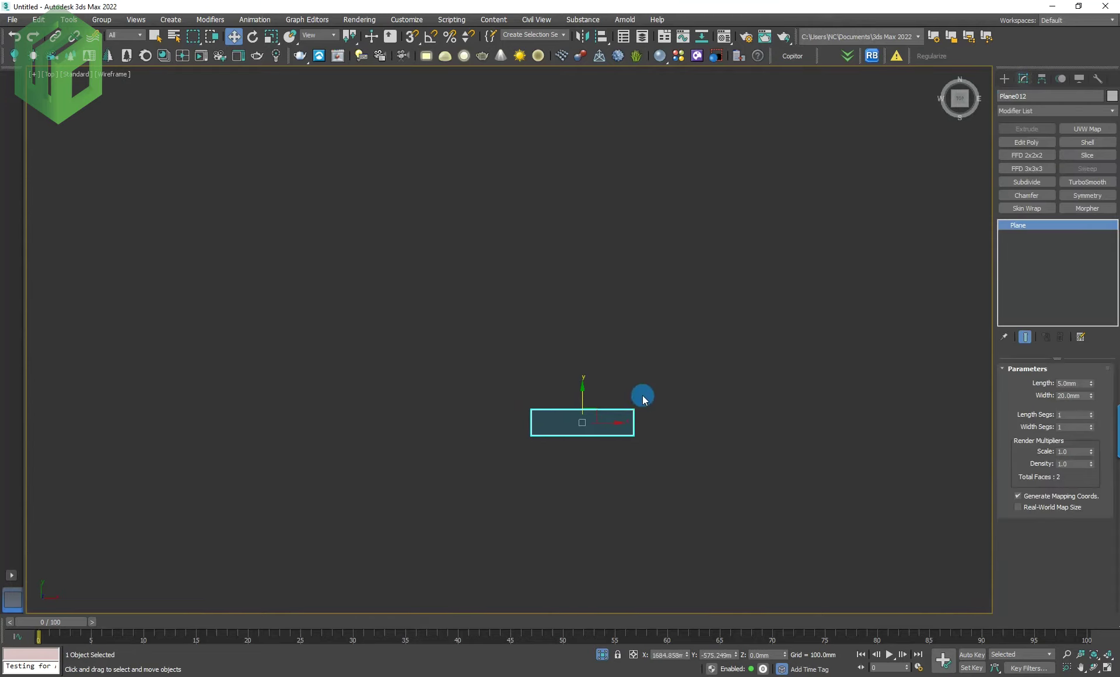
pyautogui.scroll(3, 586, 431)
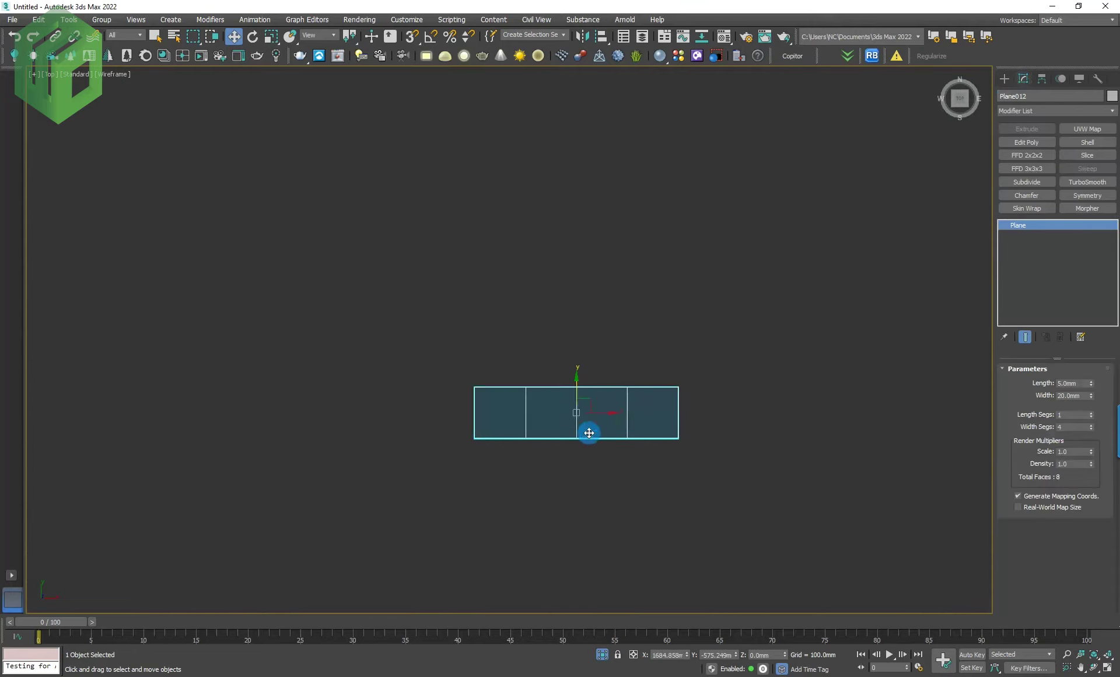
pyautogui.scroll(1, 629, 405)
pyautogui.keyDown('shift'); pyautogui.moveTo(501, 416); pyautogui.dragTo(500, 304); pyautogui.keyUp('shift')
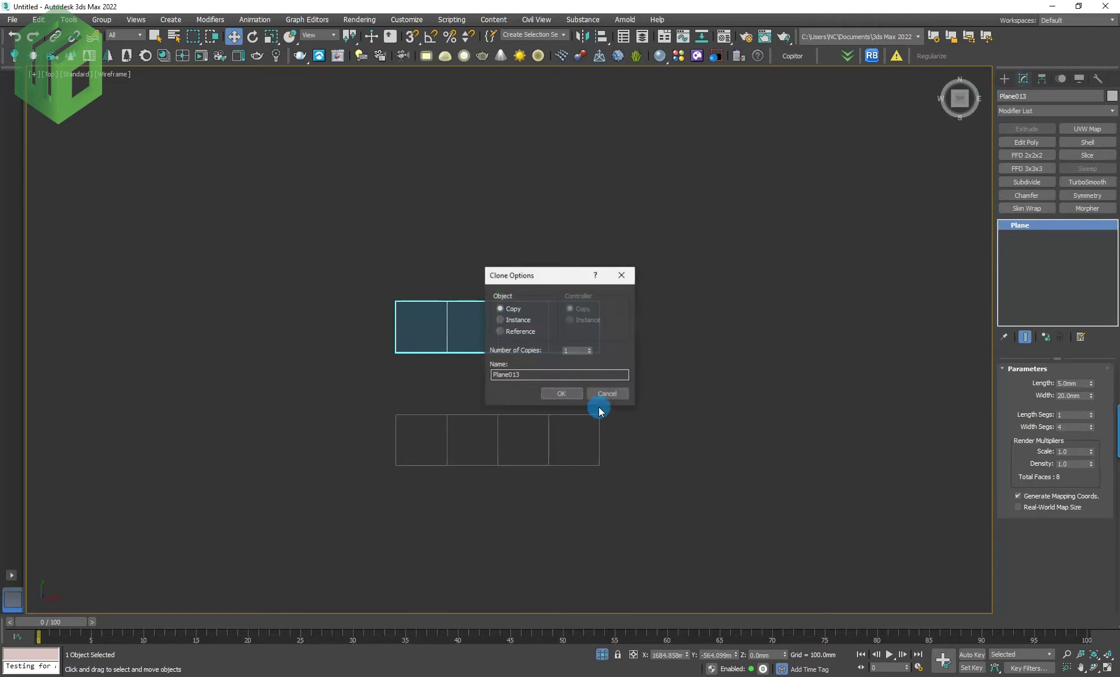
# Step: Confirm the copy, then make 90°-rotated copies of both strips
pyautogui.click(563, 394)
pyautogui.hotkey('ctrl', 'a')
pyautogui.press('e')
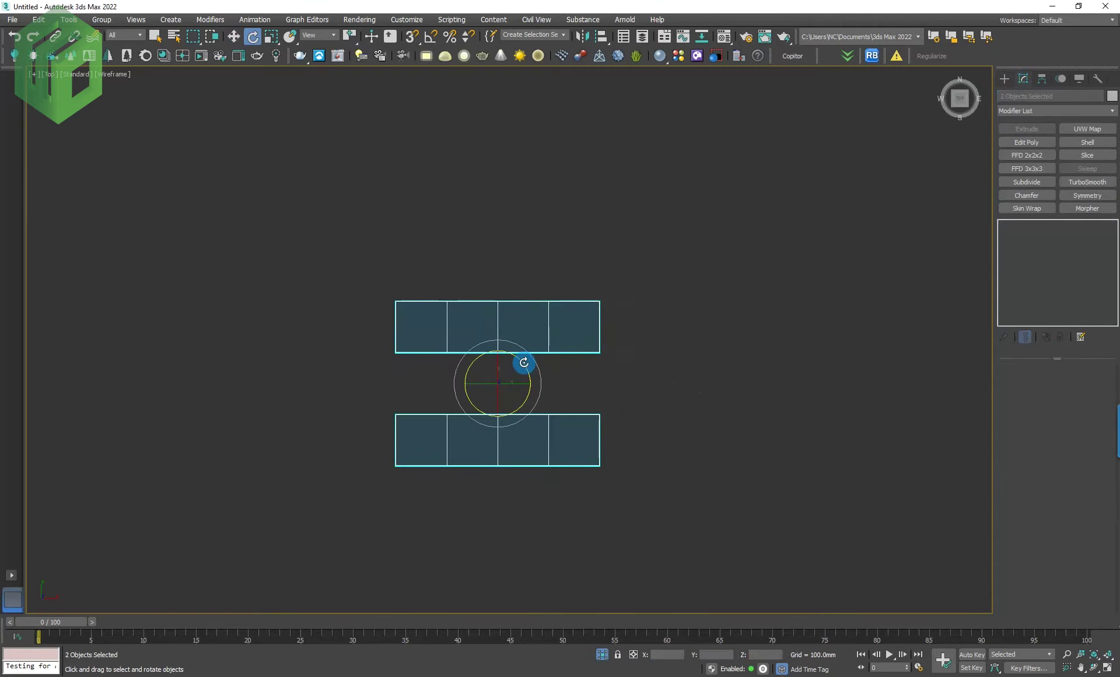
pyautogui.moveTo(524, 362); pyautogui.dragTo(525, 365)
pyautogui.keyDown('shift'); pyautogui.moveTo(523, 361); pyautogui.dragTo(523, 370); pyautogui.keyUp('shift')
pyautogui.click(569, 395)
pyautogui.press('w')
# Step: With vertex snapping on, move the right and left vertical strips into place
pyautogui.click(610, 357)
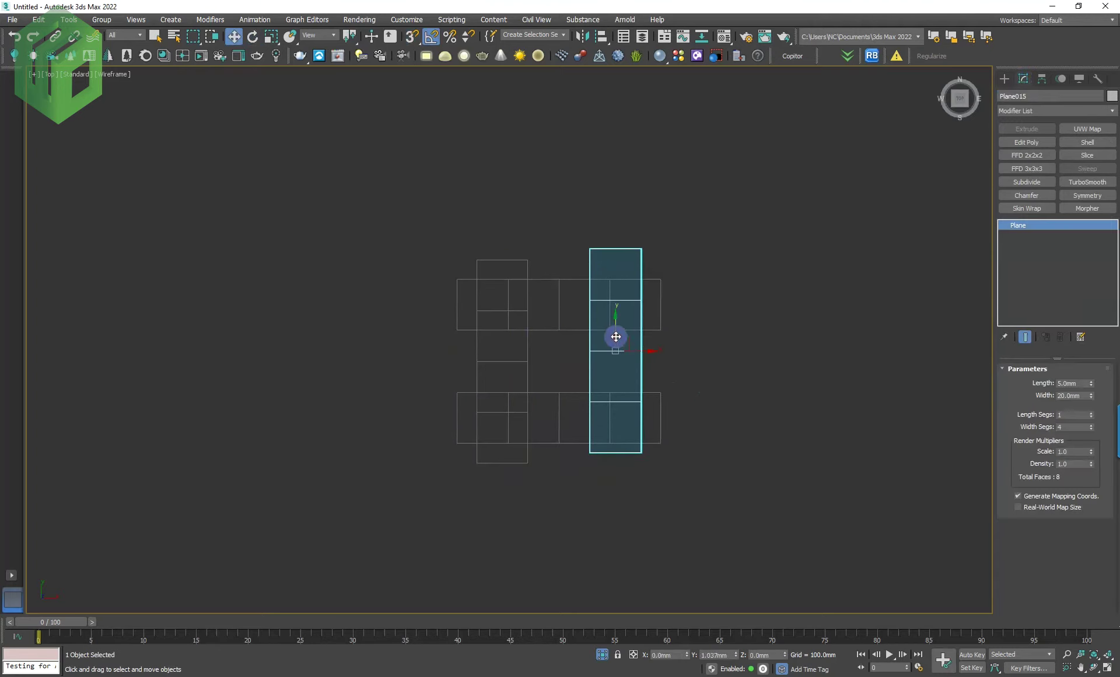
pyautogui.press('s')
pyautogui.moveTo(616, 337); pyautogui.dragTo(616, 330)
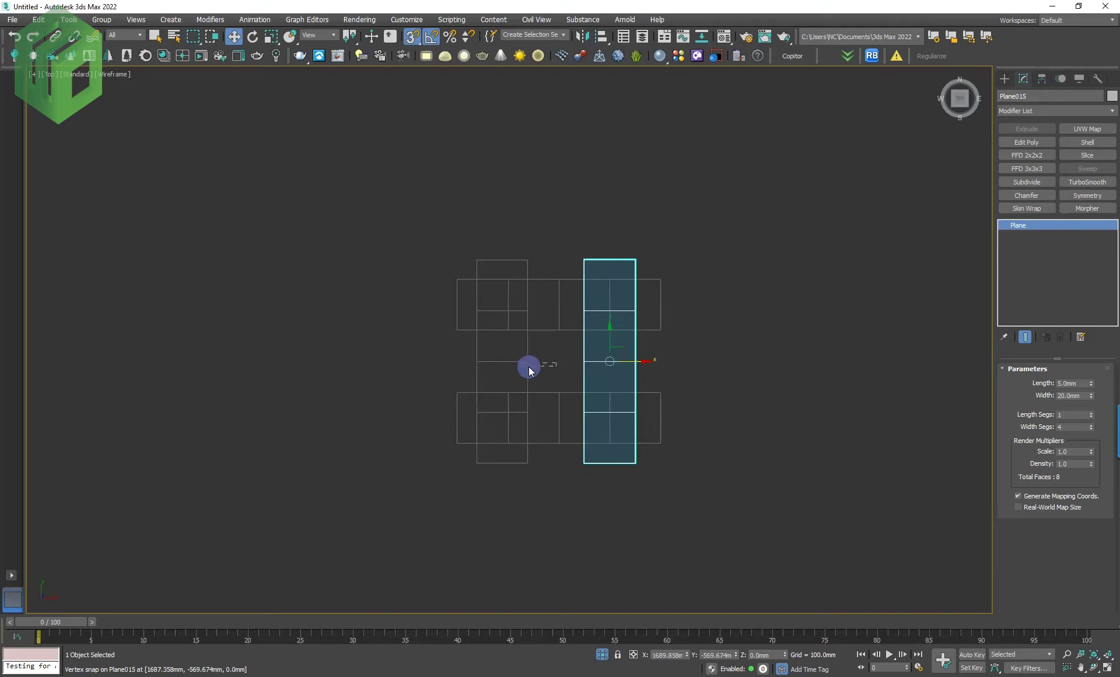
pyautogui.click(538, 363)
pyautogui.moveTo(538, 363); pyautogui.dragTo(517, 327)
# Step: Move the bottom and top strips to meet the verticals, then frame all four
pyautogui.moveTo(724, 360); pyautogui.dragTo(657, 409)
pyautogui.moveTo(560, 385); pyautogui.dragTo(533, 401)
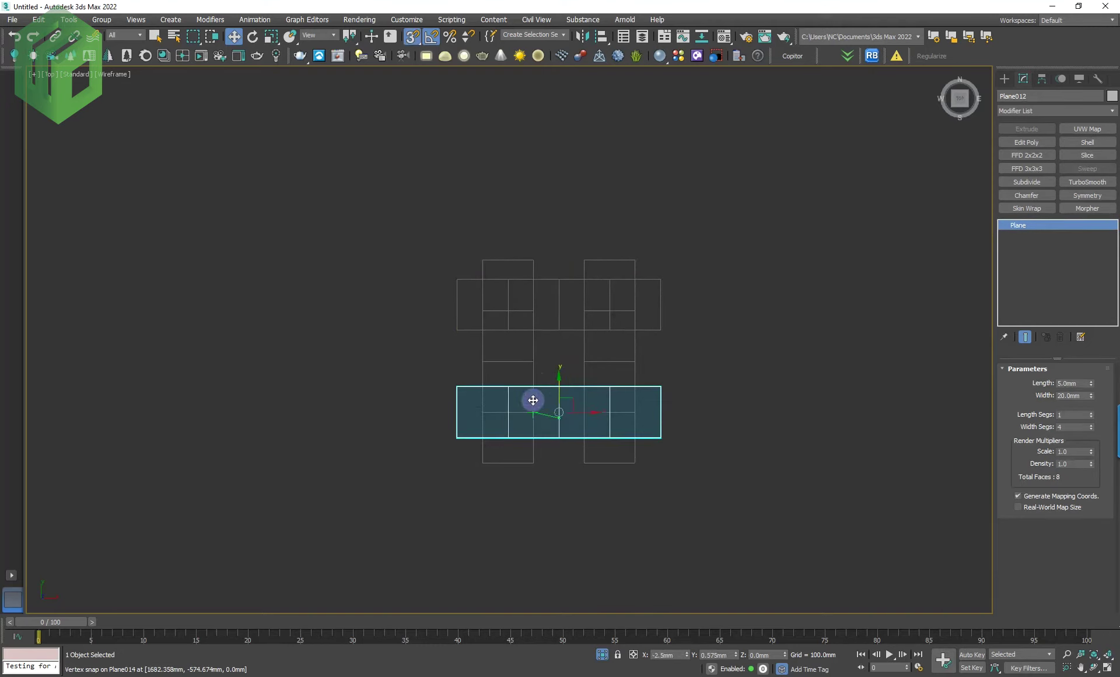
pyautogui.moveTo(649, 318); pyautogui.dragTo(647, 314)
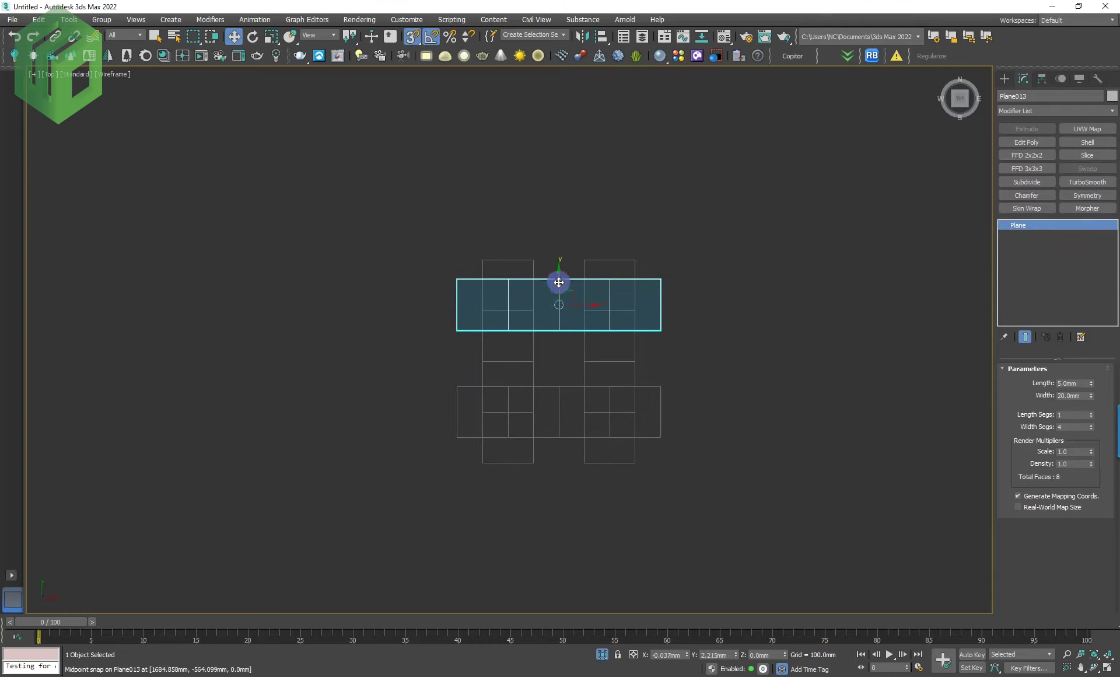
pyautogui.moveTo(561, 280); pyautogui.dragTo(559, 286)
pyautogui.hotkey('ctrl', 'a')
pyautogui.press('z')
pyautogui.moveTo(538, 355)
pyautogui.keyDown('alt'); pyautogui.mouseDown(button='middle')
pyautogui.moveTo(631, 279)
pyautogui.moveTo(667, 320)
pyautogui.mouseUp(button='middle'); pyautogui.keyUp('alt')
# Step: Frame the strips in a shaded perspective view with edged faces
pyautogui.press('p')
pyautogui.press('z')
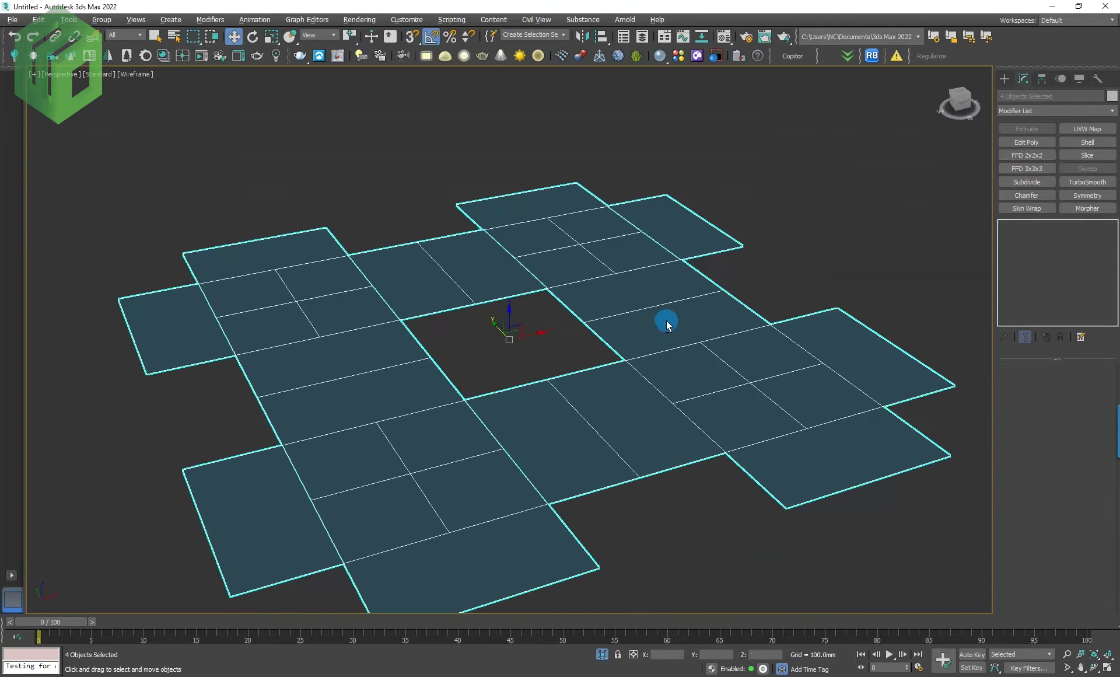
pyautogui.press('F3')
pyautogui.scroll(-3, 627, 394)
pyautogui.press('F4')
pyautogui.moveTo(416, 256)
pyautogui.mouseDown(button='middle')
pyautogui.moveTo(429, 242)
pyautogui.moveTo(413, 245)
pyautogui.mouseUp(button='middle')
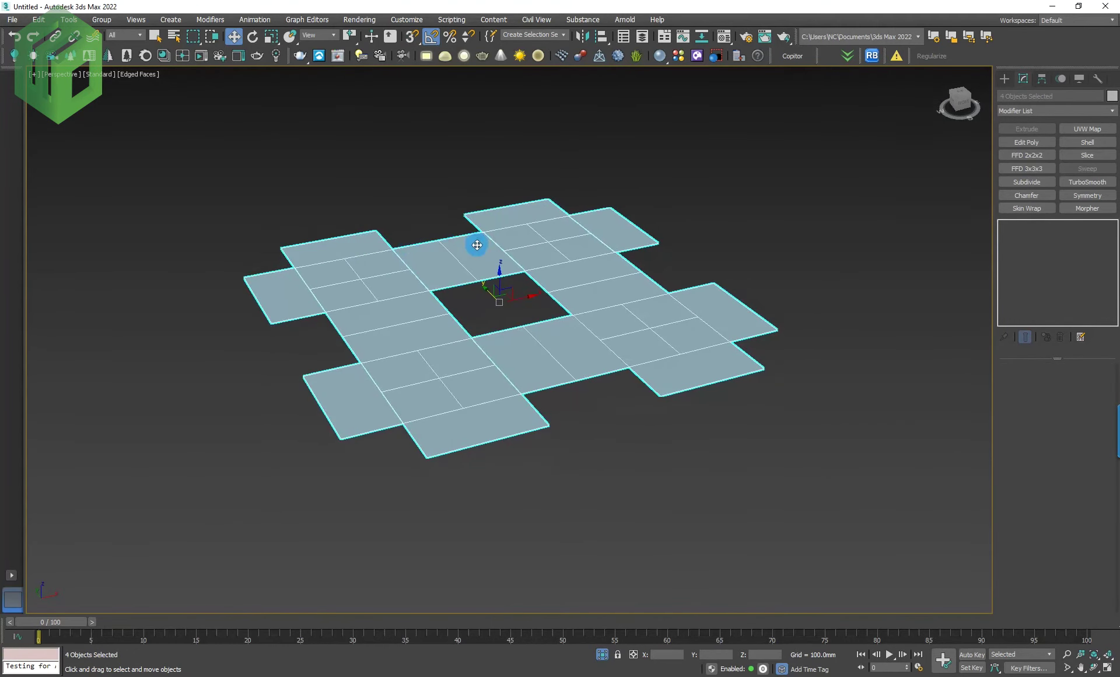
# Step: Convert the four strips to editable poly and add a 1.0 mm Shell
pyautogui.rightClick(552, 273)
pyautogui.click(669, 455)
pyautogui.click(1088, 145)
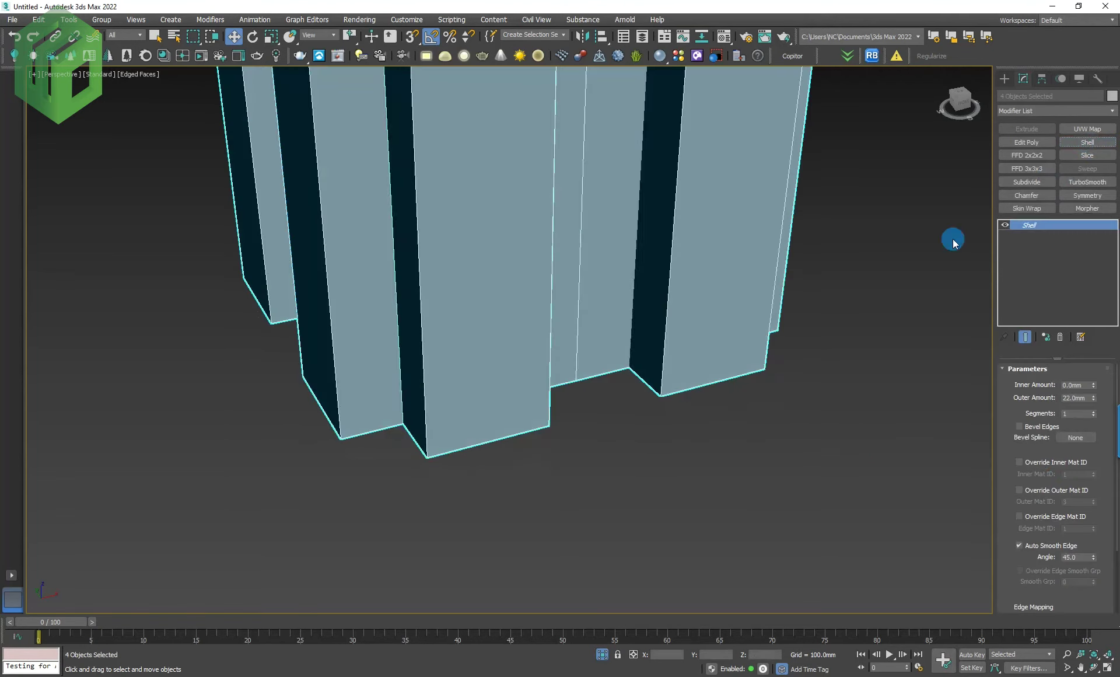
pyautogui.write('1')
pyautogui.press('Return')
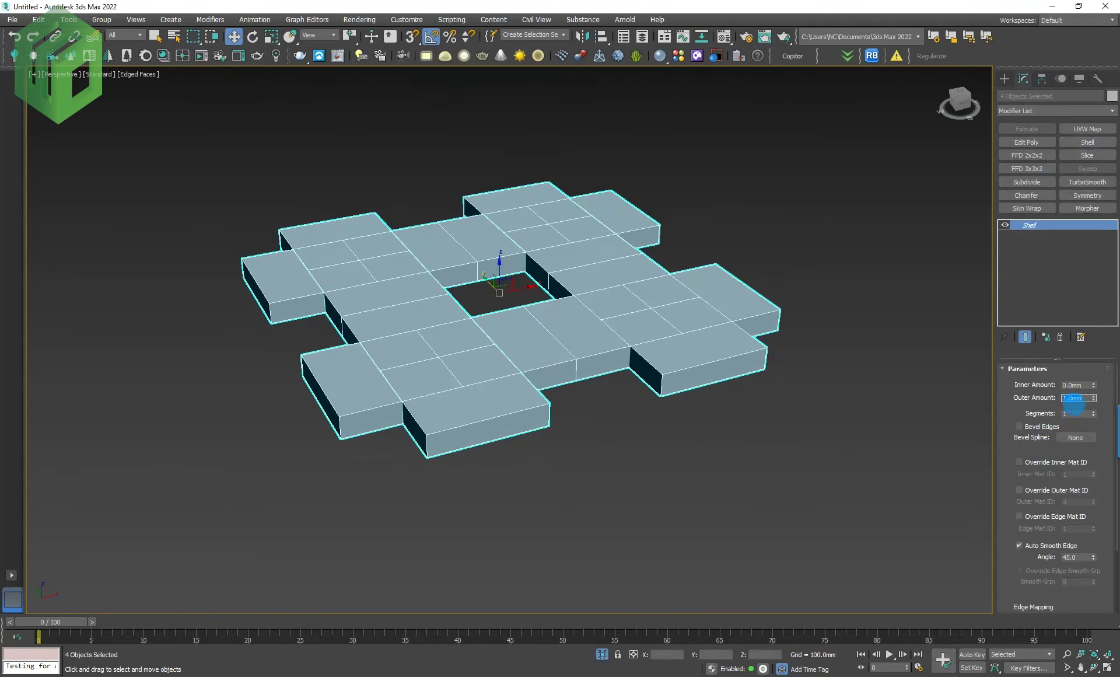
pyautogui.click(635, 471)
pyautogui.click(554, 367)
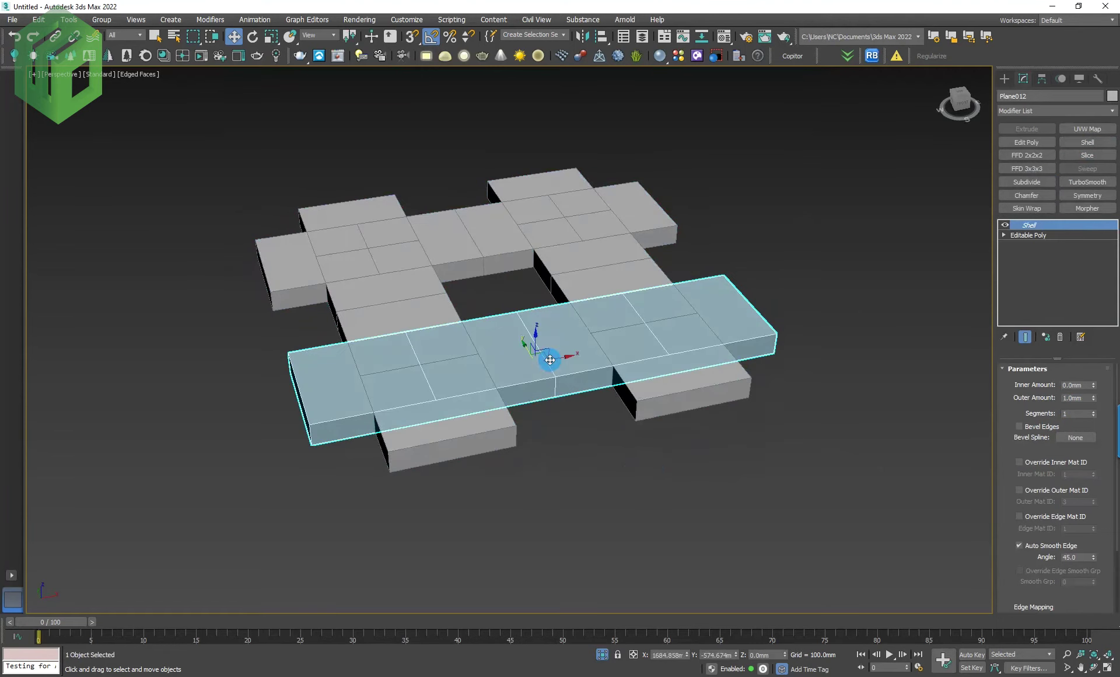
# Step: Raise one vertex pair and lower the next on front strip Plane012 to weave it
pyautogui.click(1061, 230)
pyautogui.click(1003, 235)
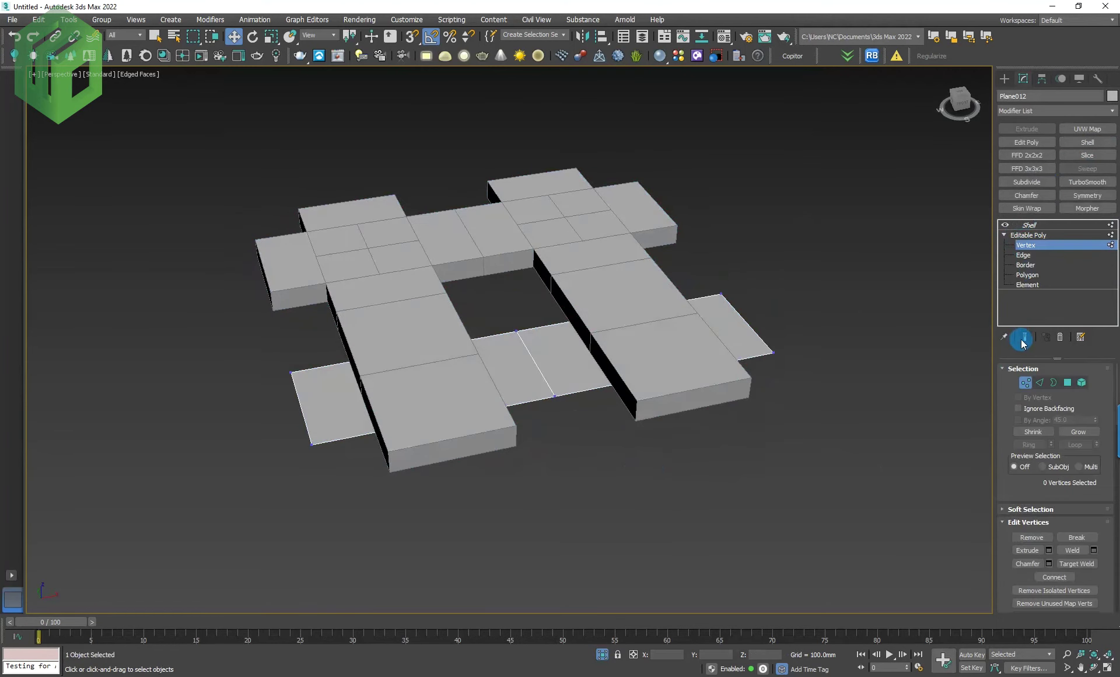
pyautogui.moveTo(382, 333)
pyautogui.mouseDown()
pyautogui.moveTo(385, 318)
pyautogui.moveTo(425, 350)
pyautogui.mouseUp()
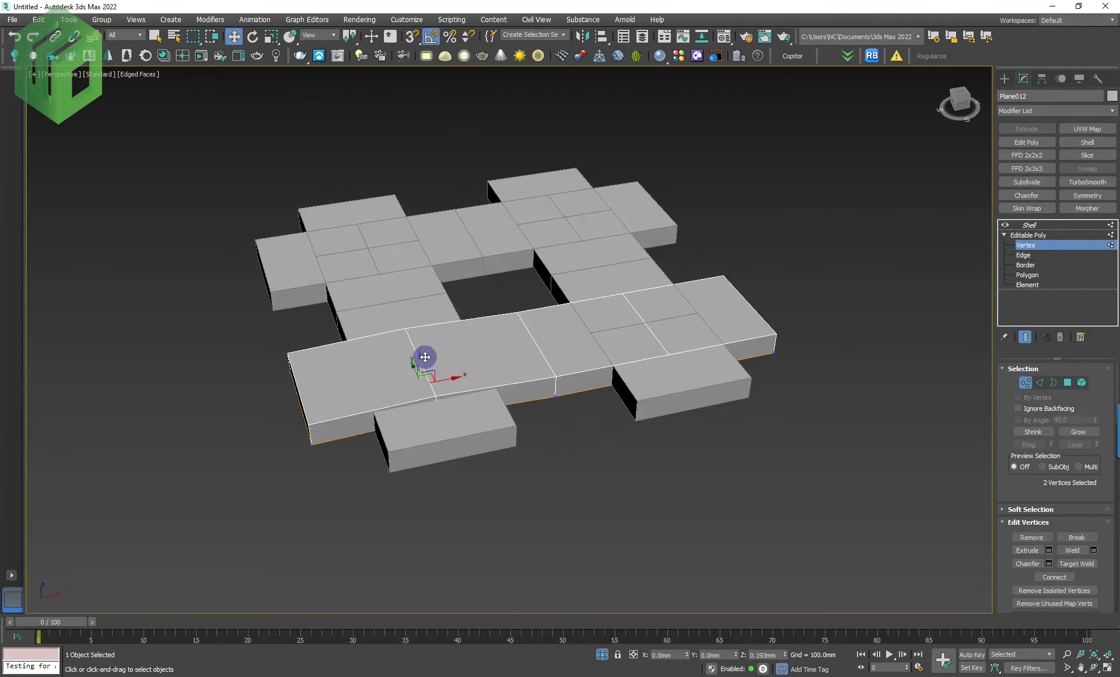
pyautogui.moveTo(728, 452); pyautogui.dragTo(650, 447, button='middle')
pyautogui.click(620, 325)
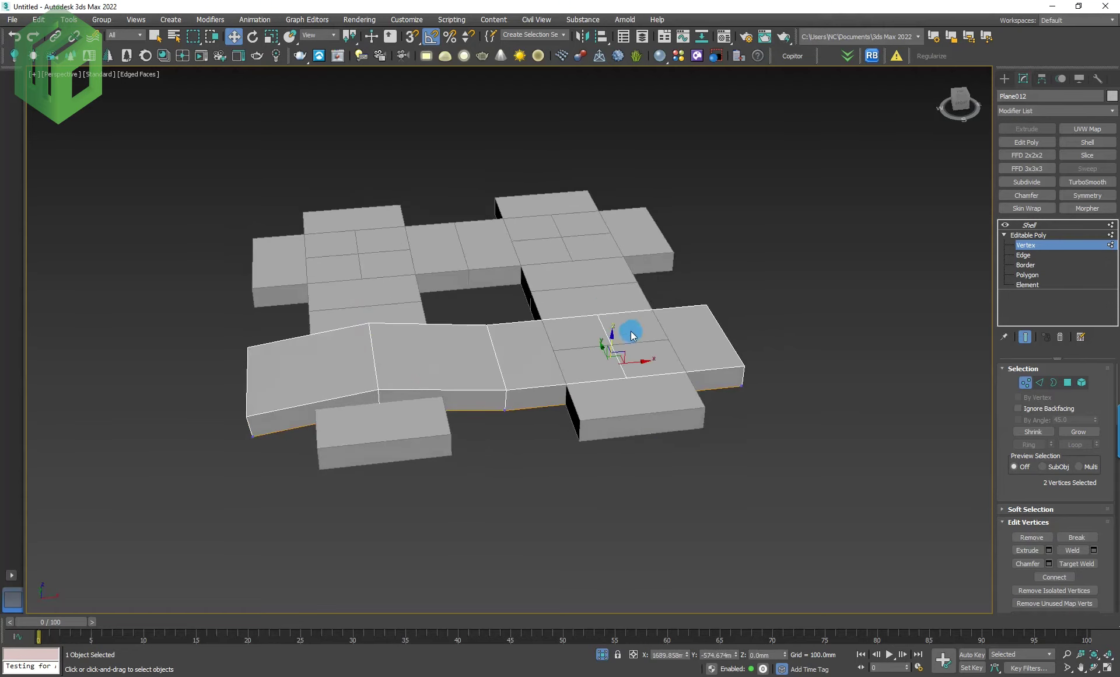
pyautogui.moveTo(613, 343); pyautogui.dragTo(613, 355)
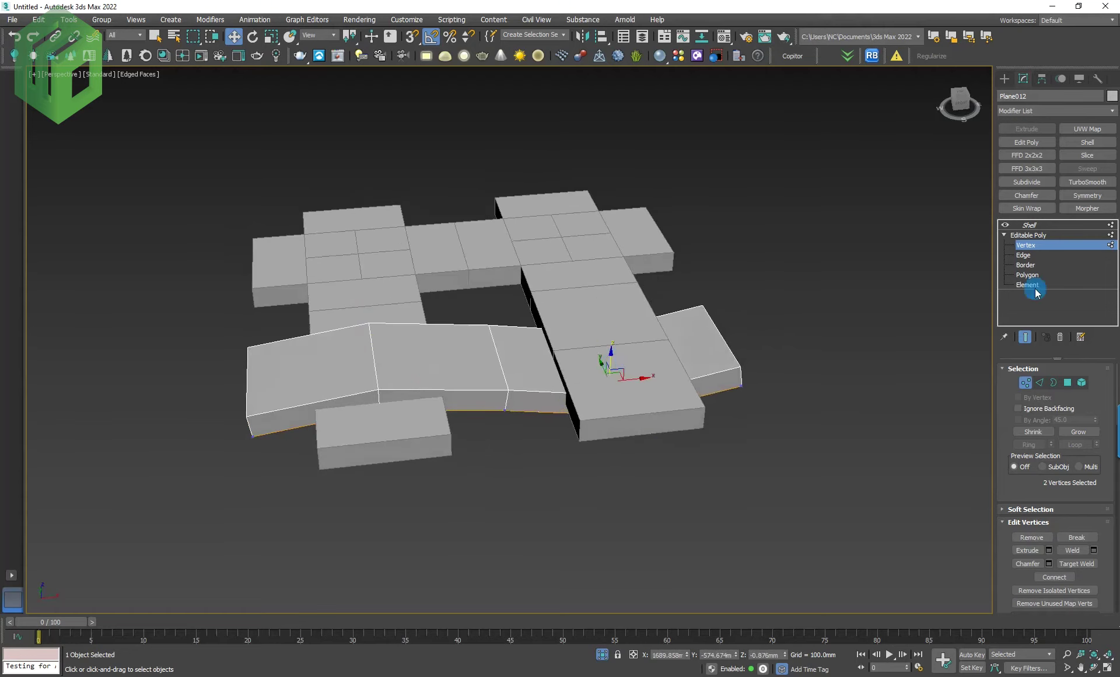
# Step: Exit vertex mode, select the back strip, and view from the top in wireframe
pyautogui.click(1043, 252)
pyautogui.click(440, 268)
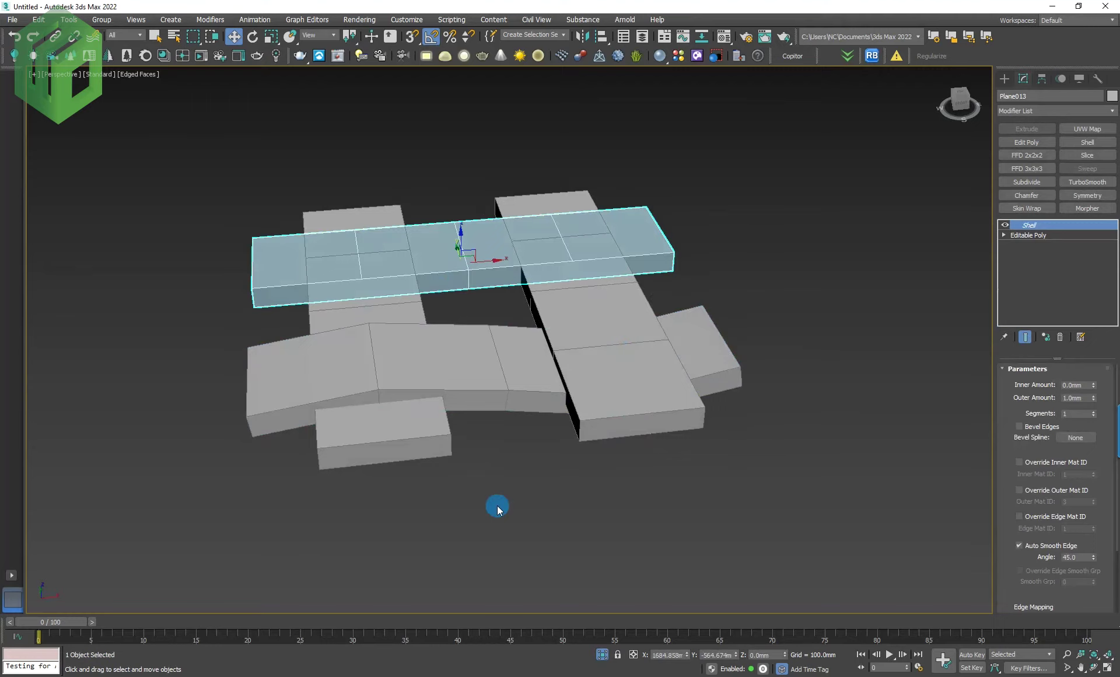
pyautogui.press('t')
pyautogui.press('F3')
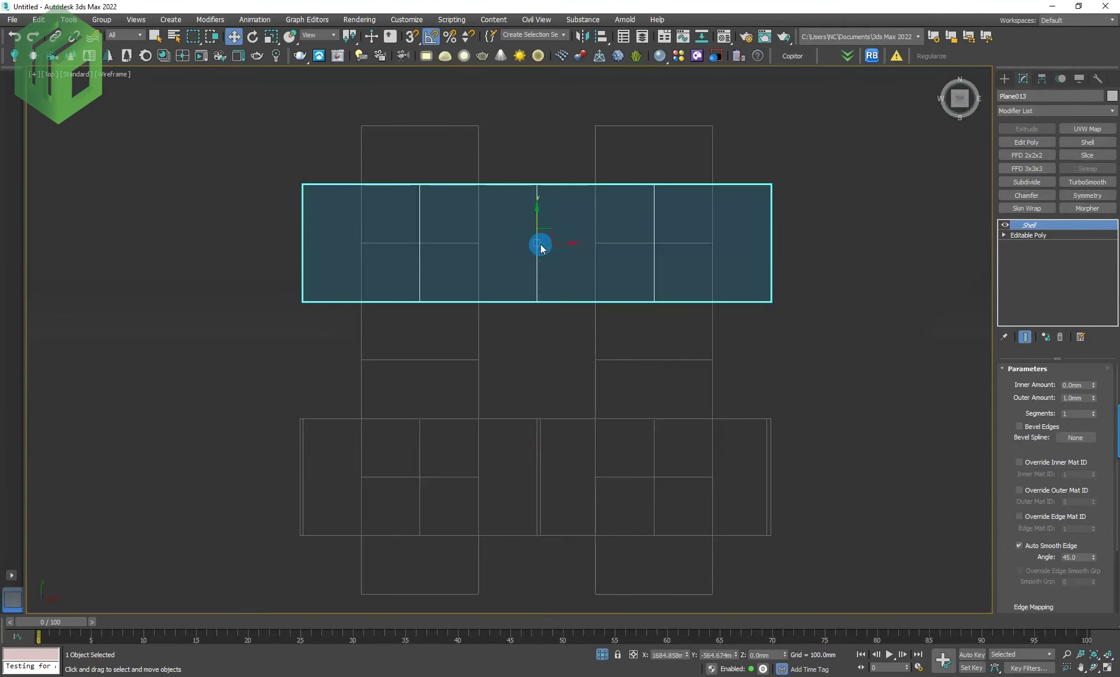
# Step: Try a vertex-snapped, rotated copy of the lower strip, then delete it
pyautogui.click(543, 388)
pyautogui.click(549, 467)
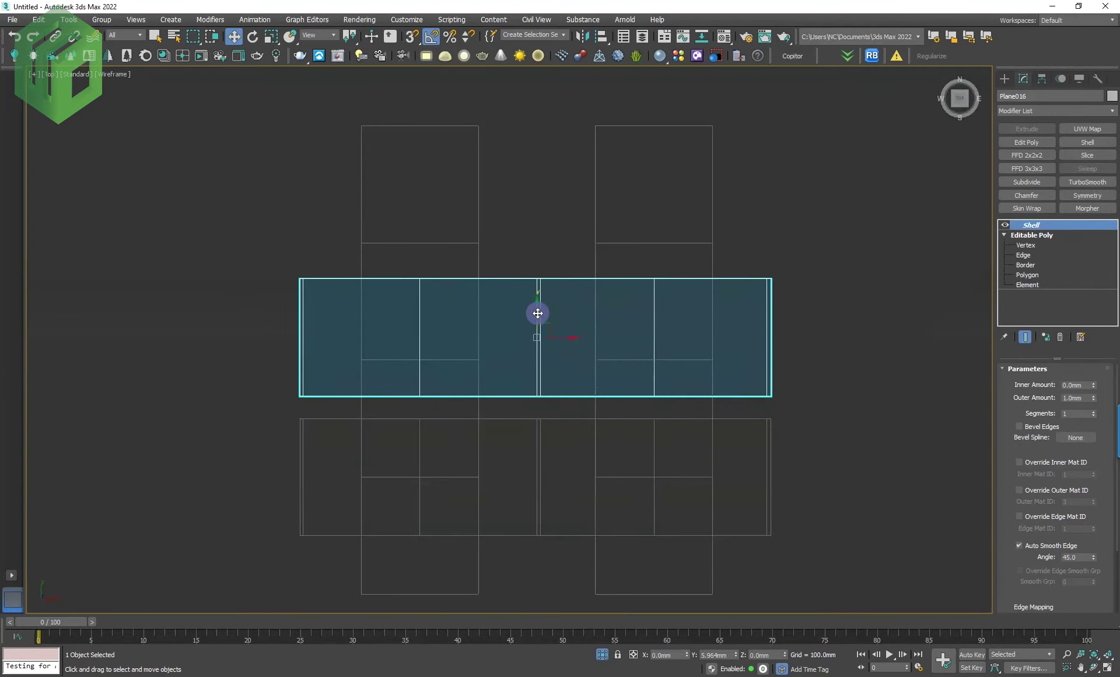
pyautogui.press('s')
pyautogui.keyDown('shift'); pyautogui.moveTo(538, 453); pyautogui.dragTo(491, 252); pyautogui.keyUp('shift')
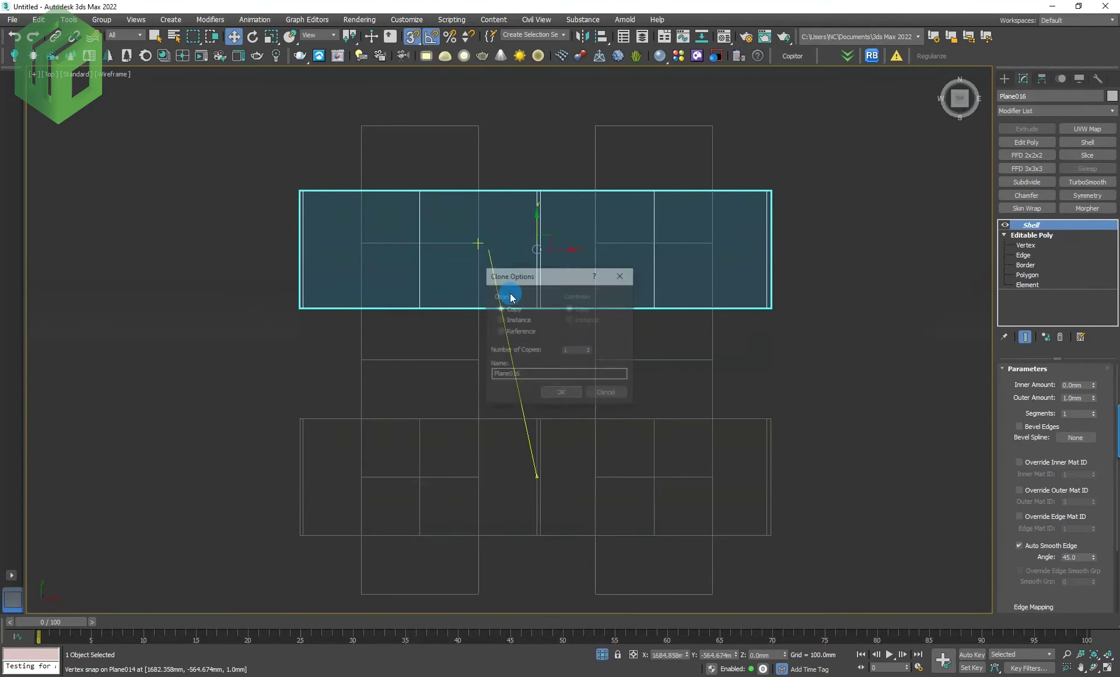
pyautogui.click(569, 394)
pyautogui.press('e')
pyautogui.moveTo(552, 215); pyautogui.dragTo(560, 226)
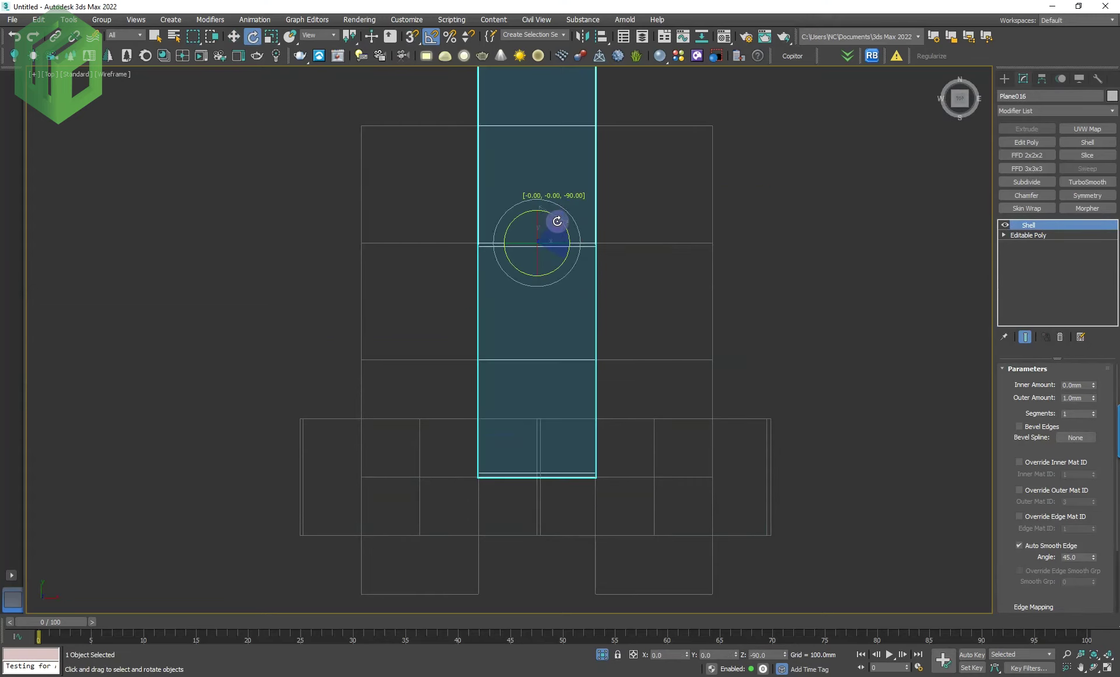
pyautogui.press('Delete')
# Step: Snap a copy of the lower strip into the upper position and flip it over
pyautogui.click(541, 458)
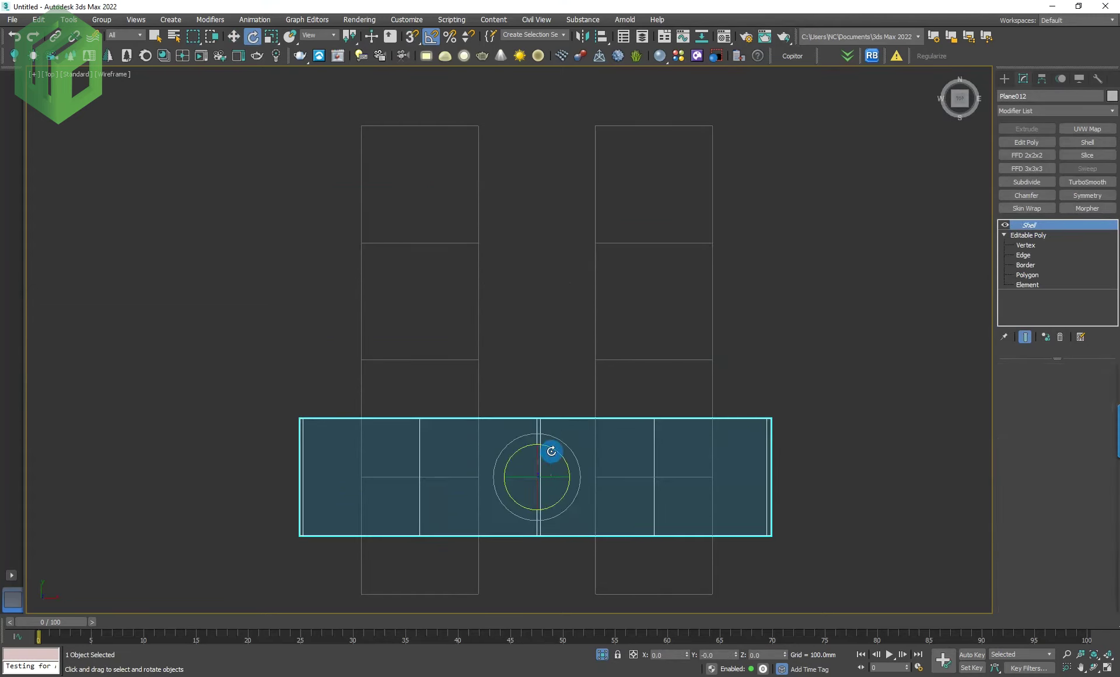
pyautogui.press('w')
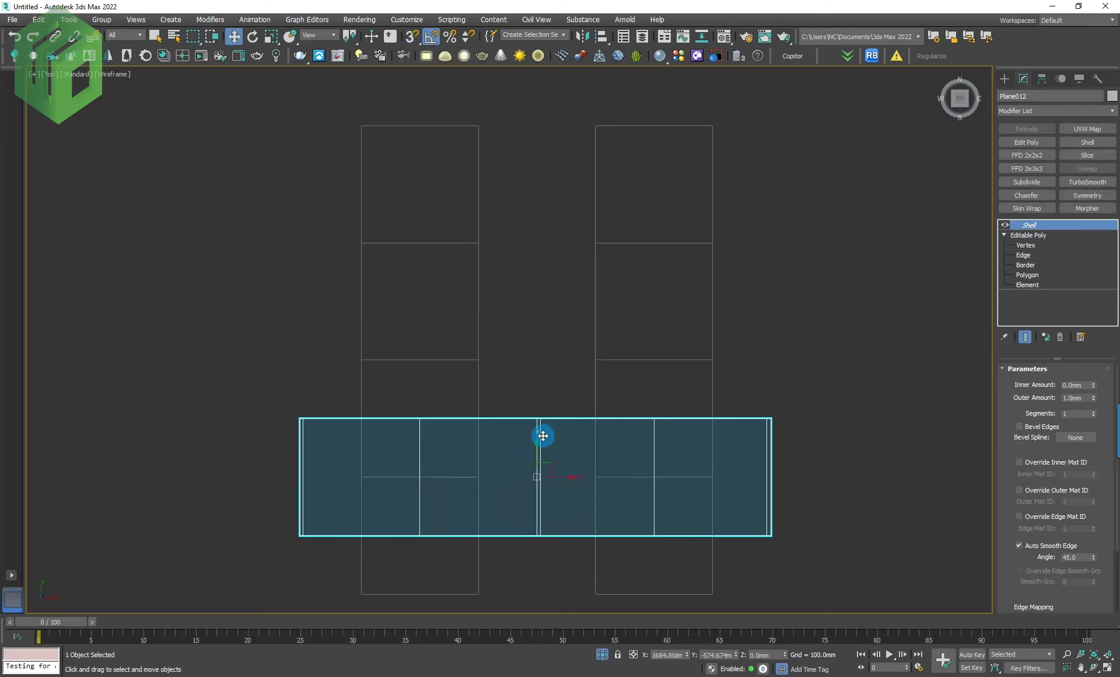
pyautogui.keyDown('shift'); pyautogui.moveTo(537, 448); pyautogui.dragTo(478, 243); pyautogui.keyUp('shift')
pyautogui.press('s')
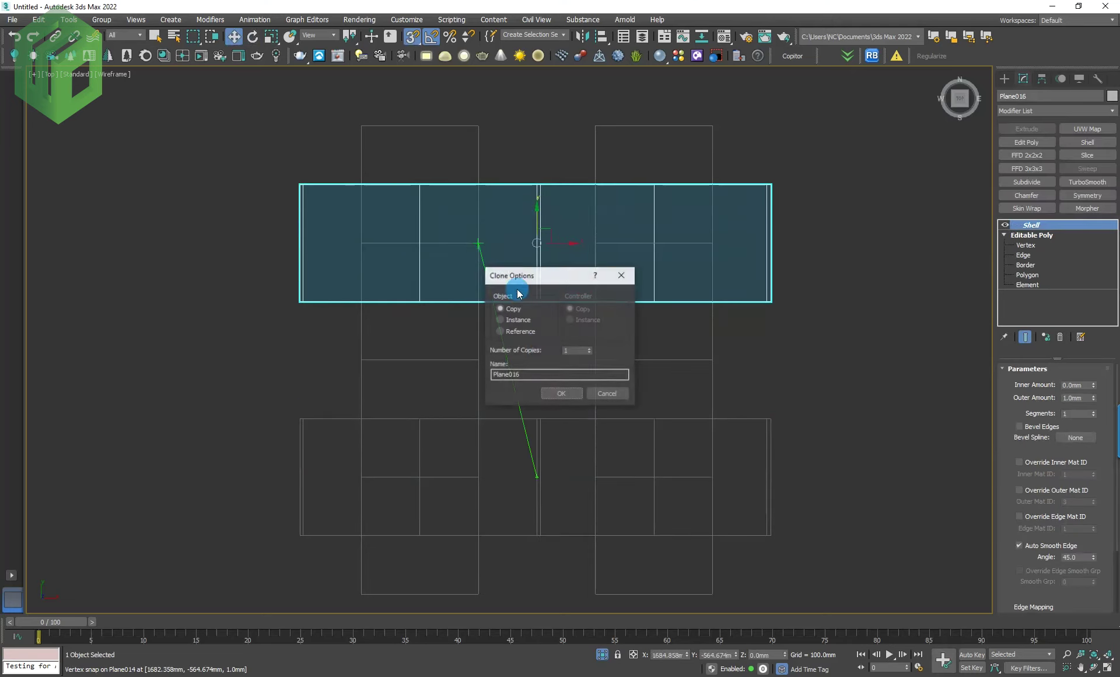
pyautogui.click(561, 394)
pyautogui.press('e')
pyautogui.moveTo(533, 225); pyautogui.dragTo(535, 236)
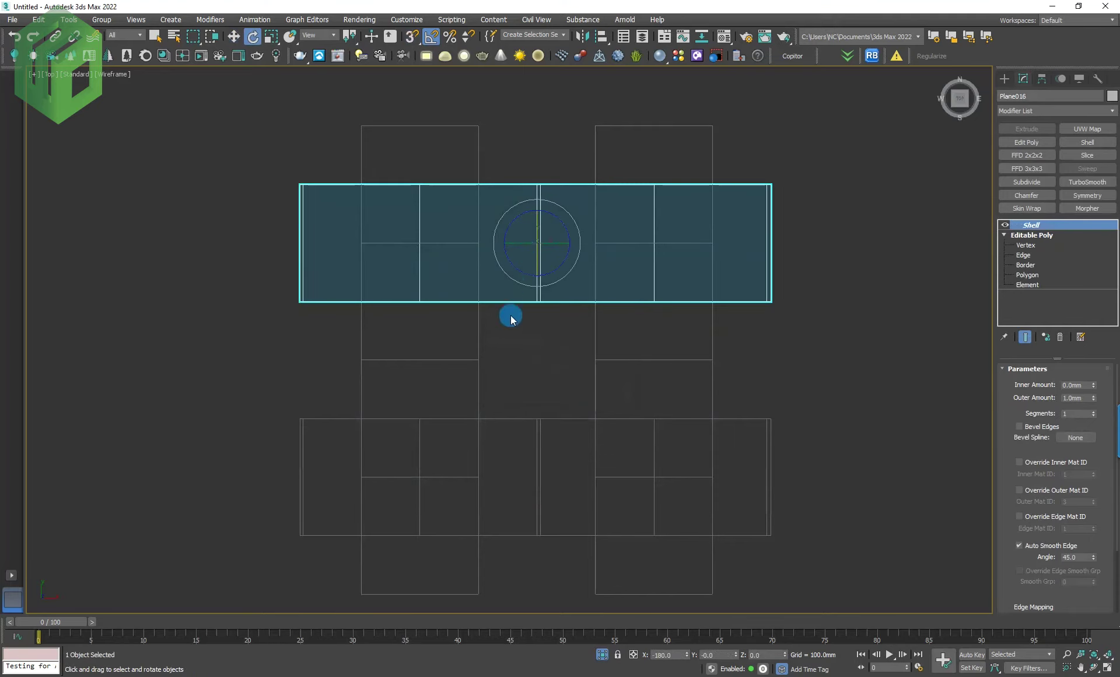
pyautogui.press('w')
pyautogui.keyDown('alt'); pyautogui.moveTo(584, 330); pyautogui.dragTo(595, 255, button='middle'); pyautogui.keyUp('alt')
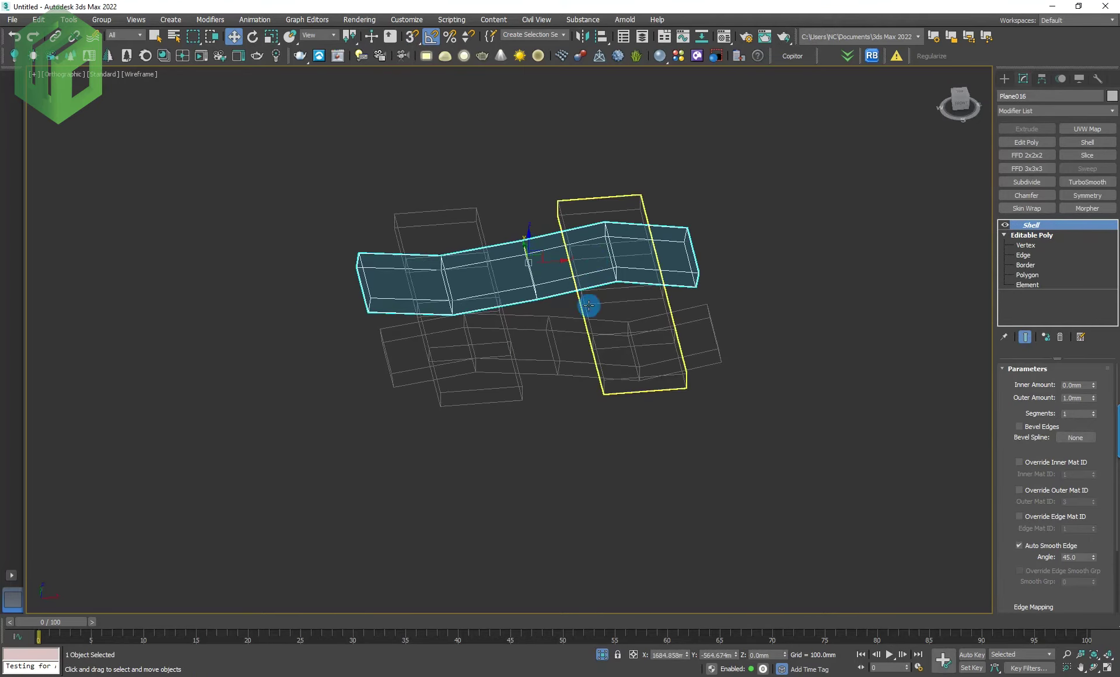
pyautogui.press('F3')
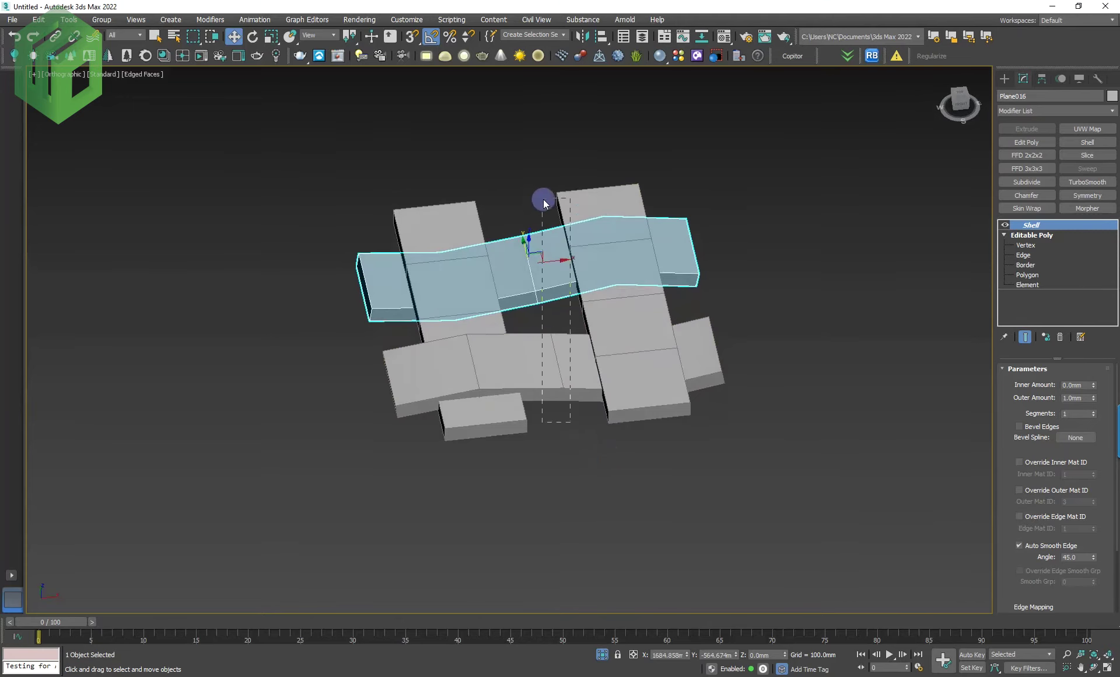
# Step: Delete the old vertical column strips
pyautogui.moveTo(540, 231); pyautogui.dragTo(636, 430)
pyautogui.press('t')
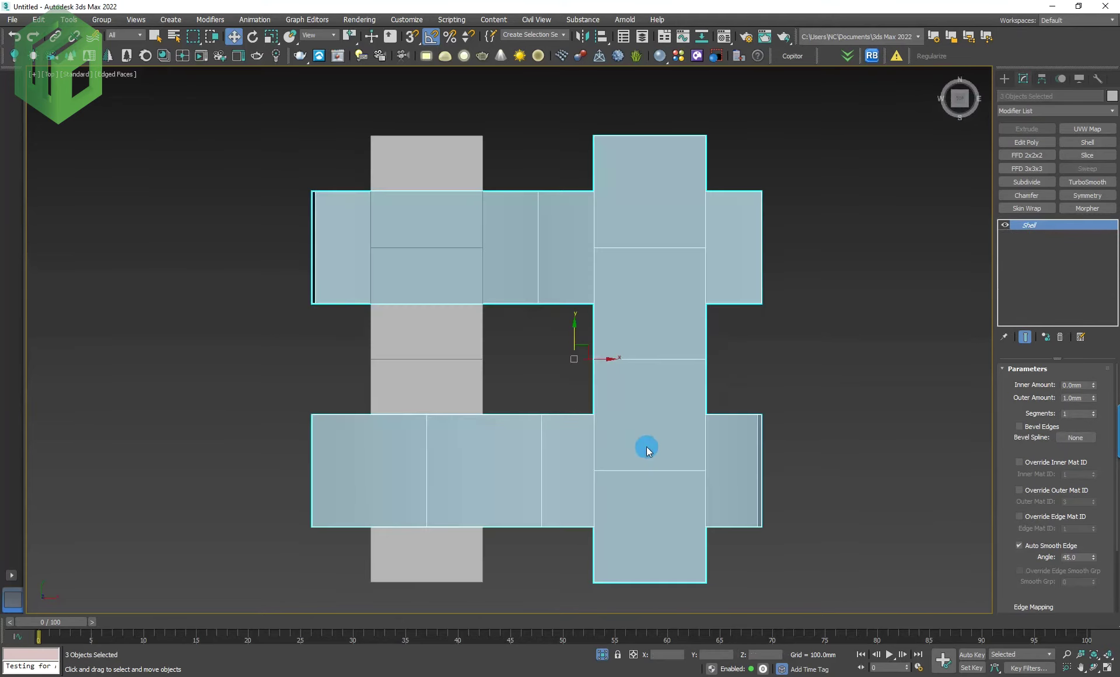
pyautogui.moveTo(768, 373); pyautogui.dragTo(328, 358)
pyautogui.press('Delete')
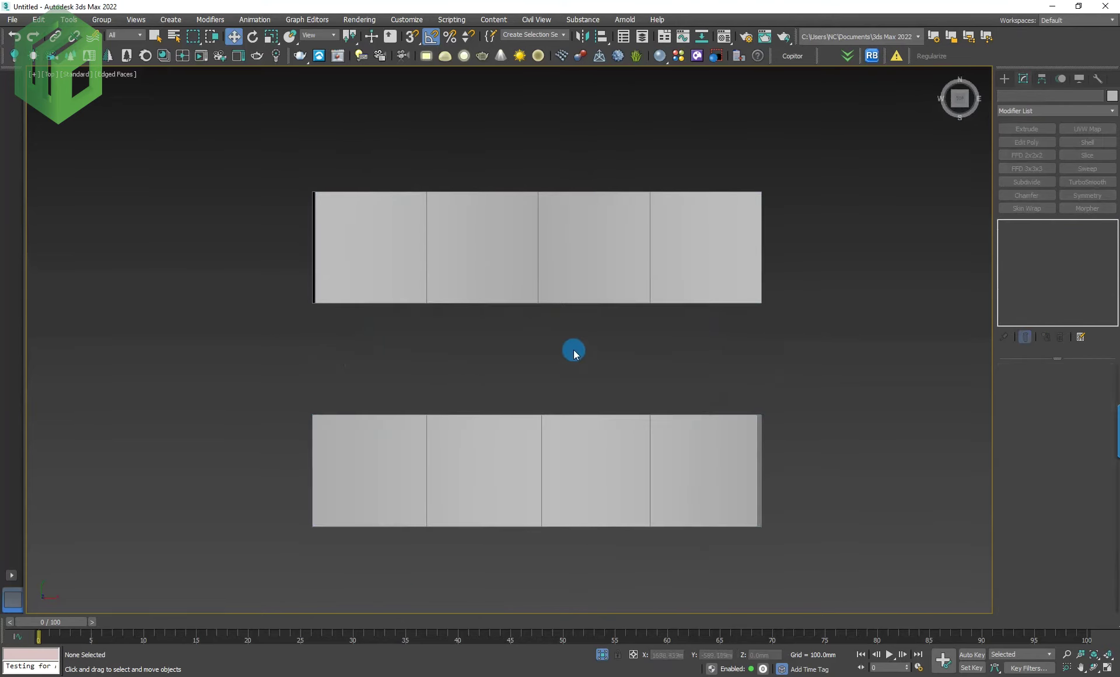
# Step: Make 90°-rotated copies of both horizontal strips so they cross like a weave
pyautogui.hotkey('ctrl', 'a')
pyautogui.press('e')
pyautogui.keyDown('shift'); pyautogui.moveTo(557, 332); pyautogui.dragTo(559, 334); pyautogui.keyUp('shift')
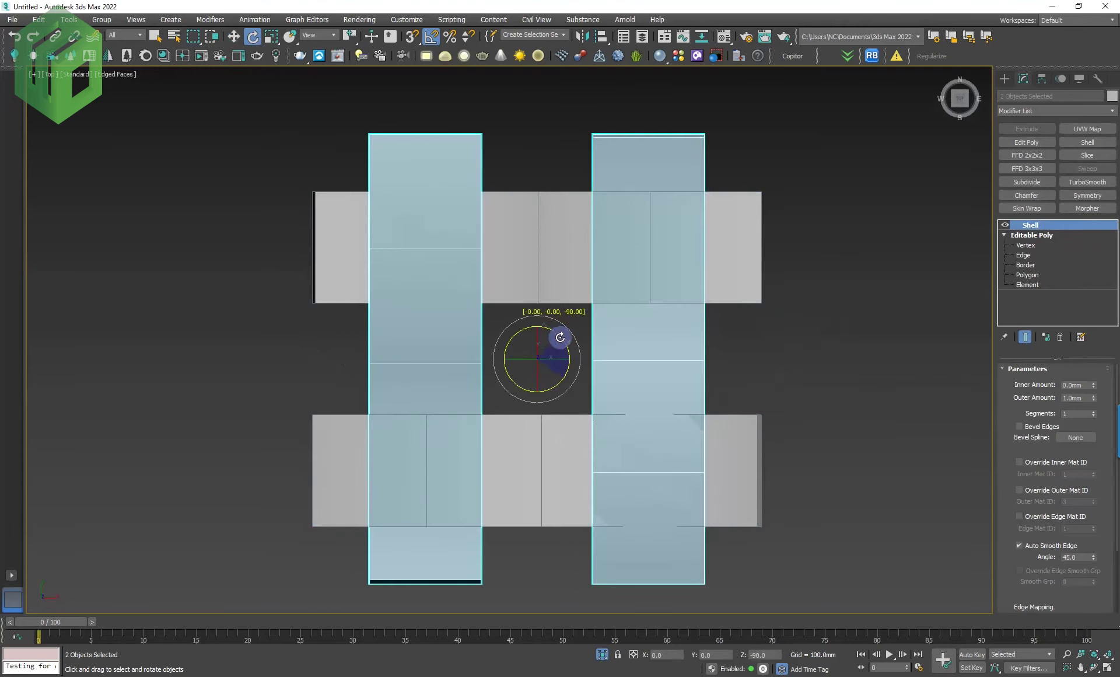
pyautogui.click(562, 395)
pyautogui.scroll(-5, 584, 420)
pyautogui.moveTo(617, 426)
pyautogui.keyDown('alt'); pyautogui.mouseDown(button='middle')
pyautogui.moveTo(632, 362)
pyautogui.moveTo(692, 344)
pyautogui.moveTo(657, 358)
pyautogui.moveTo(705, 360)
pyautogui.mouseUp(button='middle'); pyautogui.keyUp('alt')
pyautogui.click(704, 360)
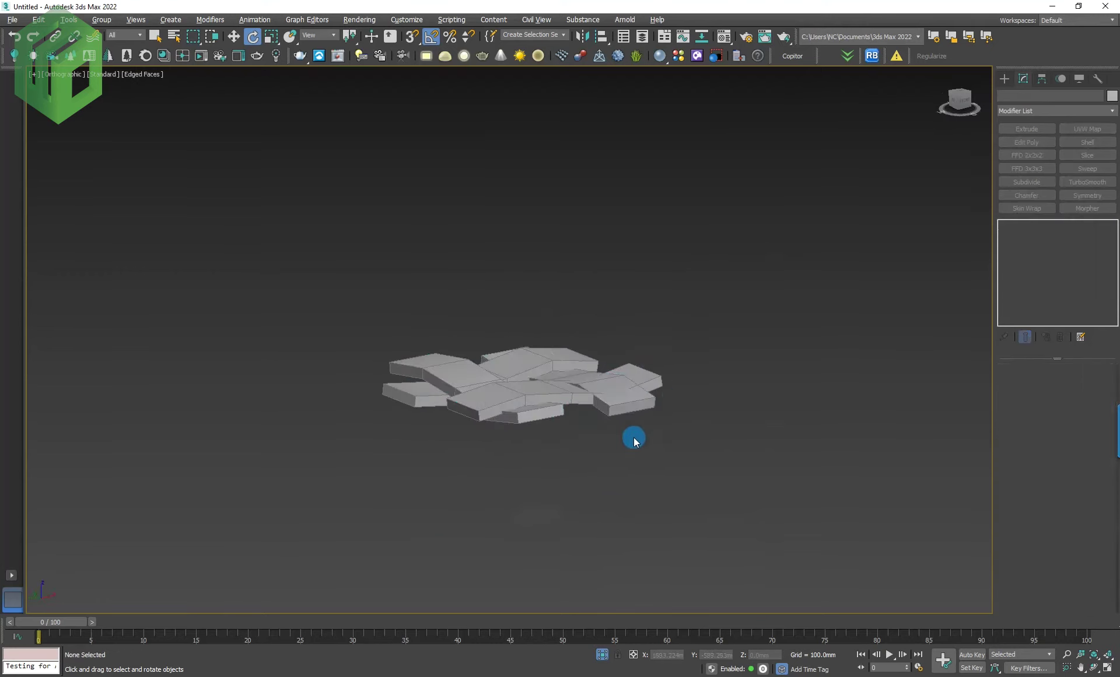
# Step: Isolate two of the wavy strips and frame them in the top view
pyautogui.press('p')
pyautogui.keyDown('alt'); pyautogui.moveTo(578, 450); pyautogui.dragTo(601, 462, button='middle'); pyautogui.keyUp('alt')
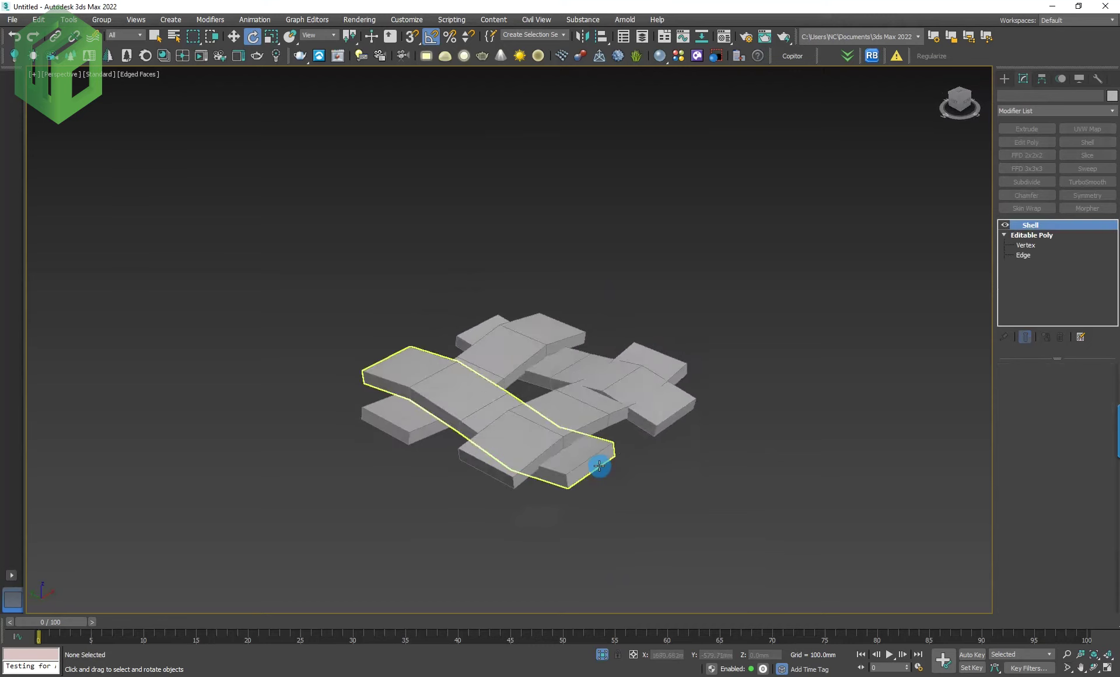
pyautogui.hotkey('ctrl', 'z')
pyautogui.hotkey('alt', 'q')
pyautogui.moveTo(599, 465)
pyautogui.keyDown('alt'); pyautogui.mouseDown(button='middle')
pyautogui.moveTo(638, 495)
pyautogui.moveTo(575, 526)
pyautogui.mouseUp(button='middle'); pyautogui.keyUp('alt')
pyautogui.press('t')
pyautogui.press('z')
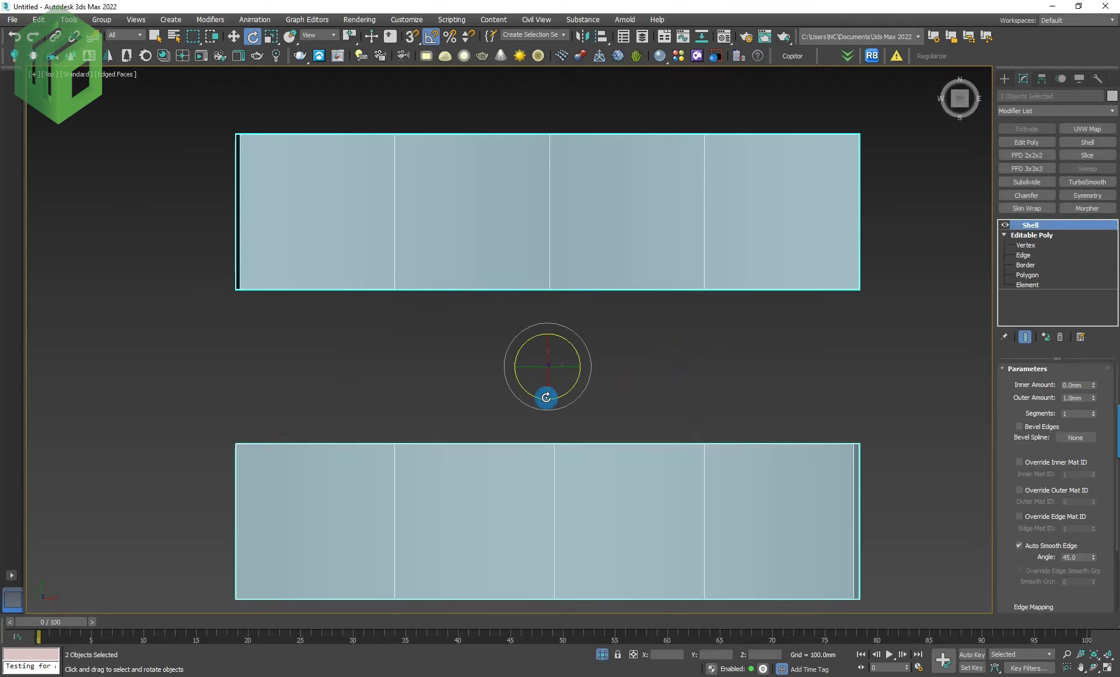
# Step: Create 90°-rotated instance copies of both strips and keep the left one selected
pyautogui.keyDown('shift'); pyautogui.moveTo(565, 340); pyautogui.dragTo(563, 363); pyautogui.keyUp('shift')
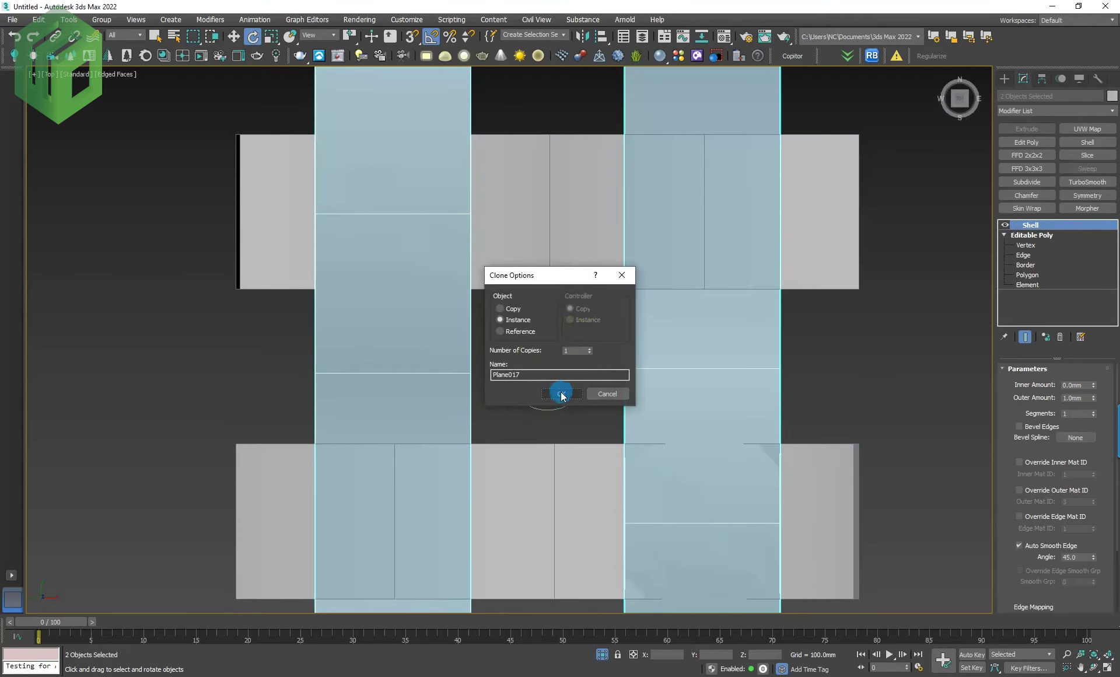
pyautogui.click(557, 395)
pyautogui.click(465, 330)
pyautogui.scroll(-4, 468, 321)
# Step: Vertex-snap the left strip Plane017 into alignment against the horizontal strip
pyautogui.press('w')
pyautogui.moveTo(436, 325); pyautogui.dragTo(437, 306)
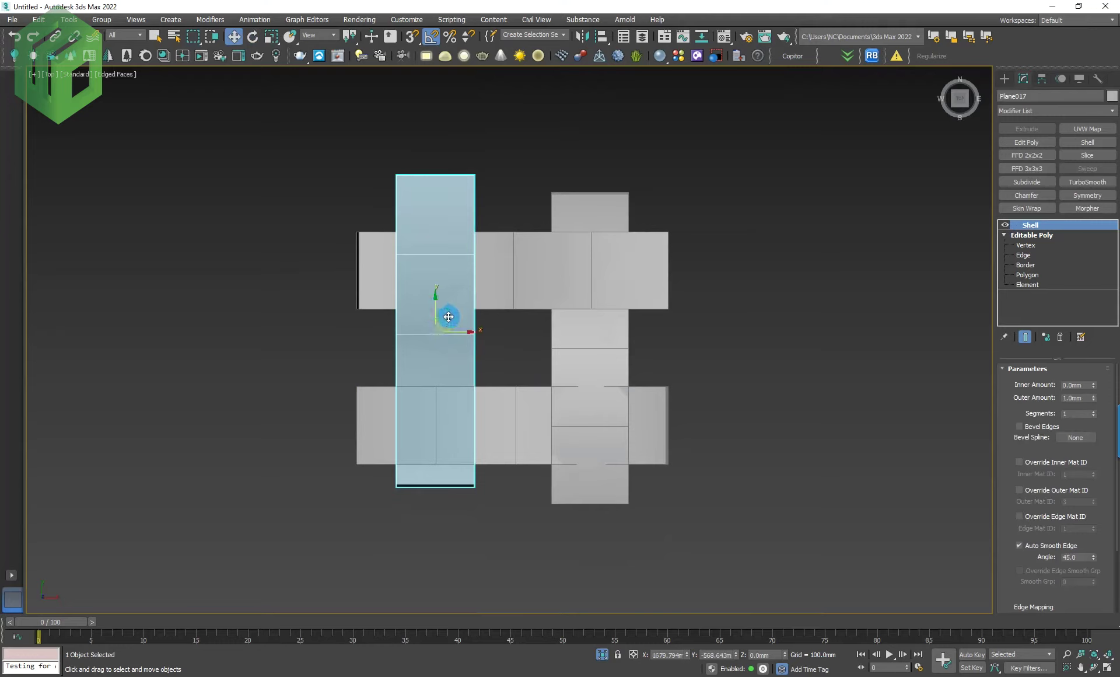
pyautogui.press('s')
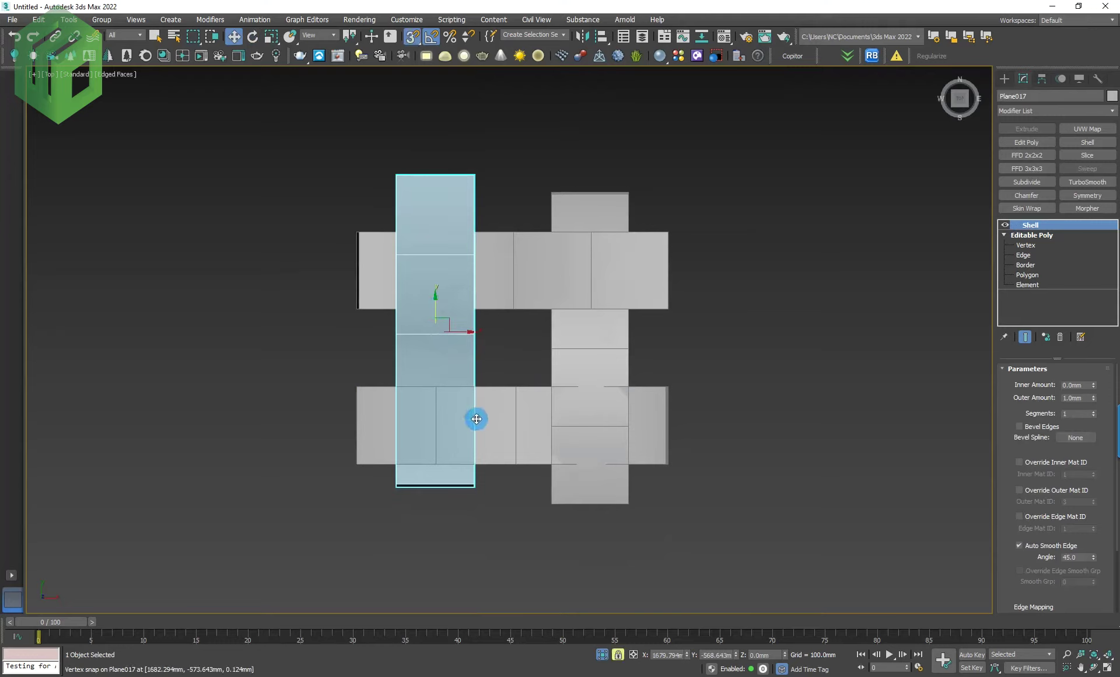
pyautogui.moveTo(476, 421); pyautogui.dragTo(510, 425)
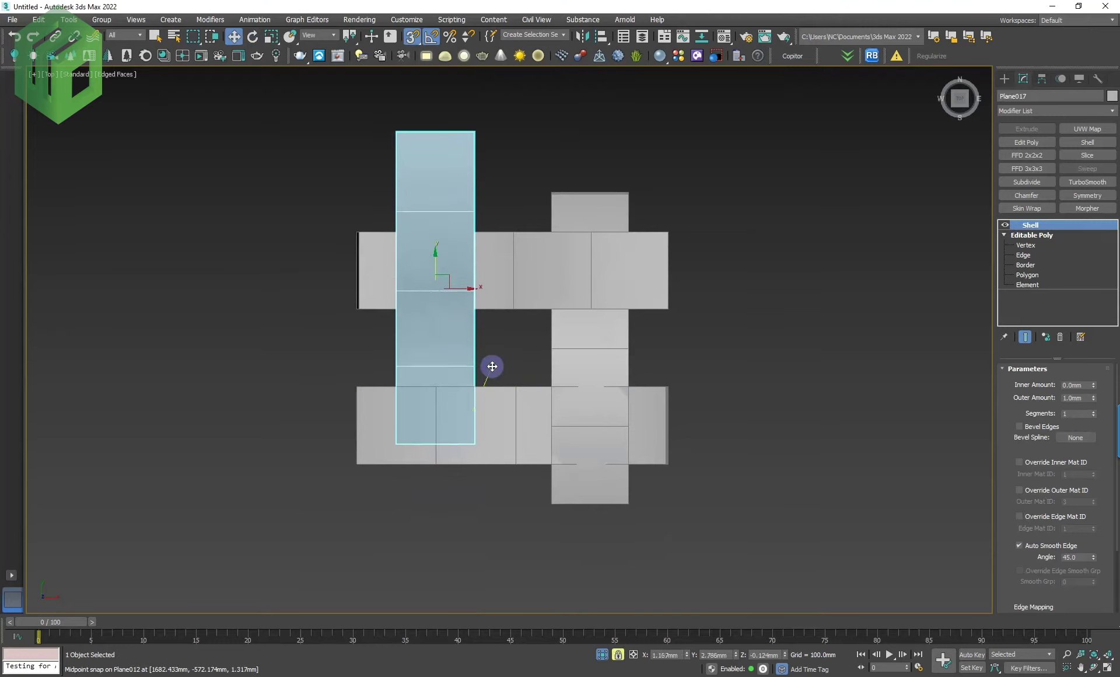
pyautogui.press('s')
pyautogui.moveTo(617, 368); pyautogui.dragTo(628, 360)
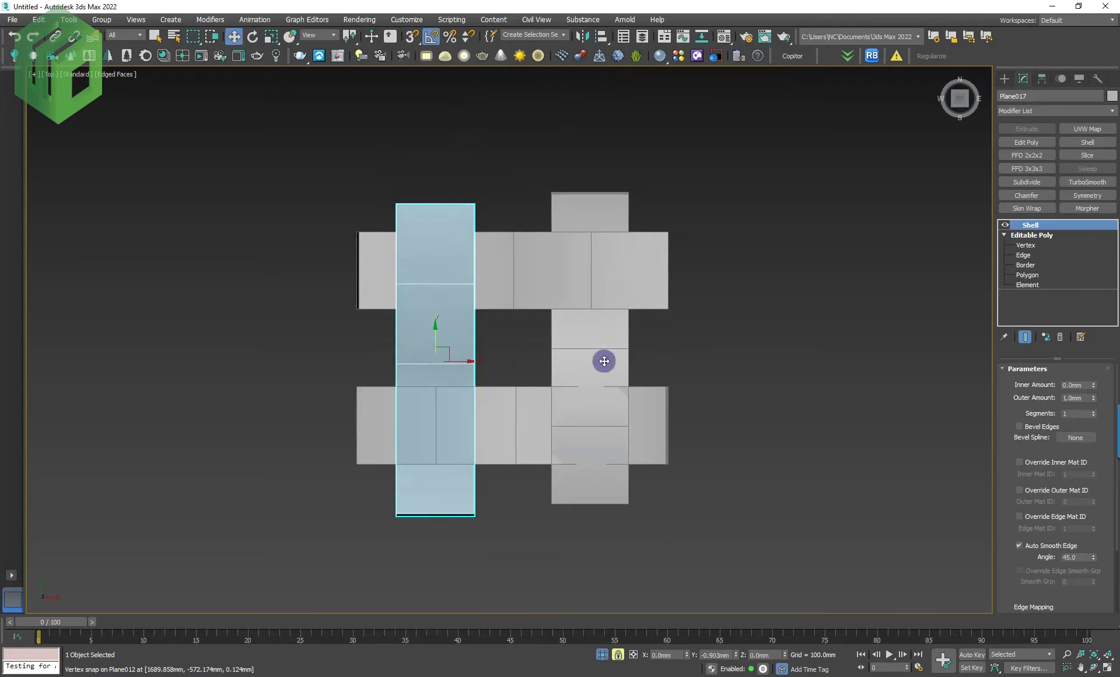
pyautogui.keyDown('alt'); pyautogui.moveTo(671, 427); pyautogui.dragTo(804, 315, button='middle'); pyautogui.keyUp('alt')
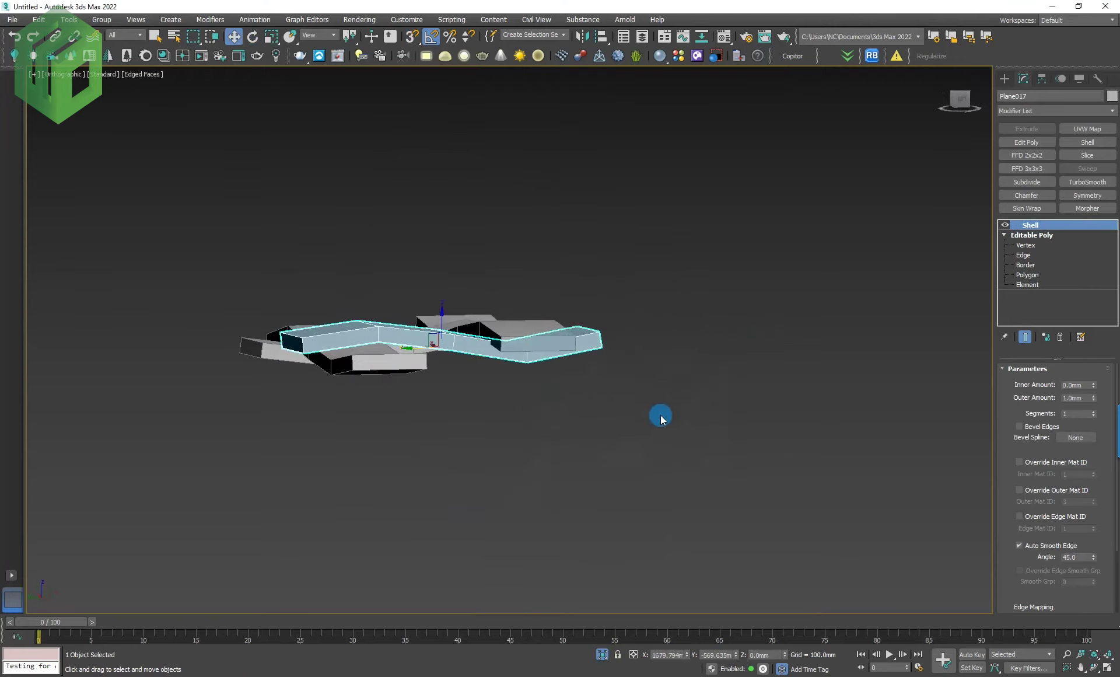
# Step: Inspect the crossing strips from several perspective angles
pyautogui.click(556, 449)
pyautogui.click(385, 374)
pyautogui.moveTo(386, 374)
pyautogui.keyDown('alt'); pyautogui.mouseDown(button='middle')
pyautogui.moveTo(492, 433)
pyautogui.moveTo(471, 428)
pyautogui.mouseUp(button='middle'); pyautogui.keyUp('alt')
pyautogui.click(470, 428)
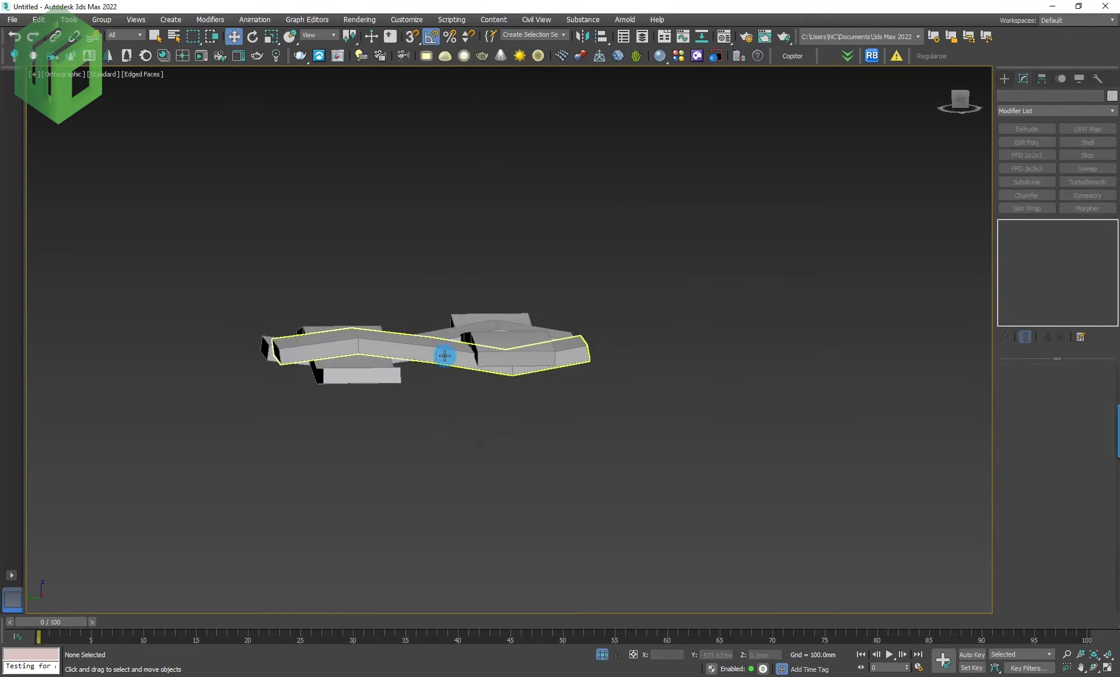
pyautogui.press('p')
pyautogui.click(405, 361)
pyautogui.moveTo(409, 387)
pyautogui.keyDown('alt'); pyautogui.mouseDown(button='middle')
pyautogui.moveTo(431, 448)
pyautogui.moveTo(353, 430)
pyautogui.moveTo(475, 432)
pyautogui.mouseUp(button='middle'); pyautogui.keyUp('alt')
pyautogui.moveTo(964, 283)
pyautogui.keyDown('alt'); pyautogui.mouseDown(button='middle')
pyautogui.moveTo(782, 398)
pyautogui.moveTo(877, 379)
pyautogui.moveTo(883, 390)
pyautogui.mouseUp(button='middle'); pyautogui.keyUp('alt')
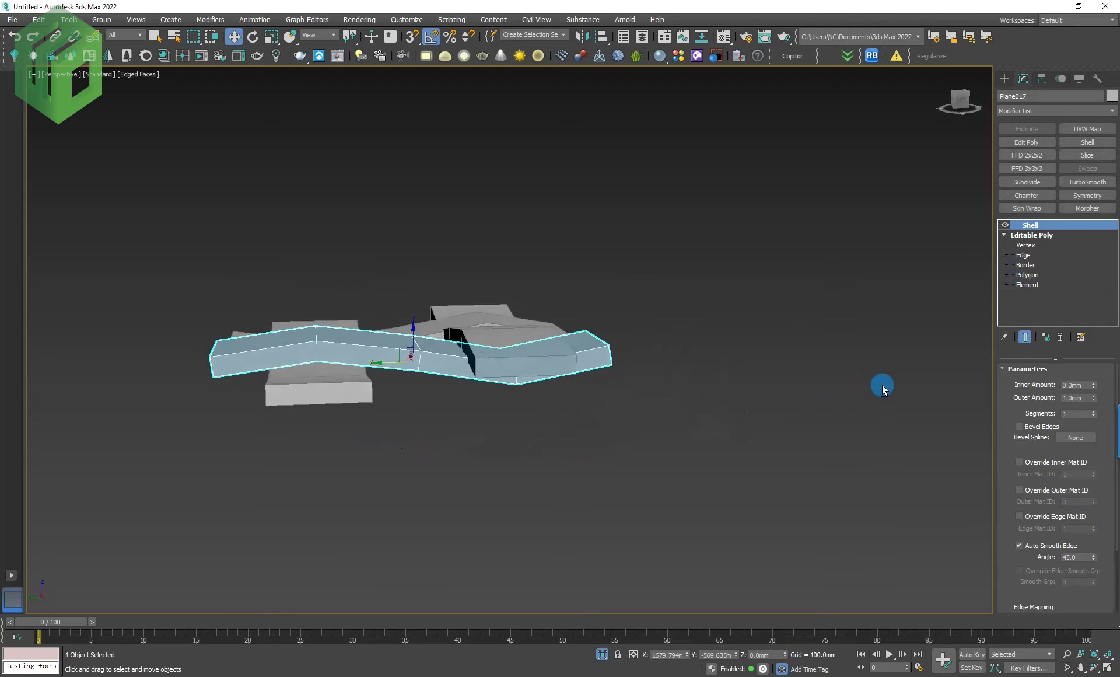
pyautogui.click(425, 449)
# Step: Delete the extra strips, including Plane016, until one wavy strip remains
pyautogui.moveTo(425, 449); pyautogui.dragTo(400, 274)
pyautogui.moveTo(400, 275)
pyautogui.keyDown('alt'); pyautogui.mouseDown(button='middle')
pyautogui.moveTo(452, 447)
pyautogui.moveTo(328, 477)
pyautogui.moveTo(645, 471)
pyautogui.moveTo(657, 445)
pyautogui.moveTo(715, 465)
pyautogui.moveTo(780, 465)
pyautogui.mouseUp(button='middle'); pyautogui.keyUp('alt')
pyautogui.press('Delete')
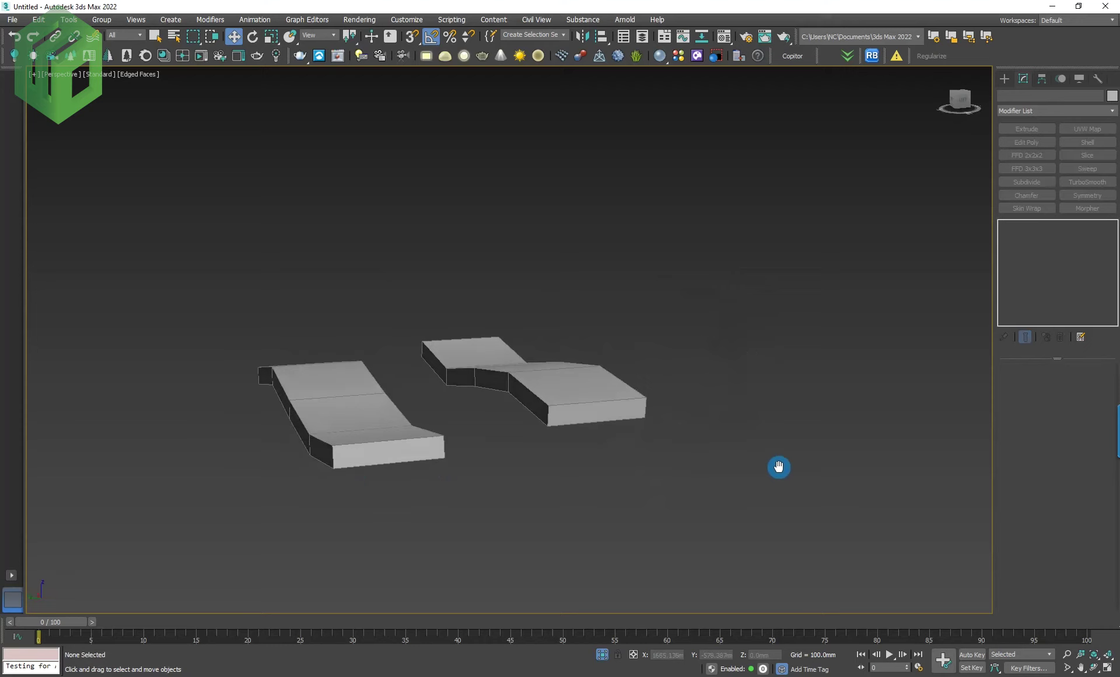
pyautogui.moveTo(377, 464); pyautogui.dragTo(502, 480)
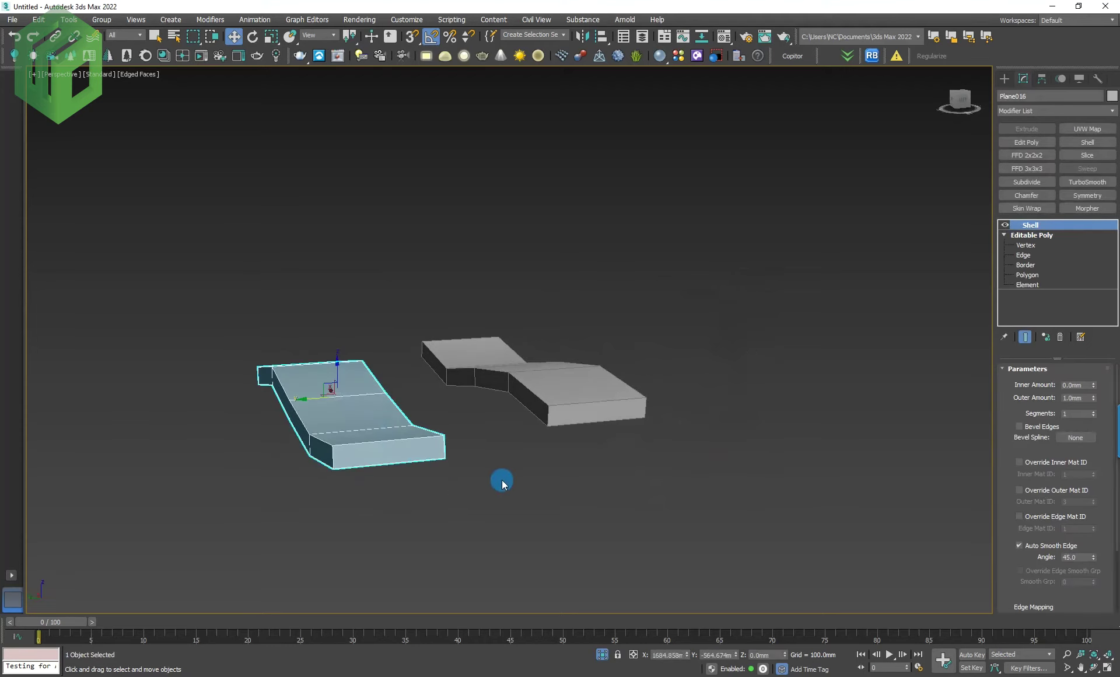
pyautogui.press('Delete')
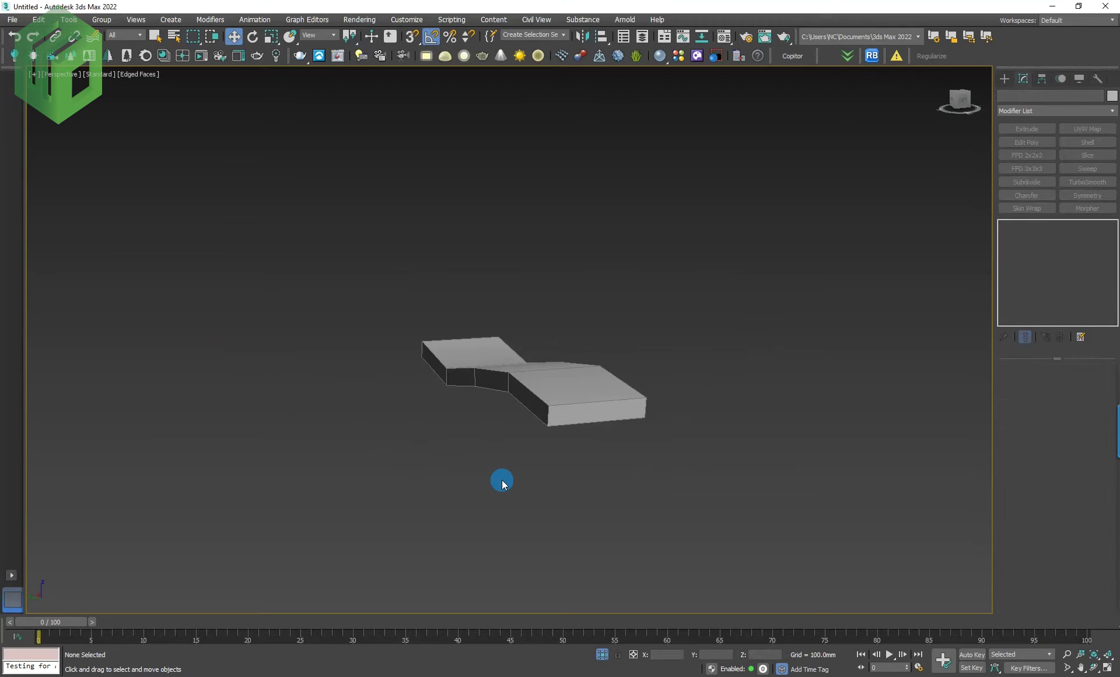
# Step: In top wireframe view, attempt an upward copy of the horizontal strip, then abandon it
pyautogui.press('t')
pyautogui.click(530, 410)
pyautogui.press('F3')
pyautogui.scroll(-3, 530, 410)
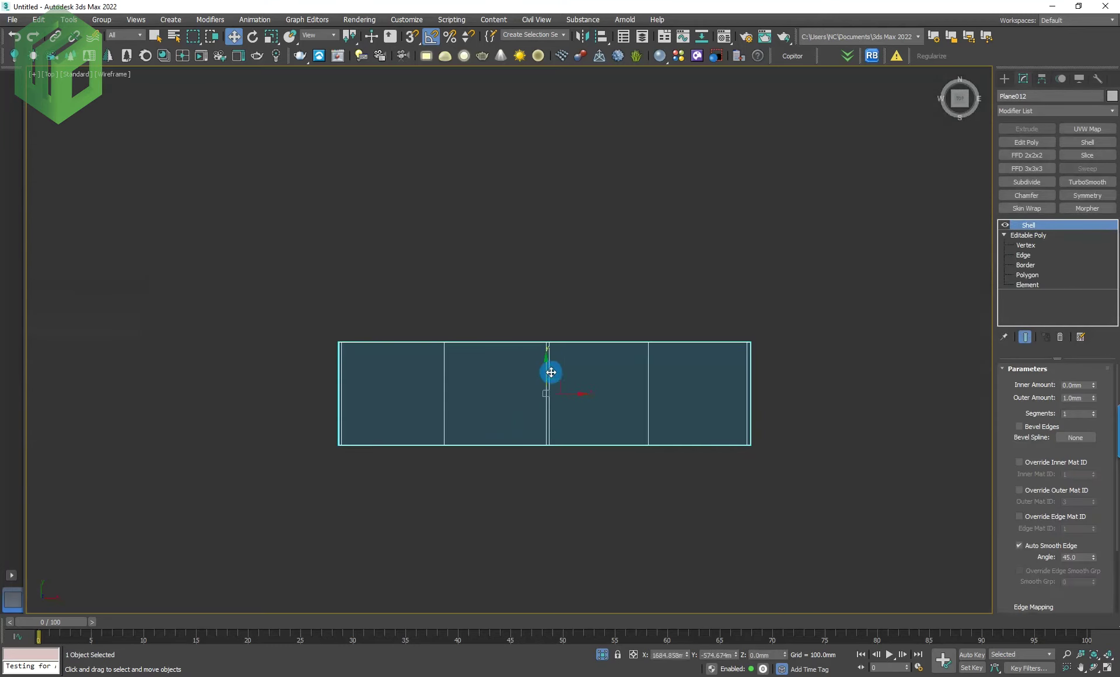
pyautogui.keyDown('shift'); pyautogui.moveTo(544, 368); pyautogui.dragTo(548, 139); pyautogui.keyUp('shift')
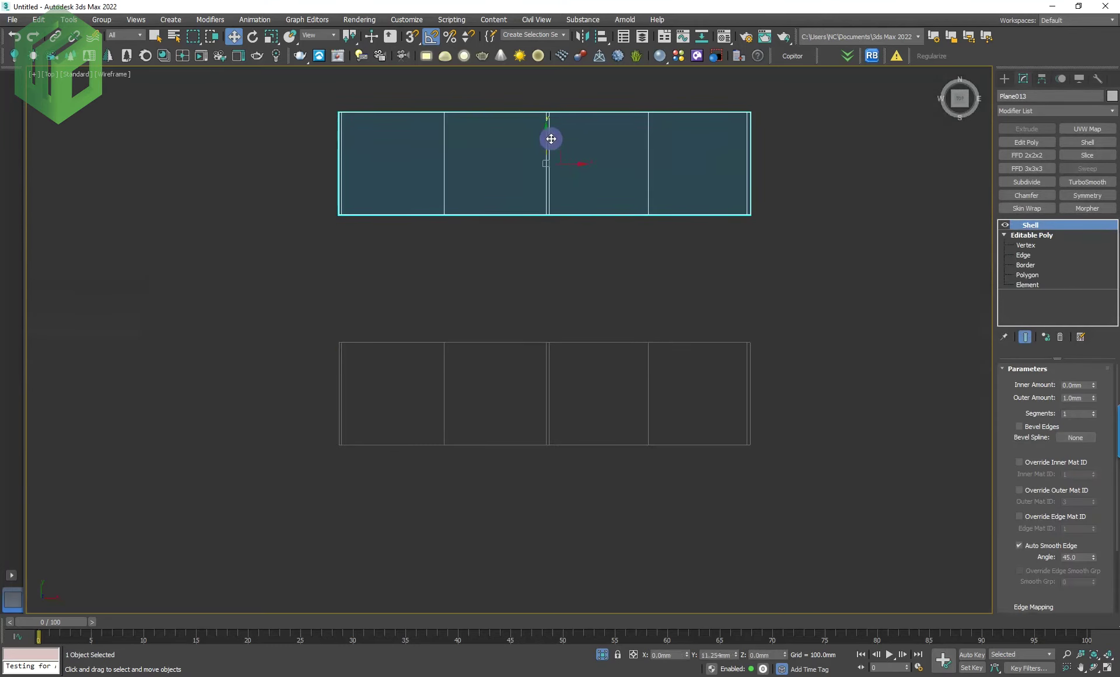
pyautogui.click(613, 393)
pyautogui.moveTo(790, 412); pyautogui.dragTo(765, 406, button='middle')
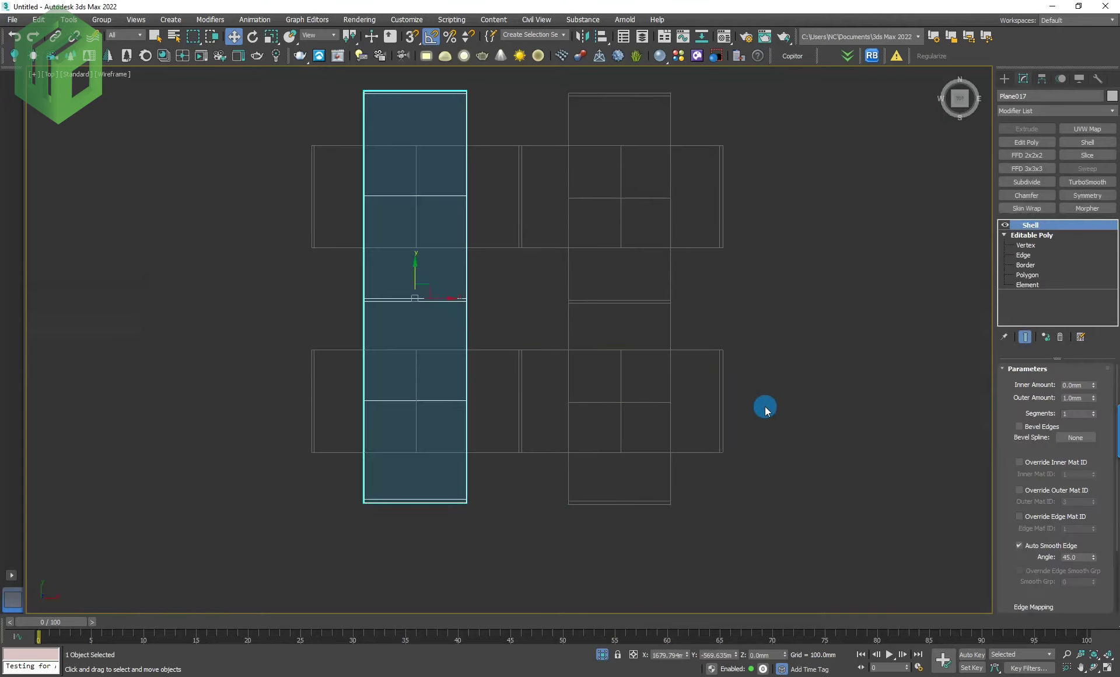
# Step: Undo back to hiding the two vertical strips, keeping only the horizontal strips
pyautogui.hotkey('ctrl', 'z')
pyautogui.hotkey('ctrl', 'z')
pyautogui.hotkey('ctrl', 'y')
pyautogui.hotkey('ctrl', 'y')
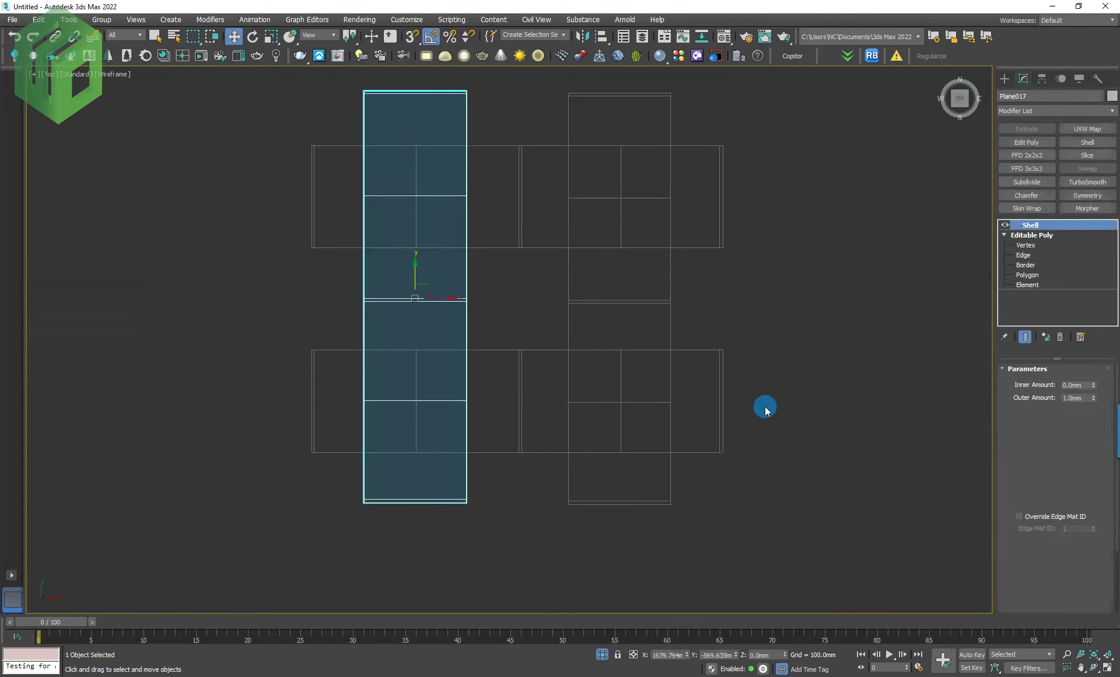
pyautogui.hotkey('ctrl', 'z')
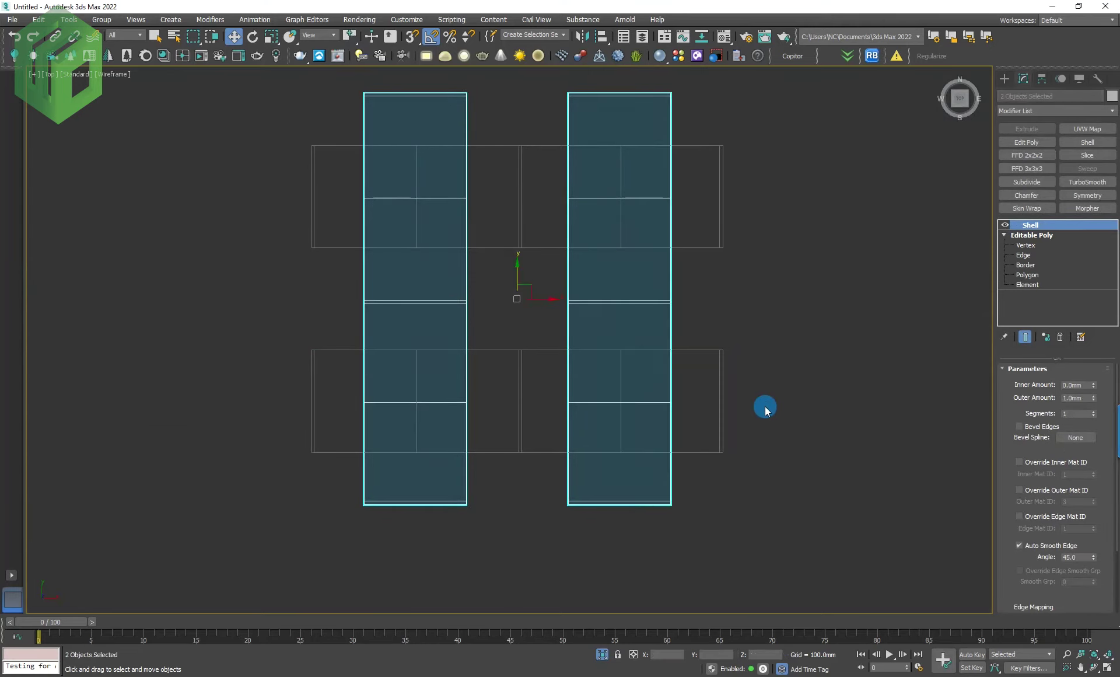
pyautogui.hotkey('ctrl', 'z')
pyautogui.hotkey('ctrl', 'z')
pyautogui.hotkey('ctrl', 'y')
pyautogui.hotkey('ctrl', 'y')
pyautogui.hotkey('ctrl', 'z')
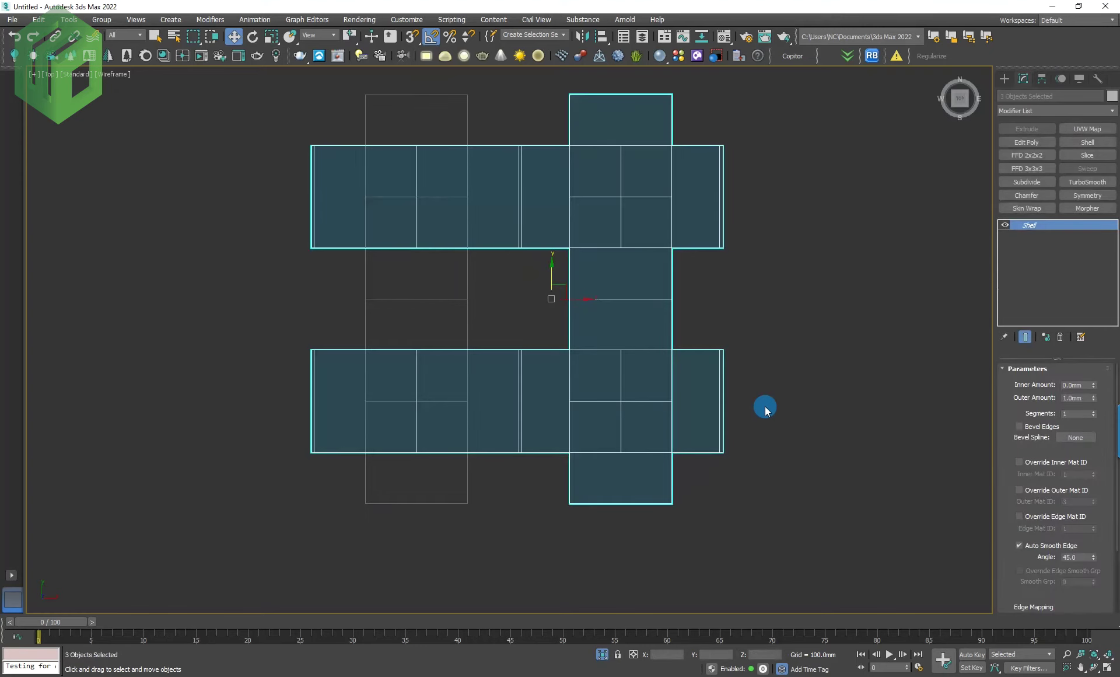
pyautogui.hotkey('ctrl', 'z')
pyautogui.click(765, 344)
pyautogui.moveTo(784, 384)
pyautogui.keyDown('alt'); pyautogui.mouseDown(button='middle')
pyautogui.moveTo(809, 352)
pyautogui.moveTo(809, 375)
pyautogui.mouseUp(button='middle'); pyautogui.keyUp('alt')
# Step: Move Plane016 off the other strip and snap an instanced copy alongside it
pyautogui.click(475, 369)
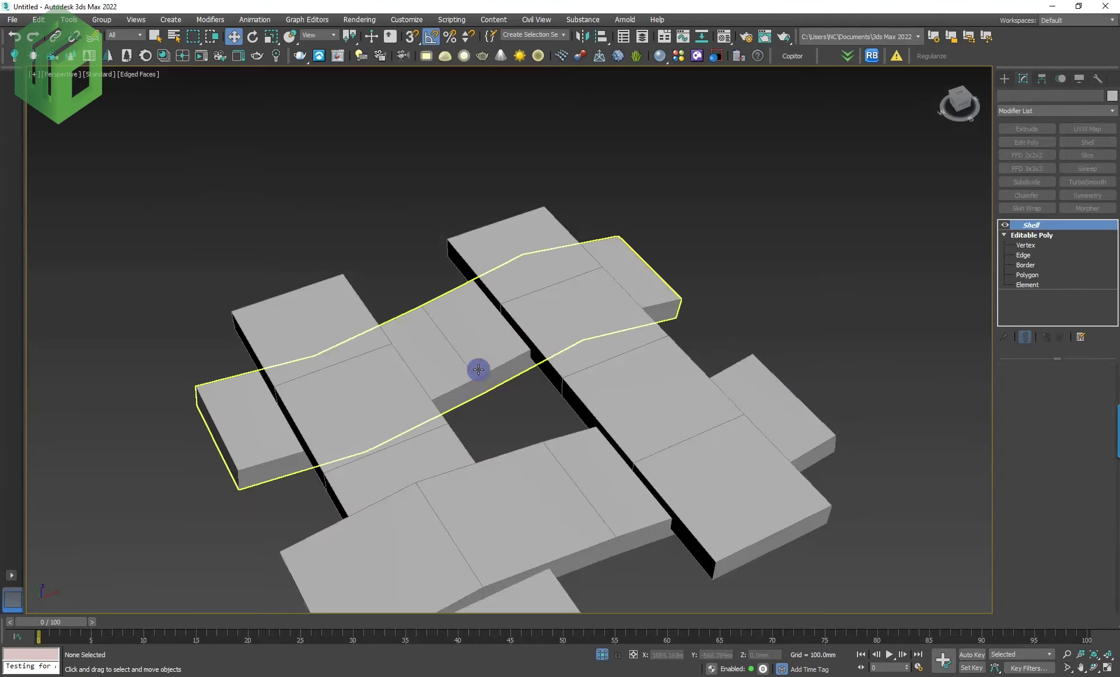
pyautogui.keyDown('alt'); pyautogui.moveTo(475, 370); pyautogui.dragTo(569, 359, button='middle'); pyautogui.keyUp('alt')
pyautogui.click(563, 412)
pyautogui.click(701, 415)
pyautogui.moveTo(701, 415)
pyautogui.keyDown('alt'); pyautogui.mouseDown(button='middle')
pyautogui.moveTo(768, 452)
pyautogui.moveTo(700, 416)
pyautogui.mouseUp(button='middle'); pyautogui.keyUp('alt')
pyautogui.moveTo(648, 349); pyautogui.dragTo(399, 317)
pyautogui.press('s')
pyautogui.keyDown('shift'); pyautogui.moveTo(399, 317); pyautogui.dragTo(450, 318); pyautogui.keyUp('shift')
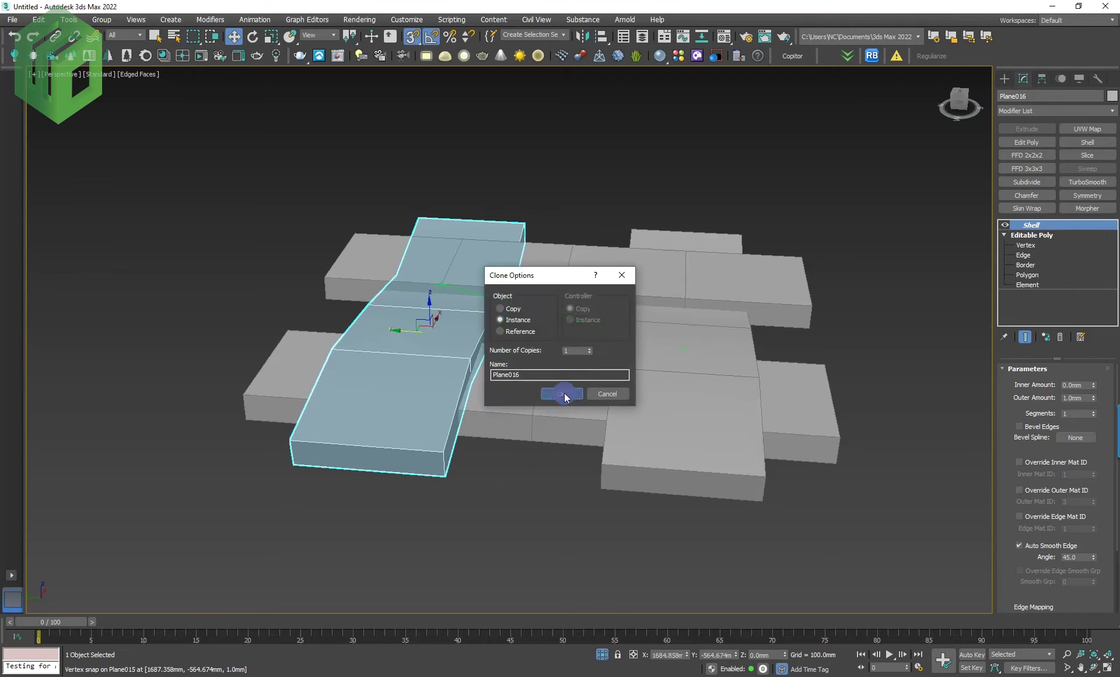
pyautogui.click(563, 395)
pyautogui.press('s')
pyautogui.keyDown('alt'); pyautogui.moveTo(537, 462); pyautogui.dragTo(475, 390, button='middle'); pyautogui.keyUp('alt')
# Step: Delete the extra strips Plane015 and the left long strip
pyautogui.press('e')
pyautogui.press('w')
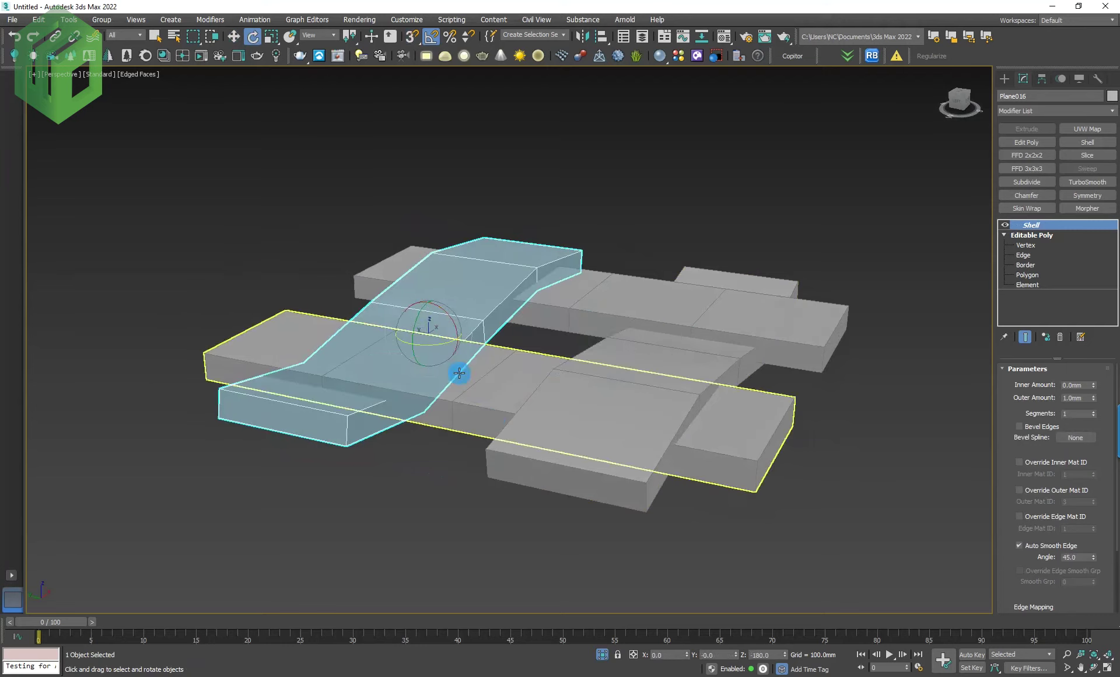
pyautogui.keyDown('alt'); pyautogui.moveTo(606, 429); pyautogui.dragTo(545, 455, button='middle'); pyautogui.keyUp('alt')
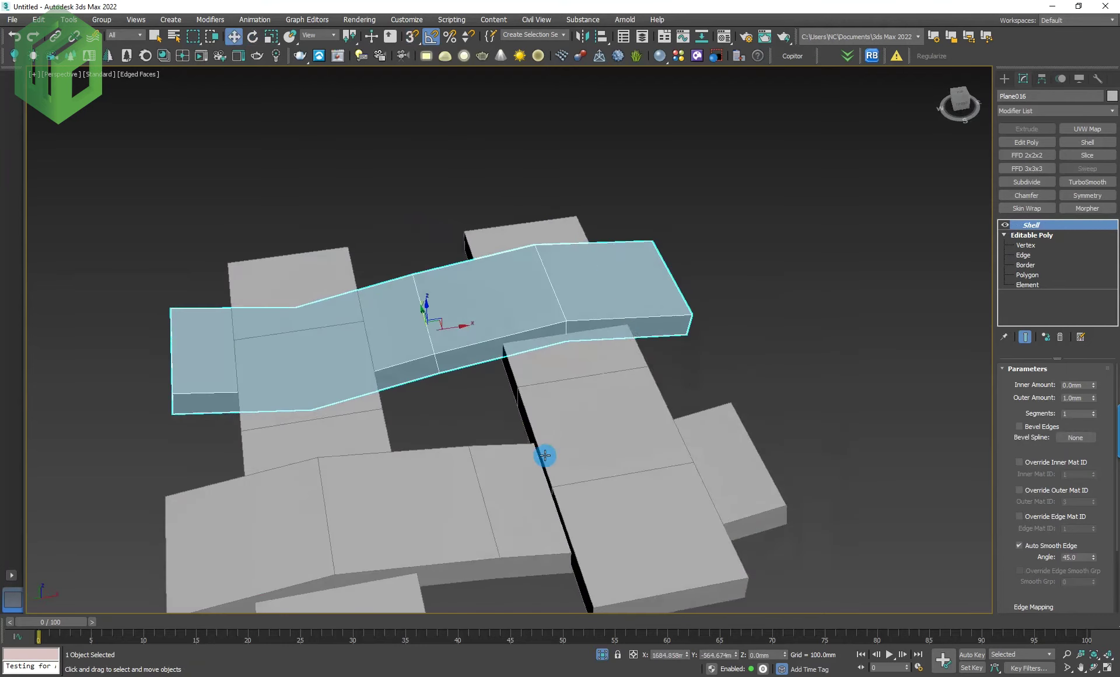
pyautogui.click(588, 395)
pyautogui.keyDown('ctrl'); pyautogui.click(345, 420); pyautogui.keyUp('ctrl')
pyautogui.press('Delete')
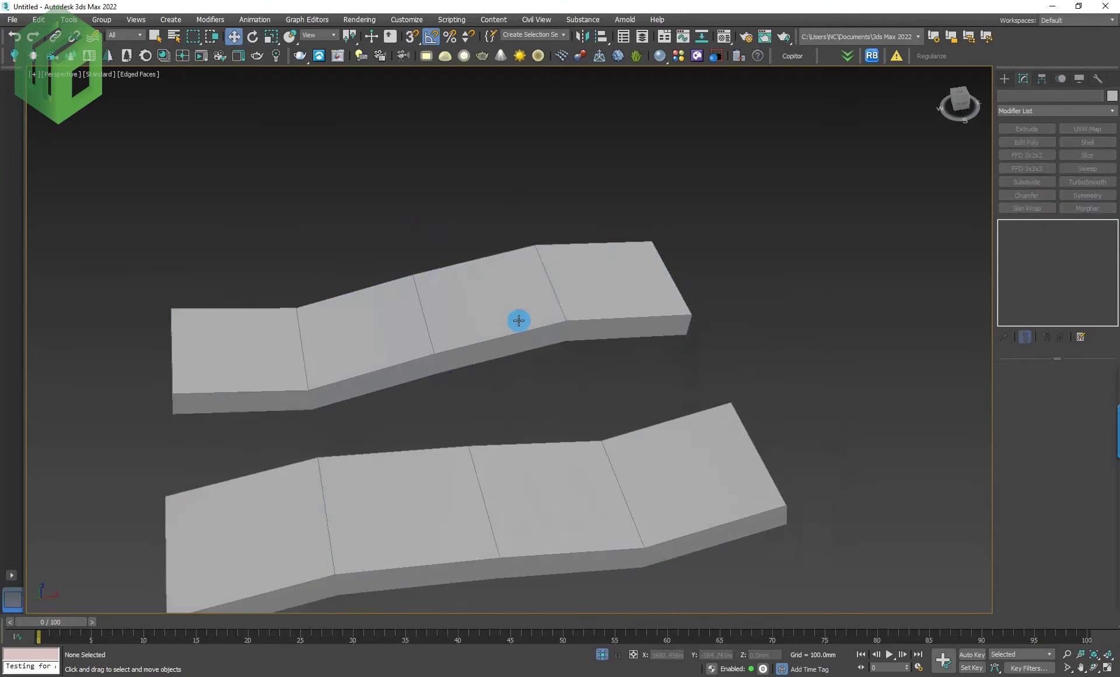
# Step: Create 90°-rotated instance copies of both remaining wavy strips to cross them
pyautogui.moveTo(516, 627); pyautogui.dragTo(519, 607)
pyautogui.press('e')
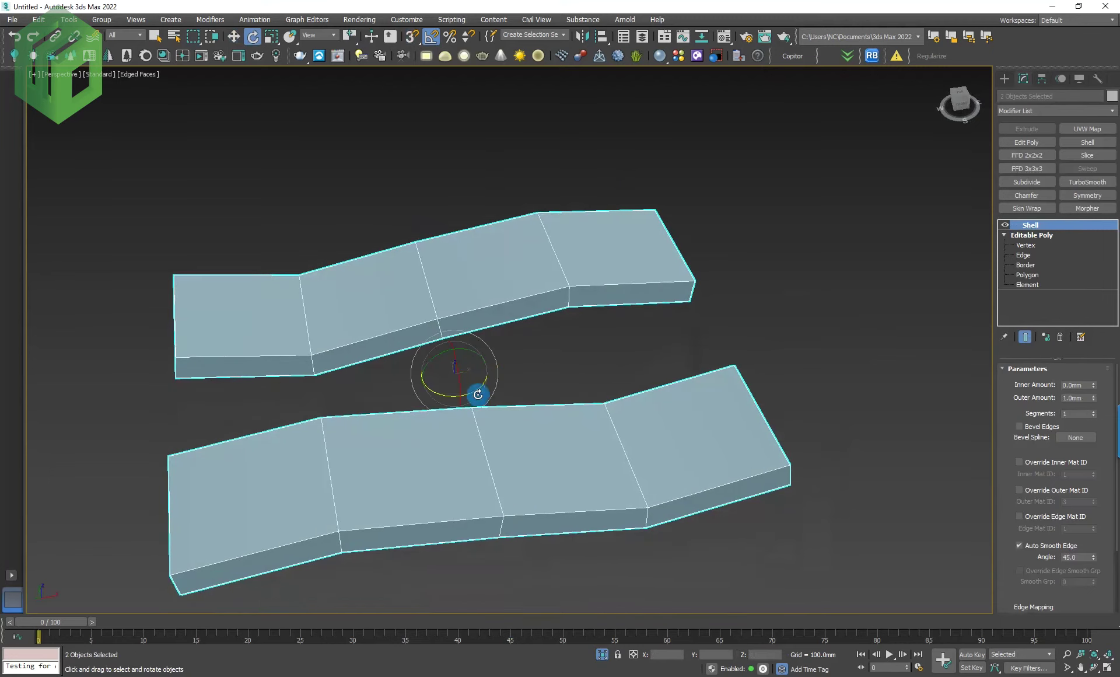
pyautogui.keyDown('shift'); pyautogui.moveTo(477, 390); pyautogui.dragTo(471, 401); pyautogui.keyUp('shift')
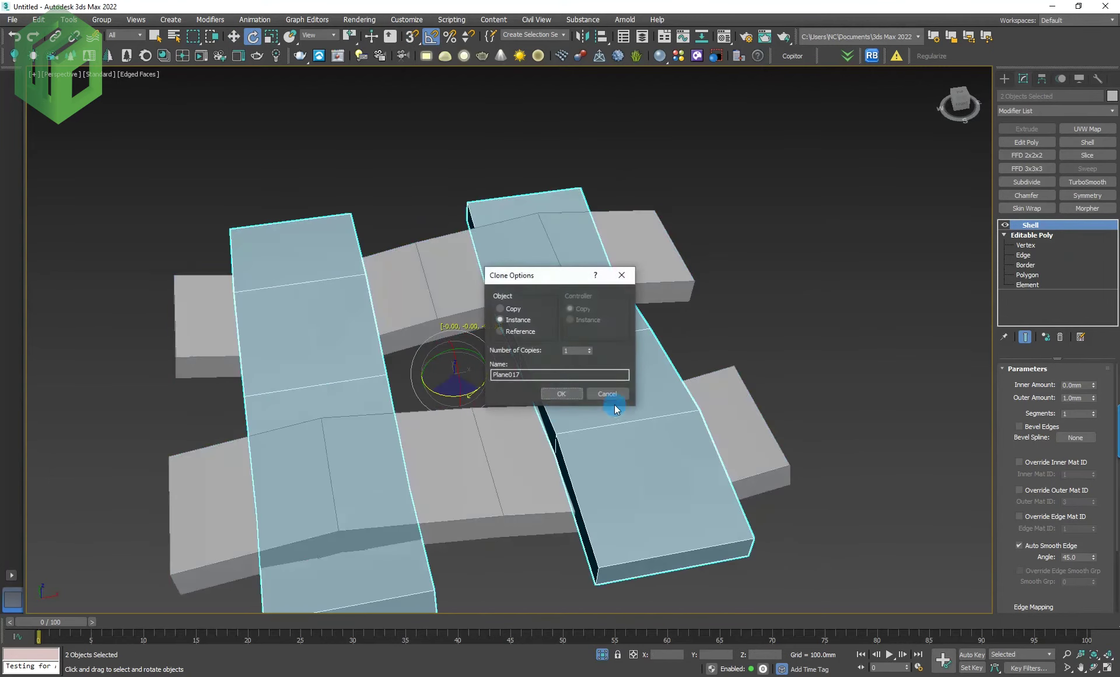
pyautogui.press('Return')
pyautogui.keyDown('alt'); pyautogui.moveTo(541, 433); pyautogui.dragTo(638, 443, button='middle'); pyautogui.keyUp('alt')
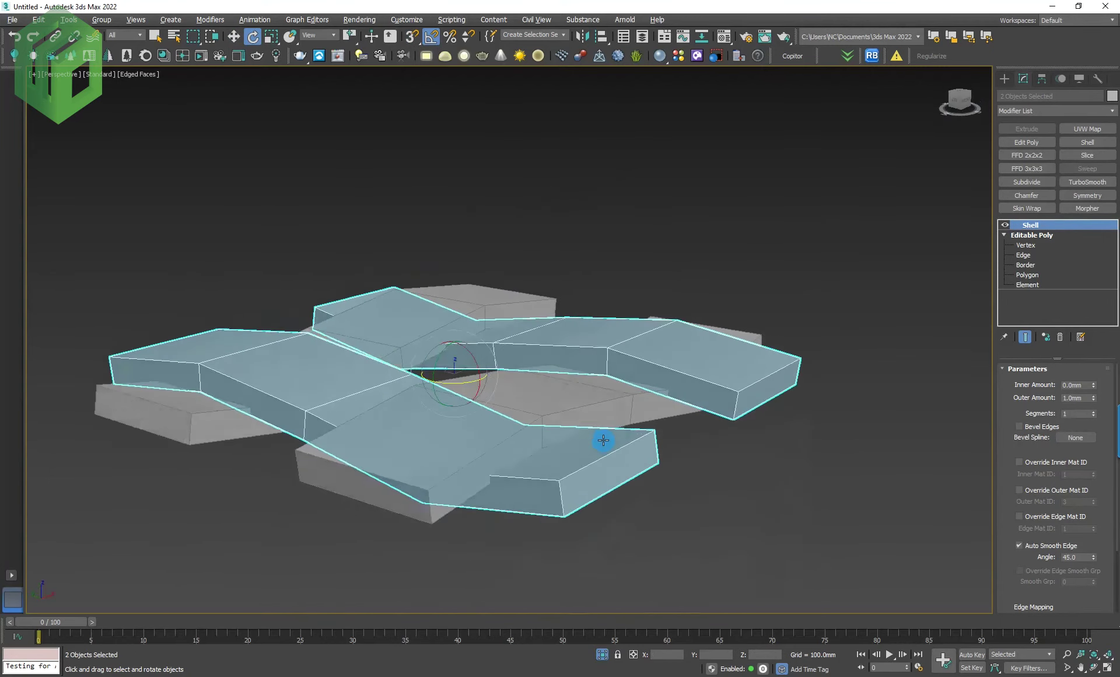
pyautogui.click(779, 475)
pyautogui.moveTo(779, 475)
pyautogui.keyDown('alt'); pyautogui.mouseDown(button='middle')
pyautogui.moveTo(790, 458)
pyautogui.moveTo(723, 502)
pyautogui.moveTo(758, 482)
pyautogui.mouseUp(button='middle'); pyautogui.keyUp('alt')
# Step: Delete the Shell modifier from Plane018 and select all four woven strips
pyautogui.hotkey('ctrl', 'z')
pyautogui.click(1005, 225)
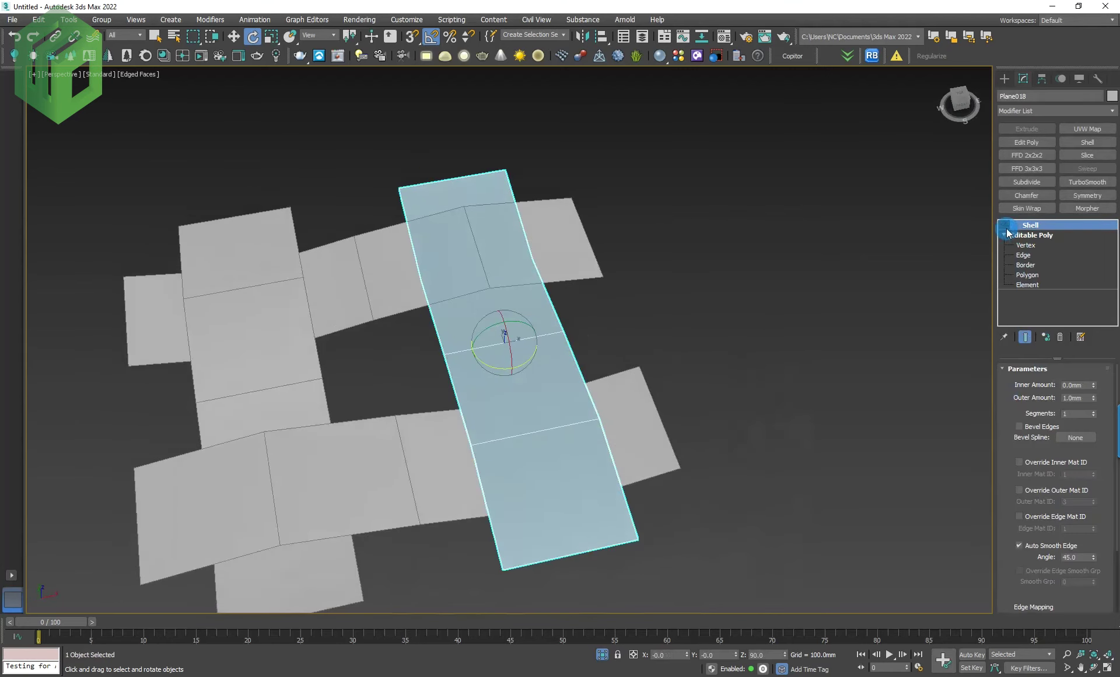
pyautogui.scroll(-3, 691, 409)
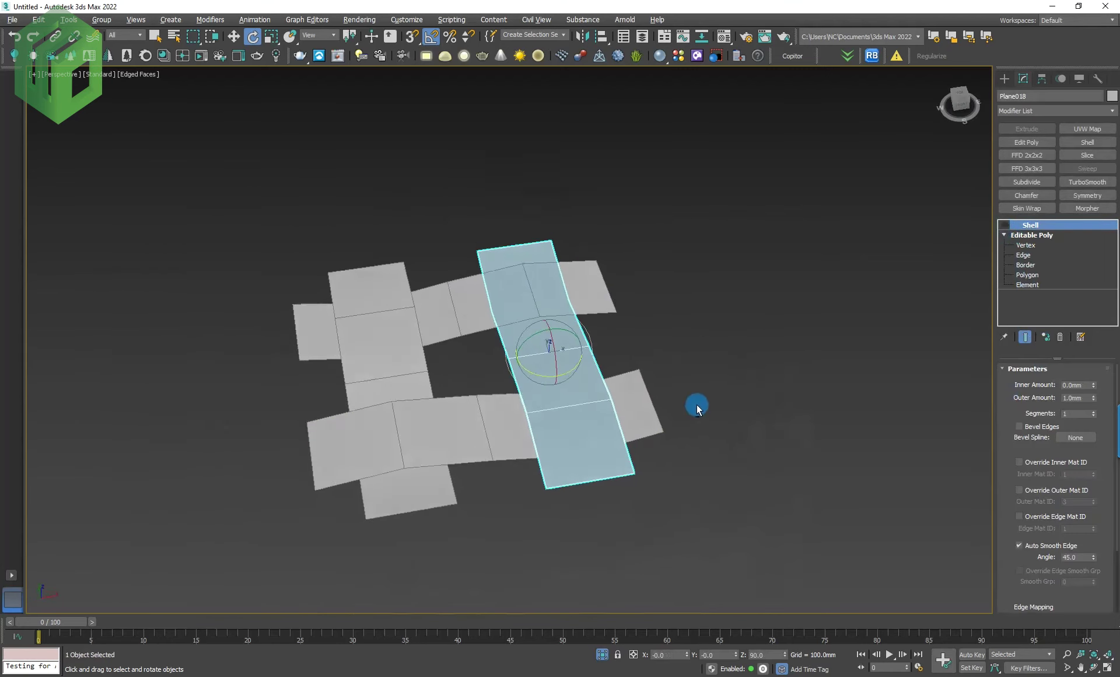
pyautogui.click(1058, 339)
pyautogui.click(700, 512)
pyautogui.moveTo(726, 578); pyautogui.dragTo(273, 232)
pyautogui.keyDown('alt'); pyautogui.moveTo(570, 324); pyautogui.dragTo(570, 332, button='middle'); pyautogui.keyUp('alt')
pyautogui.rightClick(568, 266)
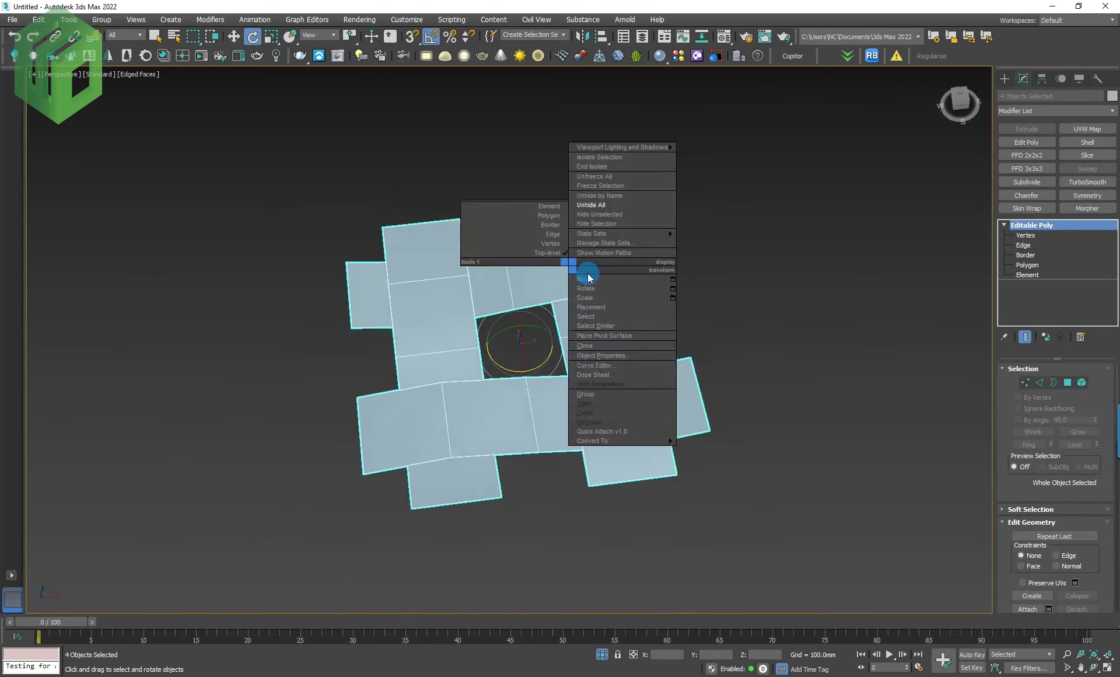
# Step: Quick Attach the four woven strips into a single tile, Plane016
pyautogui.click(642, 431)
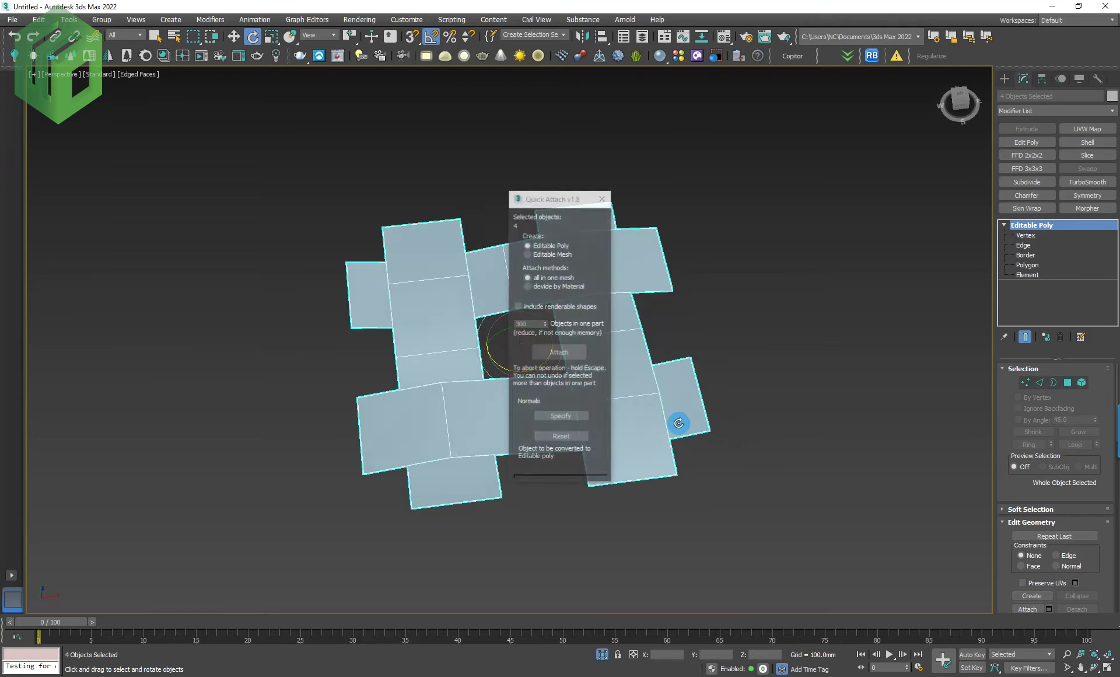
pyautogui.click(592, 328)
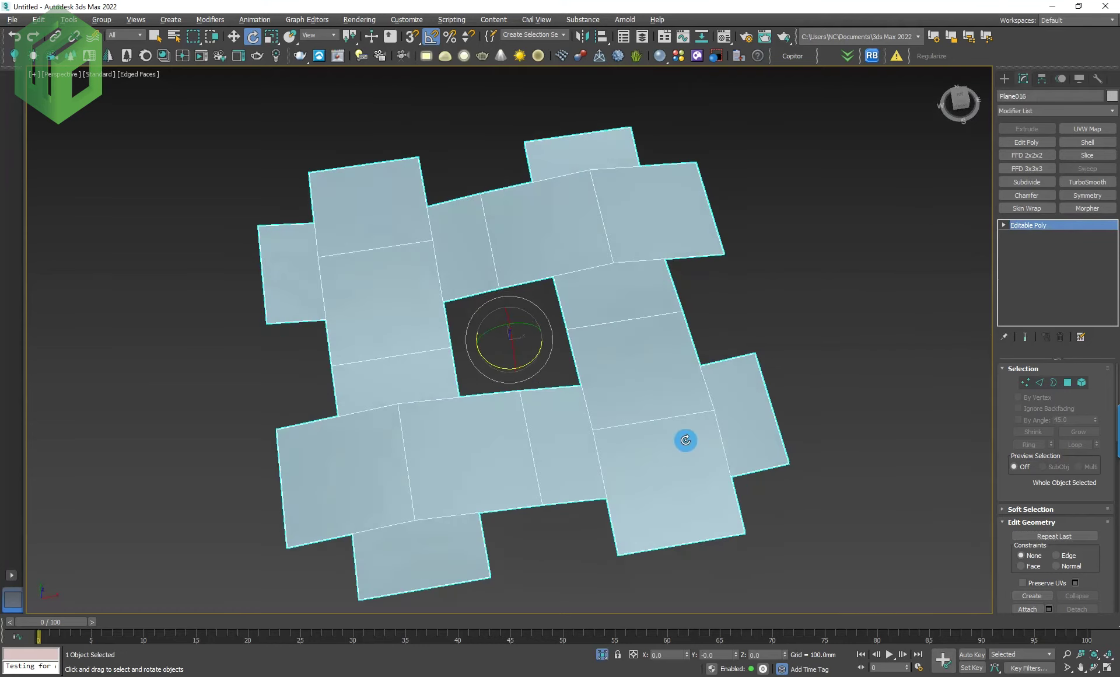
pyautogui.press('t')
pyautogui.press('z')
# Step: Vertex-snap clone the tile sideways into a row of 30 copies
pyautogui.press('w')
pyautogui.moveTo(596, 387); pyautogui.dragTo(566, 387)
pyautogui.press('s')
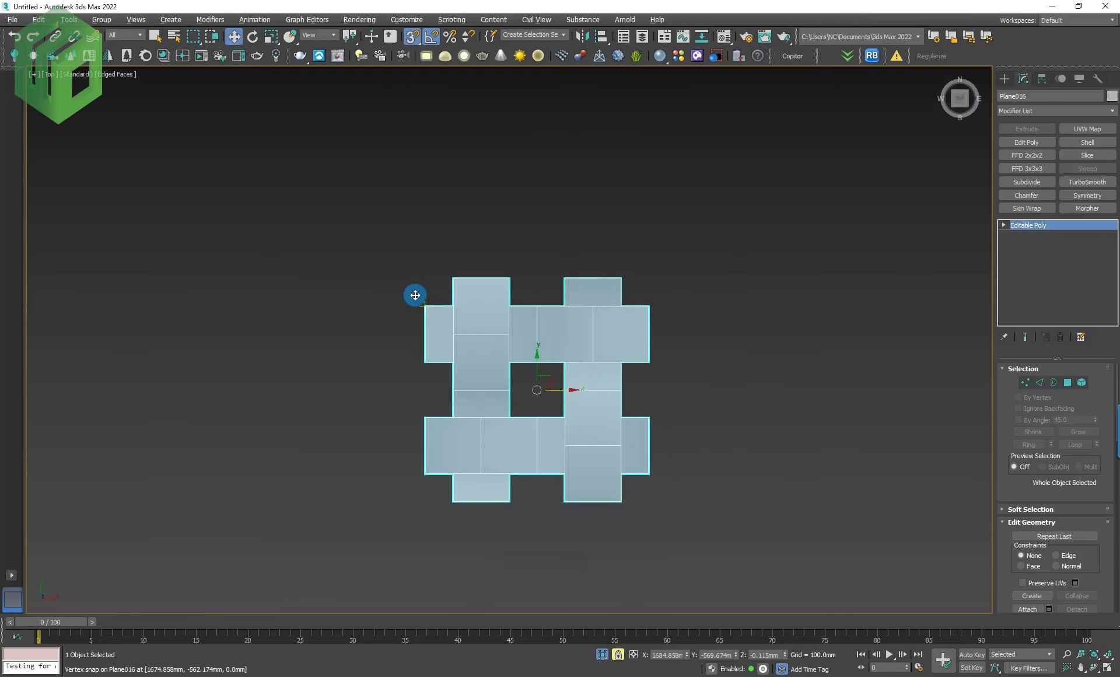
pyautogui.keyDown('shift'); pyautogui.moveTo(417, 299); pyautogui.dragTo(648, 305); pyautogui.keyUp('shift')
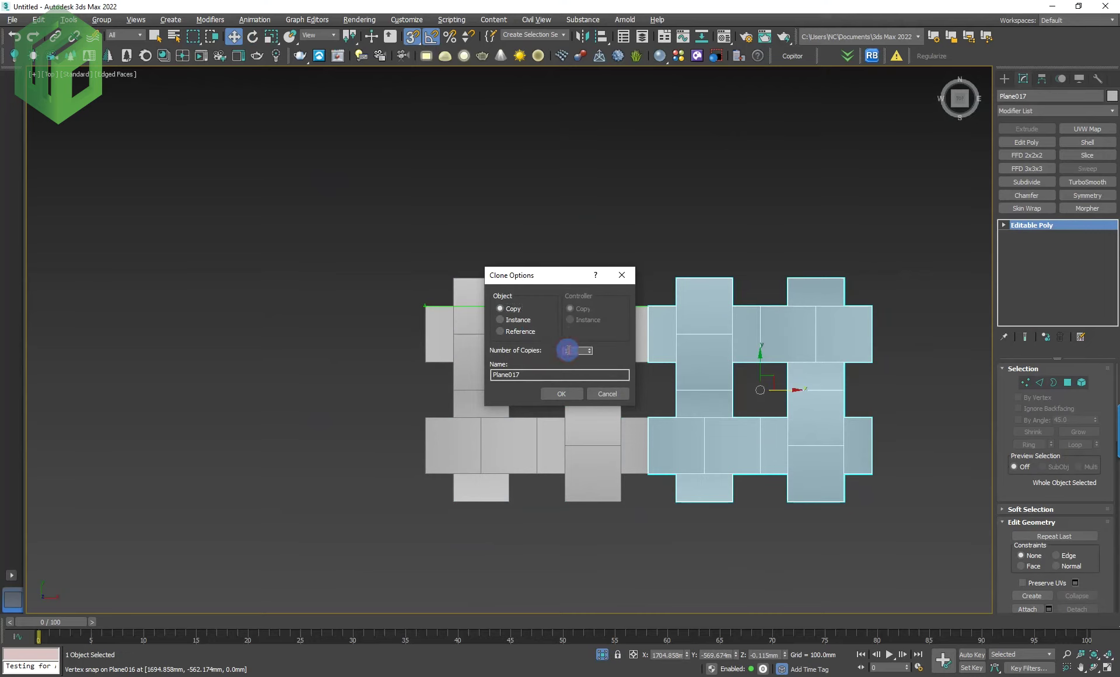
pyautogui.click(561, 394)
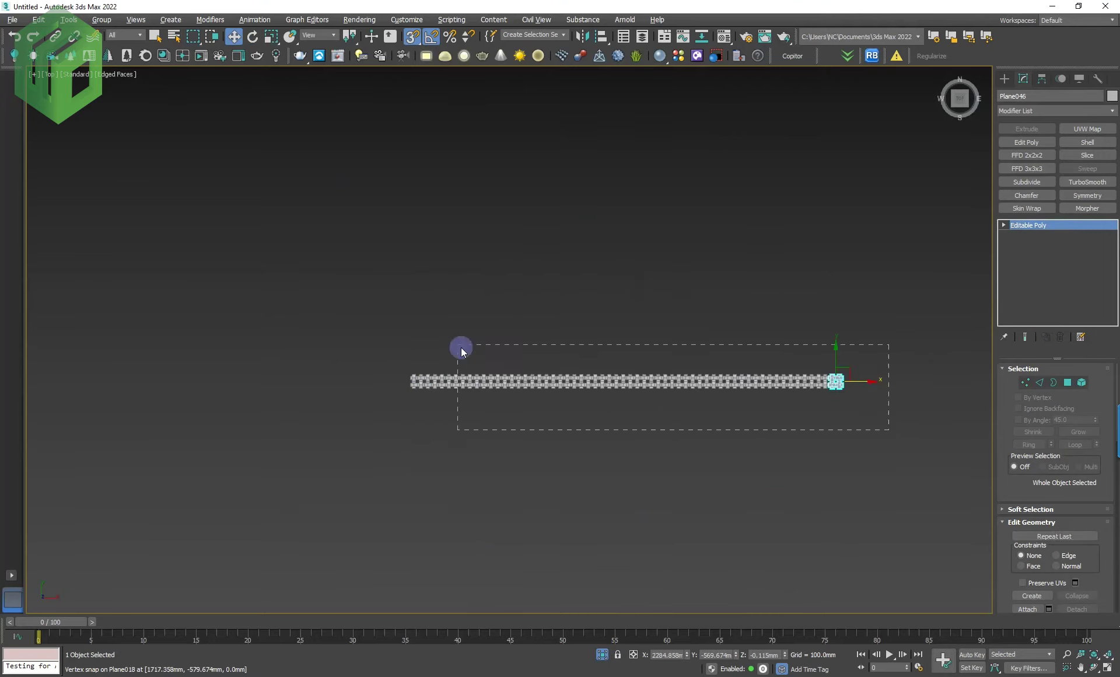
# Step: Unhide all objects and move the woven row toward the chair frame
pyautogui.moveTo(461, 348); pyautogui.dragTo(542, 334)
pyautogui.rightClick(531, 324)
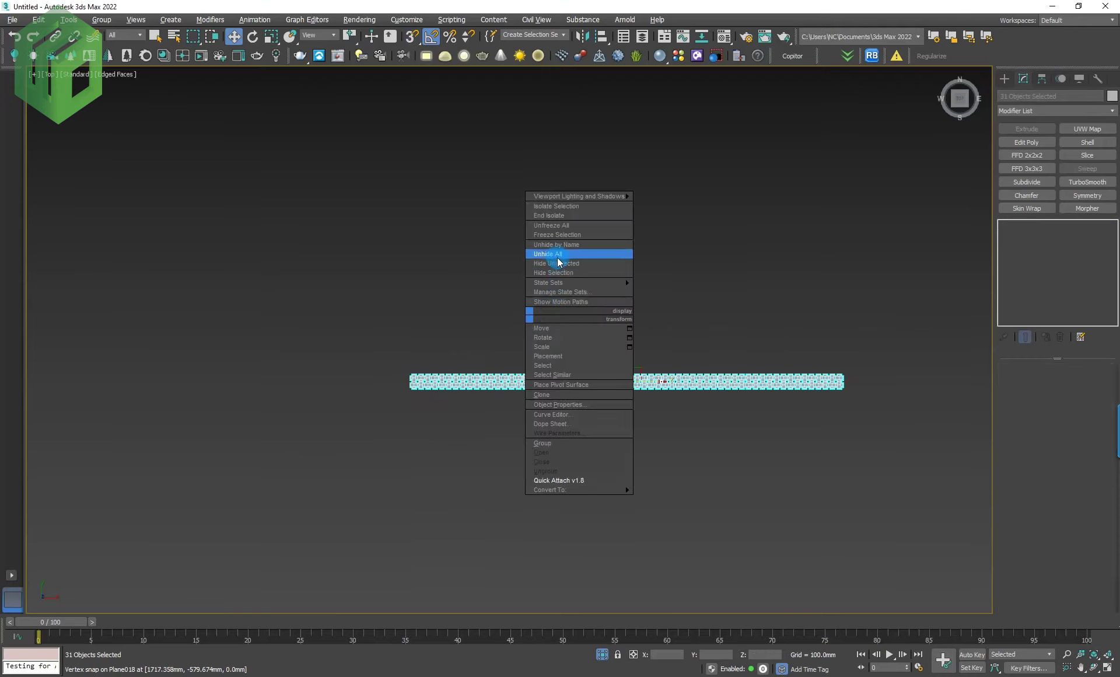
pyautogui.click(555, 261)
pyautogui.scroll(-3, 650, 372)
pyautogui.moveTo(661, 364)
pyautogui.mouseDown()
pyautogui.moveTo(363, 346)
pyautogui.moveTo(610, 334)
pyautogui.mouseUp()
# Step: Clone the row downward 30 times into a large cane panel
pyautogui.scroll(2, 610, 341)
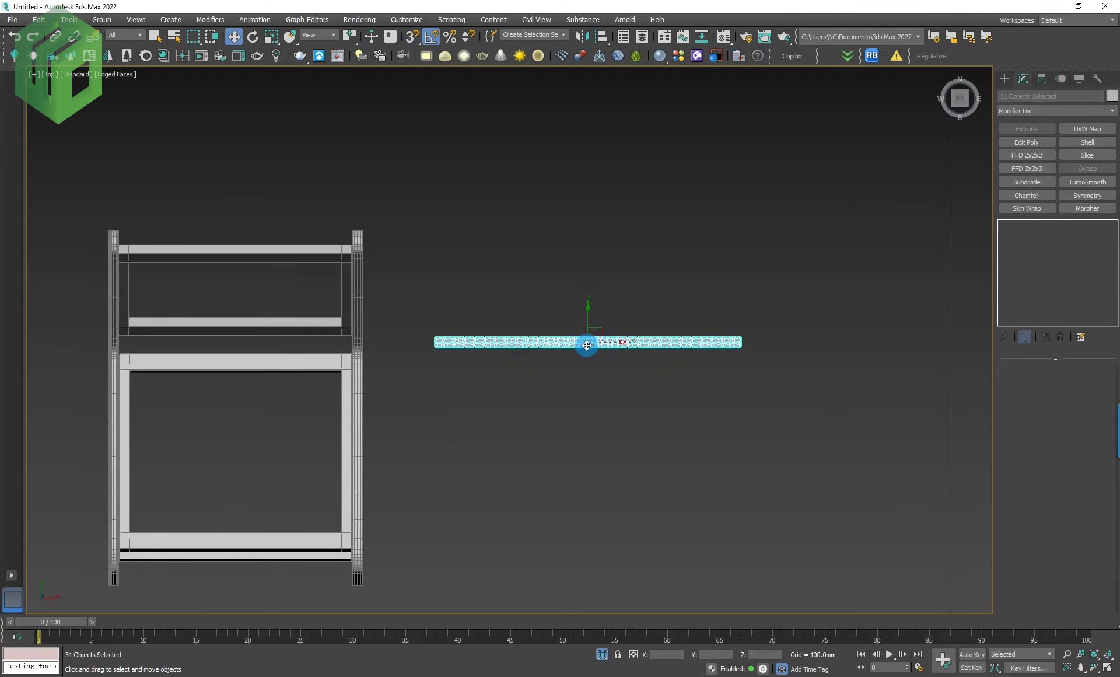
pyautogui.scroll(3, 410, 346)
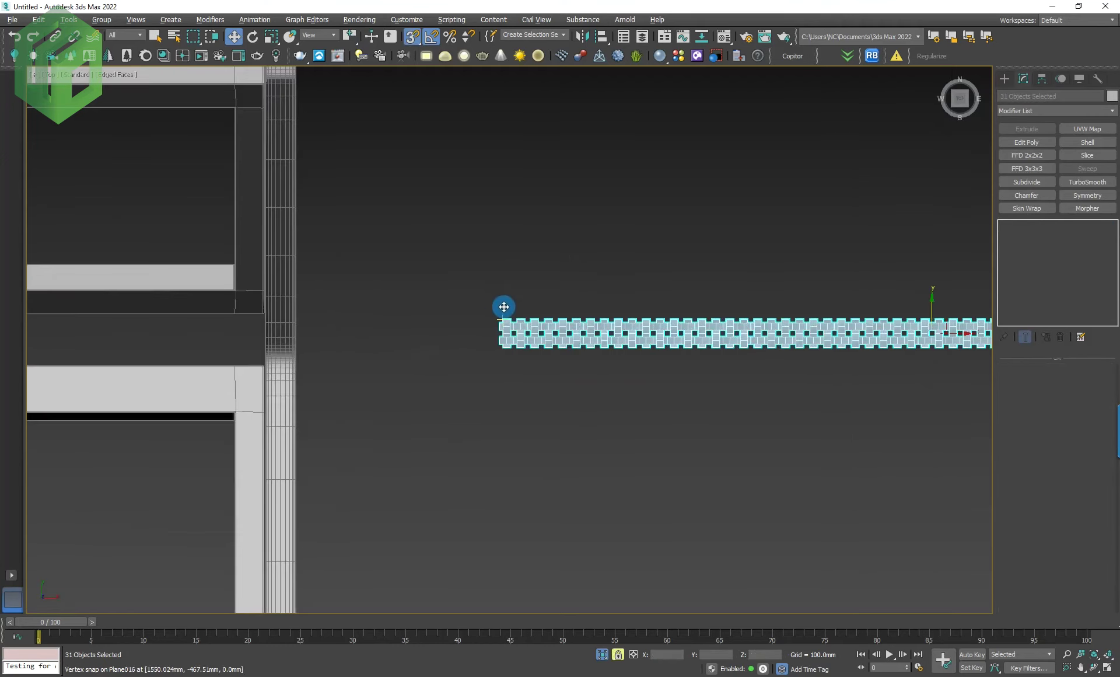
pyautogui.keyDown('shift'); pyautogui.moveTo(501, 310); pyautogui.dragTo(501, 350); pyautogui.keyUp('shift')
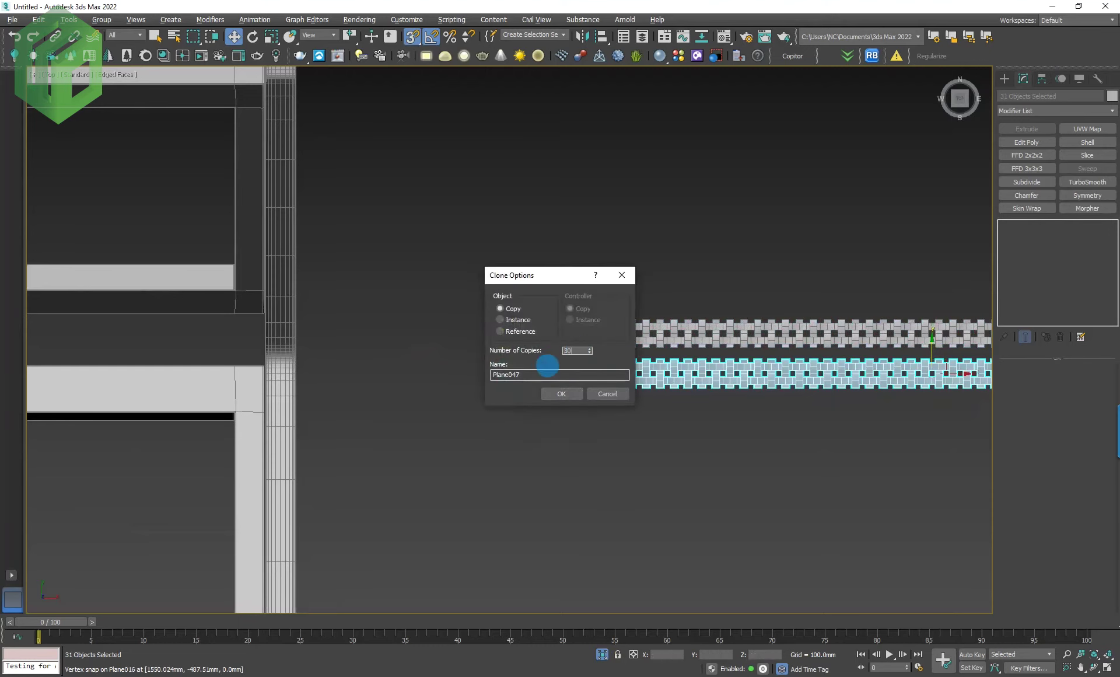
pyautogui.click(561, 393)
pyautogui.scroll(-3, 485, 428)
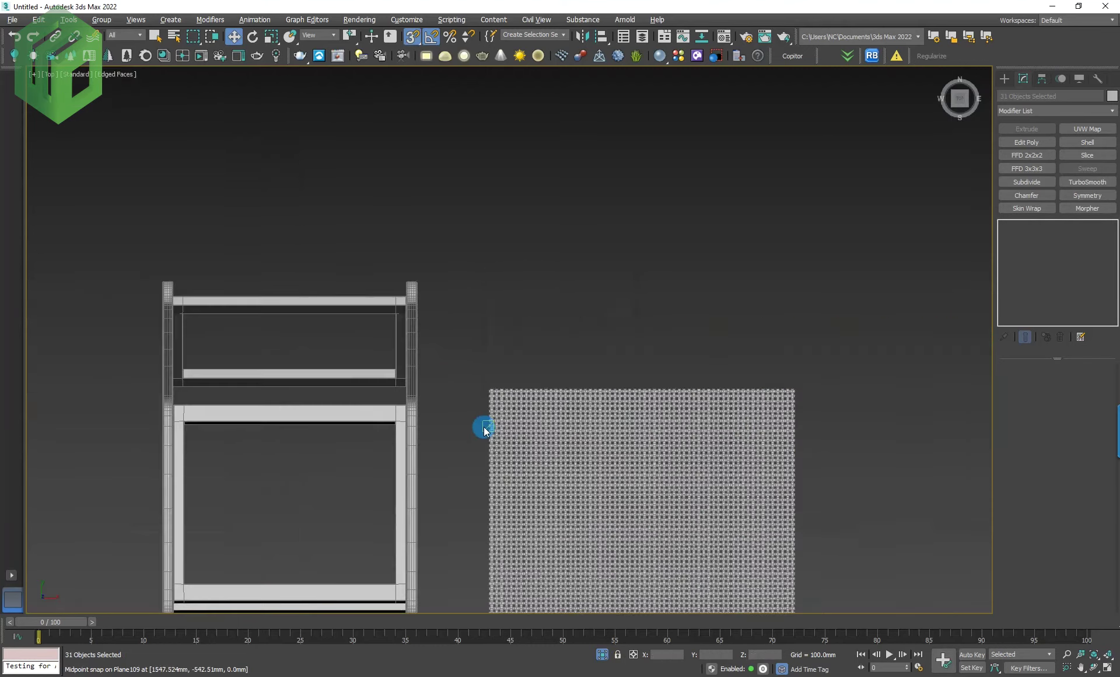
# Step: With snapping off, nudge the whole woven grid slightly up-left
pyautogui.scroll(-3, 484, 431)
pyautogui.press('s')
pyautogui.moveTo(530, 353); pyautogui.dragTo(498, 331)
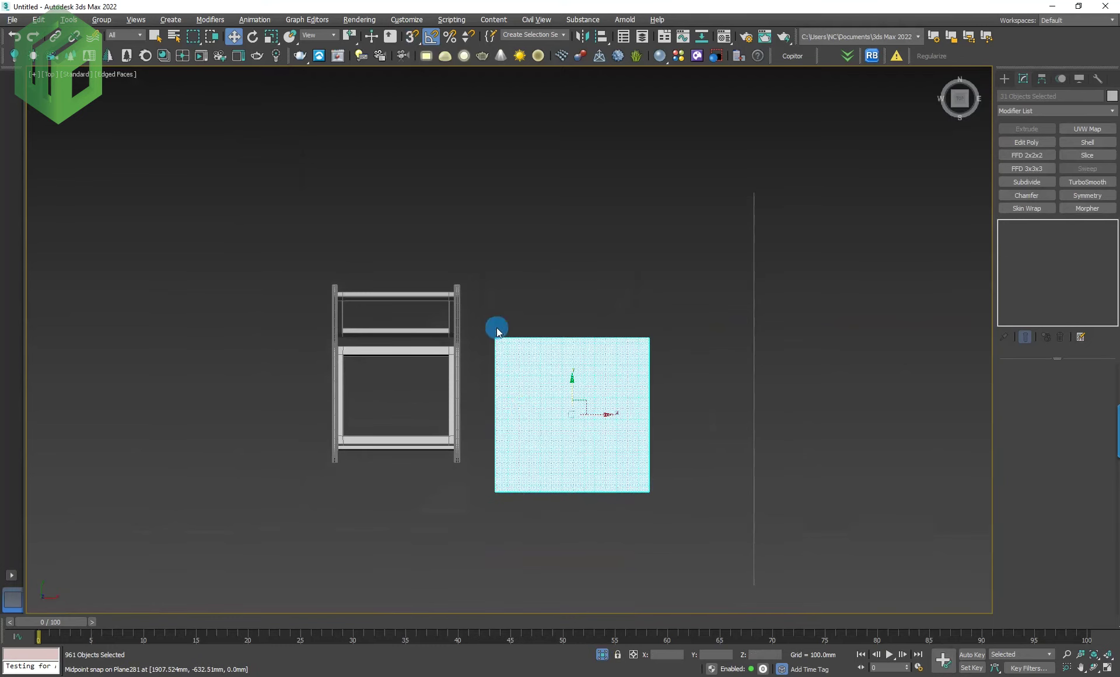
pyautogui.moveTo(560, 404)
pyautogui.mouseDown()
pyautogui.moveTo(405, 400)
pyautogui.moveTo(567, 381)
pyautogui.mouseUp()
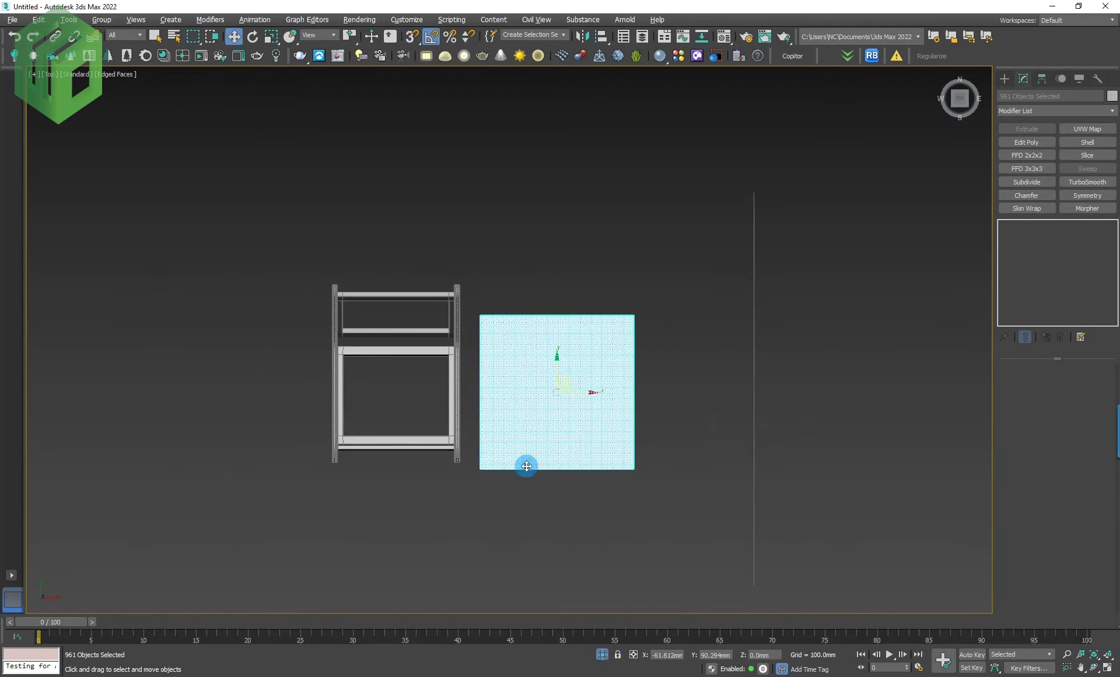
pyautogui.click(543, 379)
# Step: Scale the woven cane grid uniformly down to 70%
pyautogui.scroll(4, 543, 380)
pyautogui.press('F4')
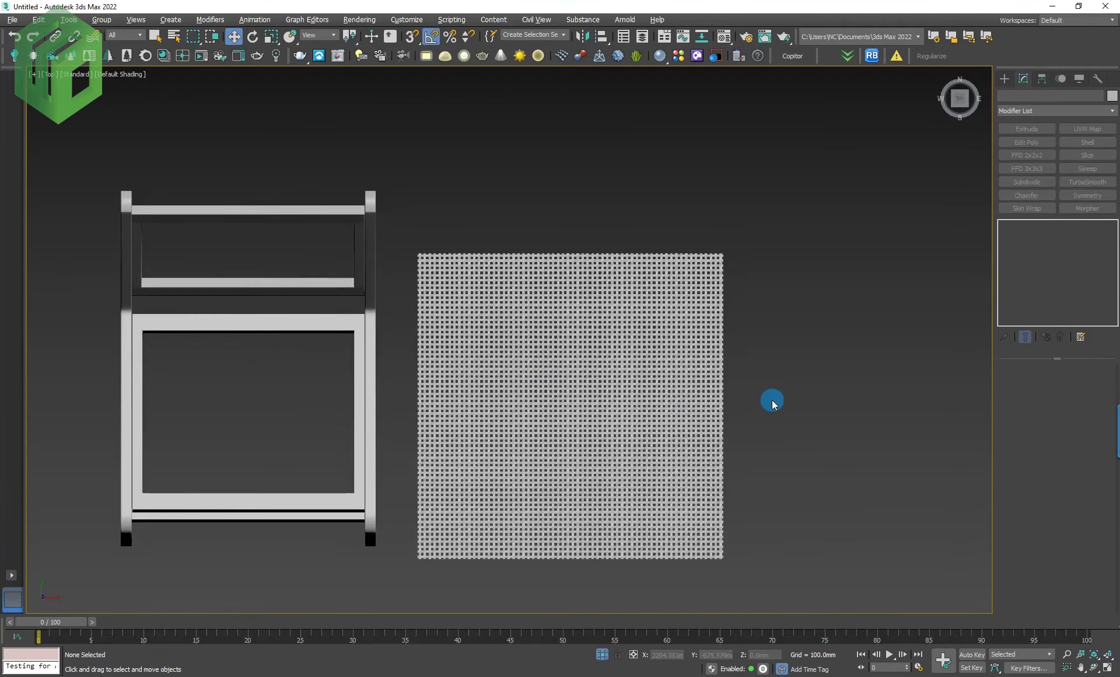
pyautogui.moveTo(397, 206); pyautogui.dragTo(397, 207)
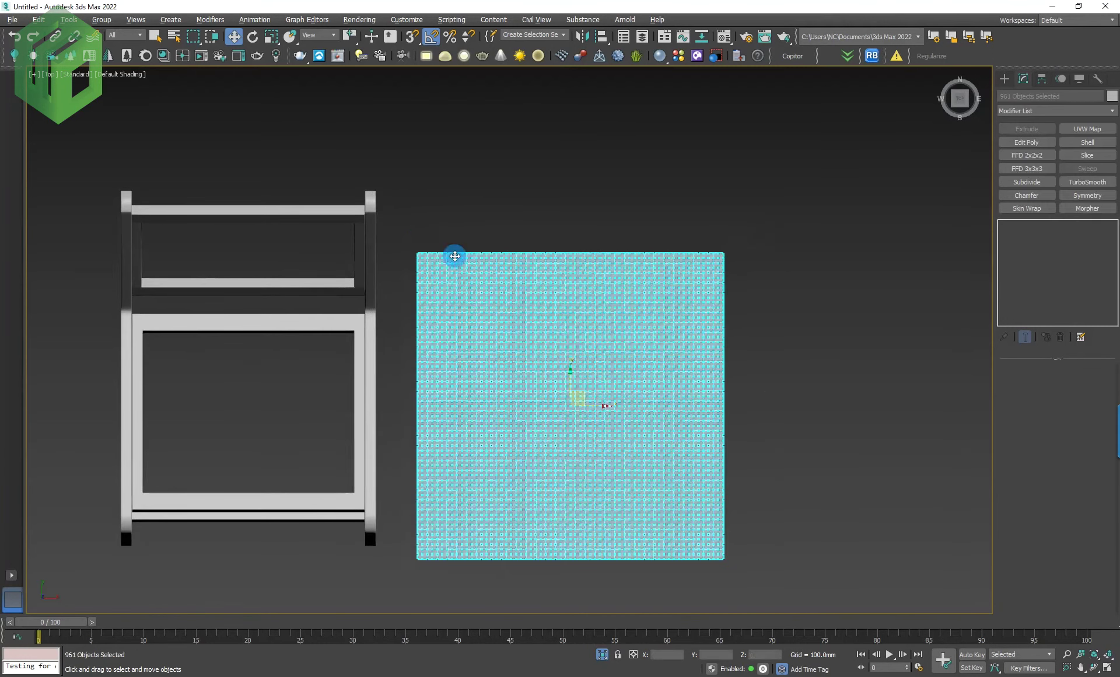
pyautogui.rightClick(271, 37)
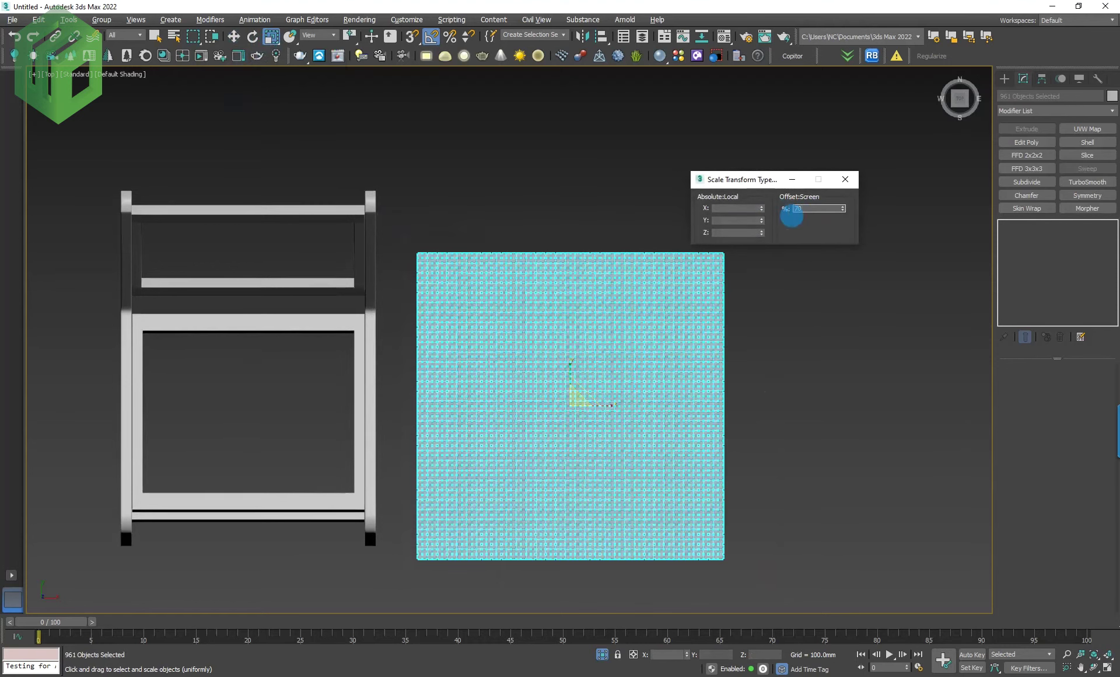
pyautogui.press('Return')
pyautogui.click(841, 190)
# Step: Move the cane grid out of the frame opening into the empty space beside the chair
pyautogui.moveTo(747, 379); pyautogui.dragTo(811, 361, button='middle')
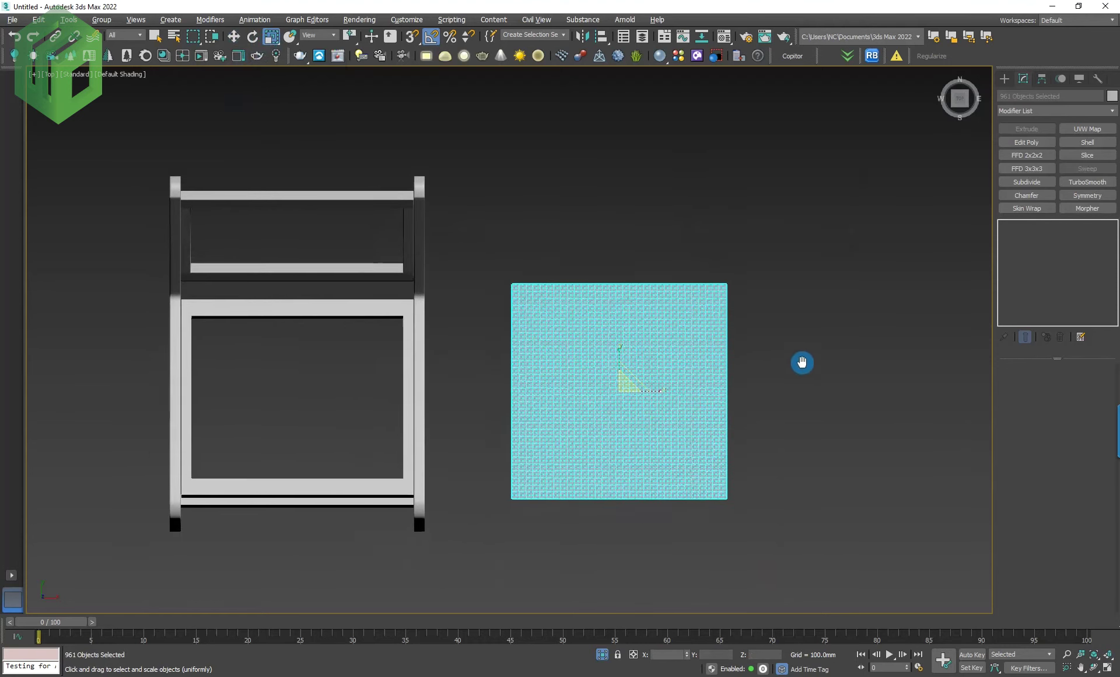
pyautogui.press('w')
pyautogui.moveTo(644, 373); pyautogui.dragTo(322, 385)
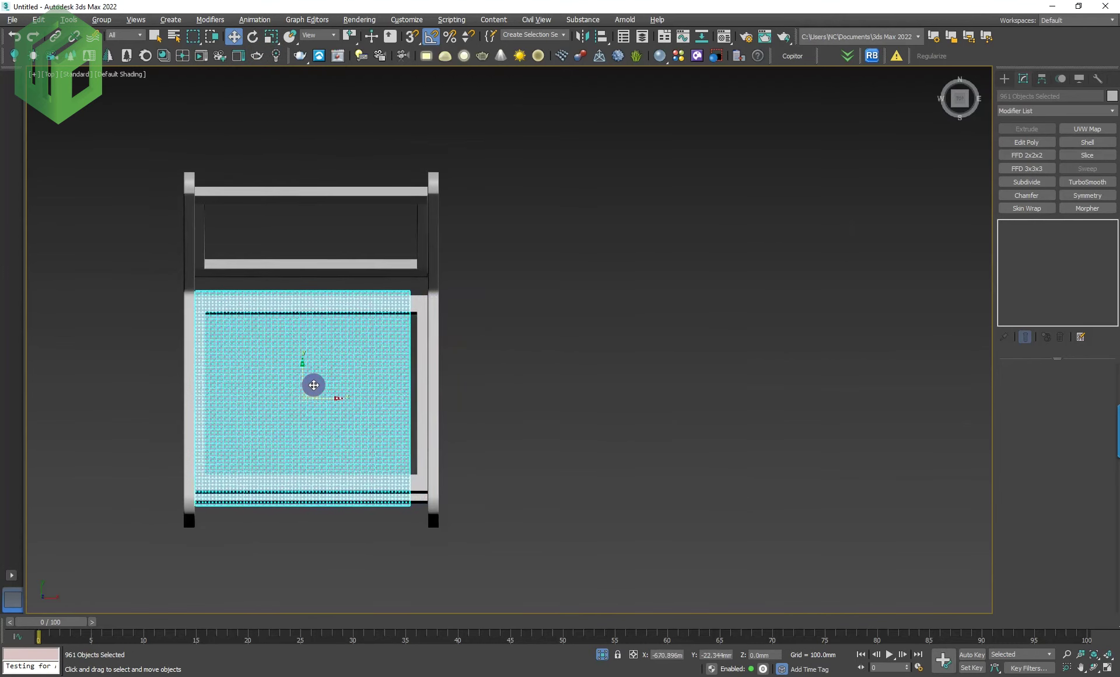
pyautogui.moveTo(321, 385); pyautogui.dragTo(614, 362)
pyautogui.moveTo(780, 529); pyautogui.dragTo(703, 226)
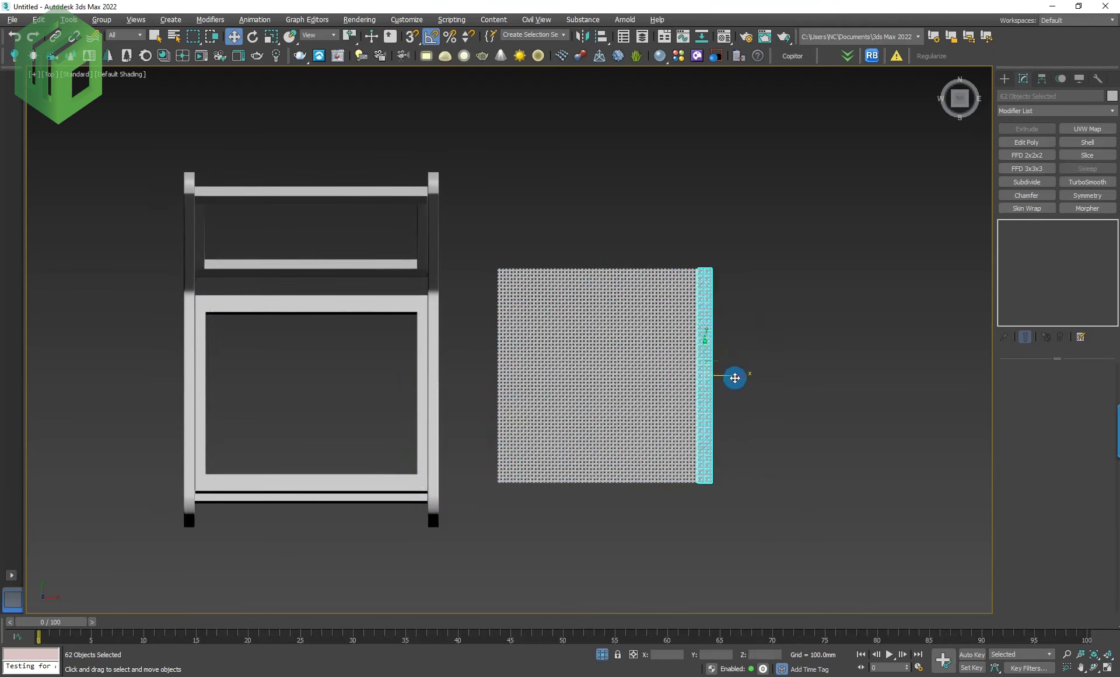
# Step: Copy a strip of right-edge tiles and vertex-snap it flush against the grid's right edge
pyautogui.moveTo(690, 240); pyautogui.dragTo(655, 210)
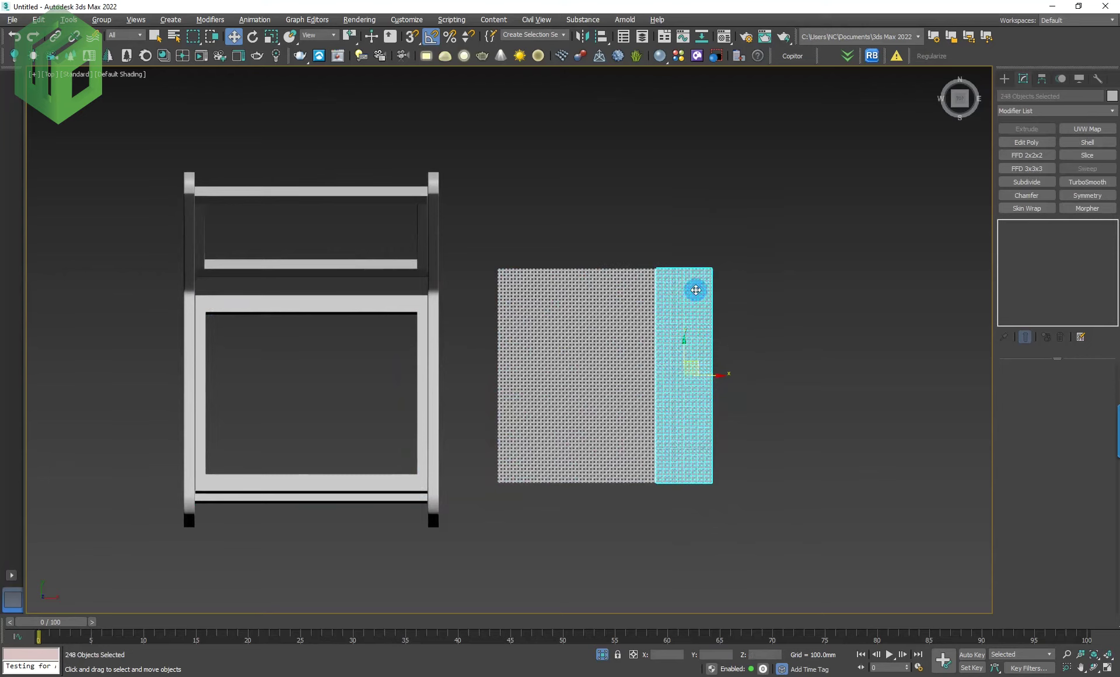
pyautogui.press('space')
pyautogui.scroll(10, 660, 260)
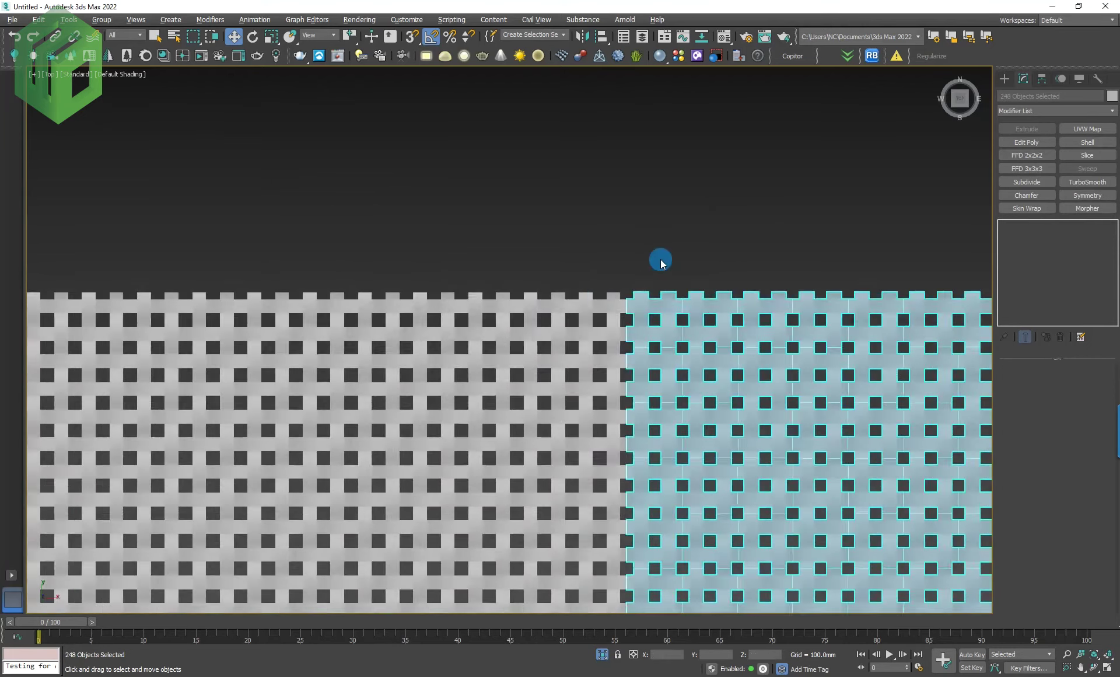
pyautogui.press('s')
pyautogui.moveTo(591, 336); pyautogui.dragTo(805, 272)
pyautogui.scroll(-8, 625, 268)
pyautogui.scroll(5, 805, 271)
pyautogui.scroll(3, 805, 271)
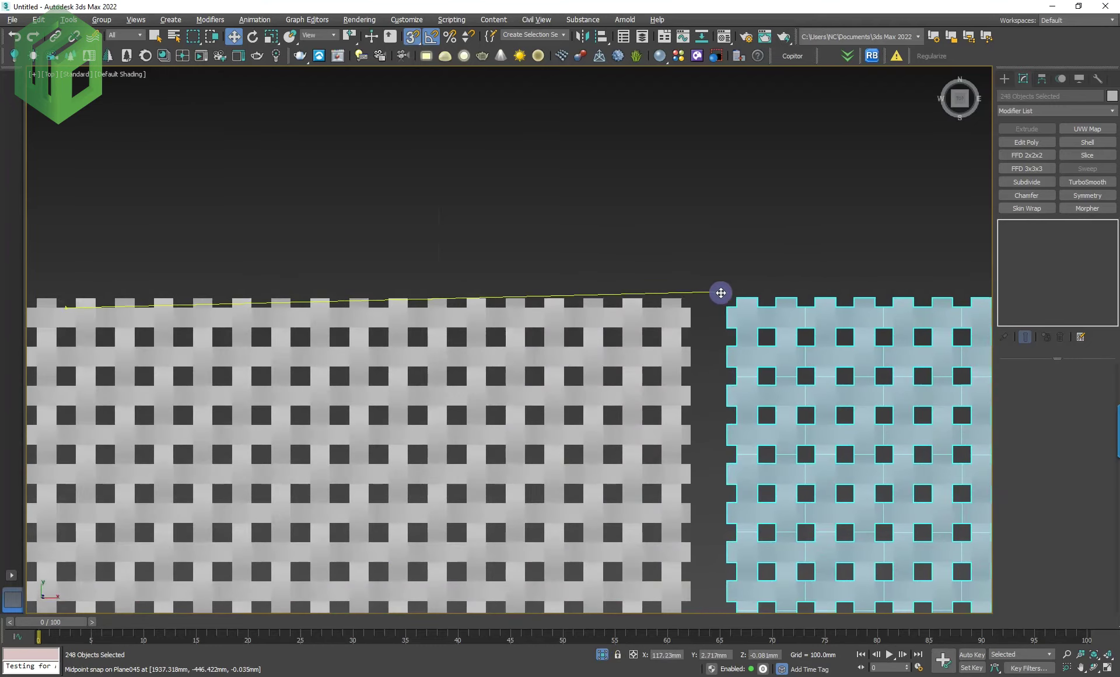
pyautogui.keyDown('shift'); pyautogui.moveTo(805, 271); pyautogui.dragTo(700, 300); pyautogui.keyUp('shift')
pyautogui.click(563, 393)
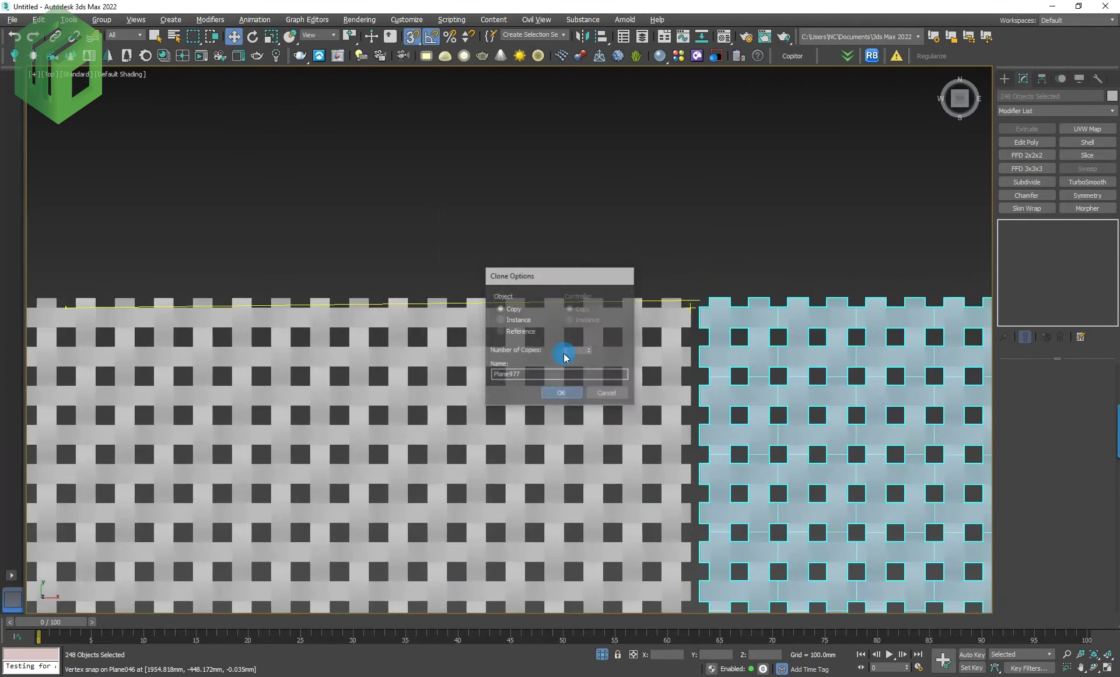
# Step: Select every weave tile in the widened grid
pyautogui.scroll(-5, 587, 223)
pyautogui.scroll(-4, 587, 222)
pyautogui.moveTo(742, 475)
pyautogui.mouseDown()
pyautogui.moveTo(392, 185)
pyautogui.moveTo(379, 200)
pyautogui.mouseUp()
pyautogui.rightClick(517, 295)
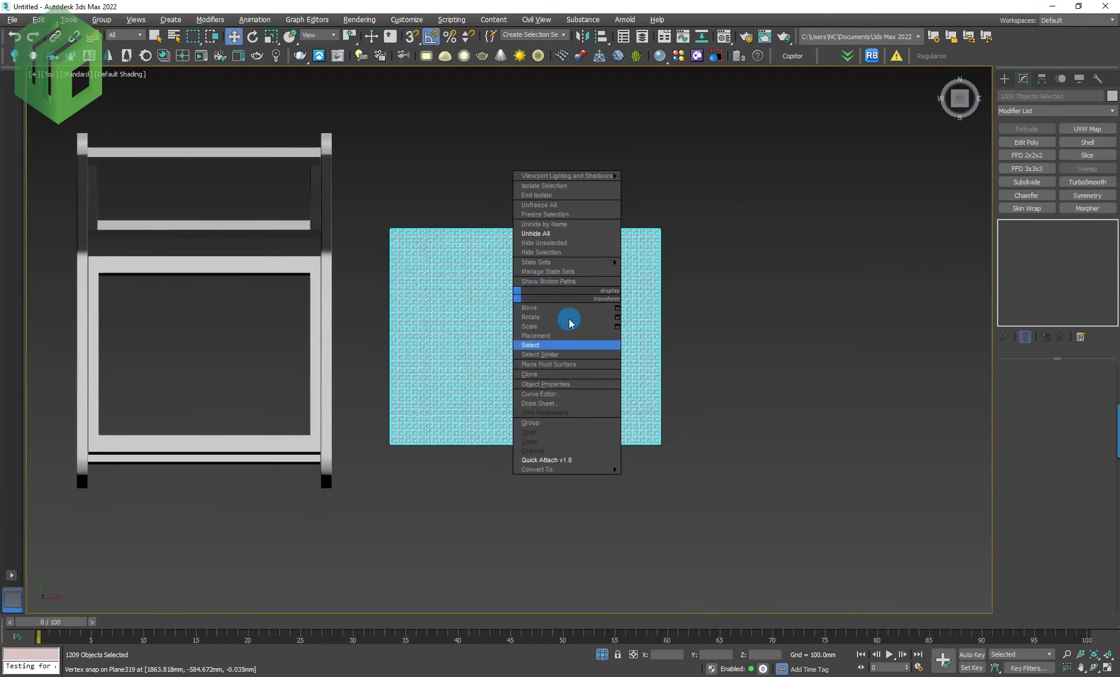
# Step: Quick Attach all selected tiles into one cane panel mesh and move it down-right
pyautogui.click(566, 460)
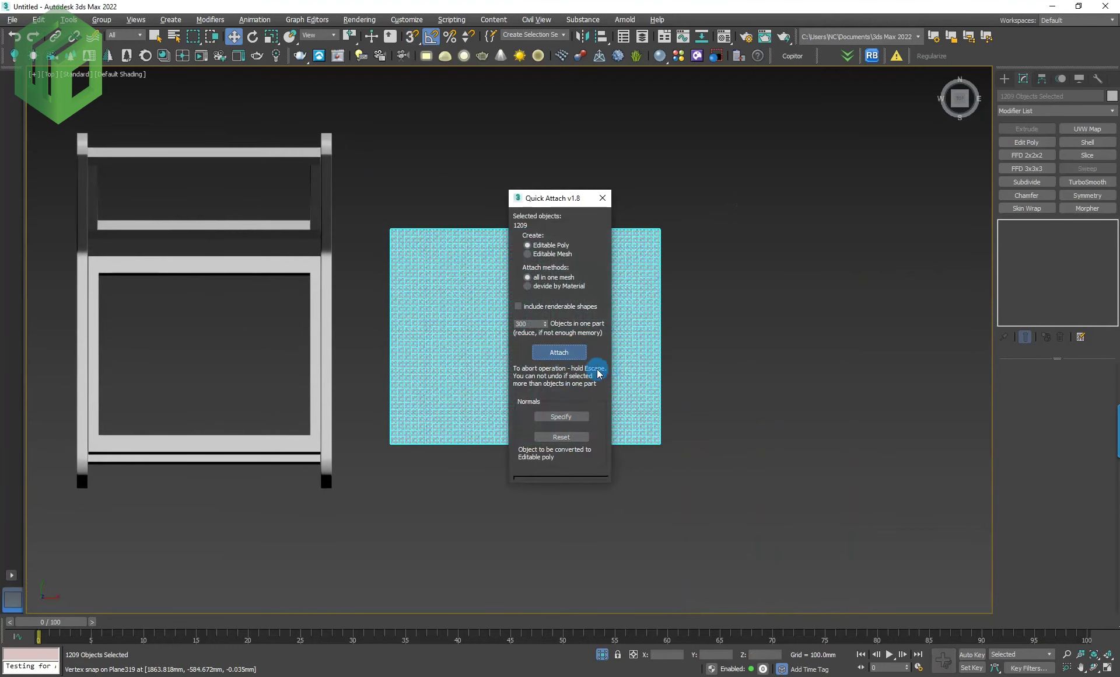
pyautogui.click(572, 355)
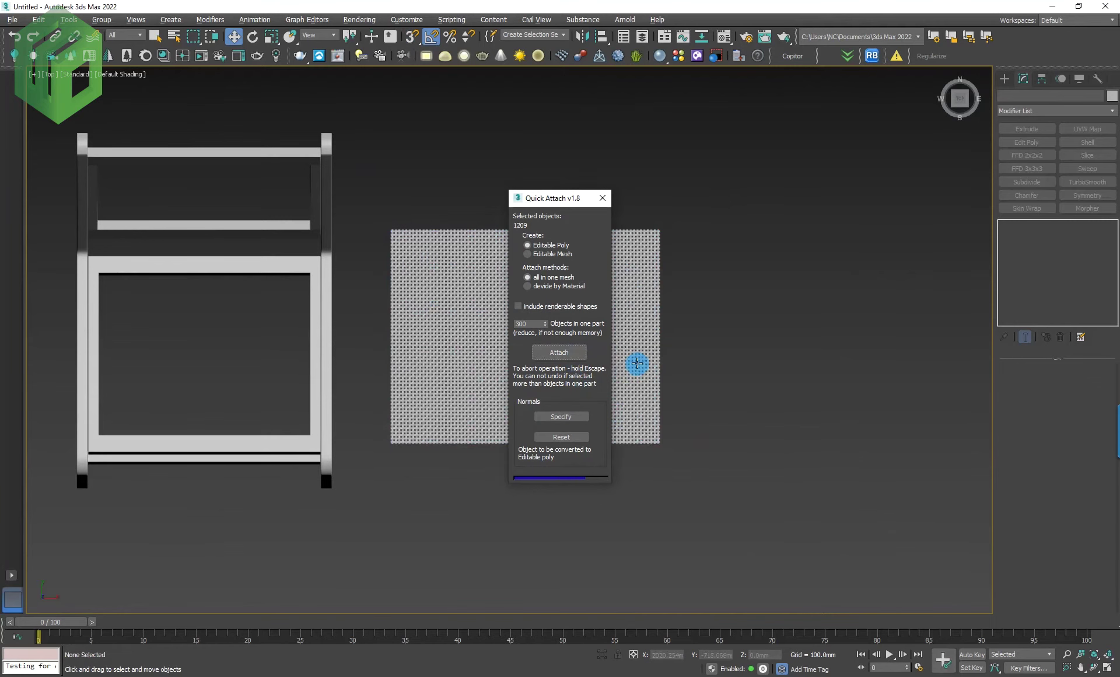
pyautogui.click(572, 363)
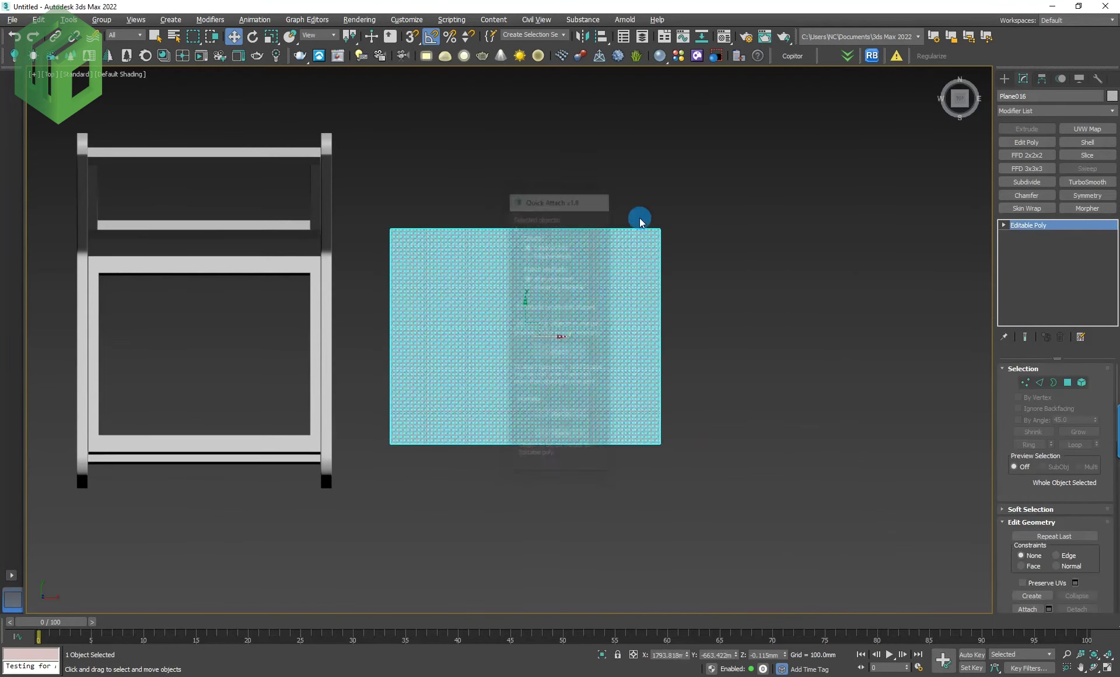
pyautogui.moveTo(538, 326); pyautogui.dragTo(667, 358)
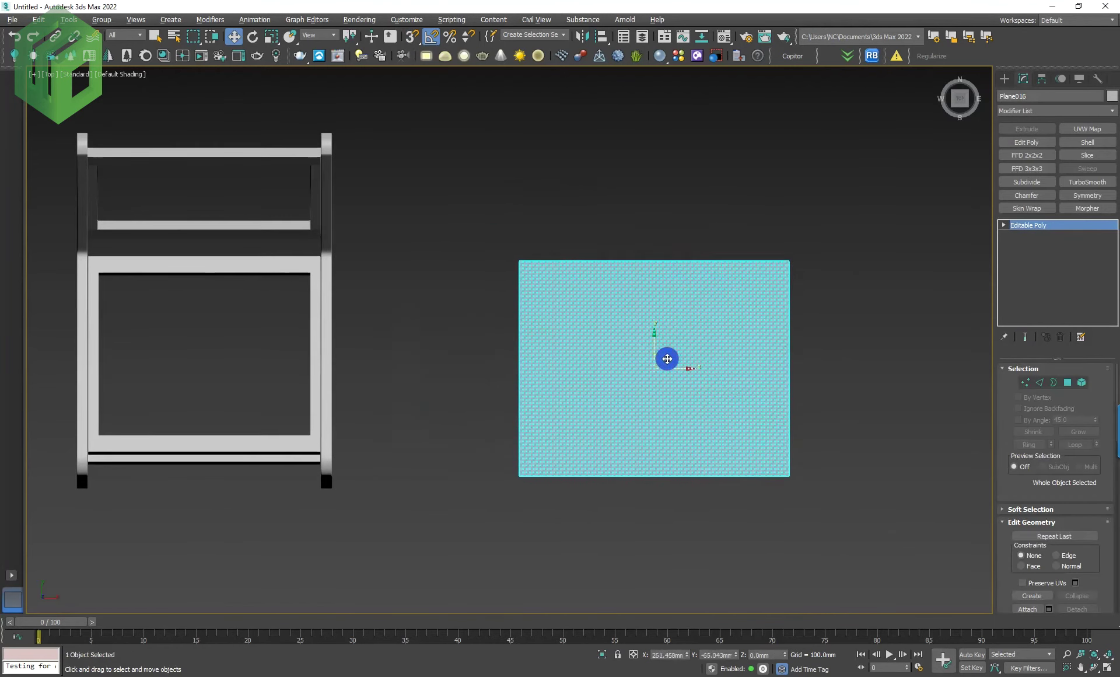
# Step: Make a copy of the cane panel, Plane017, to the upper left
pyautogui.scroll(-3, 668, 358)
pyautogui.moveTo(665, 358); pyautogui.dragTo(740, 343, button='middle')
pyautogui.scroll(2, 708, 353)
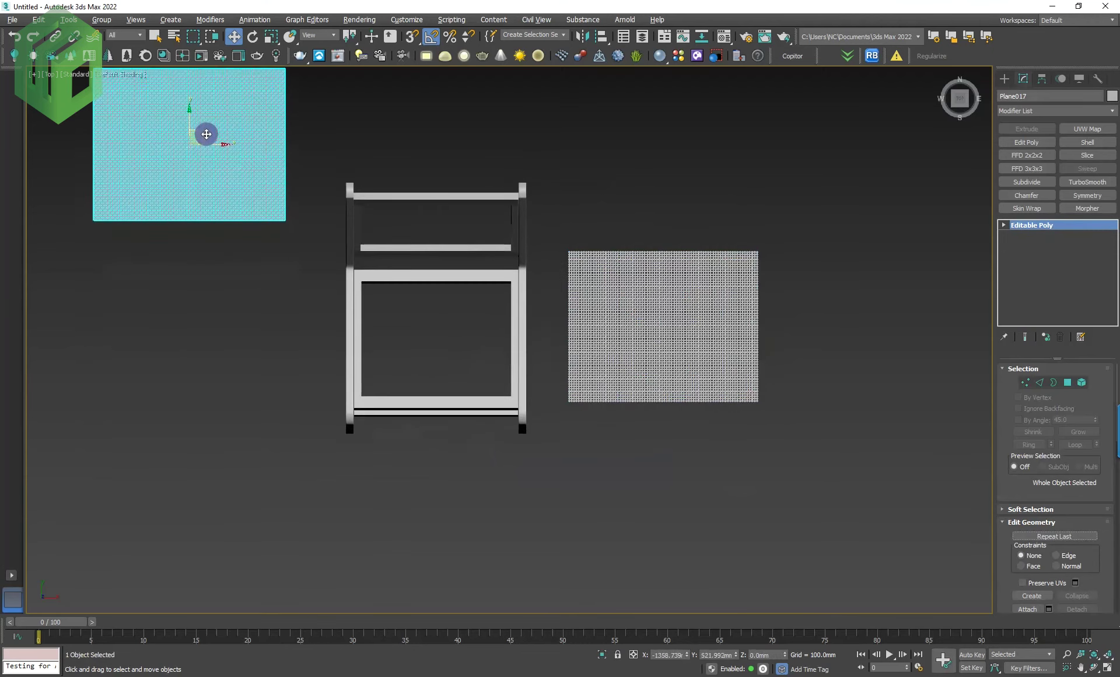
pyautogui.keyDown('shift'); pyautogui.moveTo(680, 315); pyautogui.dragTo(206, 134); pyautogui.keyUp('shift')
pyautogui.click(569, 399)
pyautogui.click(638, 468)
pyautogui.keyDown('alt'); pyautogui.moveTo(638, 468); pyautogui.dragTo(657, 455, button='middle'); pyautogui.keyUp('alt')
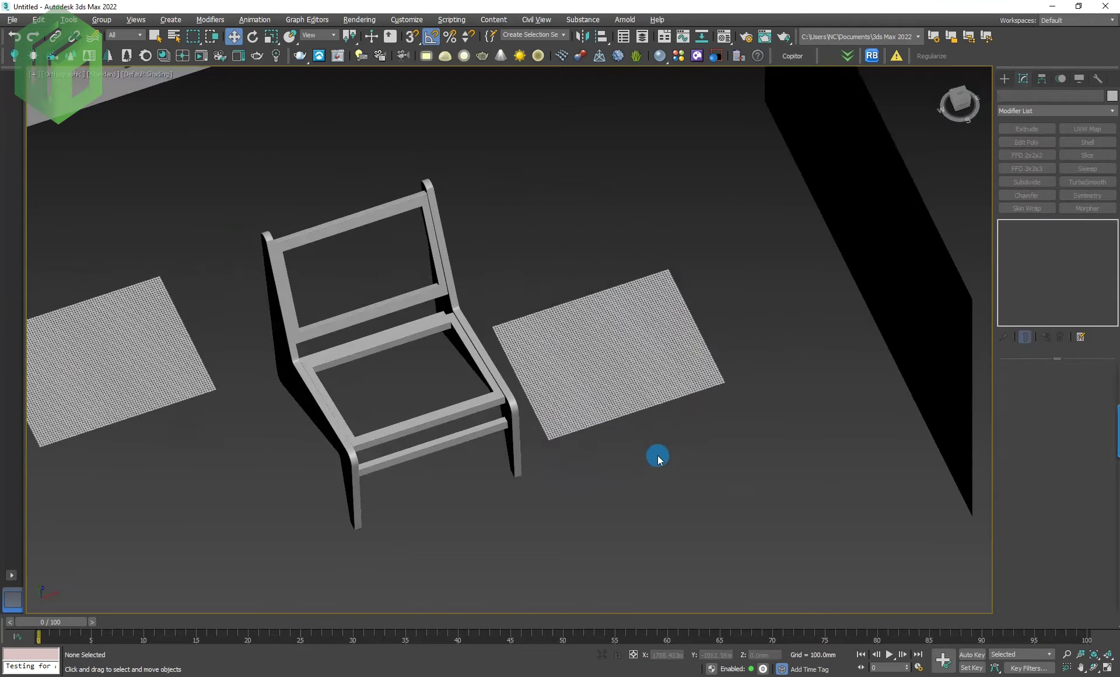
# Step: Add an Edit Poly modifier to the seat frame in a perspective view
pyautogui.press('p')
pyautogui.scroll(-5, 535, 422)
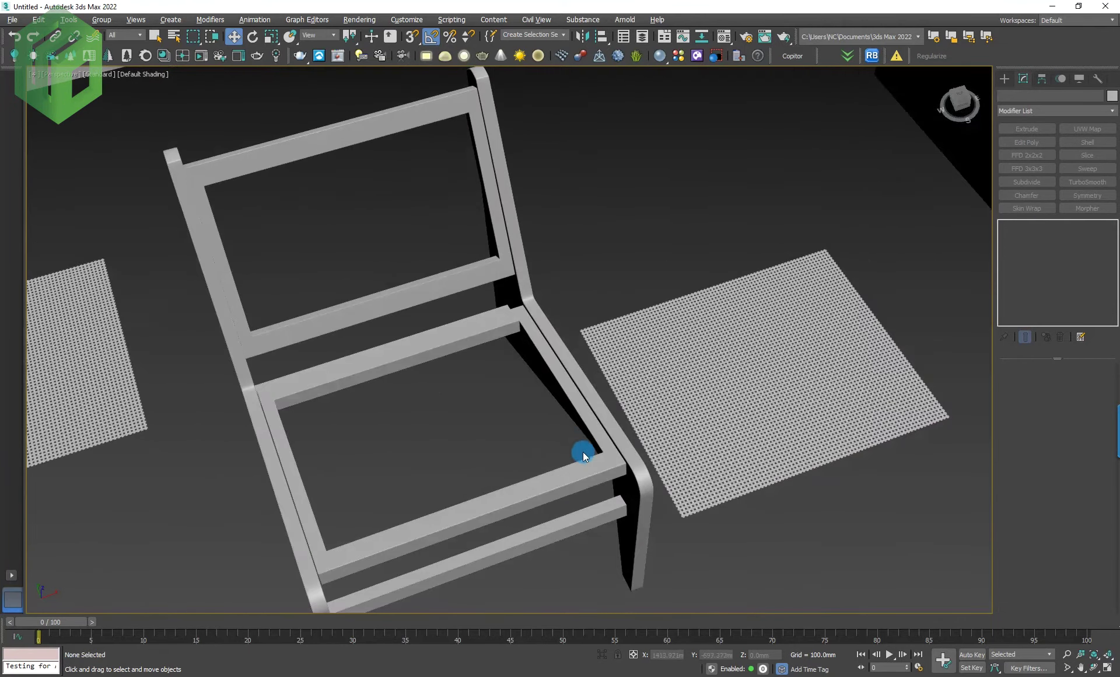
pyautogui.click(583, 458)
pyautogui.keyDown('alt'); pyautogui.moveTo(586, 465); pyautogui.dragTo(582, 407, button='middle'); pyautogui.keyUp('alt')
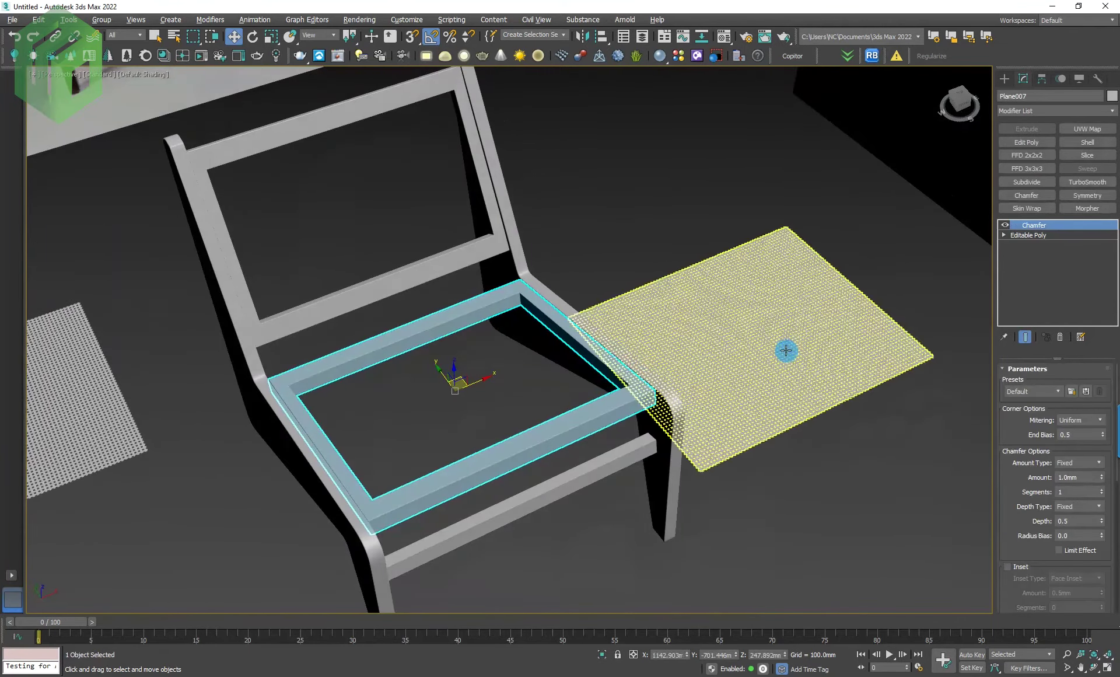
pyautogui.click(1033, 146)
pyautogui.keyDown('alt'); pyautogui.moveTo(905, 458); pyautogui.dragTo(677, 453, button='middle'); pyautogui.keyUp('alt')
pyautogui.press('F4')
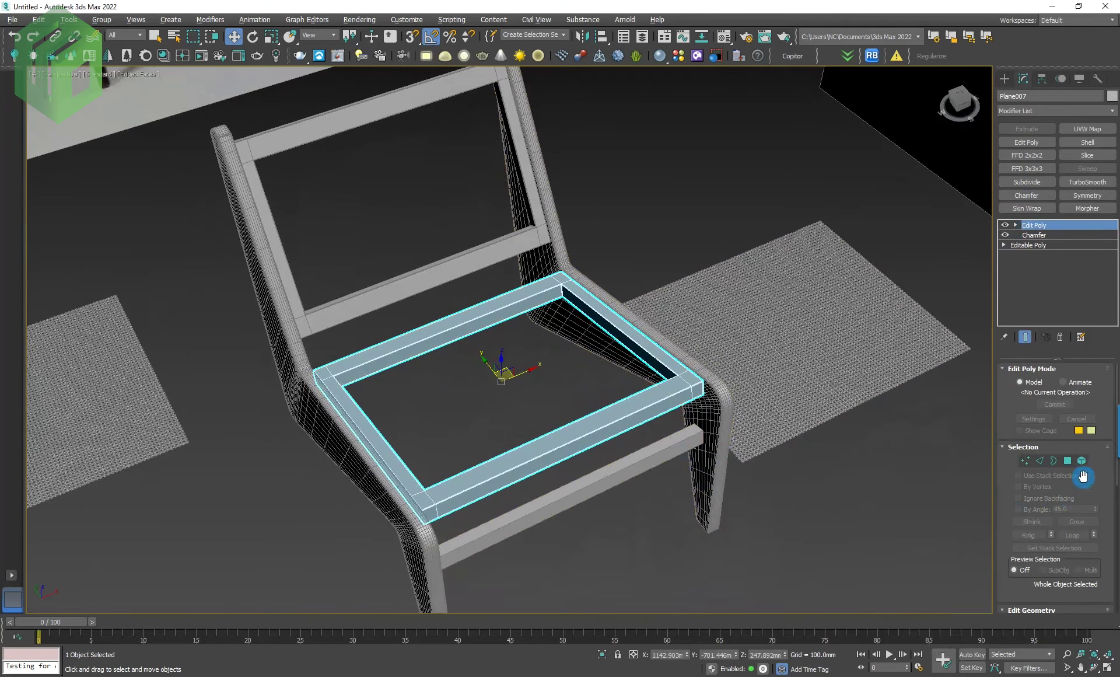
# Step: Select the seat frame's entire inner edge loop
pyautogui.click(1040, 461)
pyautogui.scroll(5, 580, 295)
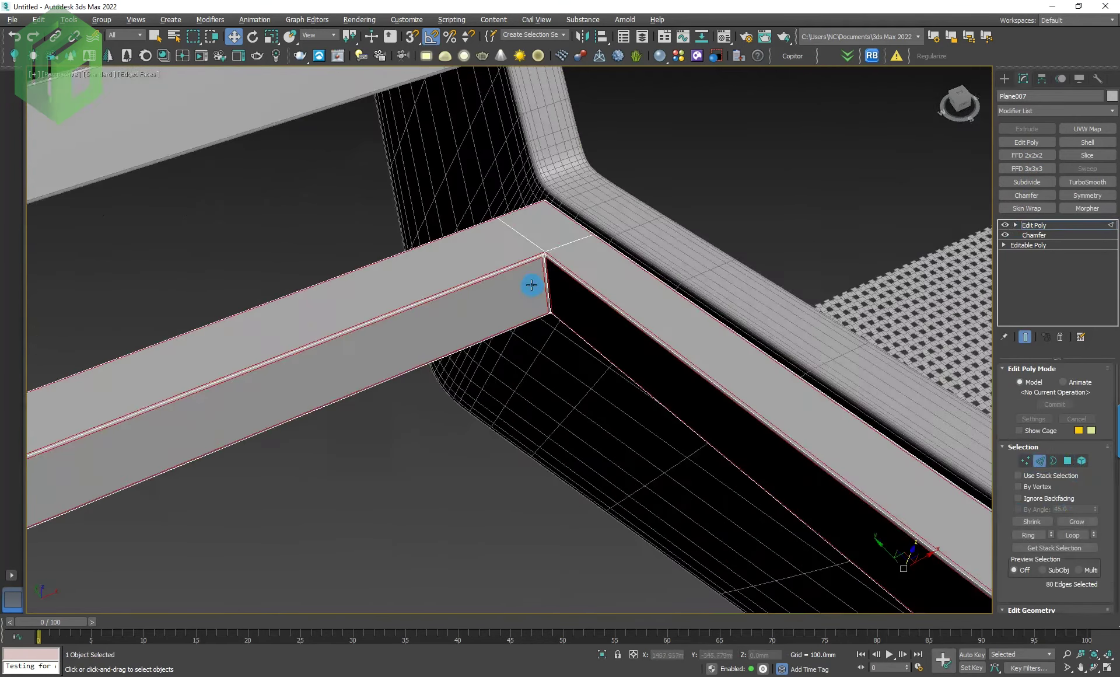
pyautogui.scroll(3, 527, 285)
pyautogui.click(539, 230)
pyautogui.doubleClick(540, 228)
pyautogui.scroll(-8, 543, 292)
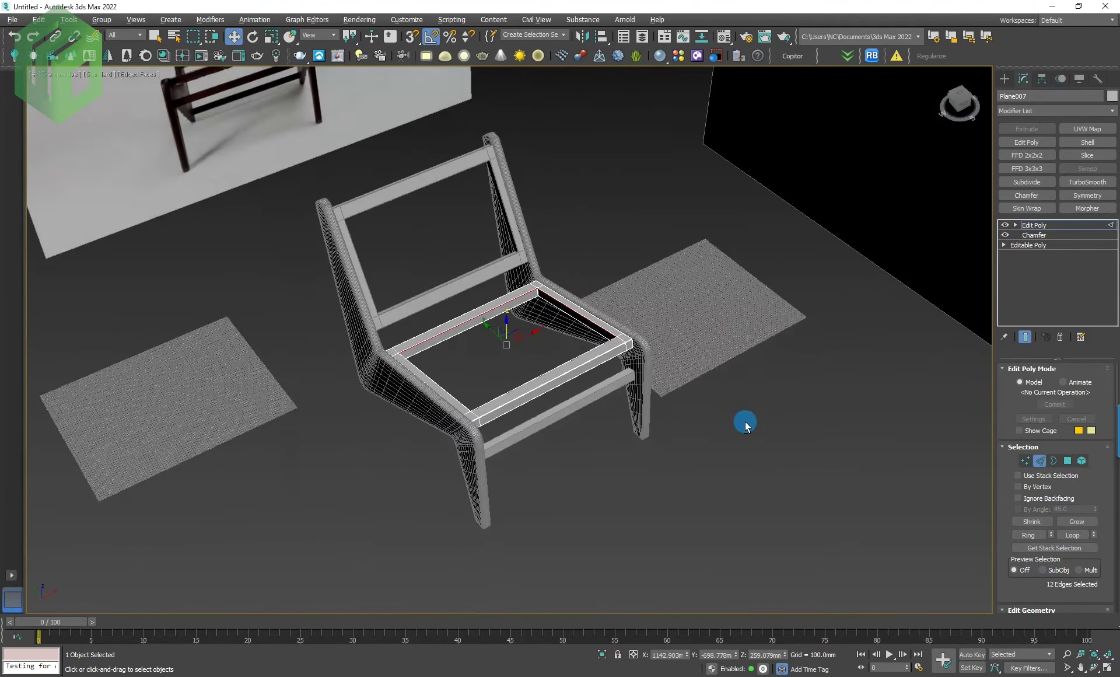
pyautogui.moveTo(1108, 559); pyautogui.dragTo(1107, 326)
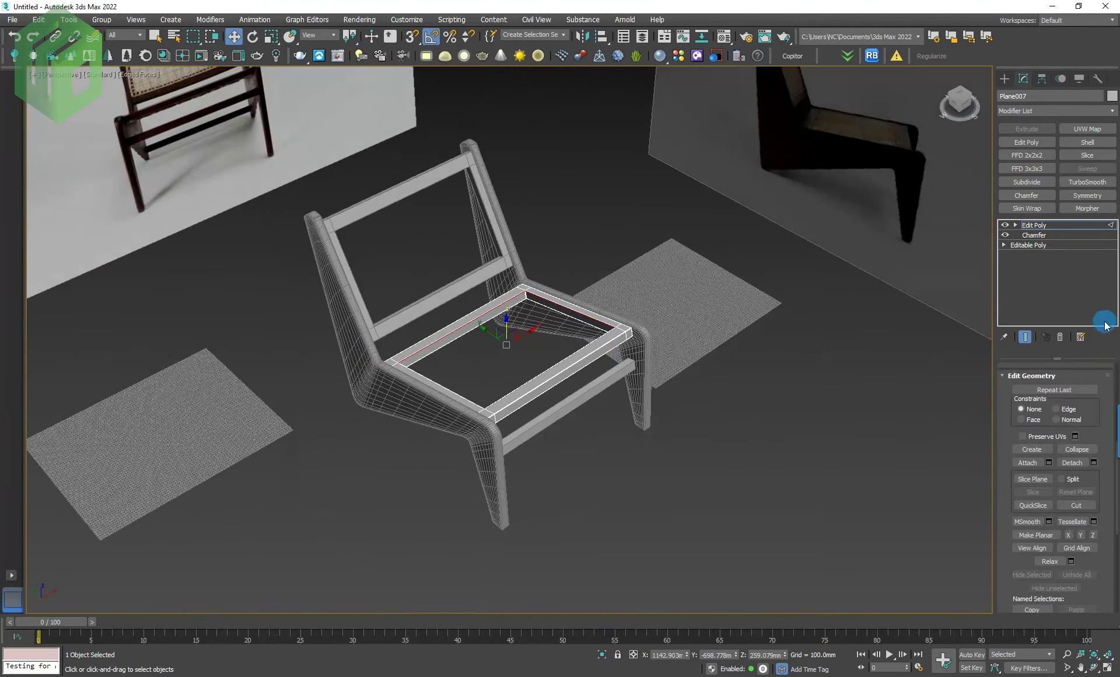
pyautogui.moveTo(1110, 575); pyautogui.dragTo(1108, 475)
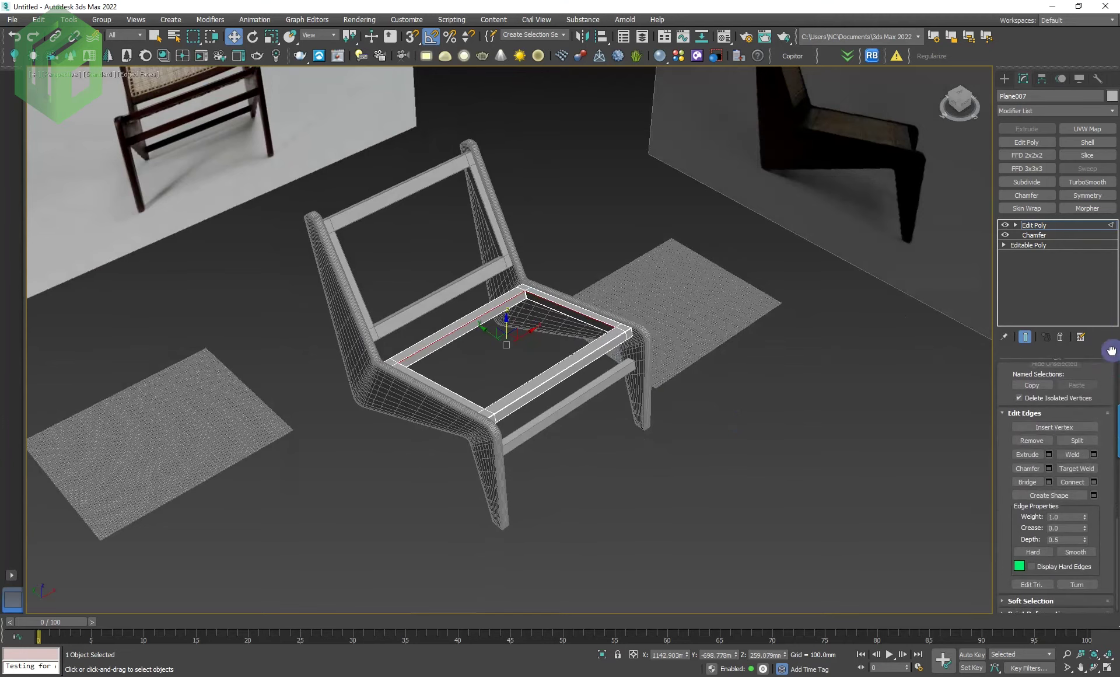
# Step: Create a linear shape, Shape001, from the selected inner edge loop
pyautogui.click(1019, 496)
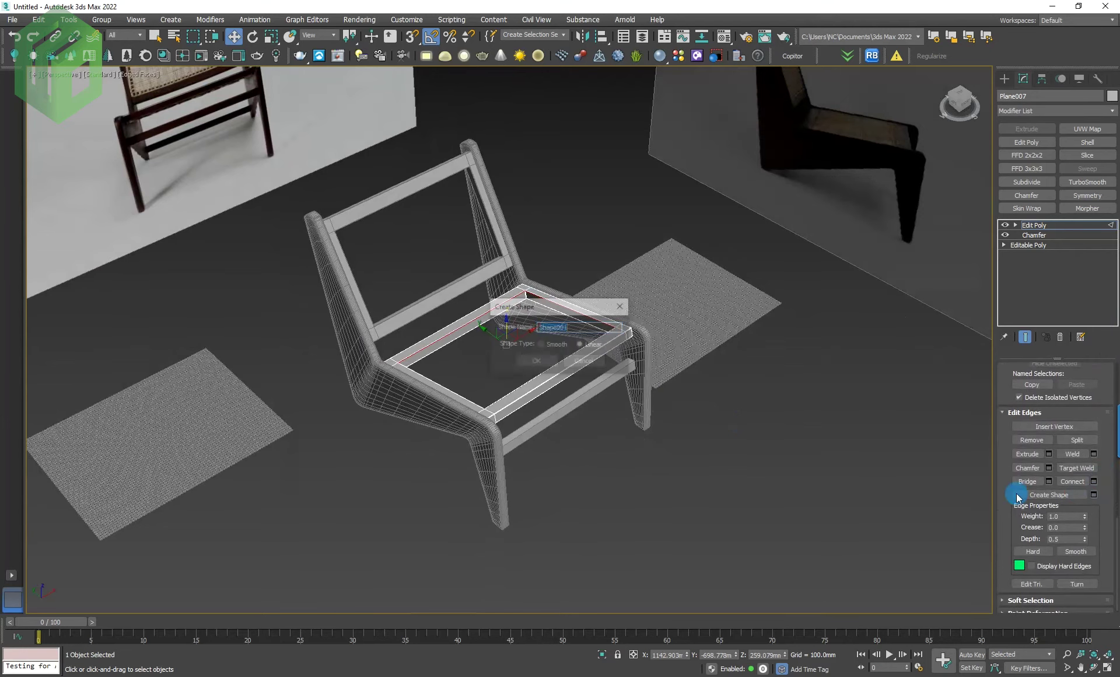
pyautogui.click(552, 362)
pyautogui.press('z')
pyautogui.click(1062, 225)
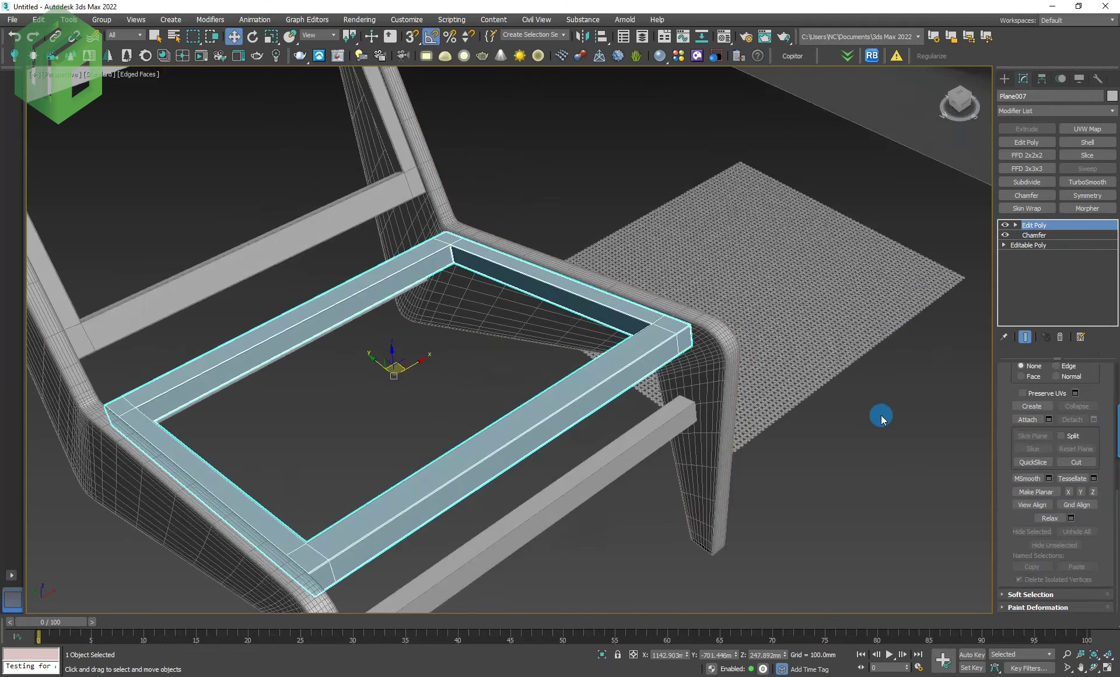
# Step: Add an Edit Poly modifier to Shape001 so the seat outline becomes a filled surface
pyautogui.hotkey('alt', 'q')
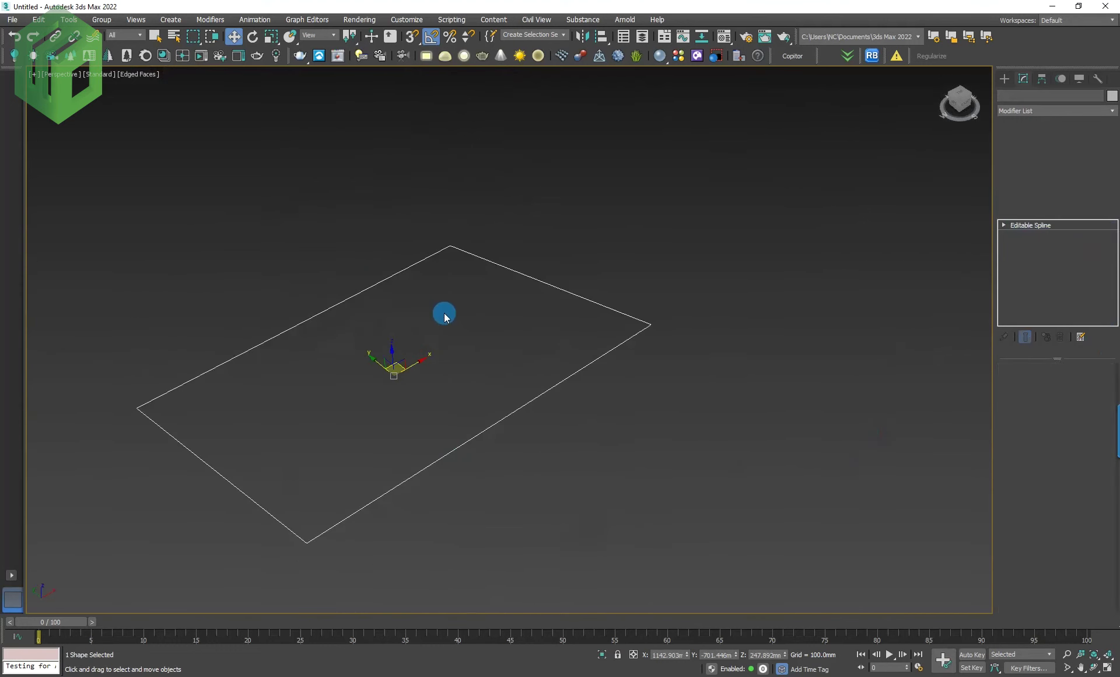
pyautogui.moveTo(625, 508); pyautogui.dragTo(443, 313)
pyautogui.hotkey('alt', 'q')
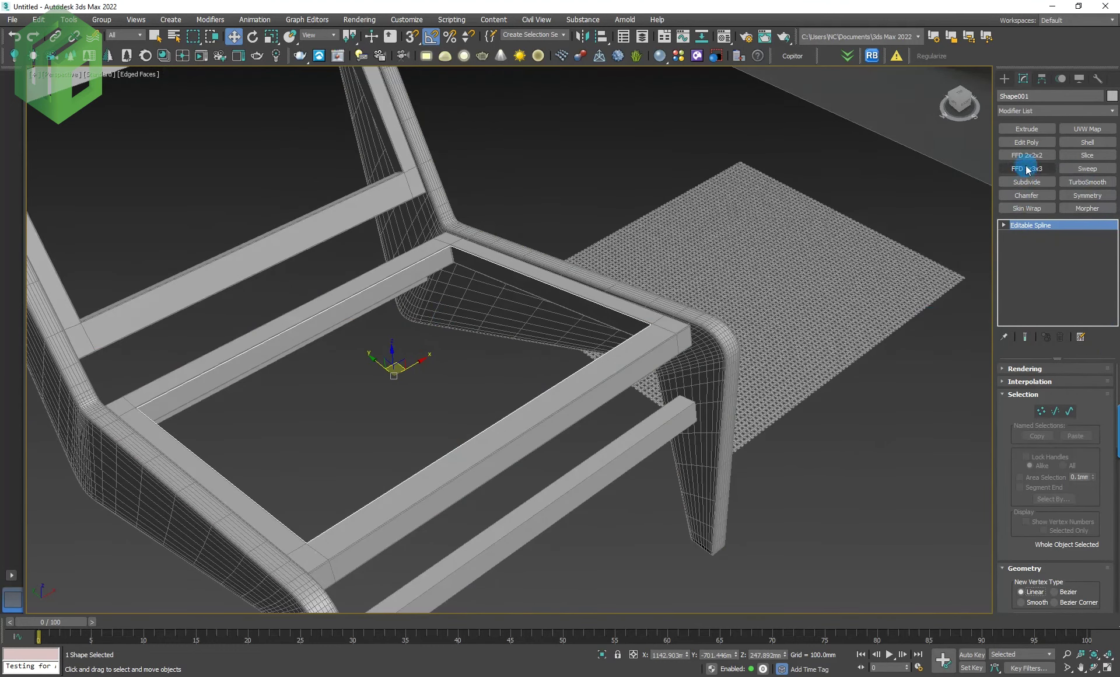
pyautogui.click(1027, 128)
pyautogui.scroll(-5, 608, 330)
pyautogui.click(821, 454)
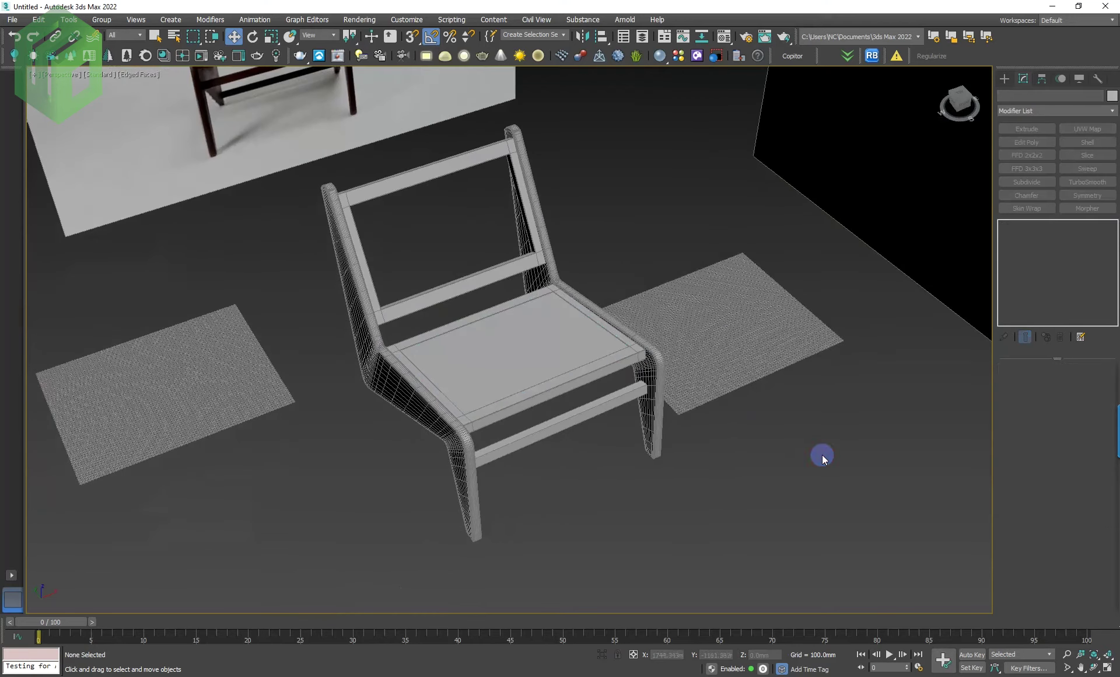
pyautogui.click(747, 359)
pyautogui.keyDown('alt'); pyautogui.moveTo(759, 397); pyautogui.dragTo(664, 422, button='middle'); pyautogui.keyUp('alt')
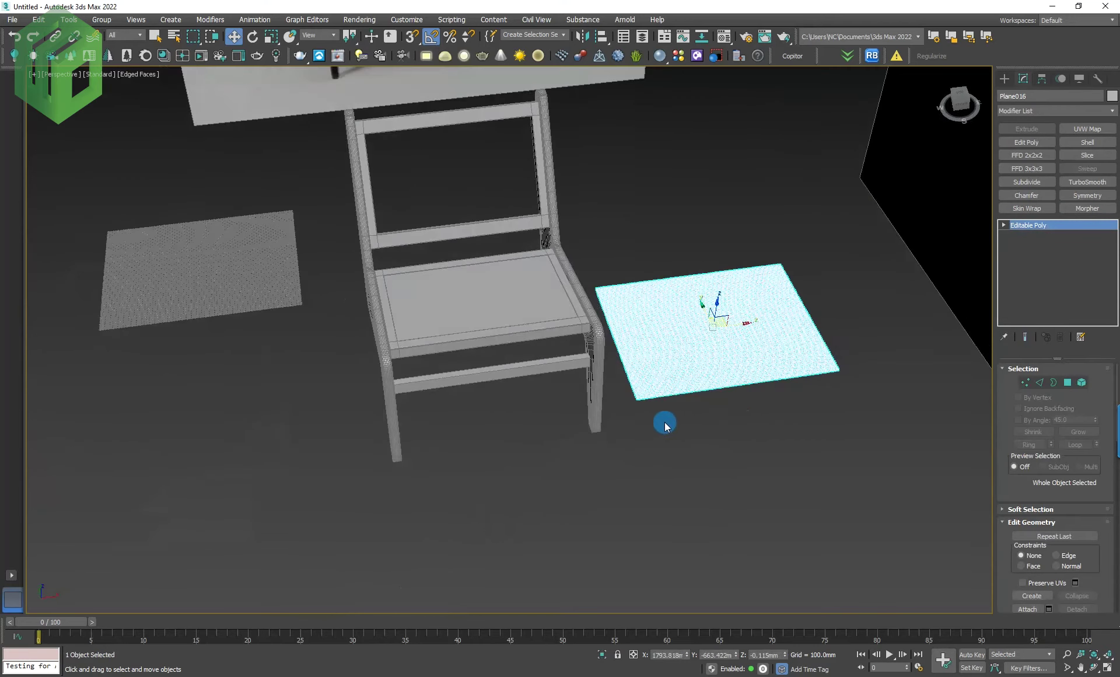
# Step: Place cane panel Plane016 onto the chair seat using Select and Place with Use Base As Pivot
pyautogui.rightClick(286, 39)
pyautogui.click(560, 312)
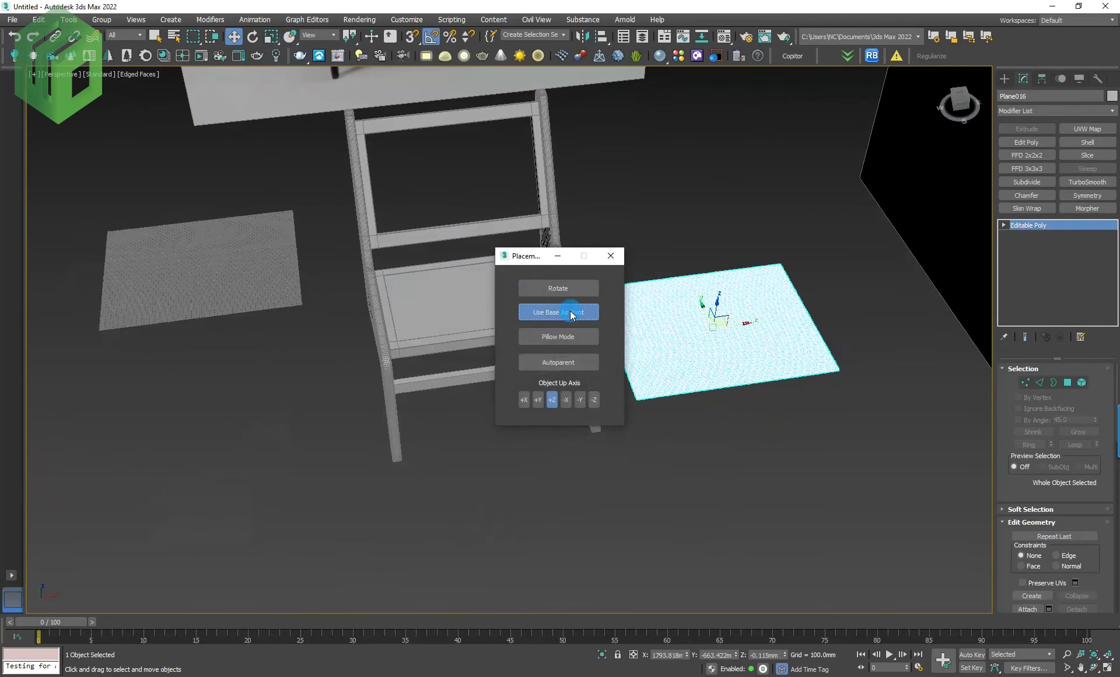
pyautogui.click(622, 264)
pyautogui.moveTo(741, 331); pyautogui.dragTo(608, 316)
pyautogui.moveTo(694, 334); pyautogui.dragTo(477, 296)
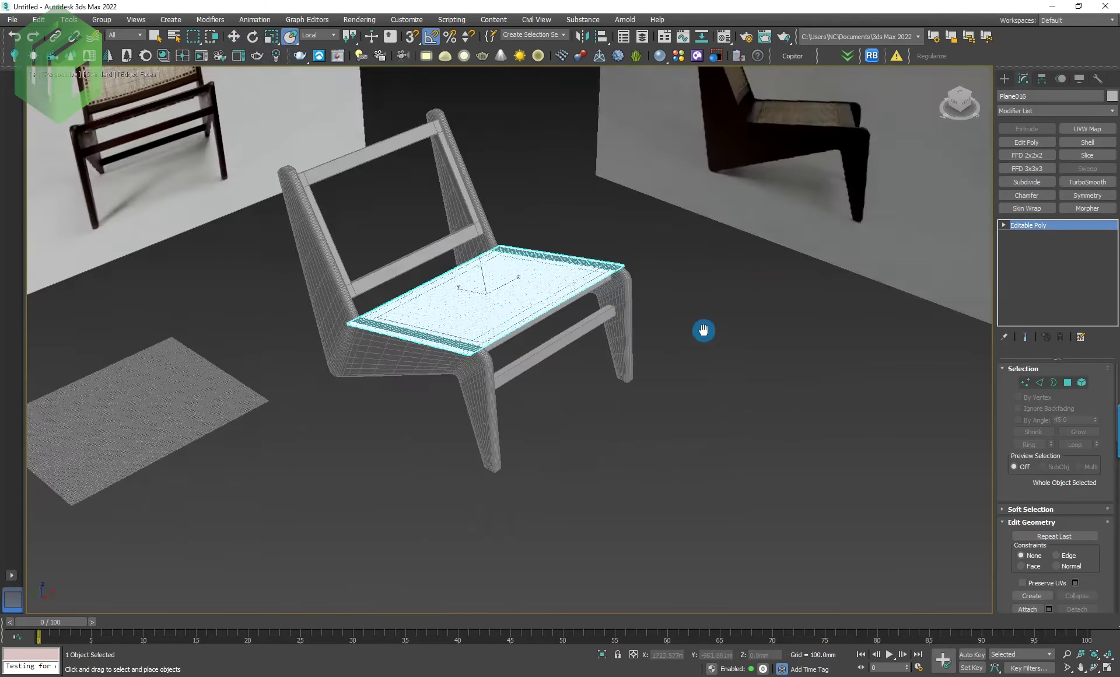
pyautogui.scroll(3, 702, 329)
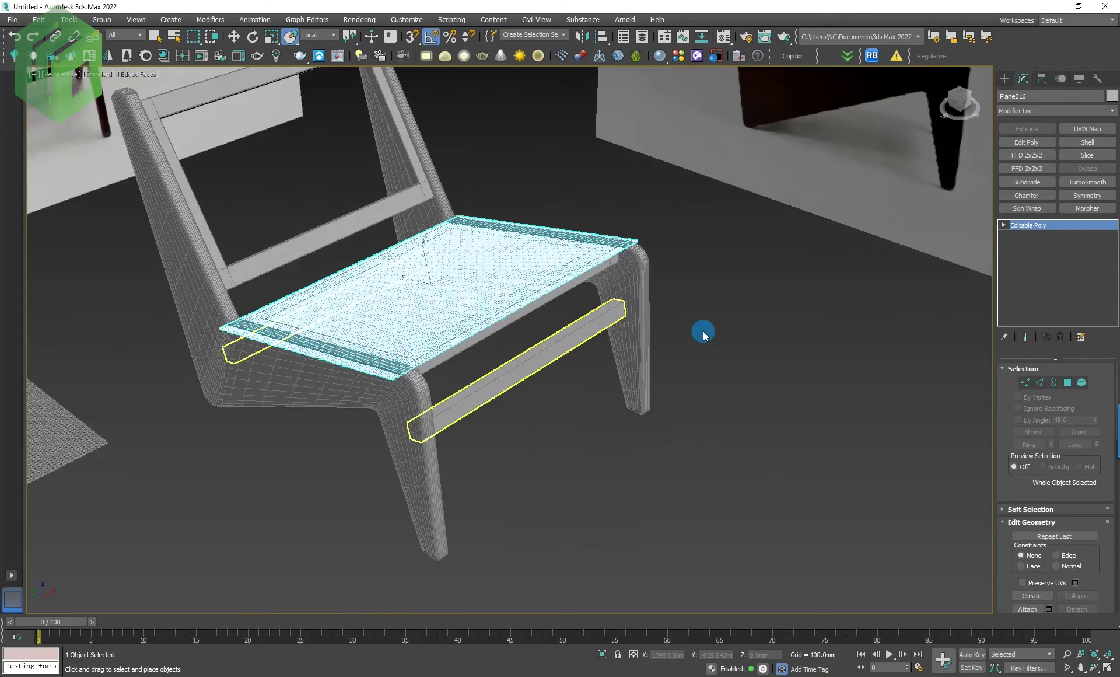
pyautogui.rightClick(760, 338)
pyautogui.press('w')
pyautogui.press('Delete')
pyautogui.click(487, 270)
# Step: Add a Shell to Shape001 with 50 mm inner and outer amounts, then select the woven seat
pyautogui.moveTo(487, 270)
pyautogui.keyDown('alt'); pyautogui.mouseDown(button='middle')
pyautogui.moveTo(594, 454)
pyautogui.moveTo(593, 479)
pyautogui.mouseUp(button='middle'); pyautogui.keyUp('alt')
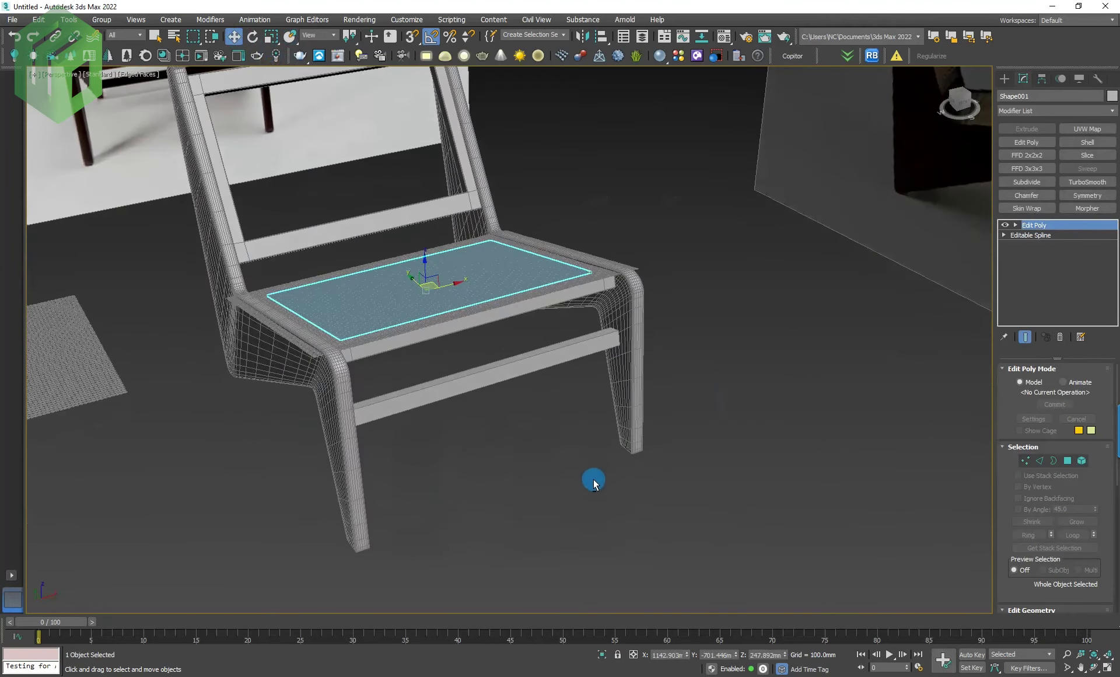
pyautogui.click(1087, 144)
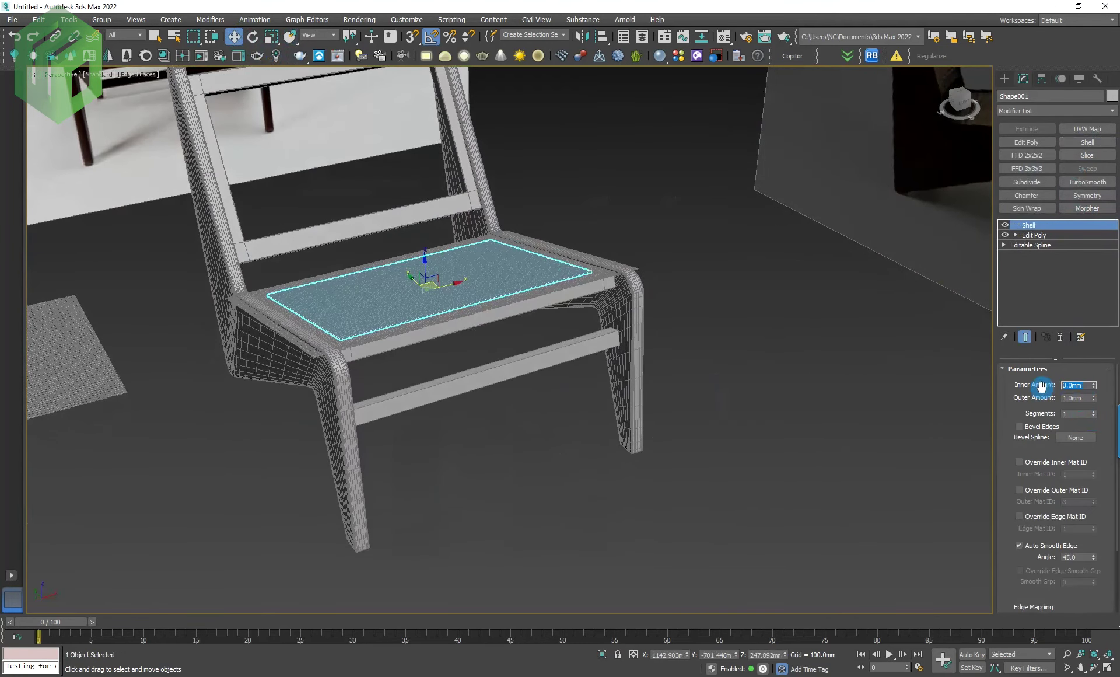
pyautogui.write('50')
pyautogui.press('Tab')
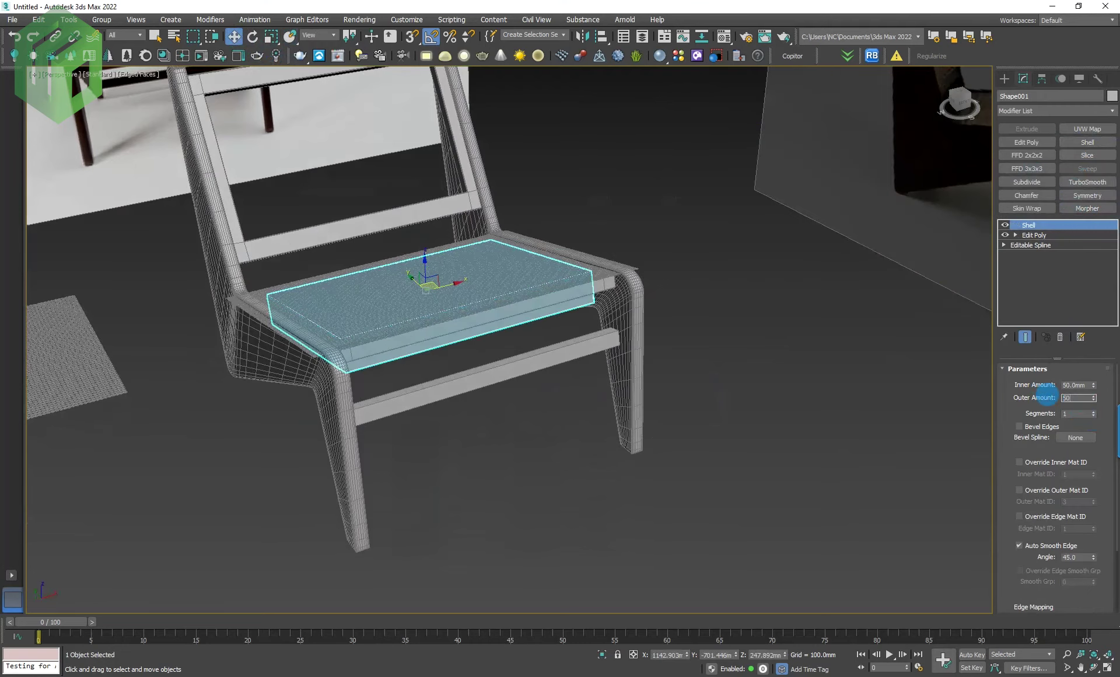
pyautogui.press('Return')
pyautogui.click(793, 402)
pyautogui.moveTo(794, 402)
pyautogui.keyDown('alt'); pyautogui.mouseDown(button='middle')
pyautogui.moveTo(763, 427)
pyautogui.moveTo(650, 380)
pyautogui.mouseUp(button='middle'); pyautogui.keyUp('alt')
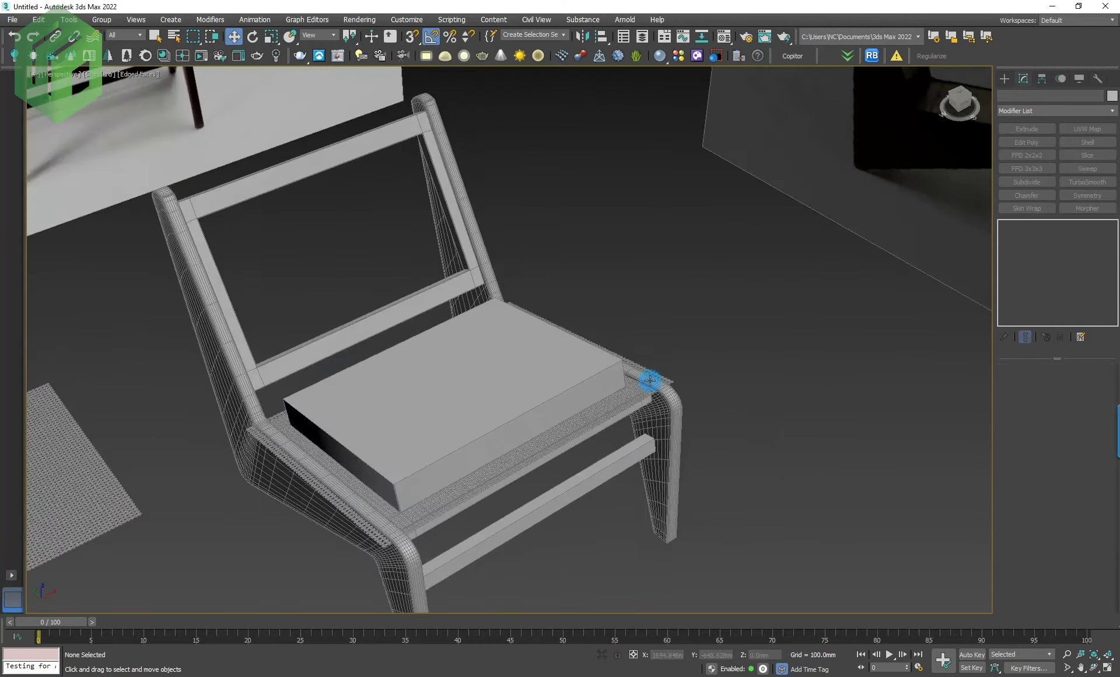
pyautogui.scroll(3, 650, 380)
pyautogui.click(680, 383)
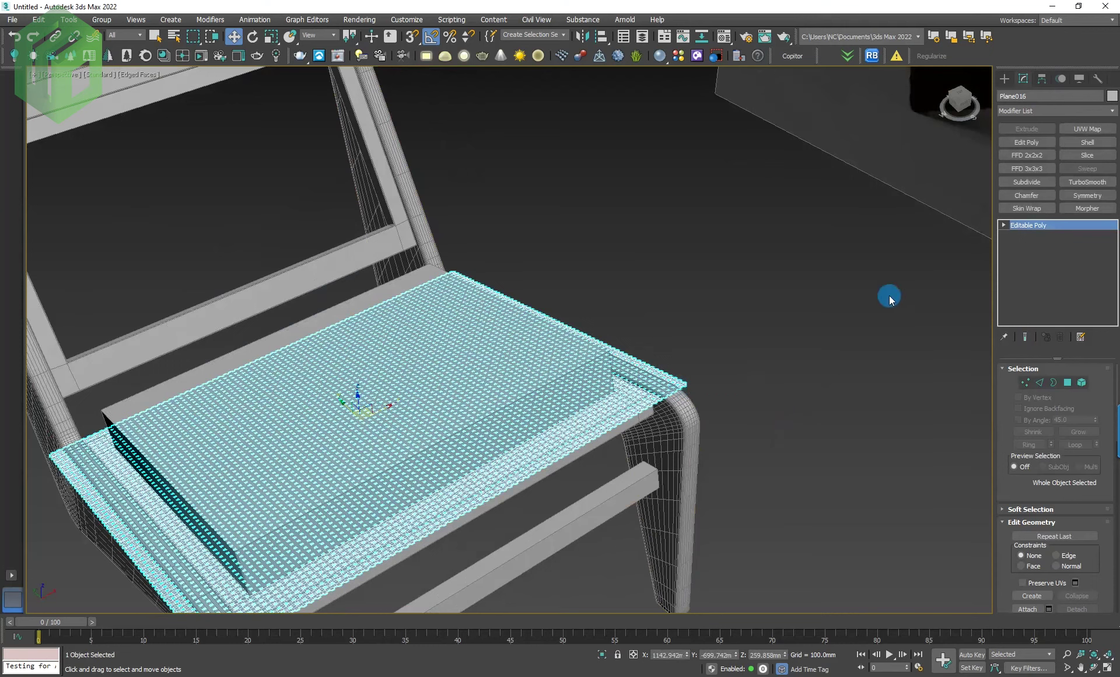
# Step: Boolean-intersect the woven seat Plane016 with Shape001
pyautogui.click(1005, 79)
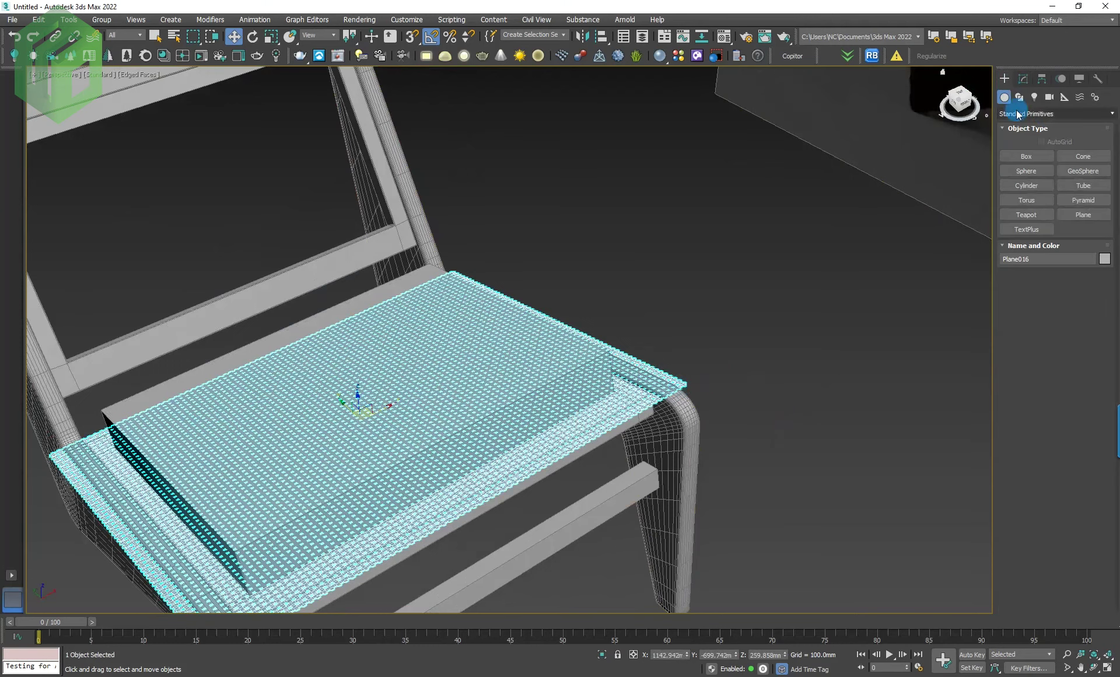
pyautogui.click(1047, 114)
pyautogui.click(1036, 146)
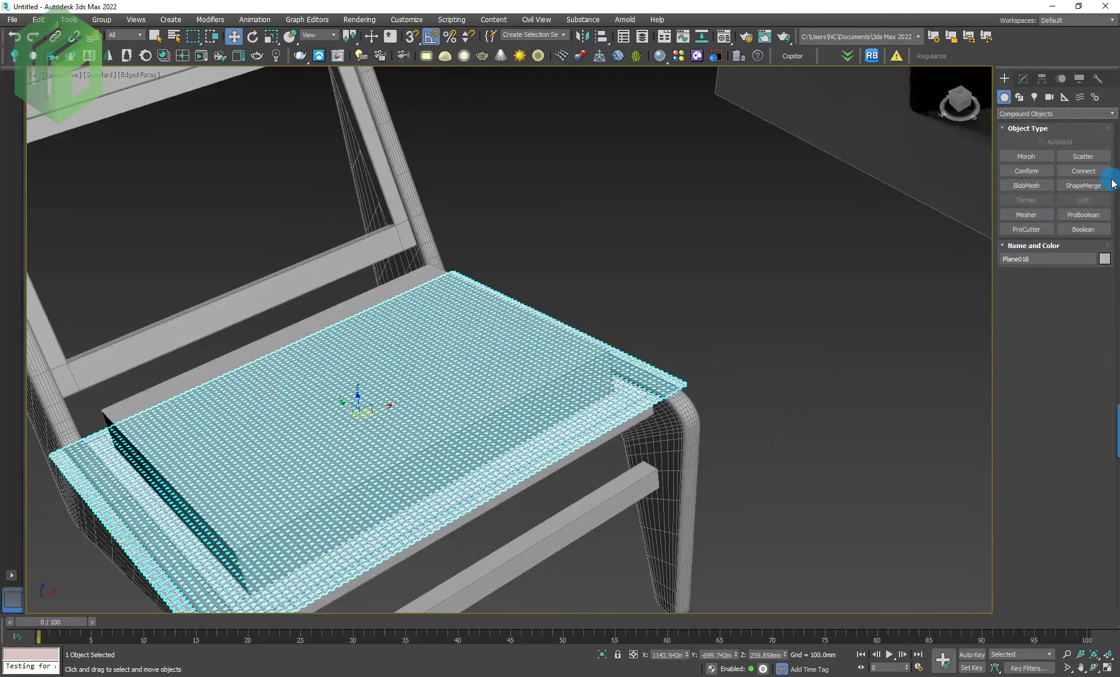
pyautogui.click(1079, 234)
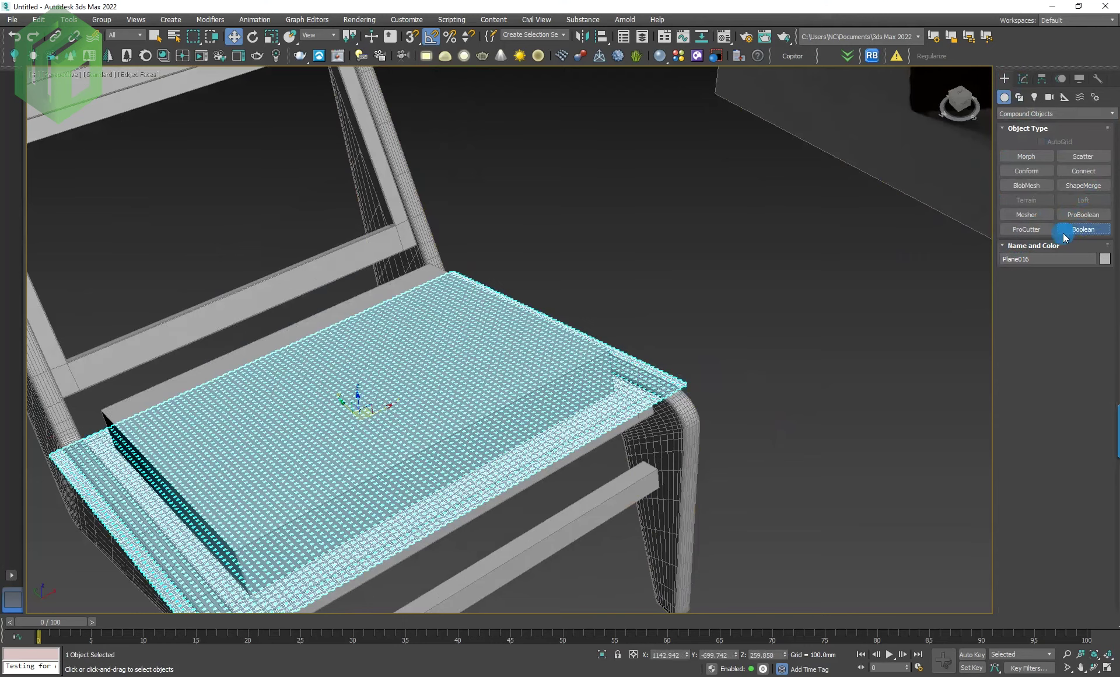
pyautogui.moveTo(776, 370); pyautogui.dragTo(798, 323, button='middle')
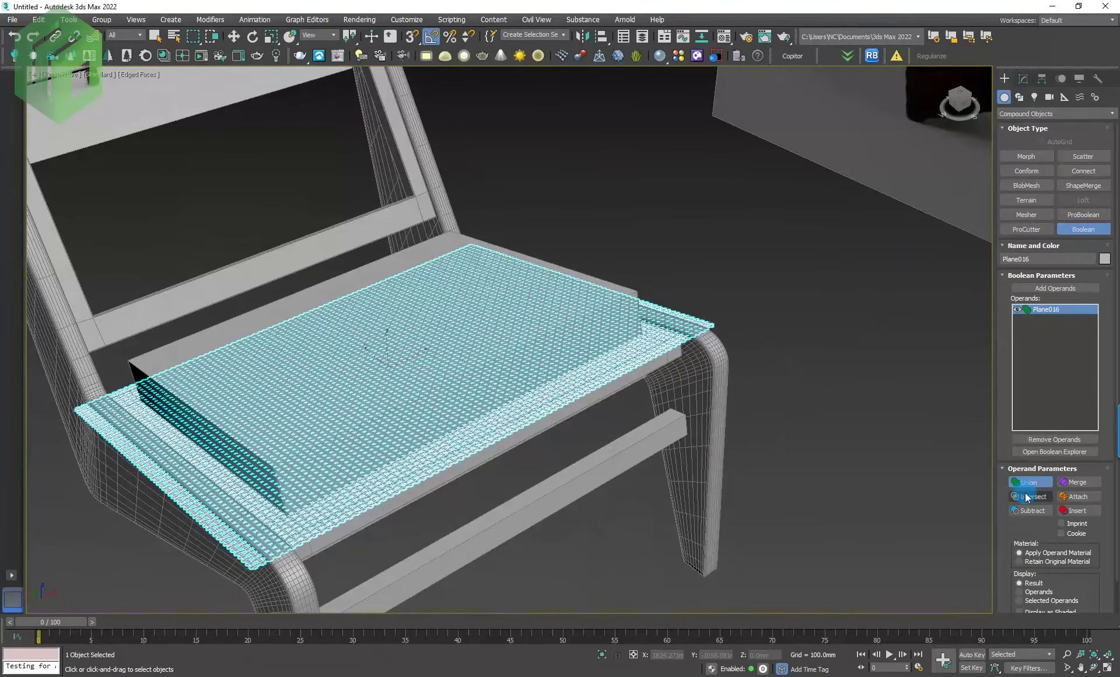
pyautogui.click(1061, 293)
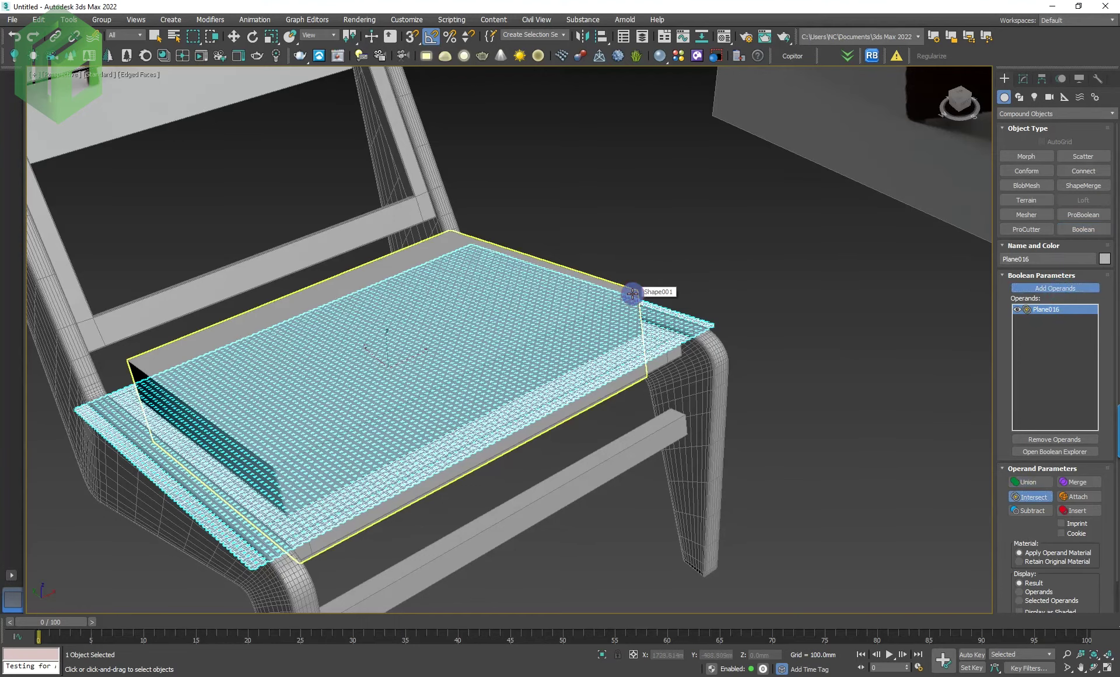
pyautogui.click(792, 341)
# Step: Convert the trimmed woven seat to an editable poly
pyautogui.moveTo(794, 345)
pyautogui.keyDown('alt'); pyautogui.mouseDown(button='middle')
pyautogui.moveTo(812, 370)
pyautogui.moveTo(790, 345)
pyautogui.mouseUp(button='middle'); pyautogui.keyUp('alt')
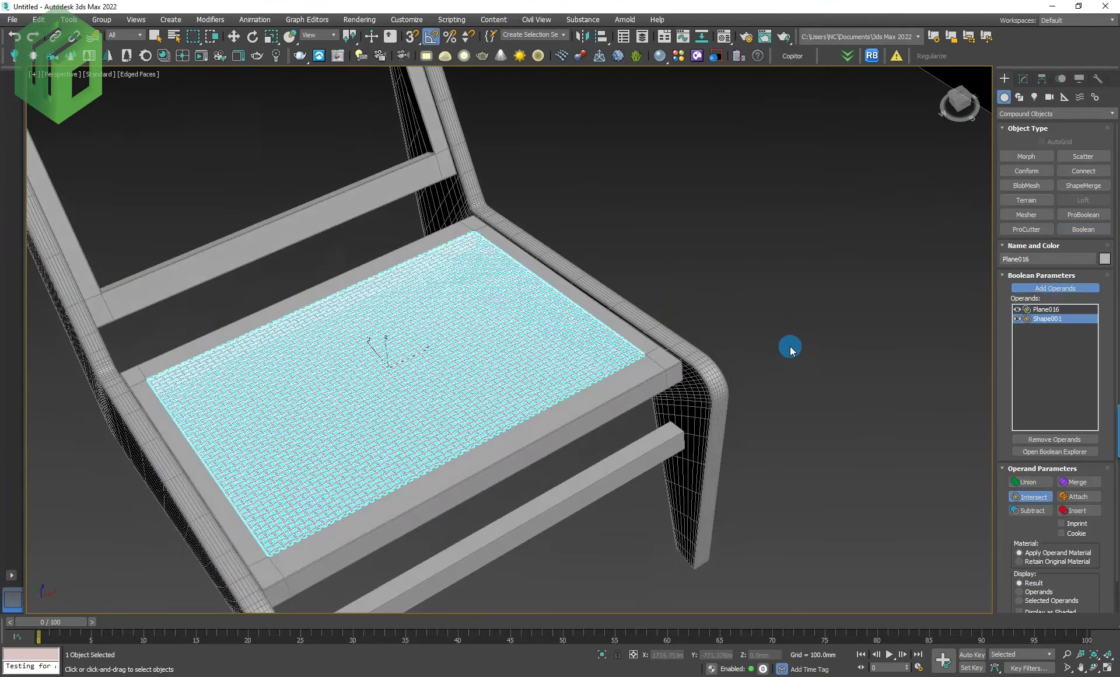
pyautogui.scroll(5, 495, 371)
pyautogui.press('w')
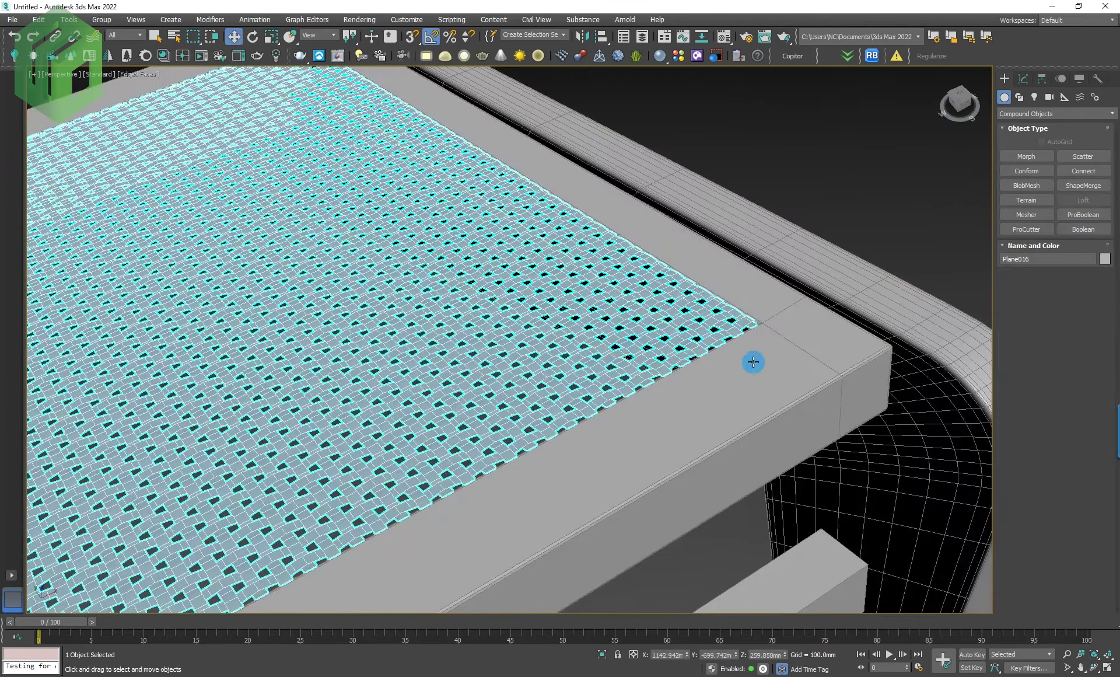
pyautogui.rightClick(717, 349)
pyautogui.moveTo(752, 518)
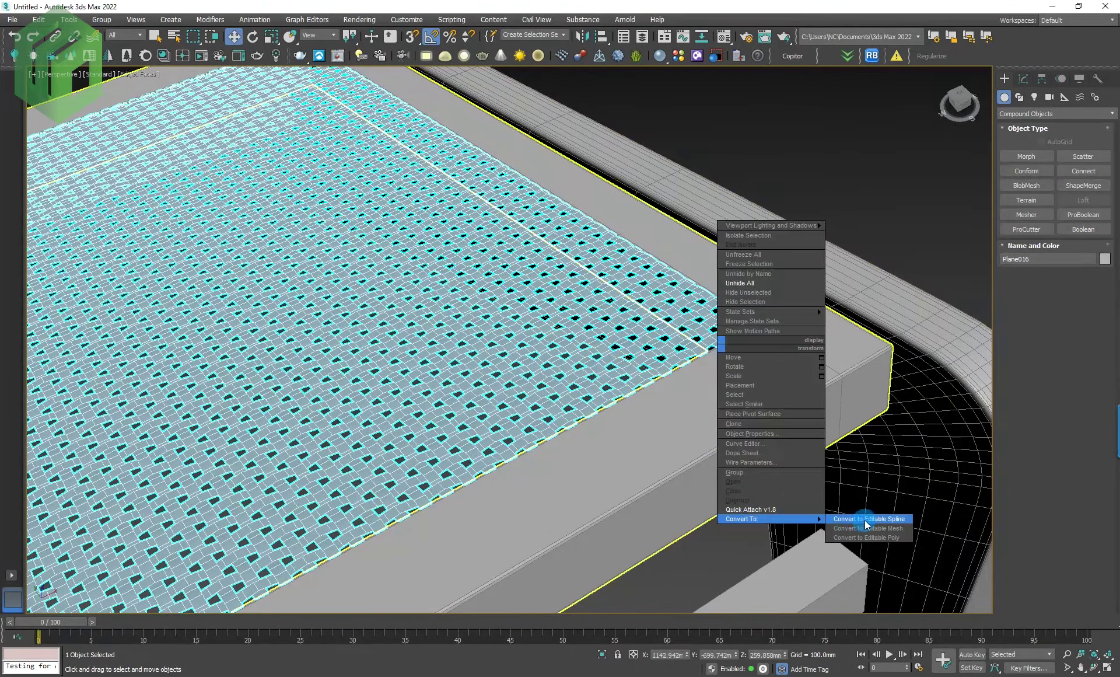
pyautogui.click(863, 538)
pyautogui.scroll(-5, 671, 362)
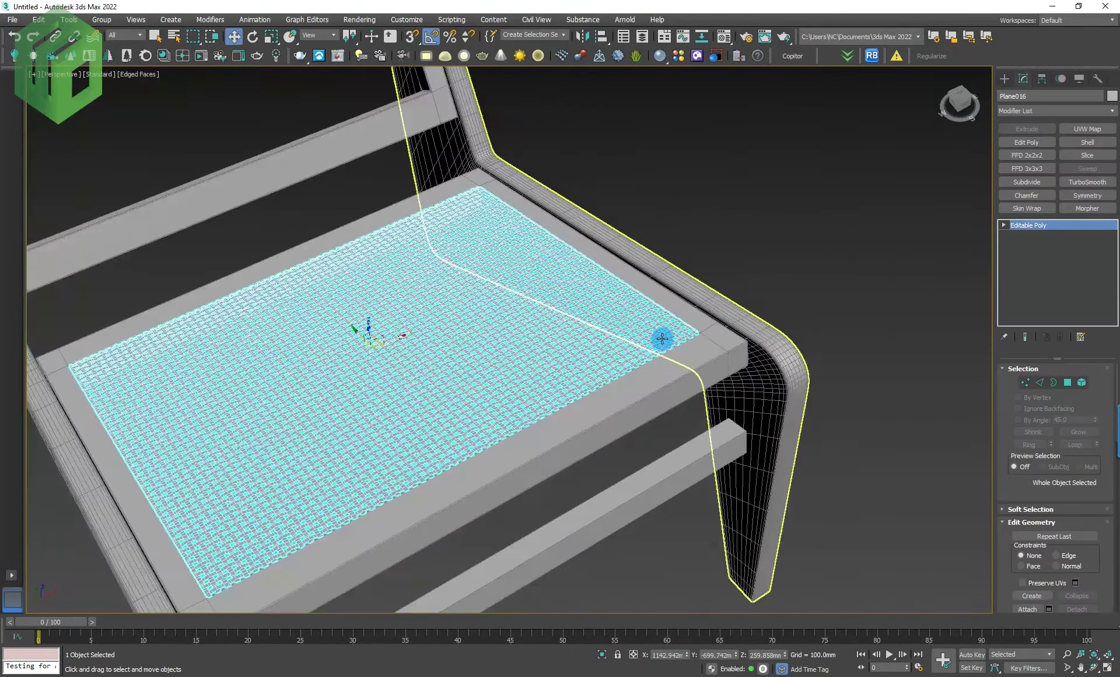
# Step: Unhide Shape001 and delete its Shell and Edit Poly modifiers, leaving a plain spline
pyautogui.click(780, 265)
pyautogui.rightClick(780, 265)
pyautogui.click(815, 209)
pyautogui.click(595, 275)
pyautogui.click(1067, 342)
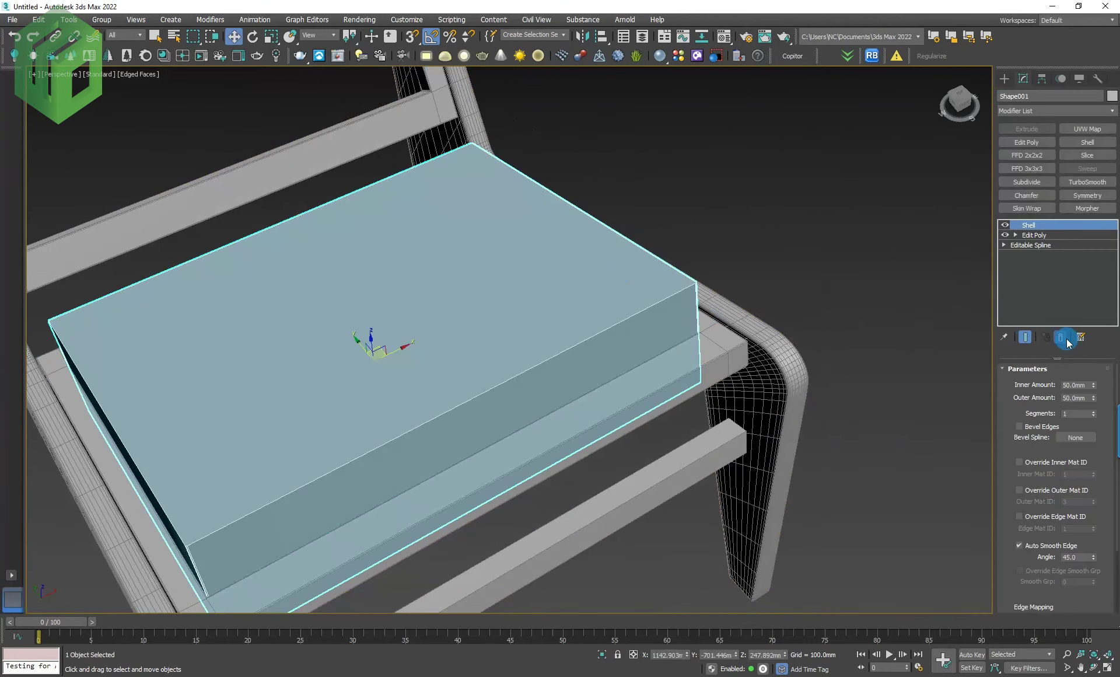
pyautogui.click(1061, 338)
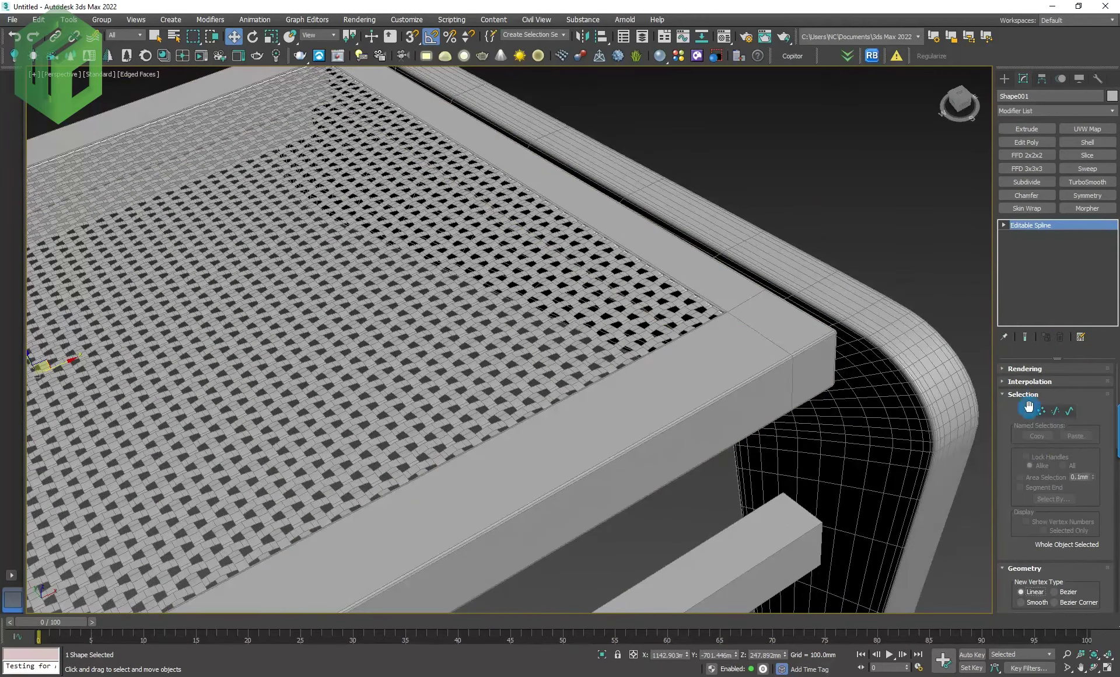
# Step: Make the seat border spline renderable in renderer and viewport as a 4 mm tube
pyautogui.click(1005, 374)
pyautogui.scroll(-1, 1029, 407)
pyautogui.click(1019, 367)
pyautogui.click(1019, 376)
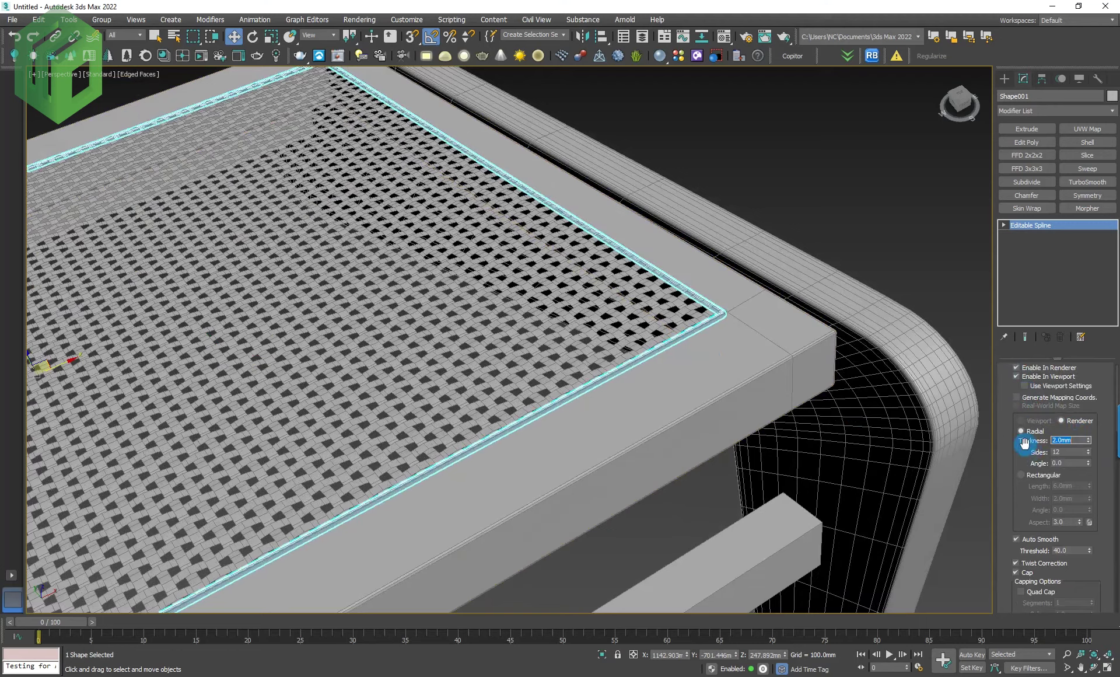
pyautogui.click(931, 149)
pyautogui.scroll(3, 713, 303)
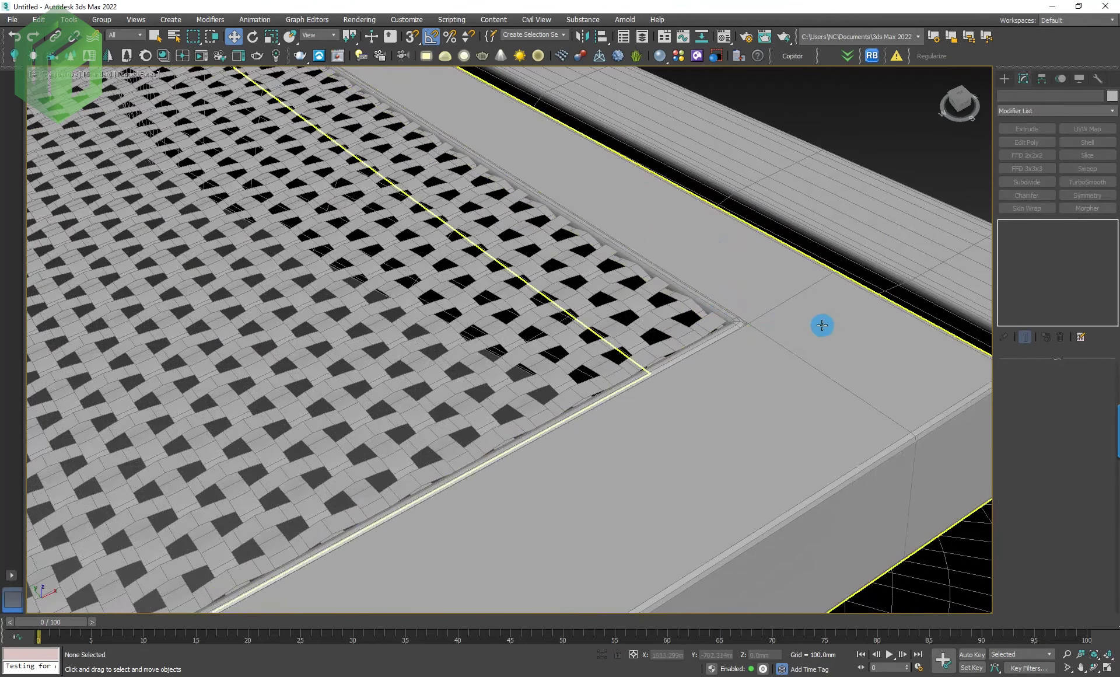
pyautogui.click(727, 325)
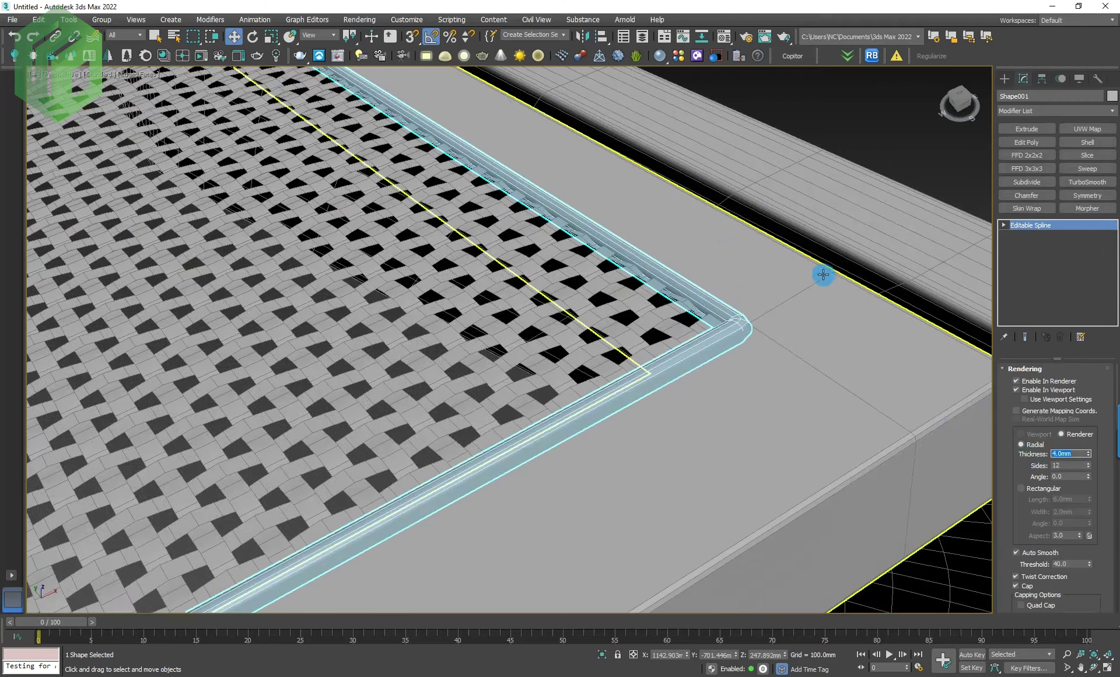
pyautogui.scroll(-5, 823, 272)
pyautogui.click(847, 258)
pyautogui.press('F4')
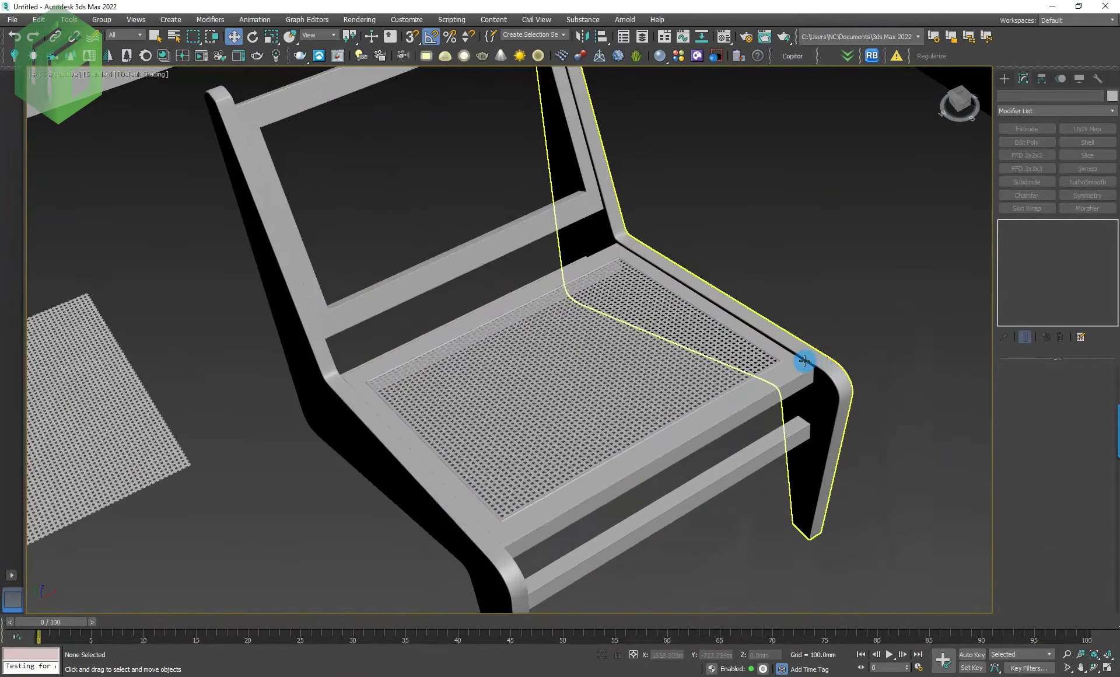
# Step: Add an Edit Poly modifier to the backrest frame Plane009
pyautogui.scroll(8, 798, 365)
pyautogui.scroll(-7, 864, 348)
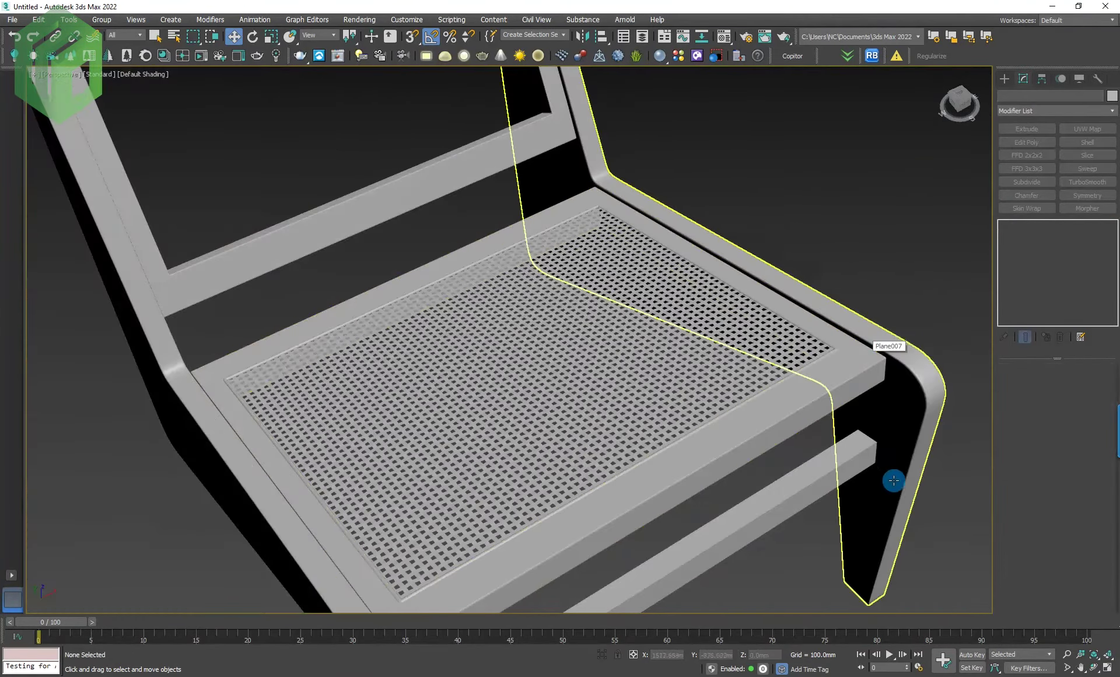
pyautogui.scroll(3, 683, 398)
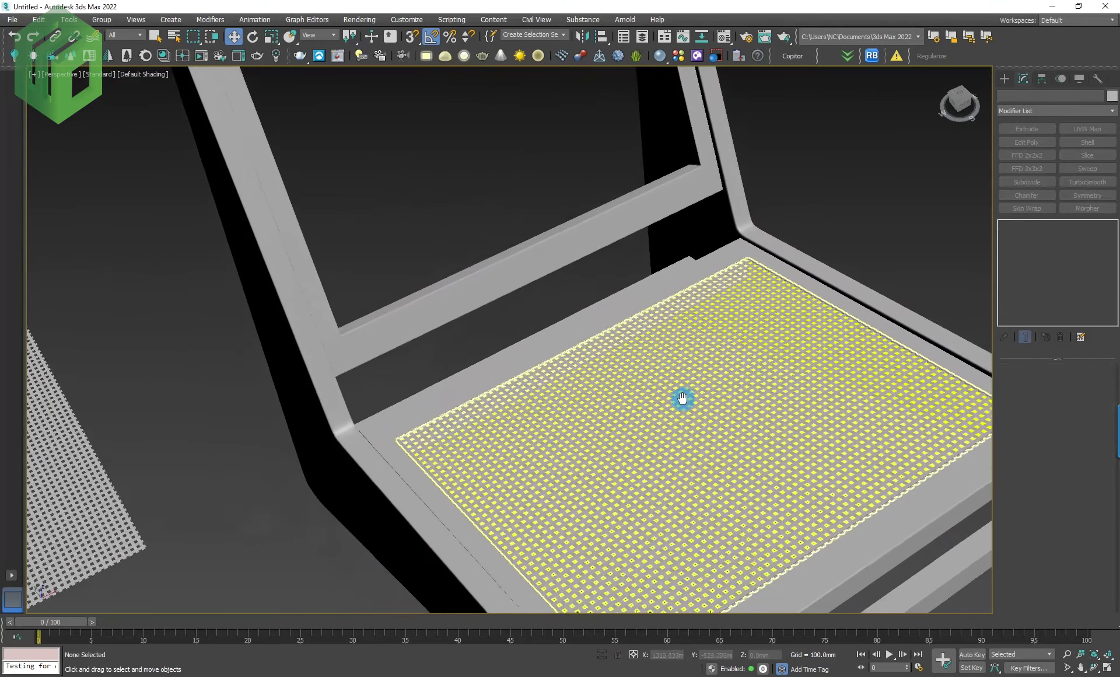
pyautogui.scroll(2, 595, 360)
pyautogui.scroll(2, 595, 360)
pyautogui.click(566, 302)
pyautogui.scroll(-3, 648, 370)
pyautogui.scroll(-3, 660, 362)
pyautogui.scroll(-2, 660, 362)
pyautogui.click(1030, 143)
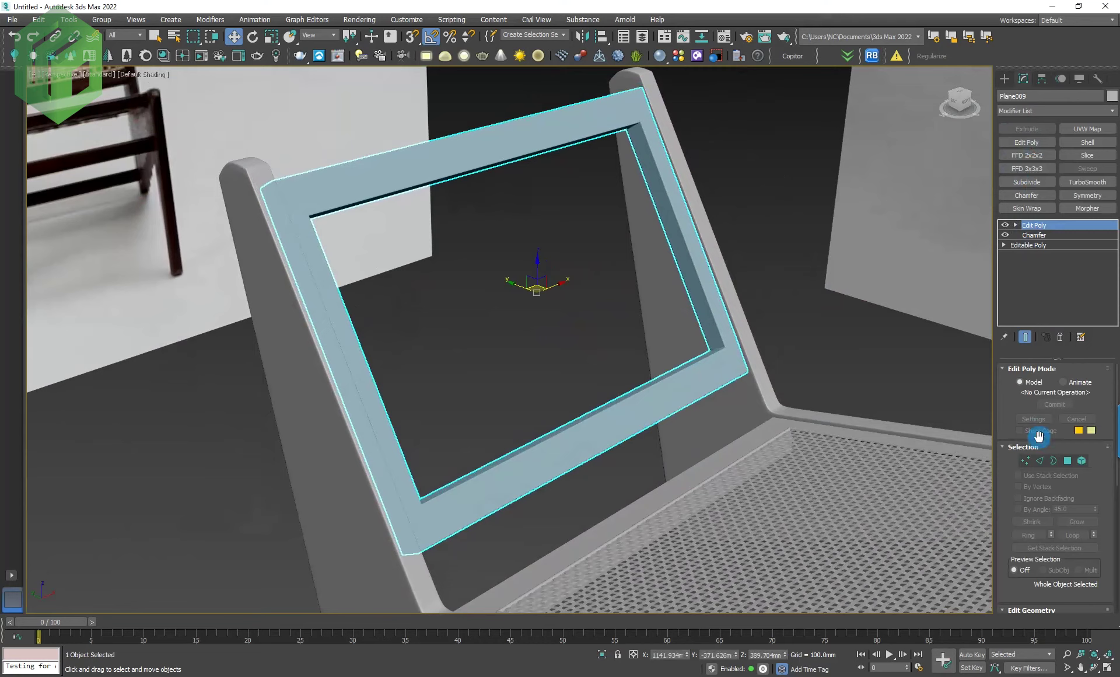
# Step: Create a new shape from the backrest frame's 12 inner edges
pyautogui.click(1040, 460)
pyautogui.scroll(5, 733, 356)
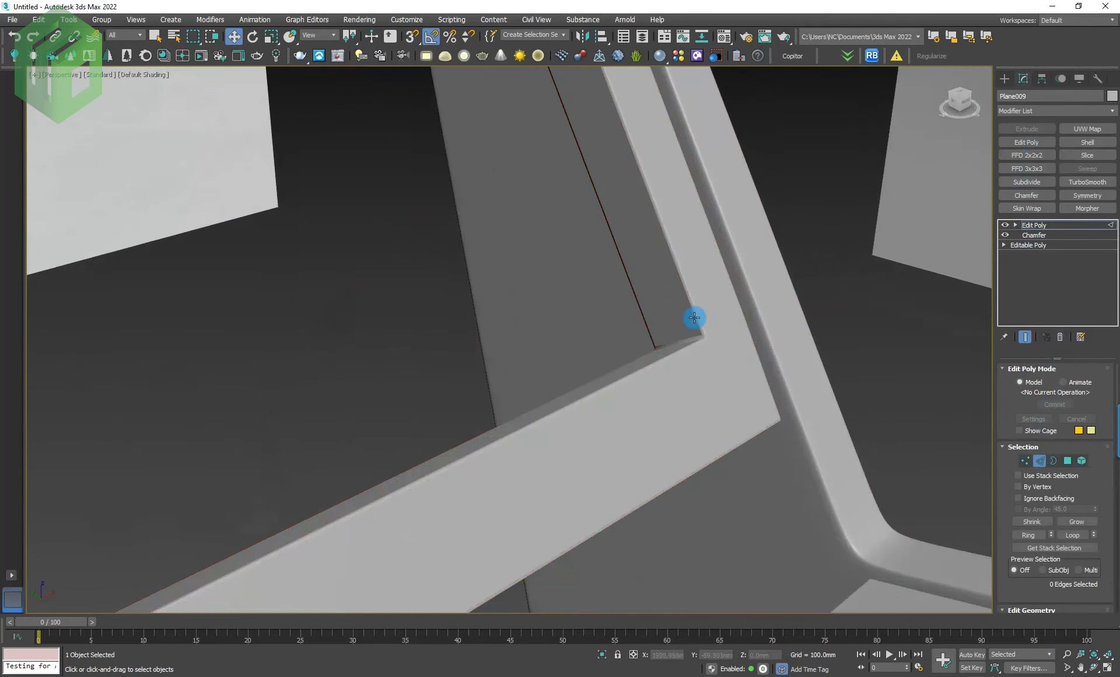
pyautogui.scroll(2, 696, 317)
pyautogui.scroll(-3, 694, 322)
pyautogui.scroll(-3, 683, 322)
pyautogui.scroll(-2, 682, 322)
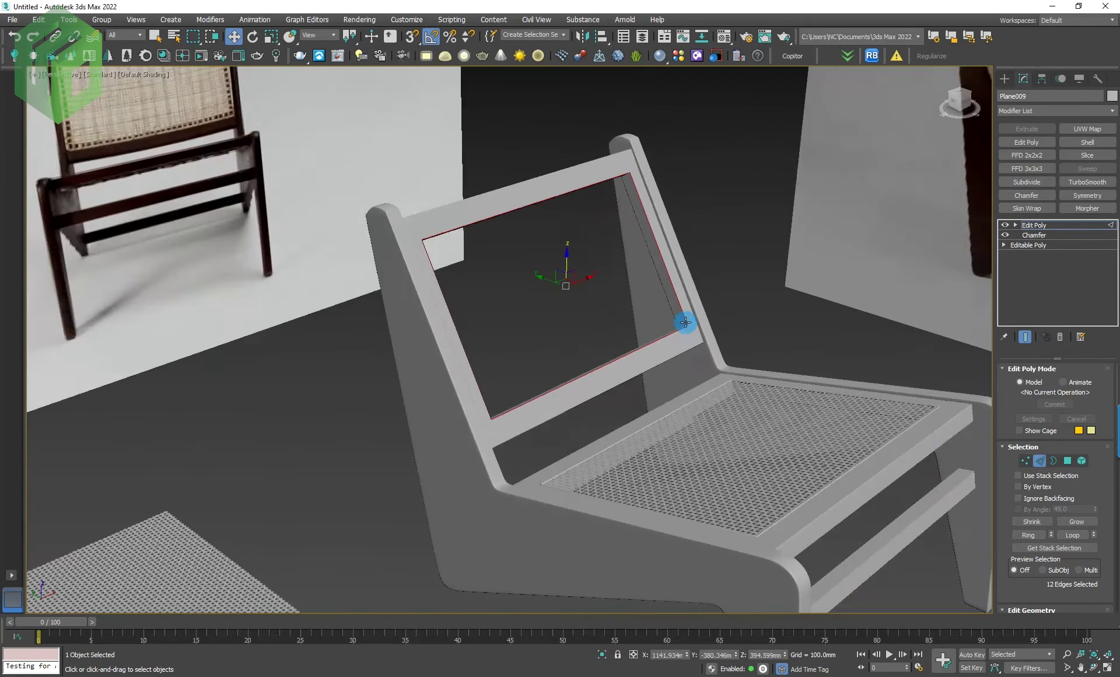
pyautogui.scroll(-1, 1104, 490)
pyautogui.scroll(-5, 1104, 490)
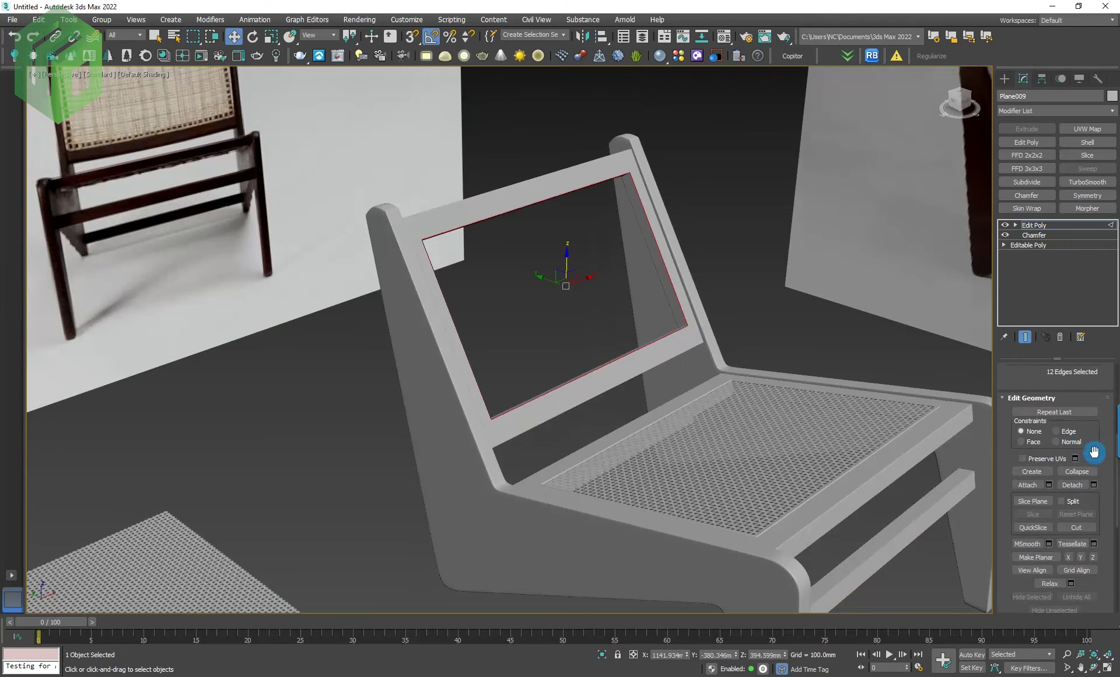
pyautogui.moveTo(1094, 451); pyautogui.dragTo(1103, 311)
pyautogui.click(1087, 569)
pyautogui.click(537, 358)
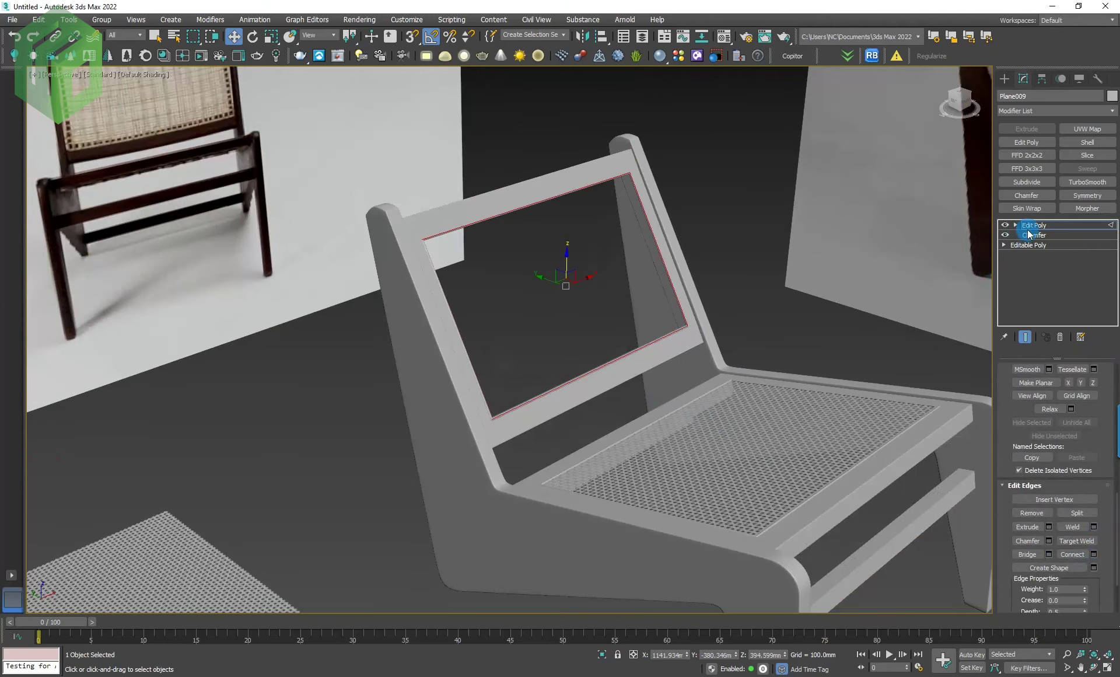
# Step: Add another Edit Poly to the frame and test-move it aside, then undo the move
pyautogui.click(1027, 141)
pyautogui.moveTo(618, 315)
pyautogui.keyDown('ctrl'); pyautogui.keyDown('alt'); pyautogui.mouseDown(button='middle')
pyautogui.moveTo(705, 362)
pyautogui.moveTo(603, 337)
pyautogui.mouseUp(button='middle'); pyautogui.keyUp('alt'); pyautogui.keyUp('ctrl')
pyautogui.scroll(2, 603, 337)
pyautogui.moveTo(537, 271); pyautogui.dragTo(580, 308)
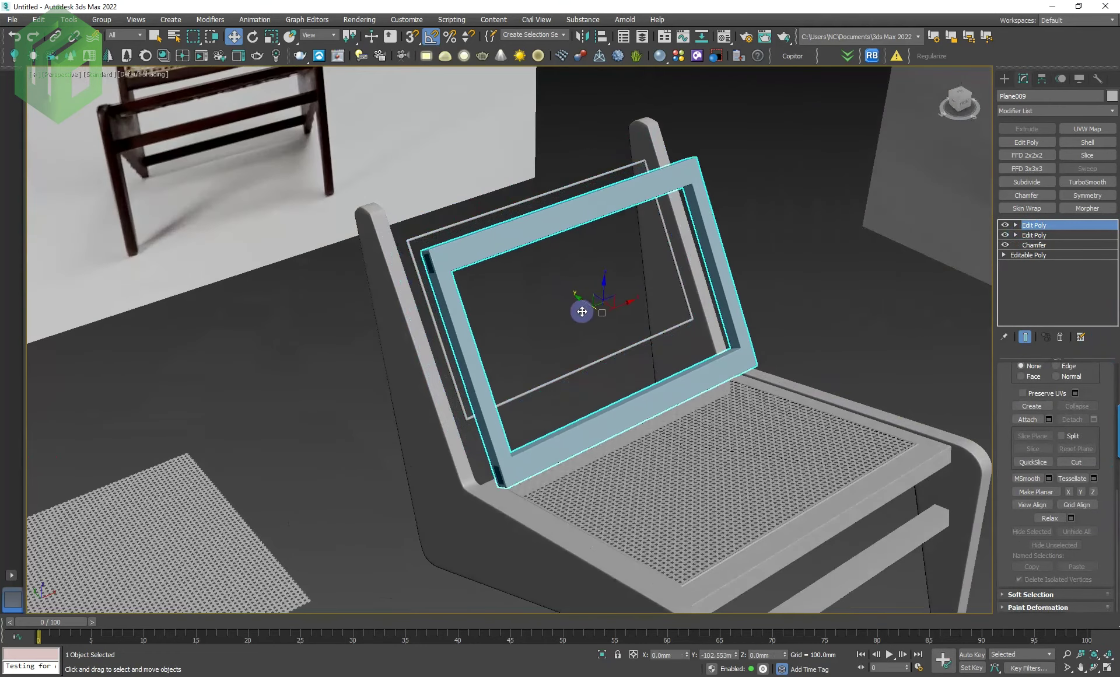
pyautogui.hotkey('ctrl', 'z')
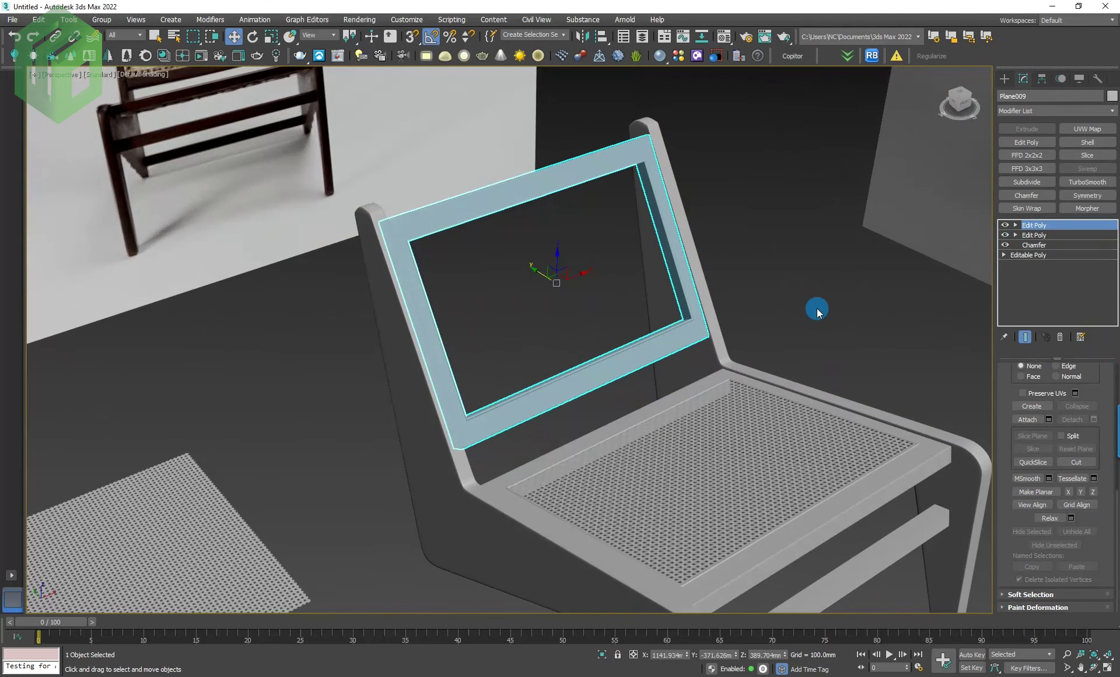
# Step: Select the new outline Shape002, briefly adding and removing an Edit Poly layer
pyautogui.hotkey('shift', 'g')
pyautogui.moveTo(763, 235); pyautogui.dragTo(605, 295)
pyautogui.hotkey('shift', 'g')
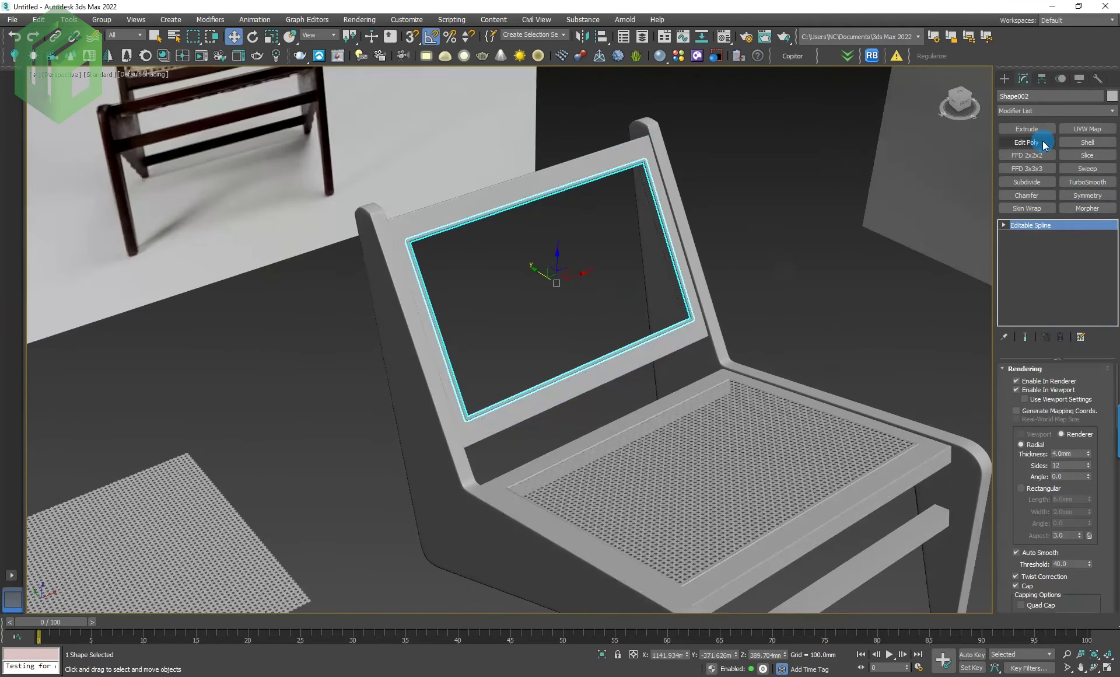
pyautogui.click(1044, 144)
pyautogui.scroll(-4, 701, 323)
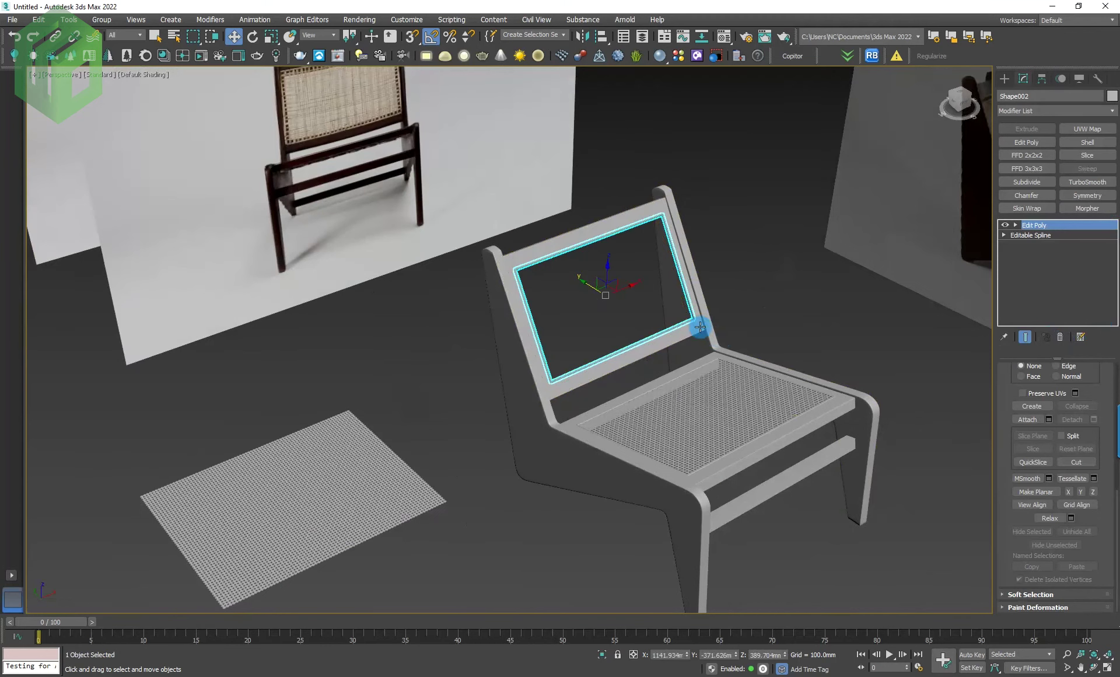
pyautogui.moveTo(587, 285); pyautogui.dragTo(677, 336)
pyautogui.rightClick(678, 337)
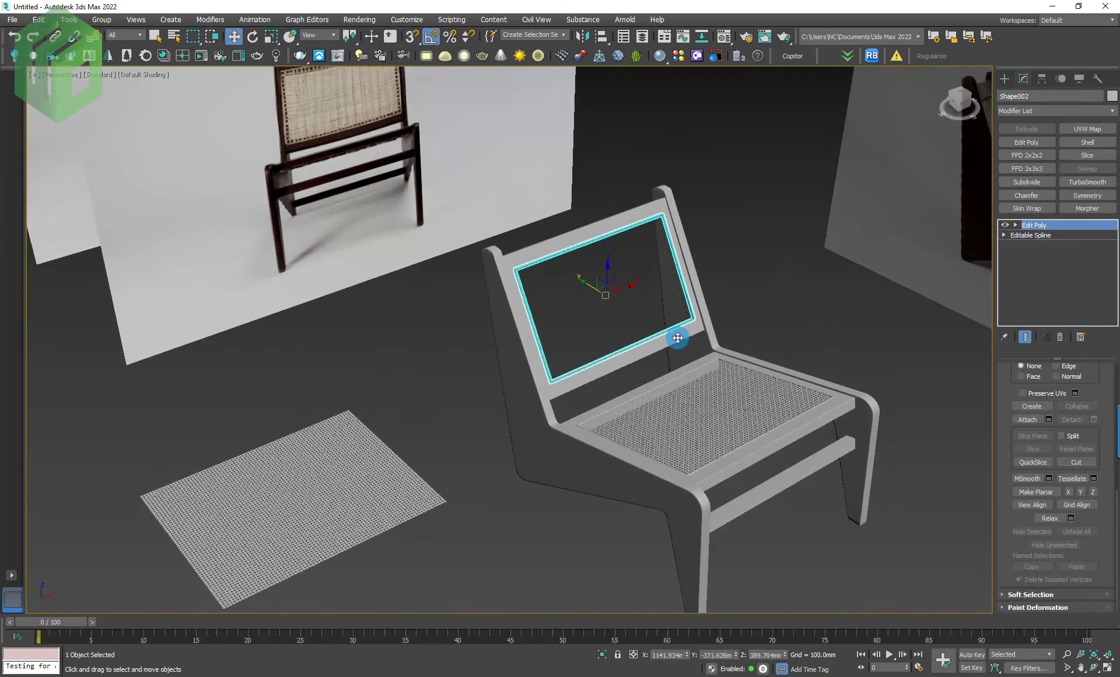
pyautogui.click(1058, 337)
pyautogui.rightClick(718, 261)
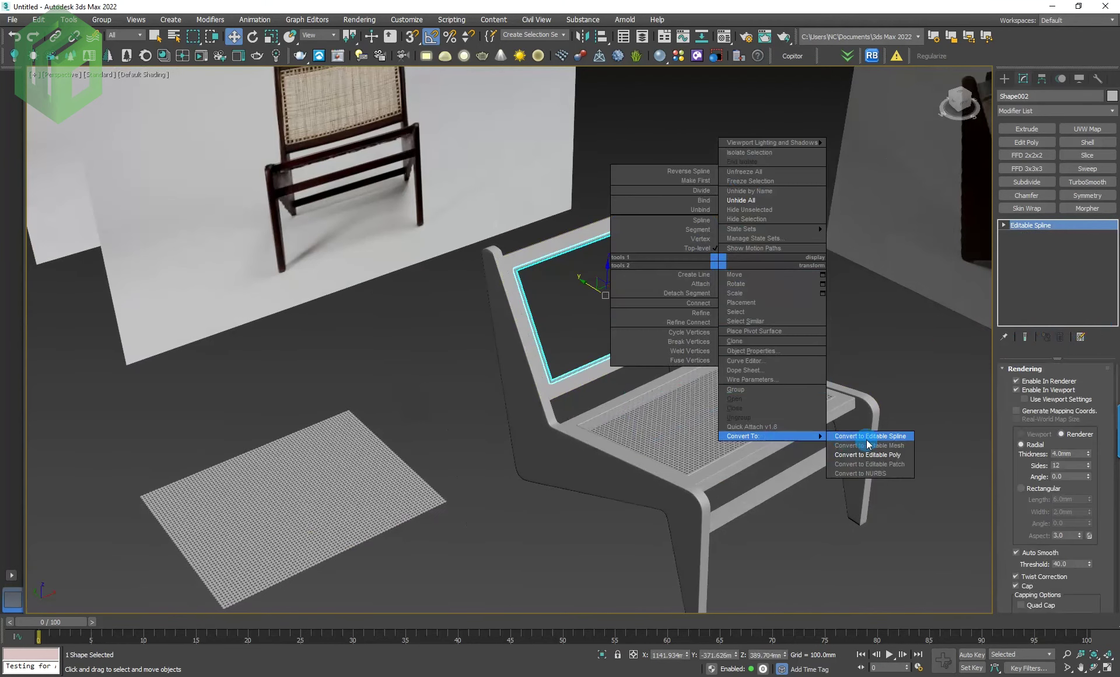
# Step: Turn off Shape002's tube rendering after briefly trying an Edit Poly on it
pyautogui.click(887, 437)
pyautogui.click(1027, 141)
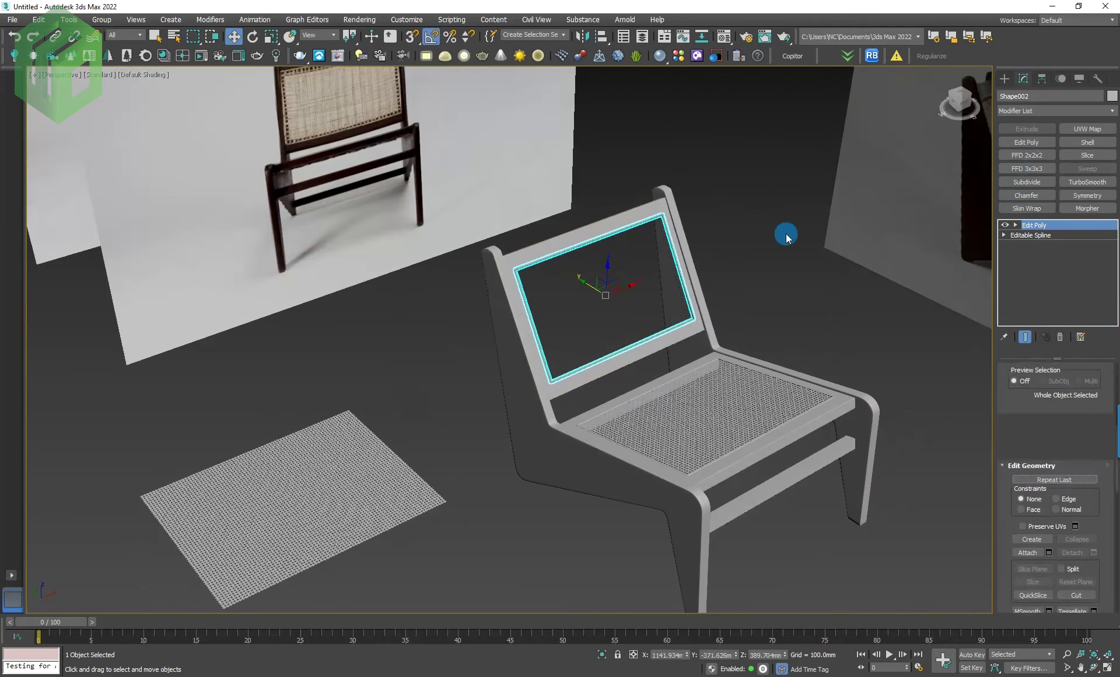
pyautogui.press('z')
pyautogui.click(1061, 337)
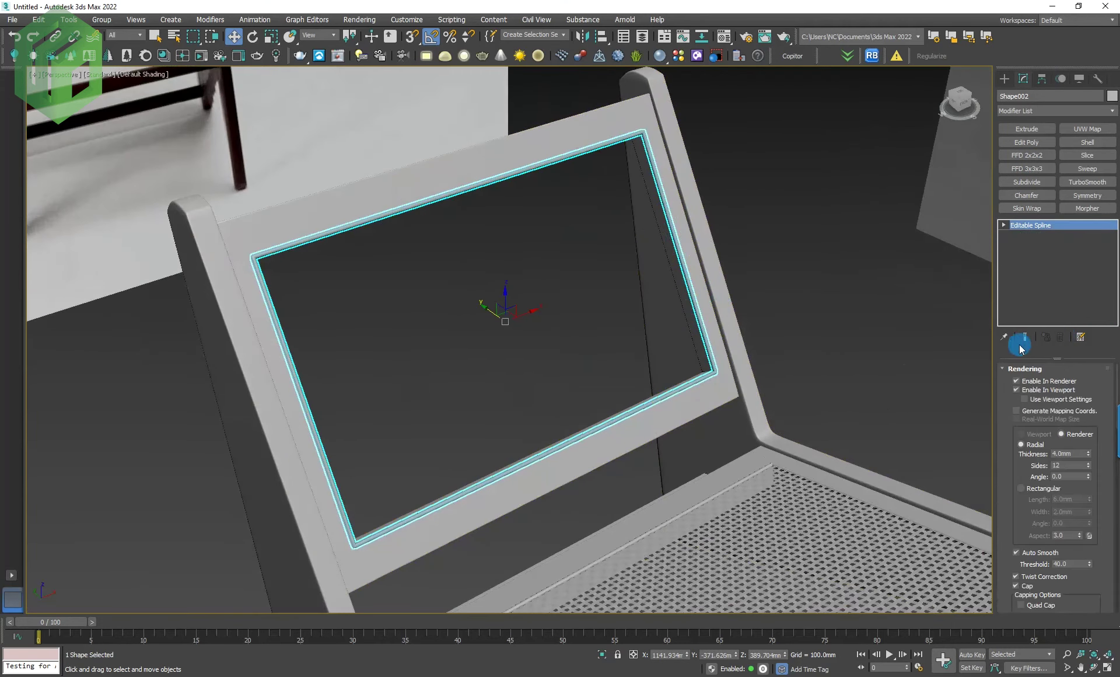
pyautogui.click(1017, 382)
# Step: Fill the backrest outline as a polygon and place cane mesh Plane017 onto the chair back
pyautogui.click(1027, 141)
pyautogui.scroll(-5, 774, 282)
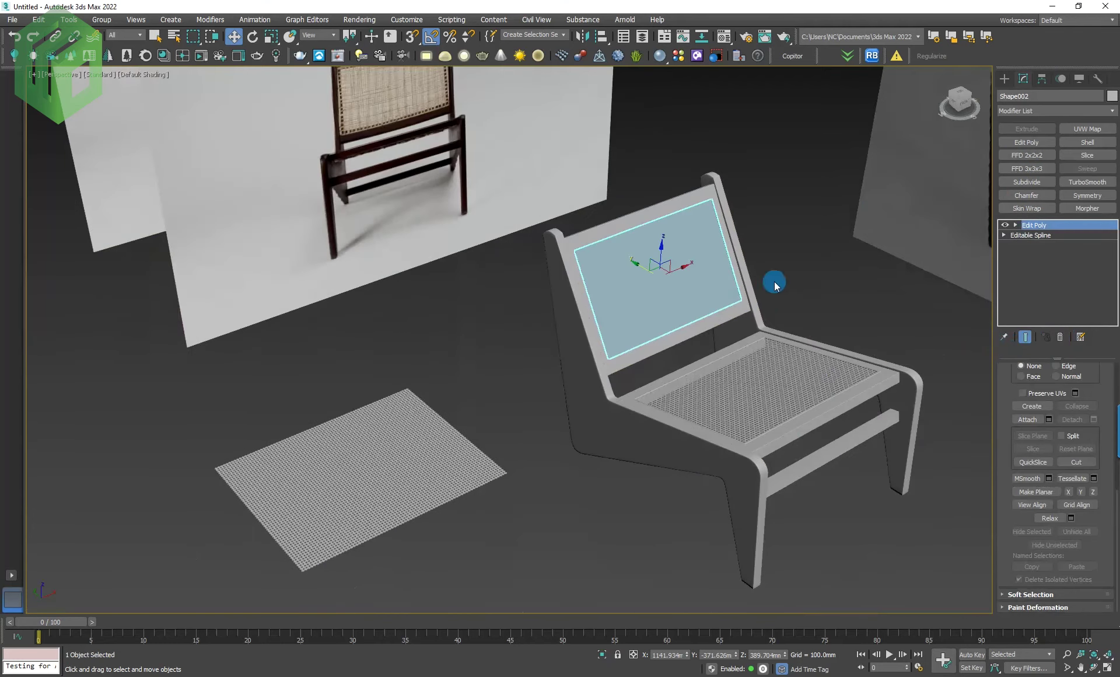
pyautogui.click(422, 475)
pyautogui.press('y')
pyautogui.moveTo(420, 470)
pyautogui.mouseDown()
pyautogui.moveTo(682, 313)
pyautogui.moveTo(675, 292)
pyautogui.mouseUp()
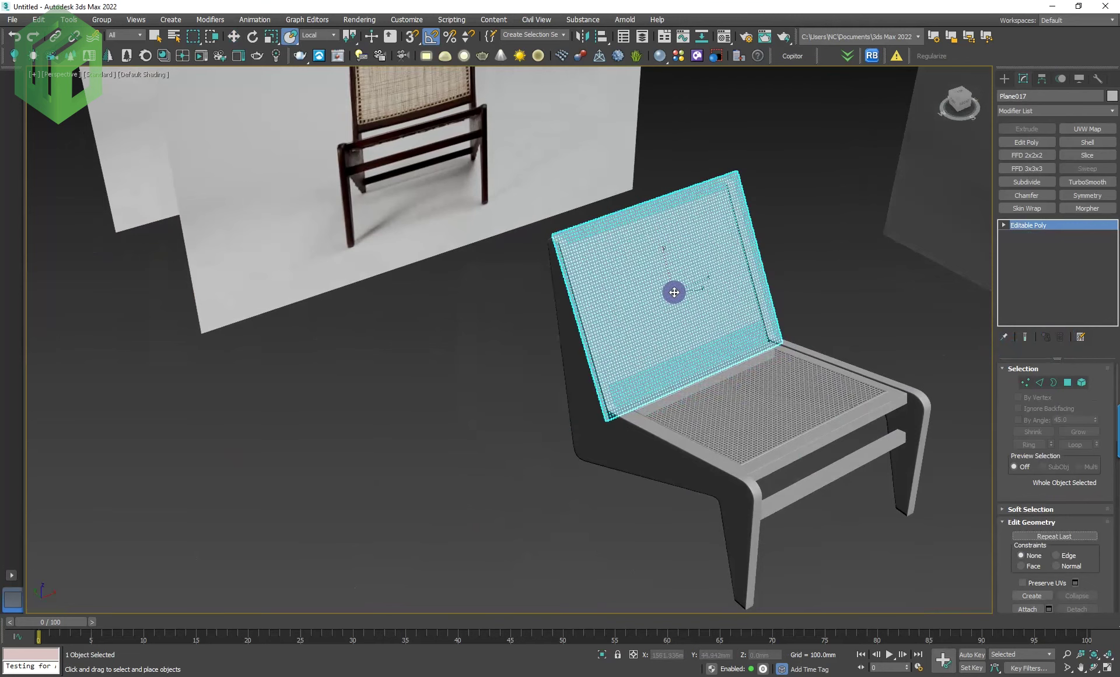
pyautogui.keyDown('alt'); pyautogui.moveTo(780, 395); pyautogui.dragTo(895, 393, button='middle'); pyautogui.keyUp('alt')
pyautogui.click(903, 463)
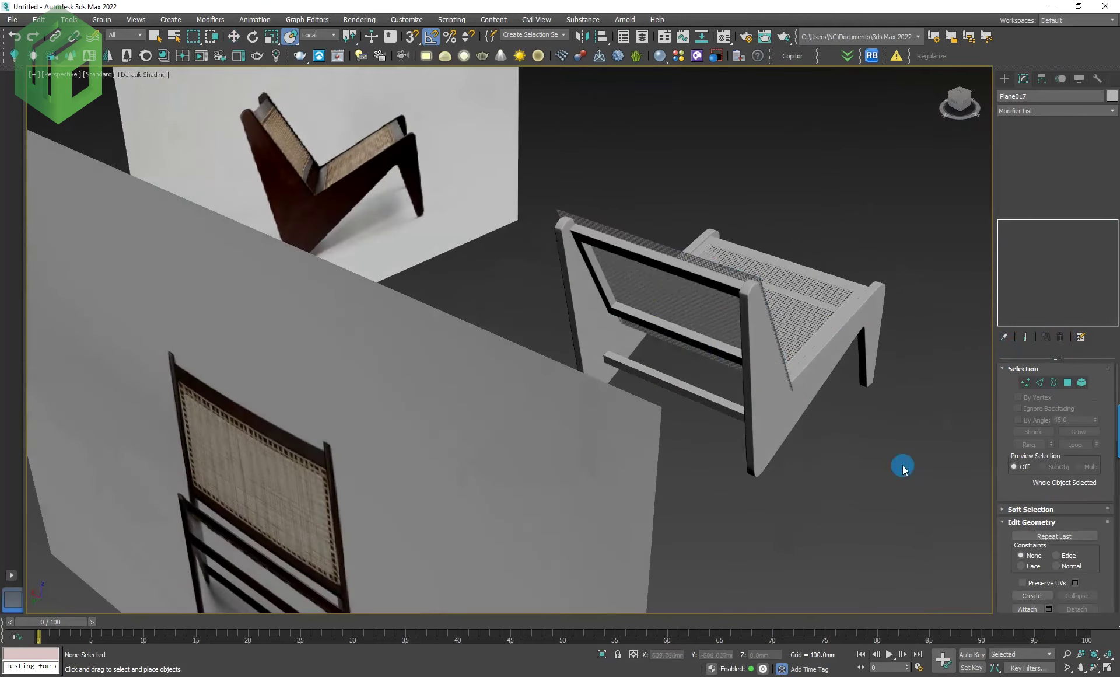
# Step: Give the filled backrest panel Shape002 a 50mm Shell
pyautogui.click(695, 302)
pyautogui.keyDown('alt'); pyautogui.moveTo(843, 427); pyautogui.dragTo(751, 400, button='middle'); pyautogui.keyUp('alt')
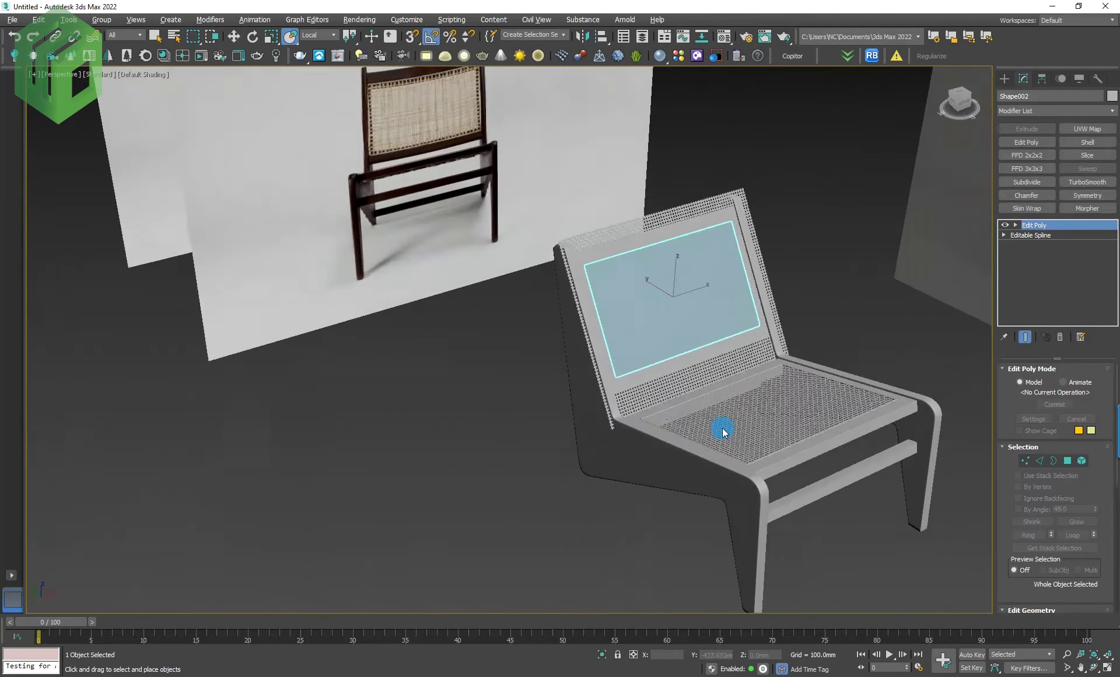
pyautogui.click(1088, 146)
pyautogui.moveTo(865, 444)
pyautogui.keyDown('alt'); pyautogui.mouseDown(button='middle')
pyautogui.moveTo(918, 412)
pyautogui.moveTo(890, 447)
pyautogui.moveTo(830, 402)
pyautogui.mouseUp(button='middle'); pyautogui.keyUp('alt')
pyautogui.scroll(3, 806, 350)
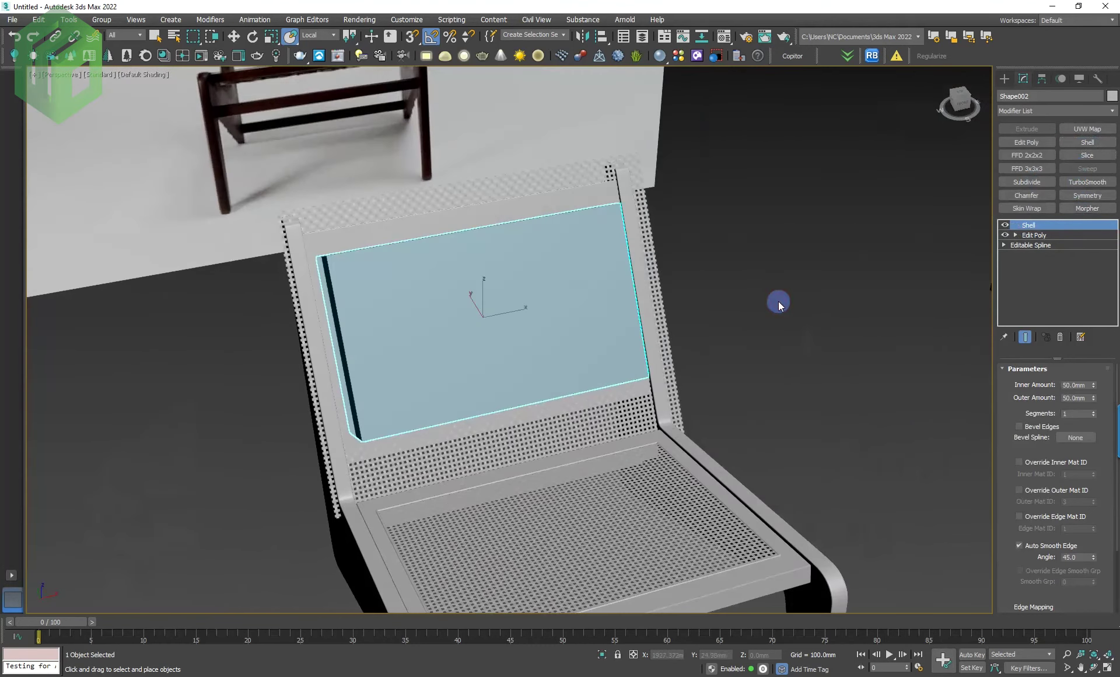
pyautogui.click(779, 304)
pyautogui.click(658, 267)
pyautogui.moveTo(663, 276)
pyautogui.mouseDown(button='middle')
pyautogui.moveTo(785, 366)
pyautogui.moveTo(1008, 367)
pyautogui.mouseUp(button='middle')
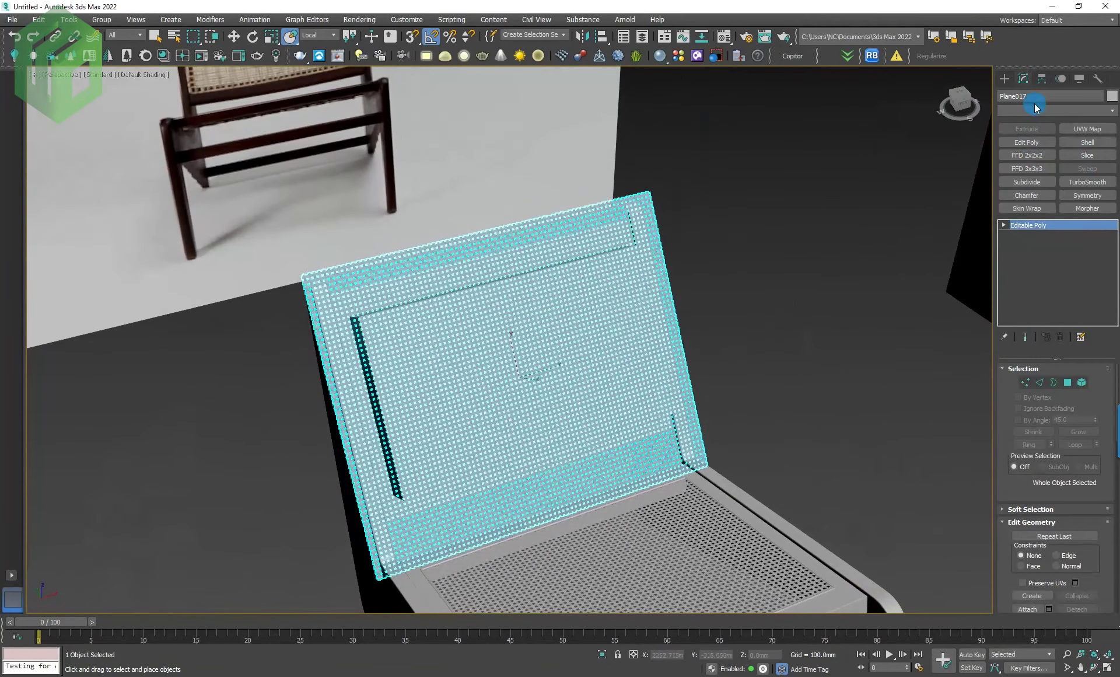
# Step: Boolean-intersect cane mesh Plane017 with Shape002 and convert the result to Editable Poly
pyautogui.click(1006, 79)
pyautogui.click(1087, 230)
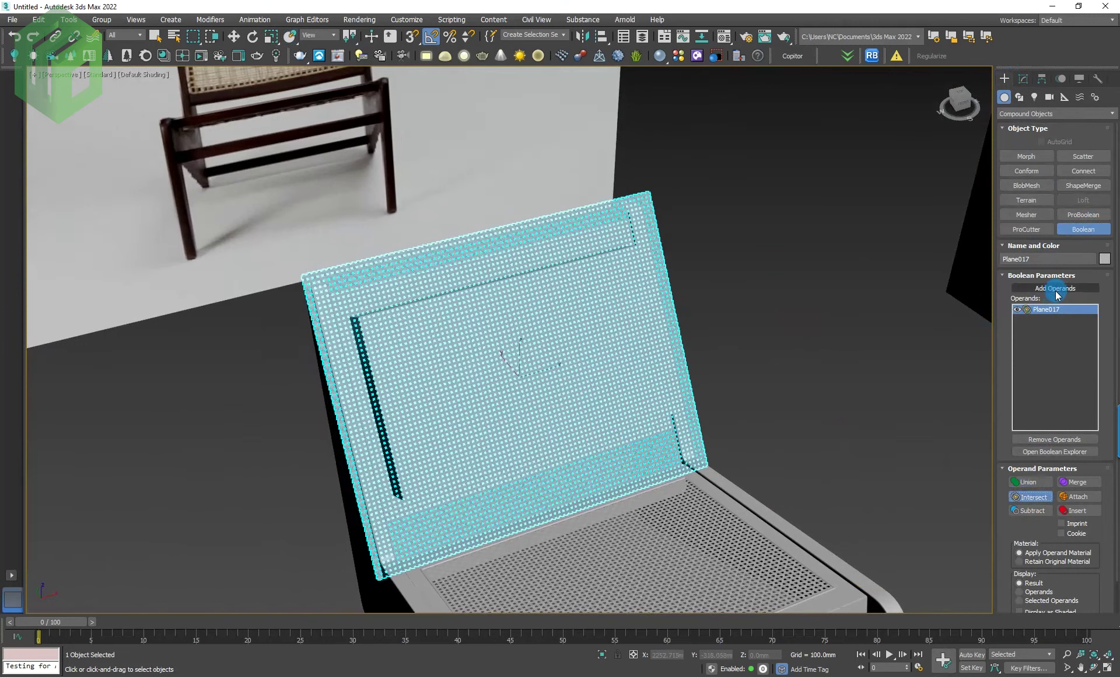
pyautogui.click(1055, 288)
pyautogui.click(627, 264)
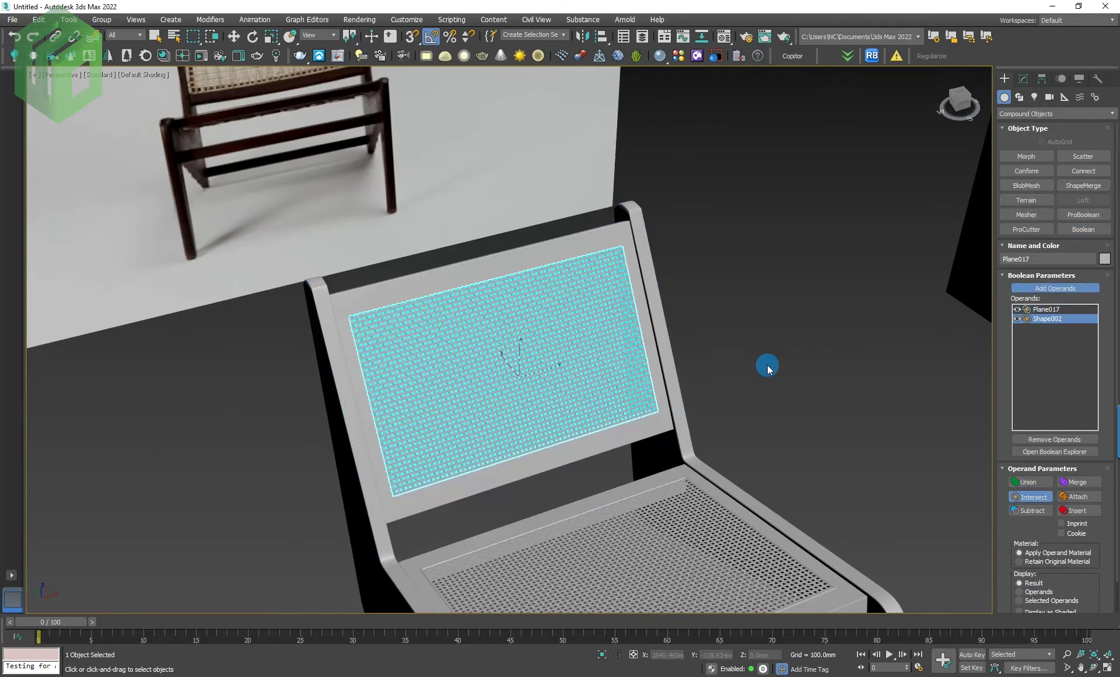
pyautogui.press('w')
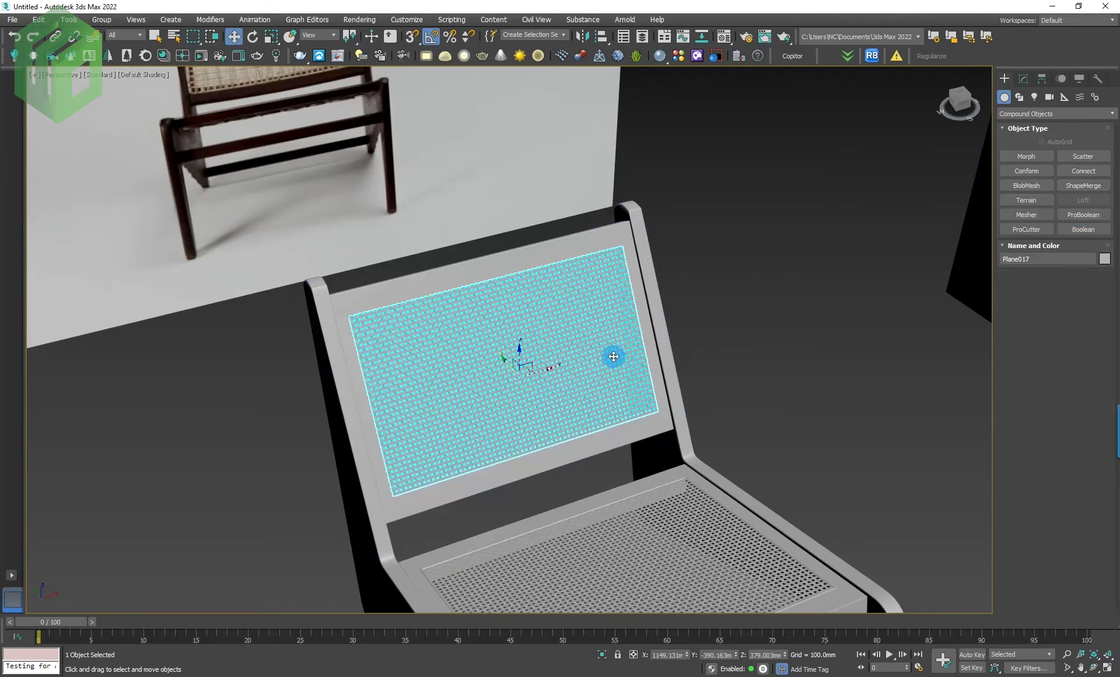
pyautogui.scroll(3, 613, 355)
pyautogui.rightClick(628, 347)
pyautogui.moveTo(677, 517)
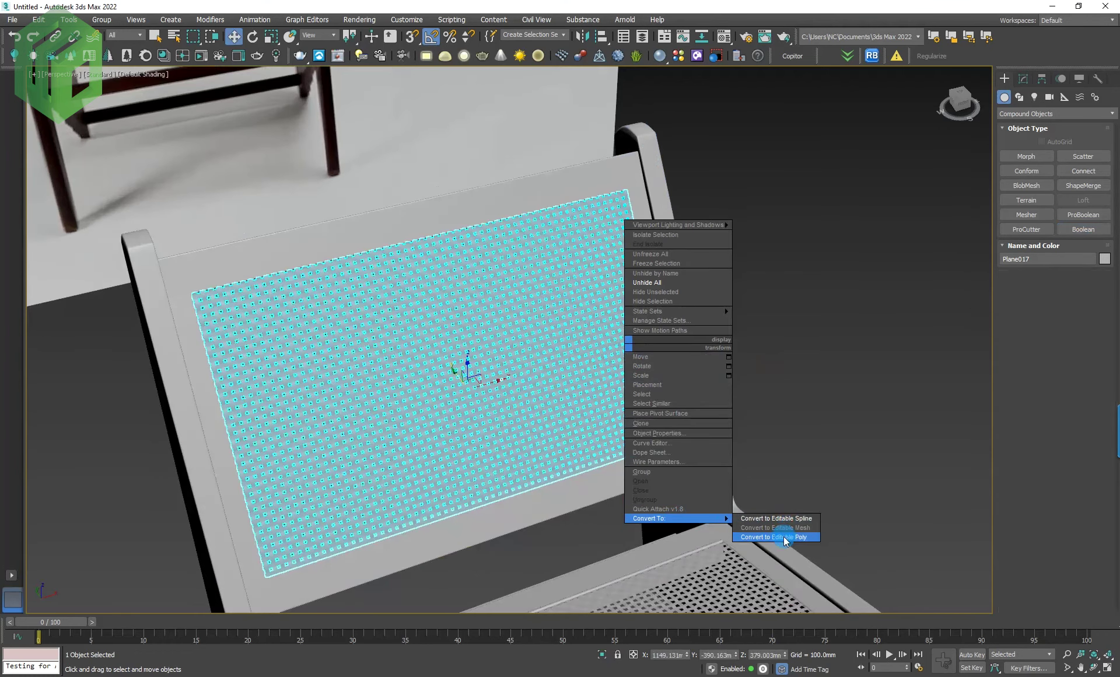
pyautogui.click(783, 537)
# Step: Remove Shape002's Shell and render it as a 4.0mm tube in the viewport
pyautogui.click(819, 362)
pyautogui.rightClick(818, 360)
pyautogui.click(840, 315)
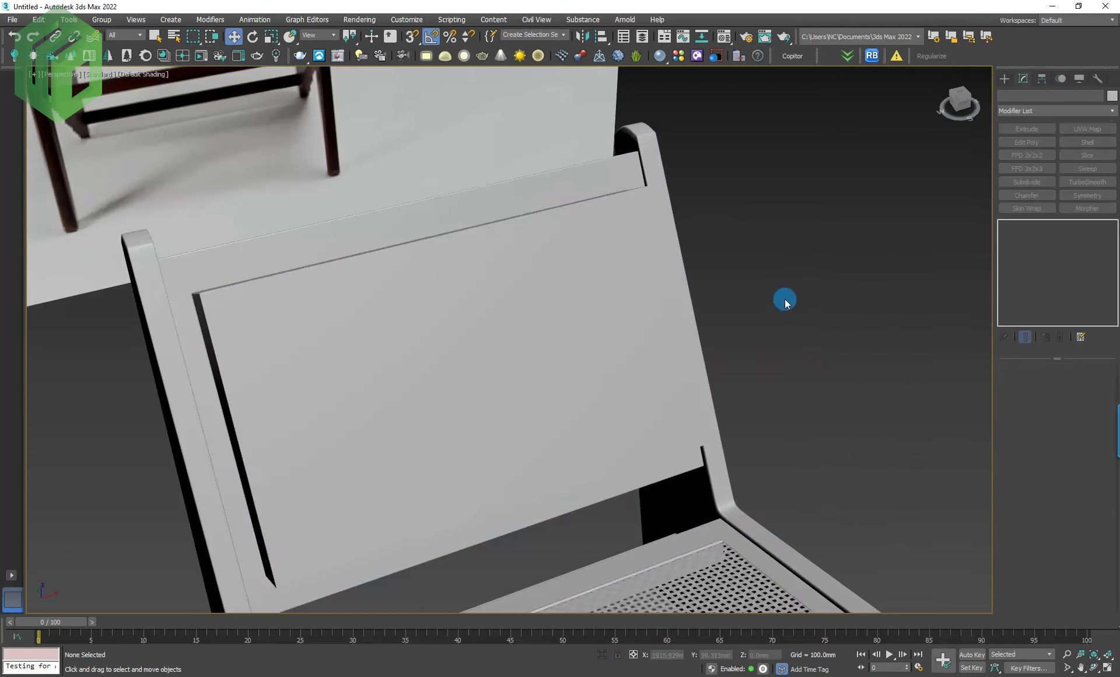
pyautogui.click(589, 292)
pyautogui.click(1060, 337)
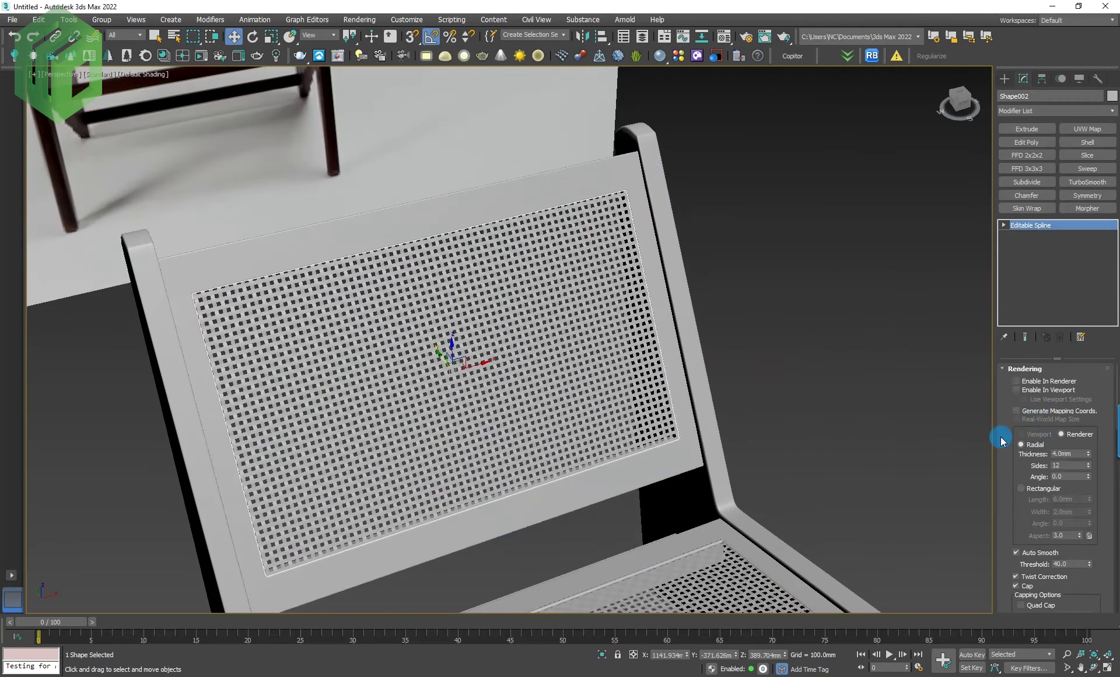
pyautogui.click(1016, 391)
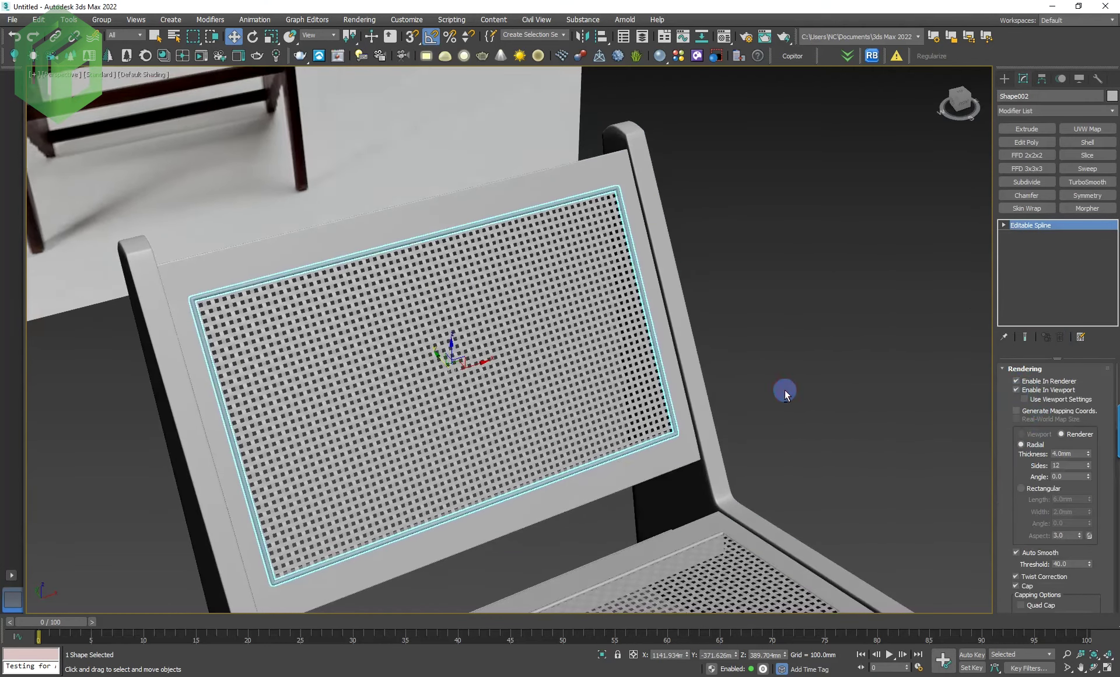
pyautogui.click(786, 390)
pyautogui.scroll(5, 603, 190)
pyautogui.scroll(2, 658, 234)
pyautogui.scroll(-7, 658, 234)
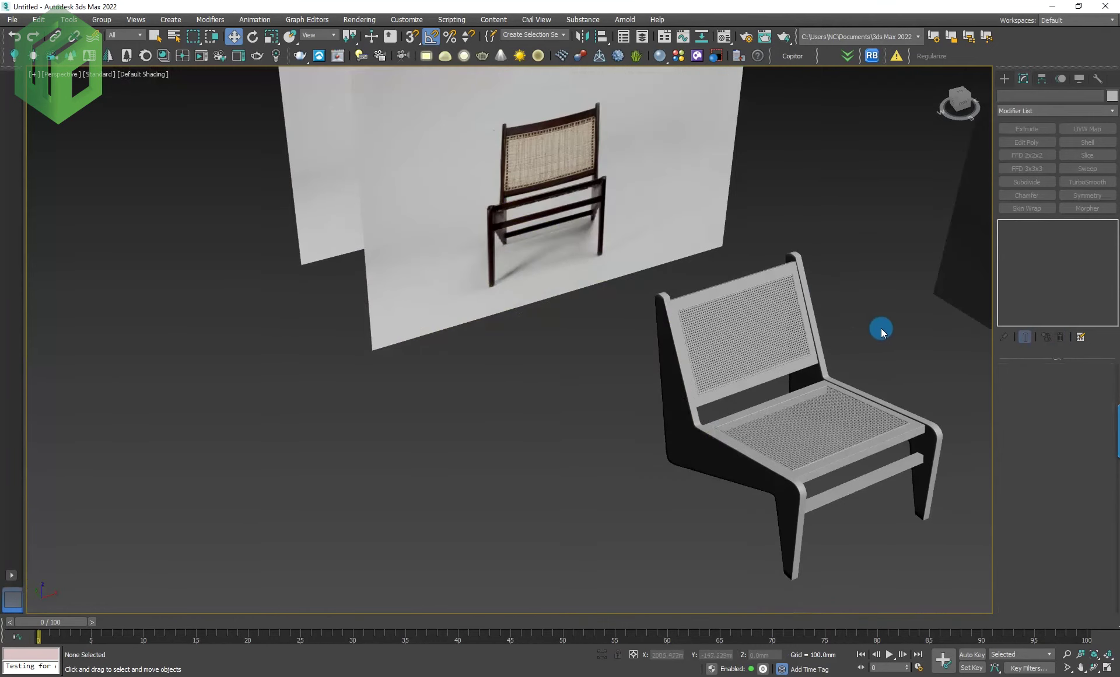
# Step: Draw a small test plane, Plane018, on the floor beside the chair
pyautogui.keyDown('alt'); pyautogui.moveTo(880, 327); pyautogui.dragTo(740, 380, button='middle'); pyautogui.keyUp('alt')
pyautogui.click(753, 388)
pyautogui.scroll(4, 830, 450)
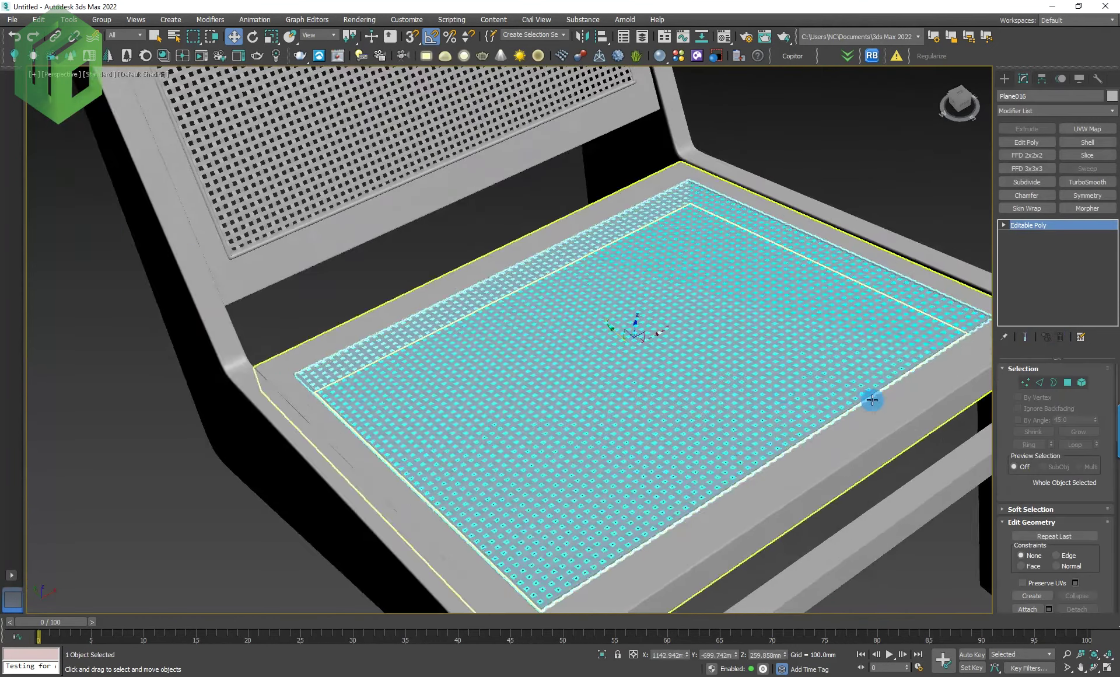
pyautogui.scroll(3, 873, 395)
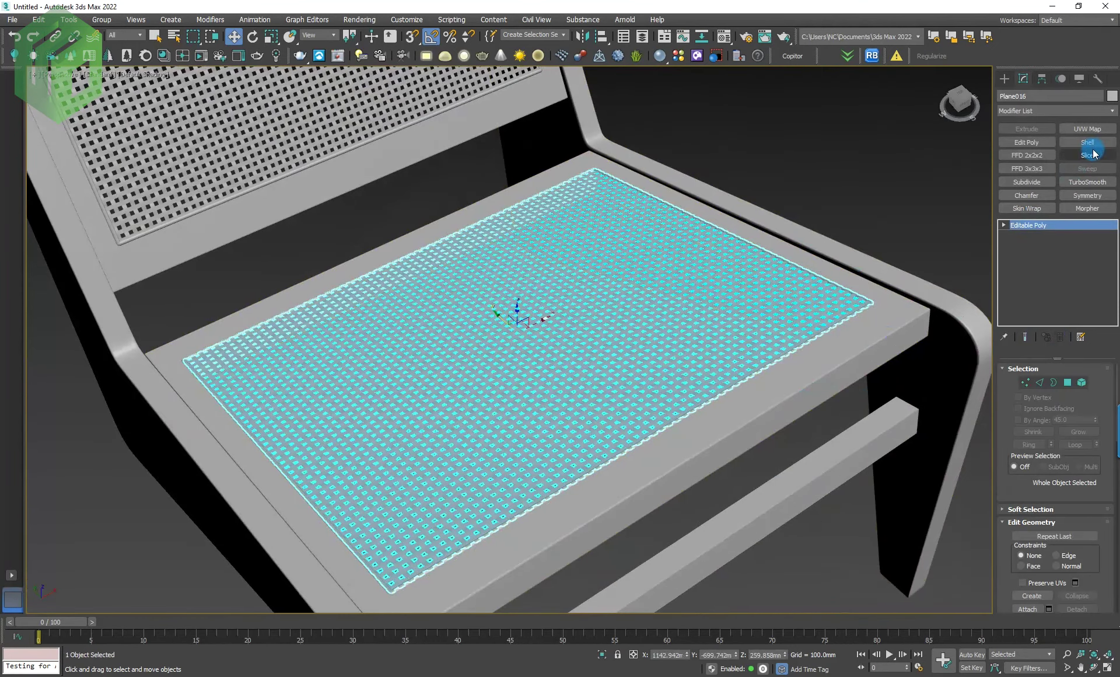
pyautogui.click(864, 198)
pyautogui.scroll(5, 813, 230)
pyautogui.rightClick(645, 325)
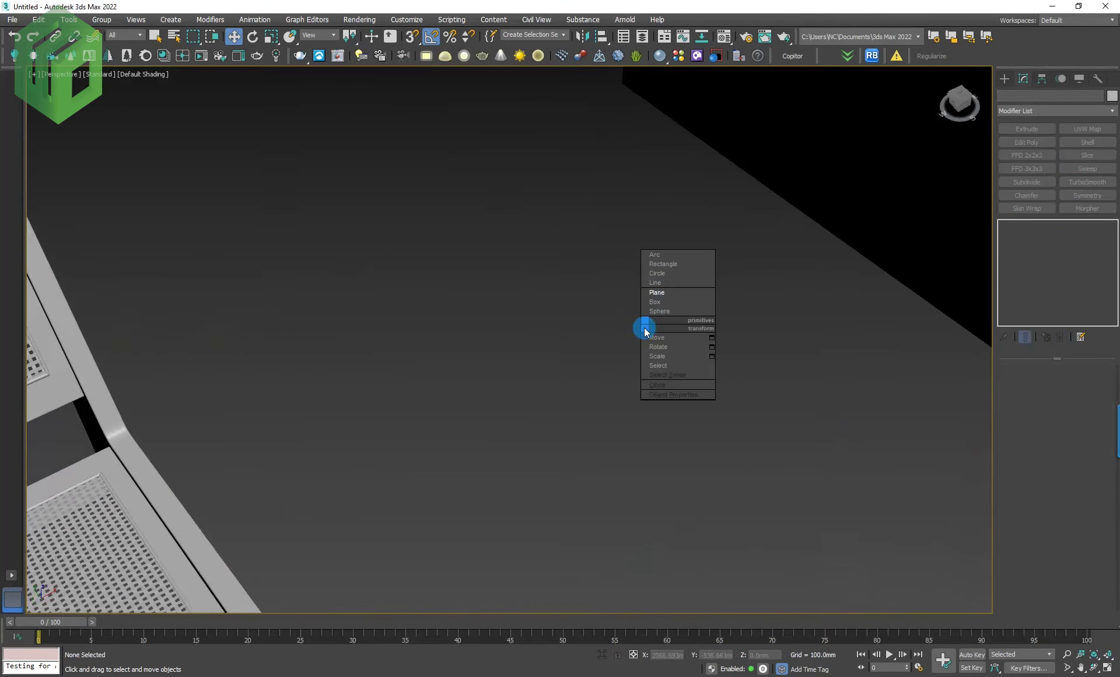
pyautogui.click(663, 294)
pyautogui.moveTo(413, 372); pyautogui.dragTo(608, 375)
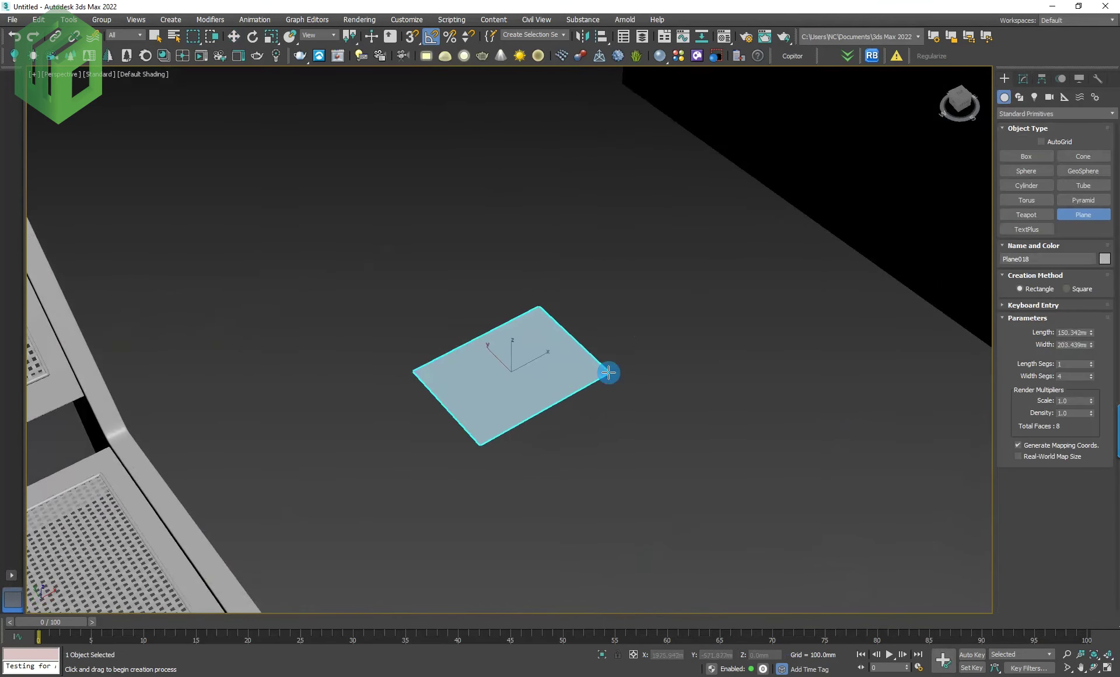
pyautogui.rightClick(640, 347)
# Step: Add a Shell to Plane018 with inner and outer amounts set to zero
pyautogui.click(1022, 79)
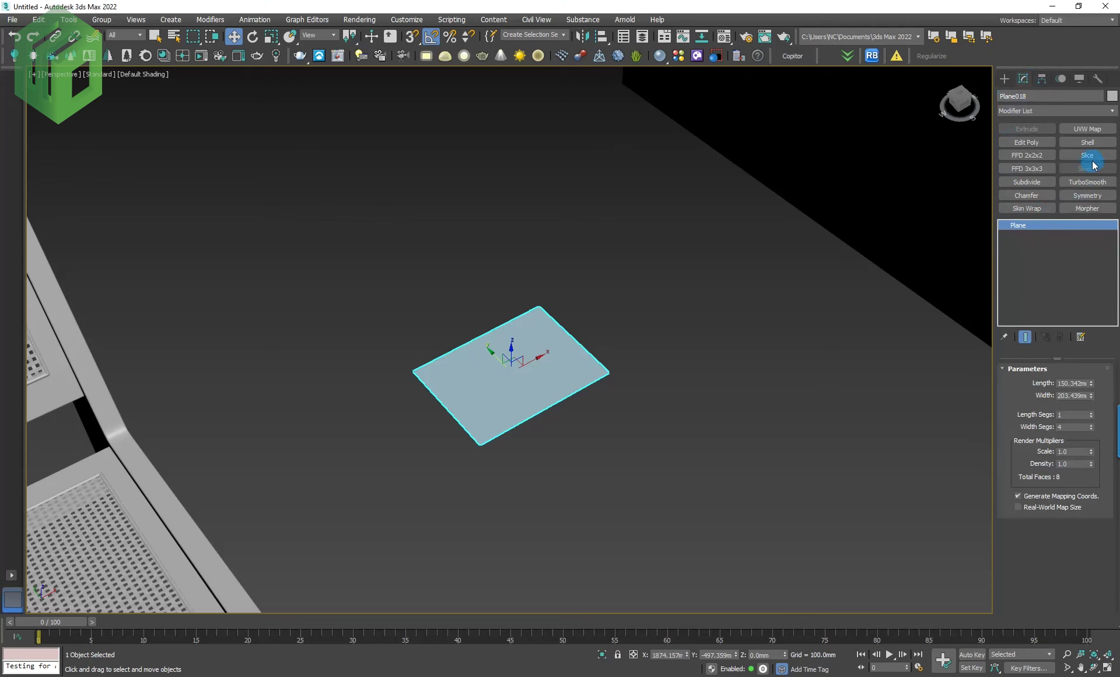
pyautogui.click(1087, 143)
pyautogui.scroll(-5, 638, 350)
pyautogui.scroll(2, 621, 373)
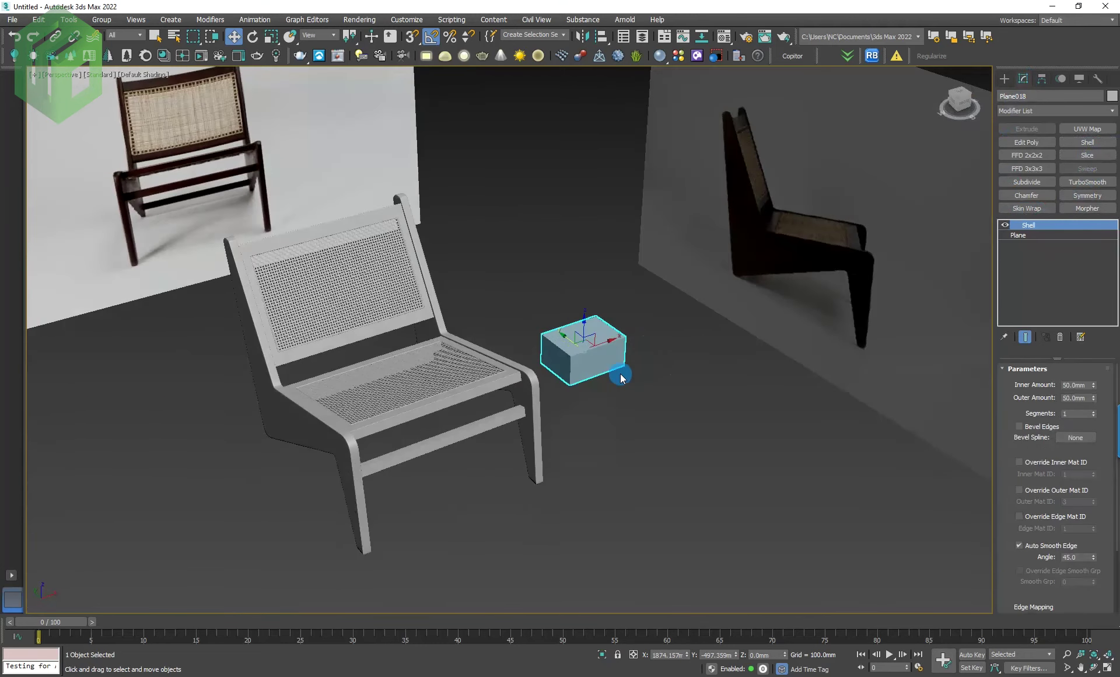
pyautogui.scroll(3, 592, 359)
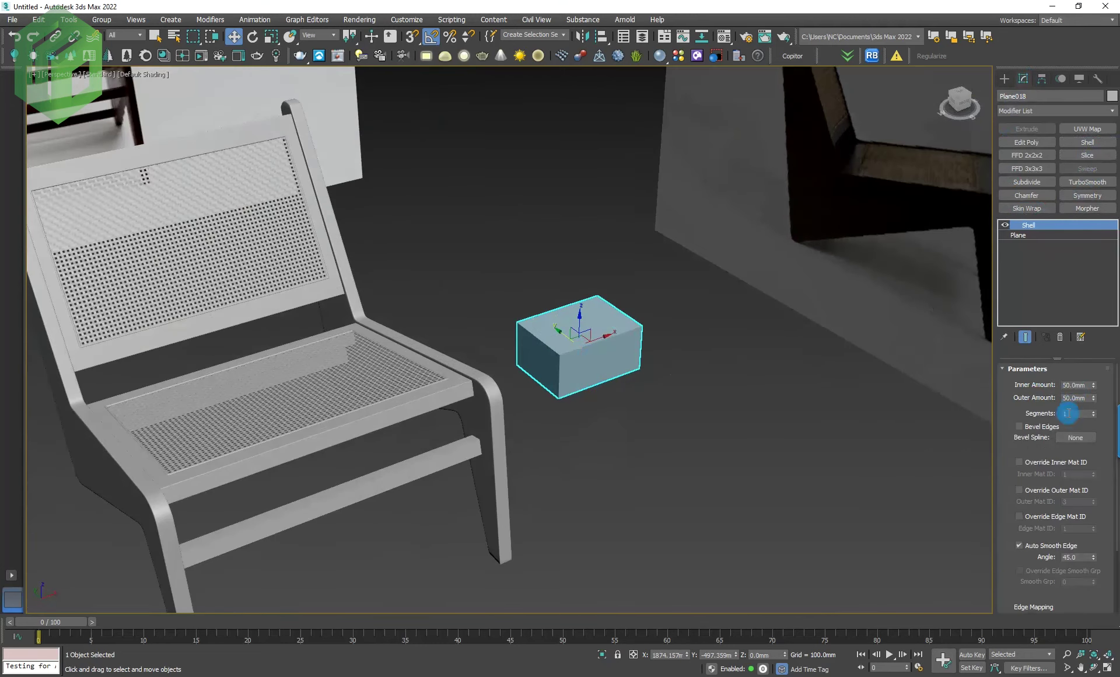
pyautogui.scroll(1, 803, 437)
pyautogui.scroll(2, 511, 388)
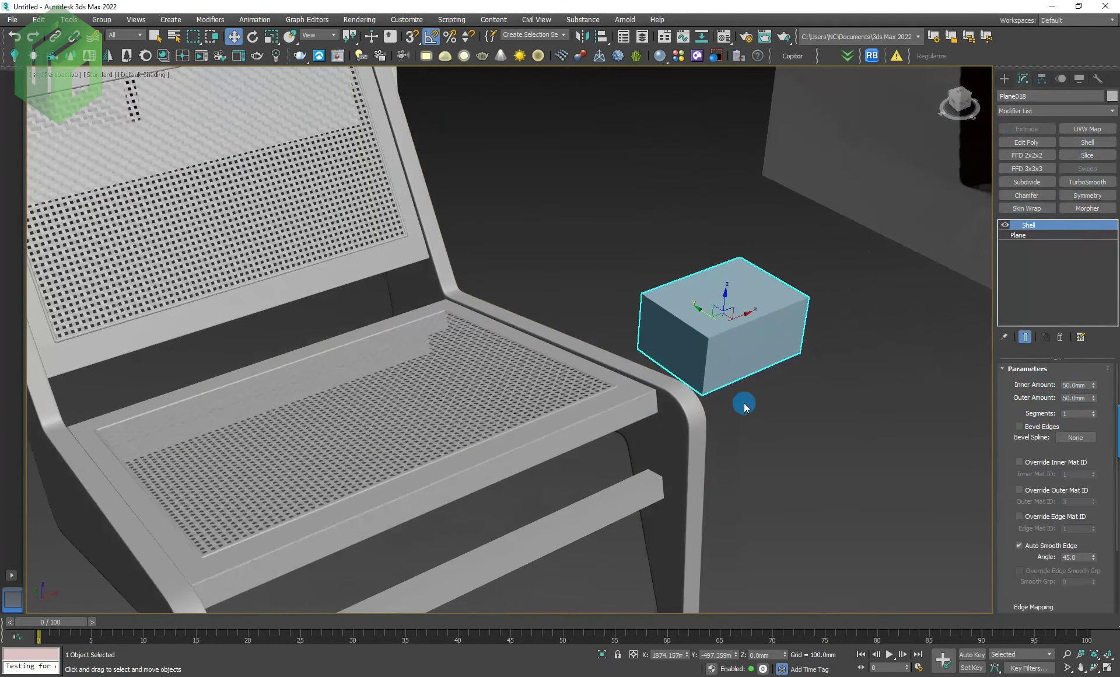
pyautogui.keyDown('alt'); pyautogui.moveTo(813, 424); pyautogui.dragTo(763, 432, button='middle'); pyautogui.keyUp('alt')
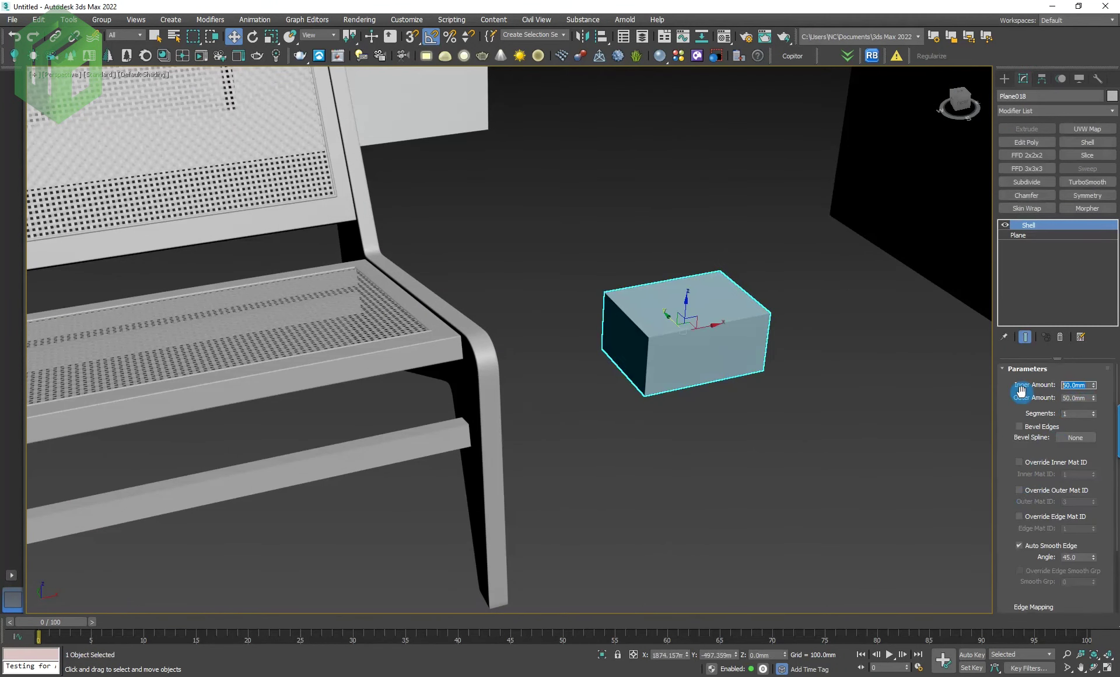
pyautogui.write('0')
pyautogui.press('Return')
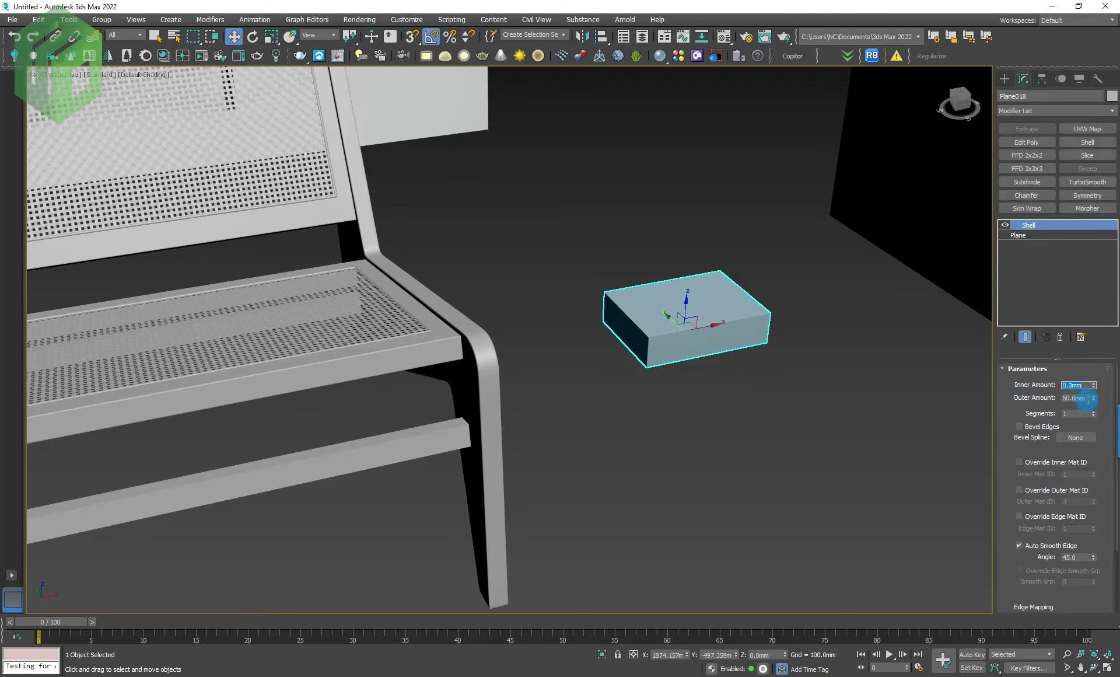
pyautogui.press('Return')
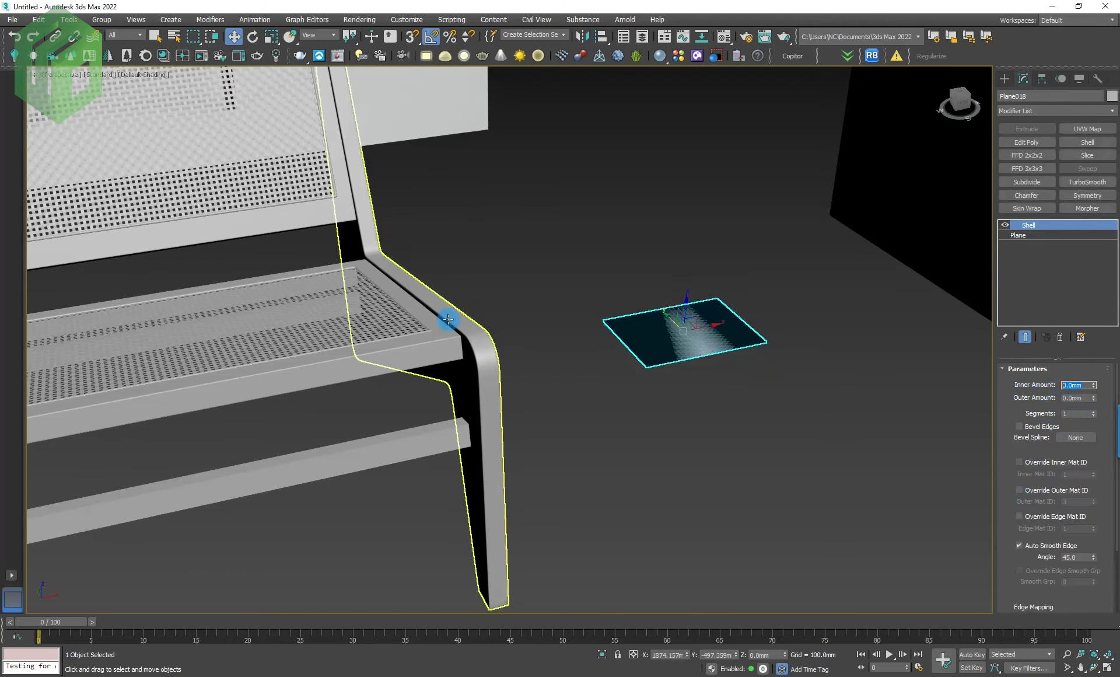
# Step: Set Plane018's Shell inner amount to 1.0mm, keeping the outer amount at 0.0mm
pyautogui.scroll(4, 443, 326)
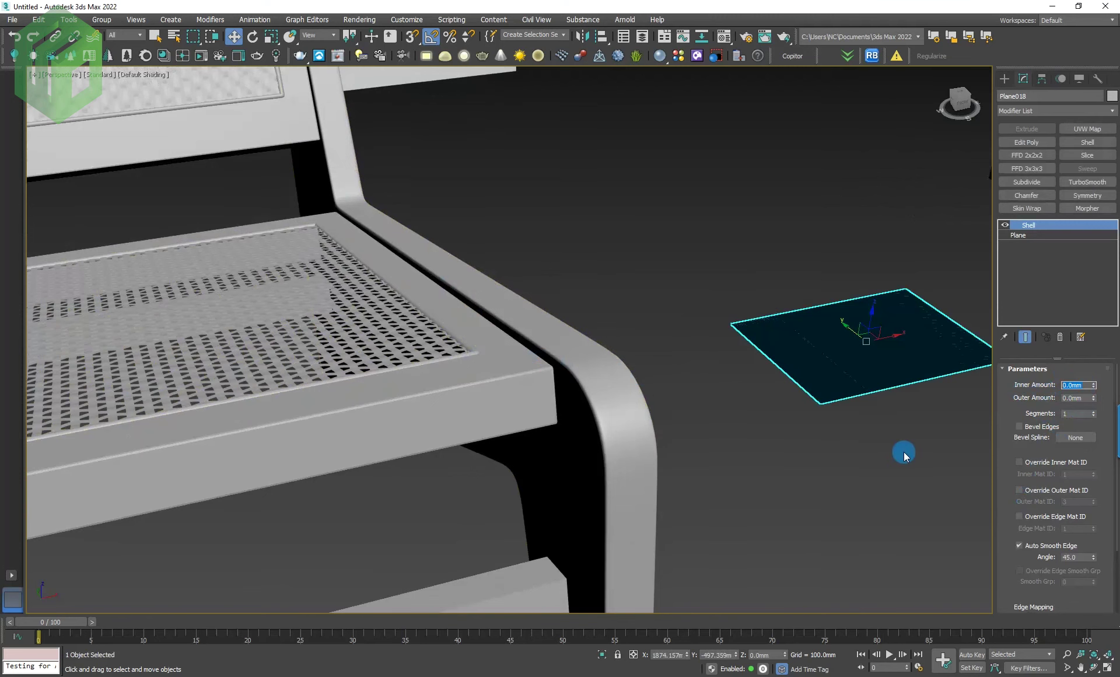
pyautogui.write('1')
pyautogui.press('Return')
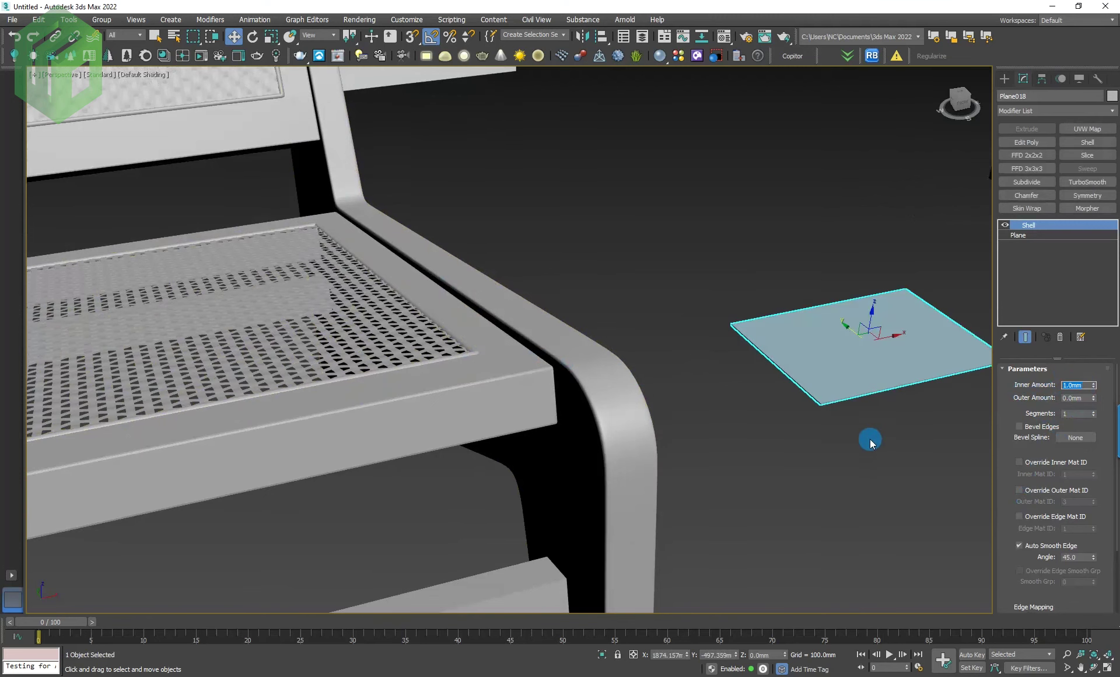
pyautogui.moveTo(870, 438); pyautogui.dragTo(770, 439, button='middle')
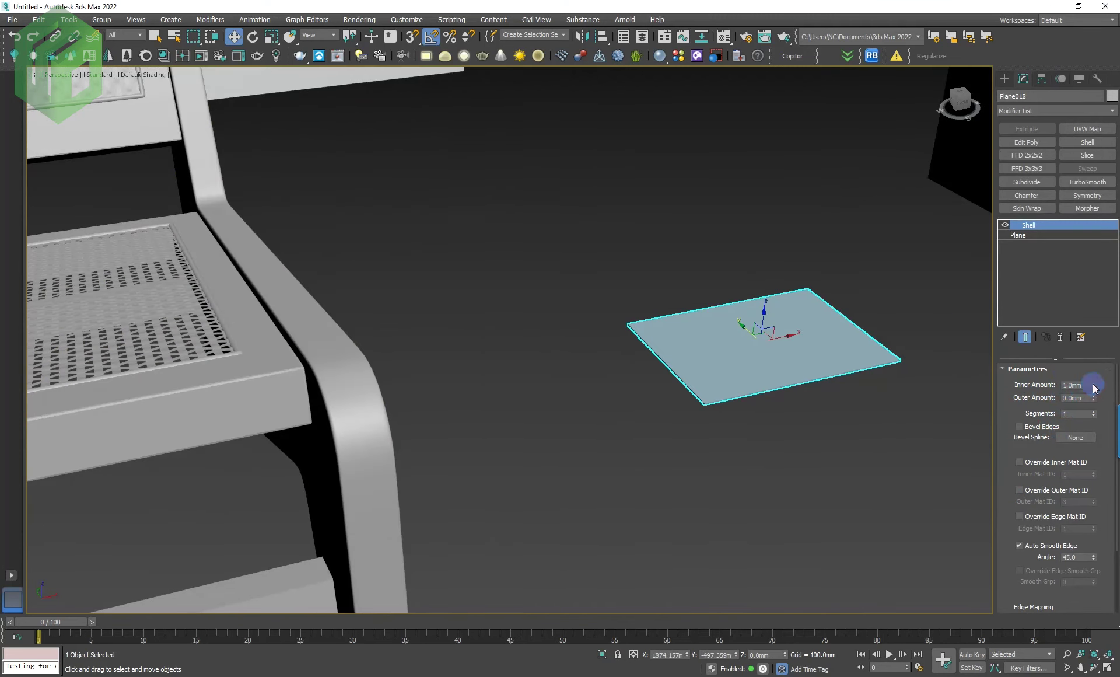
pyautogui.scroll(-5, 811, 413)
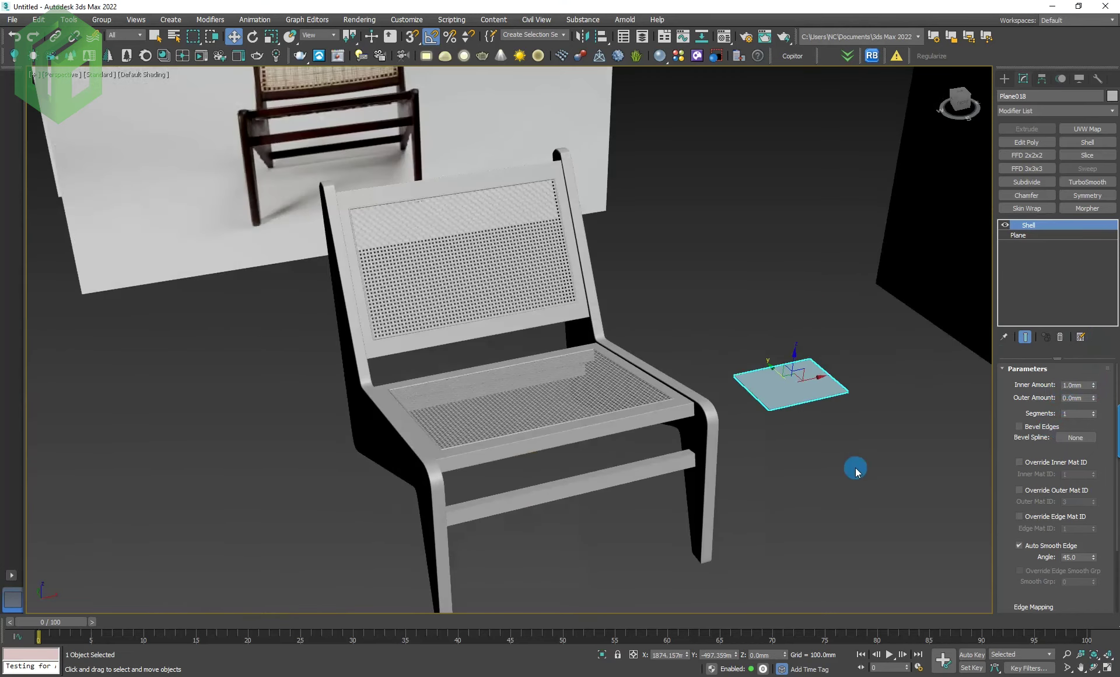
pyautogui.click(583, 393)
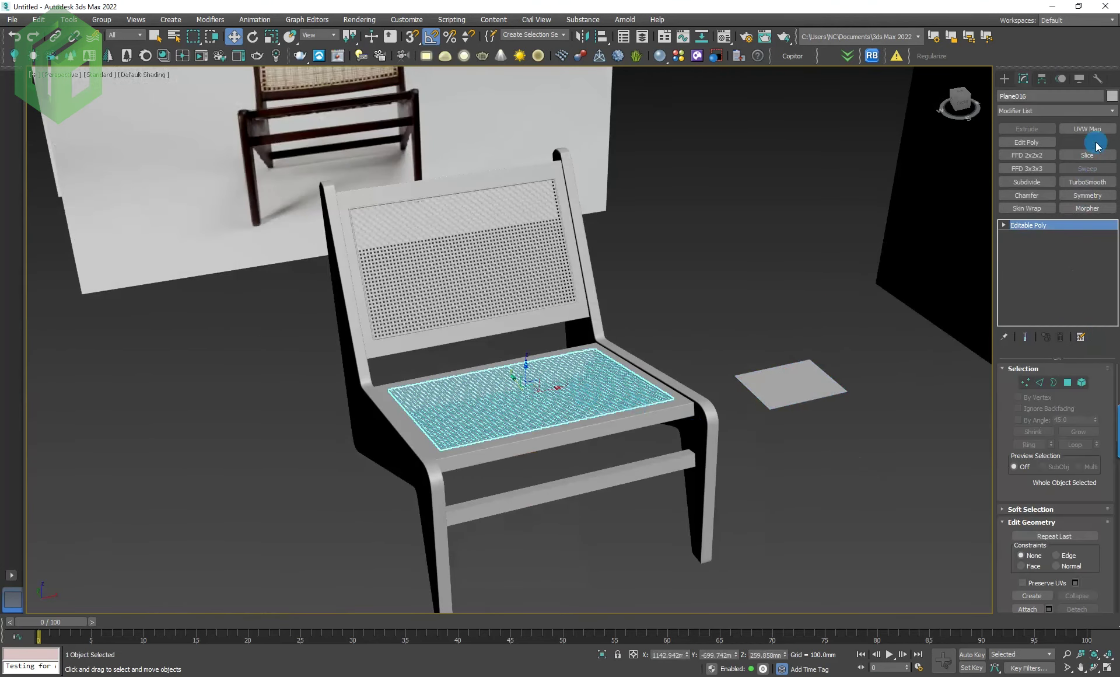
# Step: Add a 1.0mm Shell to seat panel Plane016 and collapse it to Editable Poly
pyautogui.hotkey('ctrl', 'v')
pyautogui.scroll(3, 610, 417)
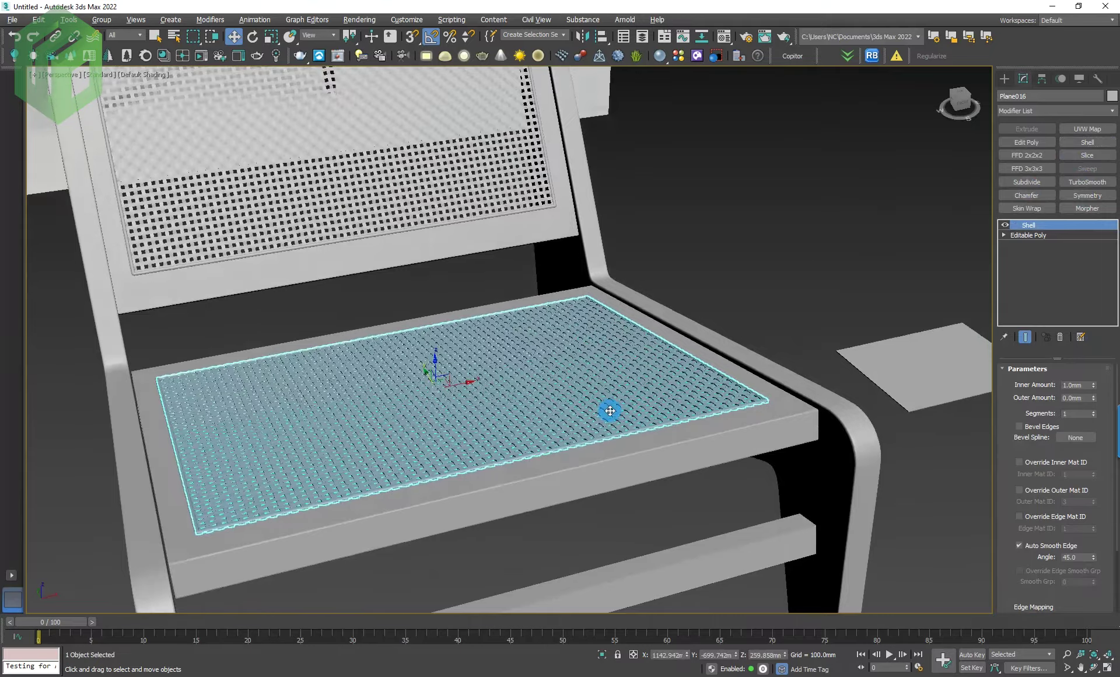
pyautogui.scroll(4, 619, 419)
pyautogui.rightClick(692, 362)
pyautogui.moveTo(716, 534)
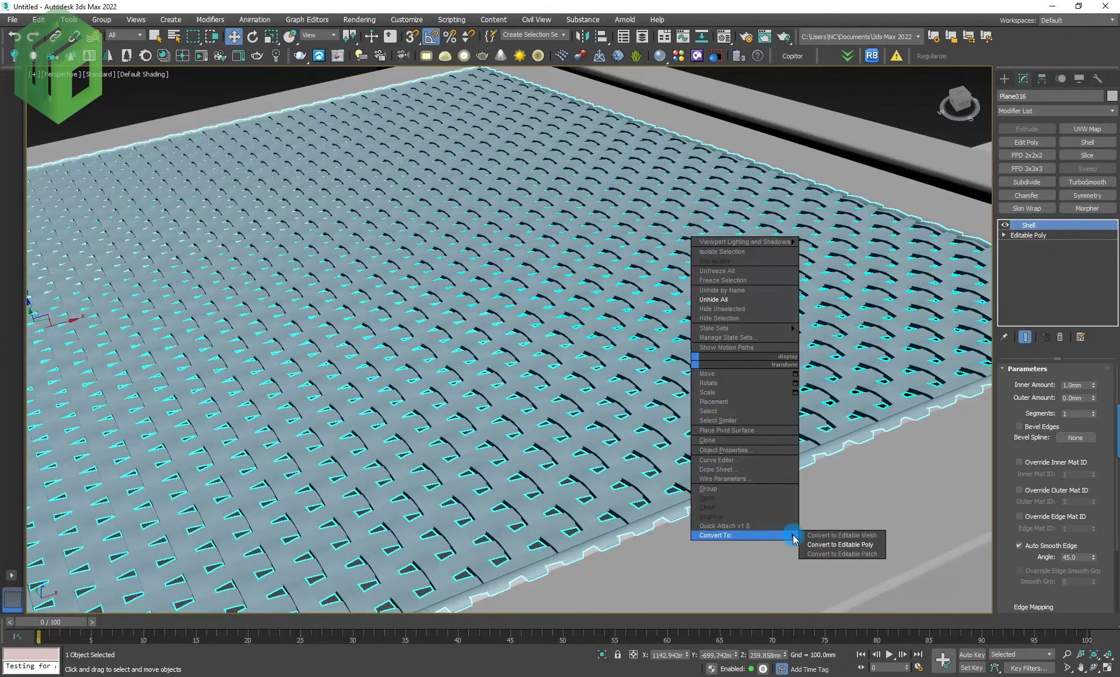
pyautogui.click(857, 547)
# Step: Clear all smoothing groups on every element of the seat mesh
pyautogui.scroll(-5, 642, 380)
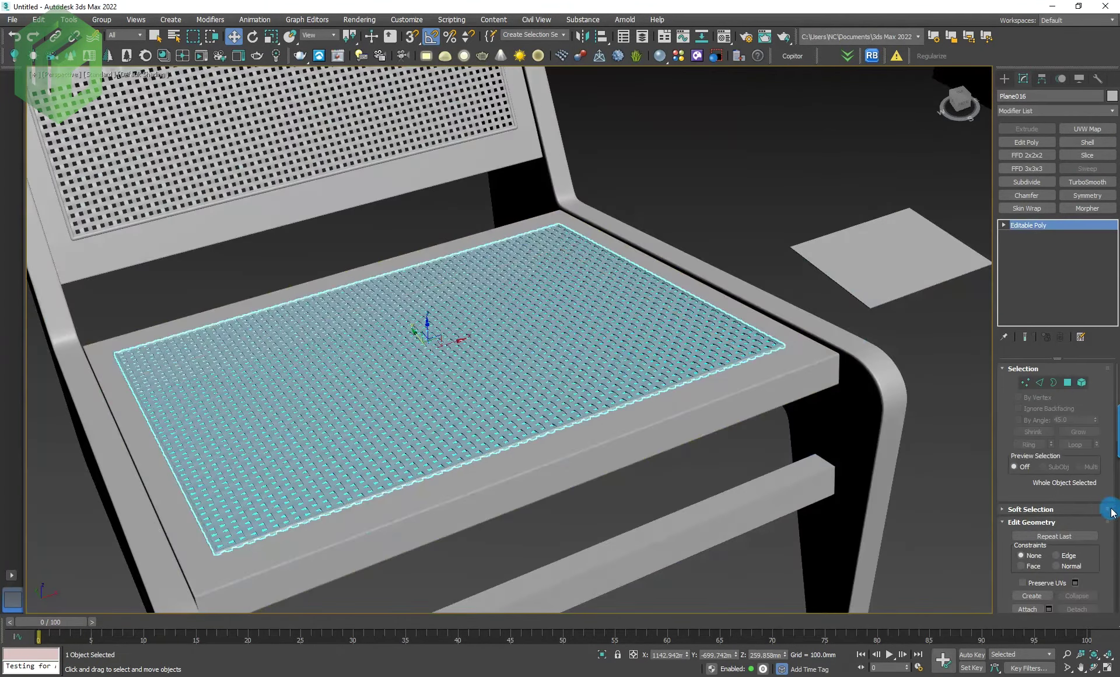
pyautogui.click(1083, 382)
pyautogui.hotkey('ctrl', 'a')
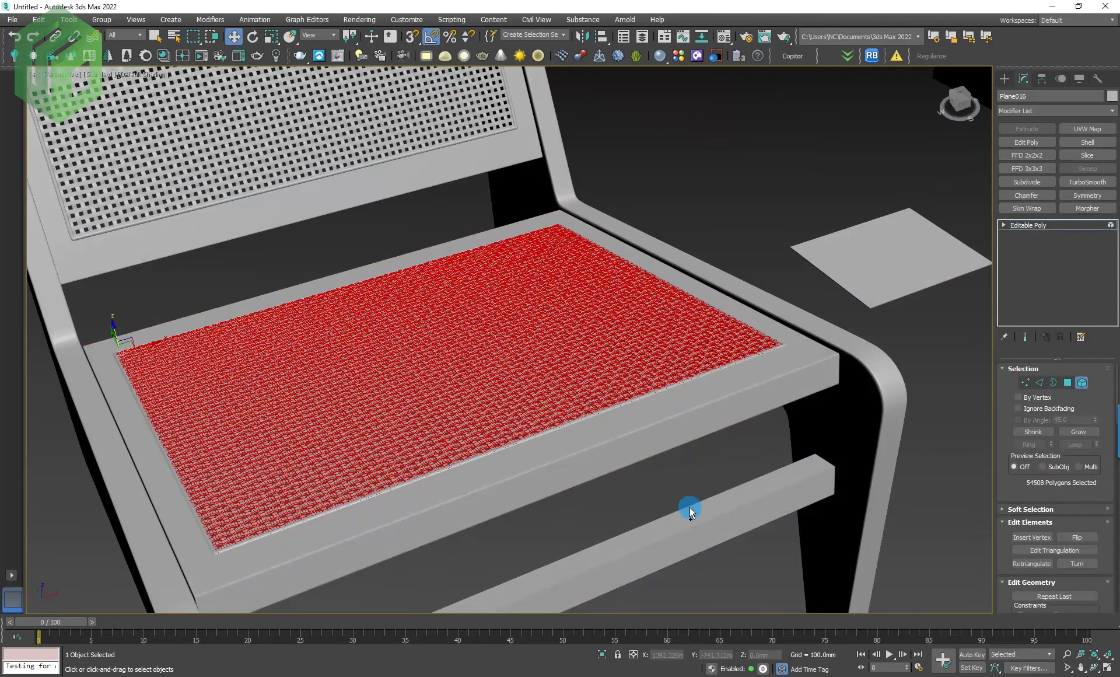
pyautogui.scroll(-5, 1101, 490)
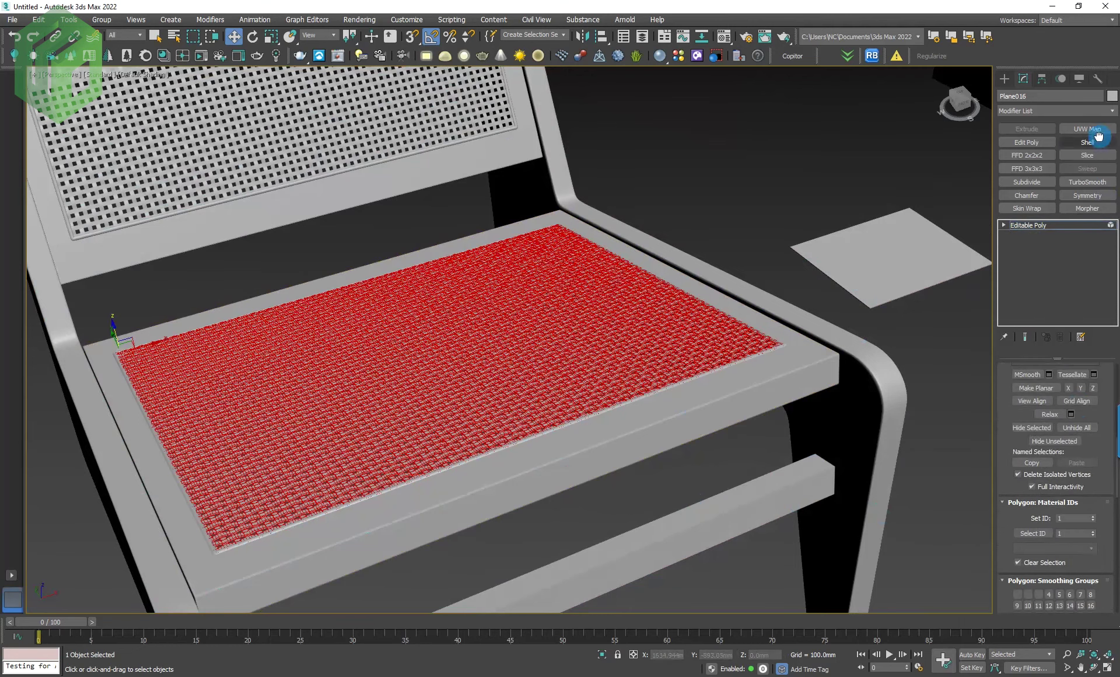
pyautogui.scroll(-2, 1093, 551)
pyautogui.click(1090, 552)
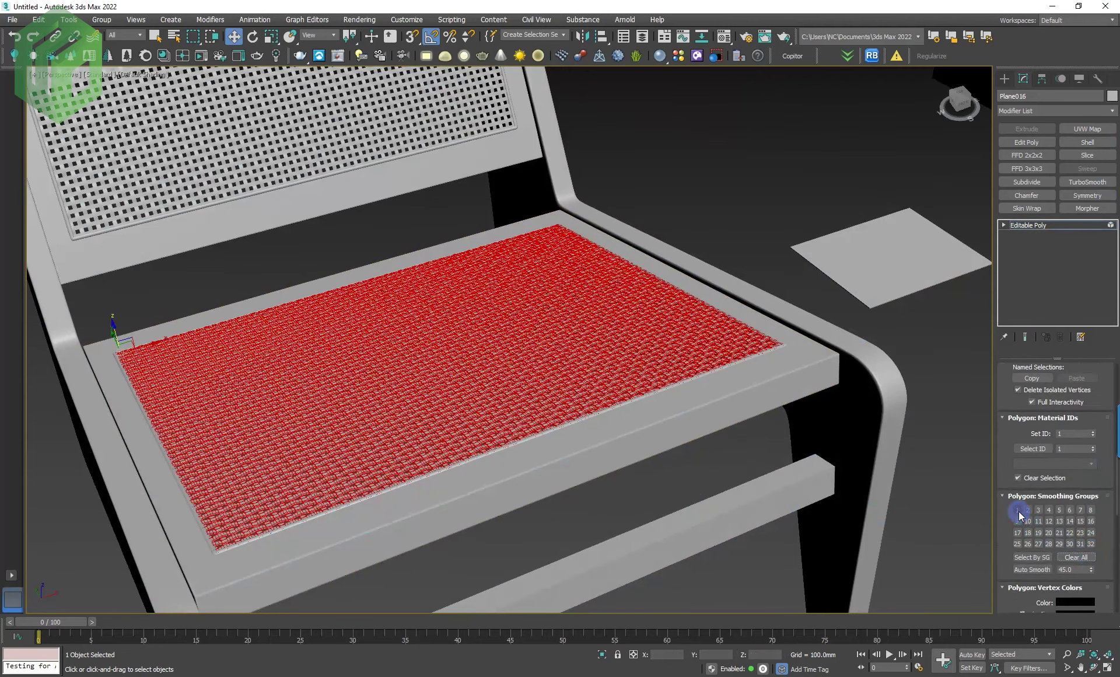
pyautogui.click(1048, 233)
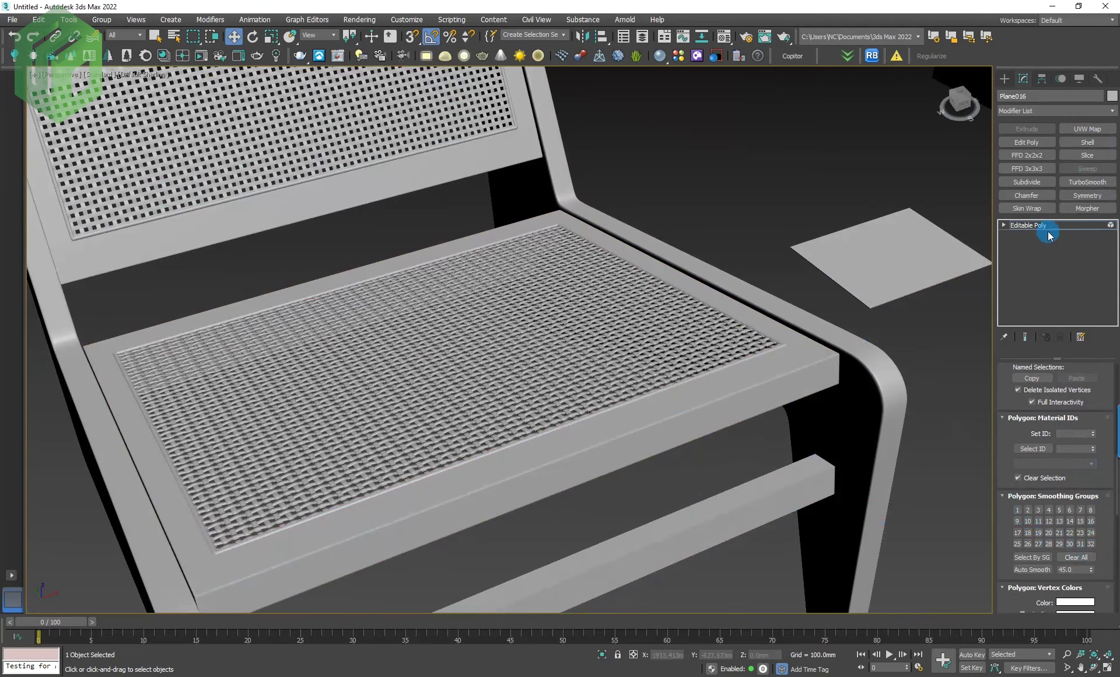
pyautogui.click(782, 213)
# Step: Bring the perforated backrest panel Plane017 into view and select it
pyautogui.scroll(5, 817, 297)
pyautogui.scroll(-3, 680, 354)
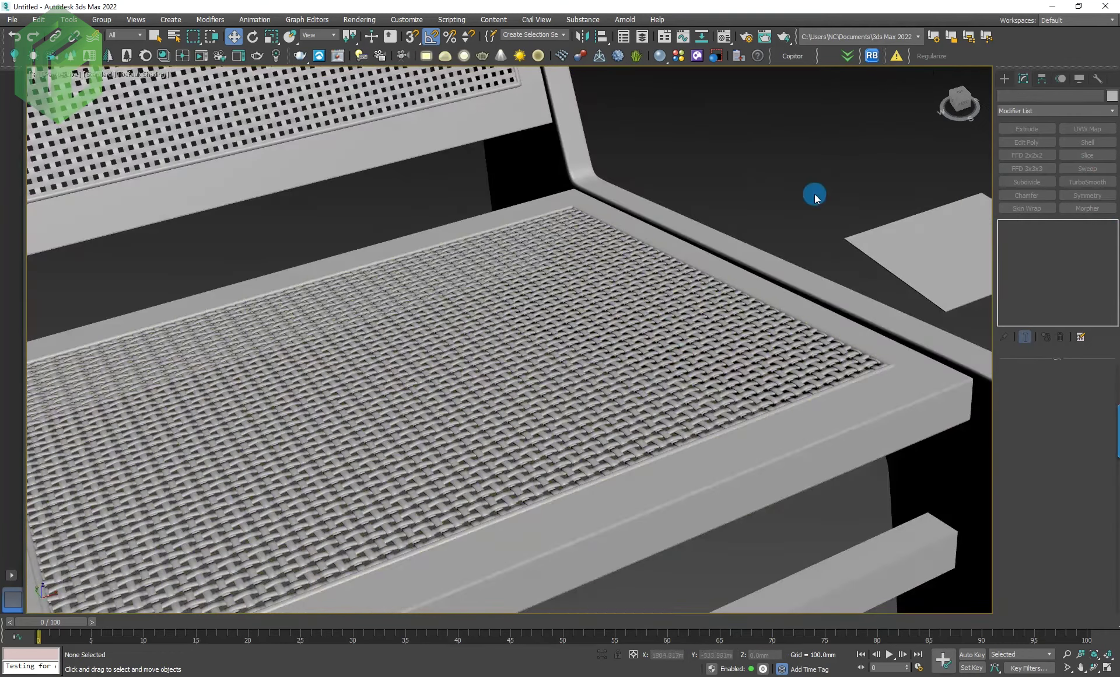
pyautogui.scroll(-2, 765, 187)
pyautogui.moveTo(800, 240); pyautogui.dragTo(825, 296, button='middle')
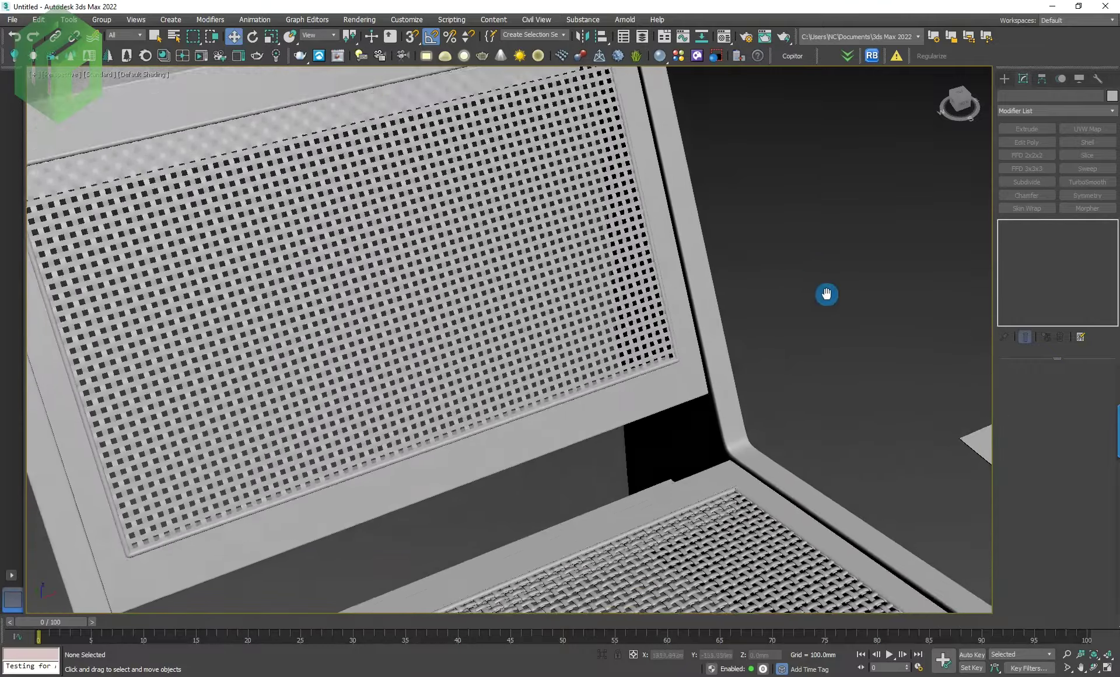
pyautogui.click(524, 367)
pyautogui.moveTo(702, 420)
pyautogui.mouseDown(button='middle')
pyautogui.moveTo(711, 402)
pyautogui.moveTo(723, 412)
pyautogui.mouseUp(button='middle')
# Step: Add a 1.0mm Shell to backrest panel Plane017 and collapse it to Editable Poly
pyautogui.scroll(2, 716, 420)
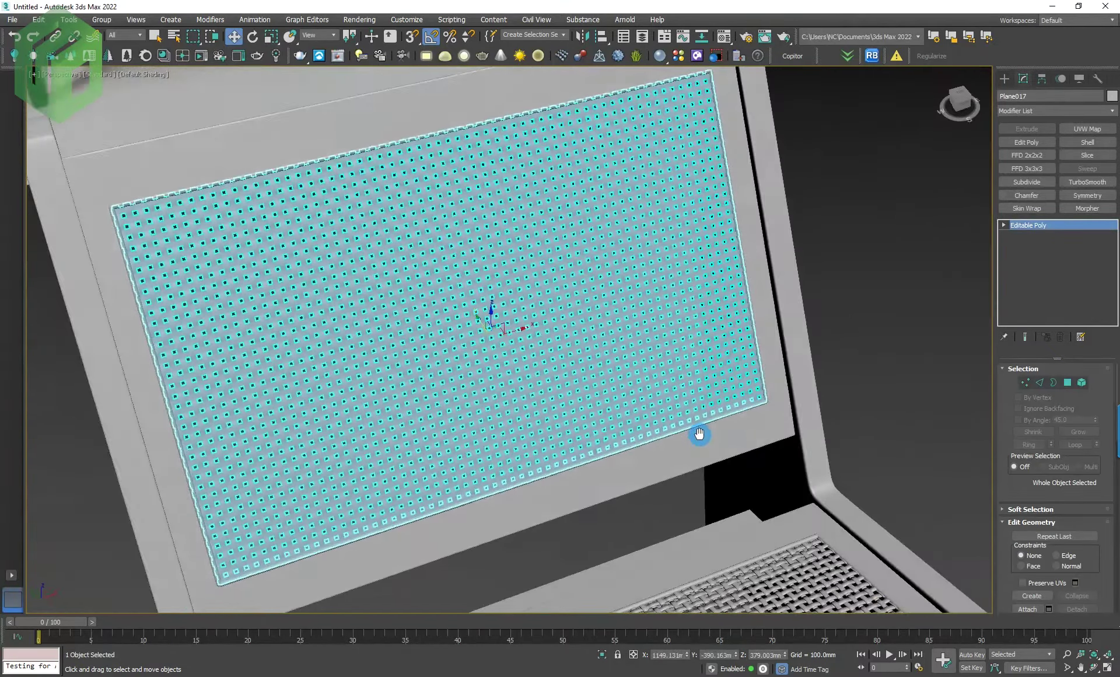
pyautogui.click(1088, 144)
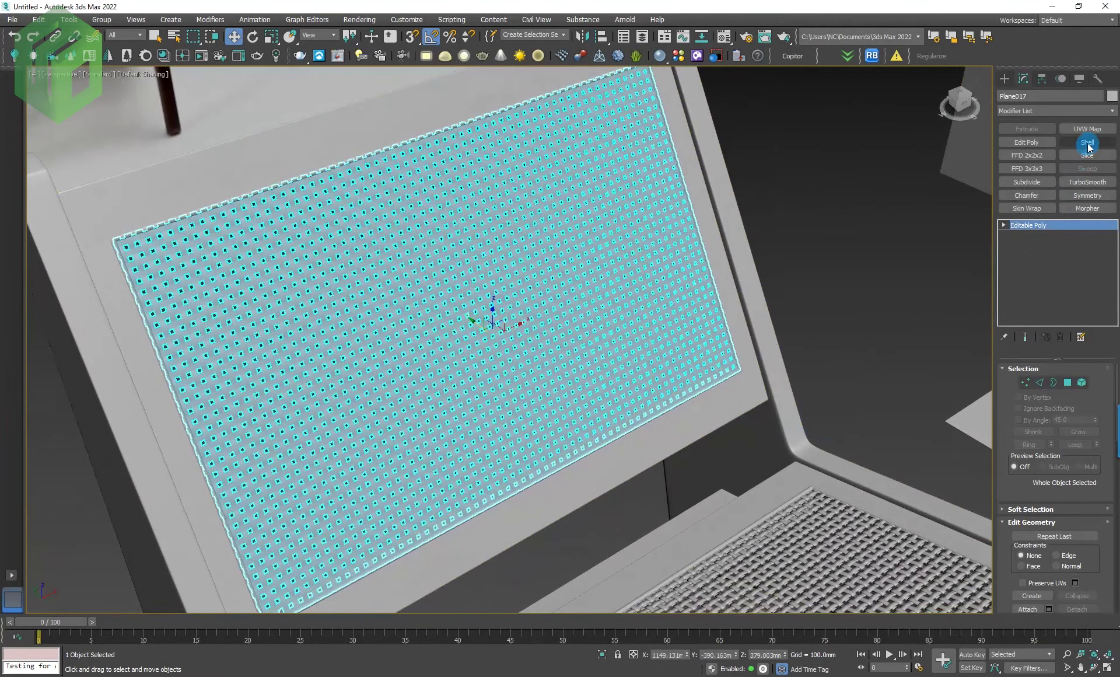
pyautogui.scroll(-3, 811, 338)
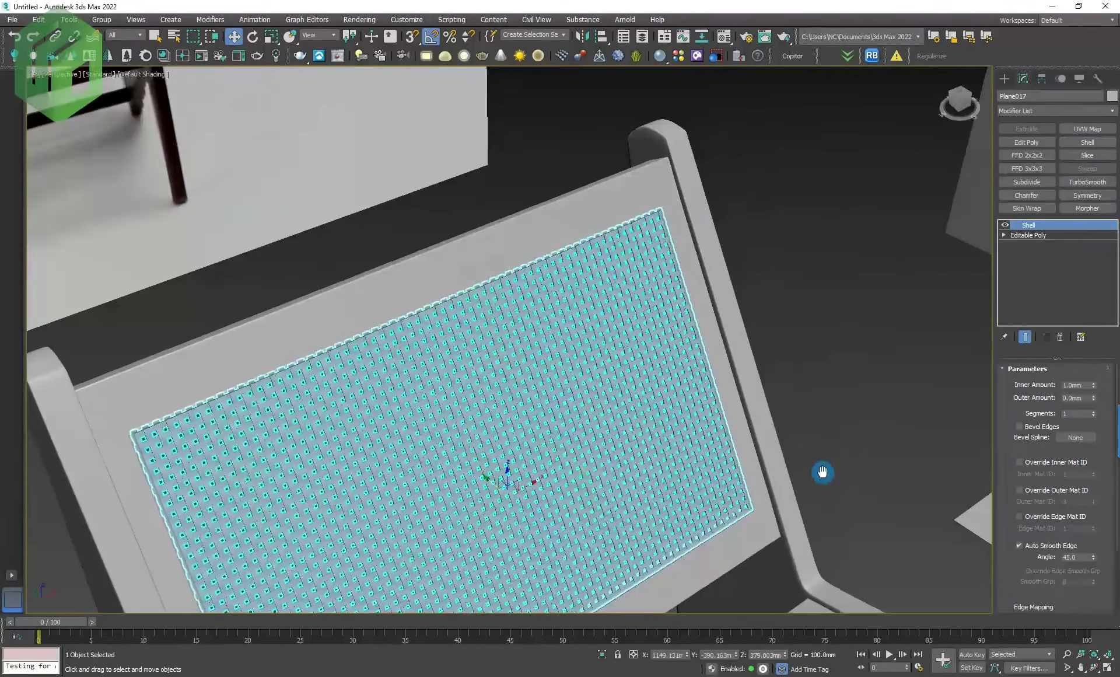
pyautogui.scroll(5, 663, 219)
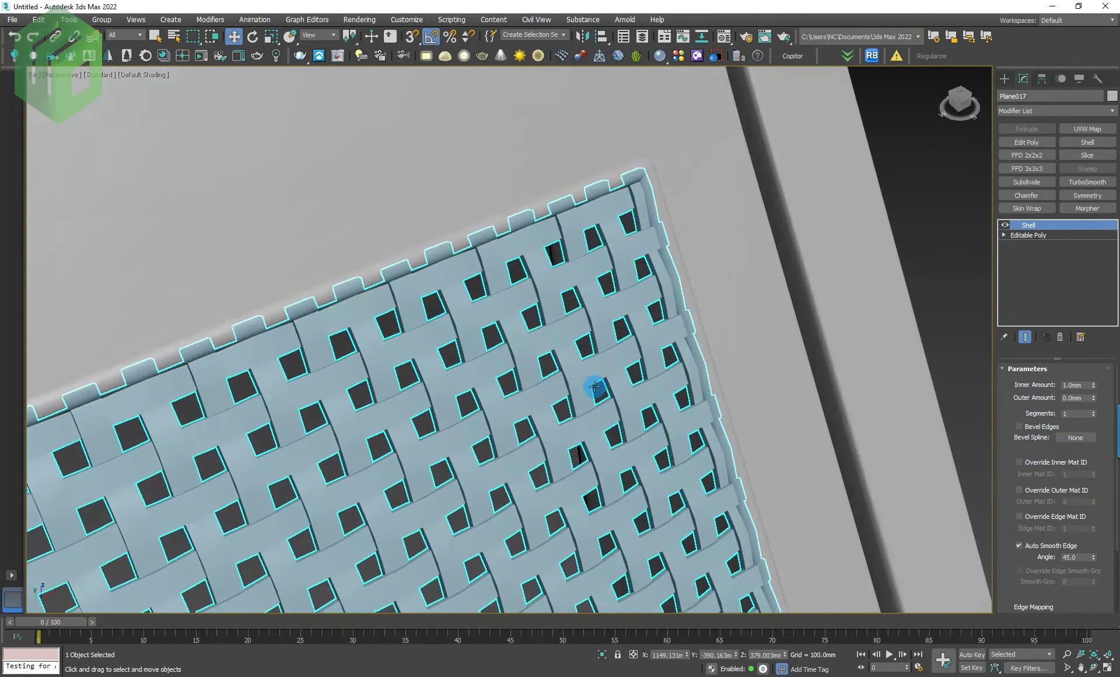
pyautogui.rightClick(570, 384)
pyautogui.click(717, 561)
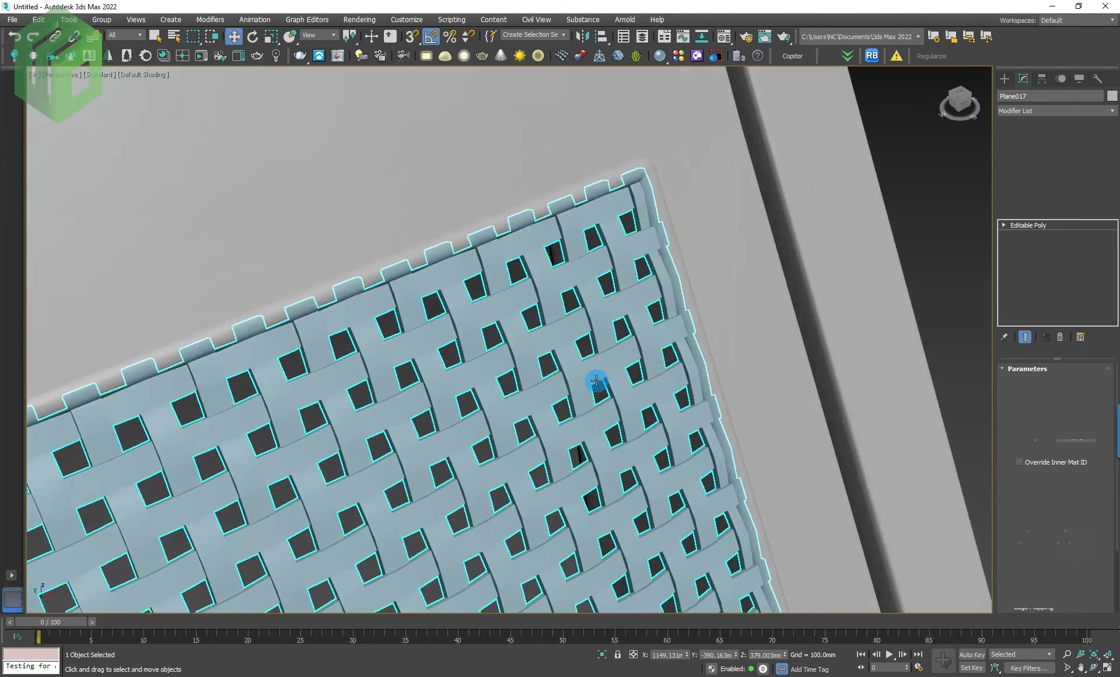
# Step: Select all backrest mesh elements and clear their smoothing groups
pyautogui.scroll(-5, 597, 381)
pyautogui.press('5')
pyautogui.click(603, 400)
pyautogui.scroll(-5, 1091, 493)
pyautogui.scroll(-4, 1069, 437)
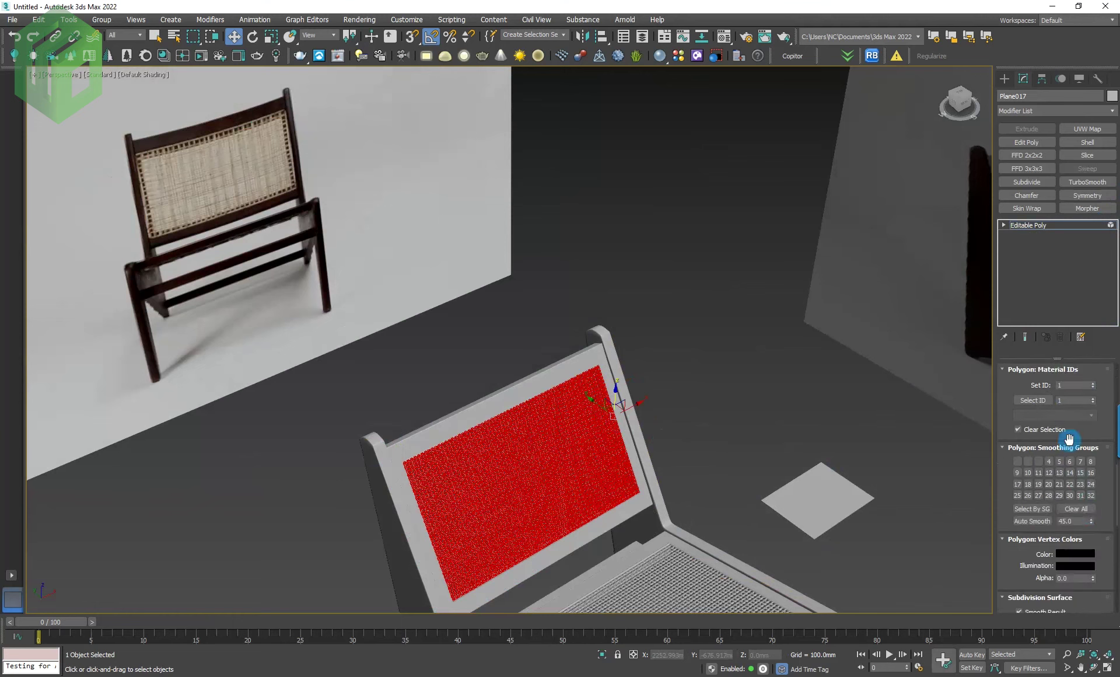
pyautogui.click(1017, 461)
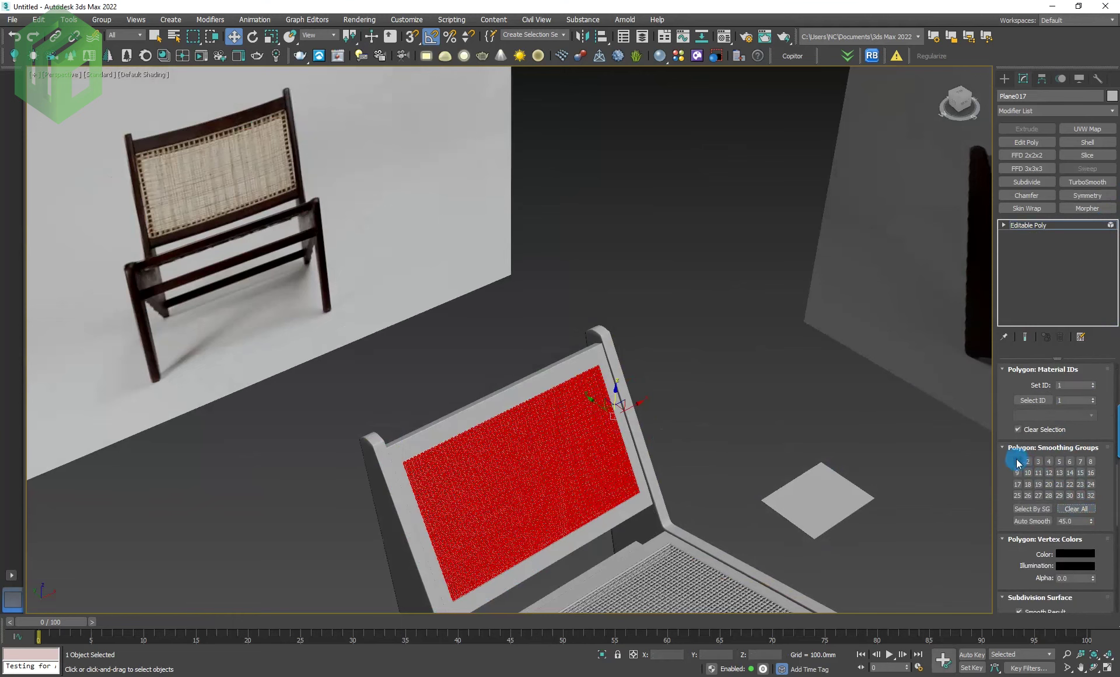
pyautogui.click(1032, 230)
pyautogui.click(643, 427)
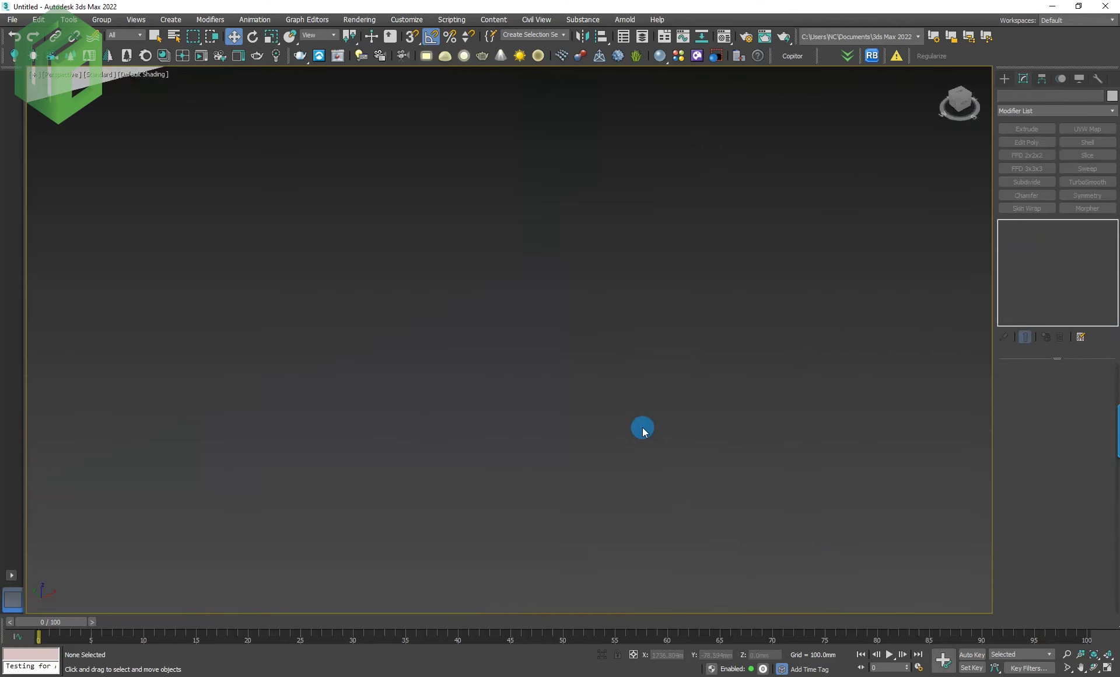
# Step: Delete the small test plane
pyautogui.scroll(3, 677, 403)
pyautogui.click(836, 379)
pyautogui.keyDown('alt'); pyautogui.moveTo(838, 374); pyautogui.dragTo(778, 425, button='middle'); pyautogui.keyUp('alt')
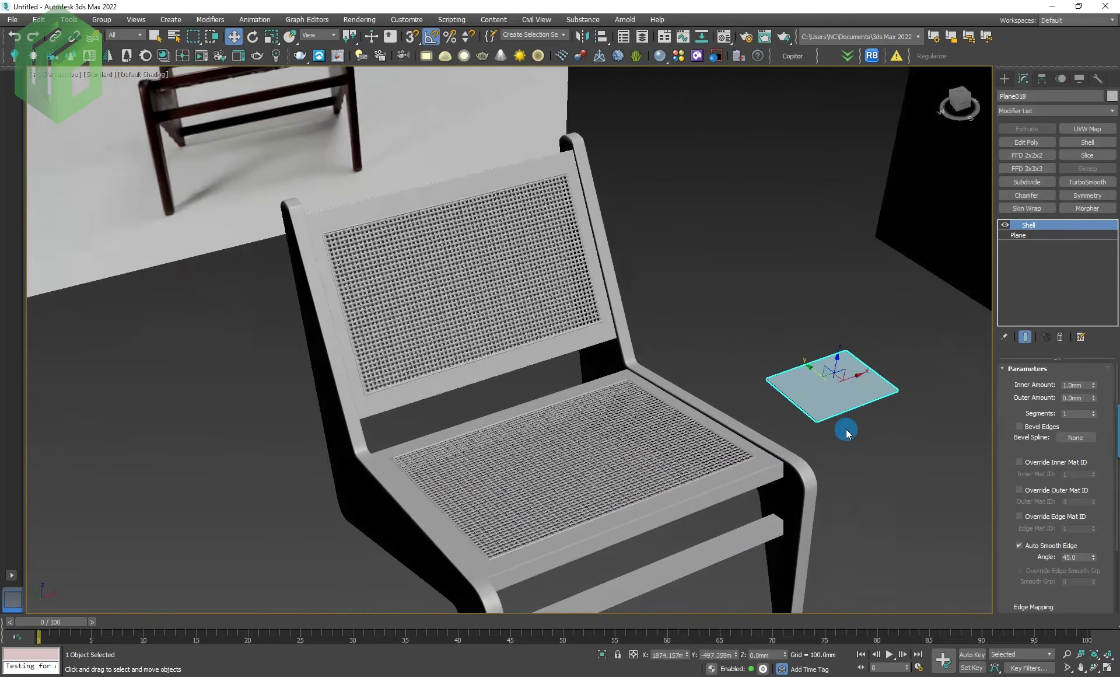
pyautogui.press('Delete')
# Step: Orbit around the chair and reference photos to inspect the seat and backrest
pyautogui.click(619, 449)
pyautogui.scroll(2, 584, 458)
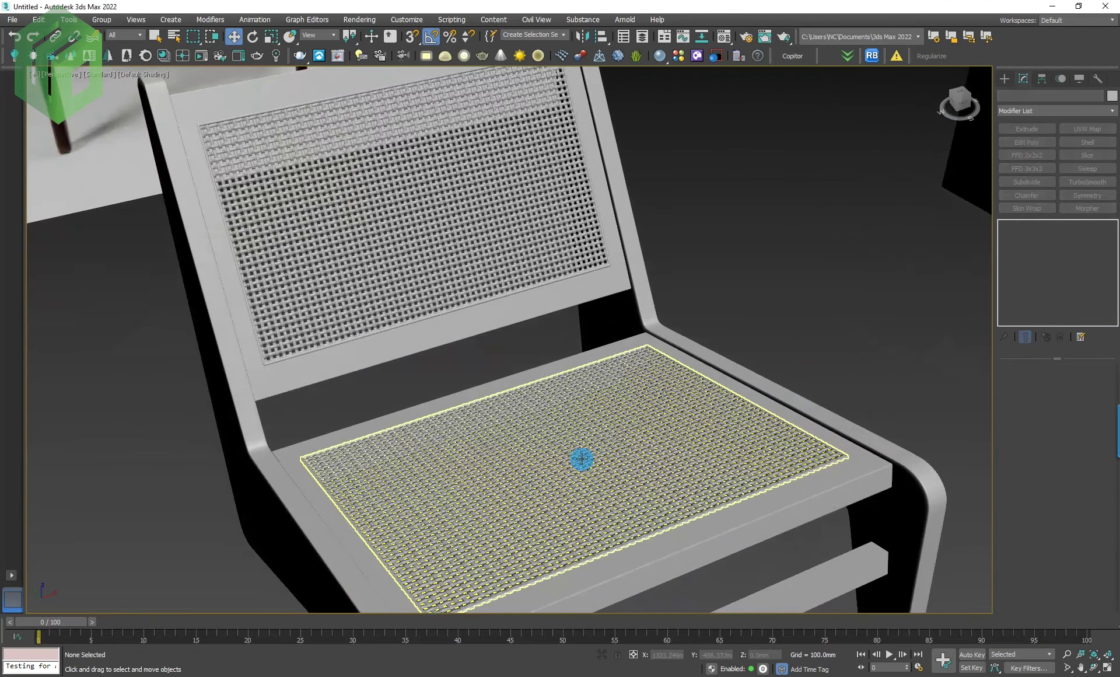
pyautogui.click(712, 279)
pyautogui.moveTo(634, 338); pyautogui.dragTo(616, 350)
pyautogui.scroll(-3, 690, 264)
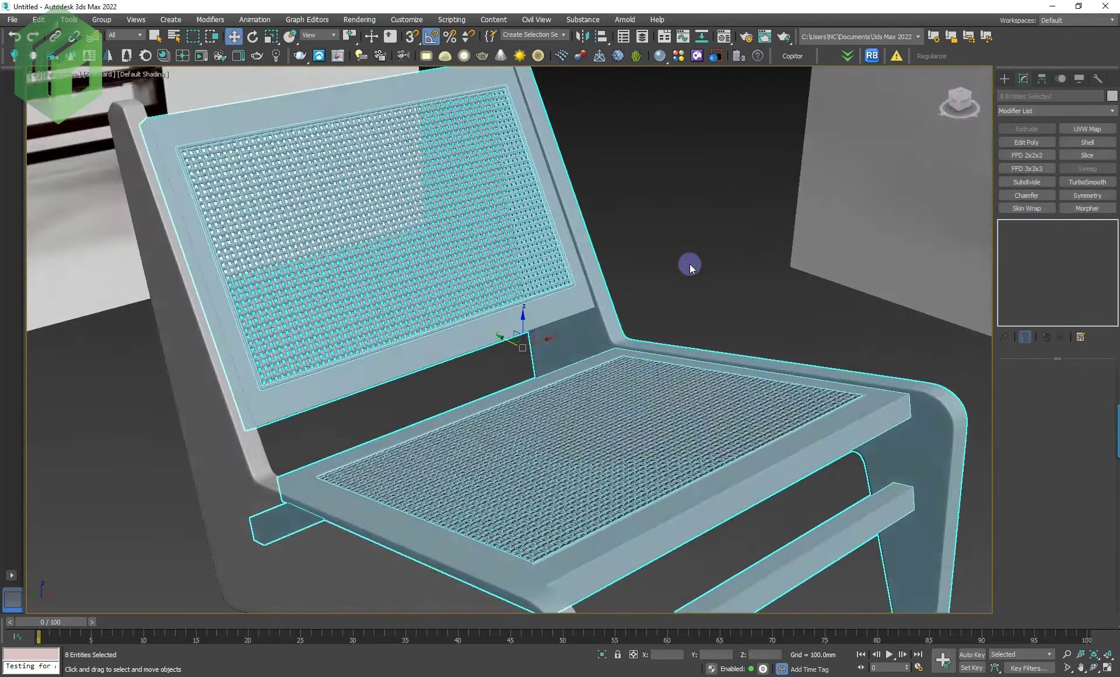
pyautogui.click(690, 264)
pyautogui.scroll(-3, 521, 339)
pyautogui.moveTo(521, 339)
pyautogui.keyDown('alt'); pyautogui.mouseDown(button='middle')
pyautogui.moveTo(462, 333)
pyautogui.moveTo(590, 365)
pyautogui.mouseUp(button='middle'); pyautogui.keyUp('alt')
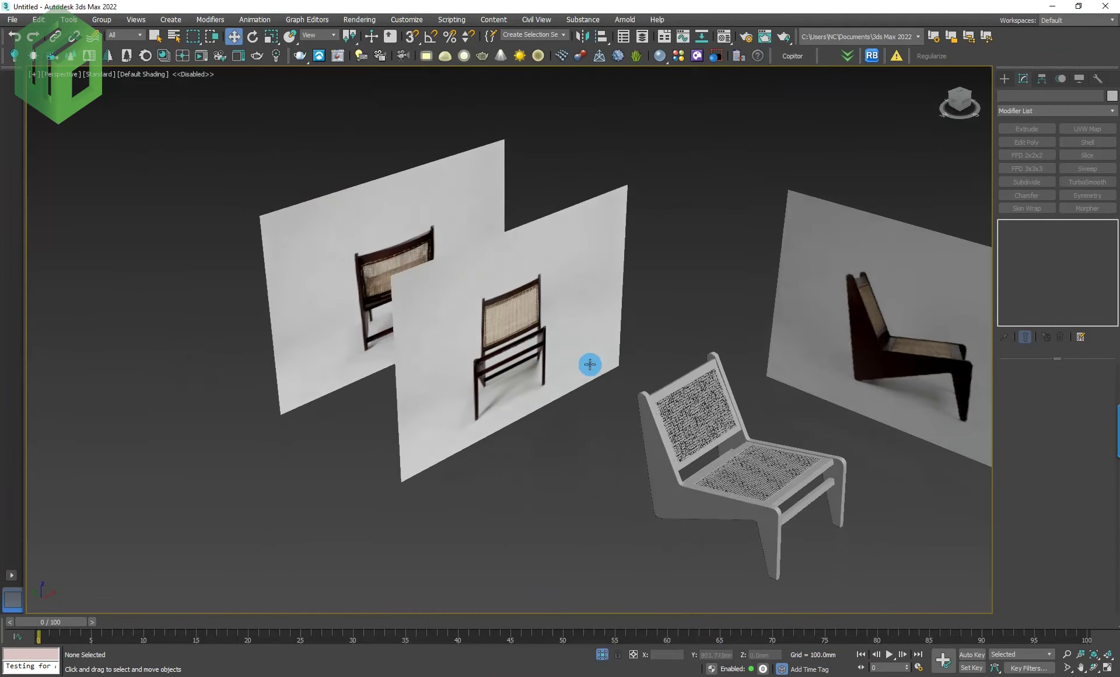
pyautogui.scroll(5, 529, 304)
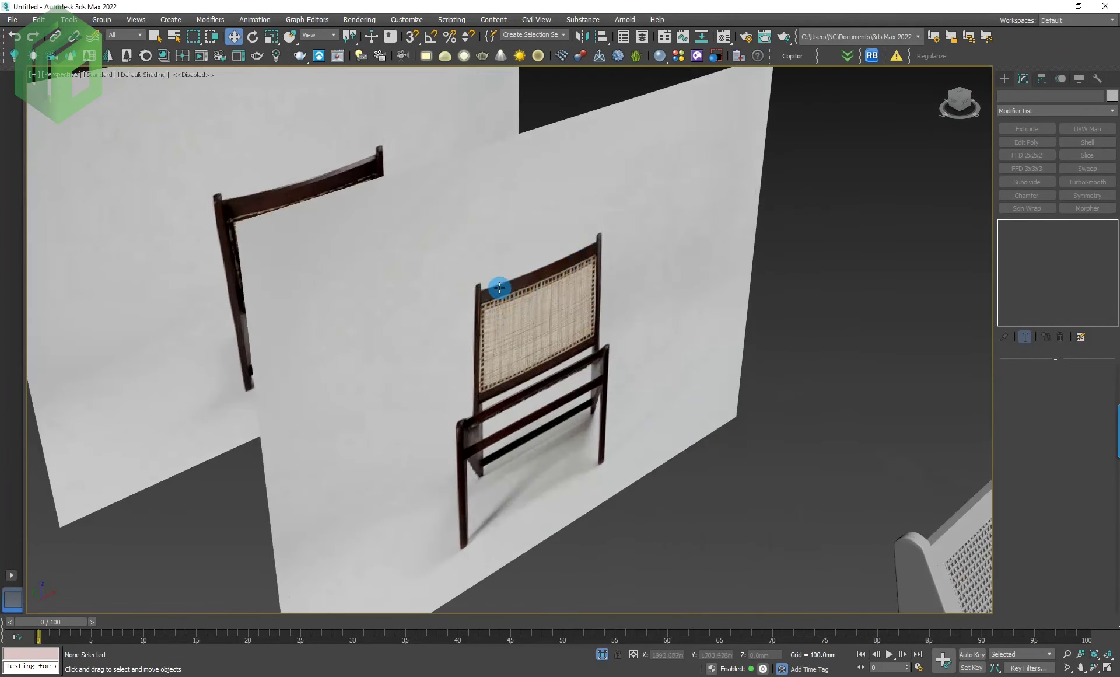
pyautogui.scroll(-5, 499, 294)
pyautogui.keyDown('alt'); pyautogui.moveTo(687, 363); pyautogui.dragTo(601, 348, button='middle'); pyautogui.keyUp('alt')
pyautogui.scroll(3, 717, 395)
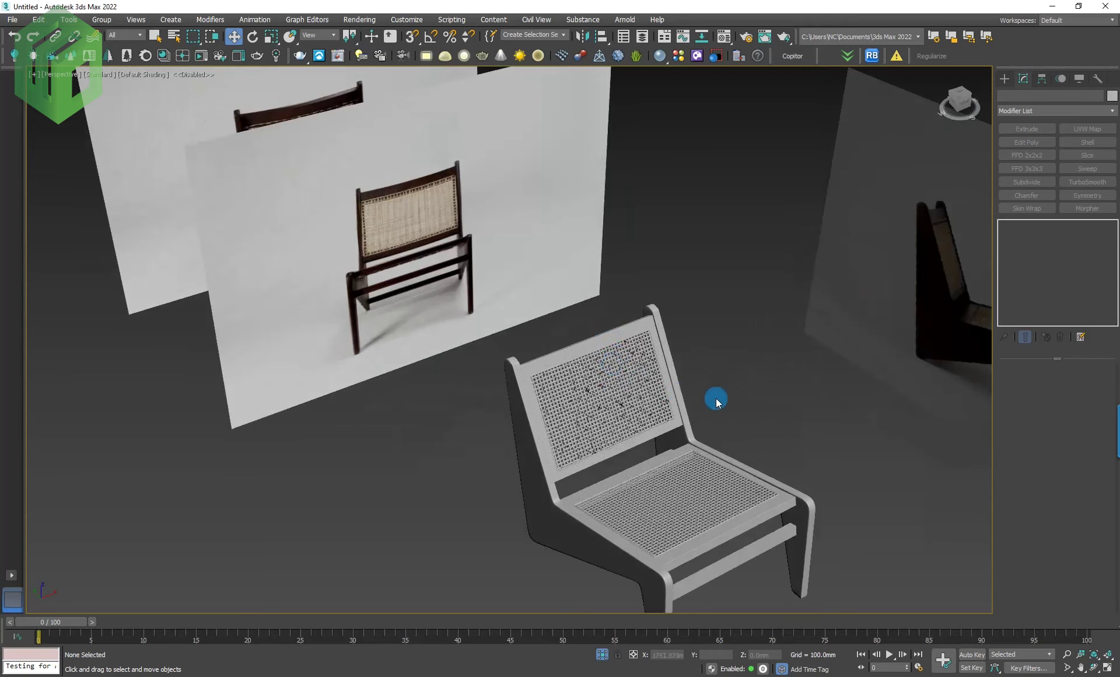
pyautogui.scroll(2, 547, 381)
pyautogui.scroll(3, 547, 381)
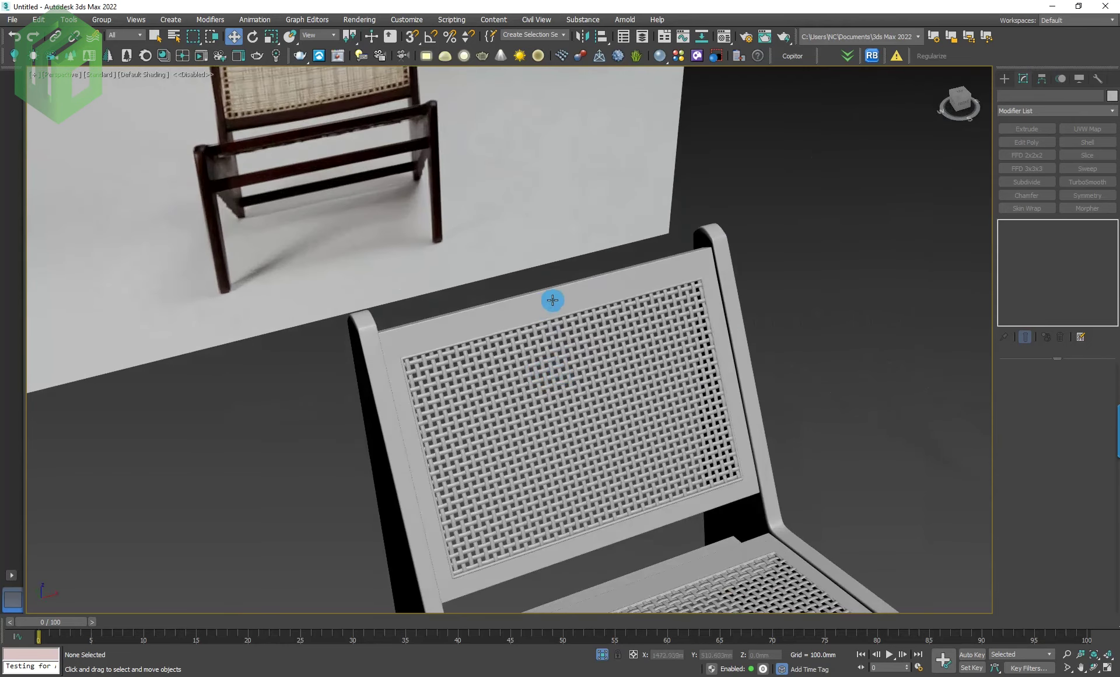
pyautogui.scroll(-3, 553, 300)
# Step: Select the woven backrest panel Plane009 and turn on Edged Faces (F4)
pyautogui.click(590, 344)
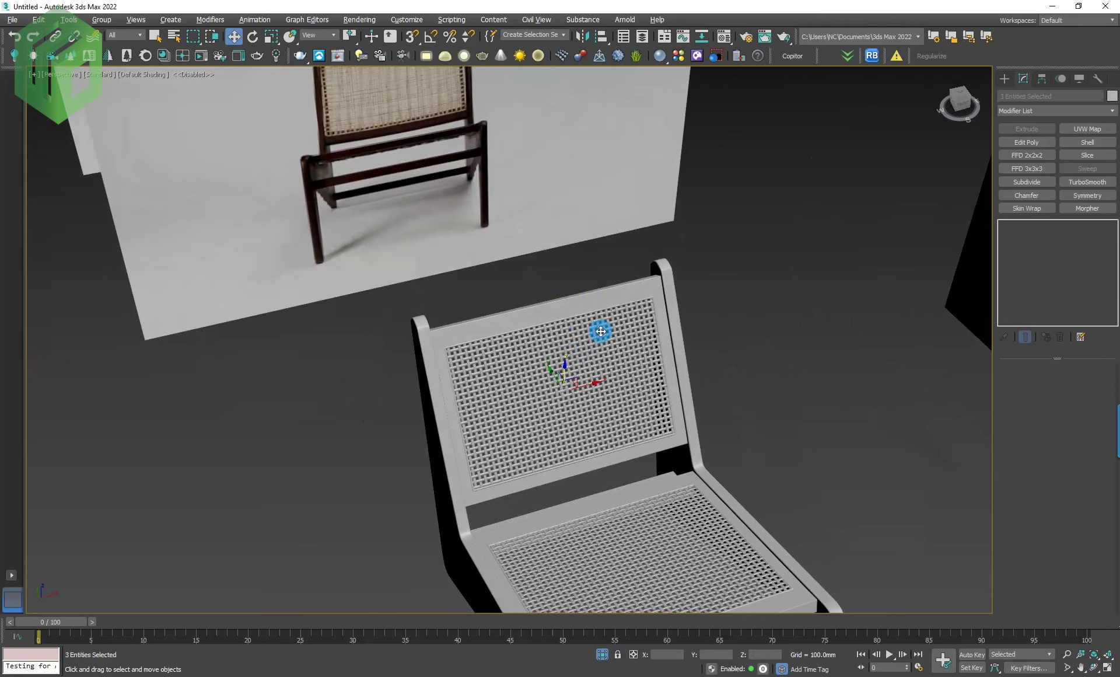
pyautogui.press('z')
pyautogui.keyDown('alt'); pyautogui.moveTo(623, 371); pyautogui.dragTo(803, 304, button='middle'); pyautogui.keyUp('alt')
pyautogui.click(803, 305)
pyautogui.keyDown('alt'); pyautogui.moveTo(776, 267); pyautogui.dragTo(658, 210, button='middle'); pyautogui.keyUp('alt')
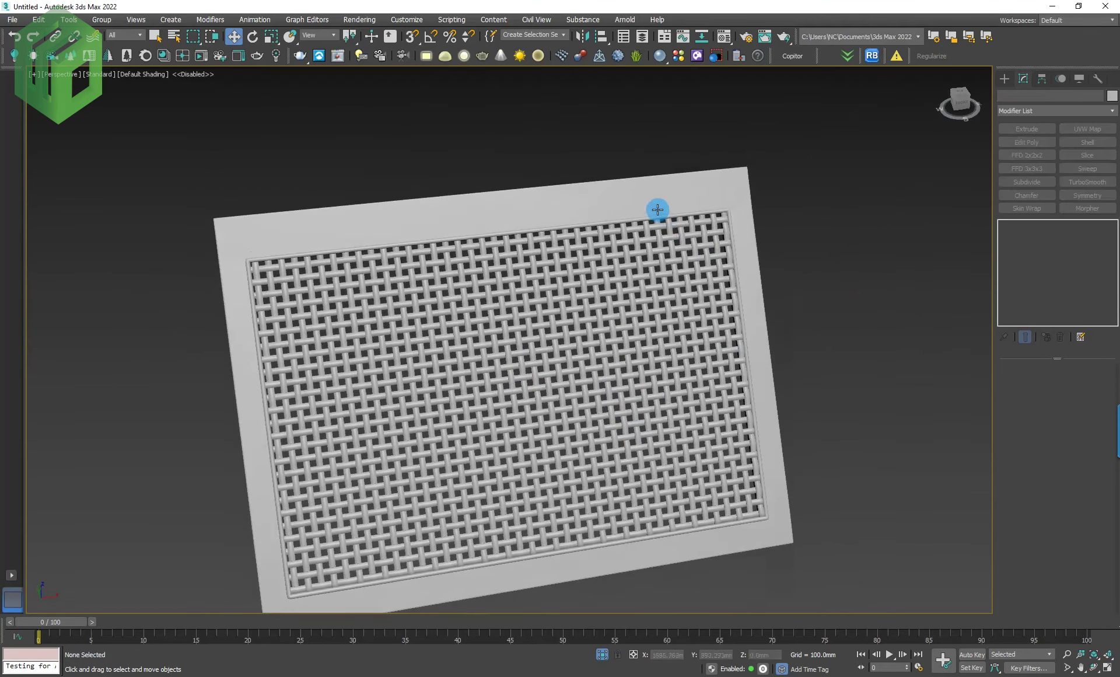
pyautogui.click(659, 210)
pyautogui.press('F4')
pyautogui.keyDown('alt'); pyautogui.moveTo(646, 278); pyautogui.dragTo(727, 217, button='middle'); pyautogui.keyUp('alt')
pyautogui.moveTo(650, 192)
pyautogui.keyDown('alt'); pyautogui.mouseDown(button='middle')
pyautogui.moveTo(704, 252)
pyautogui.moveTo(818, 305)
pyautogui.moveTo(755, 317)
pyautogui.moveTo(502, 228)
pyautogui.mouseUp(button='middle'); pyautogui.keyUp('alt')
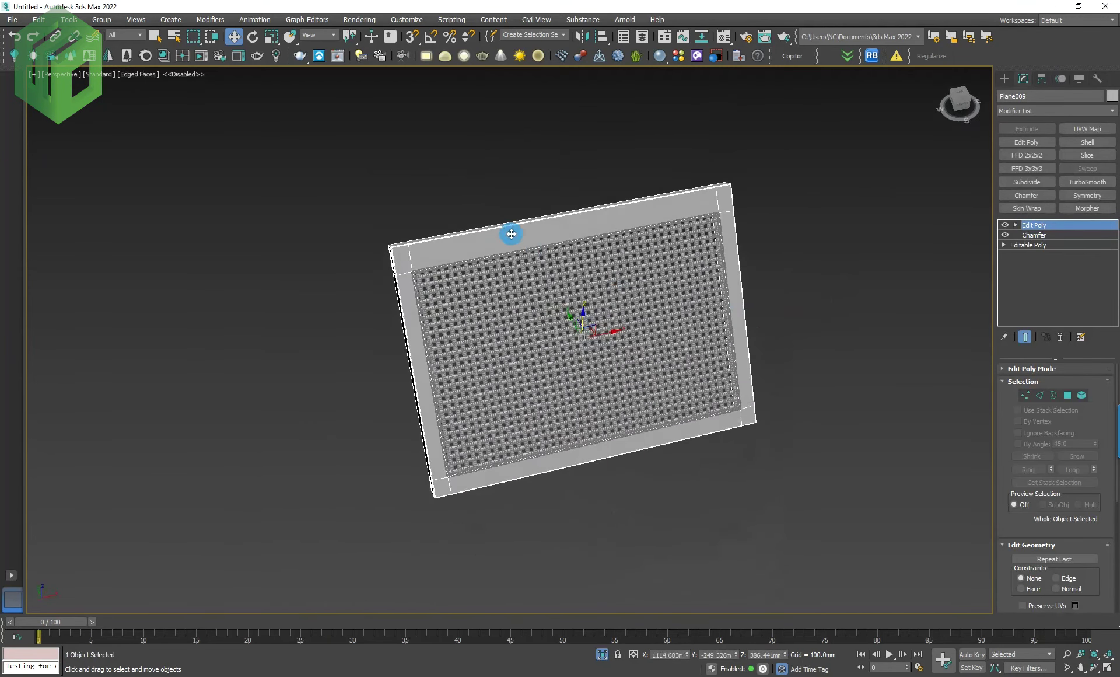
# Step: Connect the frame's top and bottom border edges with 13 segments
pyautogui.scroll(3, 502, 228)
pyautogui.moveTo(583, 287); pyautogui.dragTo(513, 262, button='middle')
pyautogui.moveTo(753, 251); pyautogui.dragTo(835, 280, button='middle')
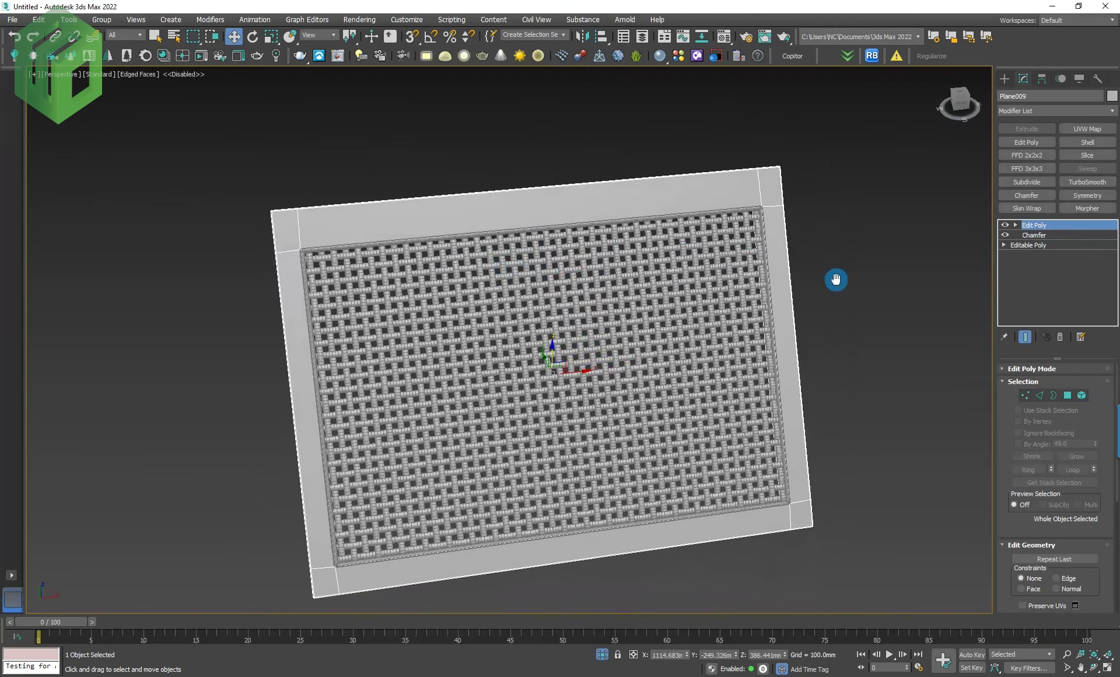
pyautogui.click(1041, 397)
pyautogui.scroll(-3, 625, 337)
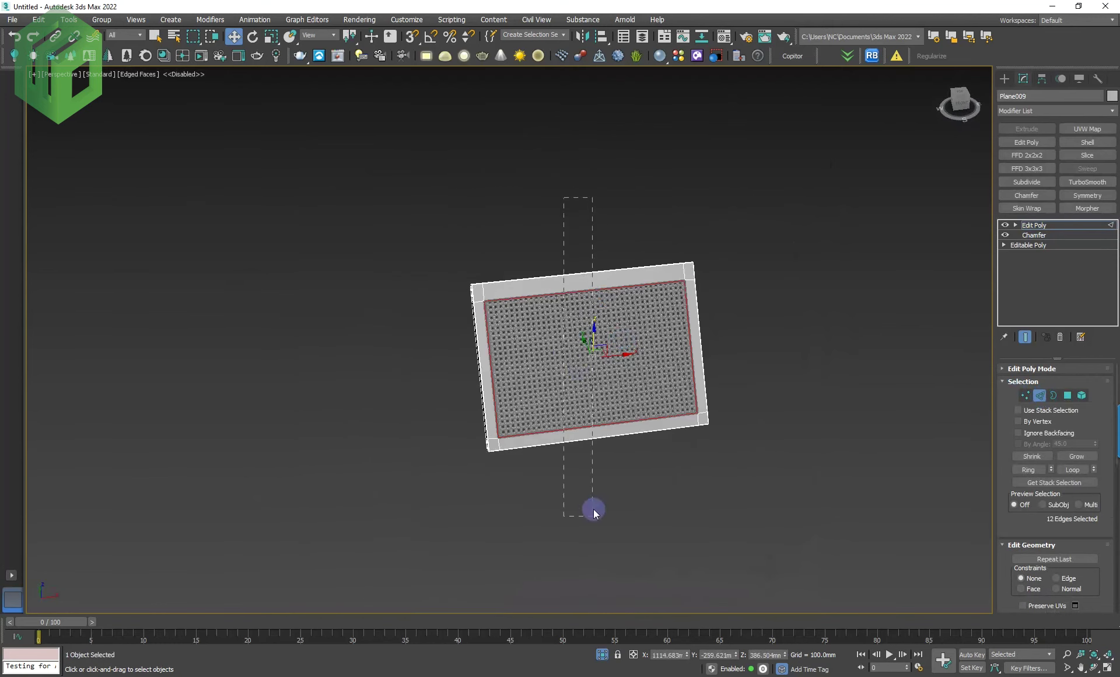
pyautogui.moveTo(572, 196); pyautogui.dragTo(580, 369)
pyautogui.scroll(4, 580, 369)
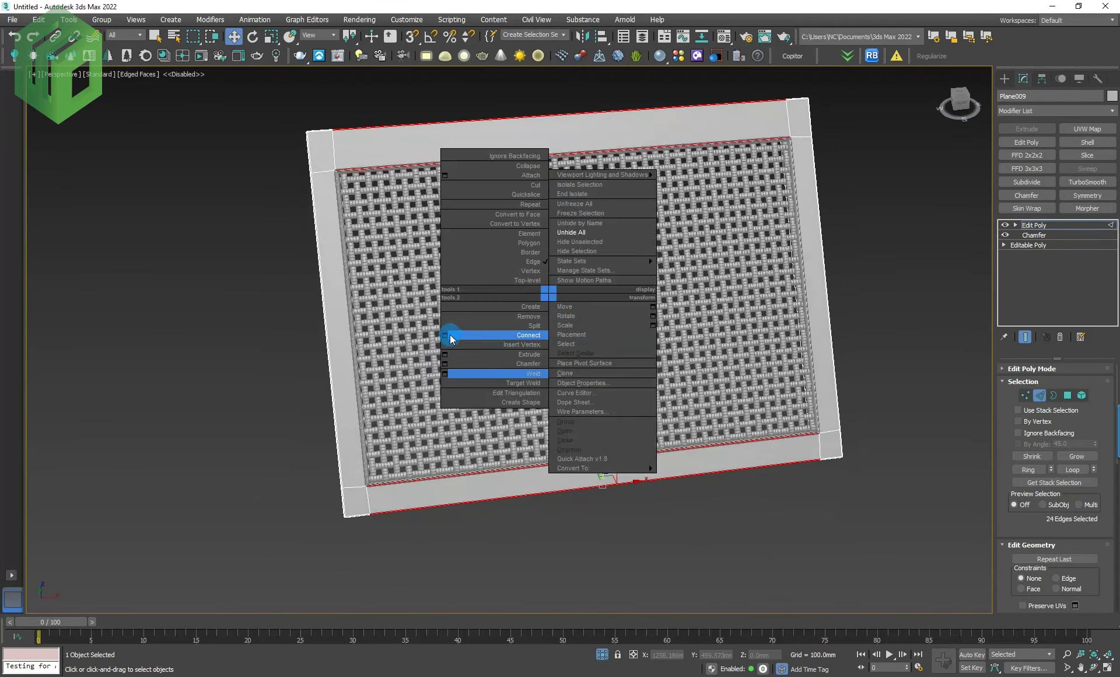
pyautogui.click(445, 335)
pyautogui.moveTo(517, 346); pyautogui.dragTo(516, 321)
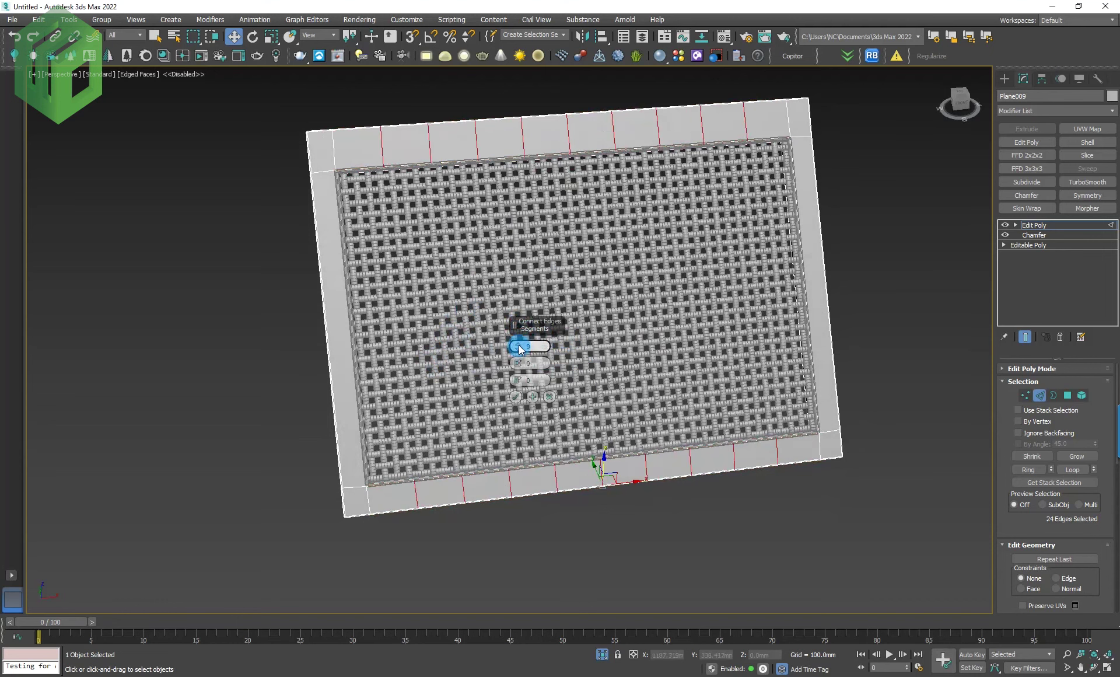
pyautogui.moveTo(521, 346); pyautogui.dragTo(513, 339)
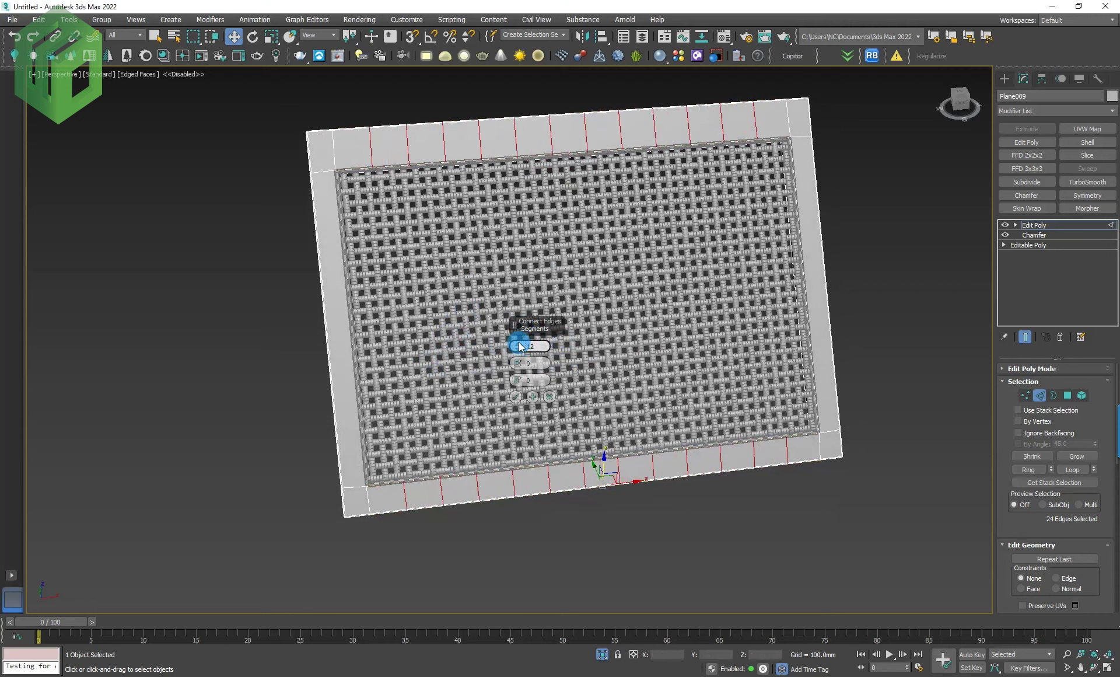
pyautogui.moveTo(520, 348); pyautogui.dragTo(536, 416)
pyautogui.click(516, 397)
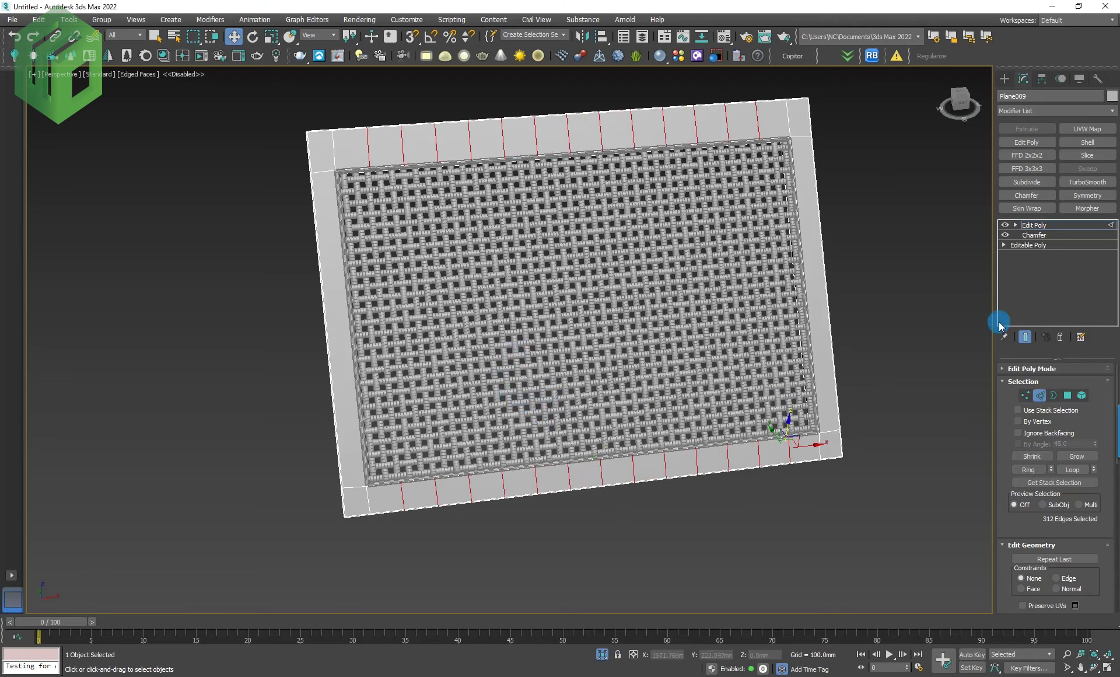
# Step: Select the woven spline Shape002 and add an Edit Poly modifier
pyautogui.click(791, 420)
pyautogui.scroll(5, 800, 435)
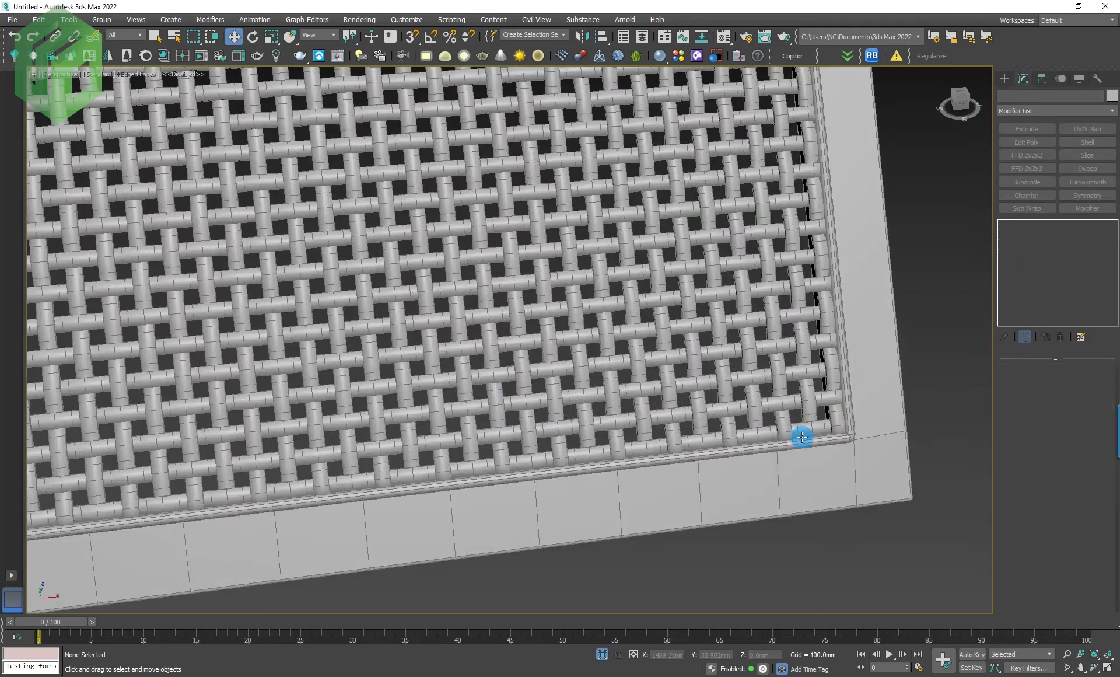
pyautogui.click(805, 443)
pyautogui.scroll(-5, 806, 442)
pyautogui.click(1025, 146)
pyautogui.scroll(-3, 595, 324)
pyautogui.keyDown('alt'); pyautogui.moveTo(588, 495); pyautogui.dragTo(615, 482, button='middle'); pyautogui.keyUp('alt')
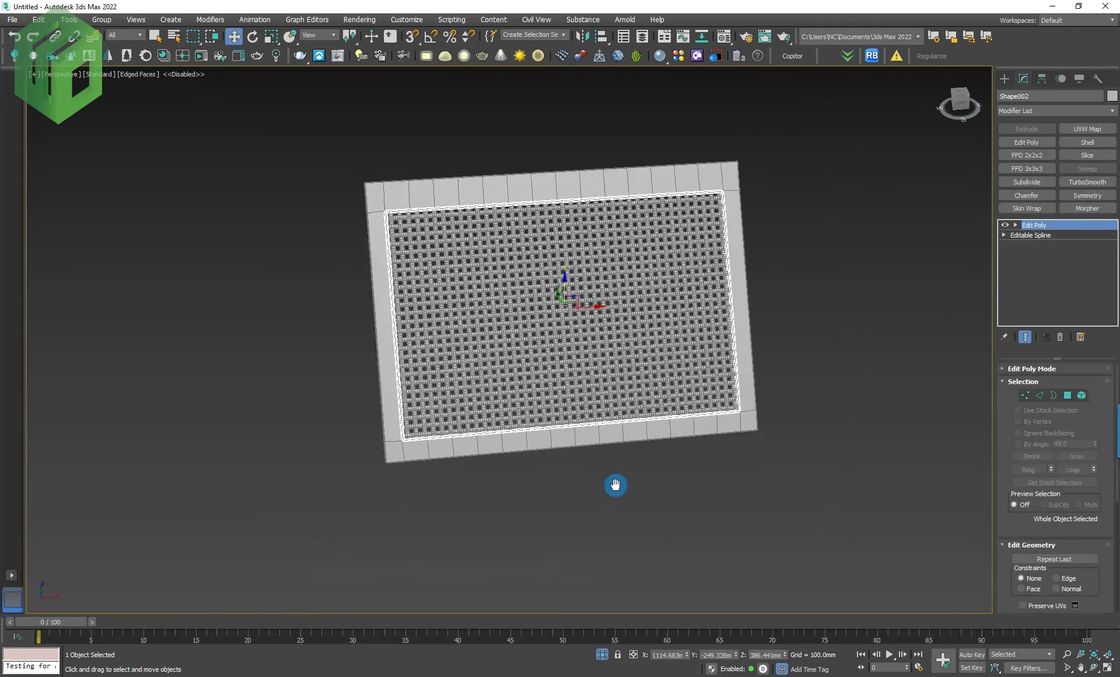
# Step: Connect the weave's top and bottom border edges with 15 segments
pyautogui.press('2')
pyautogui.click(565, 182)
pyautogui.keyDown('alt'); pyautogui.moveTo(565, 182); pyautogui.dragTo(489, 242, button='middle'); pyautogui.keyUp('alt')
pyautogui.scroll(5, 489, 242)
pyautogui.rightClick(472, 211)
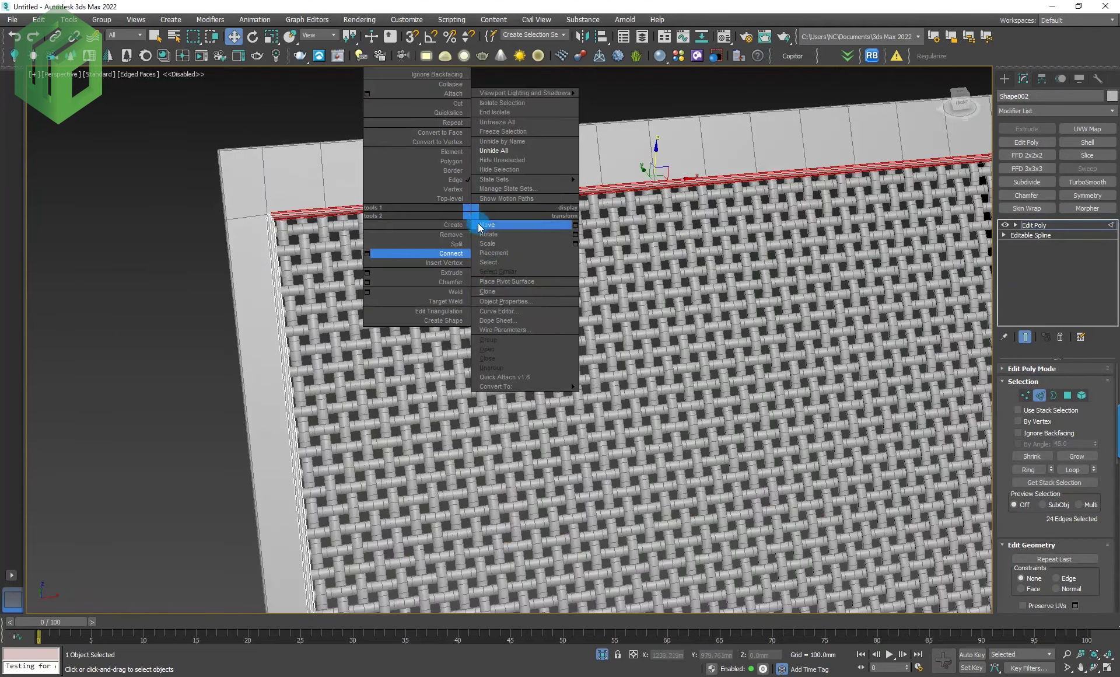
pyautogui.click(367, 255)
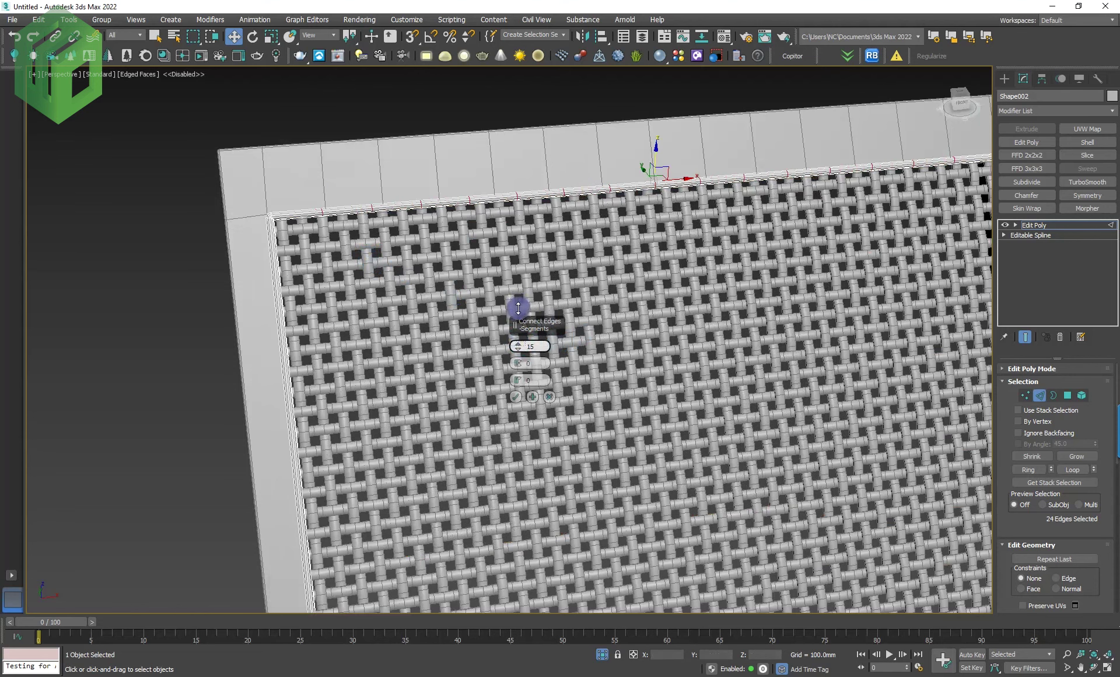
pyautogui.moveTo(518, 314)
pyautogui.keyDown('alt'); pyautogui.mouseDown(button='middle')
pyautogui.moveTo(625, 379)
pyautogui.moveTo(522, 398)
pyautogui.mouseUp(button='middle'); pyautogui.keyUp('alt')
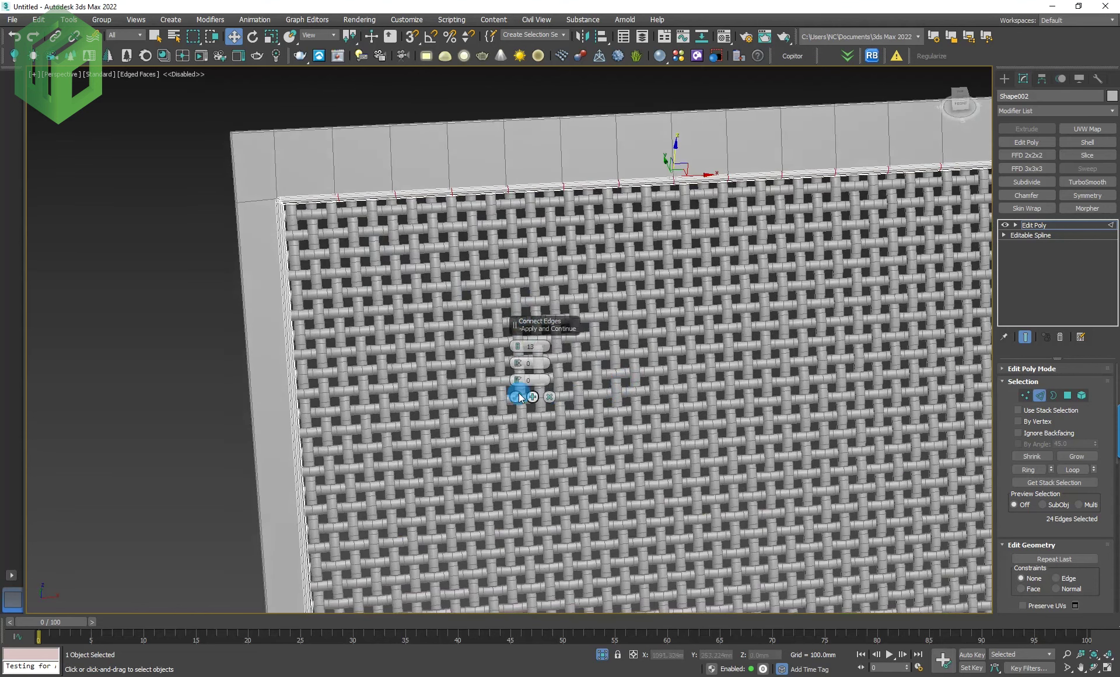
pyautogui.click(518, 398)
pyautogui.scroll(-5, 617, 419)
pyautogui.click(1044, 402)
# Step: Group the three backrest panel pieces as Group001
pyautogui.moveTo(733, 443); pyautogui.dragTo(438, 303)
pyautogui.scroll(2, 528, 327)
pyautogui.scroll(4, 492, 285)
pyautogui.rightClick(491, 285)
pyautogui.click(524, 429)
pyautogui.click(570, 367)
pyautogui.keyDown('alt'); pyautogui.moveTo(570, 366); pyautogui.dragTo(853, 299, button='middle'); pyautogui.keyUp('alt')
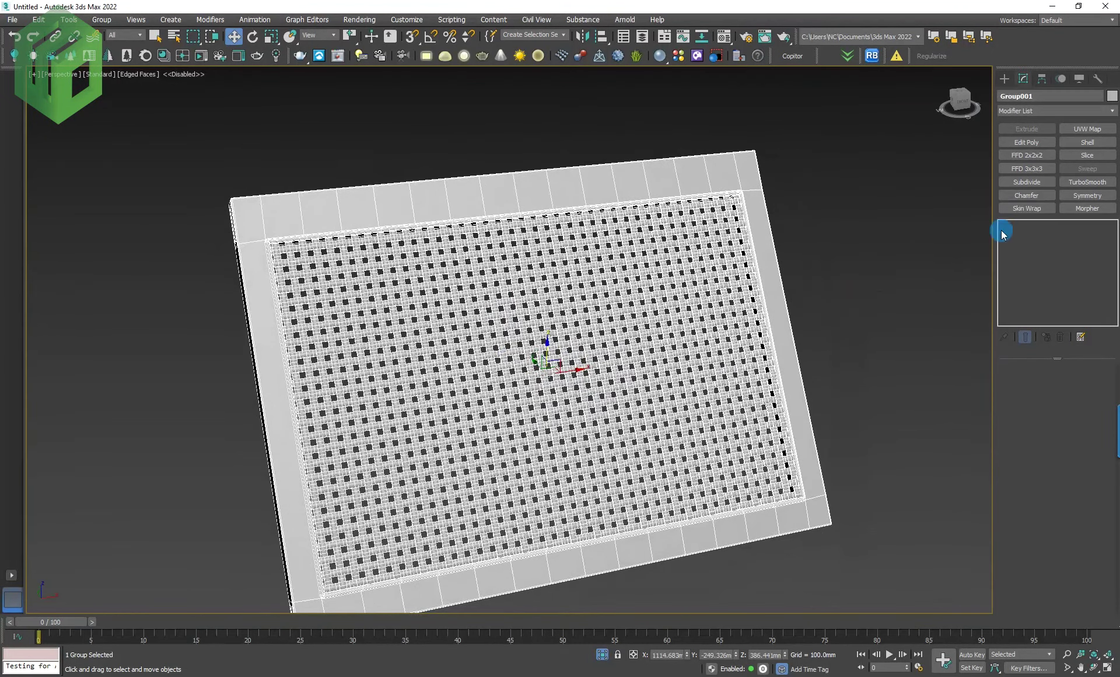
# Step: Add an FFD 3x3x3 modifier to Group001 and unhide the chair and reference images
pyautogui.click(1031, 170)
pyautogui.scroll(-5, 555, 243)
pyautogui.moveTo(625, 314)
pyautogui.keyDown('alt'); pyautogui.mouseDown(button='middle')
pyautogui.moveTo(658, 329)
pyautogui.moveTo(582, 406)
pyautogui.mouseUp(button='middle'); pyautogui.keyUp('alt')
pyautogui.moveTo(523, 236)
pyautogui.keyDown('alt'); pyautogui.mouseDown(button='middle')
pyautogui.moveTo(633, 292)
pyautogui.moveTo(698, 288)
pyautogui.moveTo(495, 331)
pyautogui.mouseUp(button='middle'); pyautogui.keyUp('alt')
pyautogui.rightClick(729, 260)
pyautogui.click(771, 208)
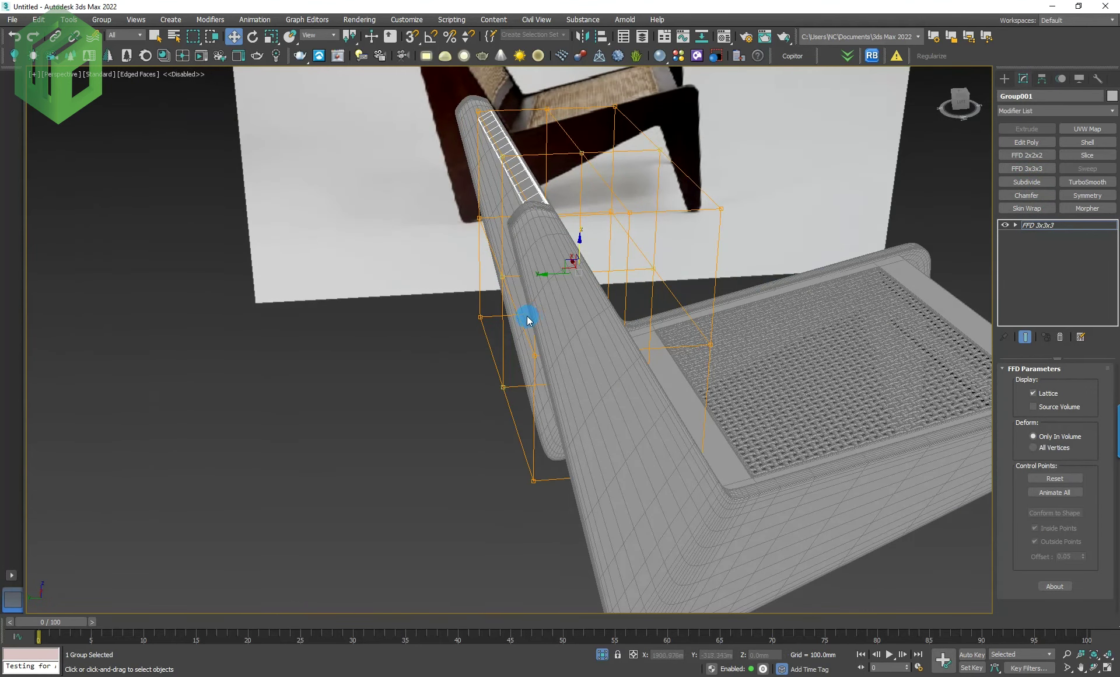
# Step: Switch to the Left view in wireframe to check the lattice depth
pyautogui.press('l')
pyautogui.scroll(-5, 525, 315)
pyautogui.press('F3')
pyautogui.scroll(5, 686, 361)
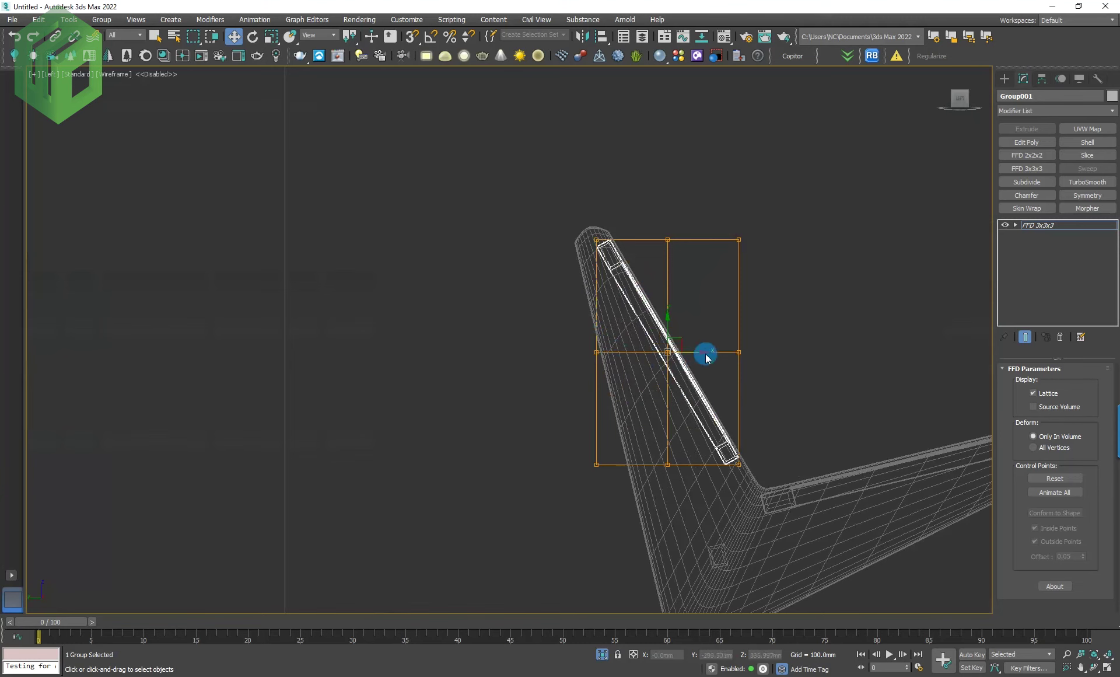
pyautogui.moveTo(700, 352)
pyautogui.keyDown('alt'); pyautogui.mouseDown(button='middle')
pyautogui.moveTo(663, 352)
pyautogui.moveTo(651, 332)
pyautogui.moveTo(675, 363)
pyautogui.moveTo(565, 351)
pyautogui.moveTo(691, 394)
pyautogui.moveTo(667, 369)
pyautogui.moveTo(648, 371)
pyautogui.moveTo(653, 363)
pyautogui.mouseUp(button='middle'); pyautogui.keyUp('alt')
pyautogui.scroll(2, 645, 327)
pyautogui.scroll(-3, 675, 363)
# Step: Shift the lattice's front control points in Left wireframe to curve the panel into the backrest
pyautogui.press('p')
pyautogui.press('F3')
pyautogui.press('l')
pyautogui.press('F3')
pyautogui.scroll(7, 607, 349)
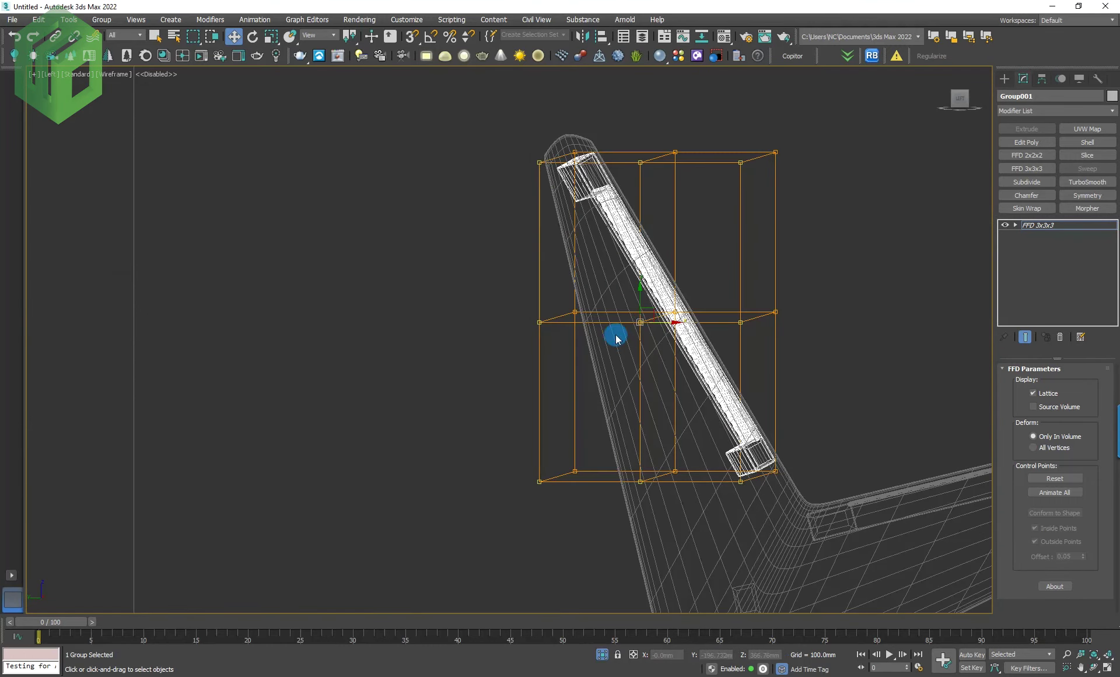
pyautogui.moveTo(676, 323); pyautogui.dragTo(650, 331)
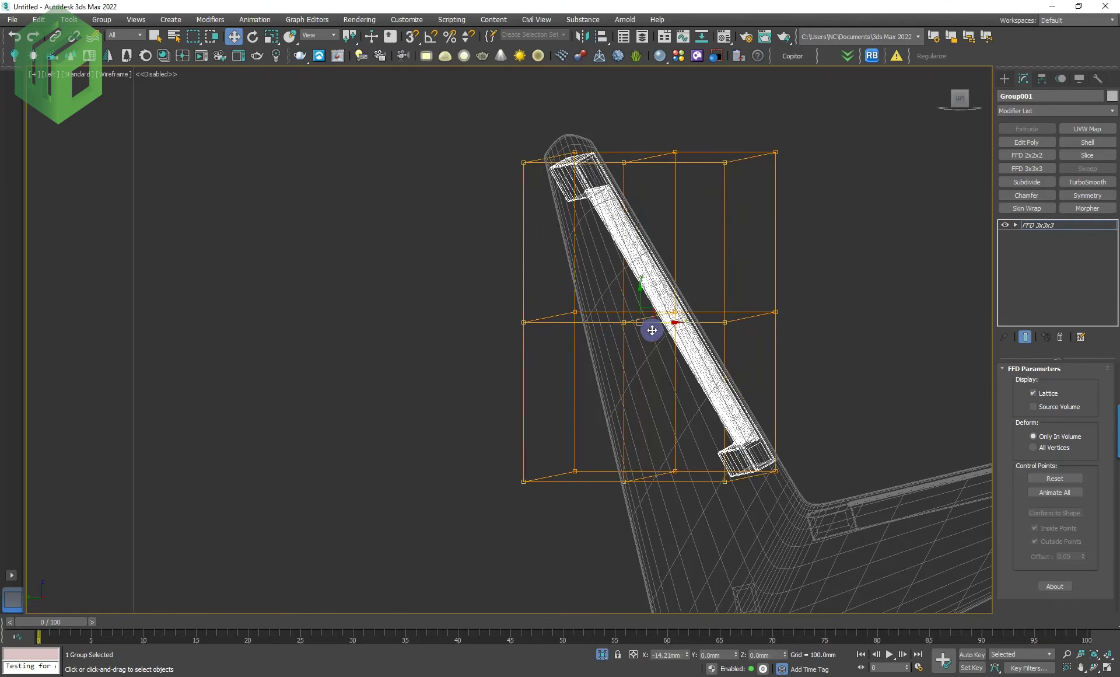
pyautogui.moveTo(623, 297); pyautogui.dragTo(623, 300)
pyautogui.scroll(-5, 623, 300)
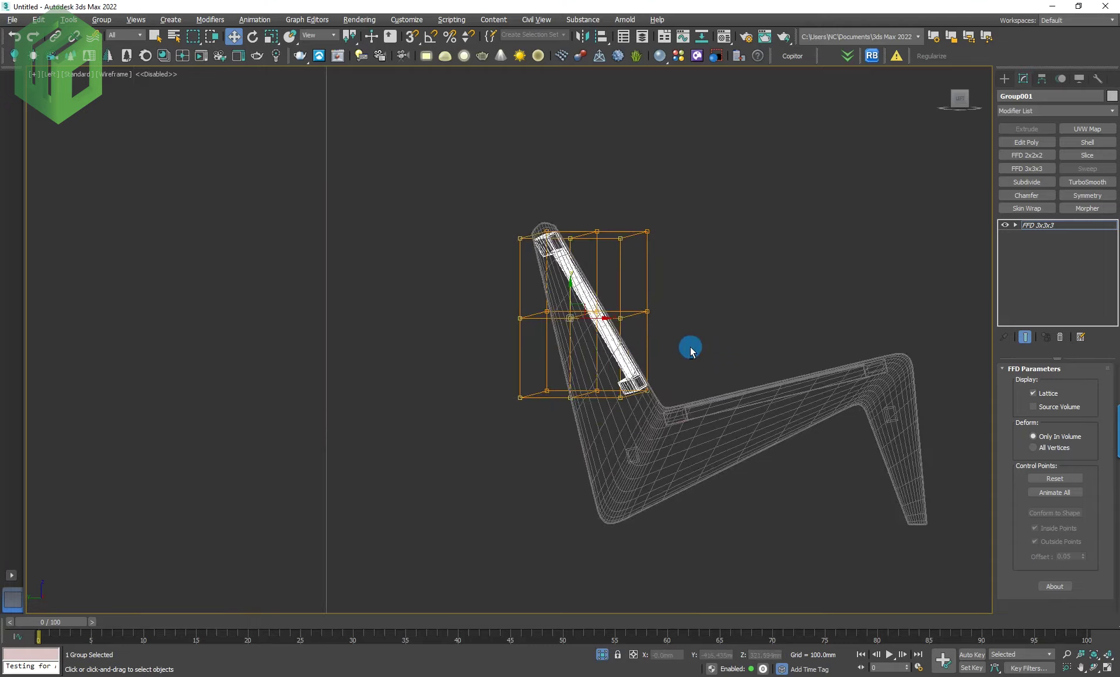
pyautogui.press('p')
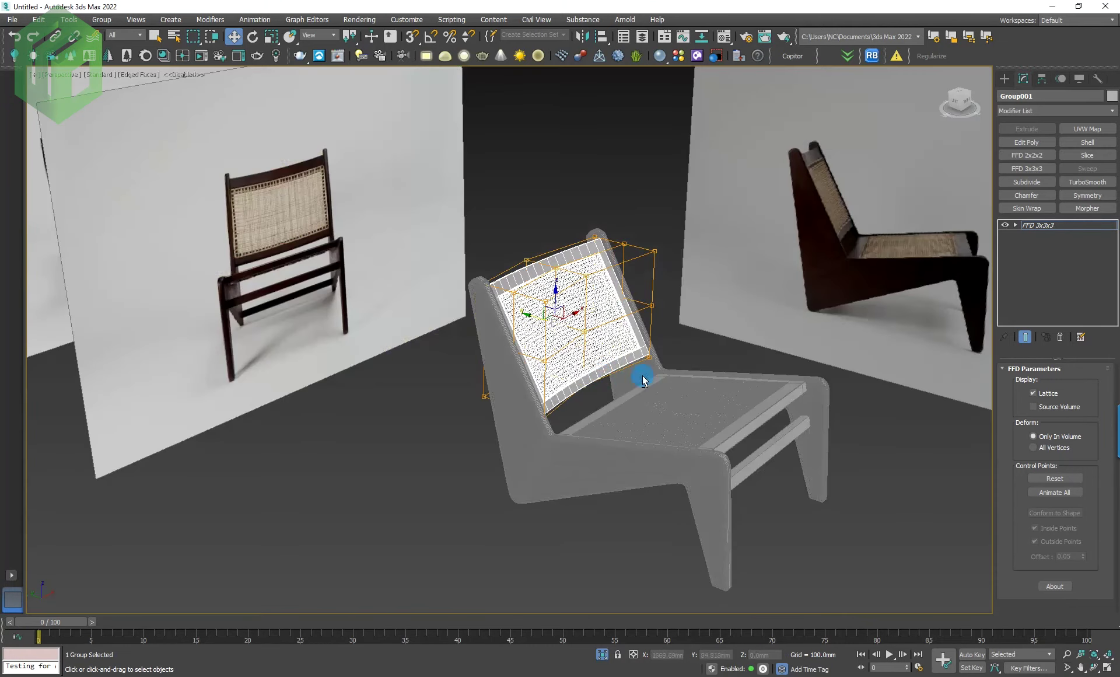
pyautogui.keyDown('alt'); pyautogui.moveTo(643, 380); pyautogui.dragTo(605, 357, button='middle'); pyautogui.keyUp('alt')
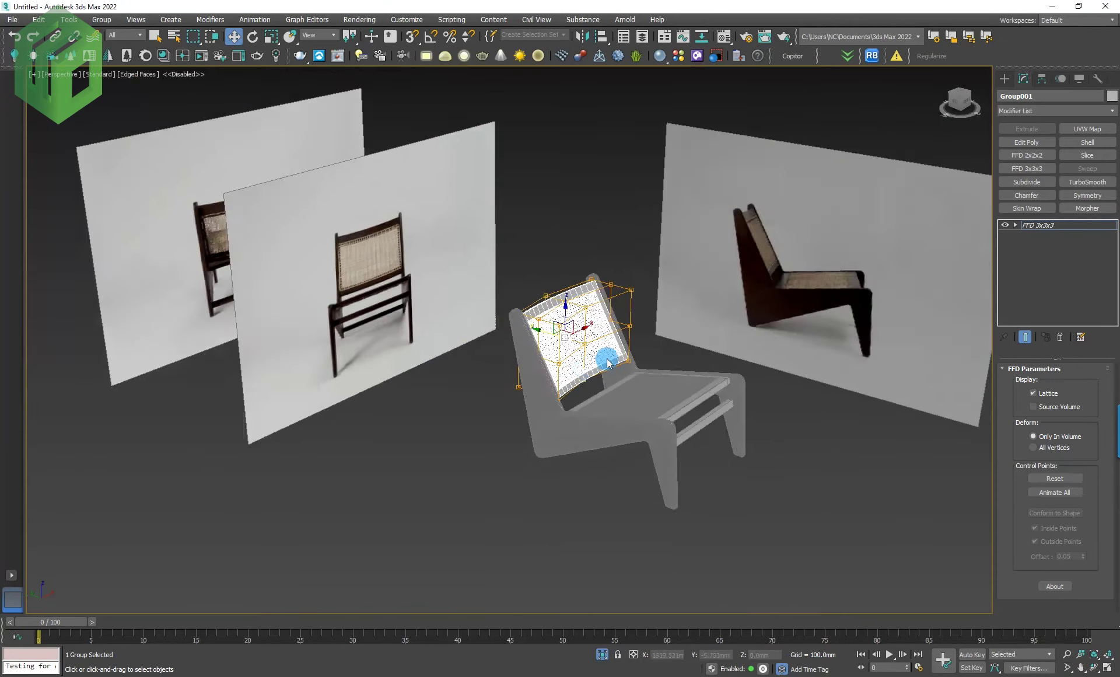
# Step: Deselect the chair and turn off Edged Faces
pyautogui.scroll(3, 605, 358)
pyautogui.click(698, 274)
pyautogui.moveTo(683, 329); pyautogui.dragTo(683, 321, button='middle')
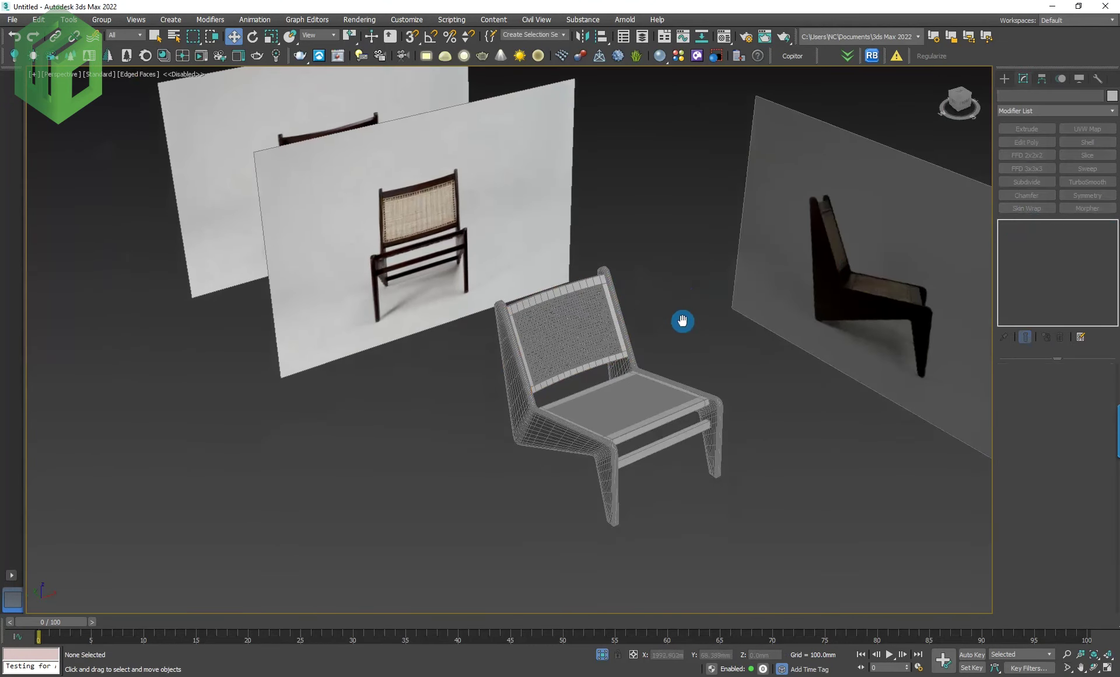
pyautogui.scroll(3, 583, 322)
pyautogui.scroll(2, 578, 321)
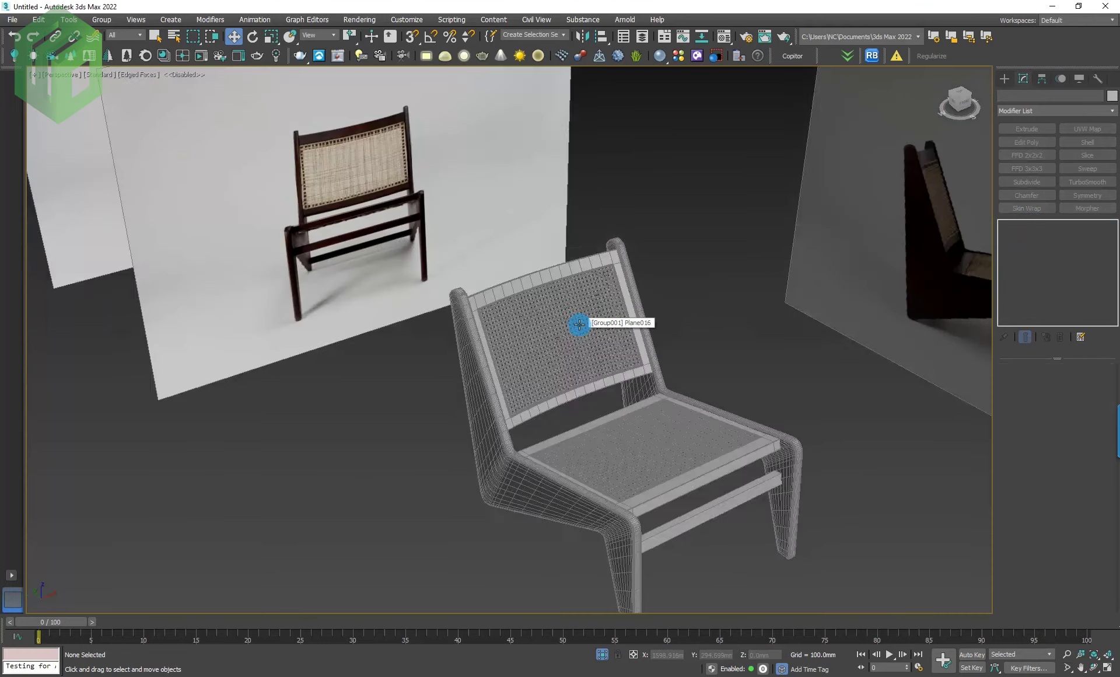
pyautogui.press('F4')
pyautogui.scroll(2, 600, 350)
pyautogui.scroll(2, 725, 355)
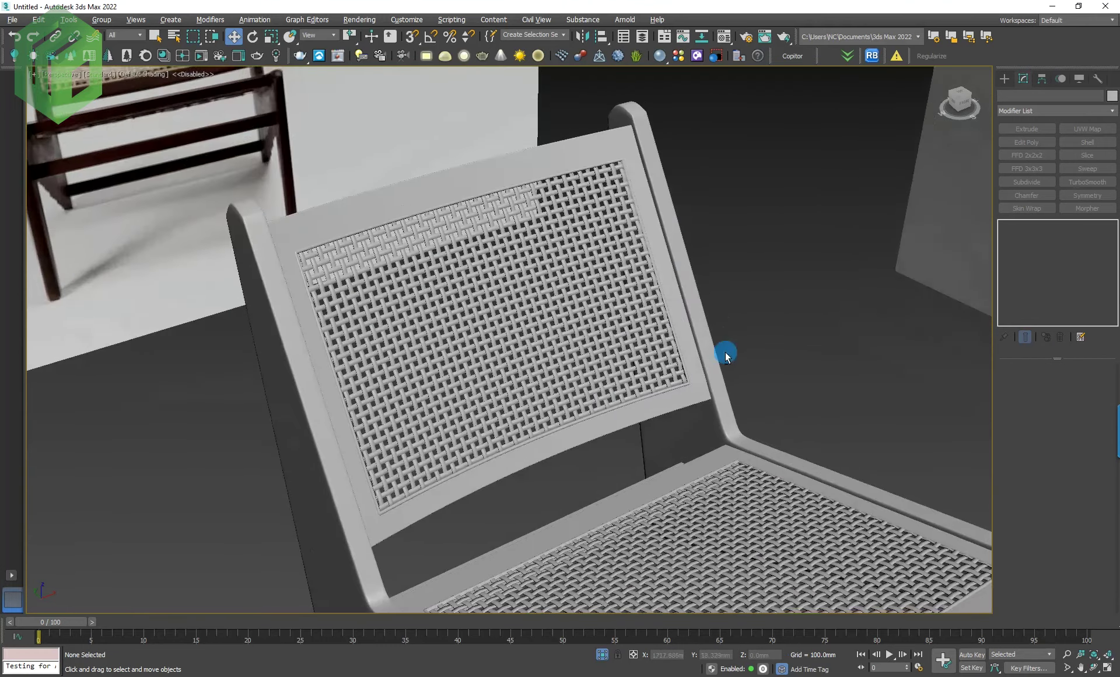
pyautogui.scroll(2, 730, 330)
pyautogui.moveTo(730, 330)
pyautogui.mouseDown(button='middle')
pyautogui.moveTo(763, 313)
pyautogui.moveTo(613, 367)
pyautogui.moveTo(634, 340)
pyautogui.moveTo(768, 459)
pyautogui.mouseUp(button='middle')
pyautogui.scroll(-3, 764, 313)
# Step: Frame the whole chair from the front and set the viewport shading to Clay
pyautogui.moveTo(790, 476); pyautogui.dragTo(589, 243)
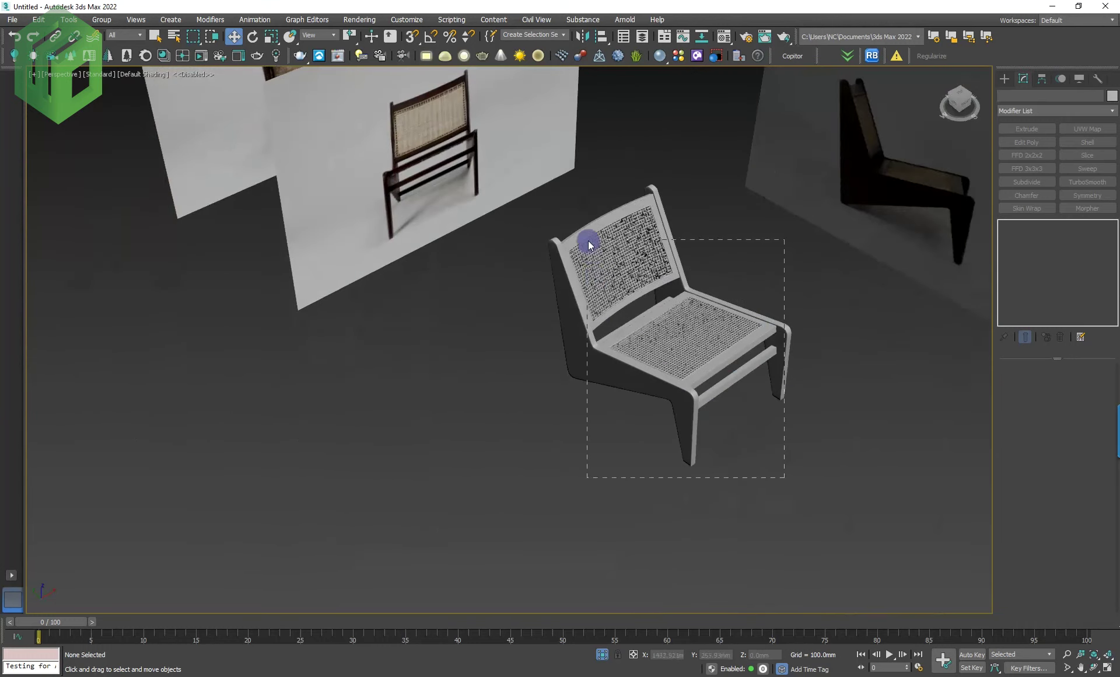
pyautogui.press('z')
pyautogui.moveTo(693, 292)
pyautogui.keyDown('alt'); pyautogui.mouseDown(button='middle')
pyautogui.moveTo(713, 275)
pyautogui.moveTo(688, 265)
pyautogui.moveTo(723, 246)
pyautogui.mouseUp(button='middle'); pyautogui.keyUp('alt')
pyautogui.click(723, 247)
pyautogui.click(143, 74)
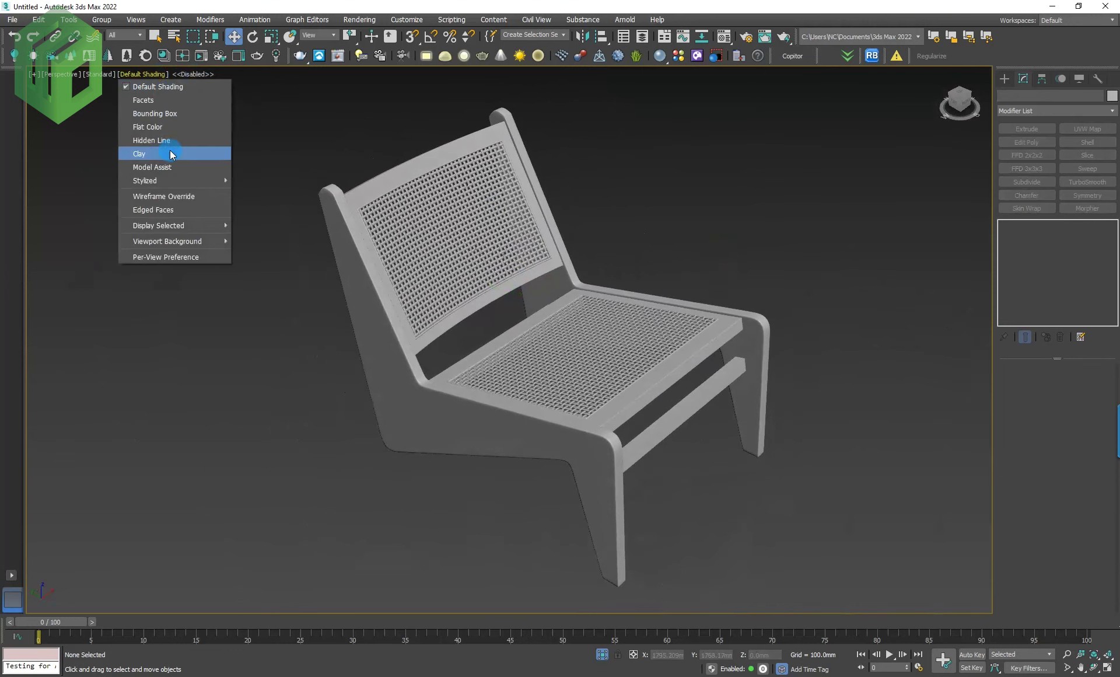
pyautogui.click(161, 151)
pyautogui.moveTo(649, 195)
pyautogui.keyDown('alt'); pyautogui.mouseDown(button='middle')
pyautogui.moveTo(701, 204)
pyautogui.moveTo(764, 255)
pyautogui.moveTo(735, 250)
pyautogui.mouseUp(button='middle'); pyautogui.keyUp('alt')
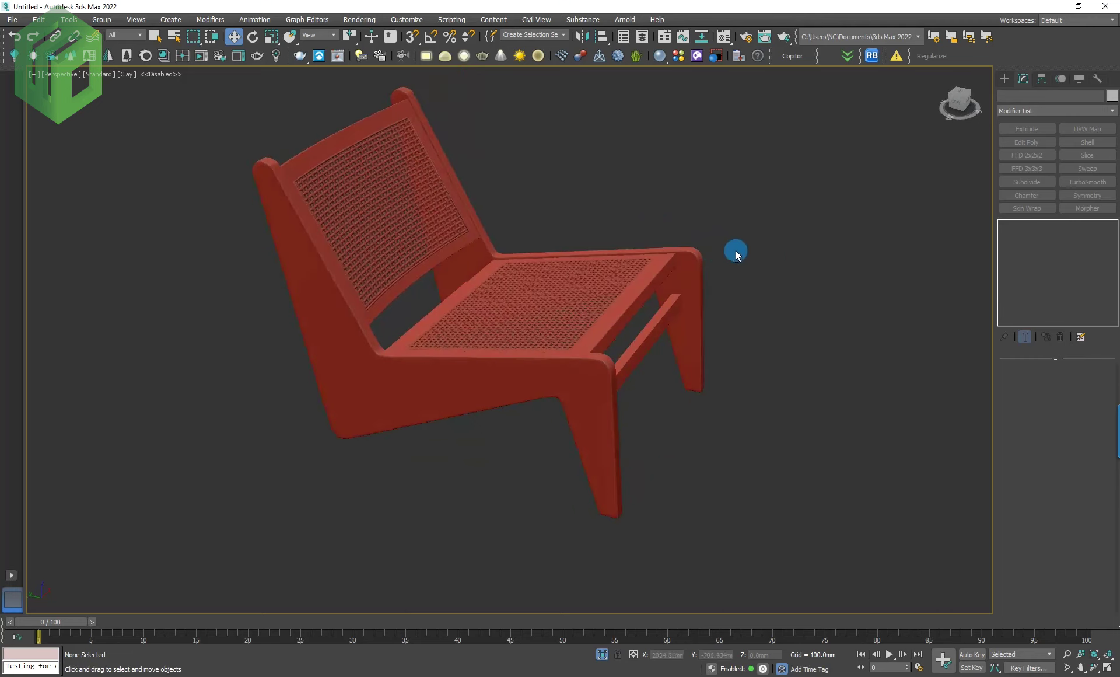